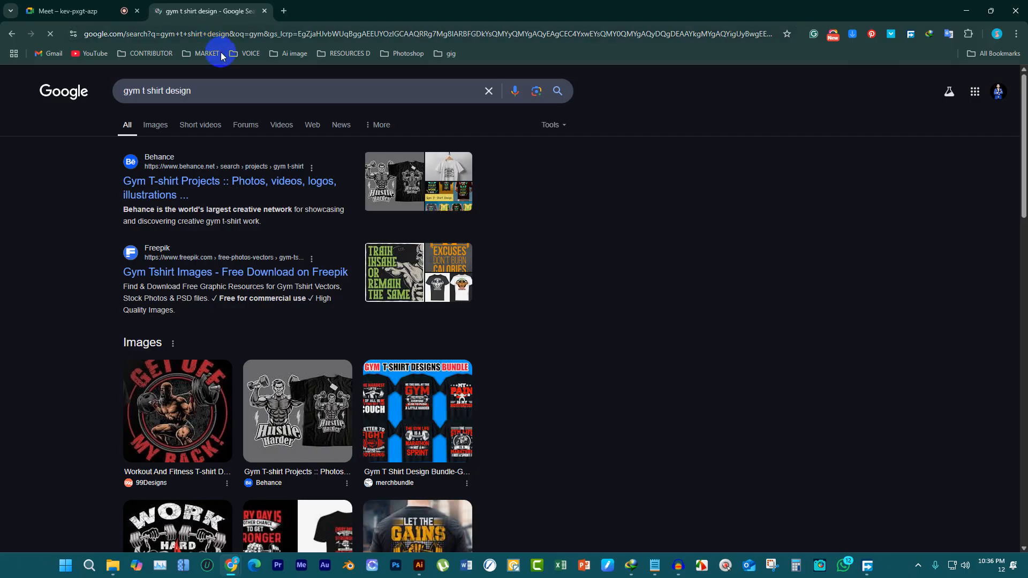
Show the image results for the "gym t shirt design" search and browse them for design inspiration
{"action": "left_click", "coordinate": [167, 124]}
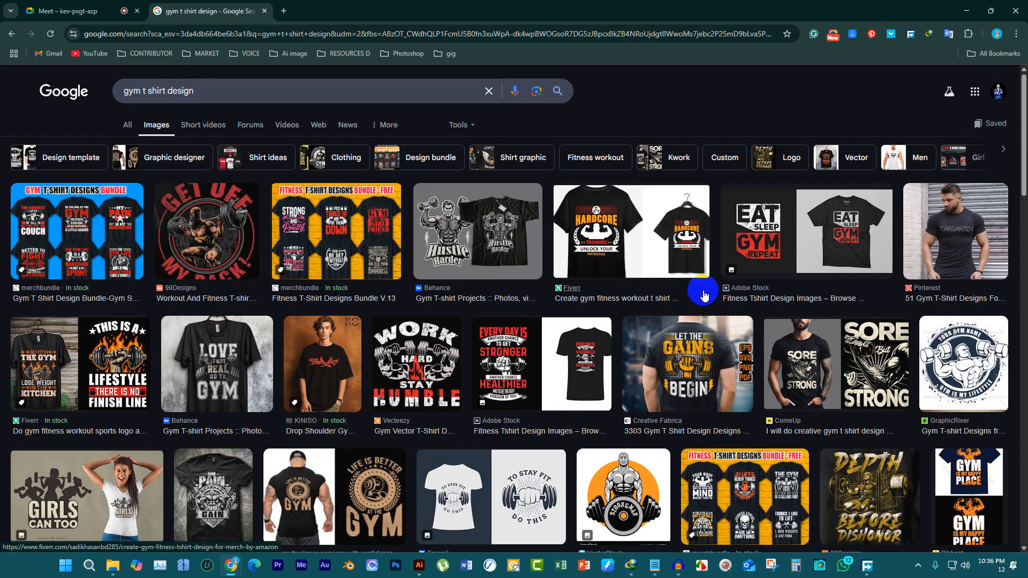
{"action": "scroll", "coordinate": [705, 301], "scroll_direction": "down", "scroll_amount": 2}
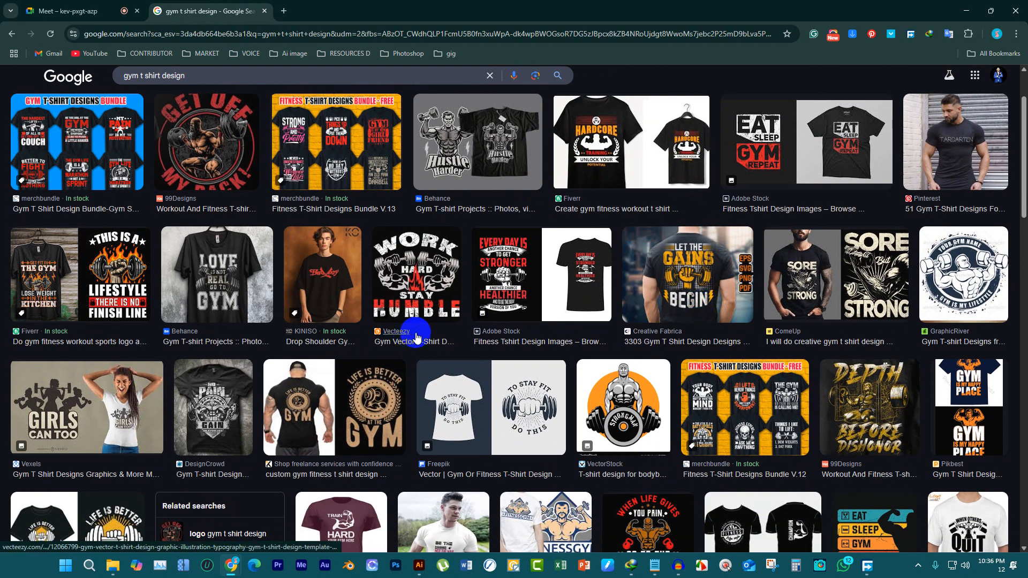
{"action": "scroll", "coordinate": [501, 324], "scroll_direction": "down", "scroll_amount": 2}
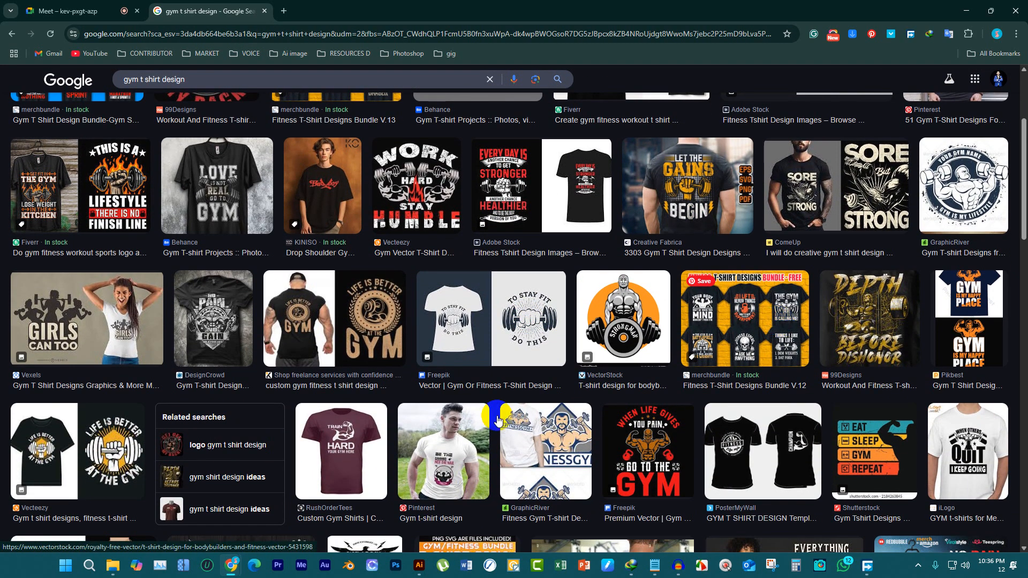
Switch to Illustrator and create a new portrait document from the A4 print preset
{"action": "left_click", "coordinate": [419, 565]}
{"action": "scroll", "coordinate": [558, 282], "scroll_direction": "down", "scroll_amount": 1}
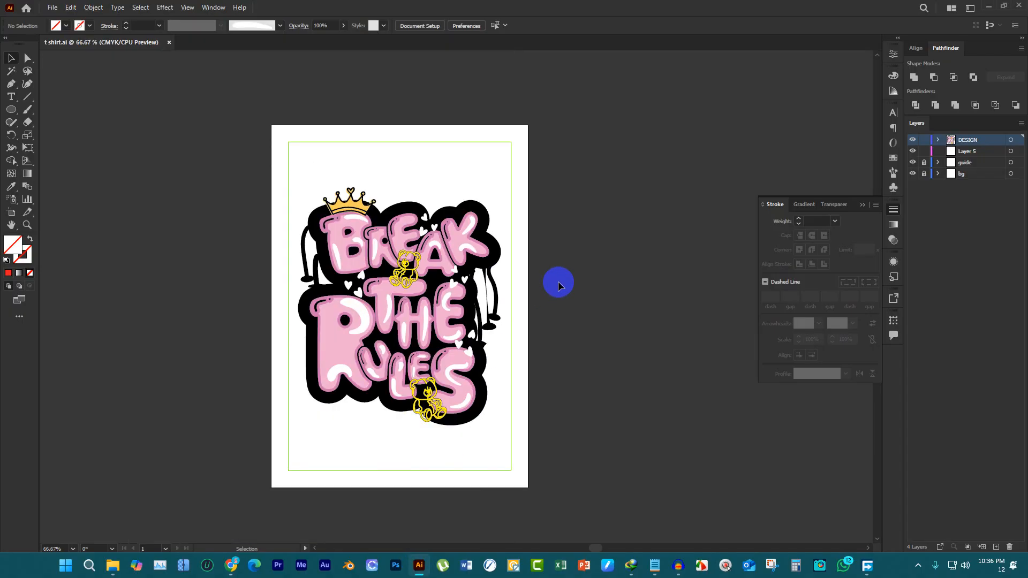
{"action": "left_click", "coordinate": [447, 235]}
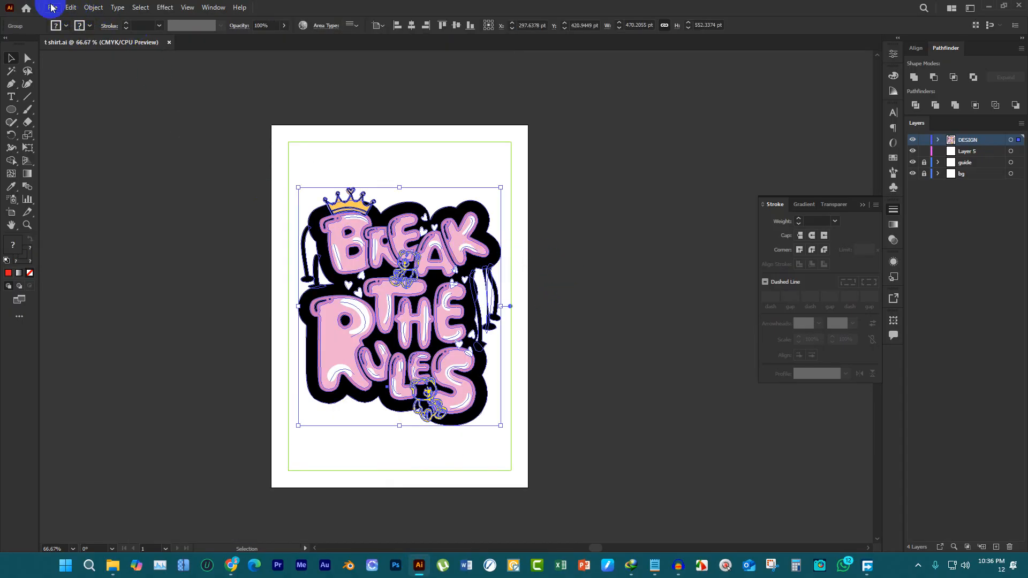
{"action": "left_click", "coordinate": [52, 8]}
{"action": "left_click", "coordinate": [262, 116]}
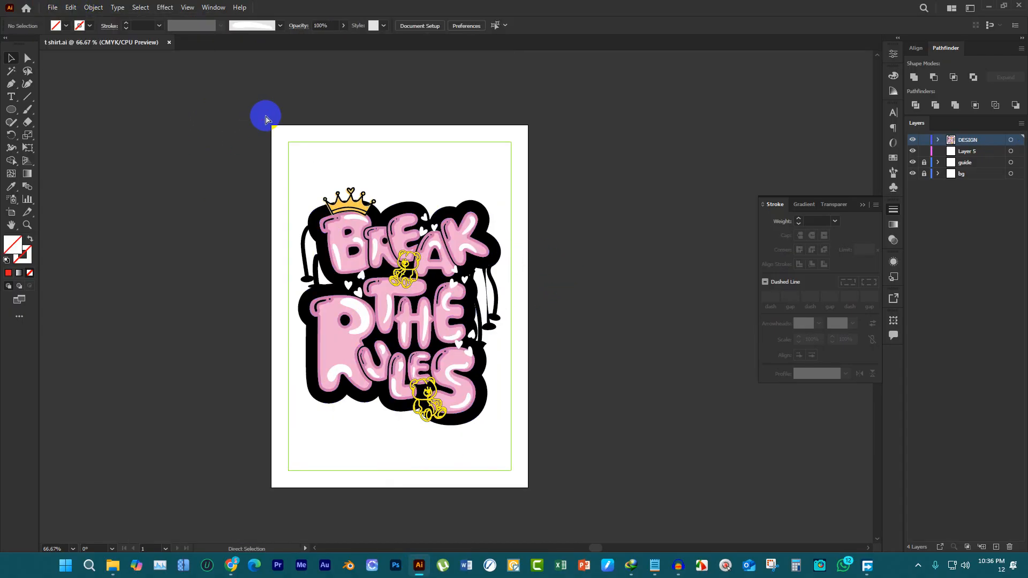
{"action": "left_click", "coordinate": [47, 10]}
{"action": "left_click", "coordinate": [62, 19]}
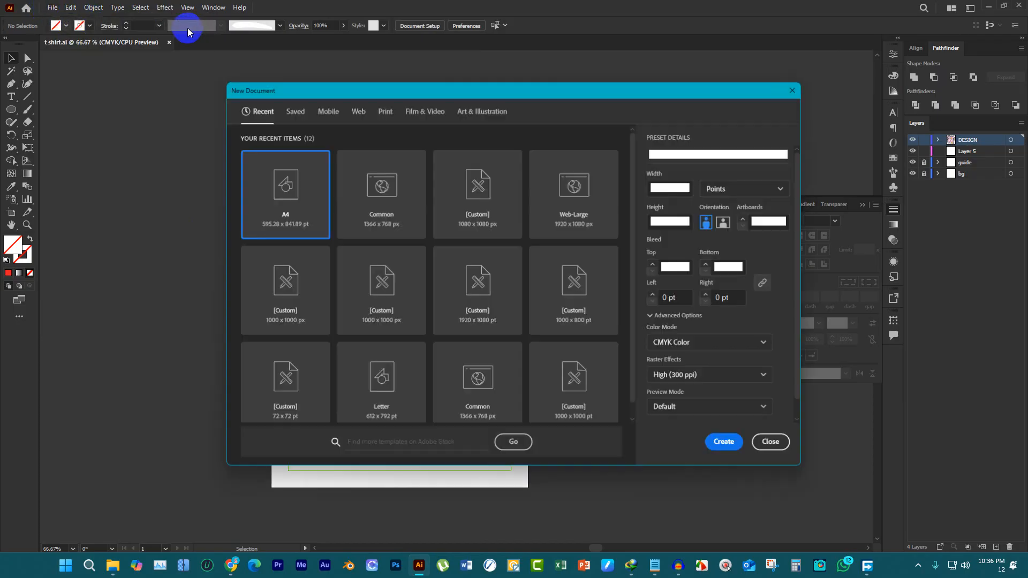
{"action": "left_click", "coordinate": [385, 110]}
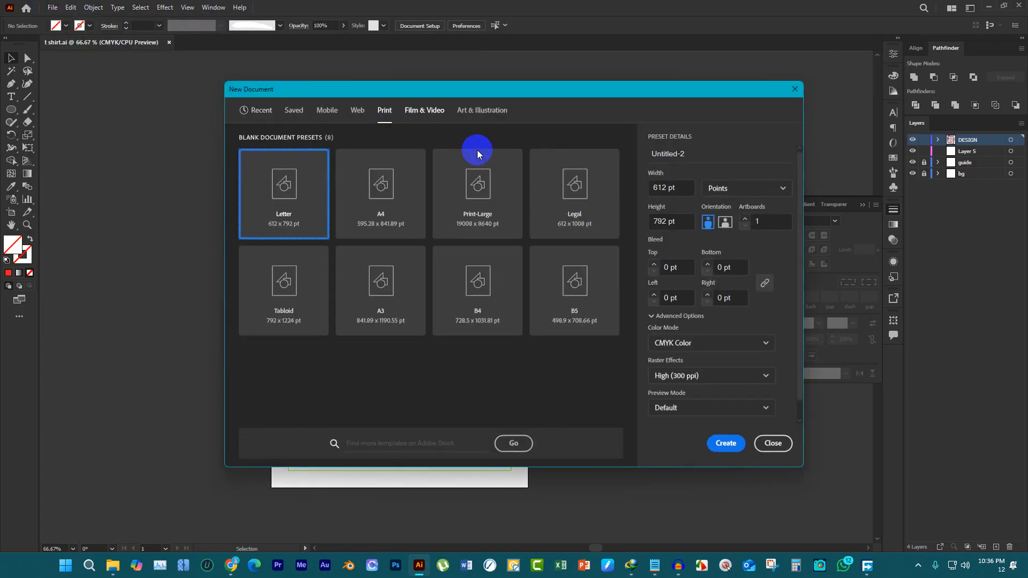
{"action": "left_click", "coordinate": [385, 210]}
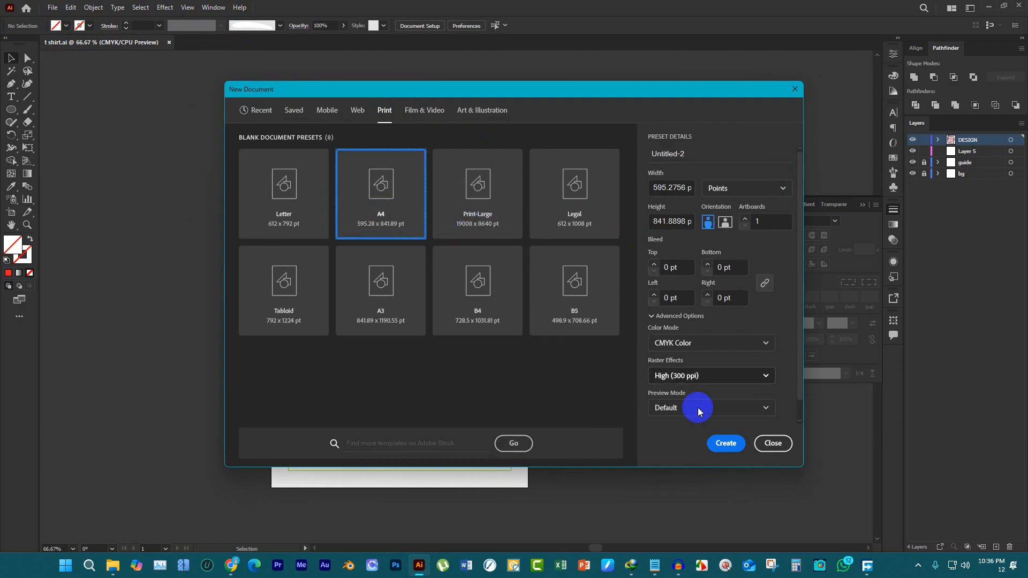
{"action": "left_click", "coordinate": [723, 445]}
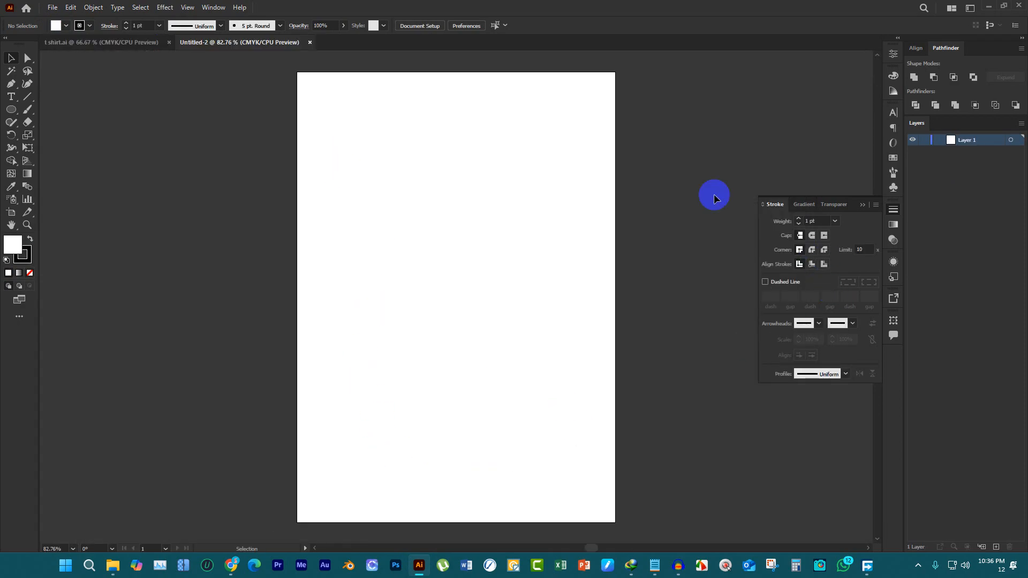
In the t shirt.ai document, unlock the guide and bg layers
{"action": "left_click", "coordinate": [129, 42]}
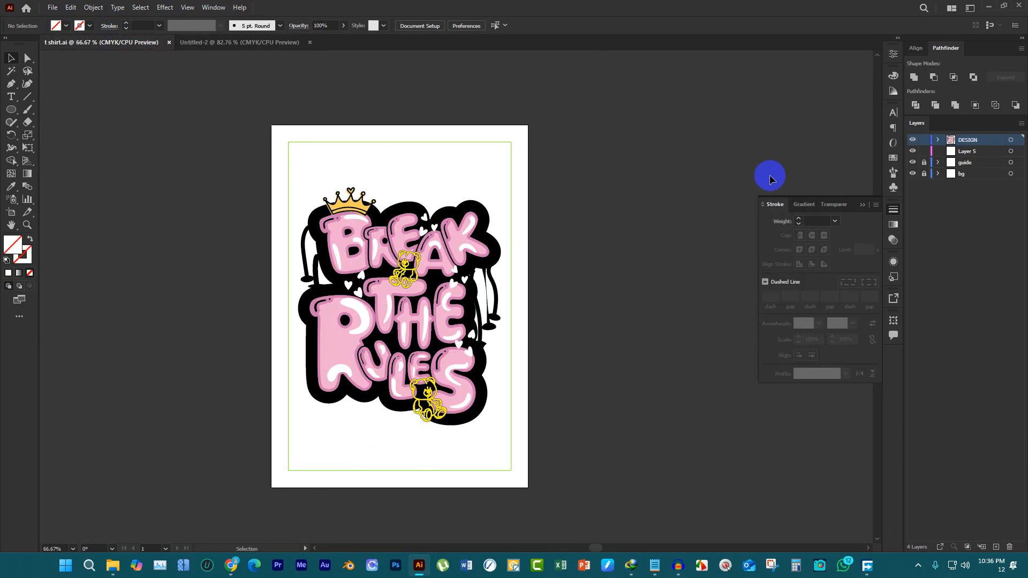
{"action": "left_click", "coordinate": [924, 162]}
{"action": "left_click", "coordinate": [929, 174]}
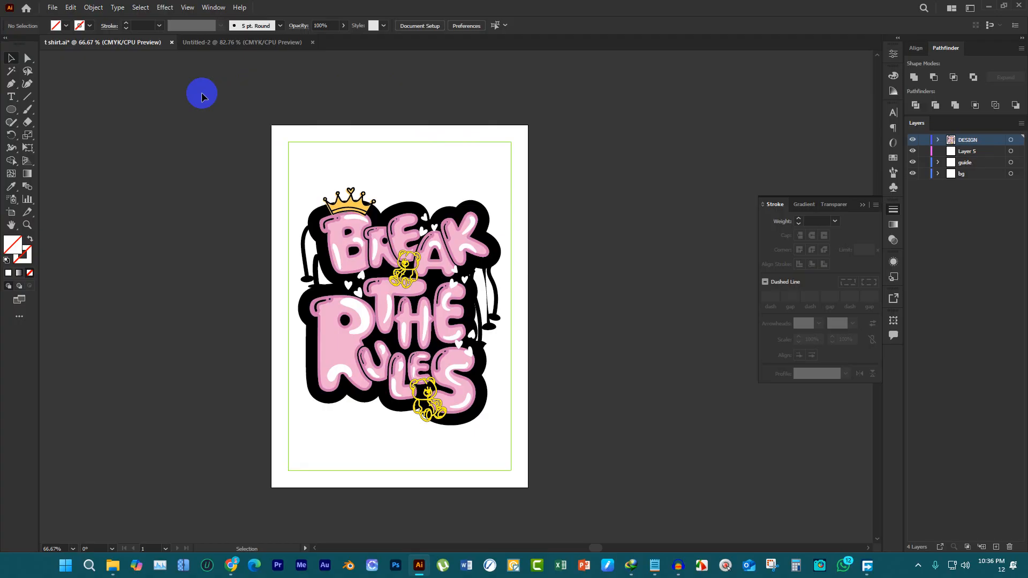
{"action": "left_click", "coordinate": [215, 42]}
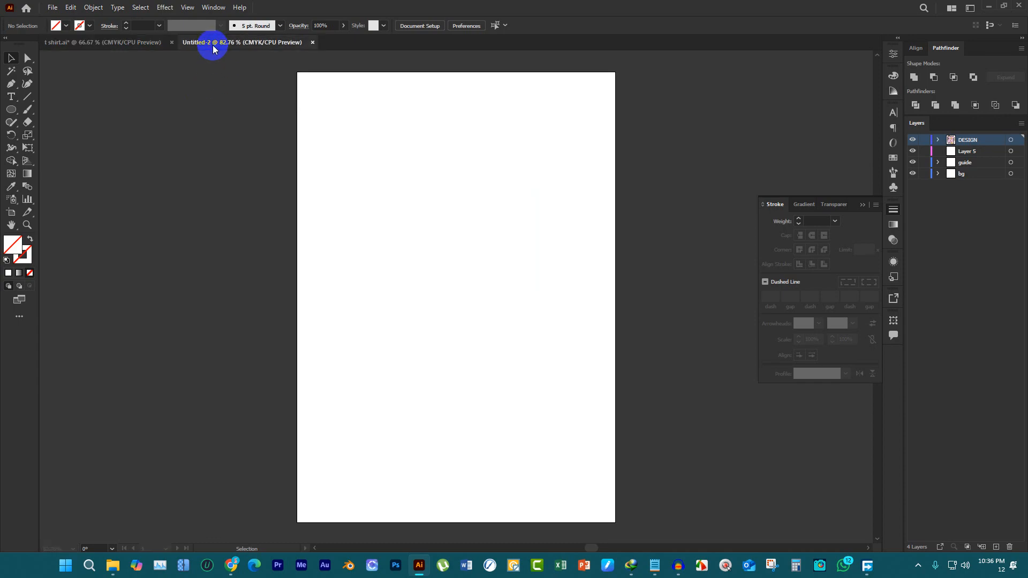
{"action": "left_click", "coordinate": [150, 42]}
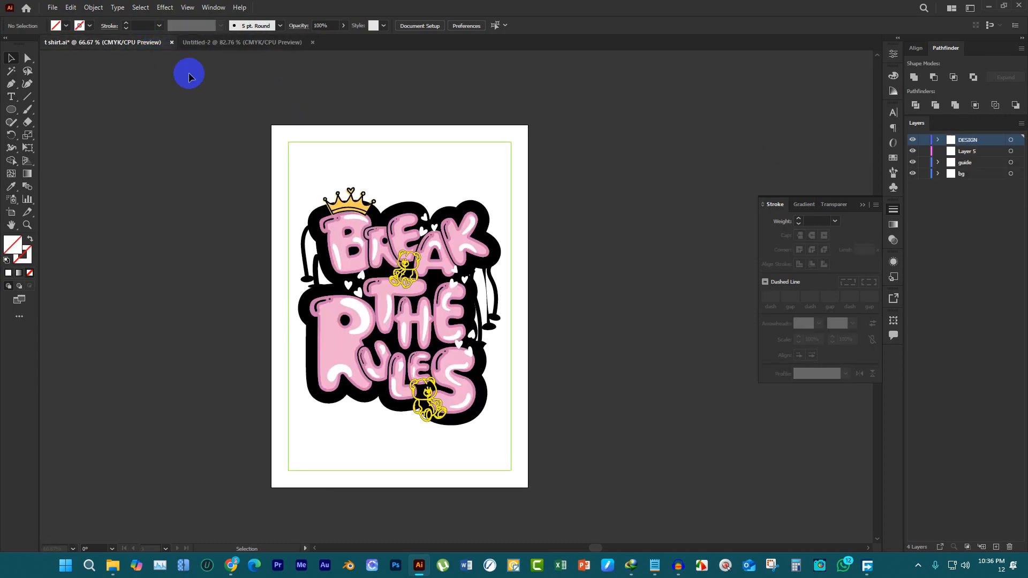
Lock the DESIGN layer and Layer 5 so only the guide and background objects remain selectable
{"action": "left_click_drag", "start_coordinate": [232, 90], "coordinate": [433, 167]}
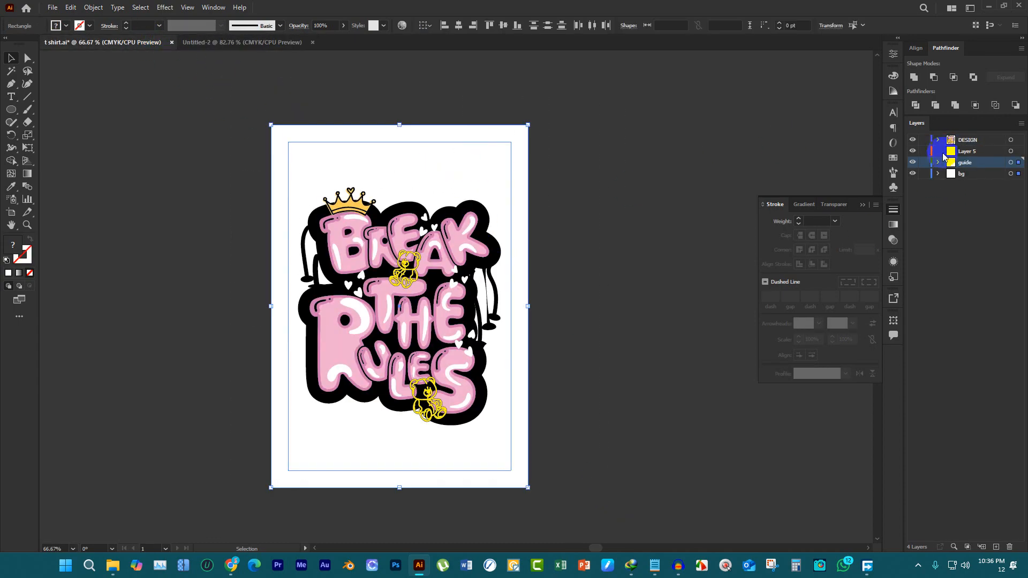
{"action": "left_click", "coordinate": [930, 141]}
{"action": "left_click", "coordinate": [930, 152]}
Copy the background rectangle and guide frame from t shirt.ai and paste them into the new A4 document
{"action": "left_click_drag", "start_coordinate": [241, 87], "coordinate": [621, 519]}
{"action": "key", "text": "ctrl+c"}
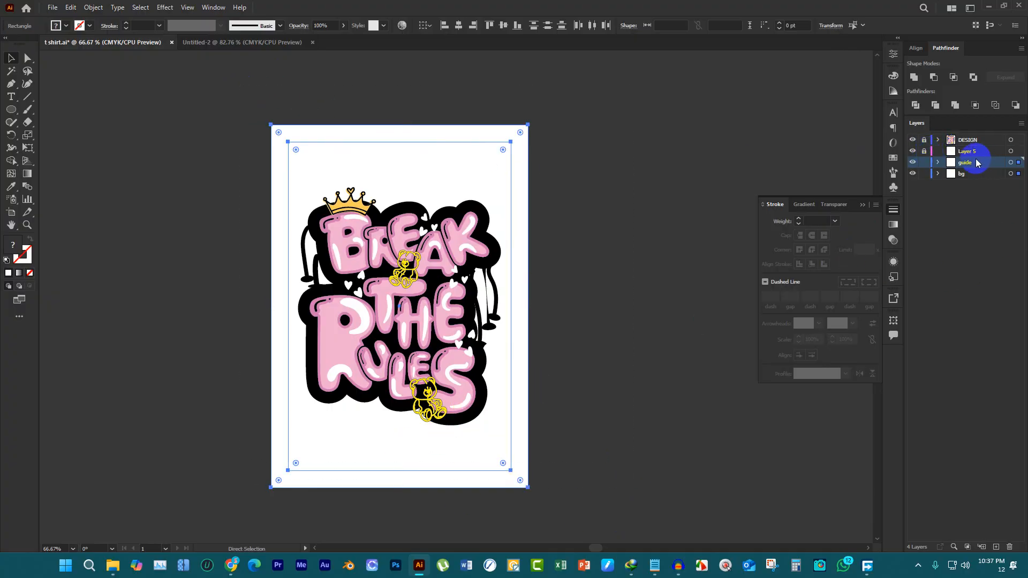
{"action": "left_click", "coordinate": [798, 183]}
{"action": "key", "text": "ctrl+a"}
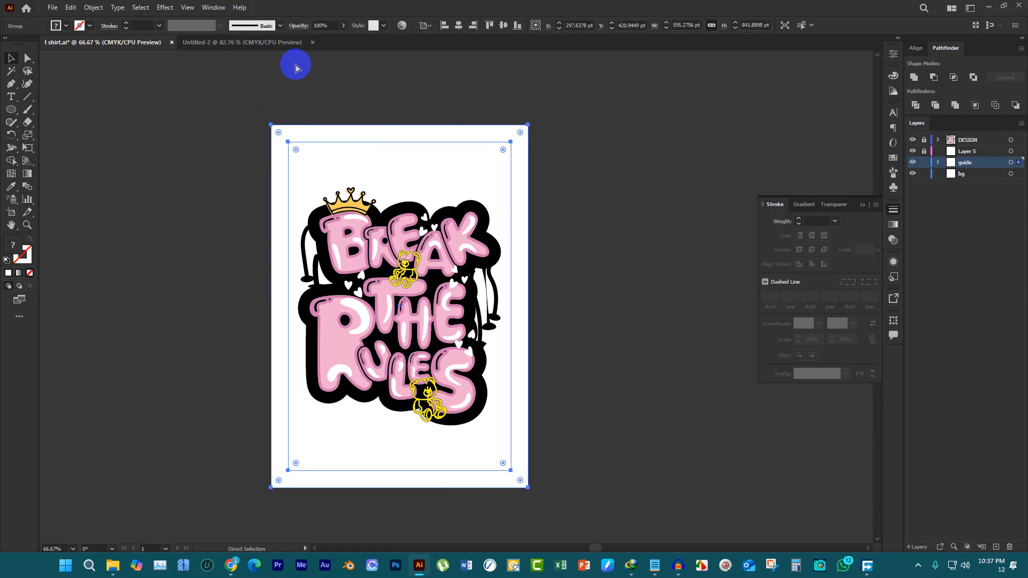
{"action": "left_click", "coordinate": [254, 42]}
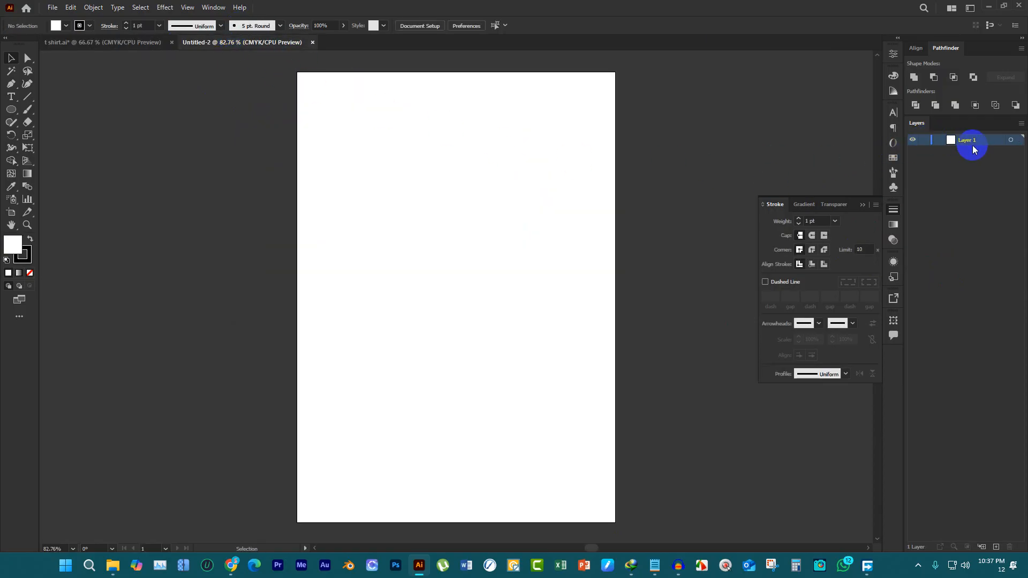
{"action": "key", "text": "ctrl+v"}
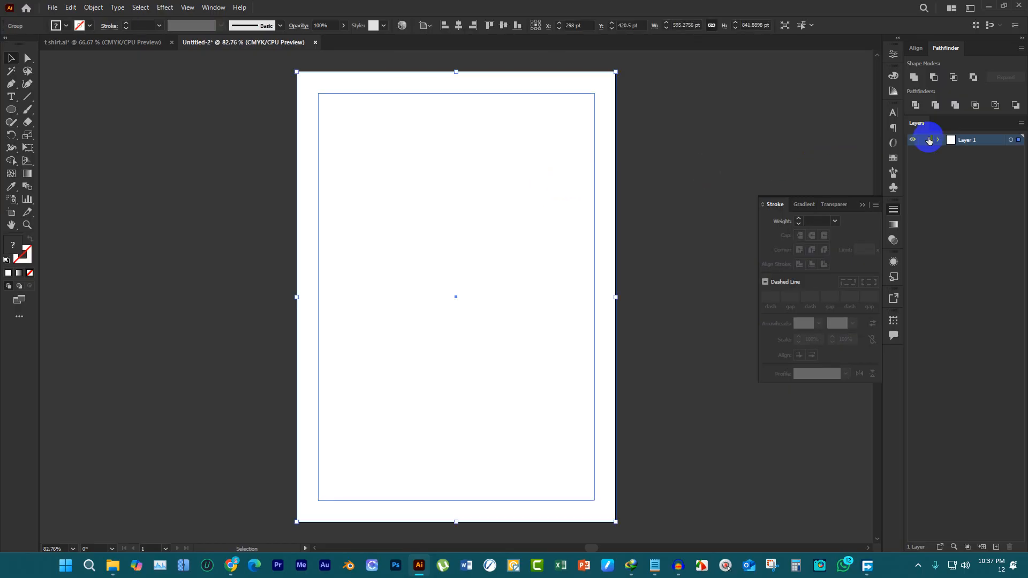
Lock Layer 1, which holds the pasted frame, add a new layer above it, and collapse the Stroke settings
{"action": "left_click", "coordinate": [923, 141]}
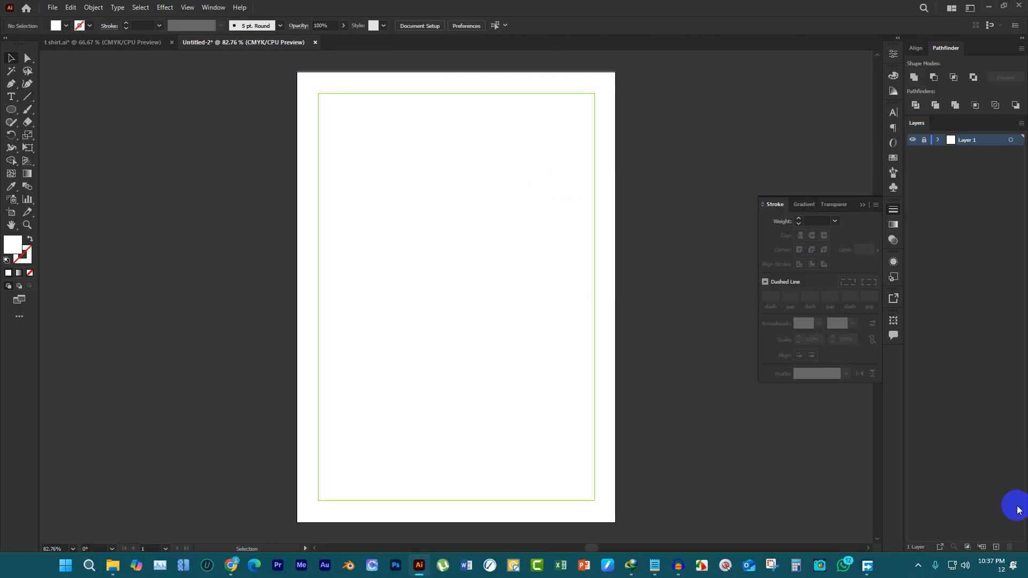
{"action": "left_click", "coordinate": [996, 547]}
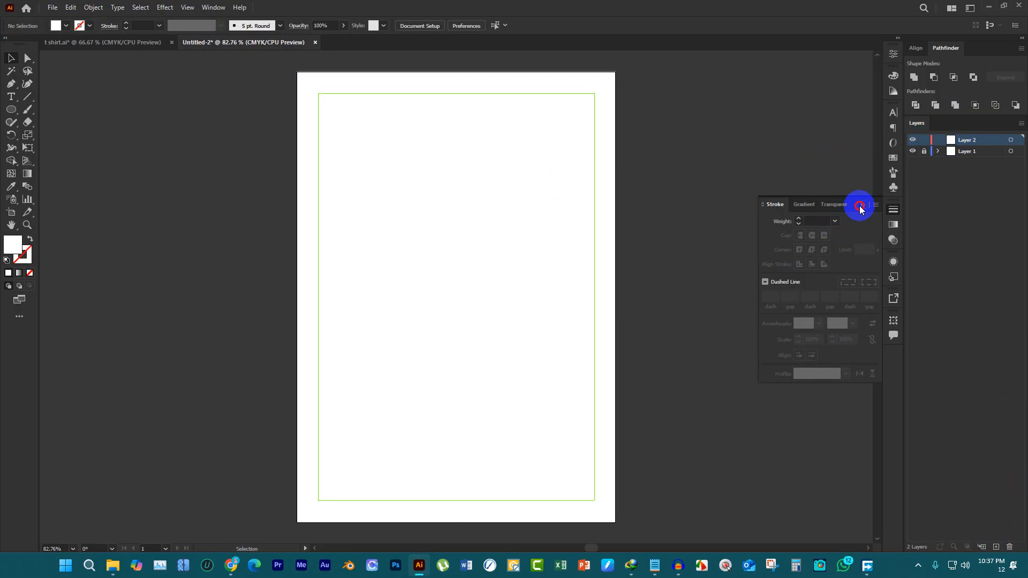
{"action": "left_click", "coordinate": [856, 207]}
{"action": "scroll", "coordinate": [428, 225], "scroll_direction": "up", "scroll_amount": 2}
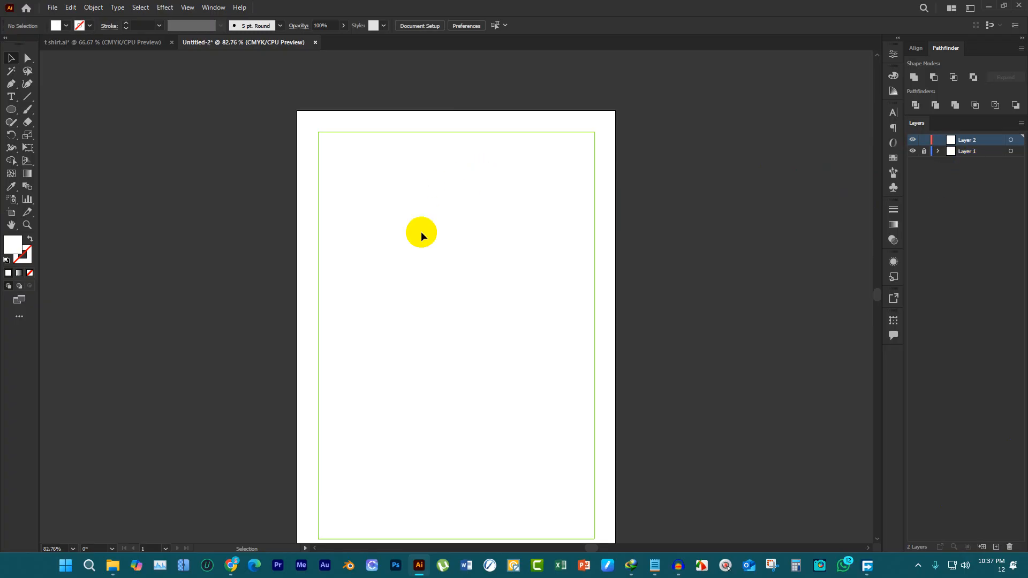
Unlock Layer 1, fill the pasted background group with black, and deselect it
{"action": "left_click", "coordinate": [924, 153]}
{"action": "left_click", "coordinate": [507, 195]}
{"action": "left_click", "coordinate": [56, 26]}
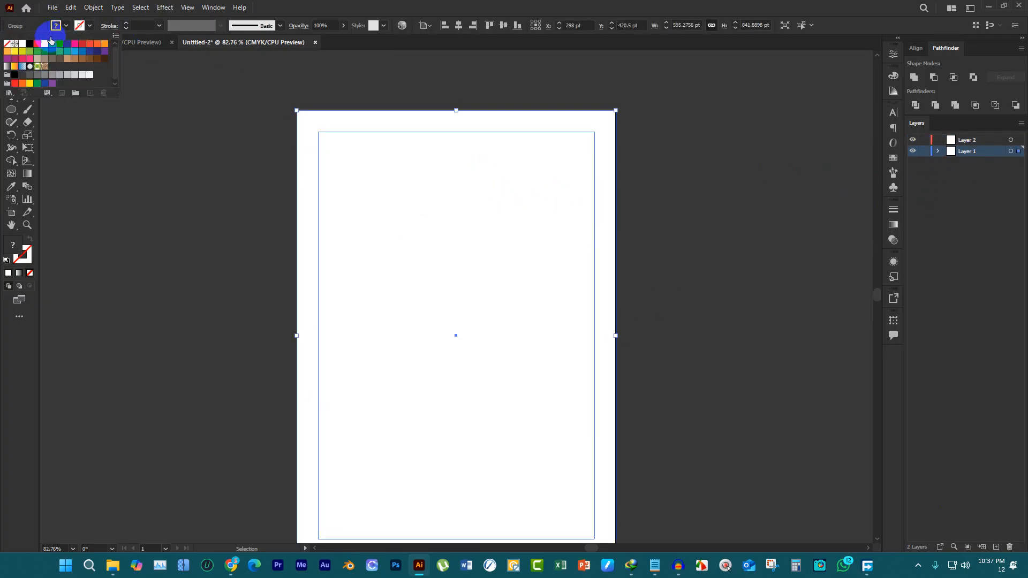
{"action": "left_click", "coordinate": [26, 43]}
{"action": "left_click", "coordinate": [177, 148]}
{"action": "left_click", "coordinate": [660, 185]}
{"action": "left_click", "coordinate": [894, 146]}
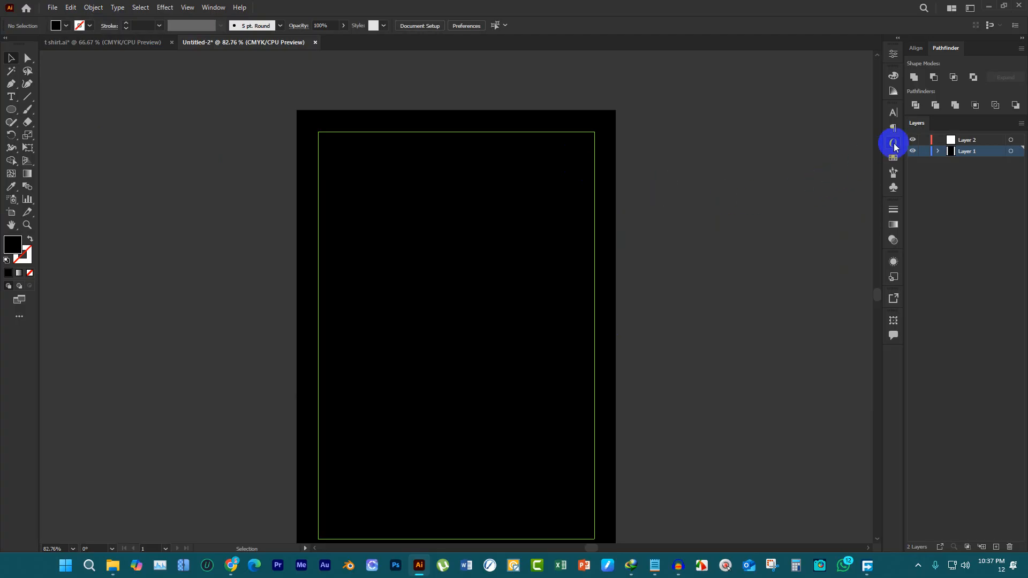
Lock Layer 1 again and make Layer 2 the active layer
{"action": "left_click", "coordinate": [924, 151]}
{"action": "left_click", "coordinate": [946, 141]}
{"action": "left_click", "coordinate": [470, 415]}
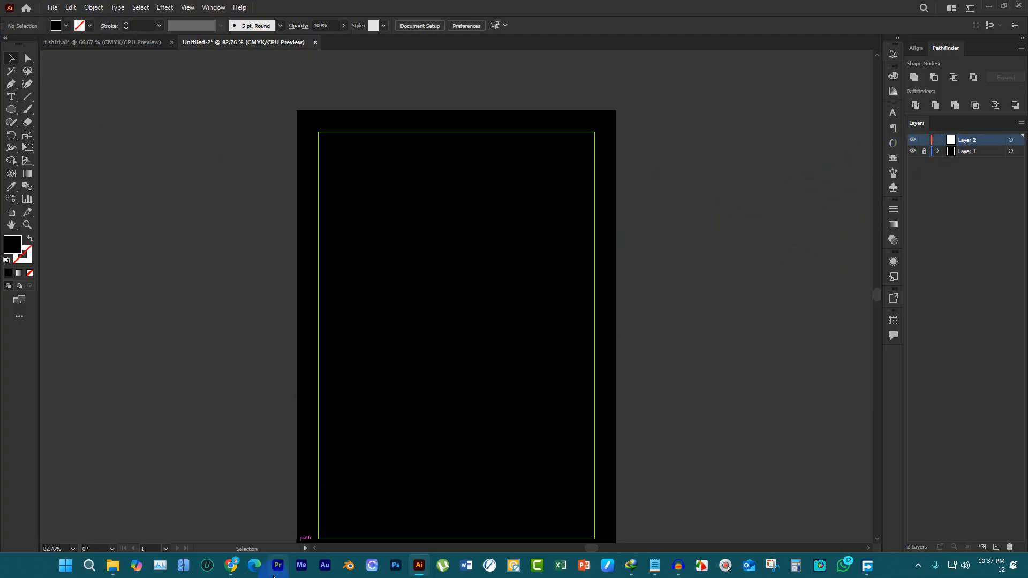
Switch to Chrome, browse the gym t-shirt images, and preview LovePik's "Generational Health" fist and dumbbell design
{"action": "left_click", "coordinate": [232, 565]}
{"action": "left_click", "coordinate": [260, 491]}
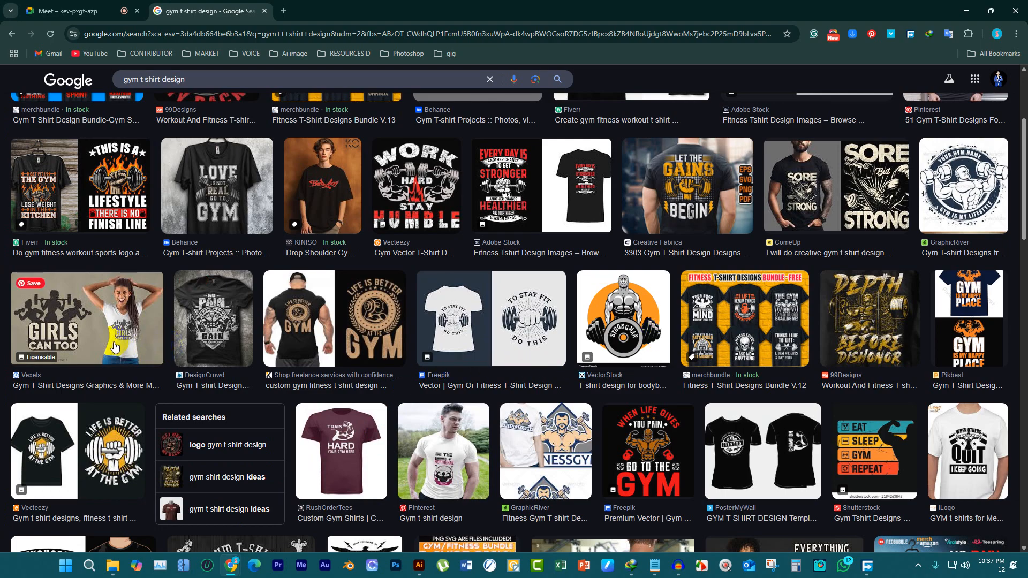
{"action": "left_click", "coordinate": [221, 340]}
{"action": "scroll", "coordinate": [225, 343], "scroll_direction": "down", "scroll_amount": 3}
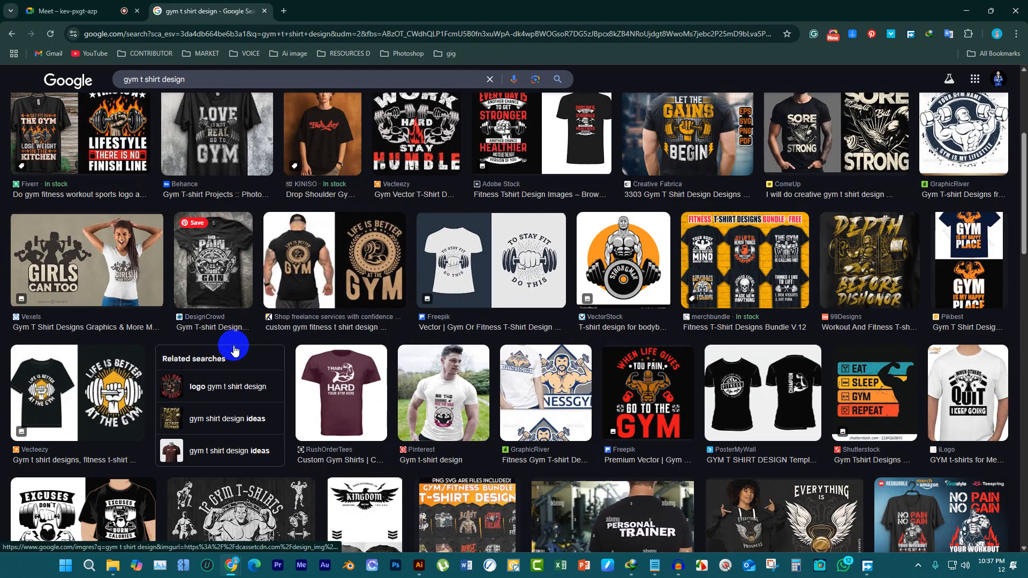
{"action": "left_click", "coordinate": [493, 389]}
{"action": "scroll", "coordinate": [494, 389], "scroll_direction": "down", "scroll_amount": 5}
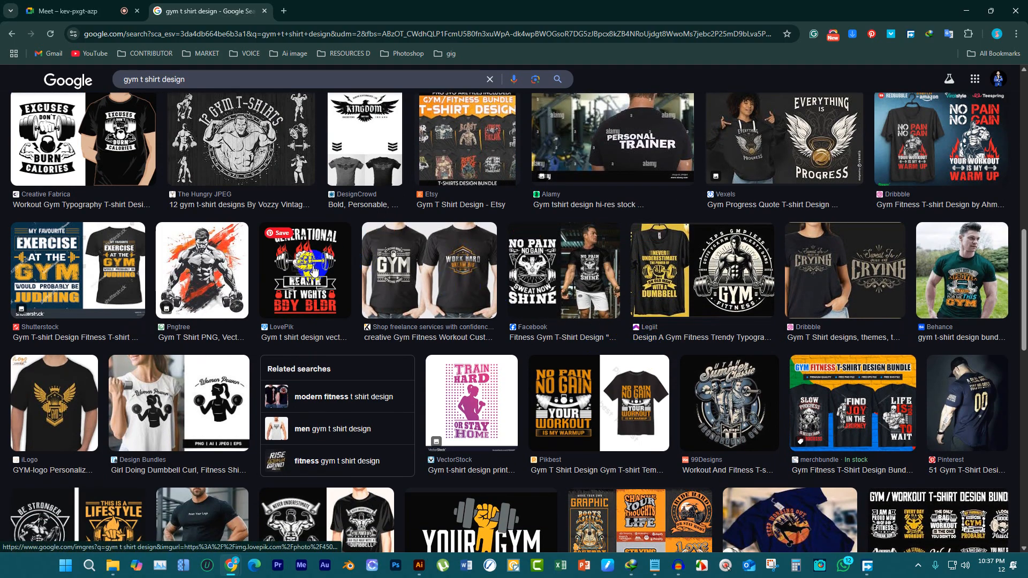
{"action": "left_click", "coordinate": [314, 271]}
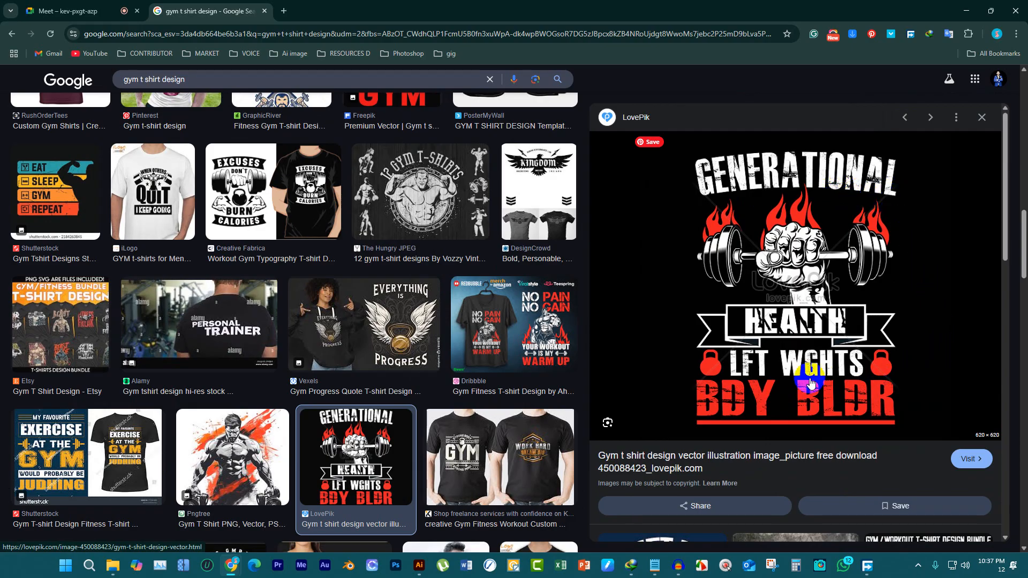
Bring up the "BREAK THE RULES" note in Notepad to check its wording, and minimize it
{"action": "left_click", "coordinate": [655, 568]}
{"action": "left_click", "coordinate": [415, 251]}
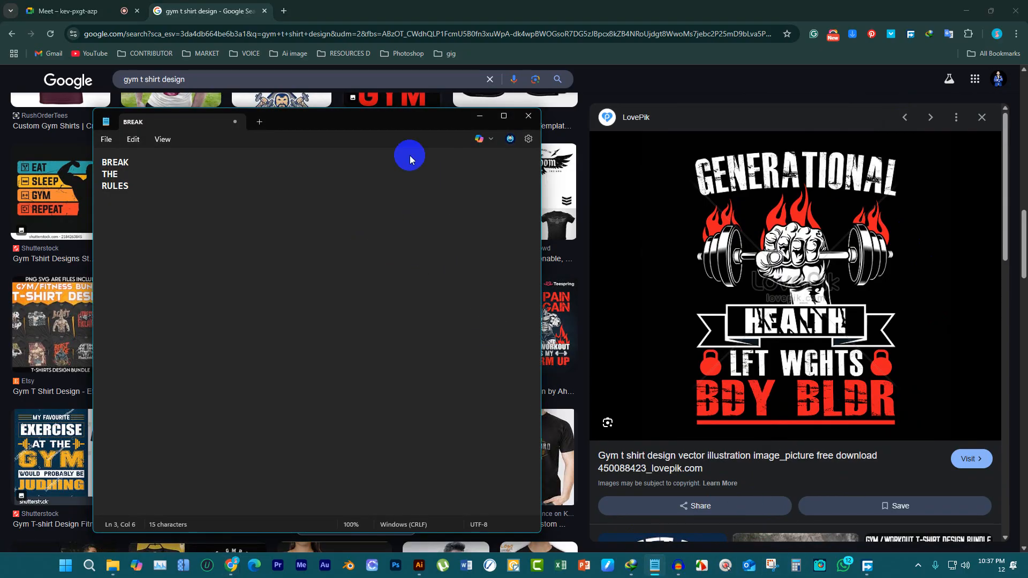
{"action": "left_click", "coordinate": [480, 116]}
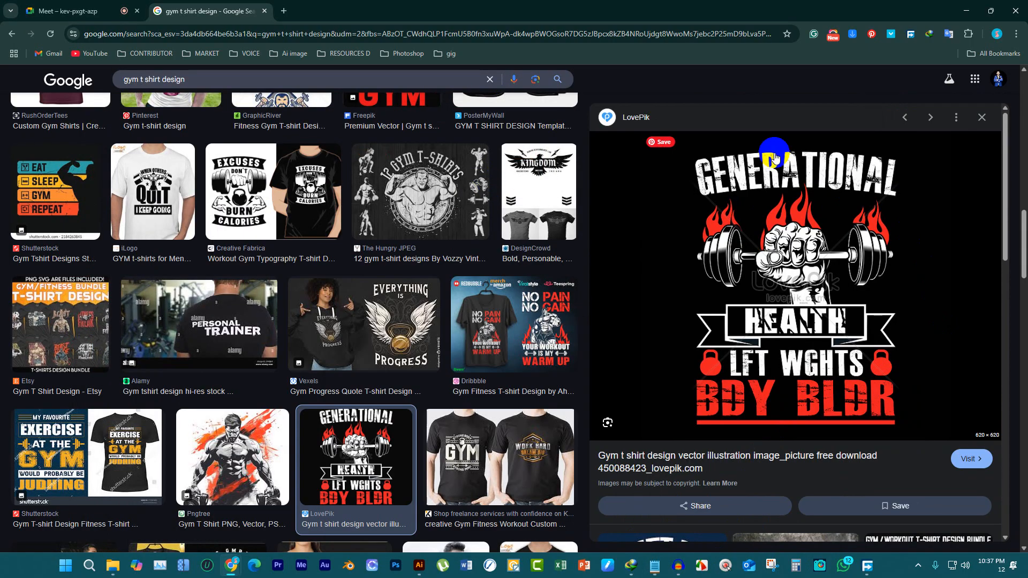
Close the LovePik preview, view the Fiverr graphic and typography t-shirt preview, close it, and browse more results
{"action": "left_click", "coordinate": [983, 115]}
{"action": "left_click", "coordinate": [581, 425]}
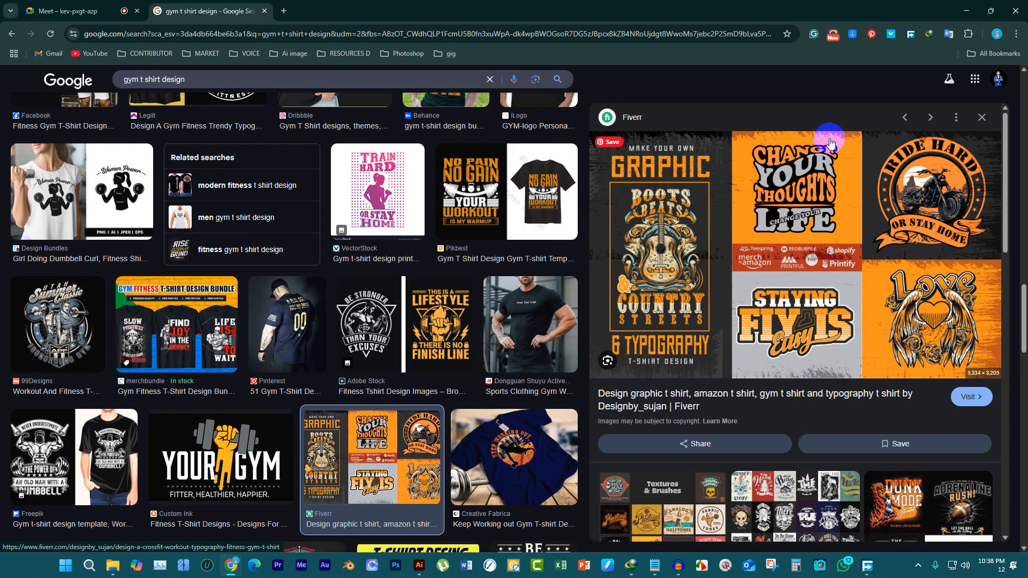
{"action": "left_click", "coordinate": [987, 114]}
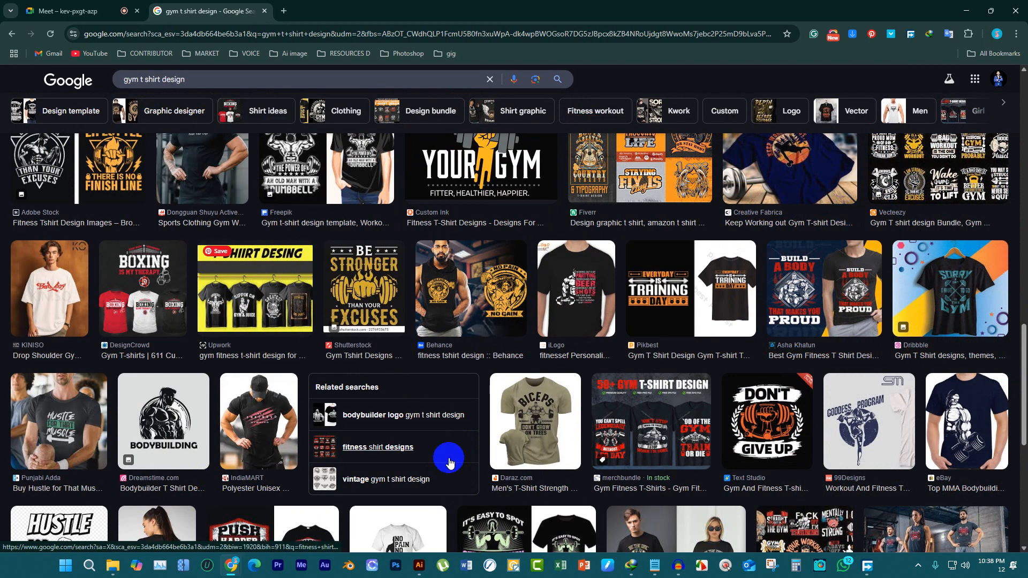
{"action": "mouse_move", "coordinate": [662, 571]}
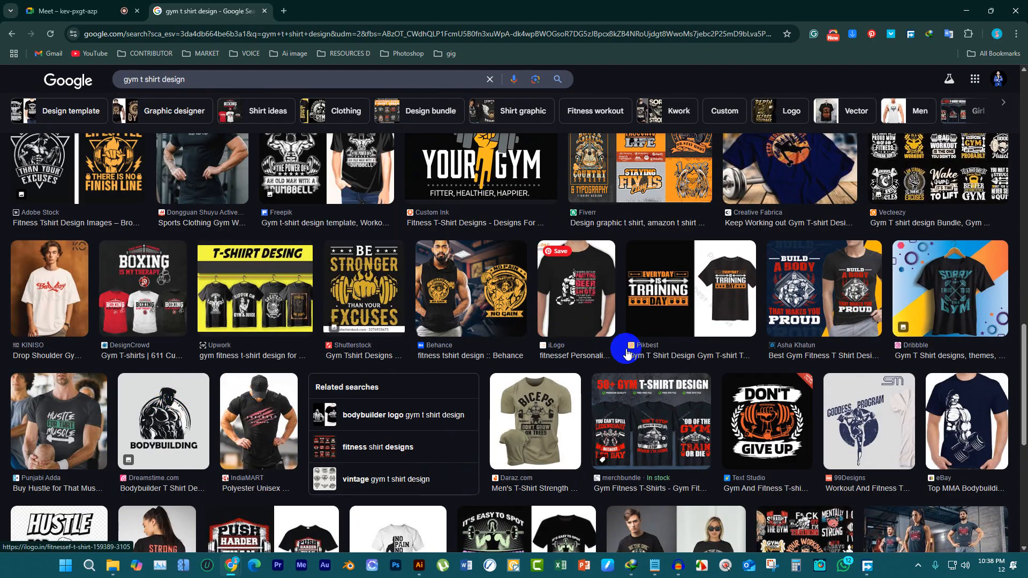
{"action": "scroll", "coordinate": [535, 356], "scroll_direction": "up", "scroll_amount": 2}
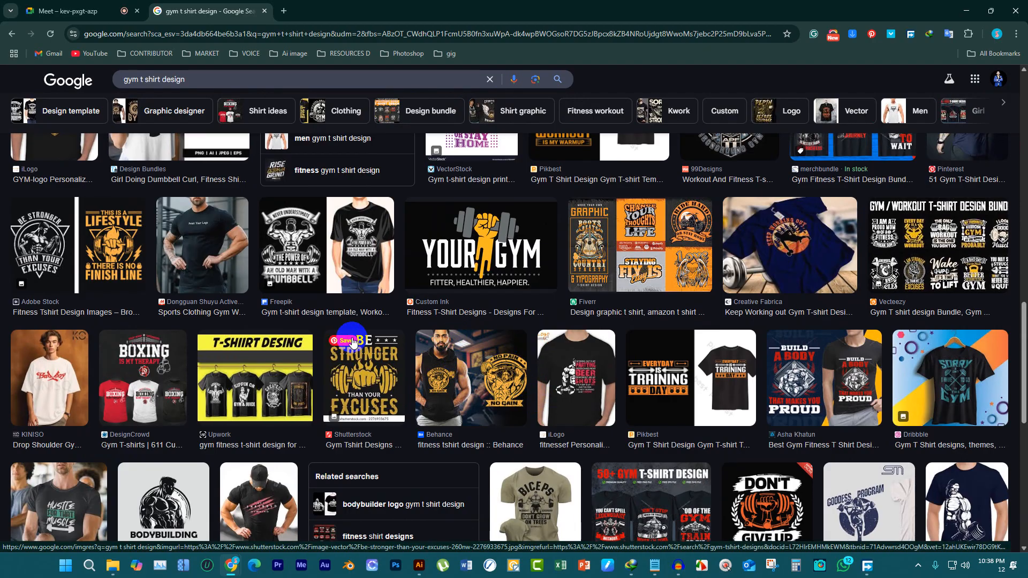
Browse the gym t-shirt results, reopen LovePik's "Generational Health" fist and dumbbell design, and copy its image
{"action": "scroll", "coordinate": [461, 359], "scroll_direction": "down", "scroll_amount": 5}
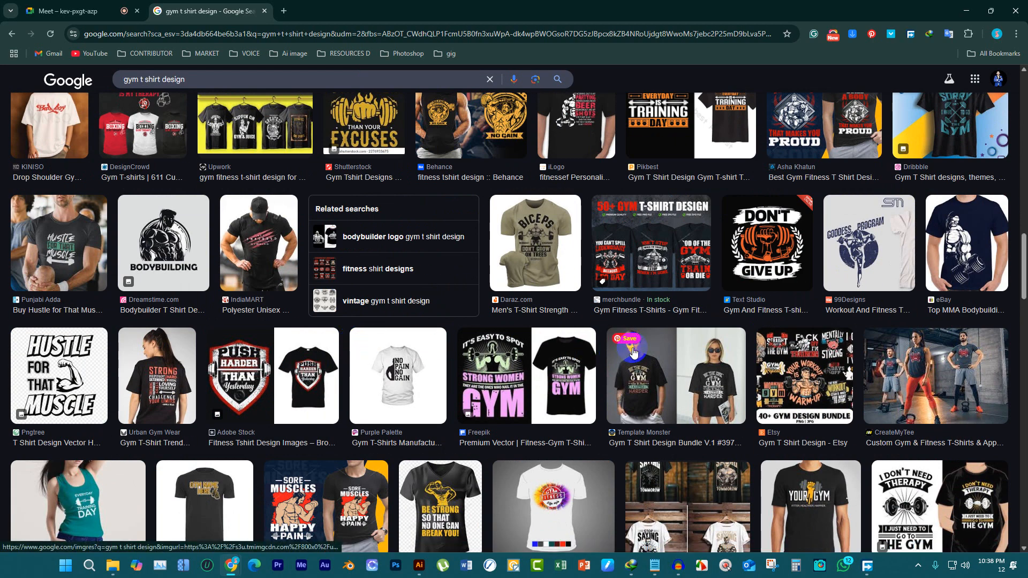
{"action": "scroll", "coordinate": [632, 352], "scroll_direction": "up", "scroll_amount": 2}
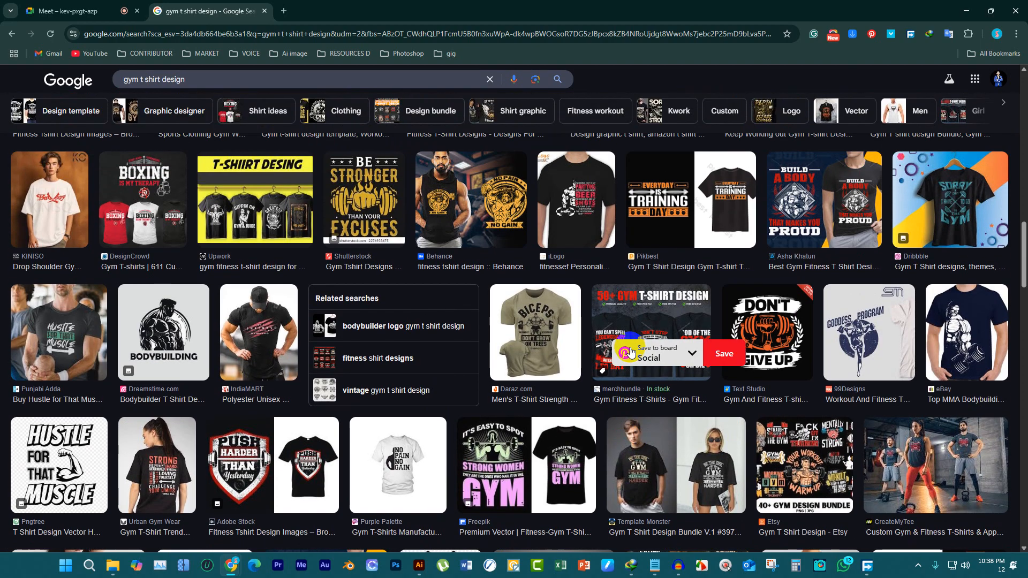
{"action": "scroll", "coordinate": [369, 319], "scroll_direction": "up", "scroll_amount": 3}
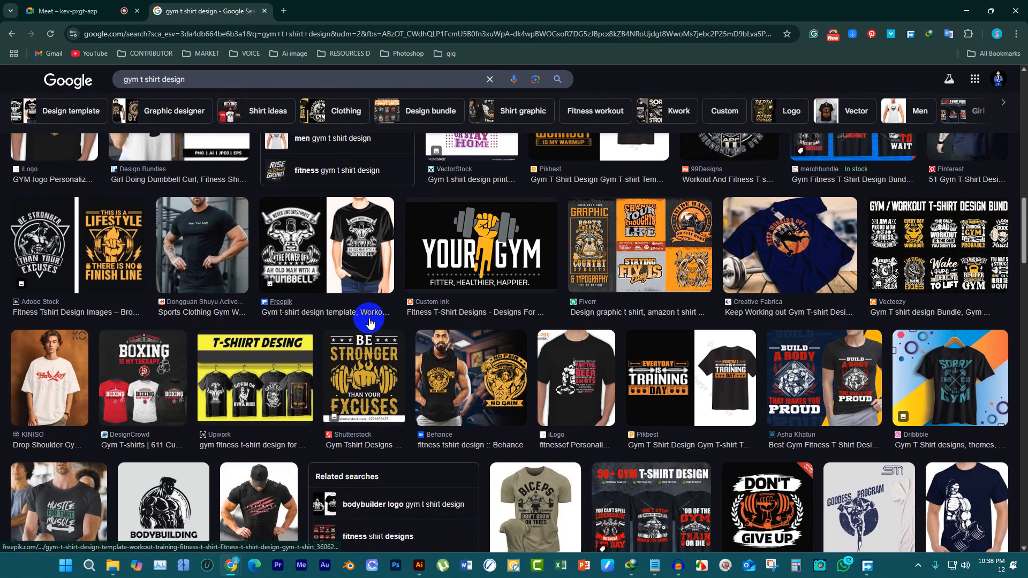
{"action": "scroll", "coordinate": [370, 320], "scroll_direction": "up", "scroll_amount": 2}
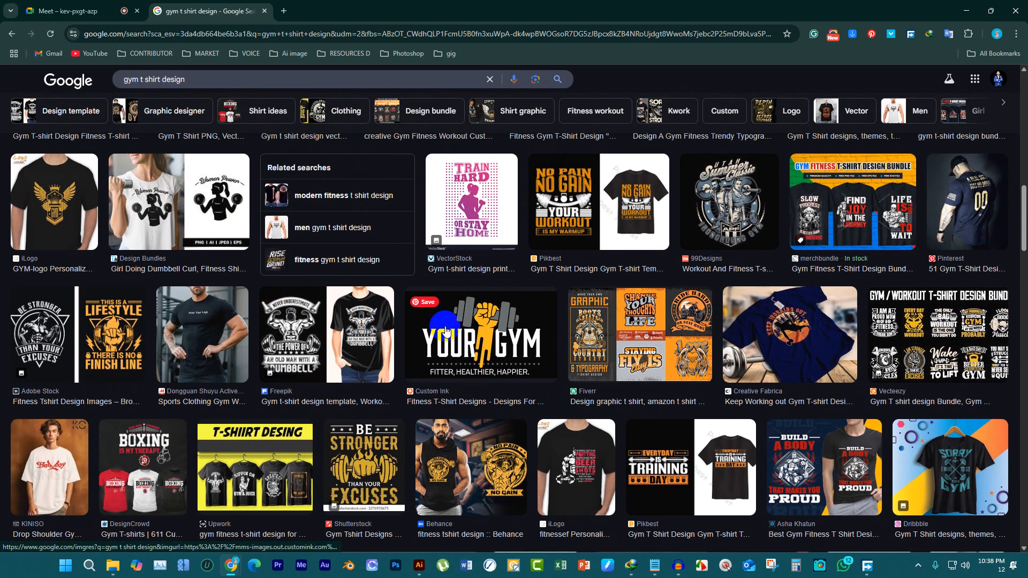
{"action": "scroll", "coordinate": [546, 324], "scroll_direction": "up", "scroll_amount": 3}
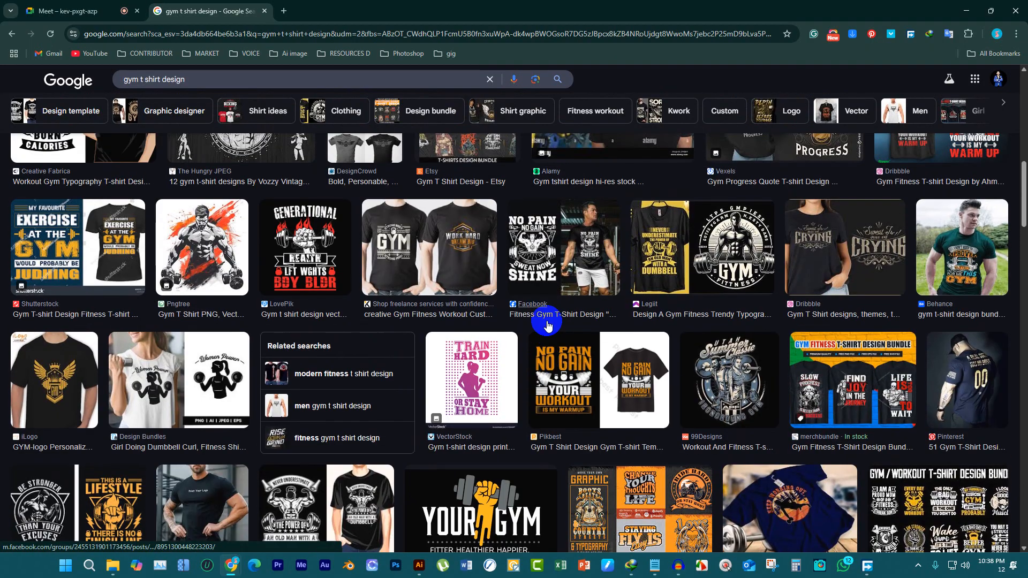
{"action": "scroll", "coordinate": [546, 325], "scroll_direction": "up", "scroll_amount": 3}
{"action": "left_click", "coordinate": [329, 345]}
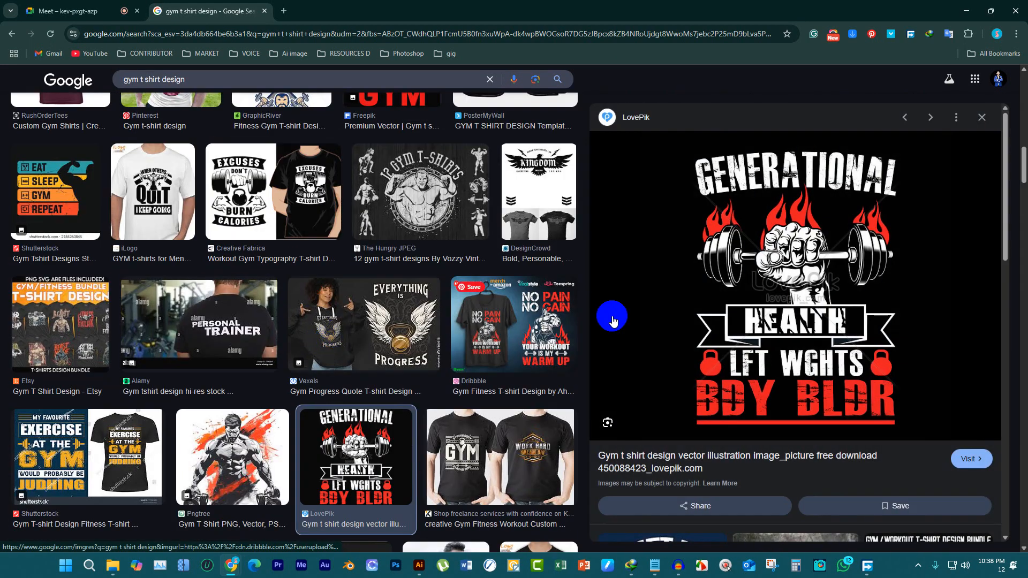
{"action": "right_click", "coordinate": [725, 300]}
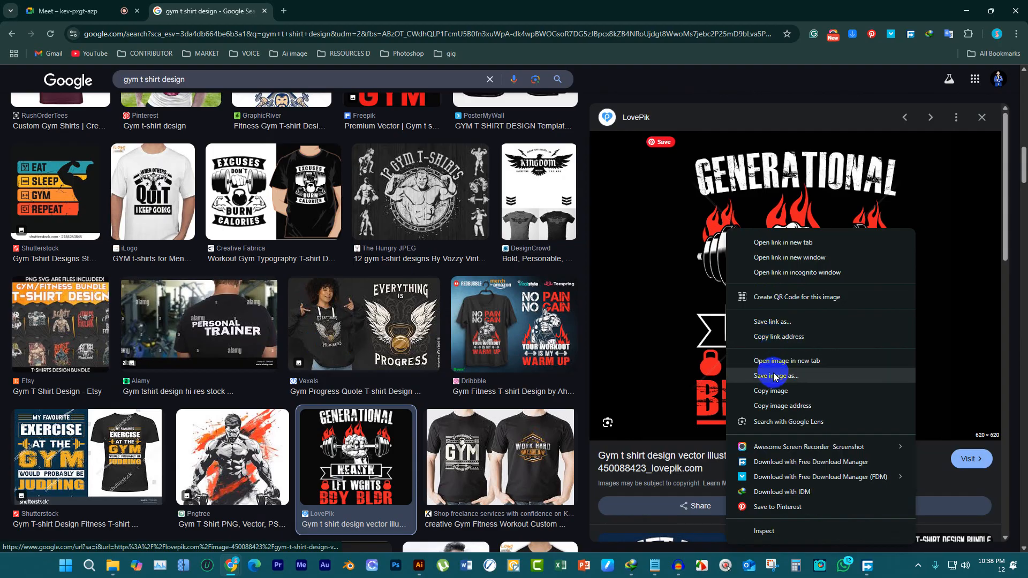
{"action": "left_click", "coordinate": [771, 391]}
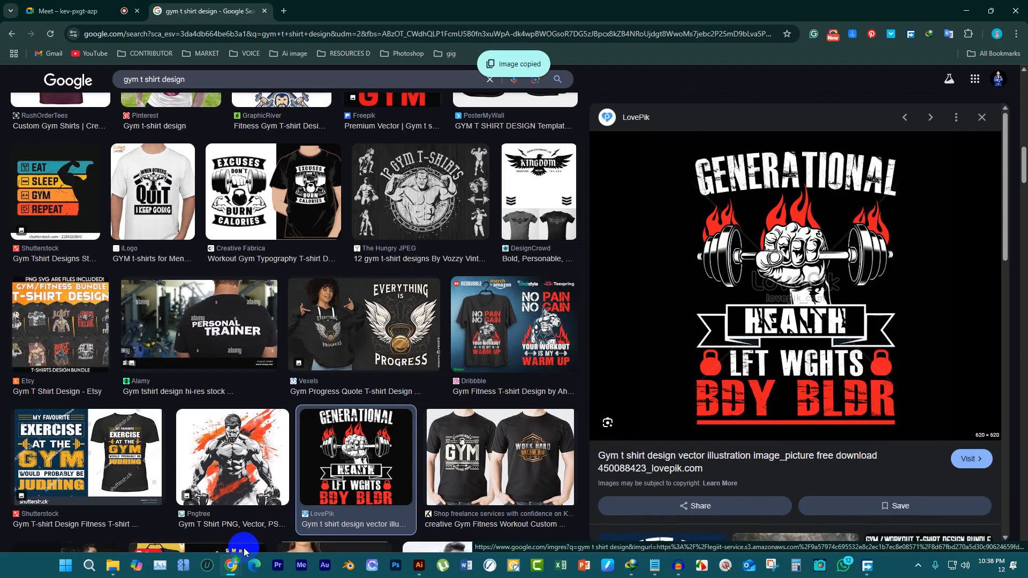
Switch to Illustrator, paste the copied design on Layer 2, and place it beside the artboard, to its right, as a reference
{"action": "left_click", "coordinate": [418, 566]}
{"action": "key", "text": "ctrl+v"}
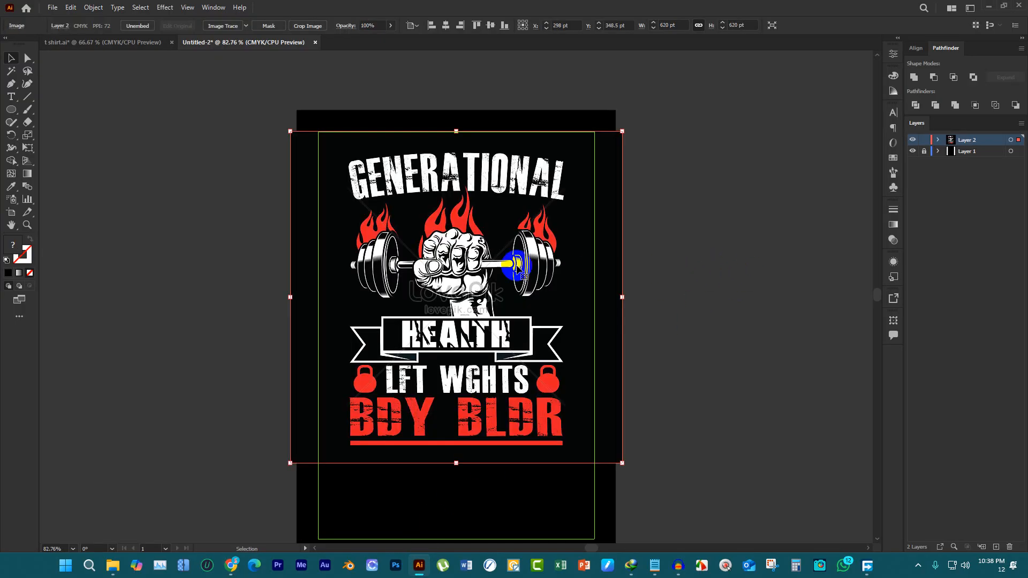
{"action": "key", "text": "ctrl+minus"}
{"action": "left_click_drag", "start_coordinate": [473, 262], "coordinate": [710, 262]}
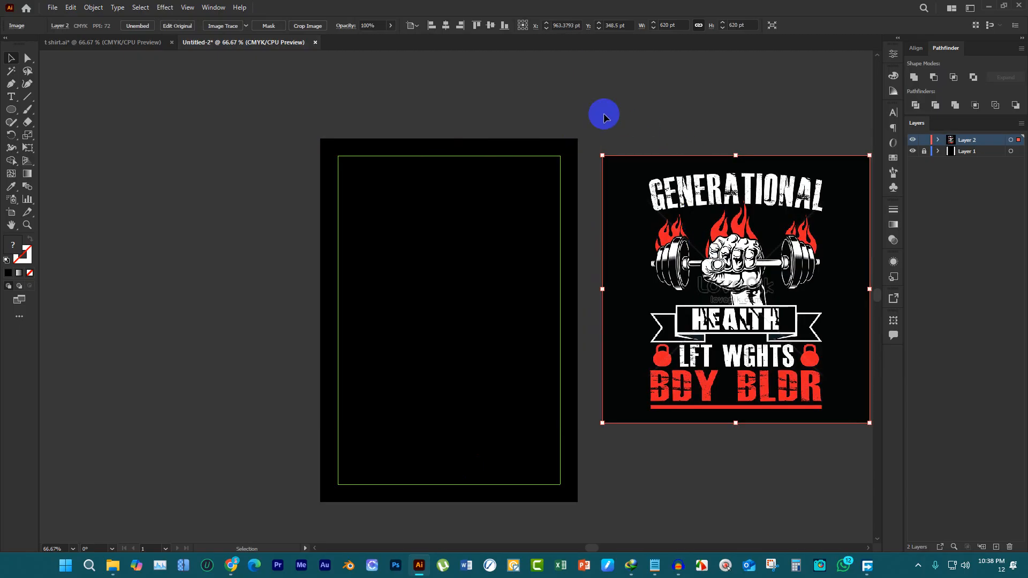
{"action": "left_click", "coordinate": [448, 118]}
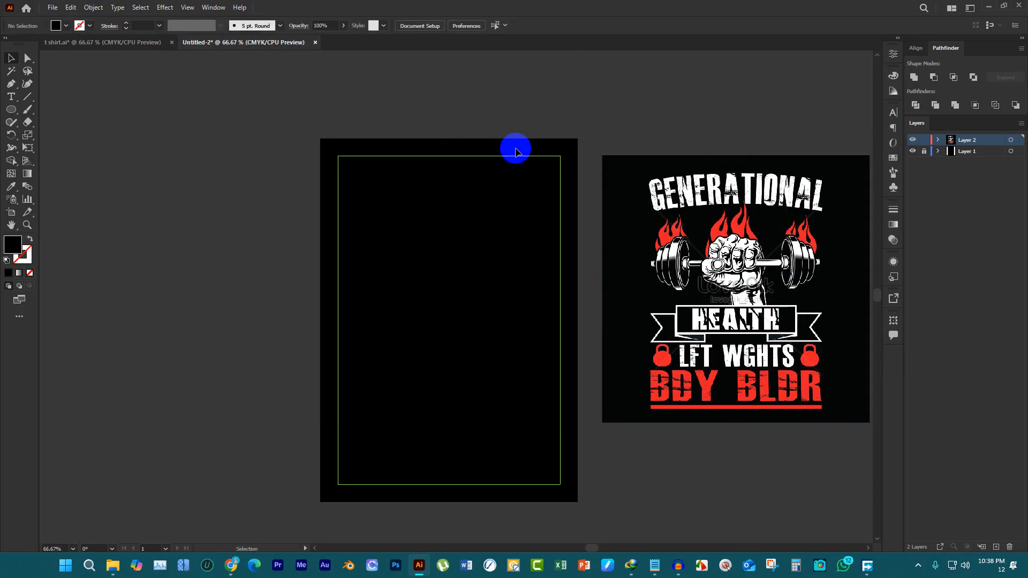
Replace the Notepad note with four lines: GENERATIONAL, HEALTH, LFT WGHTS and BODY BUILDER, then return to Illustrator
{"action": "left_click", "coordinate": [655, 565]}
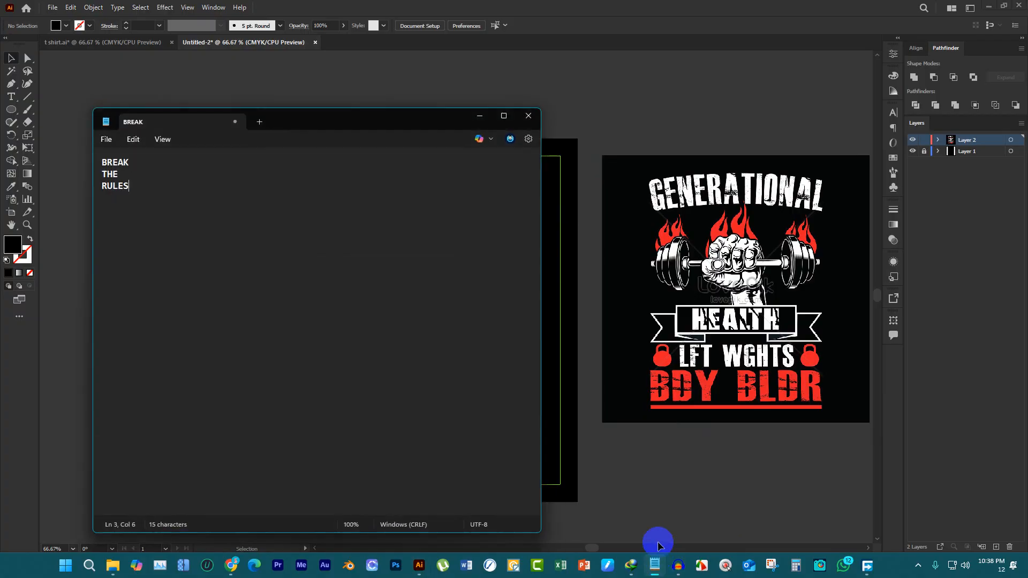
{"action": "double_click", "coordinate": [123, 160]}
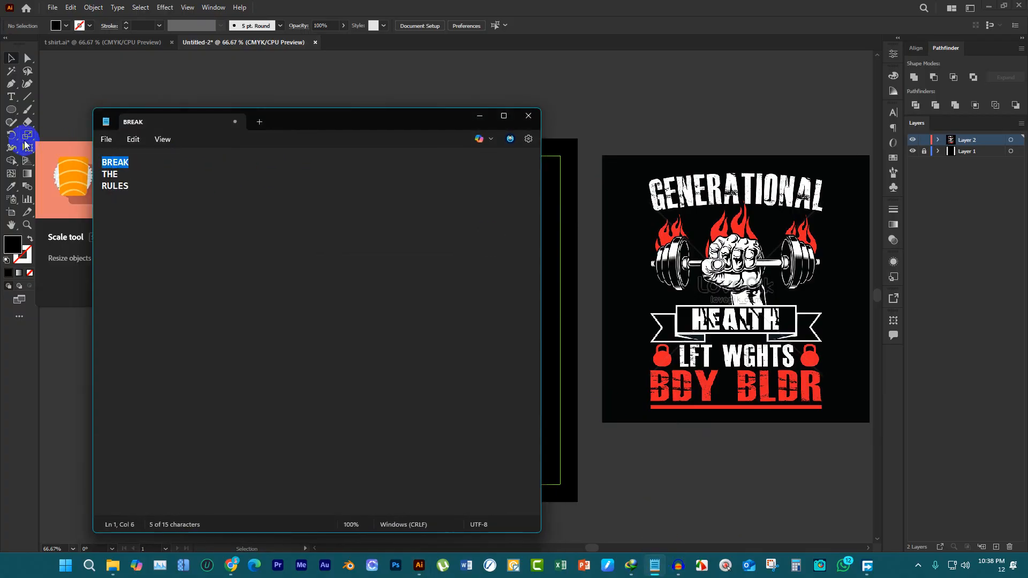
{"action": "type", "text": "GHTS"}
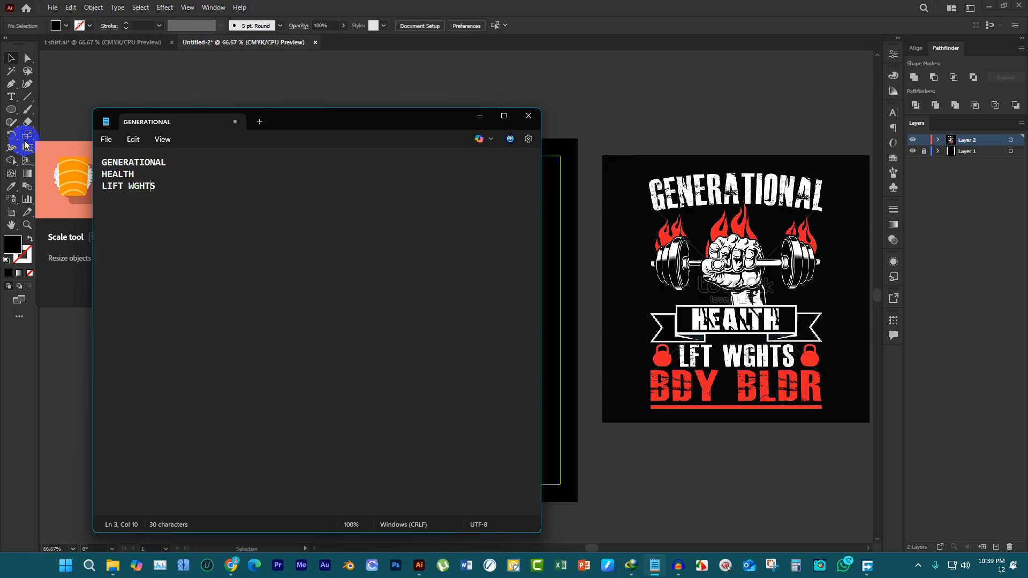
{"action": "key", "text": "BackSpace"}
{"action": "left_click", "coordinate": [194, 185]}
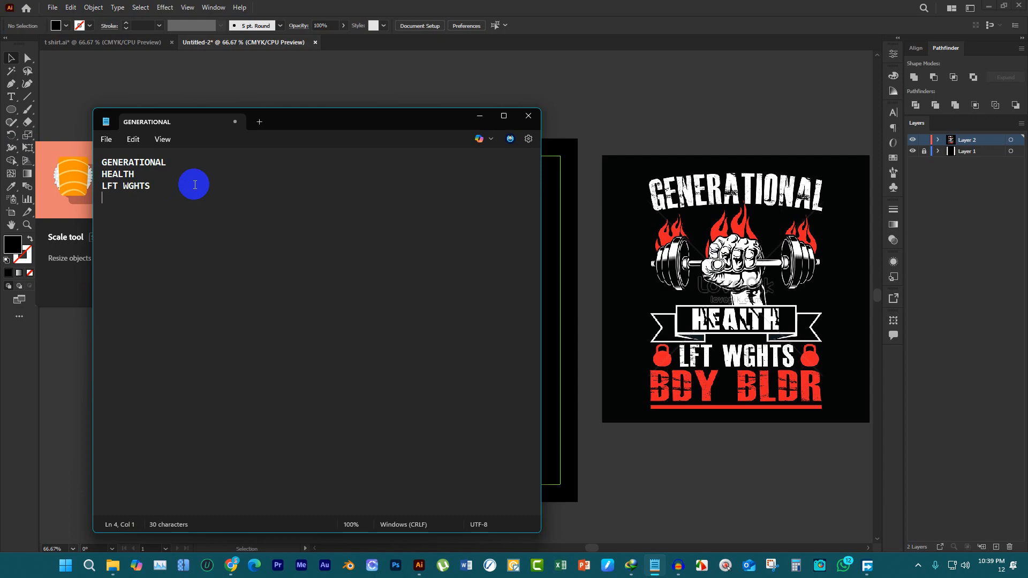
{"action": "type", "text": "BODY BUILDER"}
{"action": "left_click", "coordinate": [312, 88]}
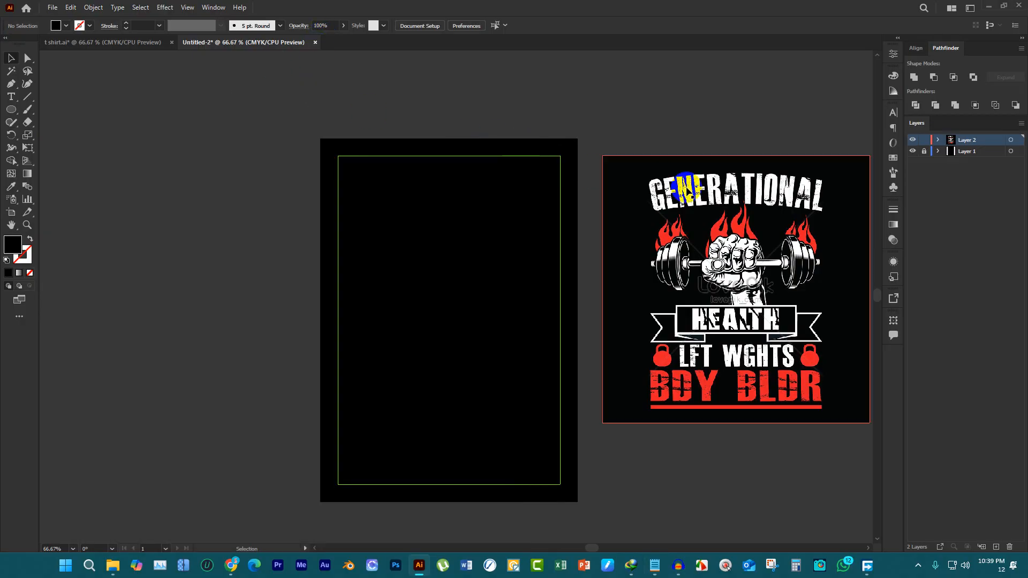
Switch to Chrome, search Google for "DAFONTS", and open the DaFont website
{"action": "mouse_move", "coordinate": [234, 557]}
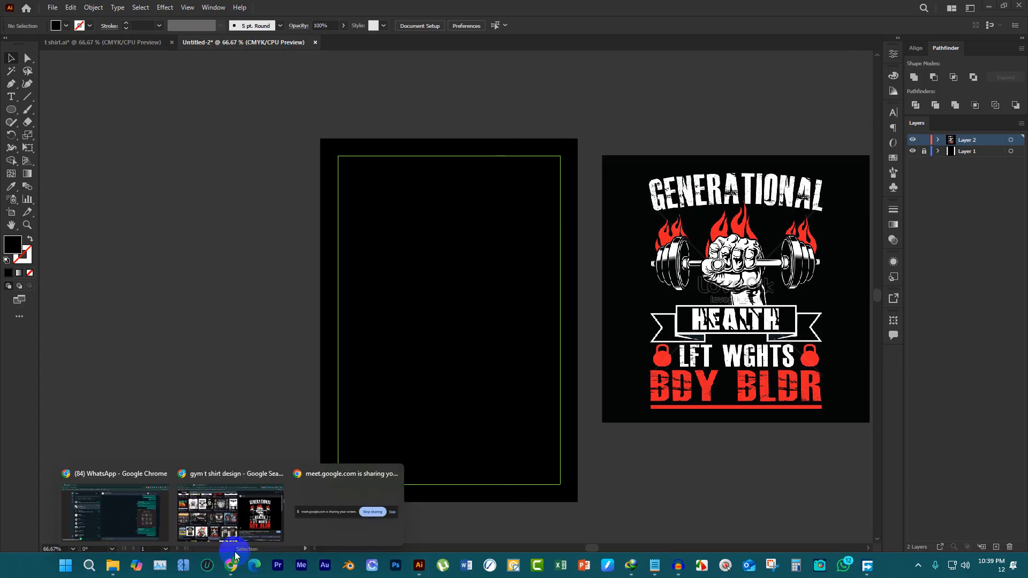
{"action": "left_click", "coordinate": [249, 511]}
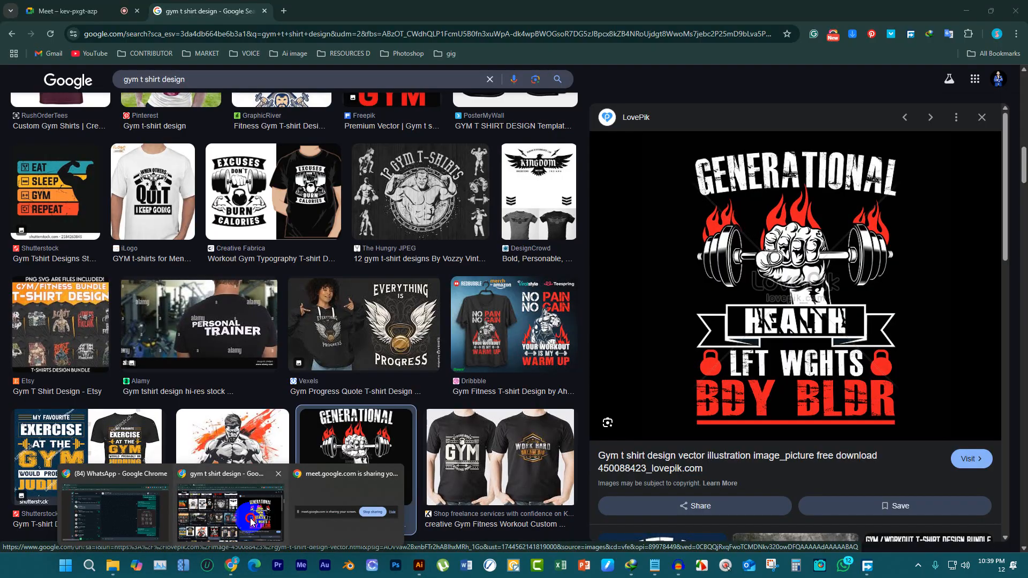
{"action": "left_click", "coordinate": [239, 31]}
{"action": "type", "text": "F"}
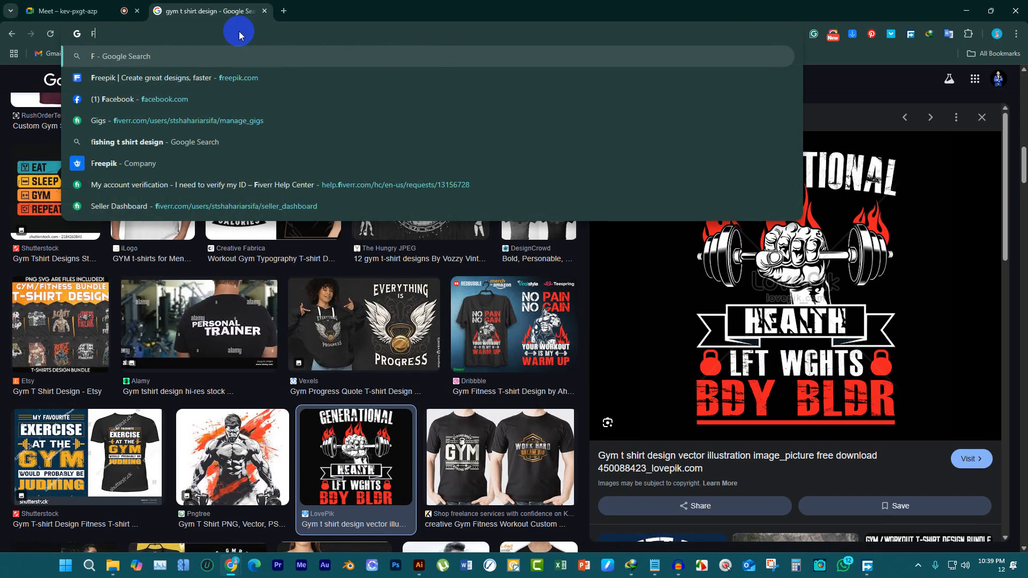
{"action": "key", "text": "BackSpace"}
{"action": "type", "text": "DAFONTS"}
{"action": "key", "text": "Return"}
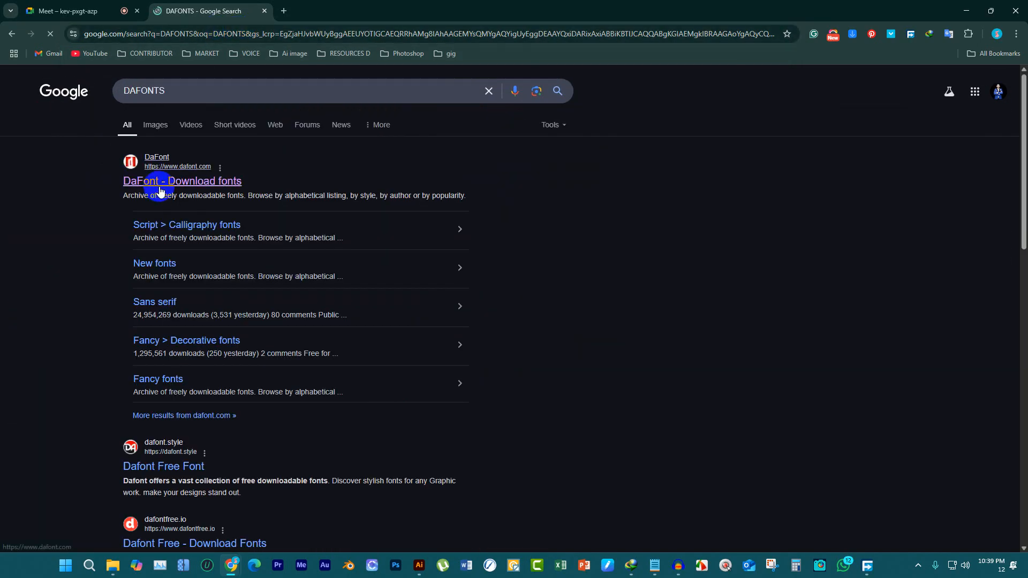
{"action": "left_click", "coordinate": [159, 189]}
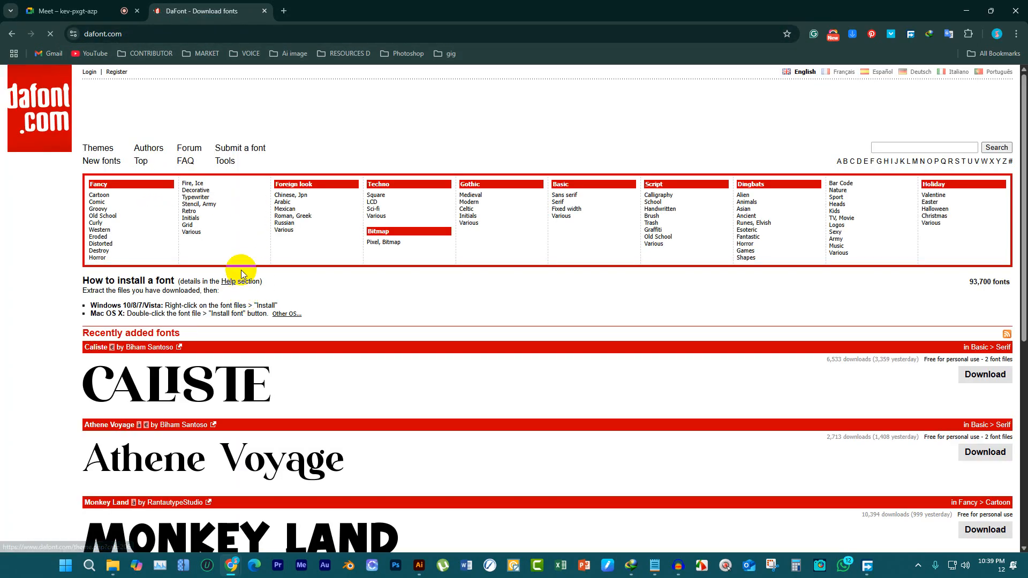
Look through DaFont's Fancy Retro, Foreign look Various and Fancy Destroy categories for a distressed font matching the reference lettering
{"action": "left_click", "coordinate": [209, 212]}
{"action": "scroll", "coordinate": [225, 258], "scroll_direction": "down", "scroll_amount": 5}
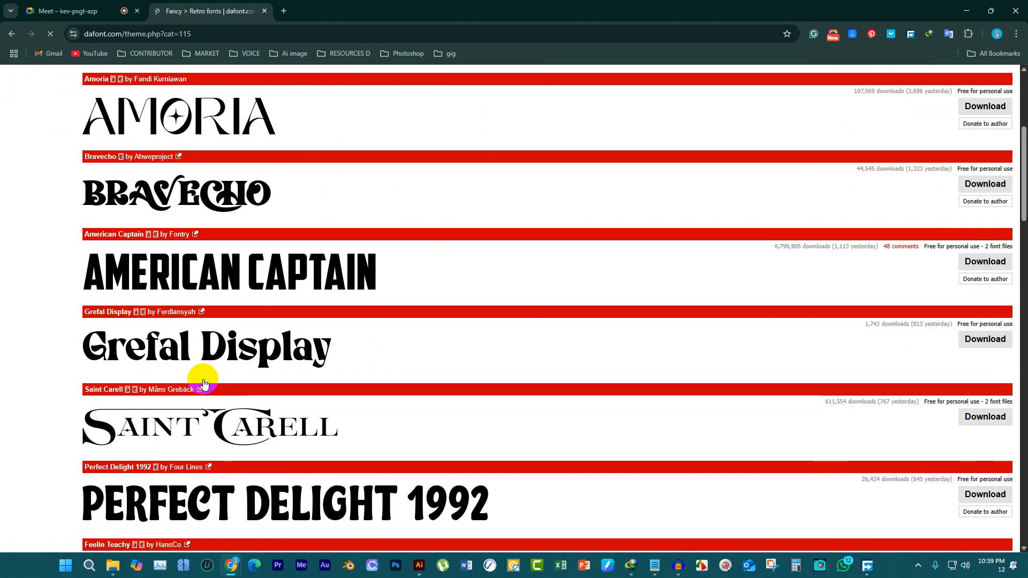
{"action": "scroll", "coordinate": [227, 203], "scroll_direction": "up", "scroll_amount": 5}
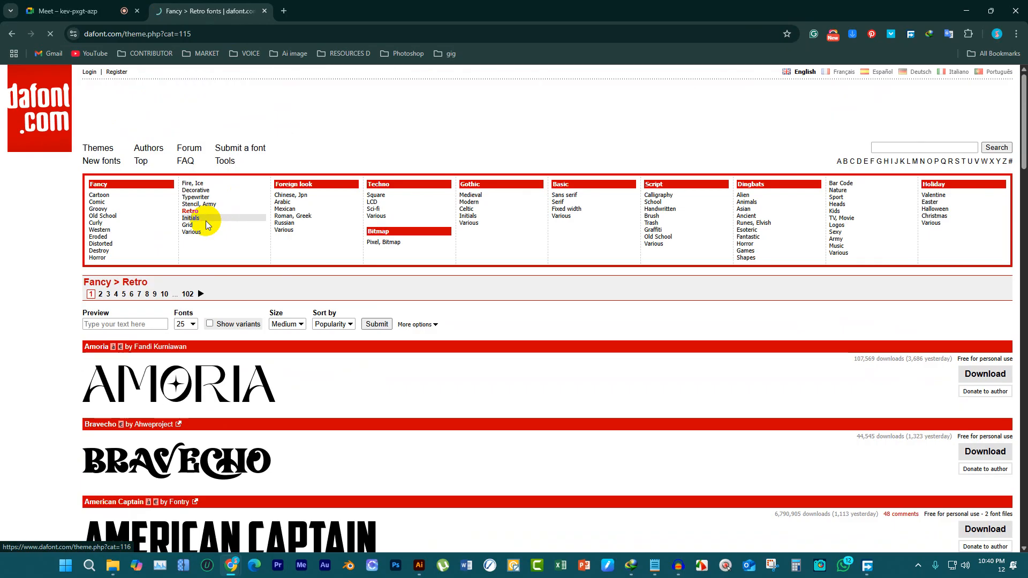
{"action": "left_click", "coordinate": [292, 230]}
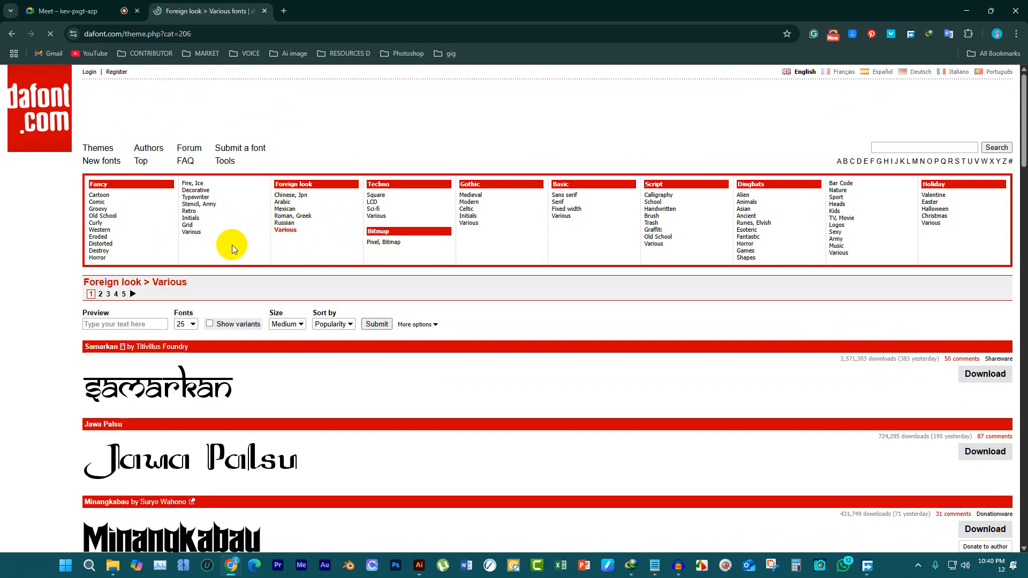
{"action": "left_click", "coordinate": [114, 249]}
{"action": "scroll", "coordinate": [219, 375], "scroll_direction": "down", "scroll_amount": 5}
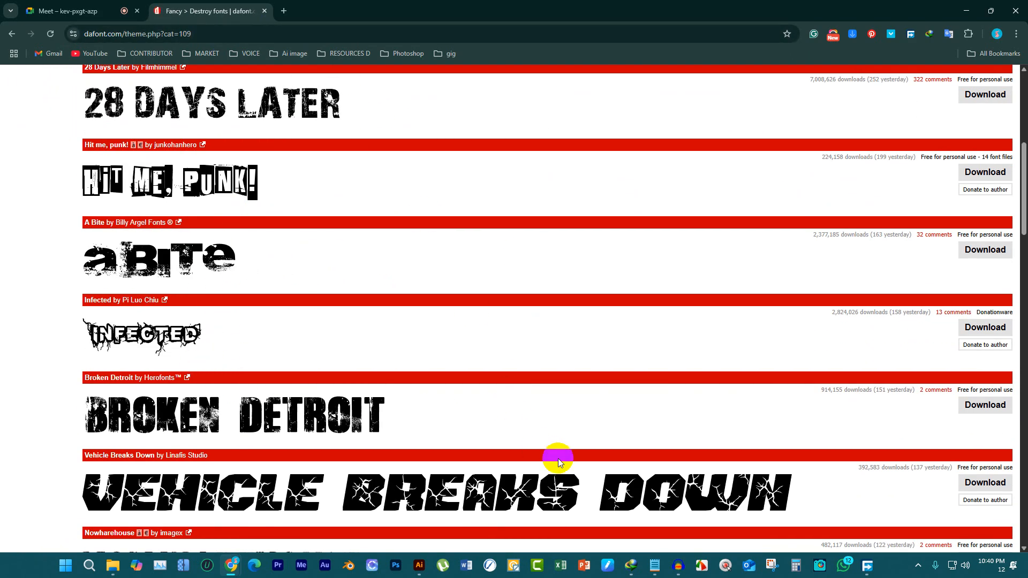
Switch to Illustrator, check the reference lettering, and add a point text object with placeholder text inside the artboard's guide frame
{"action": "left_click", "coordinate": [419, 565]}
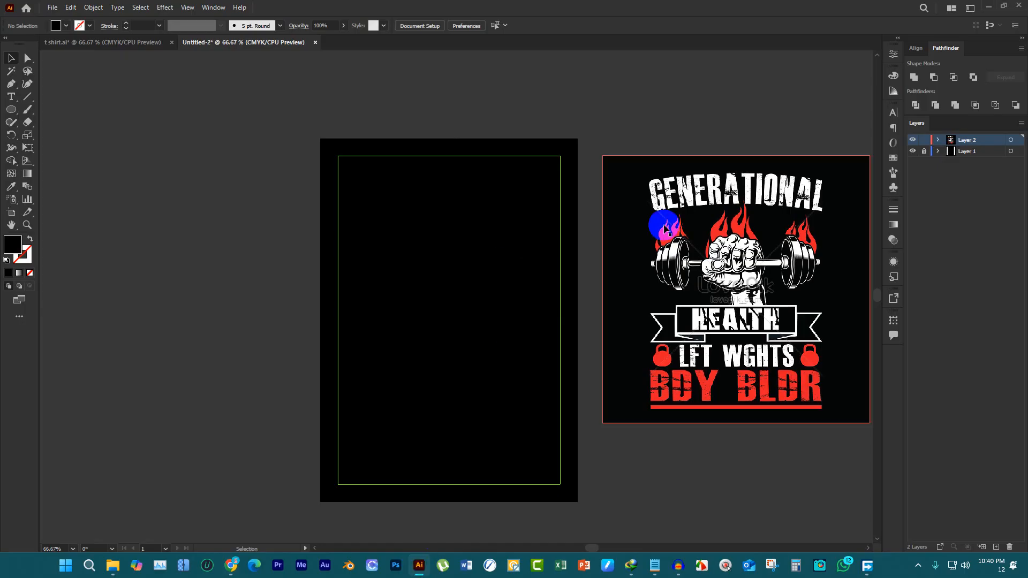
{"action": "scroll", "coordinate": [540, 253], "scroll_direction": "down", "scroll_amount": 2}
{"action": "scroll", "coordinate": [662, 253], "scroll_direction": "up", "scroll_amount": 2}
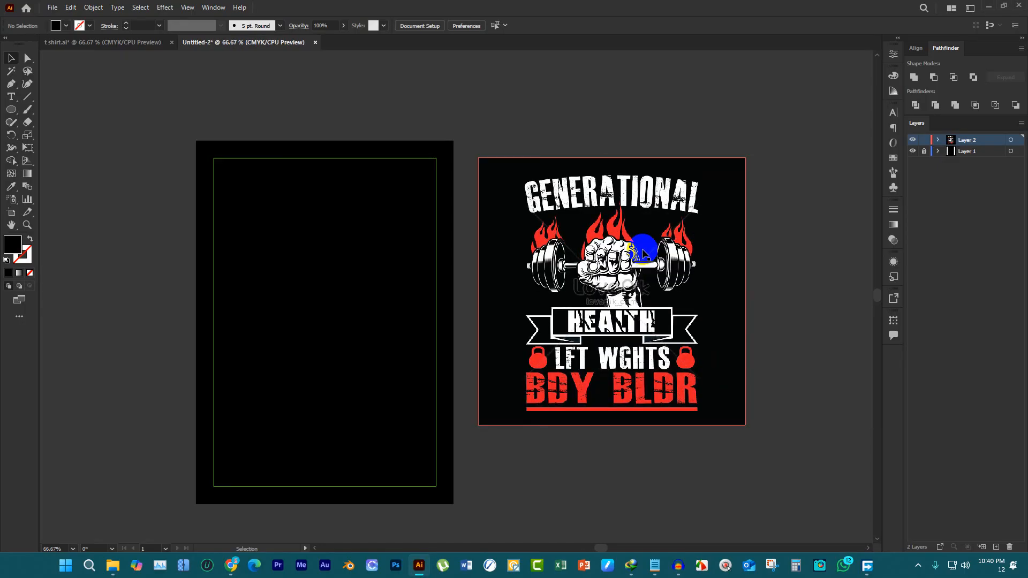
{"action": "scroll", "coordinate": [618, 250], "scroll_direction": "up", "scroll_amount": 1}
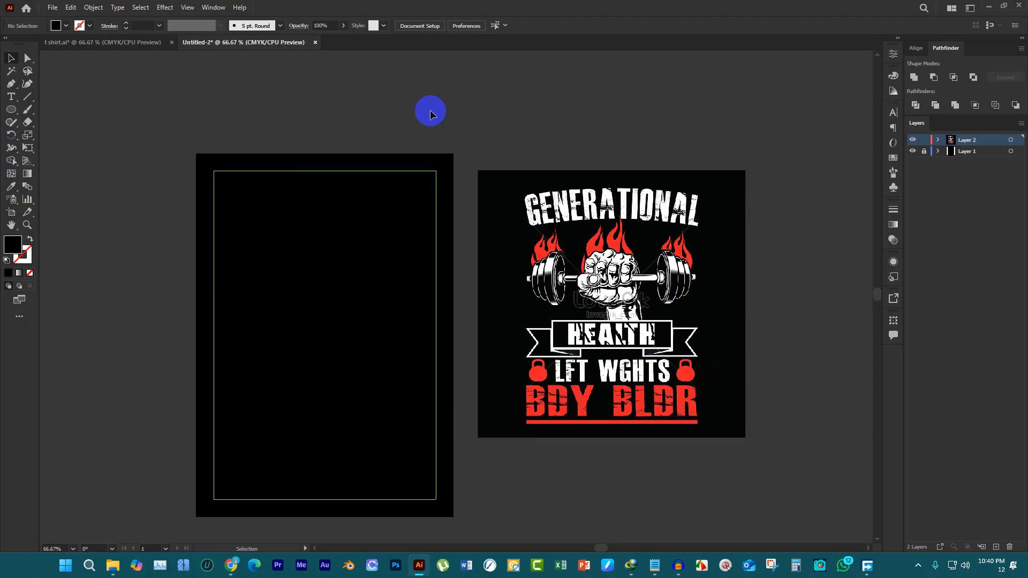
{"action": "scroll", "coordinate": [610, 224], "scroll_direction": "up", "scroll_amount": 2}
{"action": "scroll", "coordinate": [614, 225], "scroll_direction": "down", "scroll_amount": 1}
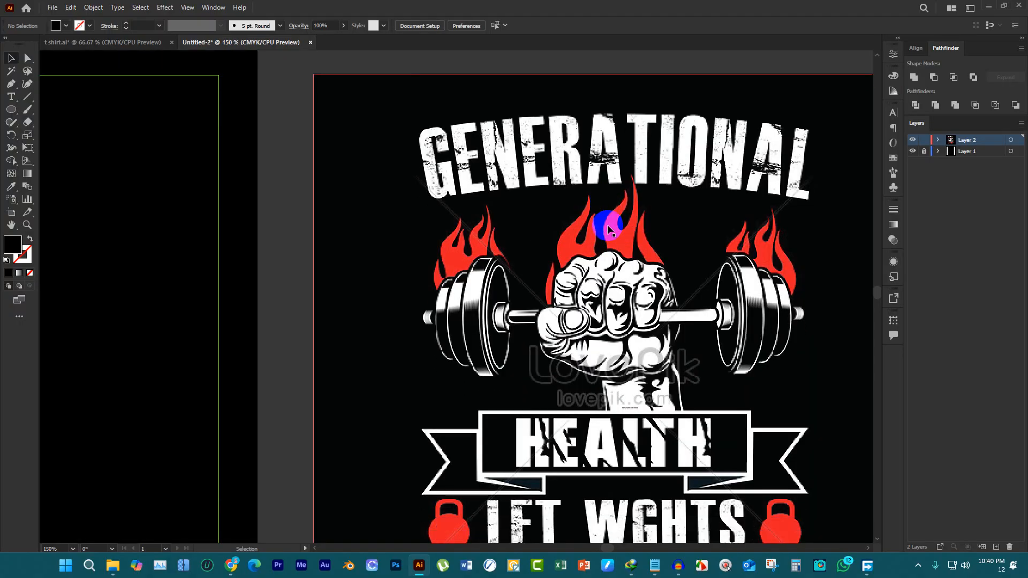
{"action": "scroll", "coordinate": [616, 225], "scroll_direction": "down", "scroll_amount": 2}
{"action": "left_click", "coordinate": [11, 96]}
{"action": "scroll", "coordinate": [249, 223], "scroll_direction": "up", "scroll_amount": 2}
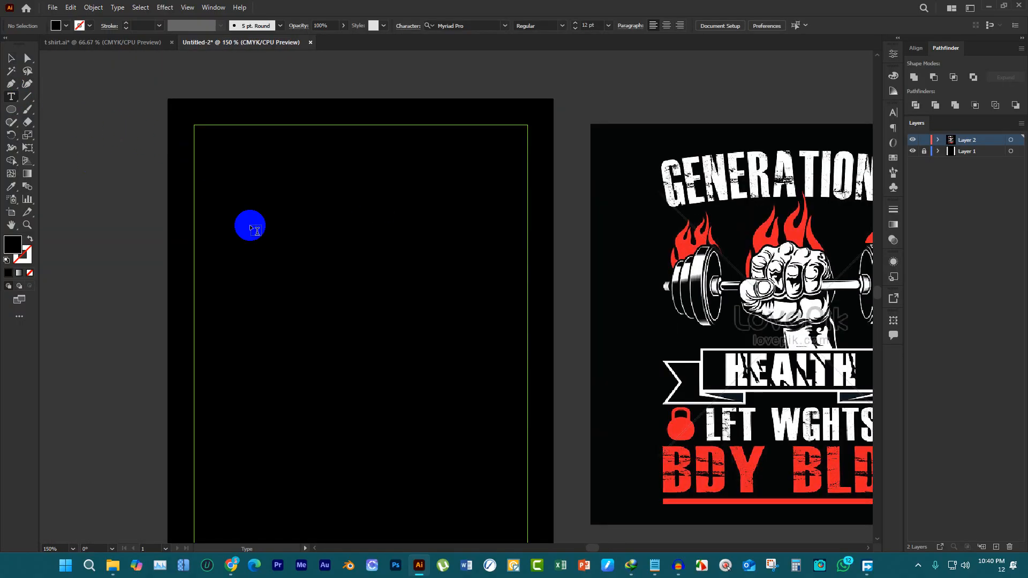
{"action": "left_click", "coordinate": [251, 224]}
{"action": "left_click", "coordinate": [11, 58]}
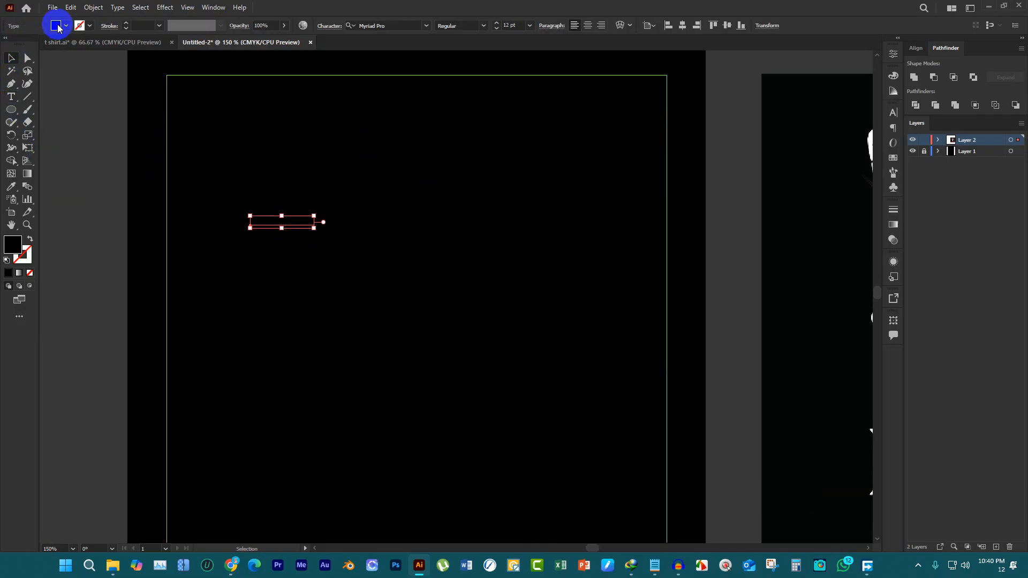
Fill the placeholder text with white and scale it up to about 50 pt
{"action": "left_click", "coordinate": [65, 26]}
{"action": "left_click", "coordinate": [29, 45]}
{"action": "left_click", "coordinate": [22, 43]}
{"action": "left_click", "coordinate": [323, 245]}
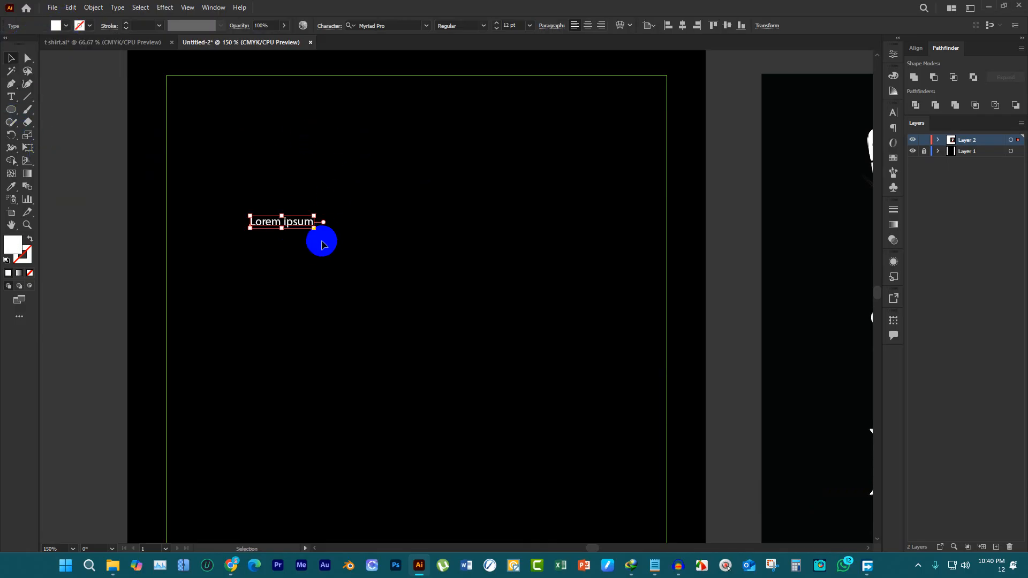
{"action": "left_click_drag", "start_coordinate": [315, 229], "coordinate": [527, 270]}
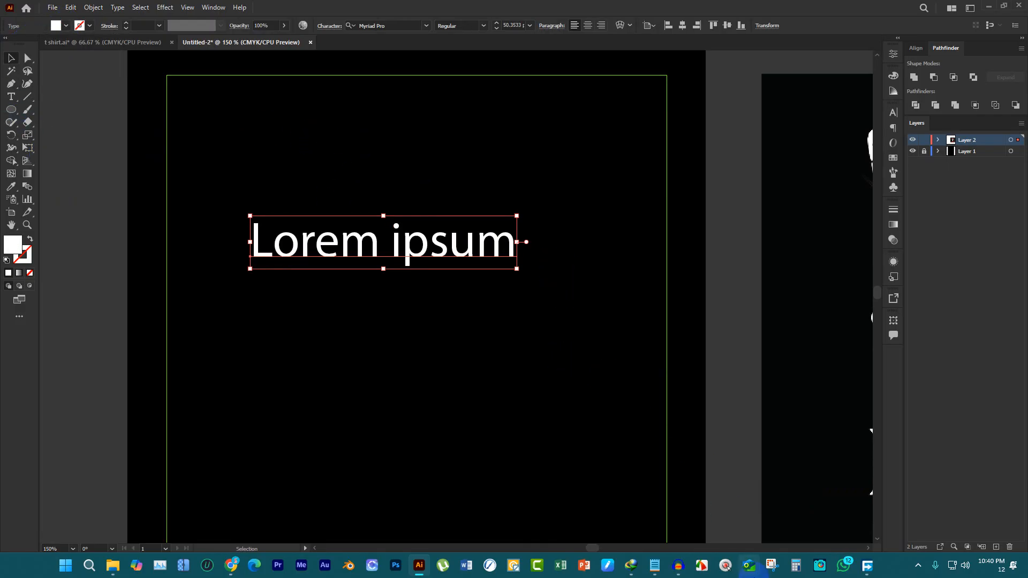
Copy "GENERATIONAL" from the Notepad notes and replace the placeholder text in Illustrator with it
{"action": "left_click", "coordinate": [654, 567]}
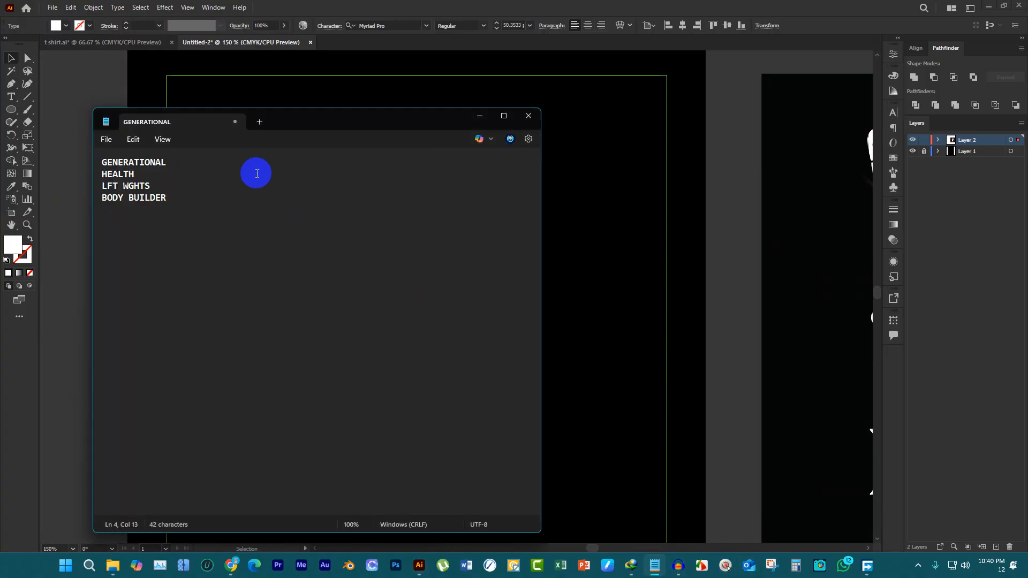
{"action": "left_click_drag", "start_coordinate": [219, 163], "coordinate": [24, 163]}
{"action": "key", "text": "ctrl+c"}
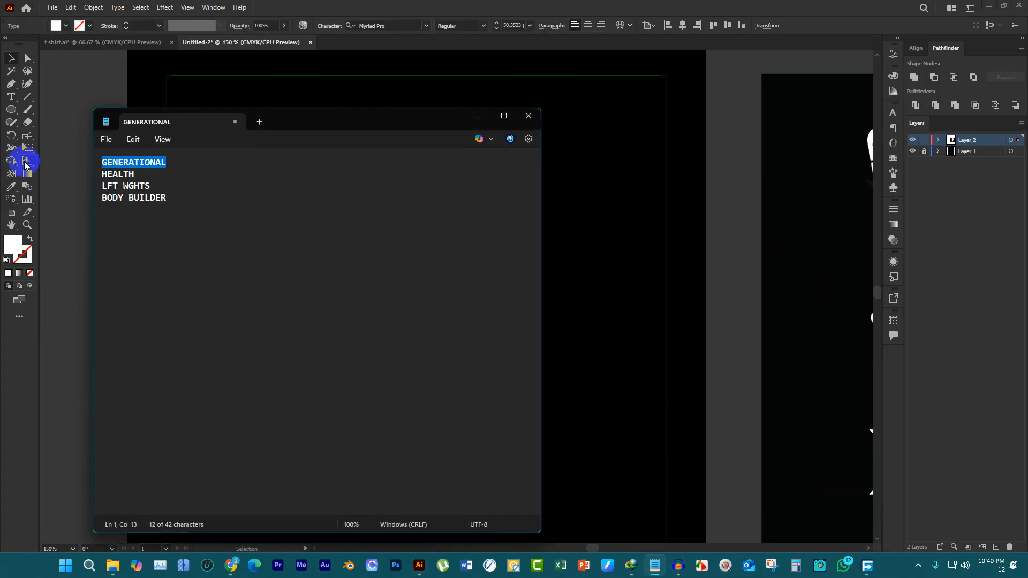
{"action": "left_click", "coordinate": [10, 85]}
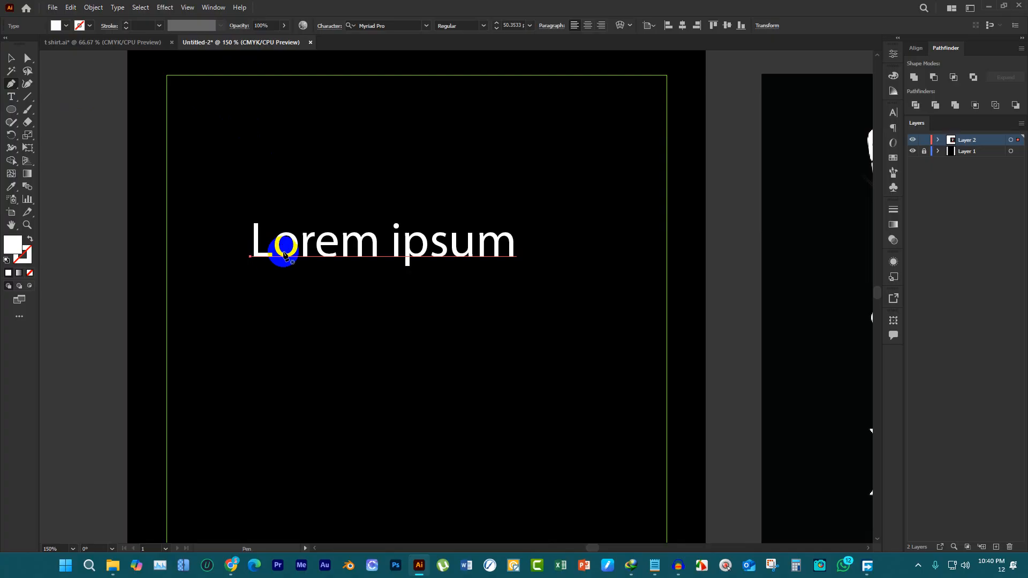
{"action": "key", "text": "t"}
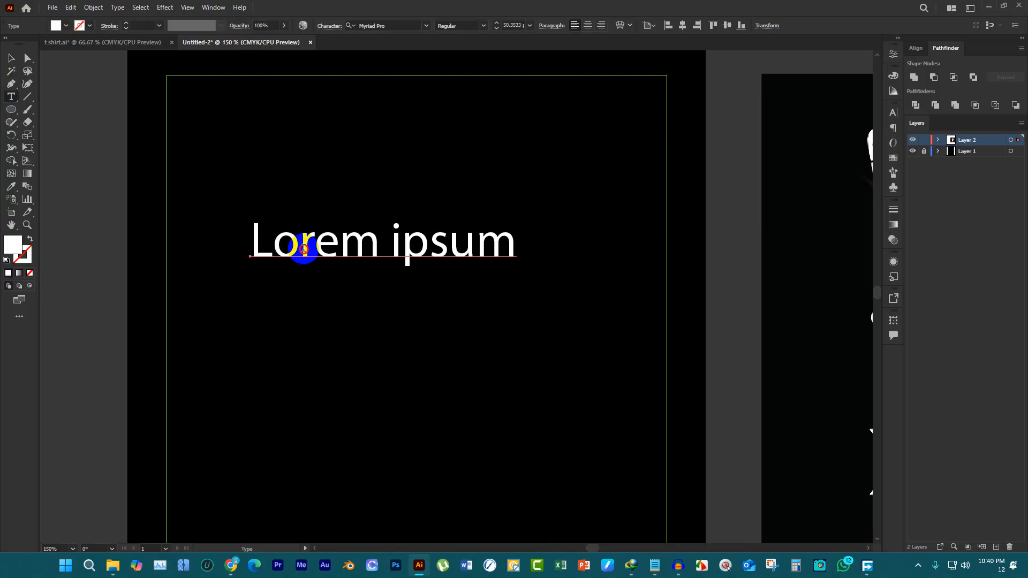
{"action": "left_click", "coordinate": [303, 250]}
{"action": "key", "text": "ctrl+a"}
{"action": "key", "text": "ctrl+v"}
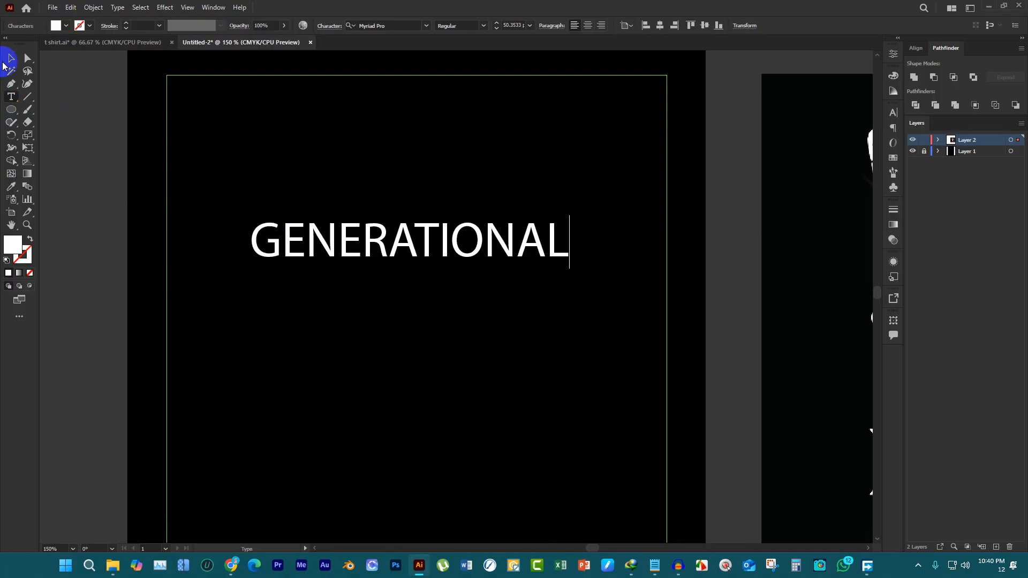
Duplicate the GENERATIONAL text straight down at equal spacing to make four stacked lines
{"action": "left_click", "coordinate": [11, 58]}
{"action": "left_click_drag", "start_coordinate": [377, 254], "coordinate": [391, 300]}
{"action": "scroll", "coordinate": [524, 449], "scroll_direction": "down", "scroll_amount": 1}
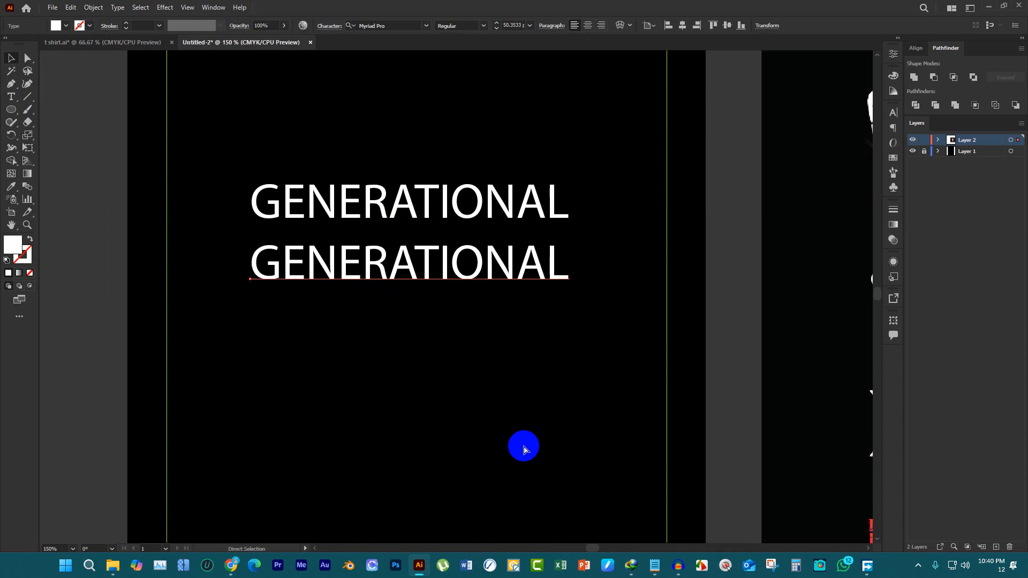
{"action": "key", "text": "ctrl+d"}
{"action": "key", "text": "ctrl+d"}
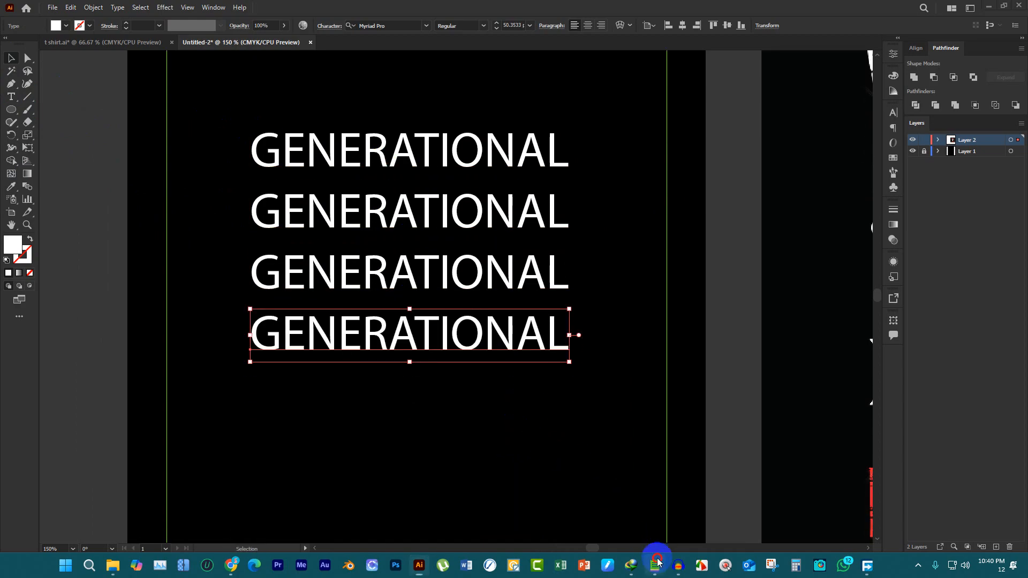
Copy "HEALTH" from the Notepad notes and replace the second text line with it
{"action": "left_click", "coordinate": [654, 565]}
{"action": "double_click", "coordinate": [165, 175]}
{"action": "key", "text": "ctrl+c"}
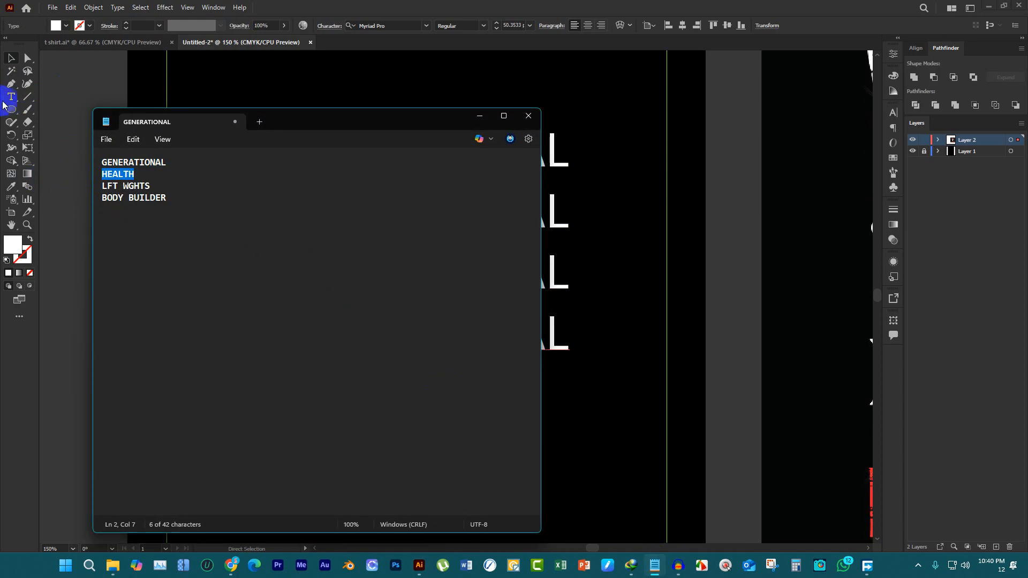
{"action": "left_click", "coordinate": [4, 97]}
{"action": "left_click", "coordinate": [355, 217]}
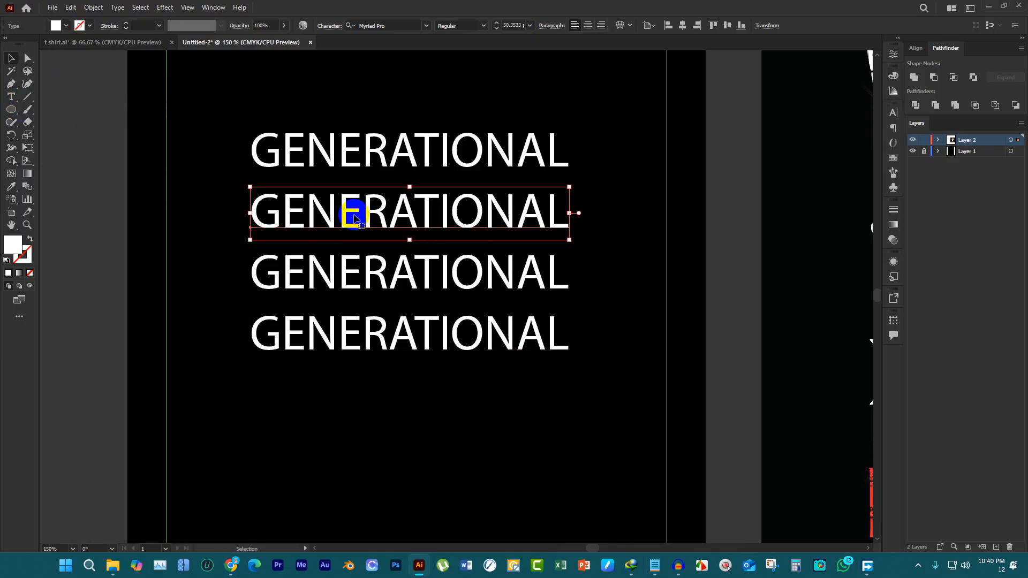
{"action": "double_click", "coordinate": [351, 198]}
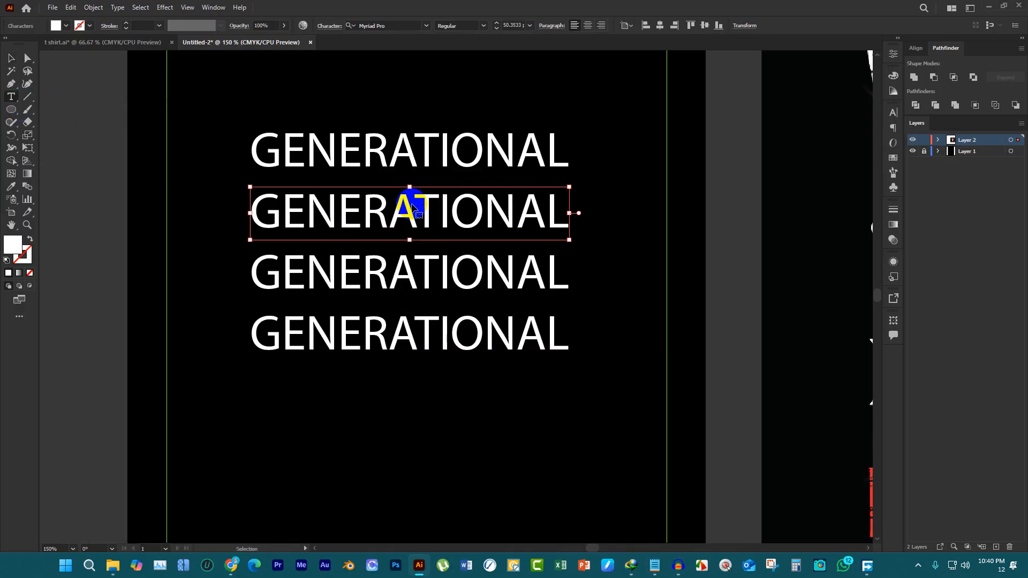
{"action": "double_click", "coordinate": [415, 212]}
{"action": "key", "text": "ctrl+v"}
Copy "LFT WGHTS" from the Notepad notes and replace the third text line with it
{"action": "left_click", "coordinate": [655, 565]}
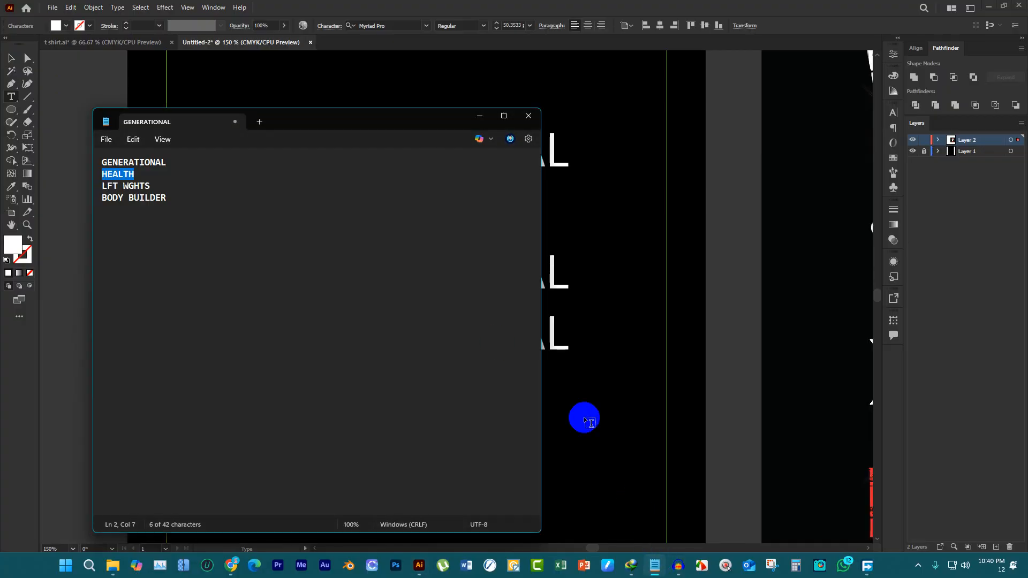
{"action": "left_click_drag", "start_coordinate": [225, 196], "coordinate": [69, 193]}
{"action": "left_click_drag", "start_coordinate": [176, 185], "coordinate": [72, 185]}
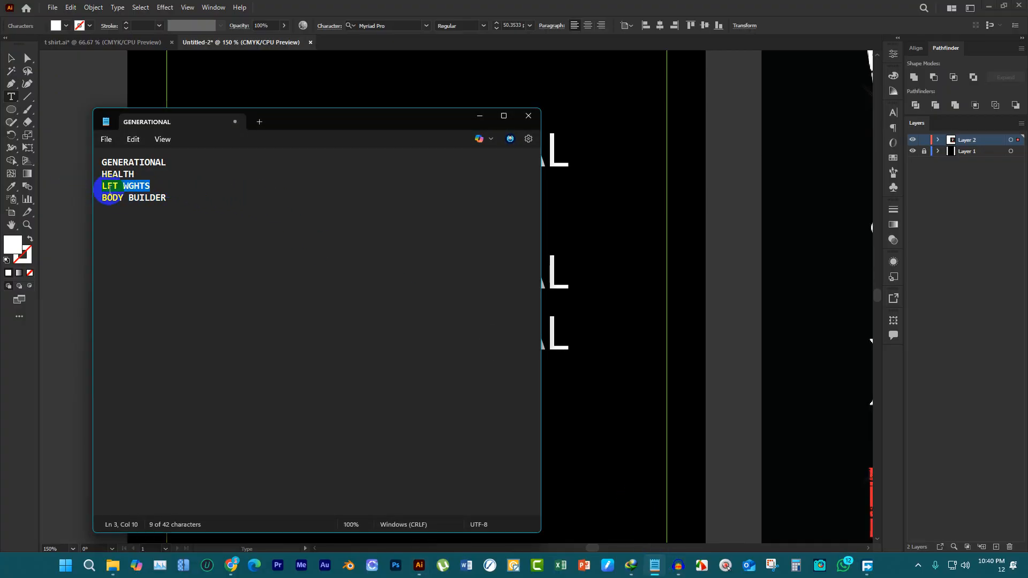
{"action": "key", "text": "ctrl+c"}
{"action": "key", "text": "alt+Tab"}
{"action": "double_click", "coordinate": [505, 259]}
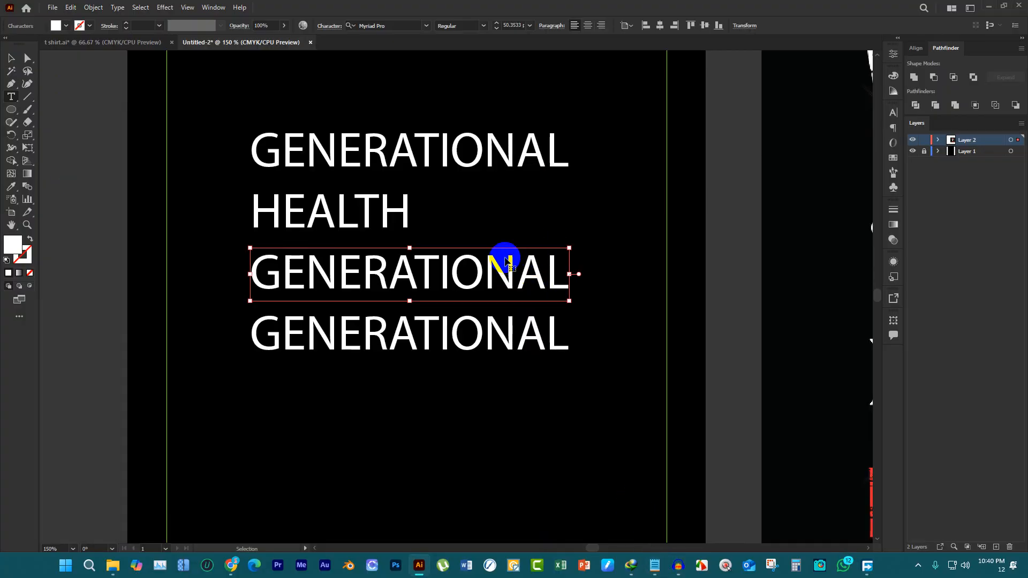
{"action": "key", "text": "ctrl+v"}
Correct the third text line's spelling to "LiFT WEIGHT"
{"action": "left_click", "coordinate": [307, 269]}
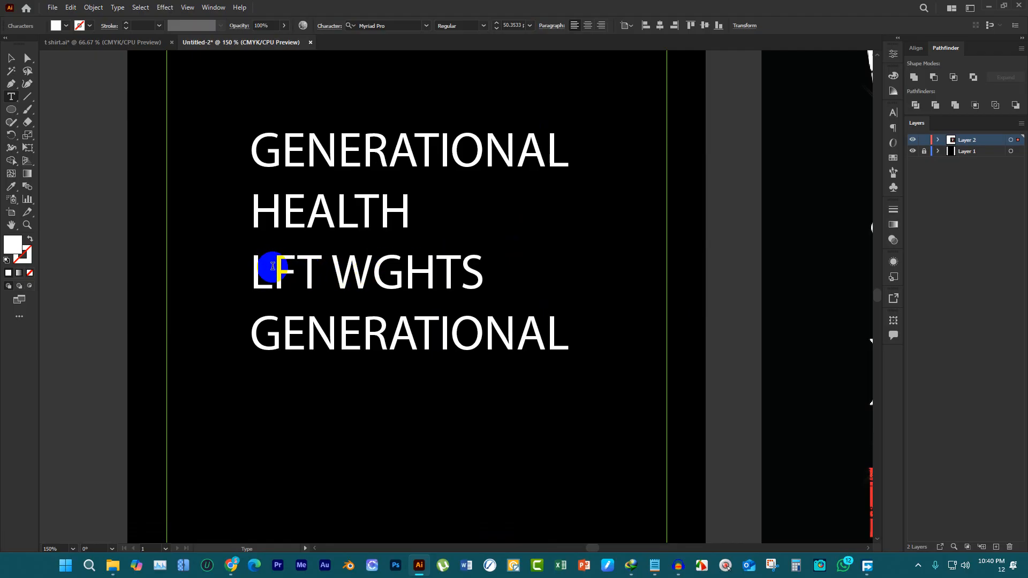
{"action": "type", "text": "i"}
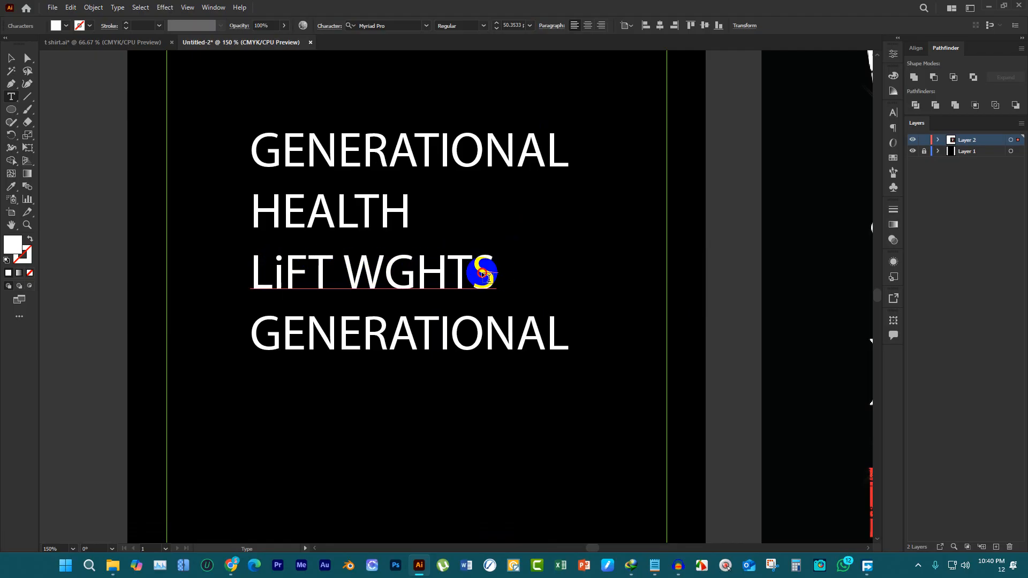
{"action": "left_click_drag", "start_coordinate": [482, 273], "coordinate": [390, 260]}
{"action": "key", "text": "ctrl+z"}
{"action": "left_click", "coordinate": [479, 272]}
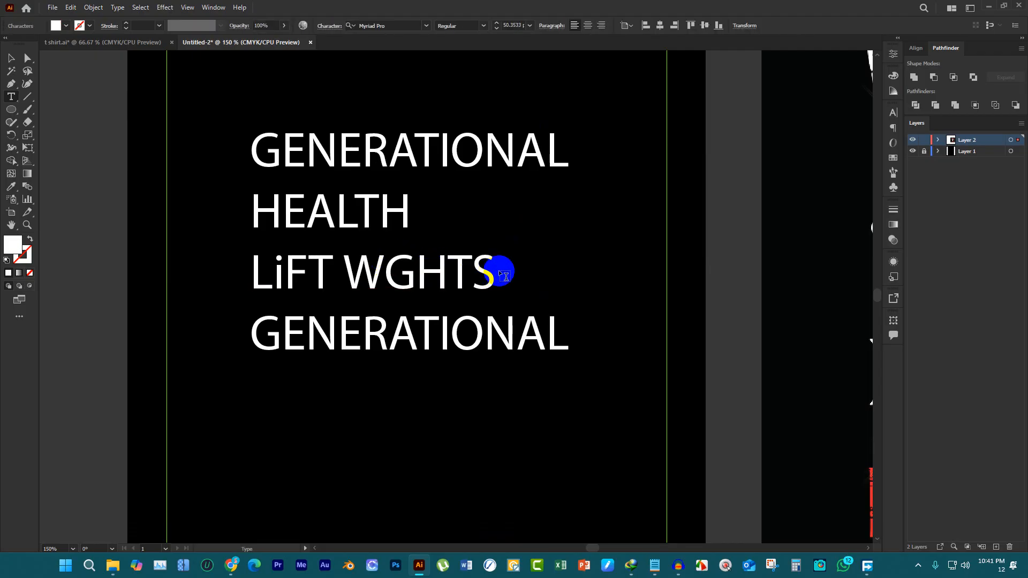
{"action": "left_click_drag", "start_coordinate": [499, 273], "coordinate": [385, 261]}
{"action": "key", "text": "ctrl+z"}
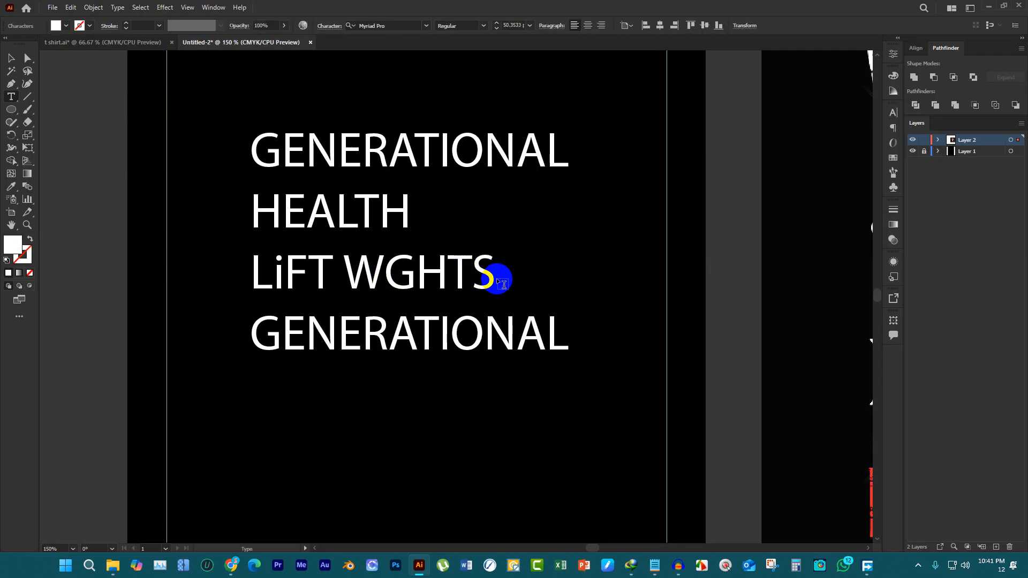
{"action": "left_click_drag", "start_coordinate": [503, 282], "coordinate": [392, 273]}
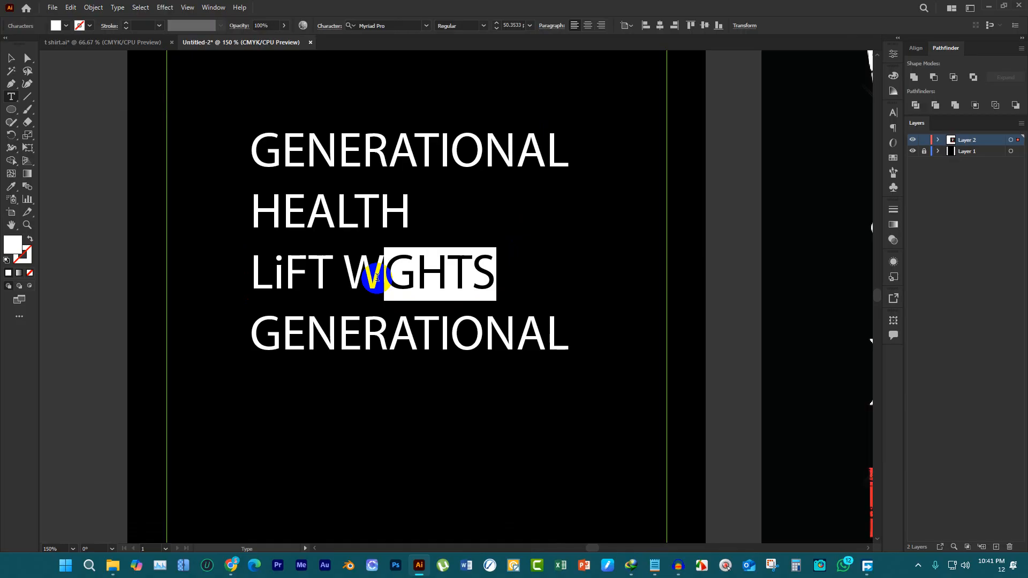
{"action": "type", "text": "EI"}
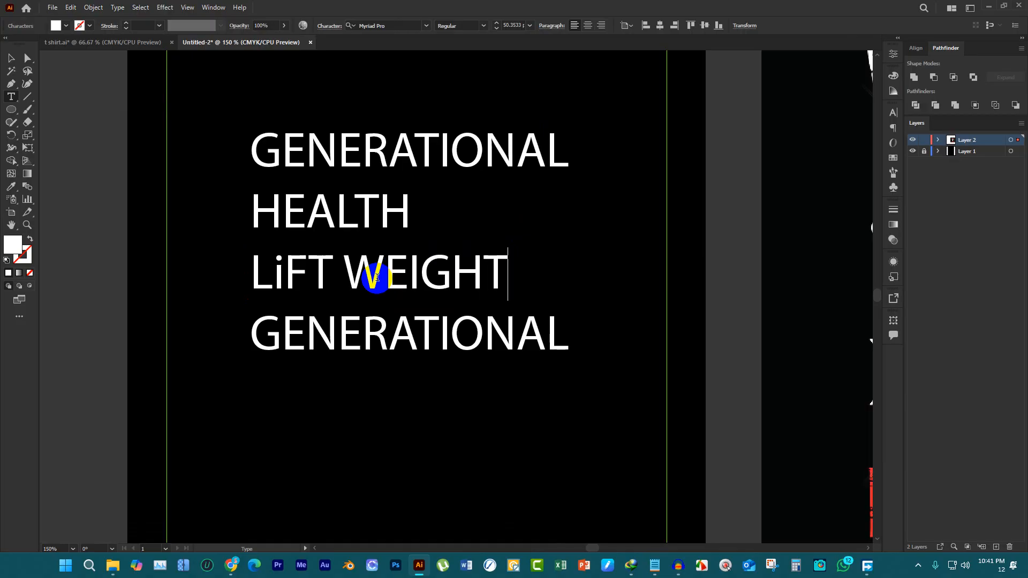
Copy "BODY BUILDER" from the Notepad notes and replace the fourth text line with it
{"action": "scroll", "coordinate": [468, 328], "scroll_direction": "down", "scroll_amount": 1}
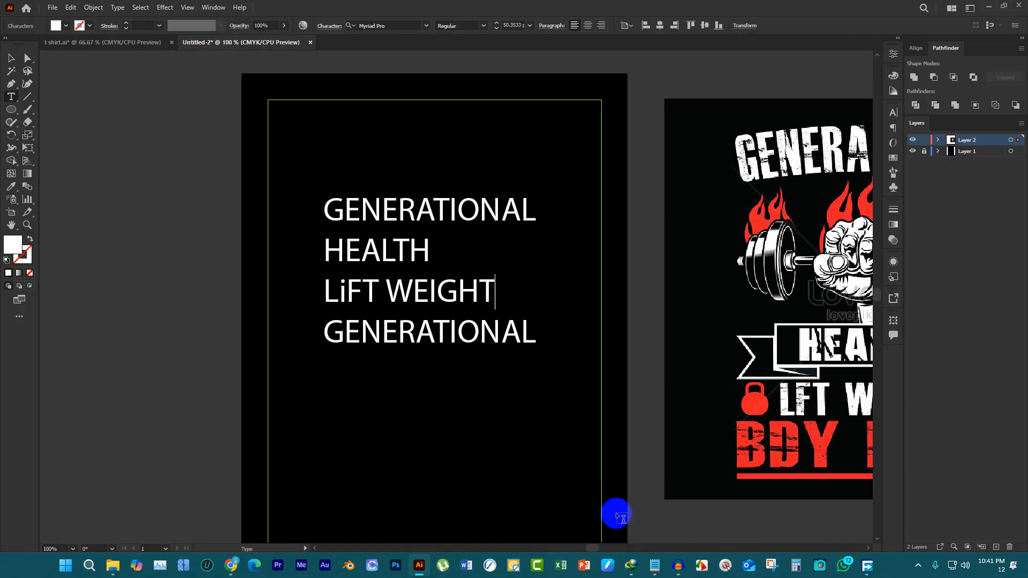
{"action": "left_click", "coordinate": [654, 566]}
{"action": "left_click_drag", "start_coordinate": [230, 199], "coordinate": [69, 222]}
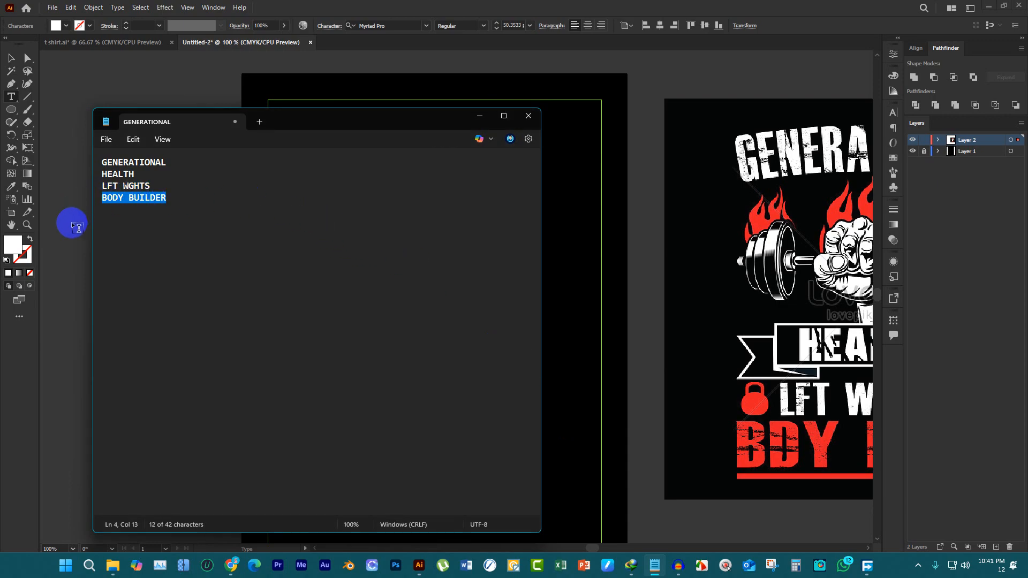
{"action": "left_click", "coordinate": [80, 177]}
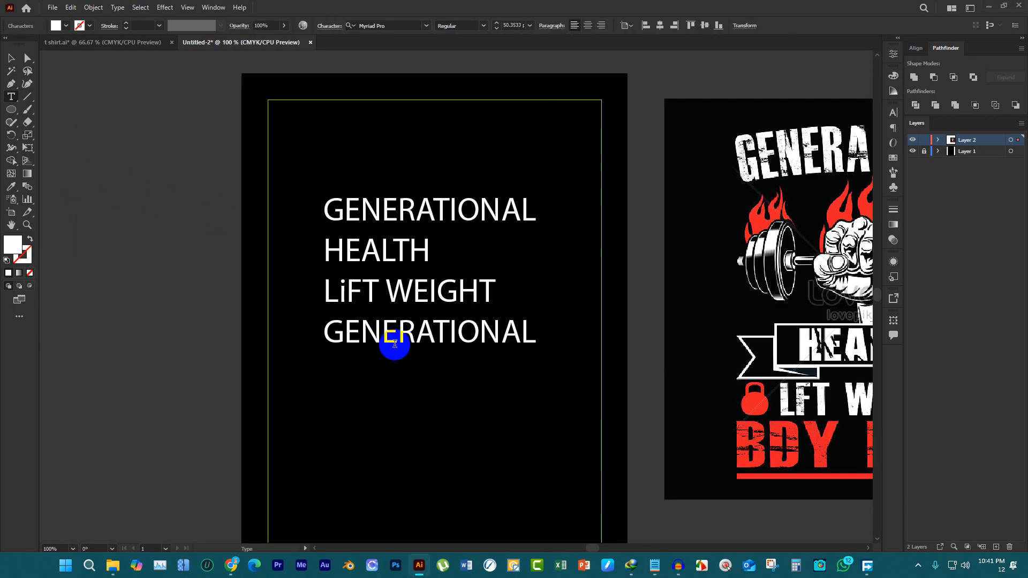
{"action": "left_click", "coordinate": [392, 337]}
{"action": "key", "text": "ctrl+a"}
{"action": "key", "text": "ctrl+v"}
{"action": "left_click", "coordinate": [10, 58]}
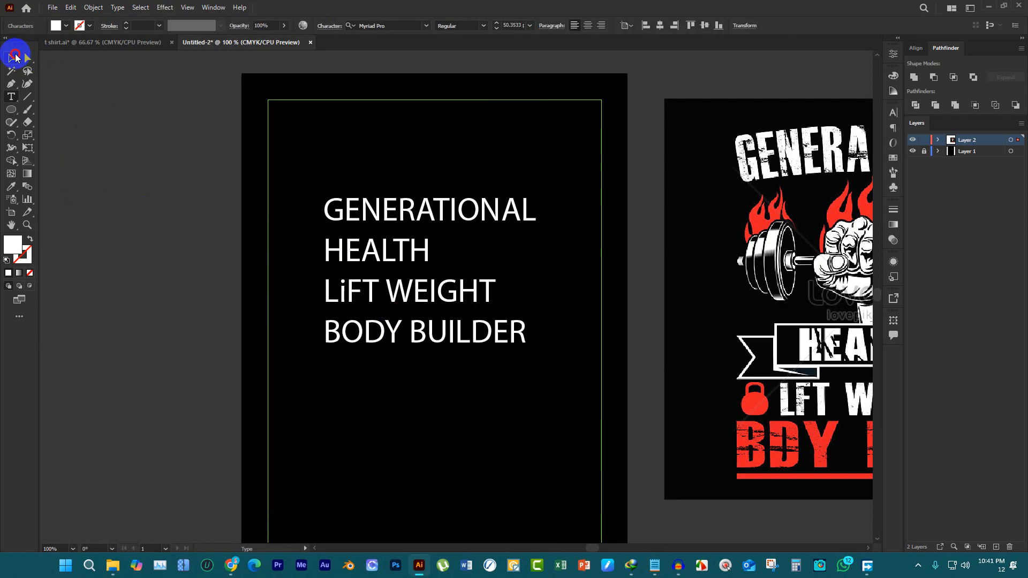
Move all four text lines together off the artboard onto the empty canvas on the side opposite the reference image
{"action": "left_click_drag", "start_coordinate": [340, 166], "coordinate": [459, 404]}
{"action": "key", "text": "ctrl+minus"}
{"action": "key", "text": "ctrl+minus"}
{"action": "left_click_drag", "start_coordinate": [459, 218], "coordinate": [285, 209]}
{"action": "left_click", "coordinate": [329, 136]}
{"action": "scroll", "coordinate": [623, 238], "scroll_direction": "up", "scroll_amount": 1}
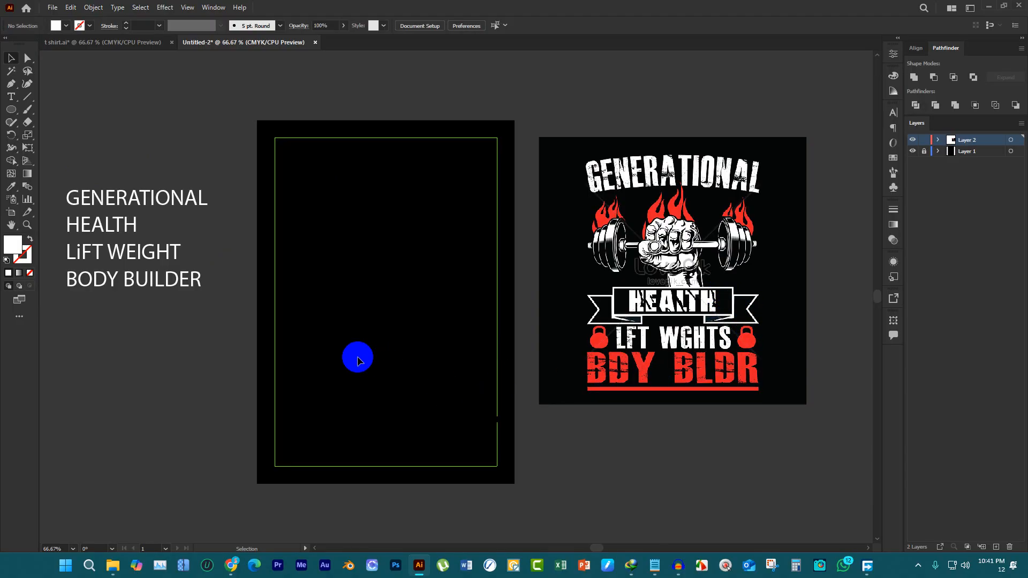
Switch to Chrome and open the Freepik website in place of the DaFont page
{"action": "mouse_move", "coordinate": [235, 568]}
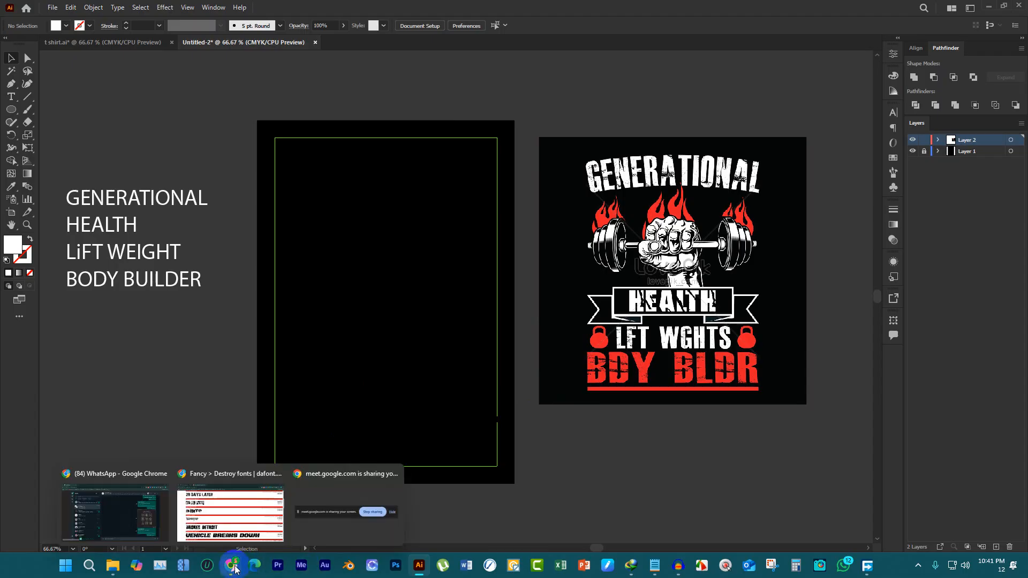
{"action": "left_click", "coordinate": [230, 513]}
{"action": "left_click", "coordinate": [209, 34]}
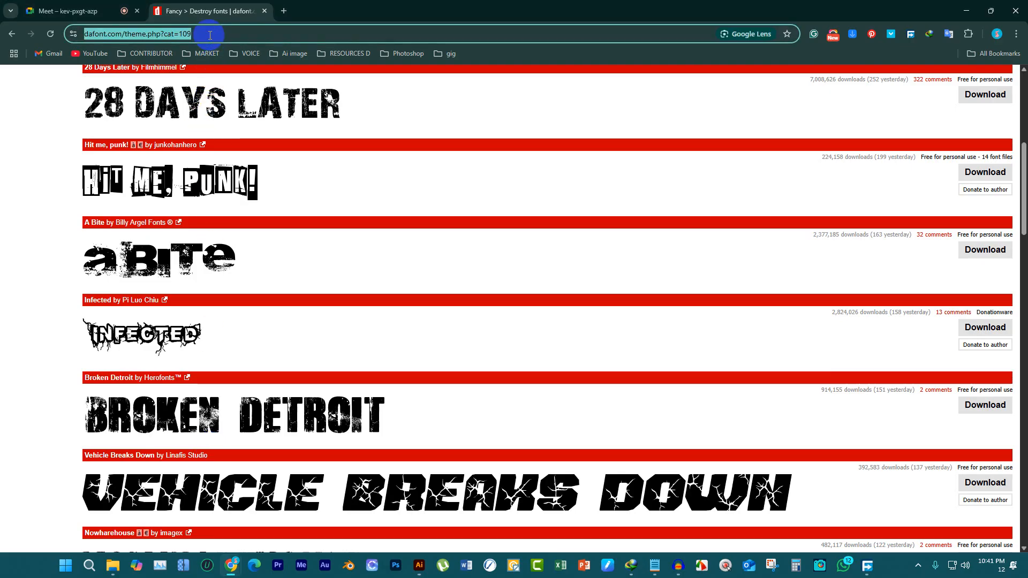
{"action": "type", "text": "freepik"}
{"action": "key", "text": "Return"}
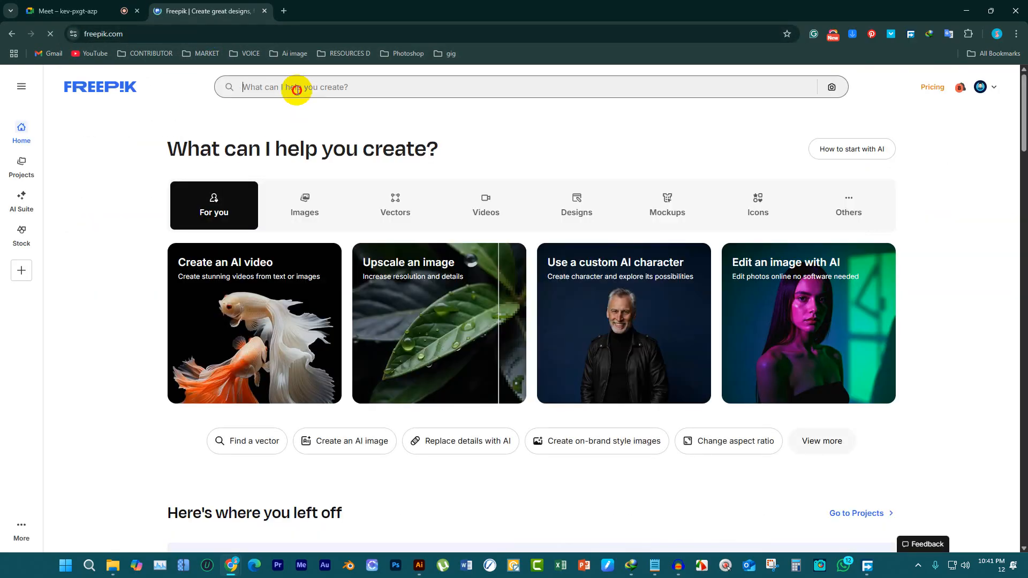
Search Freepik for "GYM" and filter the results to free vectors
{"action": "left_click", "coordinate": [288, 87]}
{"action": "type", "text": "GYM"}
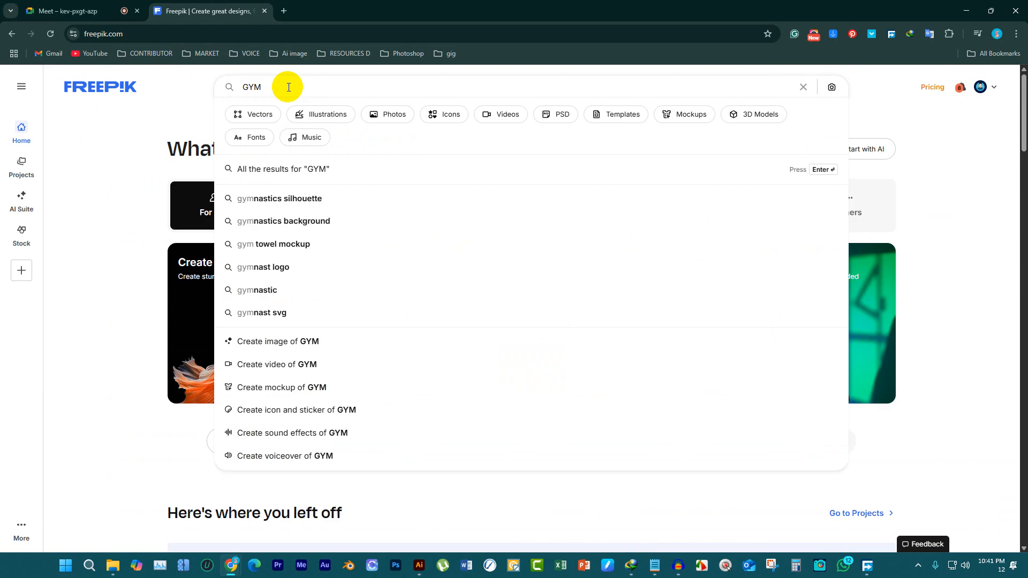
{"action": "key", "text": "Return"}
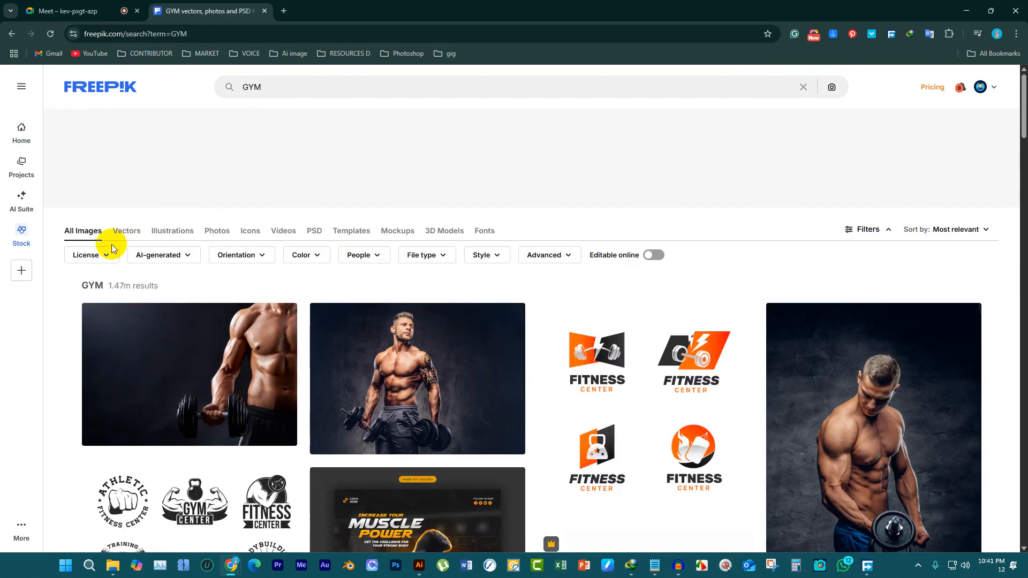
{"action": "left_click", "coordinate": [110, 253]}
{"action": "left_click", "coordinate": [91, 288]}
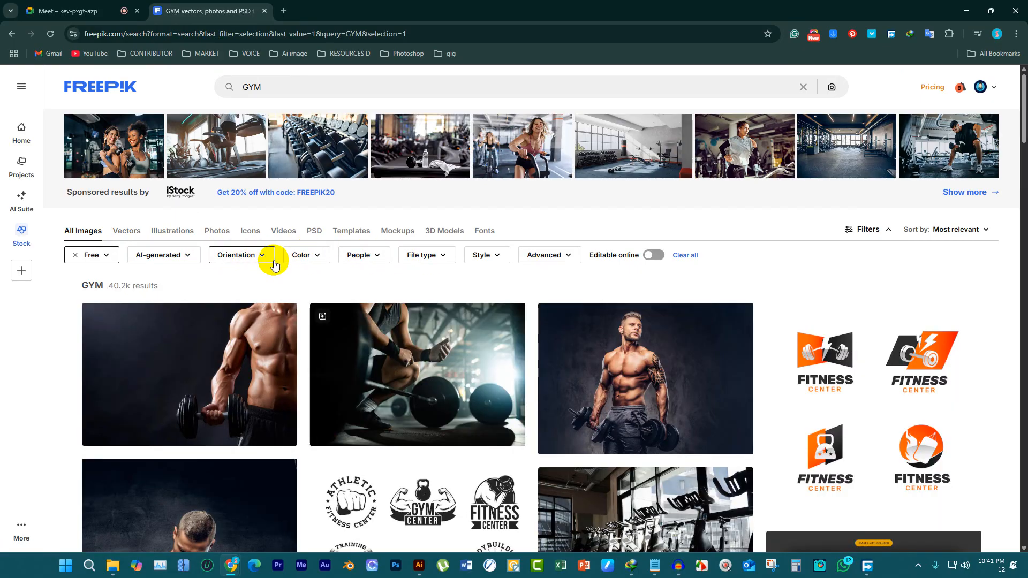
{"action": "left_click", "coordinate": [127, 232]}
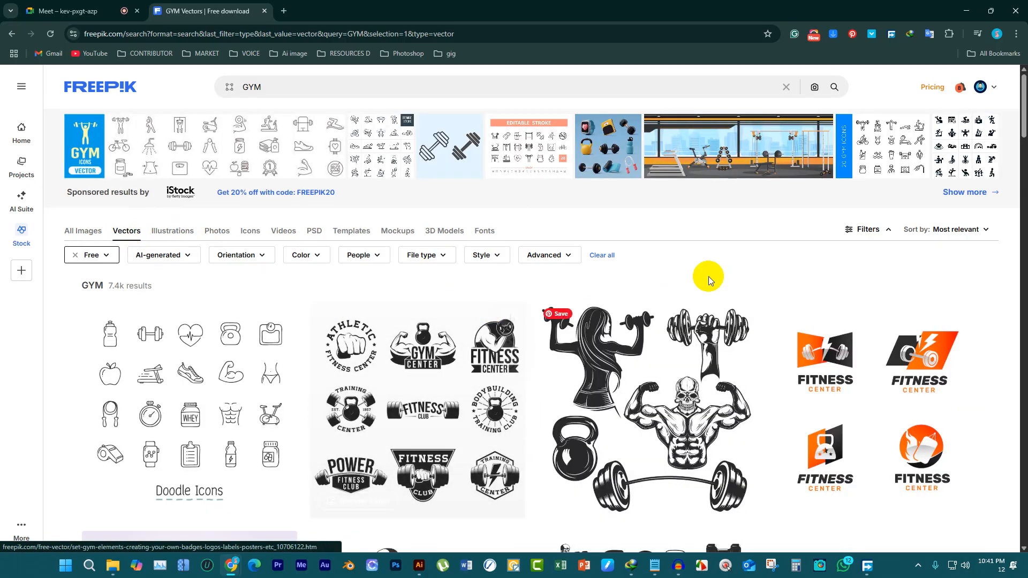
Browse the free gym vectors and open the "Hard athletic" fist emblem and the "Set of gym emblems" in separate tabs
{"action": "scroll", "coordinate": [723, 345], "scroll_direction": "down", "scroll_amount": 2}
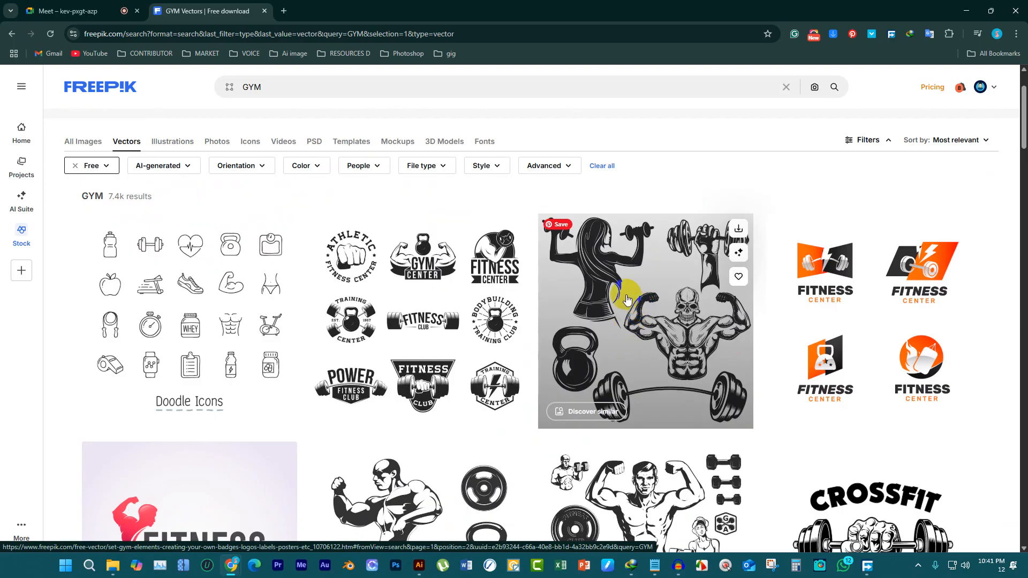
{"action": "scroll", "coordinate": [628, 299], "scroll_direction": "down", "scroll_amount": 3}
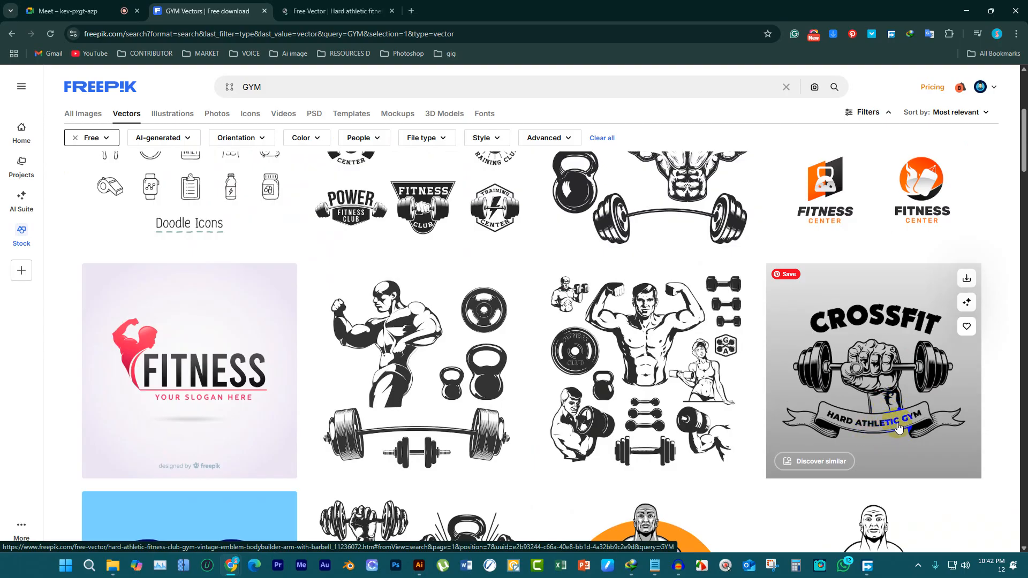
{"action": "scroll", "coordinate": [942, 403], "scroll_direction": "down", "scroll_amount": 5}
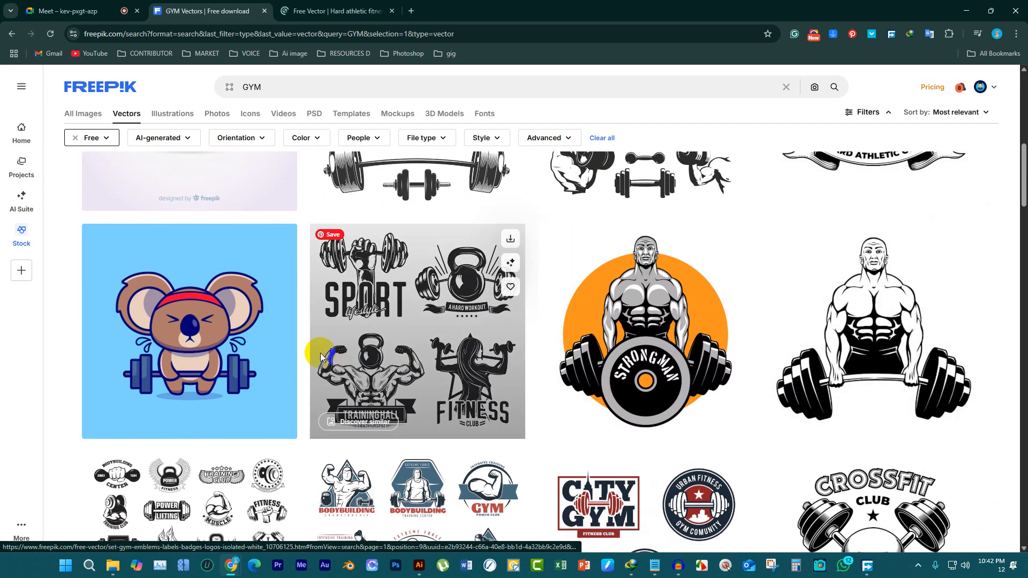
{"action": "scroll", "coordinate": [383, 318], "scroll_direction": "down", "scroll_amount": 3}
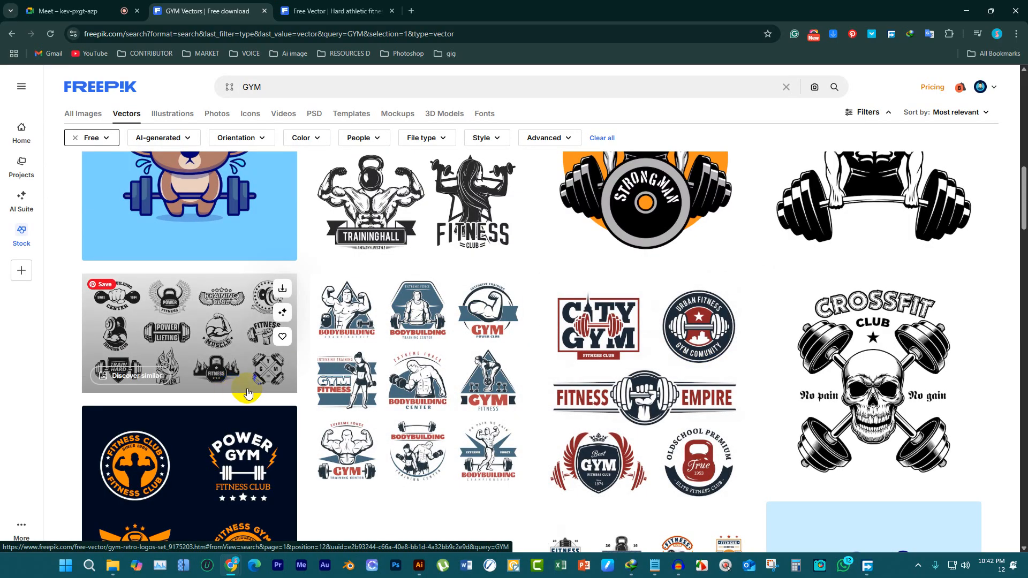
{"action": "scroll", "coordinate": [649, 369], "scroll_direction": "up", "scroll_amount": 3}
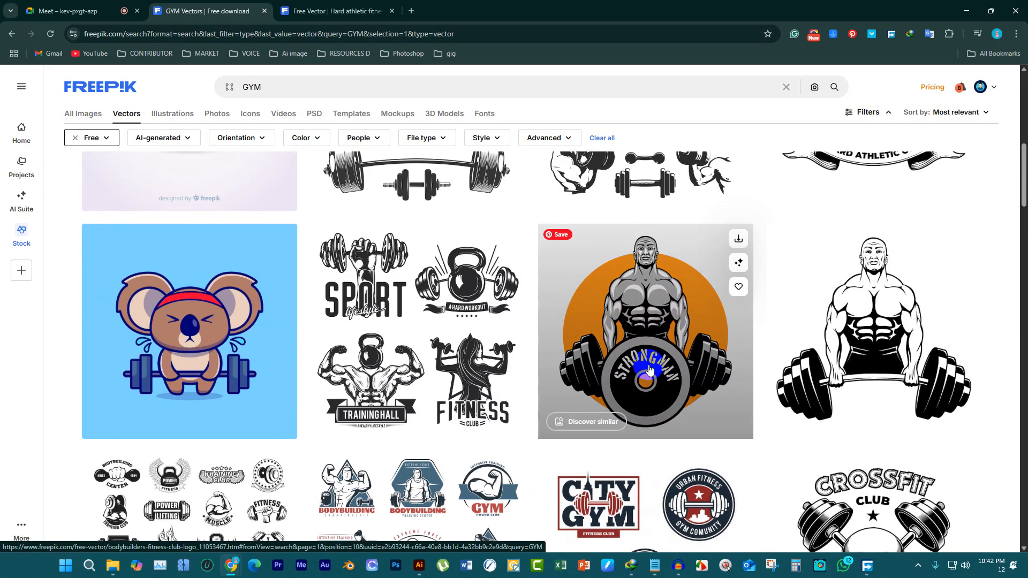
{"action": "scroll", "coordinate": [649, 370], "scroll_direction": "up", "scroll_amount": 3}
{"action": "scroll", "coordinate": [650, 369], "scroll_direction": "down", "scroll_amount": 5}
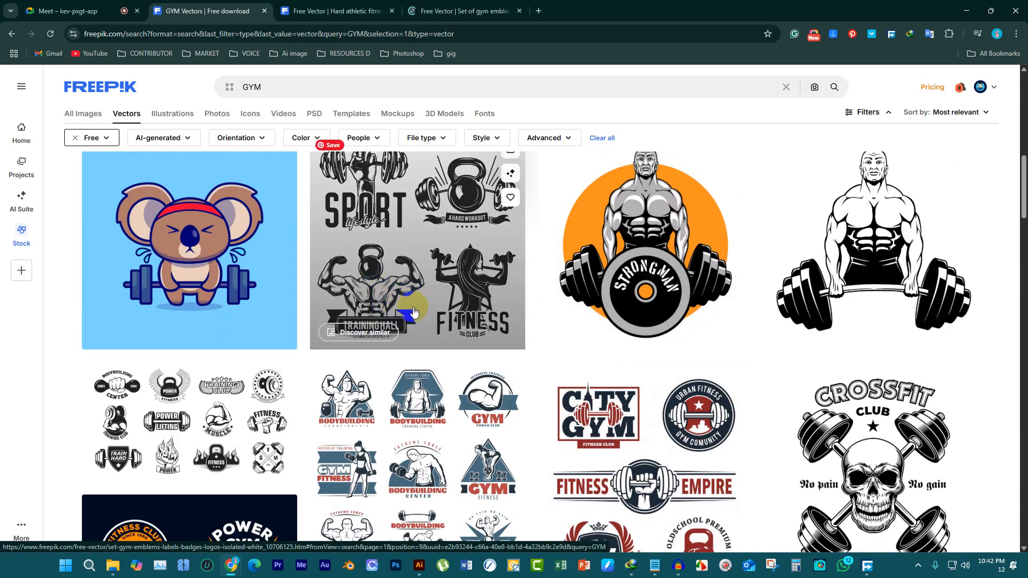
Look further through the gym vectors and open the "Gym retro logos set" in a new tab
{"action": "scroll", "coordinate": [423, 319], "scroll_direction": "up", "scroll_amount": 5}
{"action": "scroll", "coordinate": [455, 321], "scroll_direction": "down", "scroll_amount": 6}
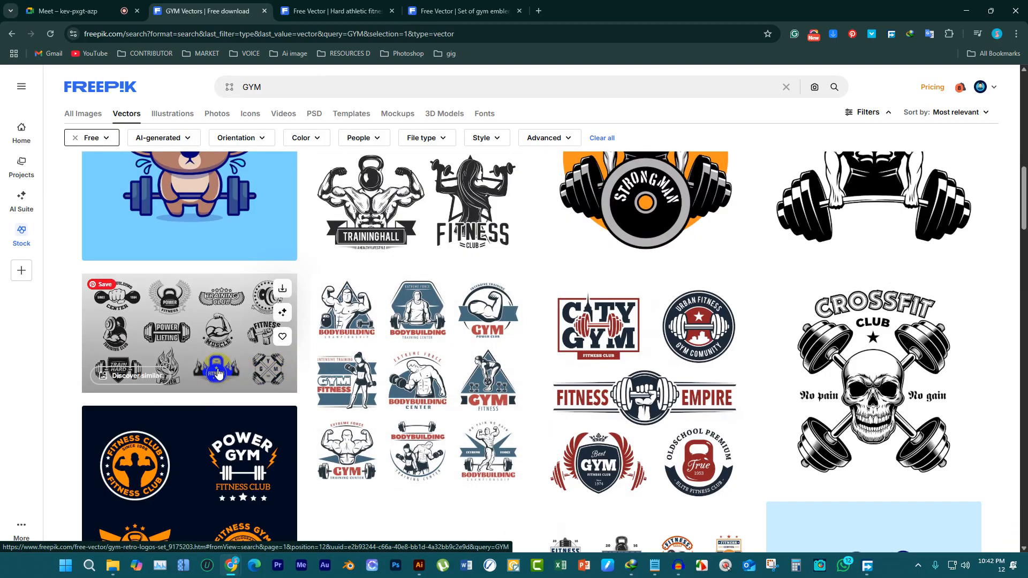
{"action": "scroll", "coordinate": [276, 381], "scroll_direction": "down", "scroll_amount": 7}
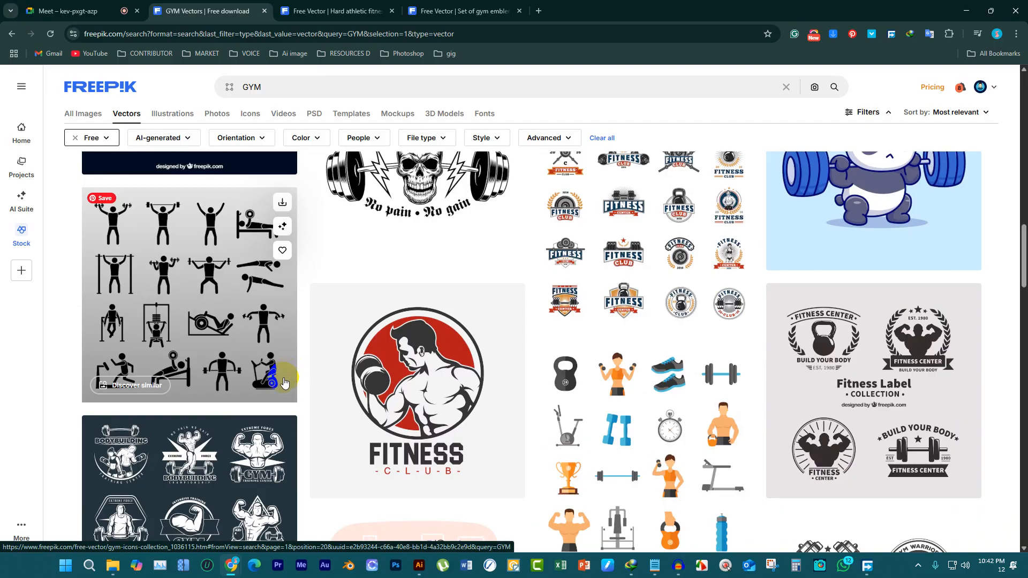
{"action": "scroll", "coordinate": [283, 386], "scroll_direction": "down", "scroll_amount": 3}
{"action": "scroll", "coordinate": [177, 391], "scroll_direction": "up", "scroll_amount": 10}
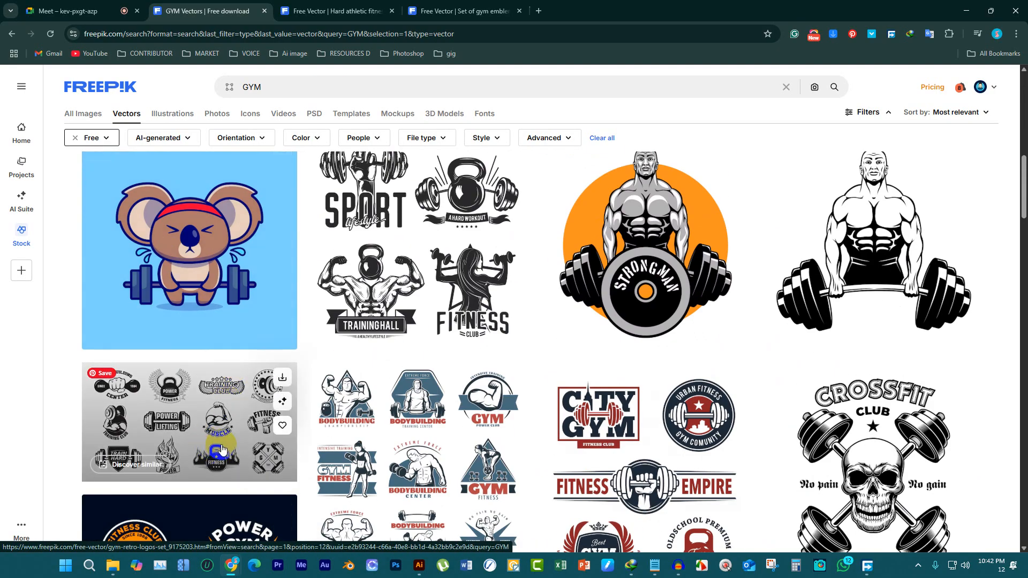
{"action": "middle_click", "coordinate": [222, 449]}
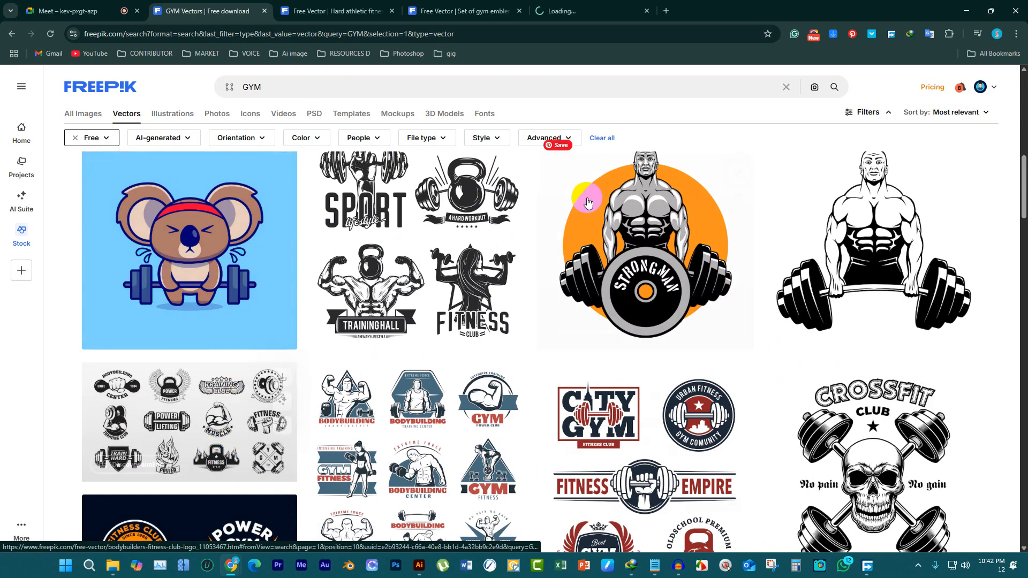
Download the "Gym retro logos set" vector as EPS and close its tab
{"action": "left_click", "coordinate": [589, 11]}
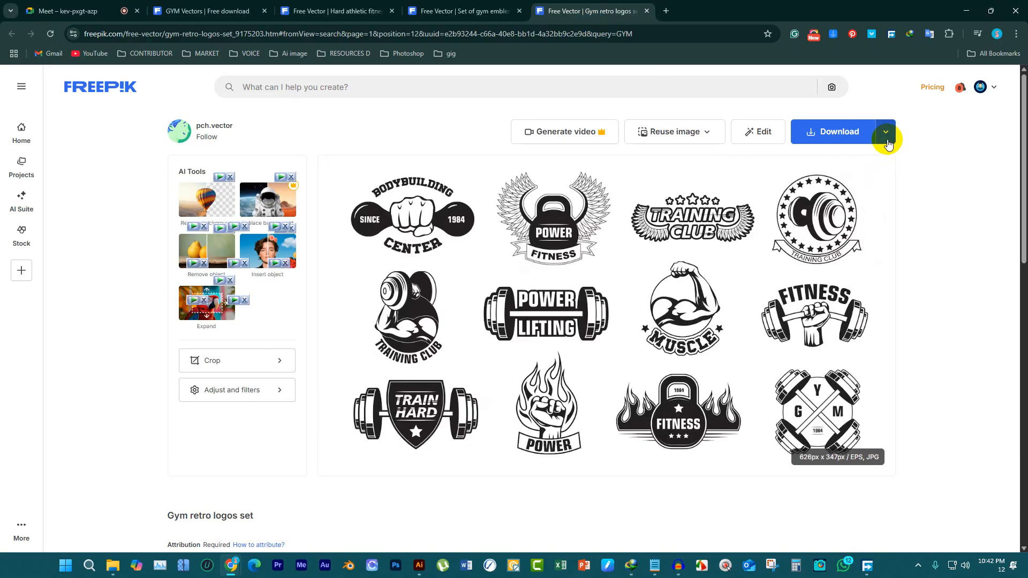
{"action": "left_click", "coordinate": [885, 135]}
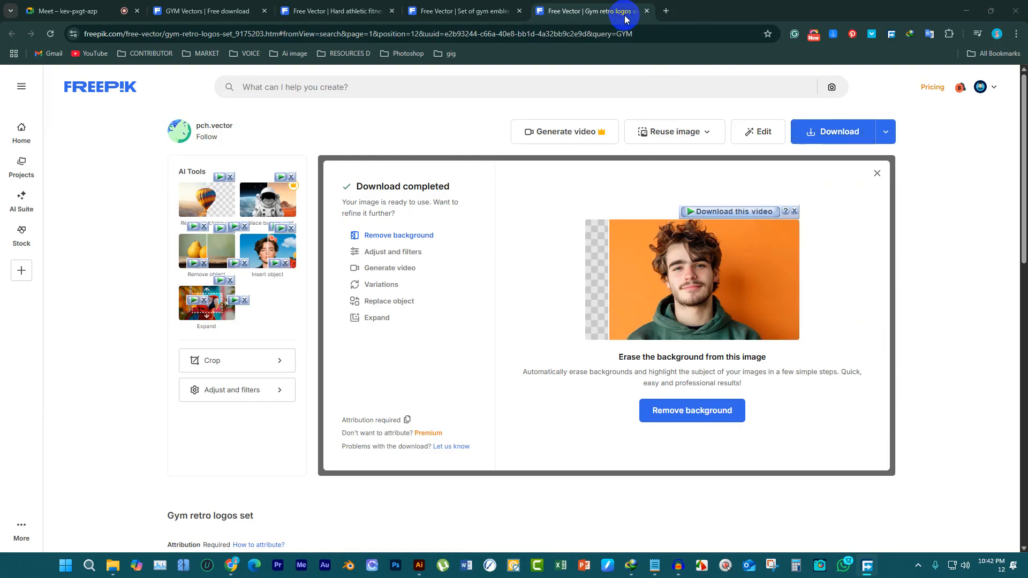
{"action": "left_click", "coordinate": [647, 11]}
Download the "Set of gym emblems" vector as EPS to D:\DOWNLOAD and close its tab
{"action": "left_click", "coordinate": [886, 132]}
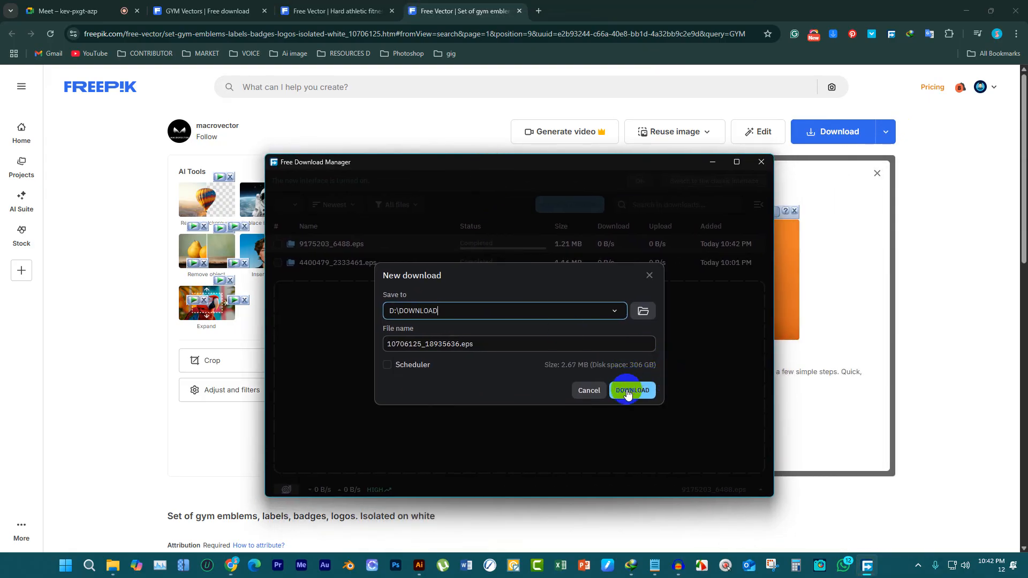
{"action": "left_click", "coordinate": [629, 393]}
{"action": "left_click", "coordinate": [518, 38]}
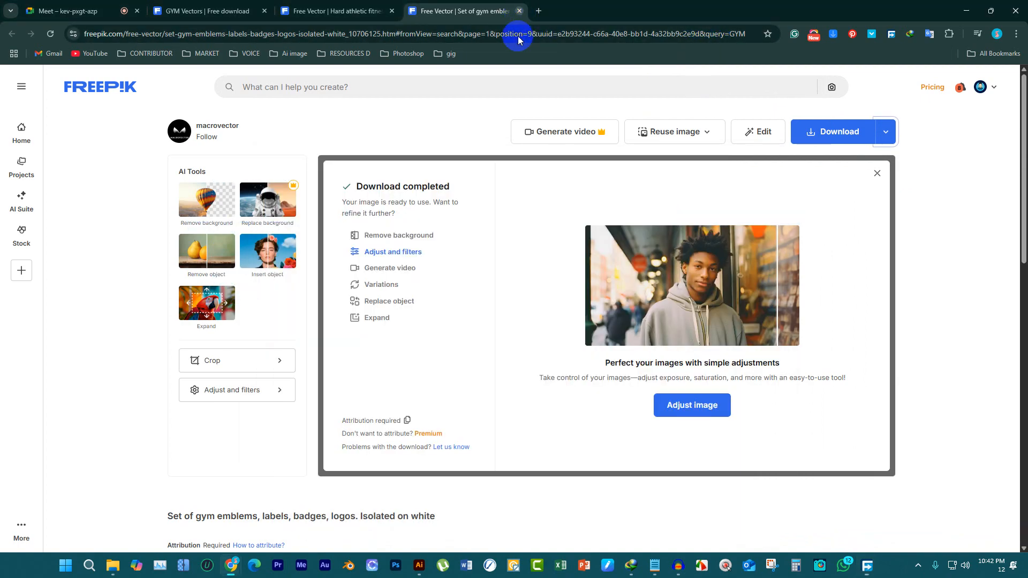
{"action": "key", "text": "ctrl+w"}
Download the "Hard athletic fitness club" fist-and-barbell vector as EPS and close its tab
{"action": "left_click", "coordinate": [886, 134]}
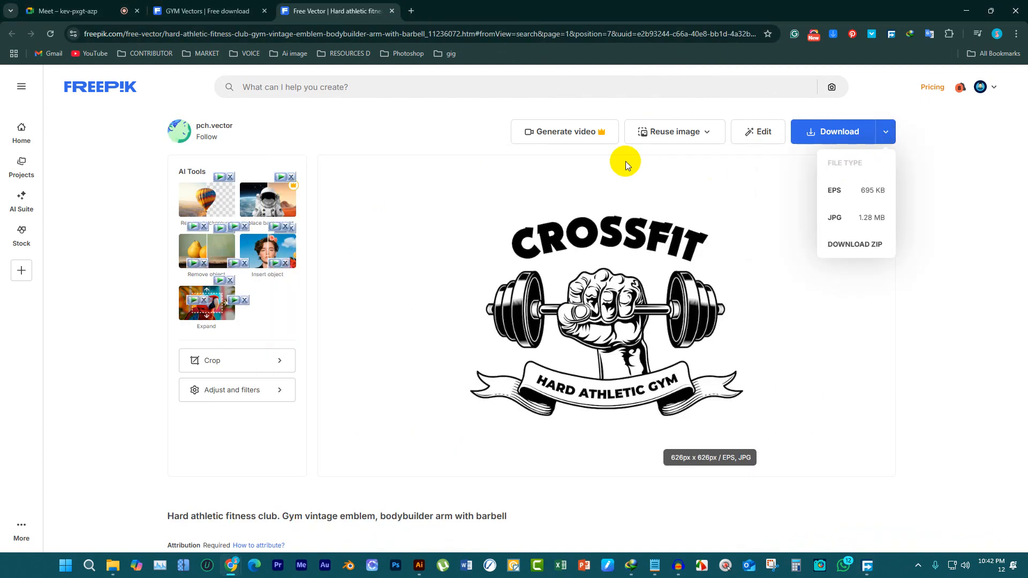
{"action": "left_click", "coordinate": [246, 10]}
{"action": "left_click", "coordinate": [332, 11]}
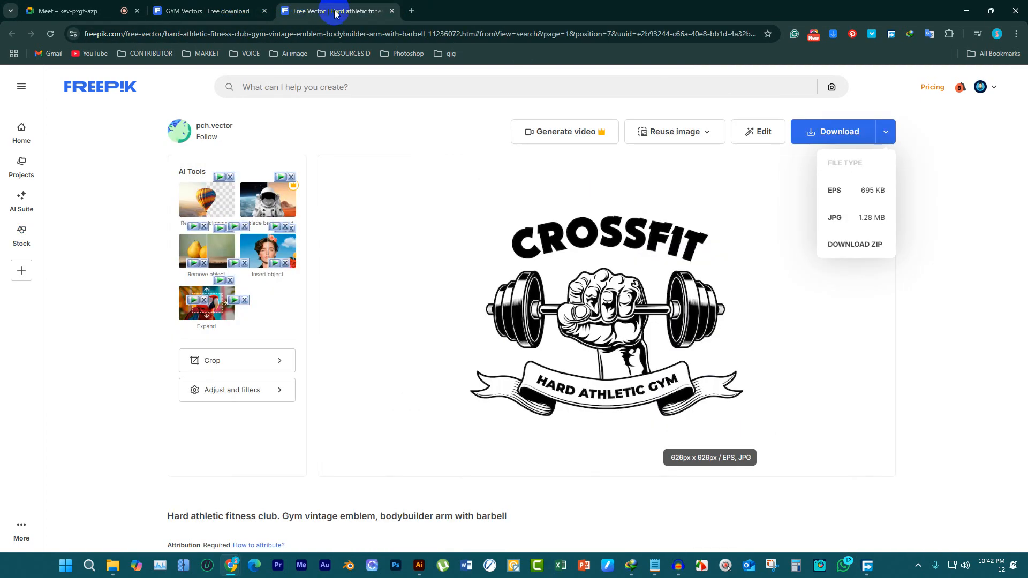
{"action": "left_click", "coordinate": [874, 191]}
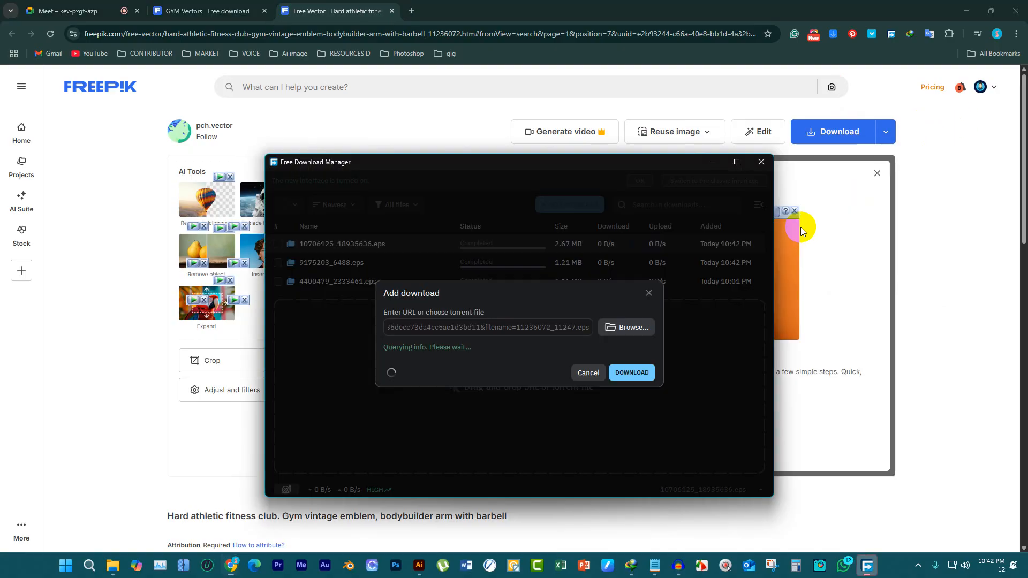
{"action": "left_click", "coordinate": [633, 393]}
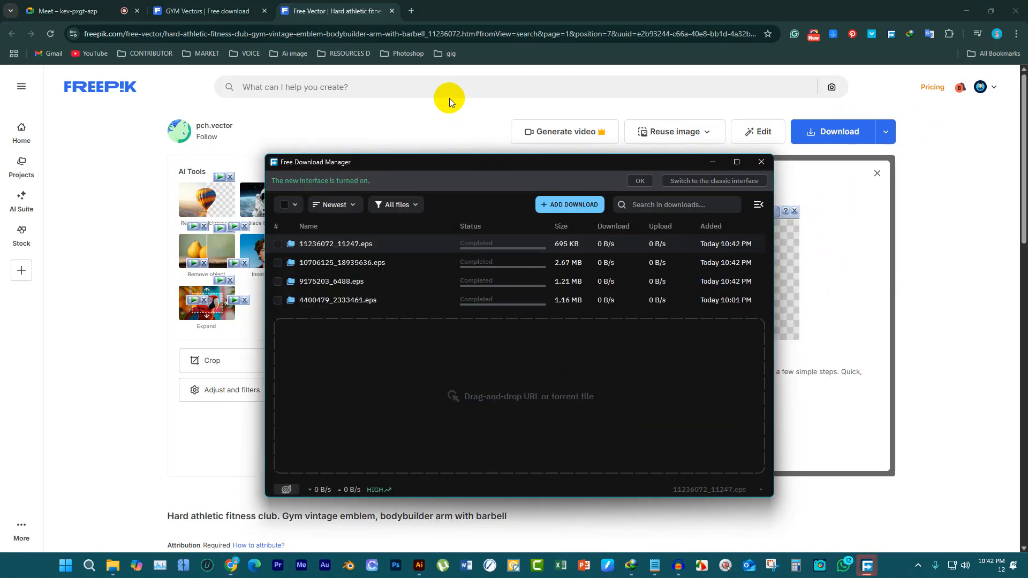
{"action": "left_click", "coordinate": [391, 10]}
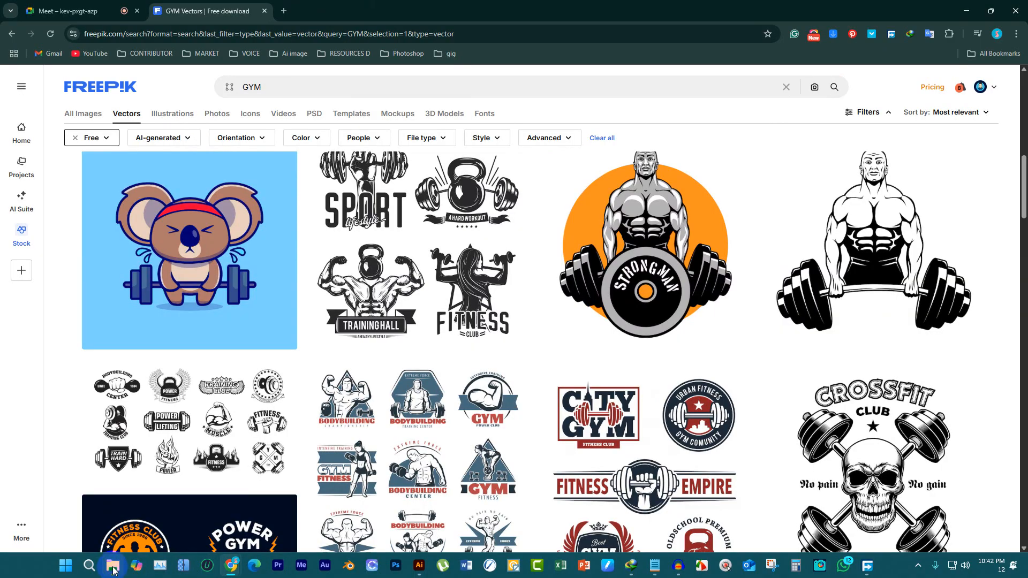
Switch to File Explorer and delete the unrelated file 4400479_2333461.eps from the DOWNLOAD folder
{"action": "left_click", "coordinate": [112, 567]}
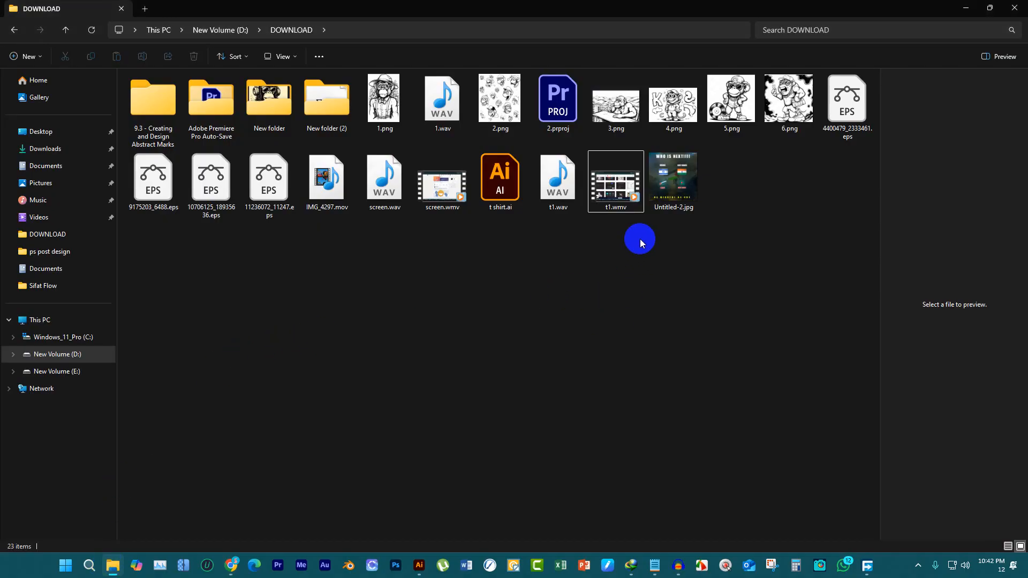
{"action": "left_click", "coordinate": [847, 100]}
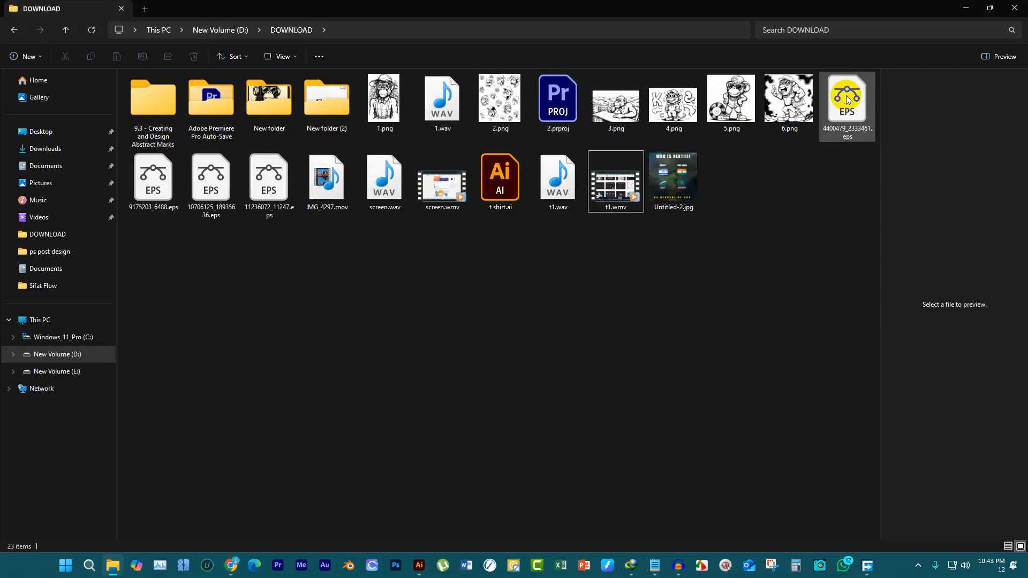
{"action": "left_click", "coordinate": [841, 298]}
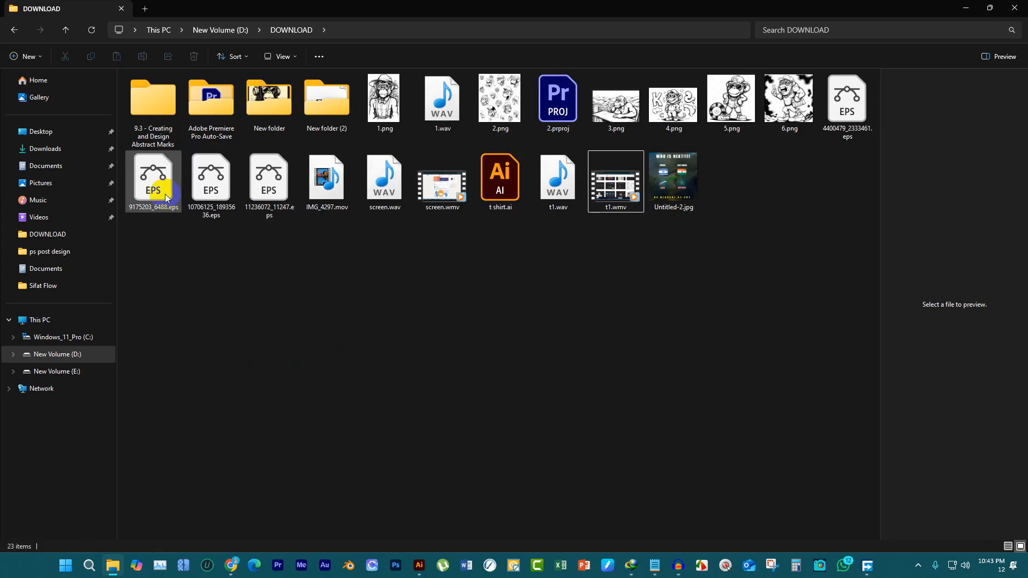
{"action": "left_click", "coordinate": [849, 102]}
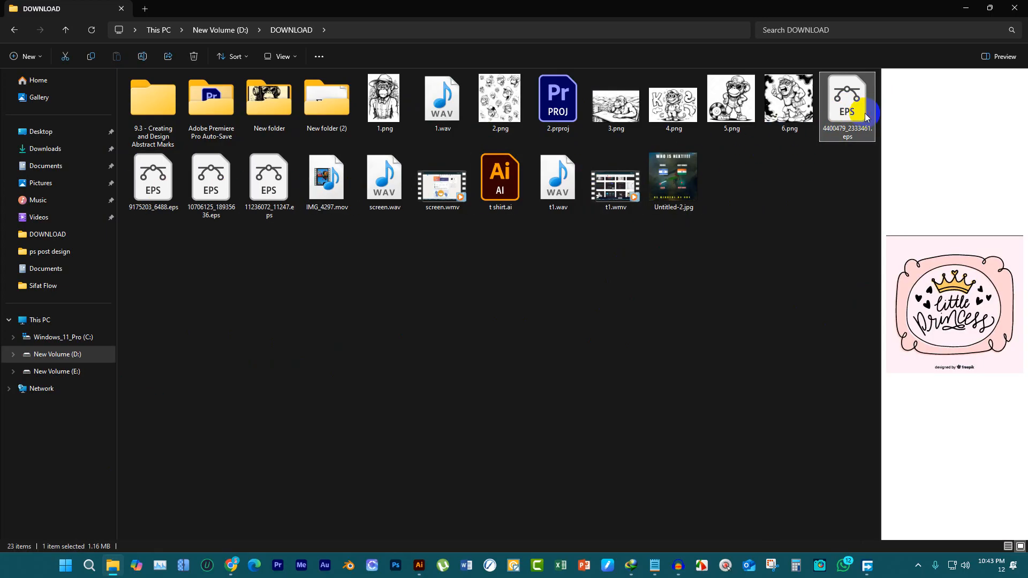
{"action": "key", "text": "Delete"}
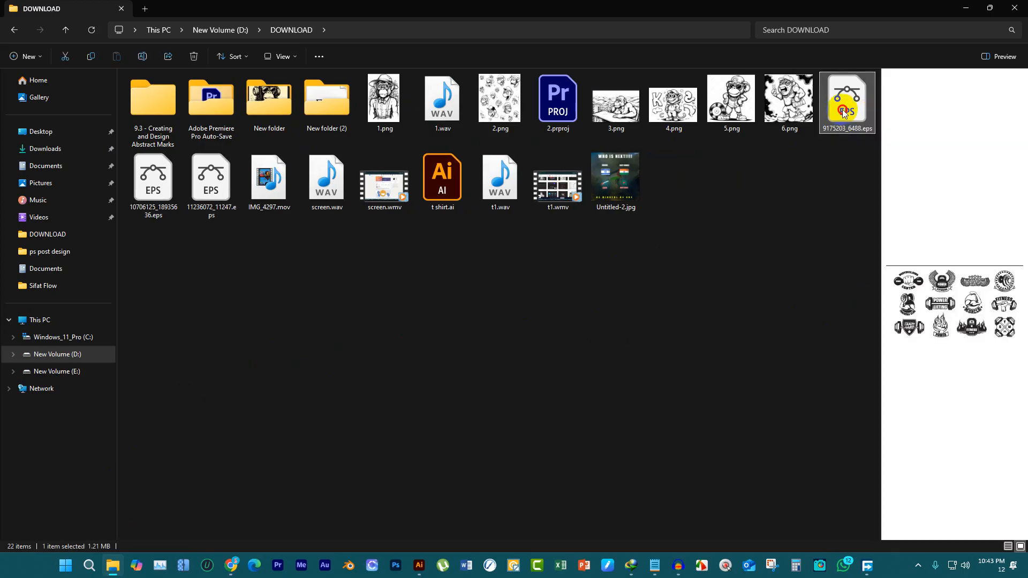
Open 9175203_6488.eps in Illustrator and move the flaming kettlebell FITNESS emblem below the artboard
{"action": "double_click", "coordinate": [842, 110]}
{"action": "scroll", "coordinate": [388, 294], "scroll_direction": "down", "scroll_amount": 1}
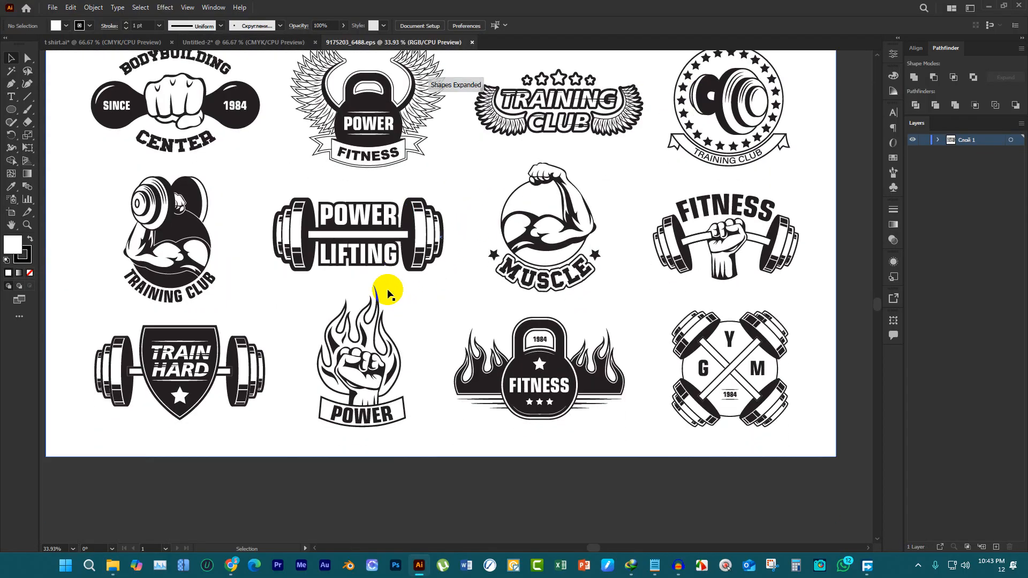
{"action": "scroll", "coordinate": [387, 293], "scroll_direction": "down", "scroll_amount": 1}
{"action": "key", "text": "ctrl+minus"}
{"action": "left_click", "coordinate": [546, 340]}
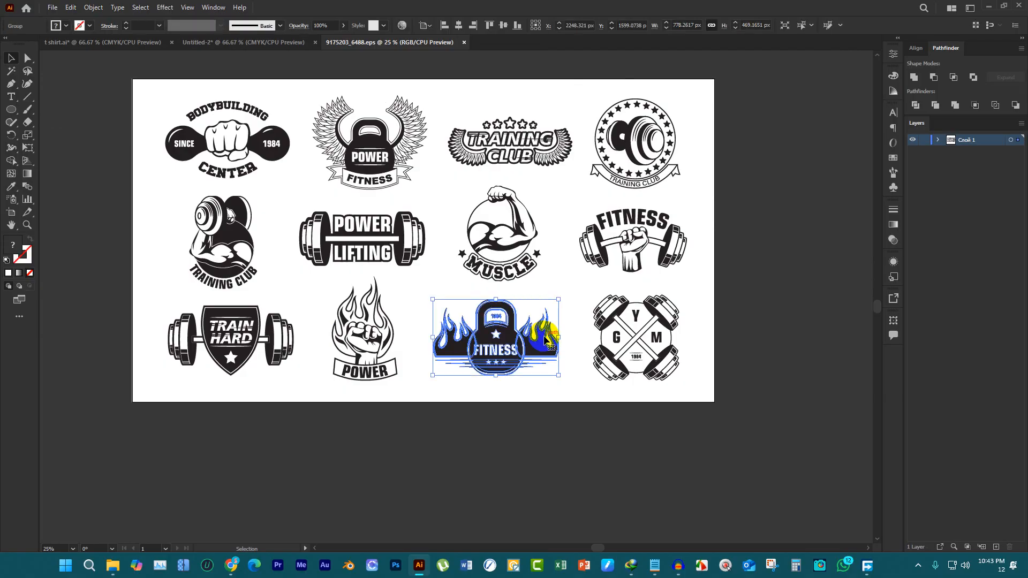
{"action": "left_click_drag", "start_coordinate": [546, 340], "coordinate": [557, 458]}
Copy the flaming kettlebell emblem and remove it from the vector file
{"action": "right_click", "coordinate": [557, 453]}
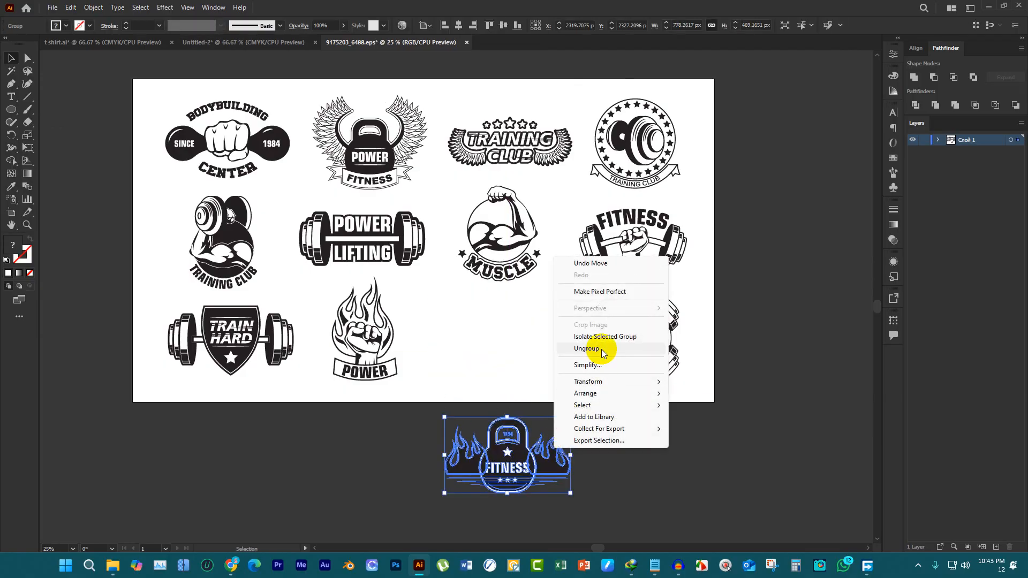
{"action": "left_click", "coordinate": [611, 483]}
{"action": "left_click", "coordinate": [532, 460]}
{"action": "key", "text": "ctrl+c"}
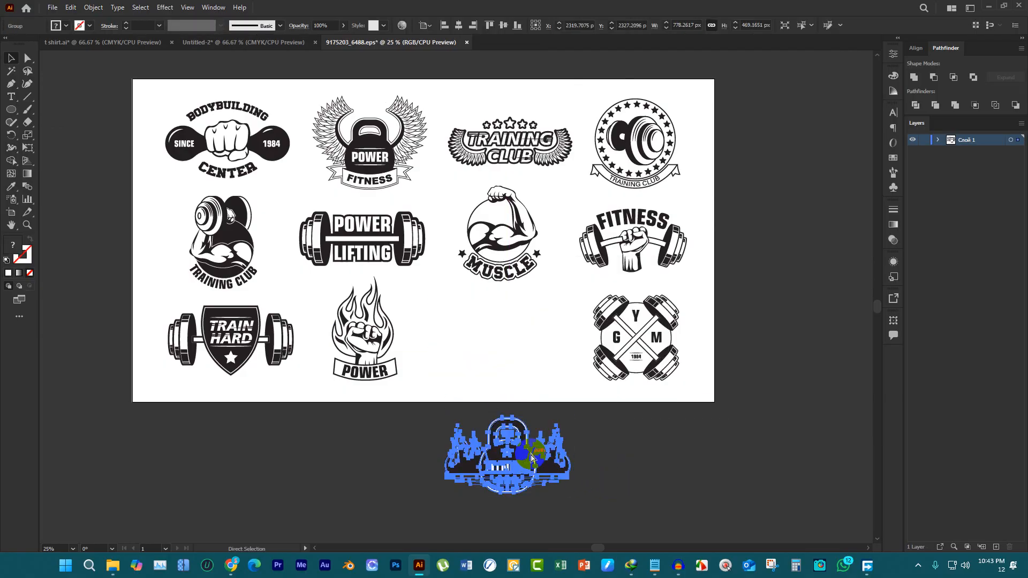
{"action": "key", "text": "Delete"}
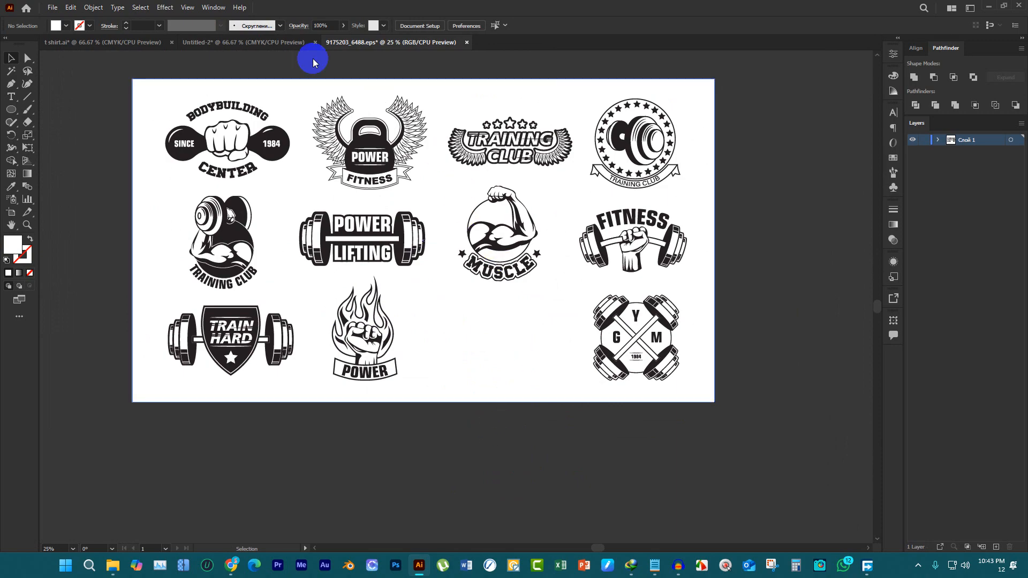
Paste the kettlebell emblem into the Untitled-2 document and move it off the artboard, below the text lines
{"action": "left_click", "coordinate": [238, 44]}
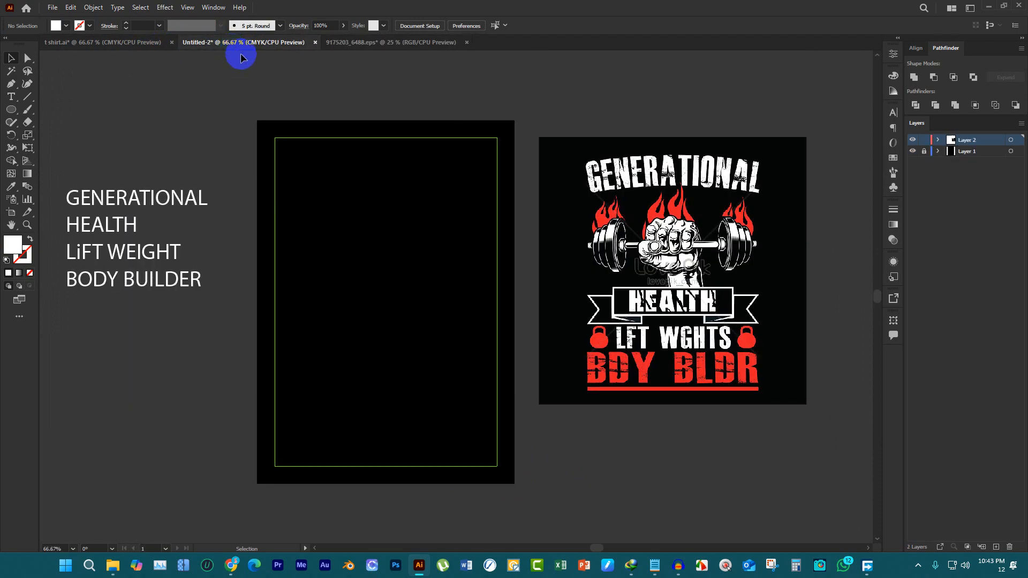
{"action": "key", "text": "ctrl+v"}
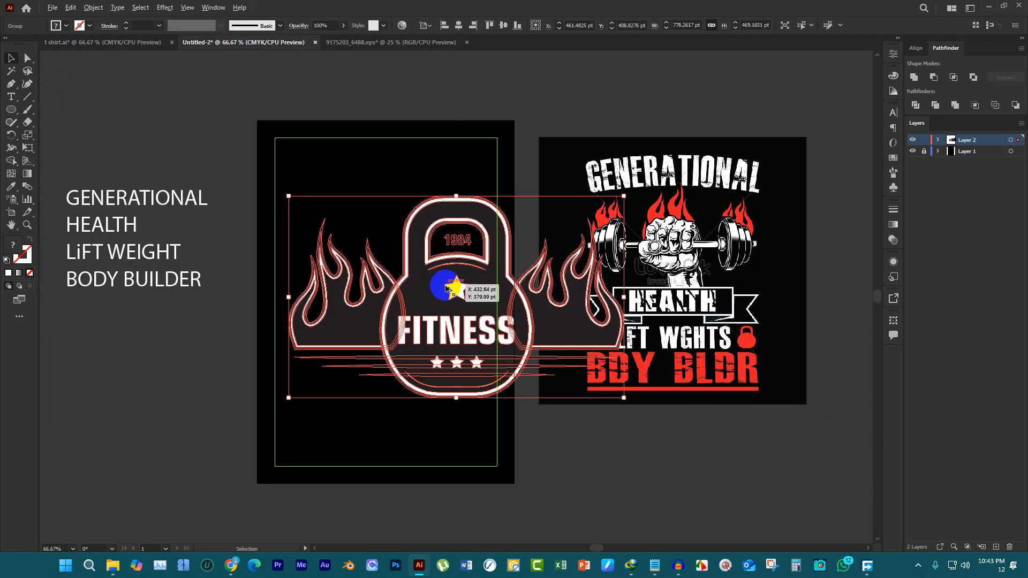
{"action": "key", "text": "ctrl+minus"}
{"action": "key", "text": "ctrl+minus"}
{"action": "left_click_drag", "start_coordinate": [438, 220], "coordinate": [282, 339]}
Close 9175203_6488.eps without saving the changes and return to the DOWNLOAD folder in File Explorer
{"action": "left_click", "coordinate": [423, 43]}
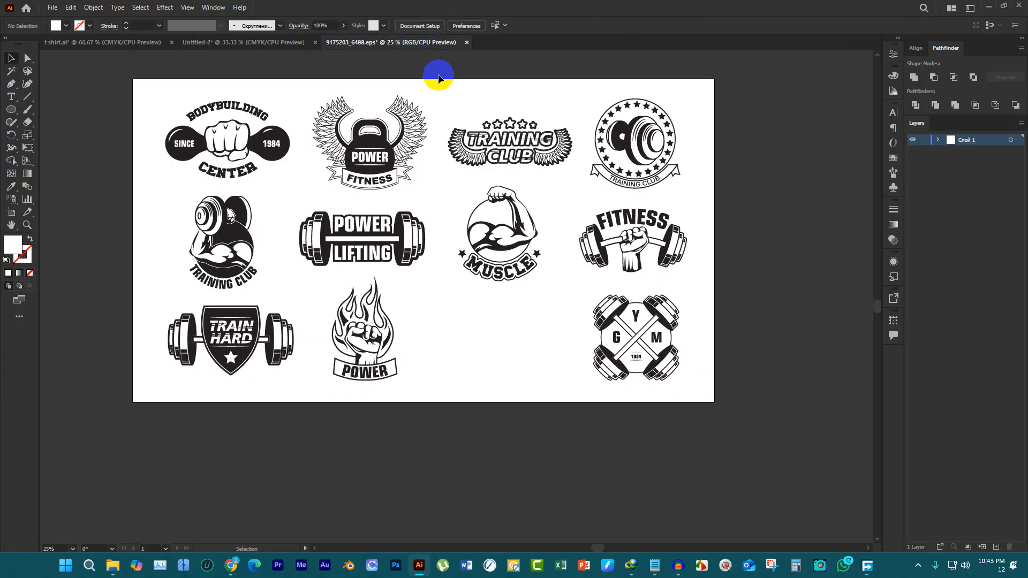
{"action": "left_click", "coordinate": [467, 43]}
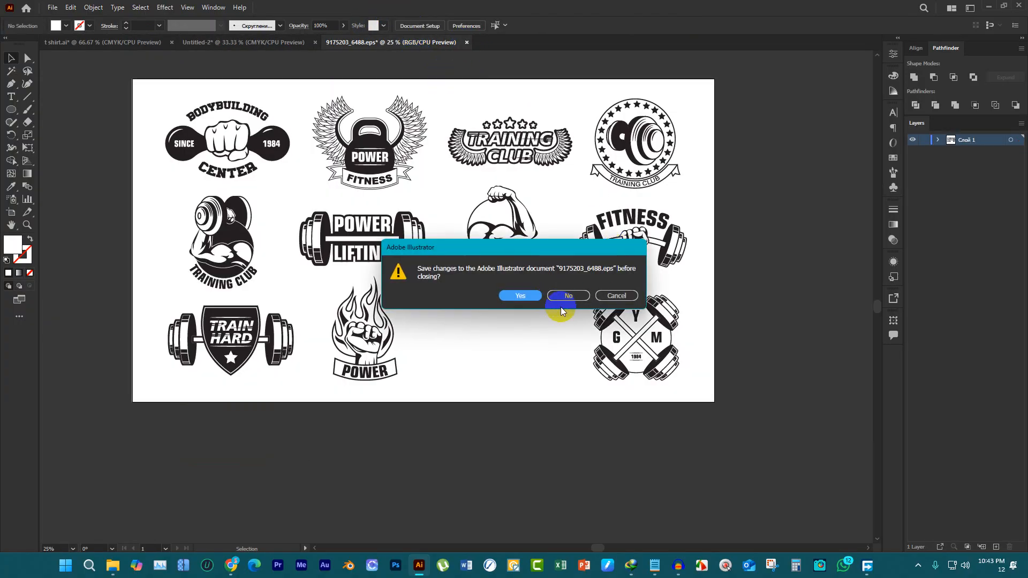
{"action": "left_click", "coordinate": [570, 296]}
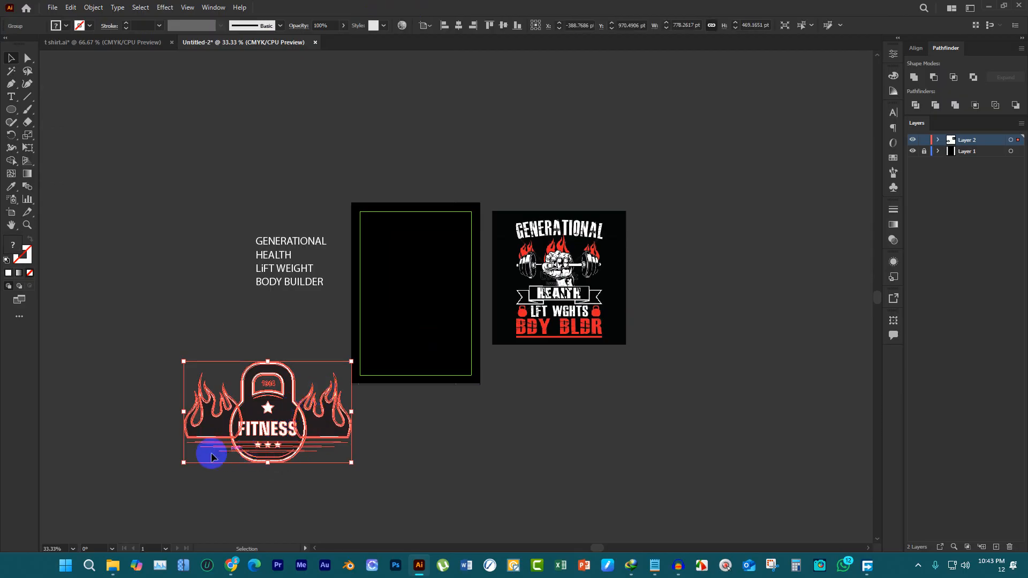
{"action": "left_click", "coordinate": [136, 568]}
{"action": "left_click", "coordinate": [355, 337]}
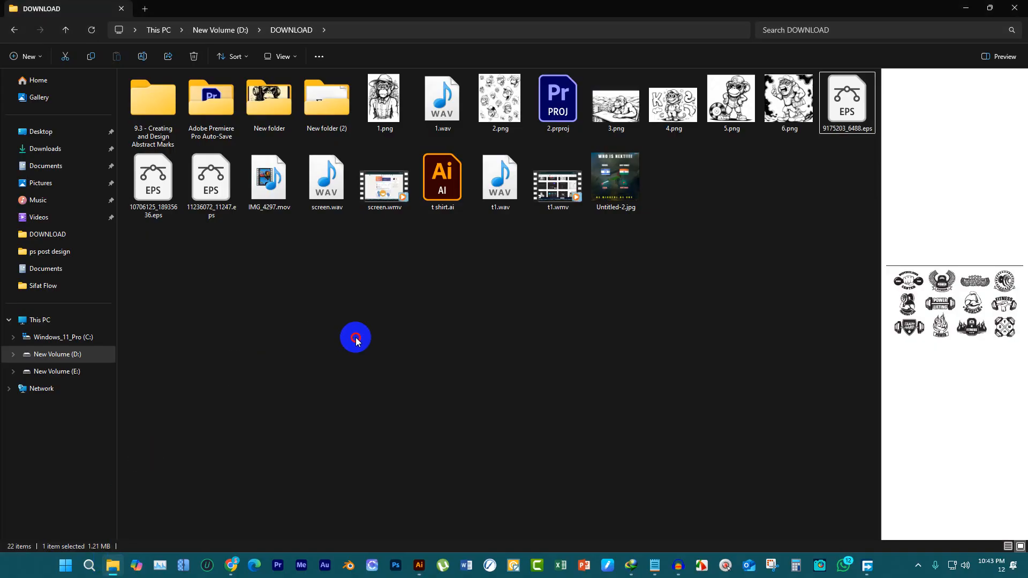
Delete 9175203_6488.eps from the DOWNLOAD folder and open 10706125_18935636.eps in Illustrator, retaining the 9-slice scaling option
{"action": "left_click", "coordinate": [841, 104]}
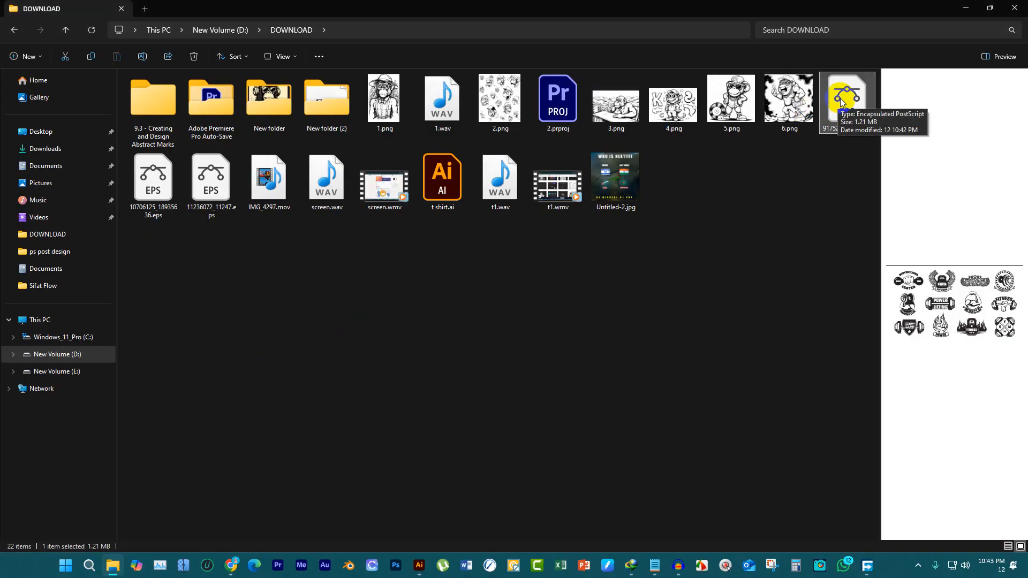
{"action": "key", "text": "Delete"}
{"action": "left_click", "coordinate": [835, 118]}
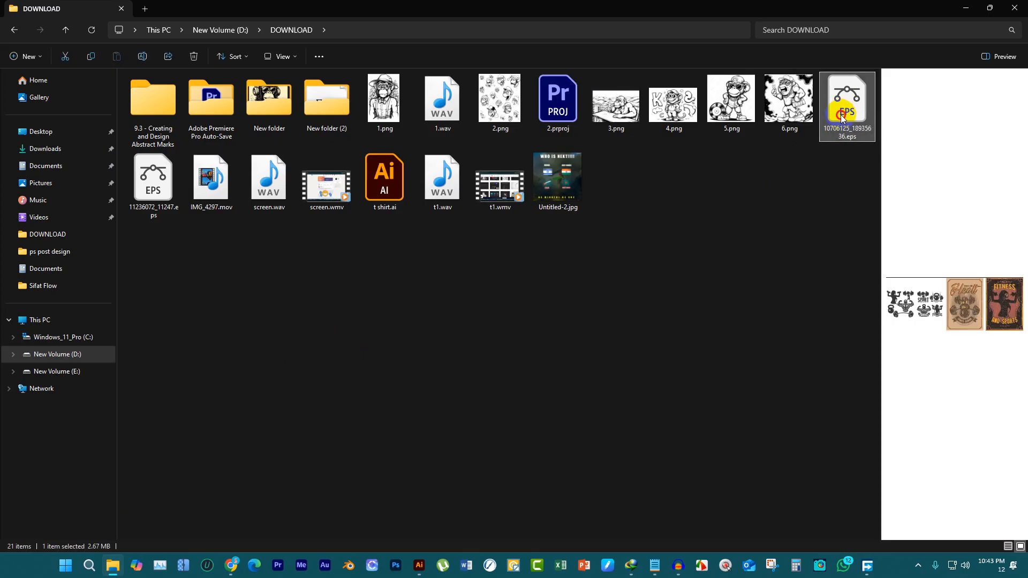
{"action": "double_click", "coordinate": [842, 117]}
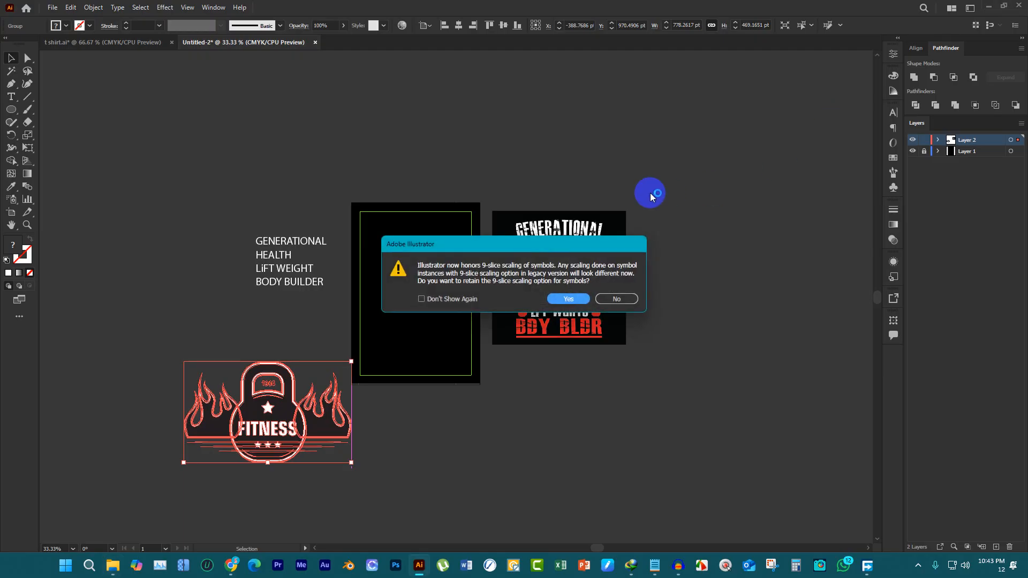
{"action": "left_click", "coordinate": [568, 299]}
Cut the TRAINING HALL bodybuilder emblem from the vector file and close the file without saving the changes
{"action": "scroll", "coordinate": [402, 211], "scroll_direction": "up", "scroll_amount": 1}
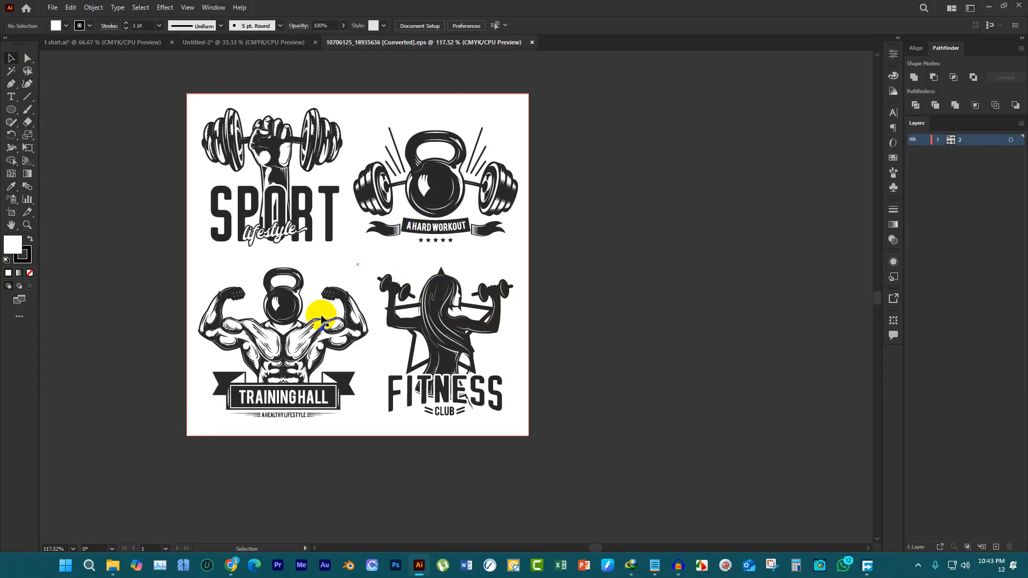
{"action": "mouse_move", "coordinate": [321, 319]}
{"action": "left_mouse_down"}
{"action": "mouse_move", "coordinate": [315, 329]}
{"action": "mouse_move", "coordinate": [310, 317]}
{"action": "left_mouse_up"}
{"action": "key", "text": "Delete"}
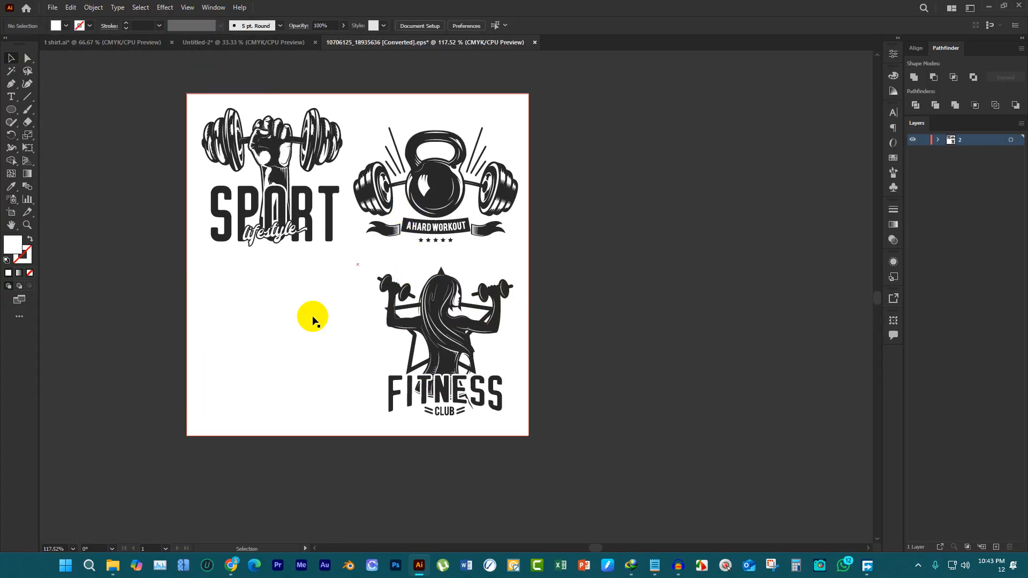
{"action": "left_click", "coordinate": [535, 42]}
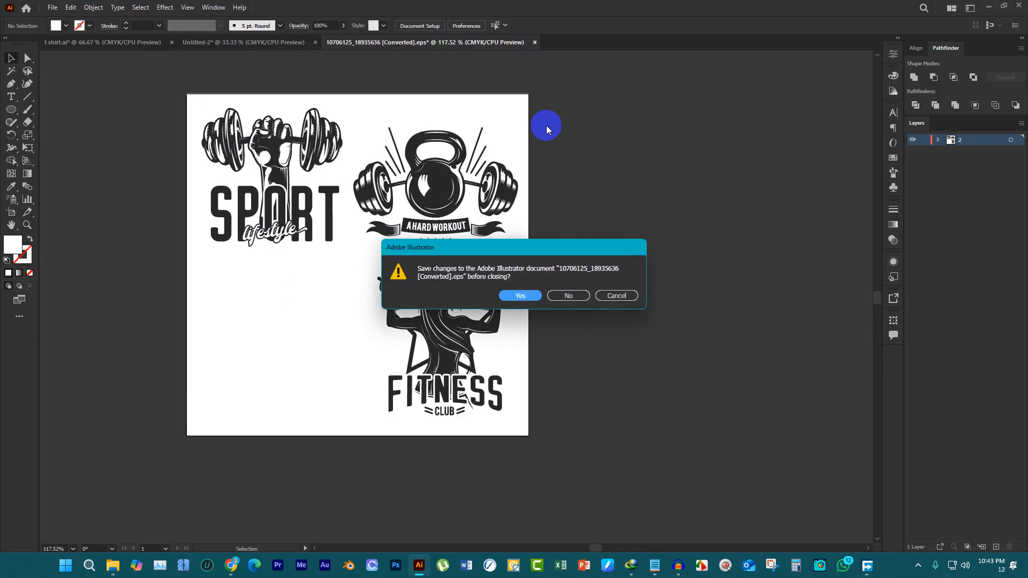
{"action": "left_click", "coordinate": [568, 296]}
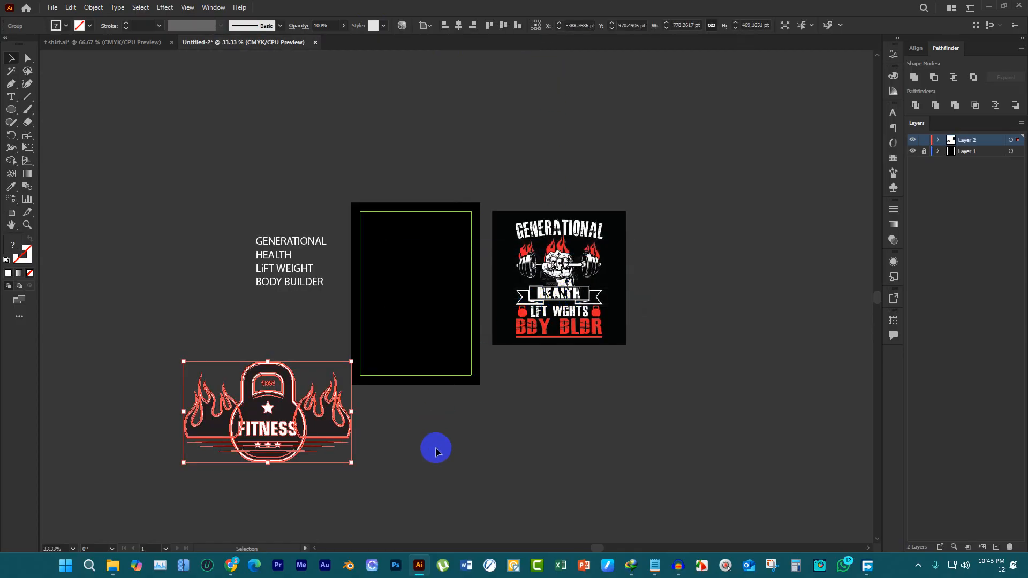
Paste the TRAINING HALL emblem into Untitled-2 and move it just below the black artboard
{"action": "left_click", "coordinate": [435, 446]}
{"action": "key", "text": "ctrl+v"}
{"action": "left_click_drag", "start_coordinate": [432, 298], "coordinate": [431, 431]}
{"action": "left_click", "coordinate": [334, 187]}
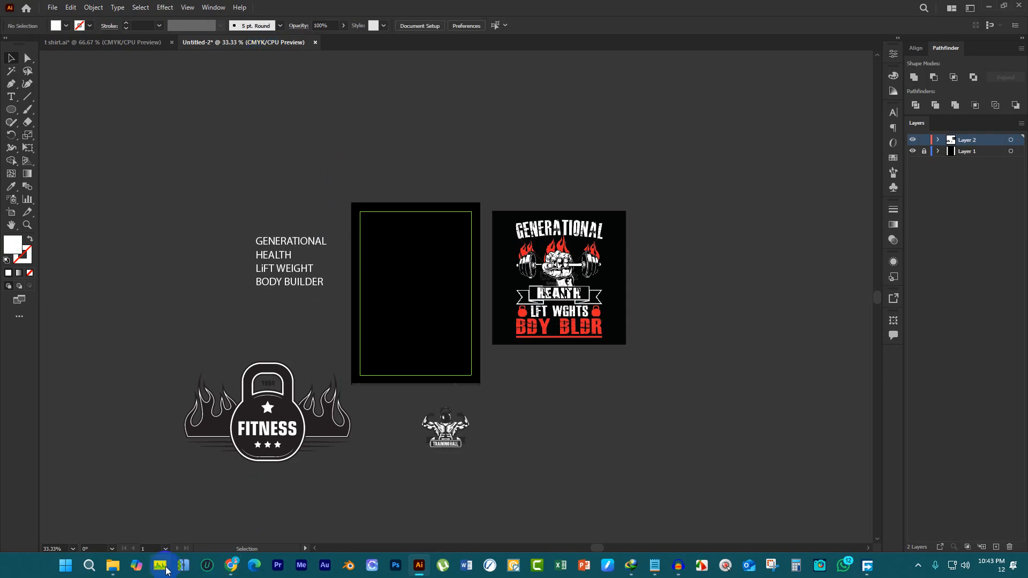
Delete 10706125_18935636.eps from the DOWNLOAD folder in File Explorer and open 11236072_11247.eps in Illustrator
{"action": "left_click", "coordinate": [112, 565]}
{"action": "left_click", "coordinate": [848, 107]}
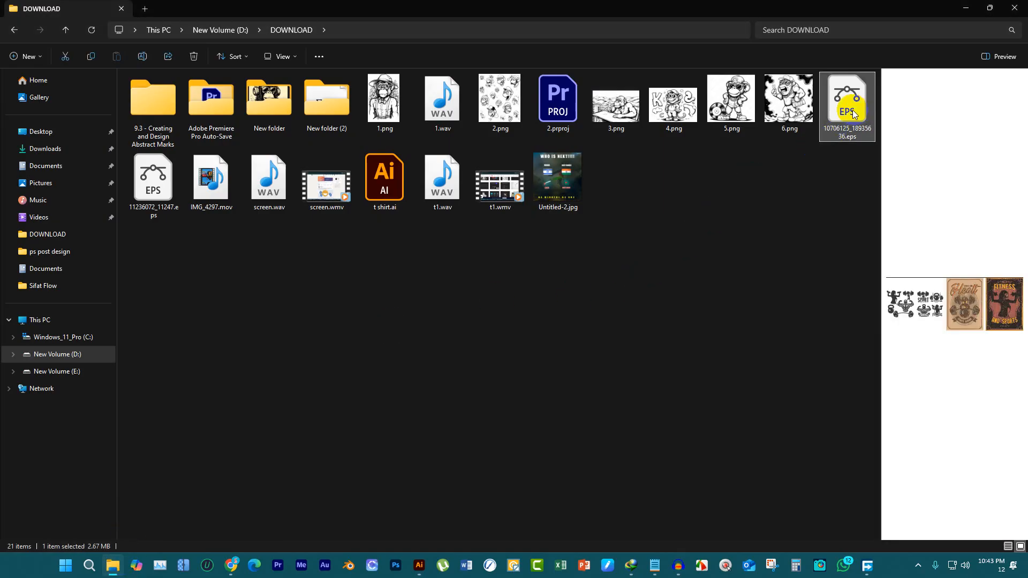
{"action": "key", "text": "Delete"}
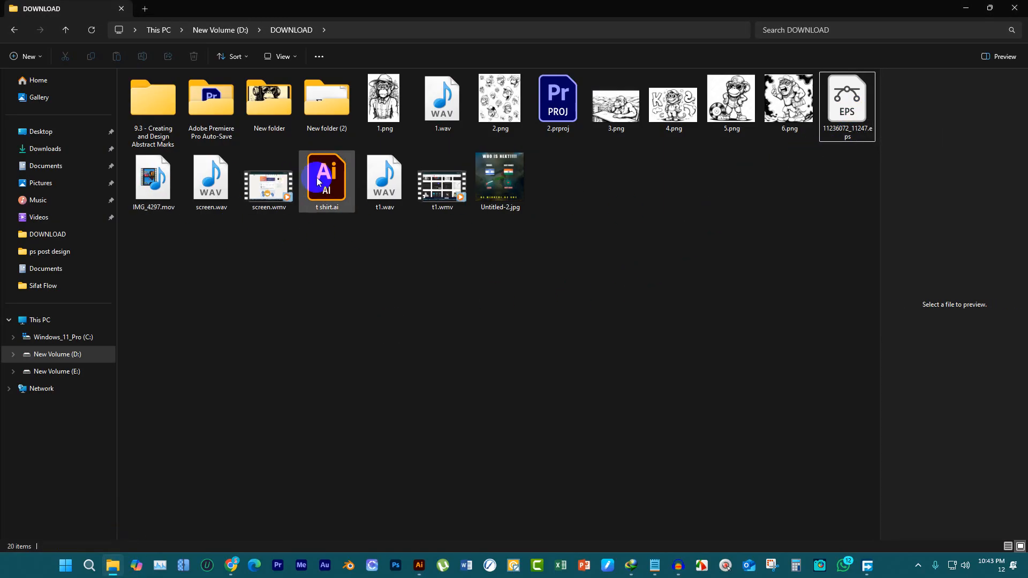
{"action": "left_click", "coordinate": [854, 98]}
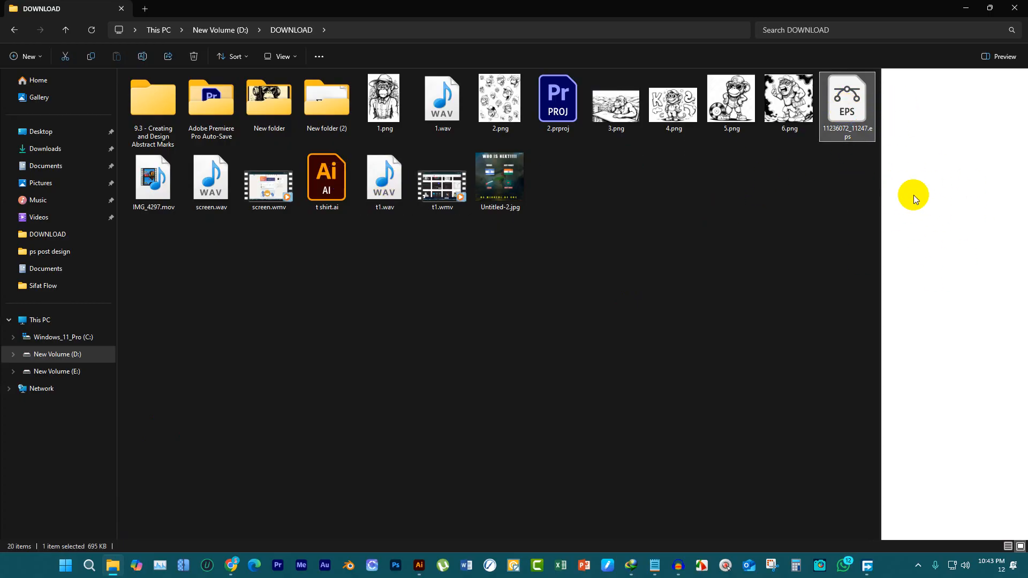
{"action": "double_click", "coordinate": [867, 117]}
{"action": "left_click", "coordinate": [579, 301]}
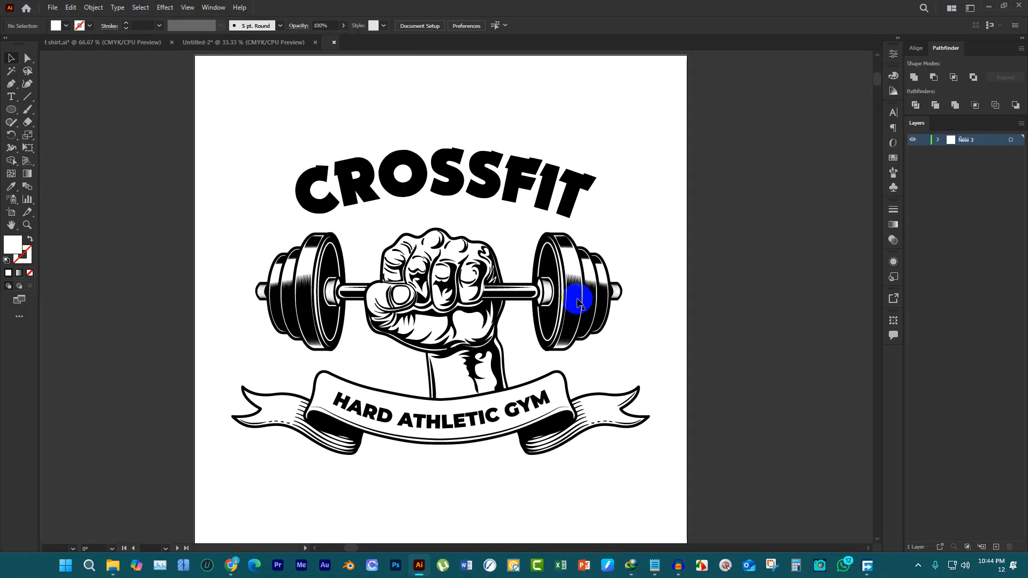
Cut the CROSSFIT fist and dumbbell artwork from the vector file and close the file without saving the changes
{"action": "left_click", "coordinate": [479, 274]}
{"action": "key", "text": "a"}
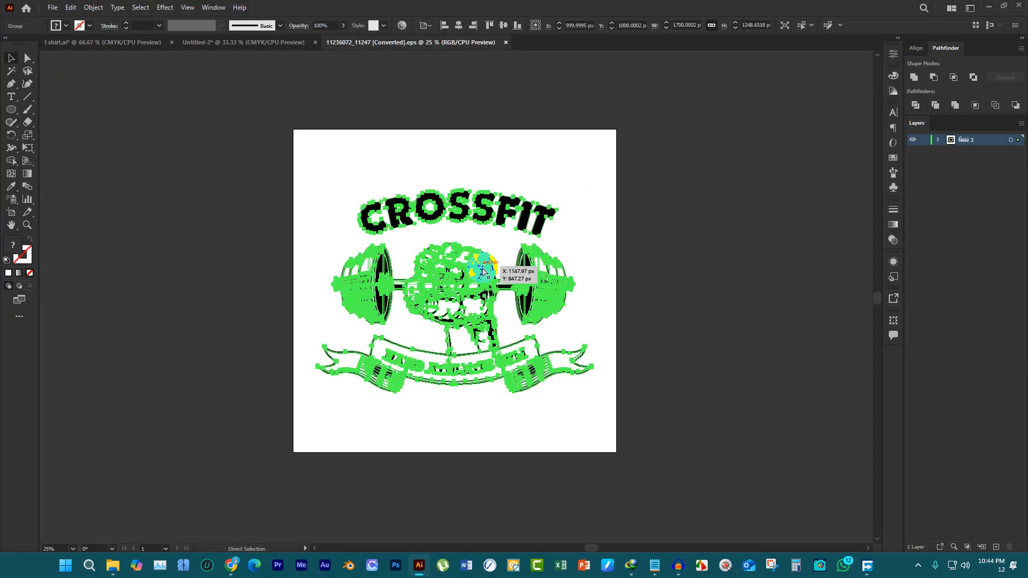
{"action": "key", "text": "Delete"}
{"action": "left_click", "coordinate": [507, 42]}
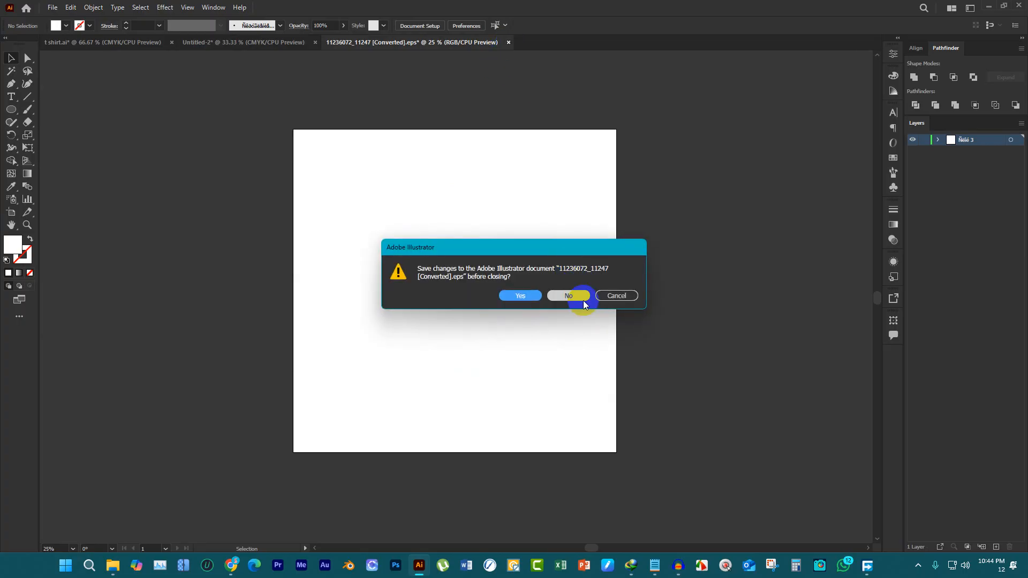
{"action": "left_click", "coordinate": [568, 296]}
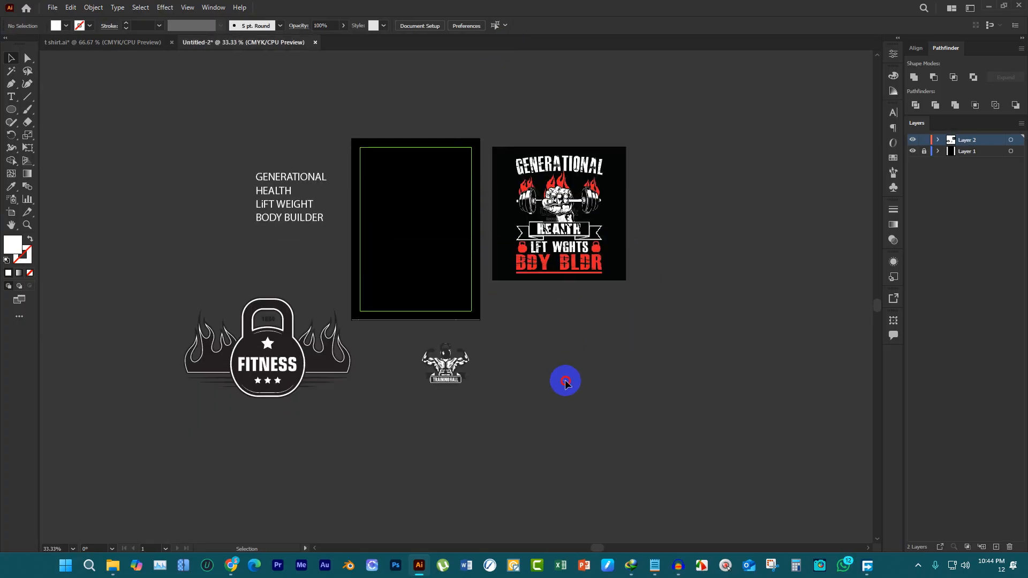
Paste the CROSSFIT artwork into Untitled-2, place it left of the text lines and scale it down proportionally
{"action": "key", "text": "ctrl+v"}
{"action": "scroll", "coordinate": [523, 332], "scroll_direction": "down", "scroll_amount": 2}
{"action": "left_click_drag", "start_coordinate": [493, 311], "coordinate": [288, 280]}
{"action": "scroll", "coordinate": [291, 280], "scroll_direction": "up", "scroll_amount": 4}
{"action": "scroll", "coordinate": [331, 198], "scroll_direction": "up", "scroll_amount": 1}
{"action": "scroll", "coordinate": [331, 201], "scroll_direction": "down", "scroll_amount": 1}
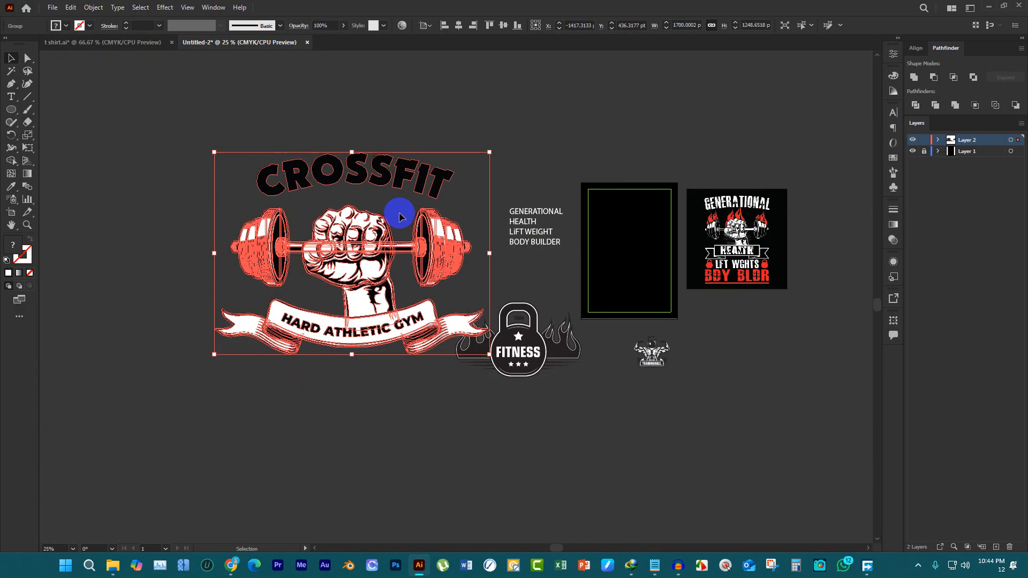
{"action": "left_click_drag", "start_coordinate": [347, 158], "coordinate": [347, 217]}
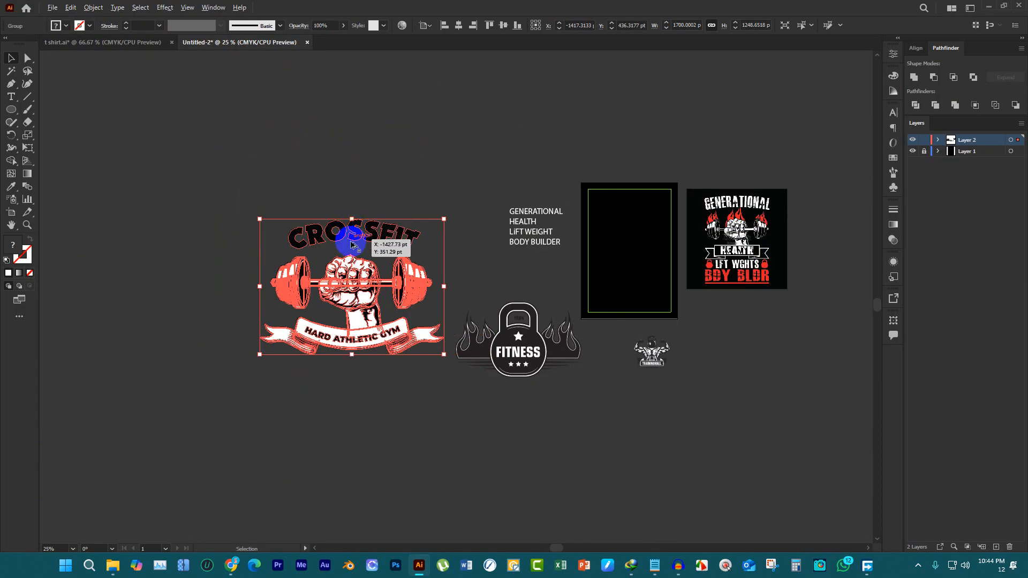
Ungroup the CROSSFIT artwork and delete its curved CROSSFIT lettering
{"action": "scroll", "coordinate": [349, 202], "scroll_direction": "up", "scroll_amount": 1}
{"action": "right_click", "coordinate": [355, 281]}
{"action": "left_click", "coordinate": [387, 373]}
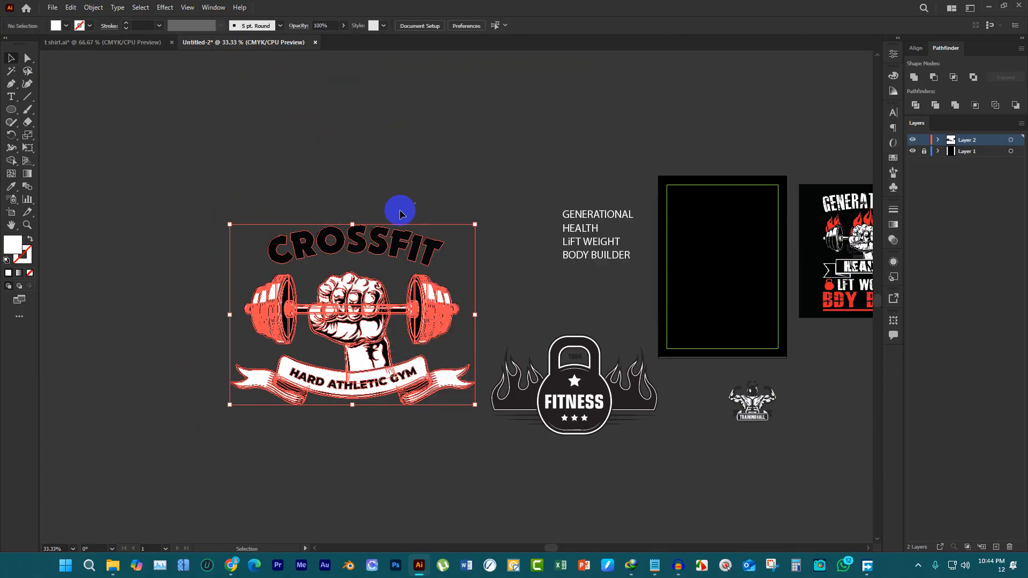
{"action": "left_click_drag", "start_coordinate": [367, 250], "coordinate": [382, 197]}
{"action": "key", "text": "Delete"}
{"action": "scroll", "coordinate": [440, 308], "scroll_direction": "down", "scroll_amount": 1}
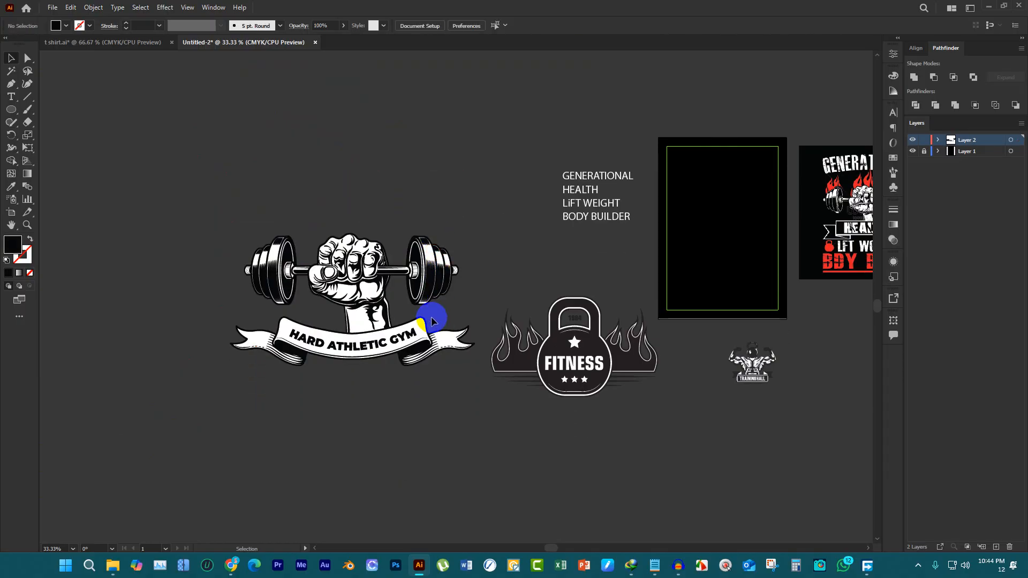
Delete the HARD ATHLETIC GYM text and move the empty ribbon clear below the fist
{"action": "scroll", "coordinate": [387, 347], "scroll_direction": "up", "scroll_amount": 2}
{"action": "left_click", "coordinate": [383, 346]}
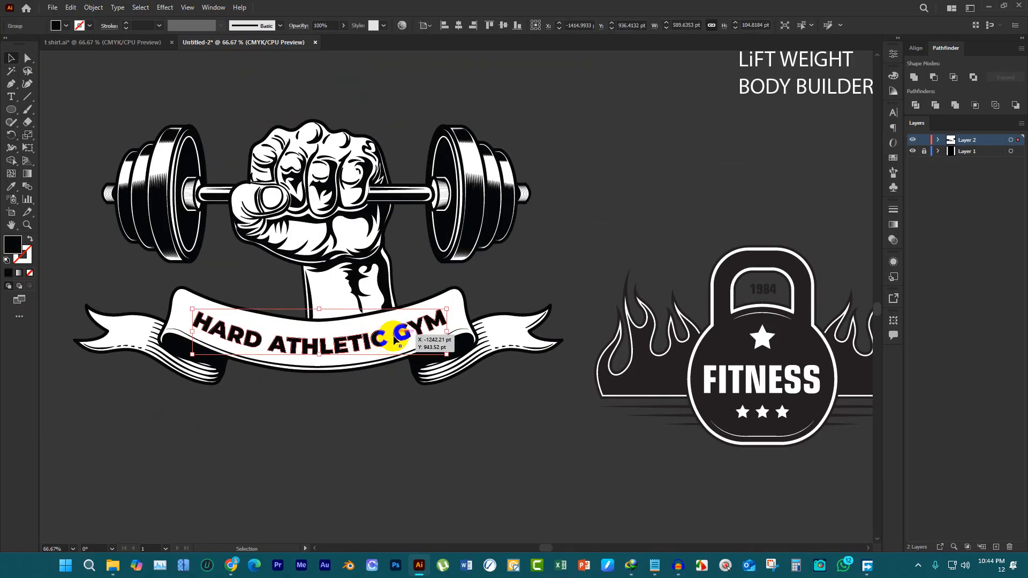
{"action": "key", "text": "Delete"}
{"action": "left_click", "coordinate": [425, 338]}
{"action": "left_click_drag", "start_coordinate": [425, 338], "coordinate": [416, 503]}
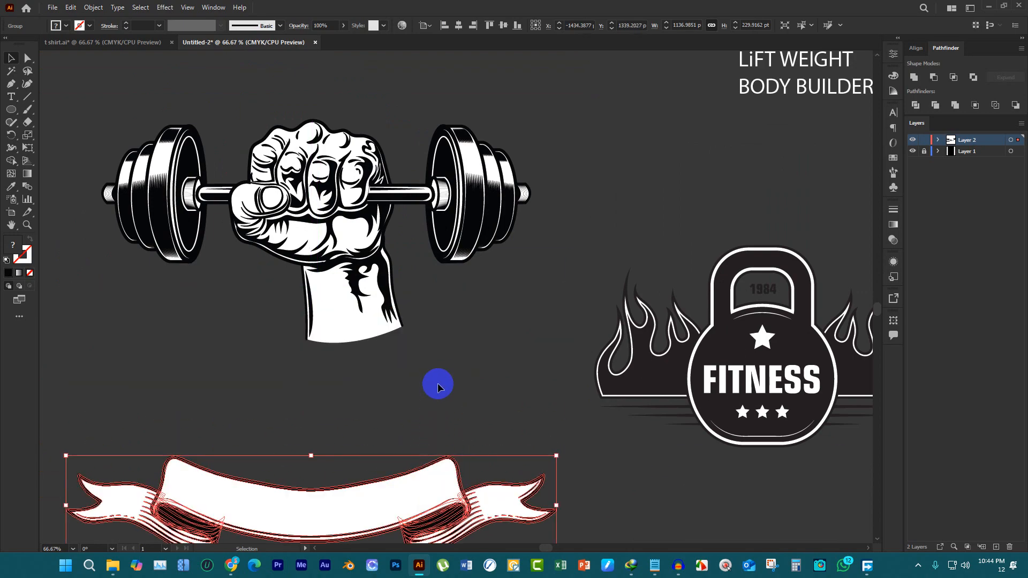
{"action": "left_click", "coordinate": [438, 363]}
Group the fist and dumbbell pieces into one object
{"action": "scroll", "coordinate": [323, 218], "scroll_direction": "down", "scroll_amount": 2}
{"action": "left_click_drag", "start_coordinate": [199, 140], "coordinate": [433, 271]}
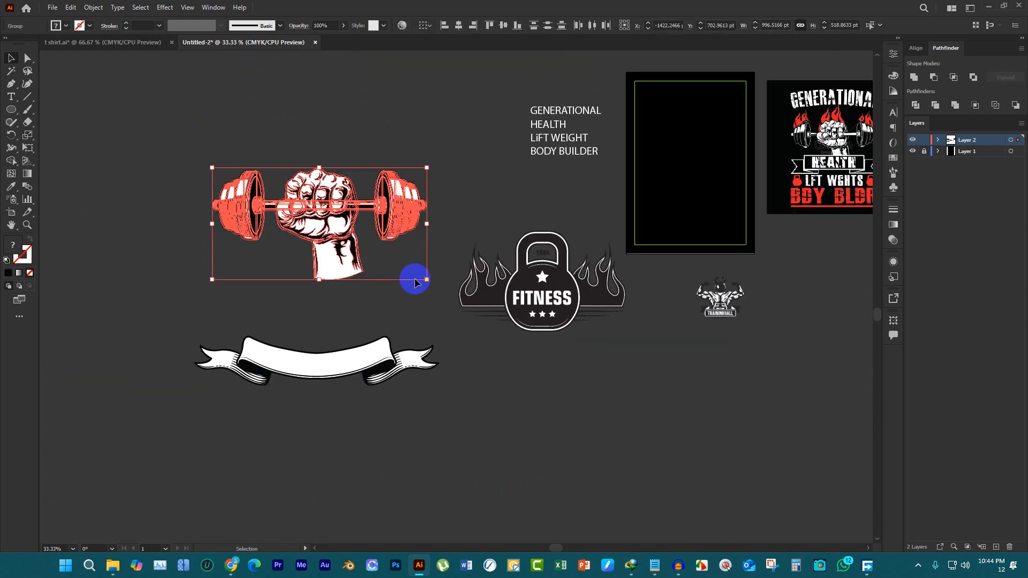
{"action": "key", "text": "ctrl+g"}
Ungroup the flaming kettlebell FITNESS emblem
{"action": "left_click_drag", "start_coordinate": [522, 315], "coordinate": [524, 315]}
{"action": "right_click", "coordinate": [526, 305]}
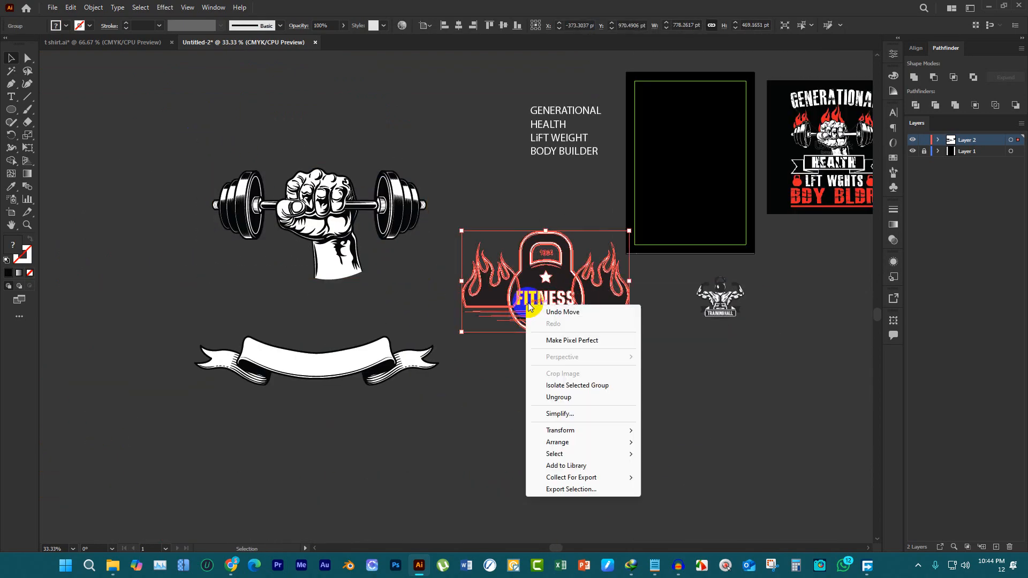
{"action": "left_click", "coordinate": [563, 397]}
{"action": "left_click", "coordinate": [616, 328]}
{"action": "scroll", "coordinate": [605, 314], "scroll_direction": "up", "scroll_amount": 2}
{"action": "left_click_drag", "start_coordinate": [590, 278], "coordinate": [555, 484]}
{"action": "key", "text": "ctrl+z"}
{"action": "left_click_drag", "start_coordinate": [600, 276], "coordinate": [599, 423]}
{"action": "key", "text": "ctrl+z"}
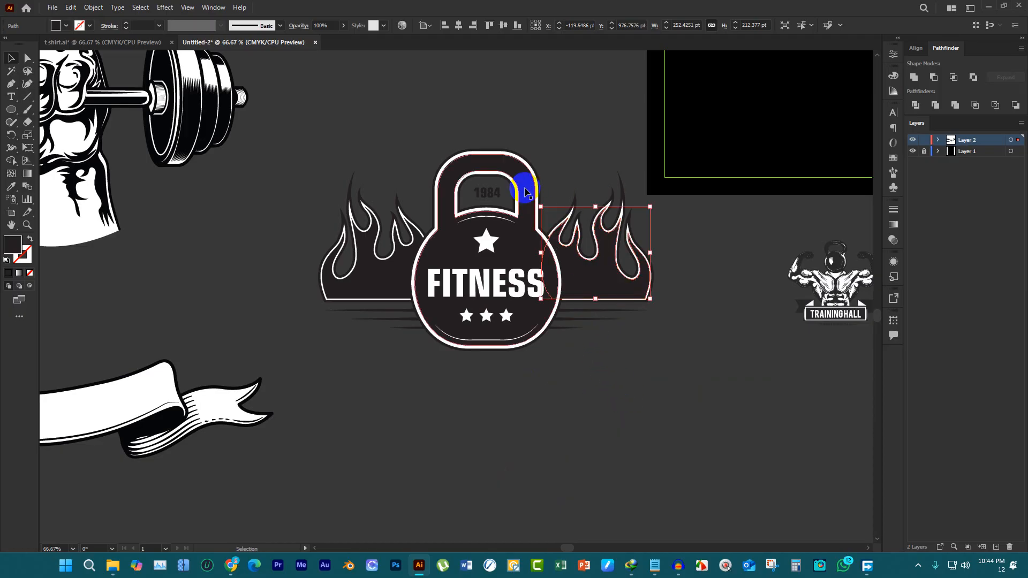
Delete the kettlebell shapes and the 1984 text from between the two flames
{"action": "left_click", "coordinate": [520, 182]}
{"action": "key", "text": "Delete"}
{"action": "left_click", "coordinate": [514, 250]}
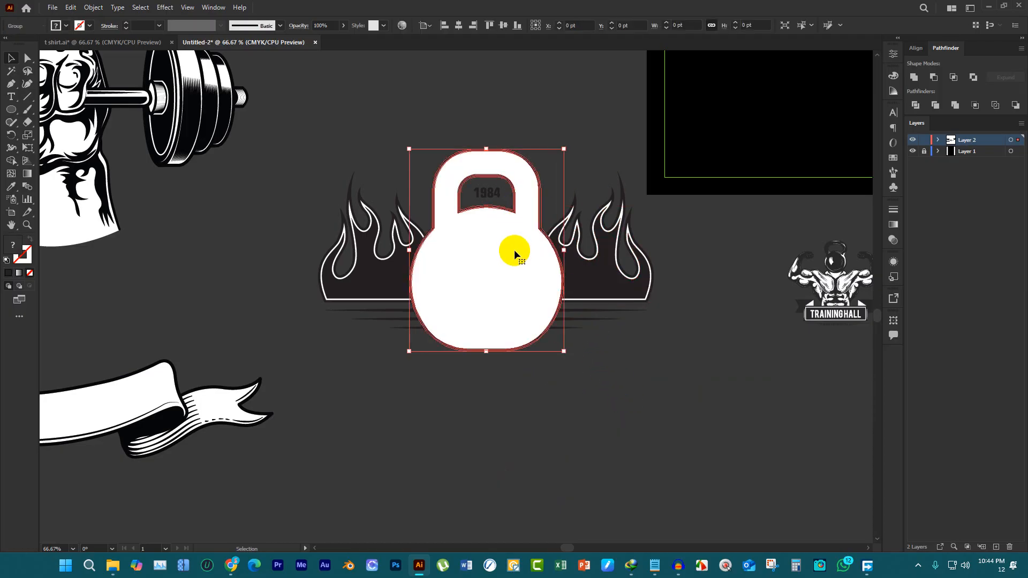
{"action": "key", "text": "Delete"}
{"action": "left_click", "coordinate": [487, 191]}
{"action": "key", "text": "Delete"}
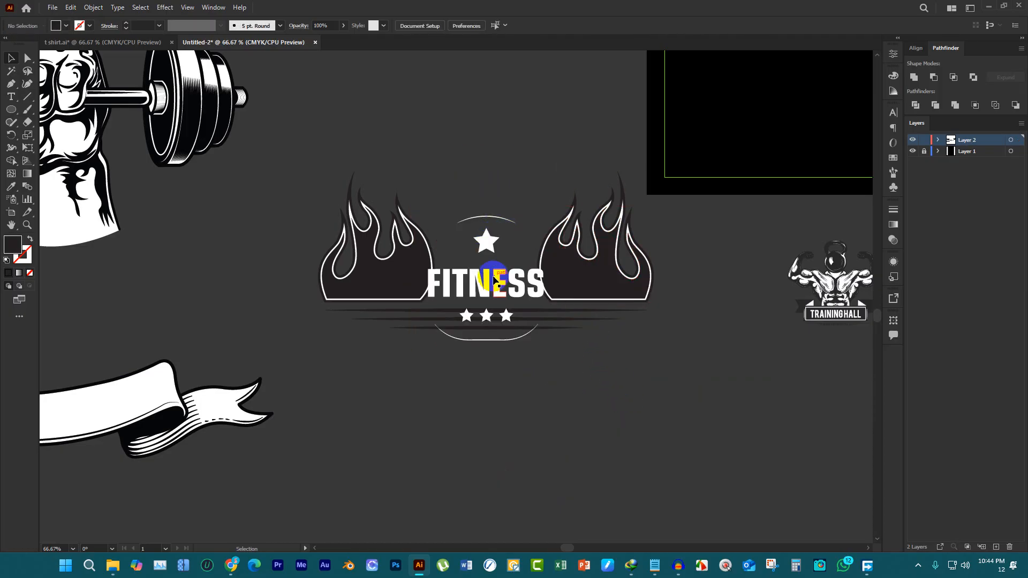
Delete the FITNESS lettering, the large star and the thin kettlebell arcs
{"action": "left_click", "coordinate": [493, 277]}
{"action": "key", "text": "Delete"}
{"action": "left_click", "coordinate": [487, 240]}
{"action": "key", "text": "Delete"}
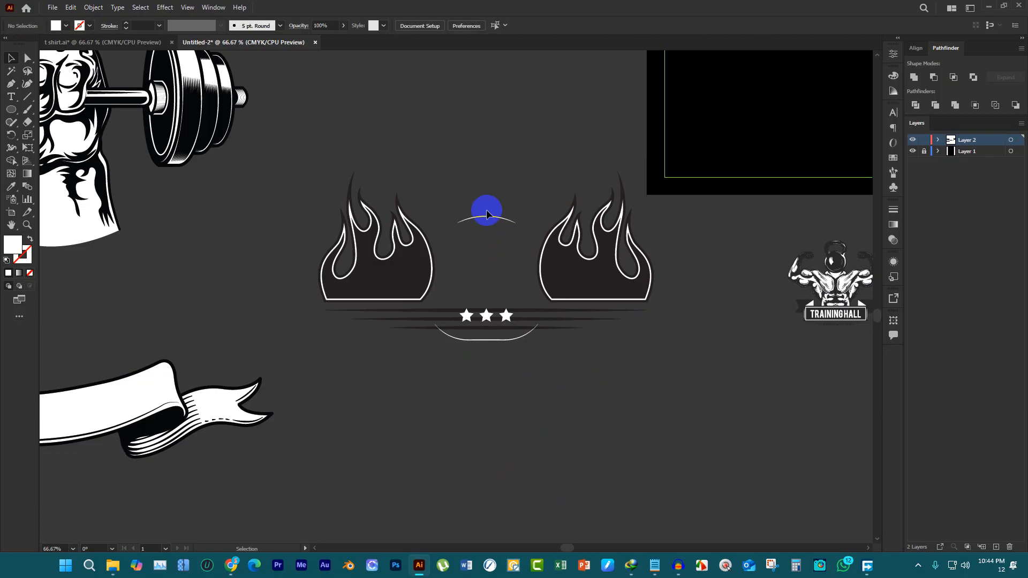
{"action": "left_click", "coordinate": [490, 221]}
{"action": "key", "text": "Delete"}
Group the three small stars and move them up off the tapered lines, between the two flames
{"action": "left_click_drag", "start_coordinate": [505, 314], "coordinate": [518, 195]}
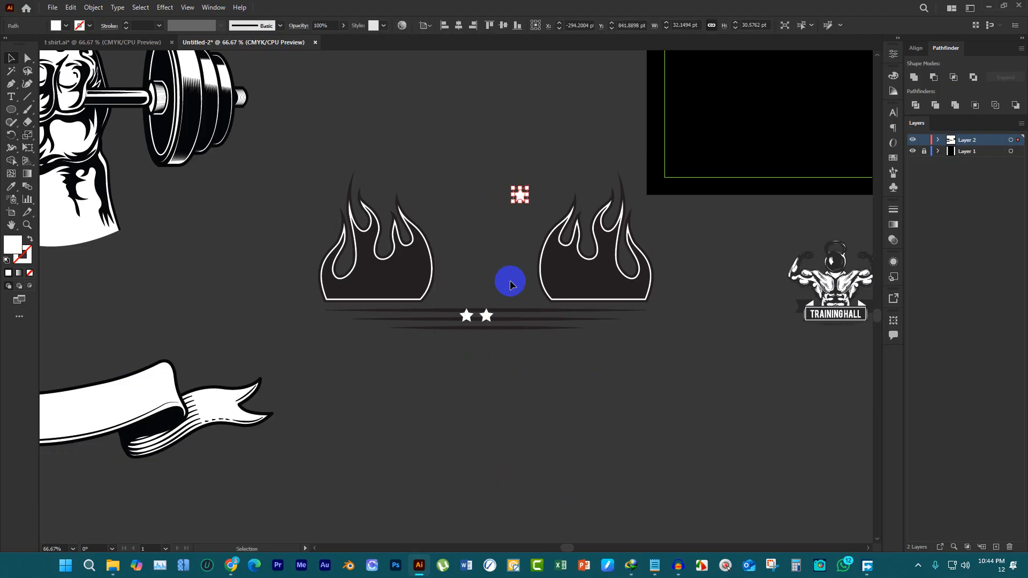
{"action": "key", "text": "ctrl+z"}
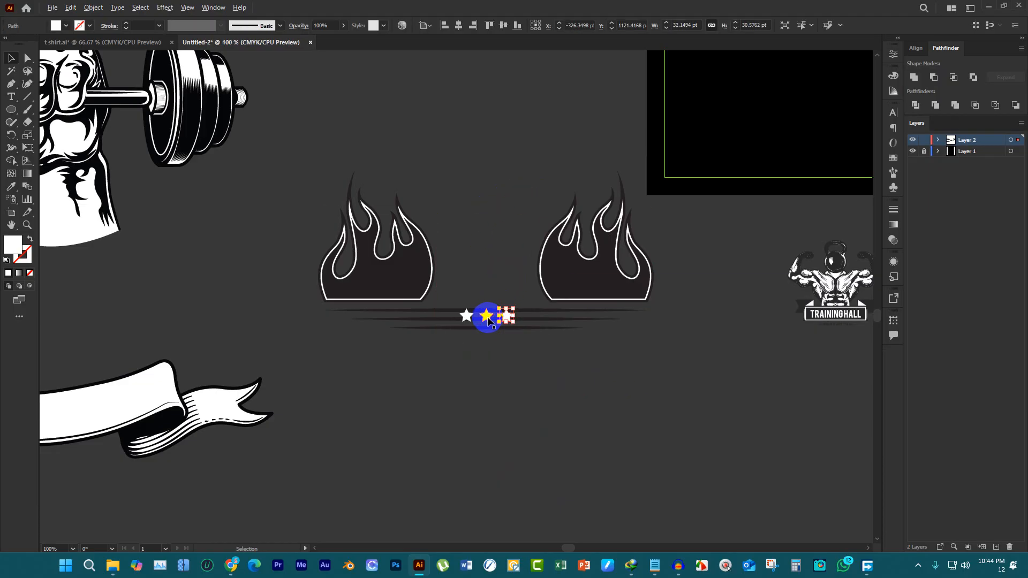
{"action": "scroll", "coordinate": [487, 318], "scroll_direction": "up", "scroll_amount": 2}
{"action": "left_click", "coordinate": [486, 318], "text": "shift"}
{"action": "left_click", "coordinate": [447, 322], "text": "shift"}
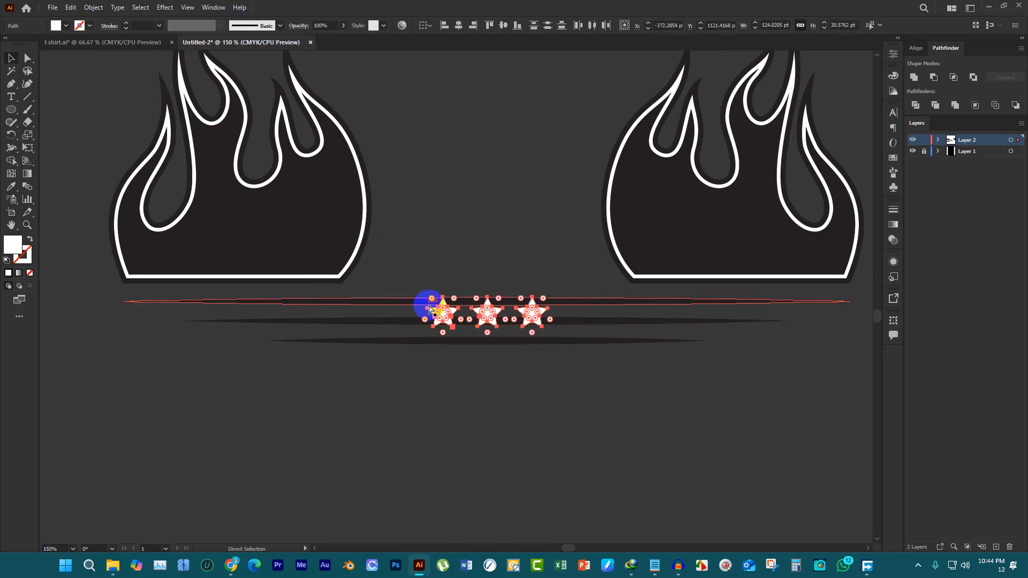
{"action": "key", "text": "ctrl+g"}
{"action": "left_click_drag", "start_coordinate": [484, 307], "coordinate": [484, 237]}
{"action": "left_click_drag", "start_coordinate": [493, 264], "coordinate": [523, 397]}
{"action": "left_click", "coordinate": [407, 405]}
{"action": "scroll", "coordinate": [441, 326], "scroll_direction": "down", "scroll_amount": 1}
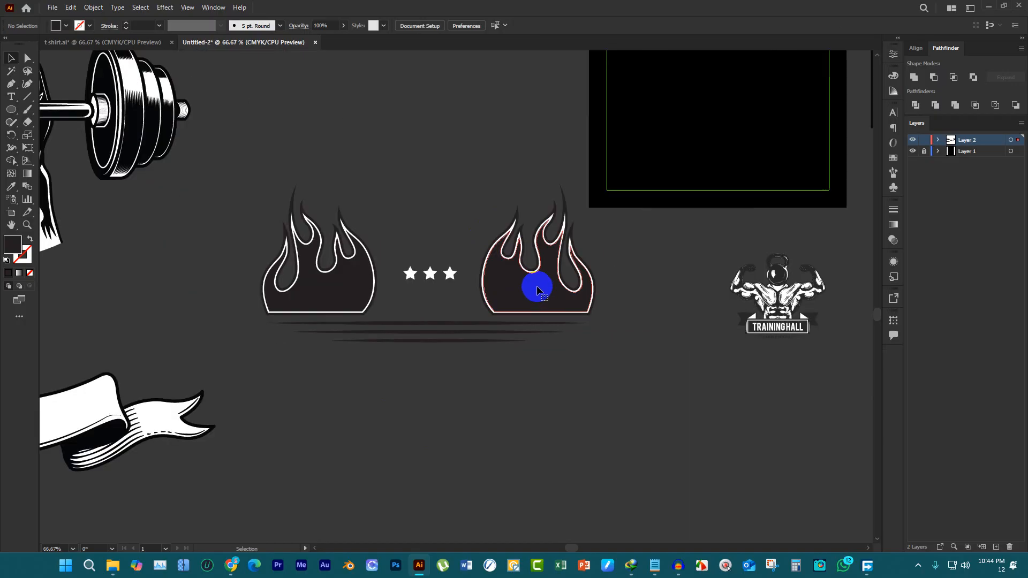
Delete the right-hand flame with its outline, keeping the left flame
{"action": "left_click", "coordinate": [536, 287]}
{"action": "left_click_drag", "start_coordinate": [629, 292], "coordinate": [504, 239]}
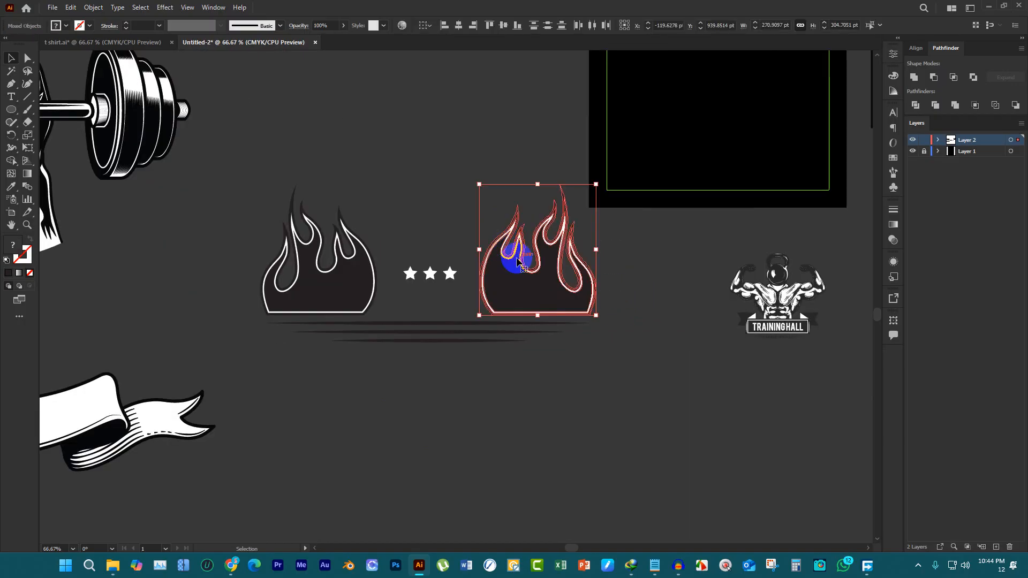
{"action": "key", "text": "Delete"}
Move the TRAINING HALL emblem above the flame and stars and enlarge it to about 275 pt wide
{"action": "left_click_drag", "start_coordinate": [757, 310], "coordinate": [370, 176]}
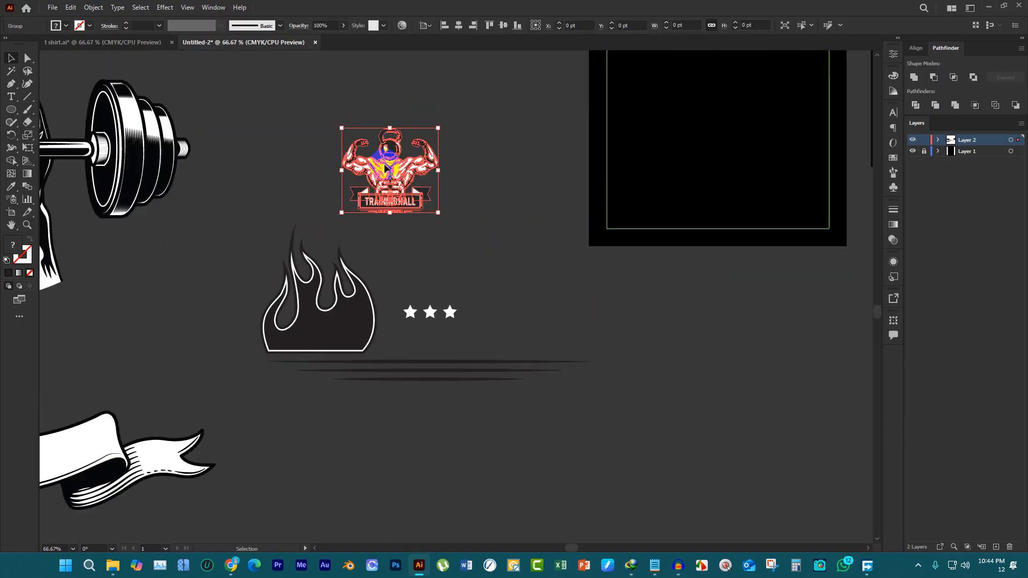
{"action": "key", "text": "ctrl+="}
{"action": "key", "text": "ctrl+="}
{"action": "key", "text": "ctrl+="}
{"action": "left_click_drag", "start_coordinate": [398, 137], "coordinate": [402, 106]}
{"action": "scroll", "coordinate": [439, 198], "scroll_direction": "down", "scroll_amount": 2}
{"action": "left_click_drag", "start_coordinate": [433, 211], "coordinate": [496, 192]}
Ungroup the TRAINING HALL emblem and clear the selection
{"action": "right_click", "coordinate": [492, 192]}
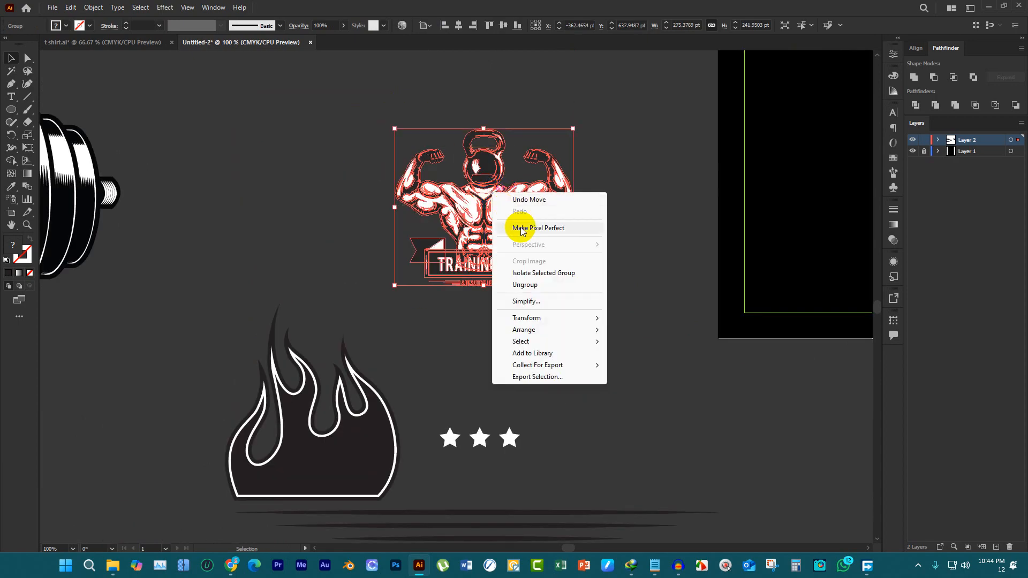
{"action": "left_click", "coordinate": [533, 285]}
{"action": "left_click", "coordinate": [550, 278]}
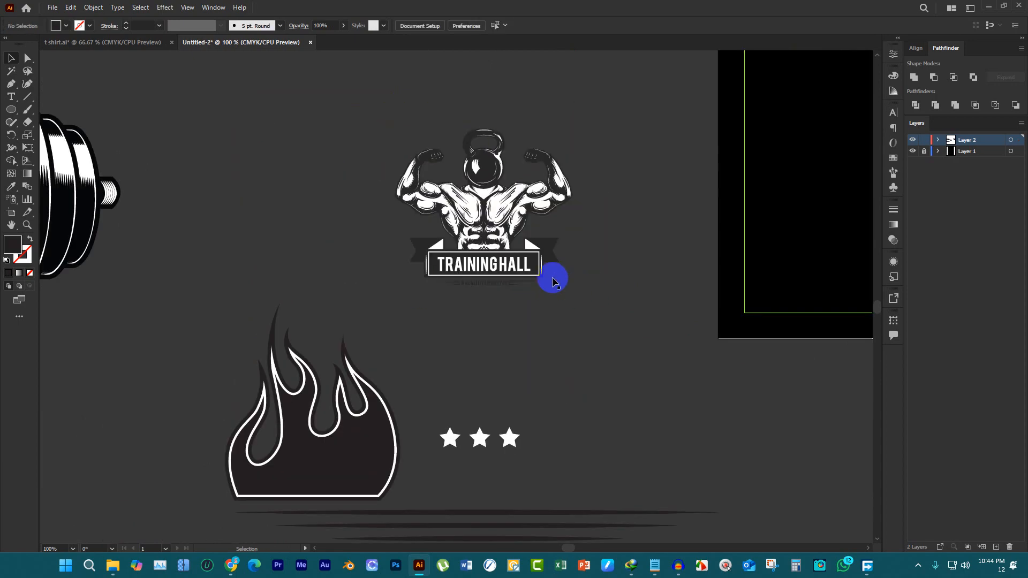
Delete the ribbon, the TRAINING HALL lettering and the small caption beneath it from the emblem
{"action": "left_click", "coordinate": [544, 274]}
{"action": "key", "text": "Delete"}
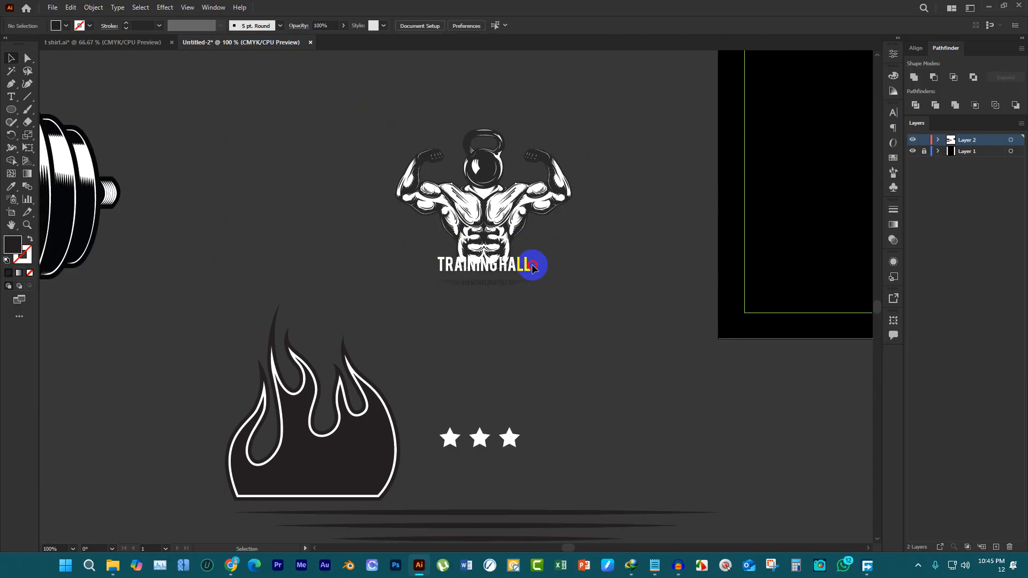
{"action": "left_click", "coordinate": [524, 265]}
{"action": "key", "text": "Delete"}
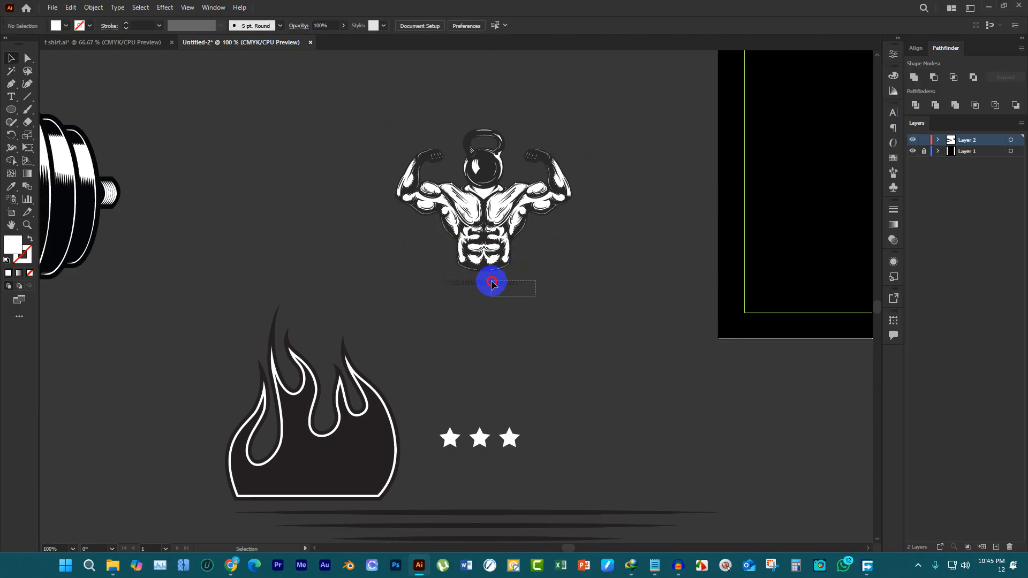
{"action": "scroll", "coordinate": [535, 294], "scroll_direction": "up", "scroll_amount": 2}
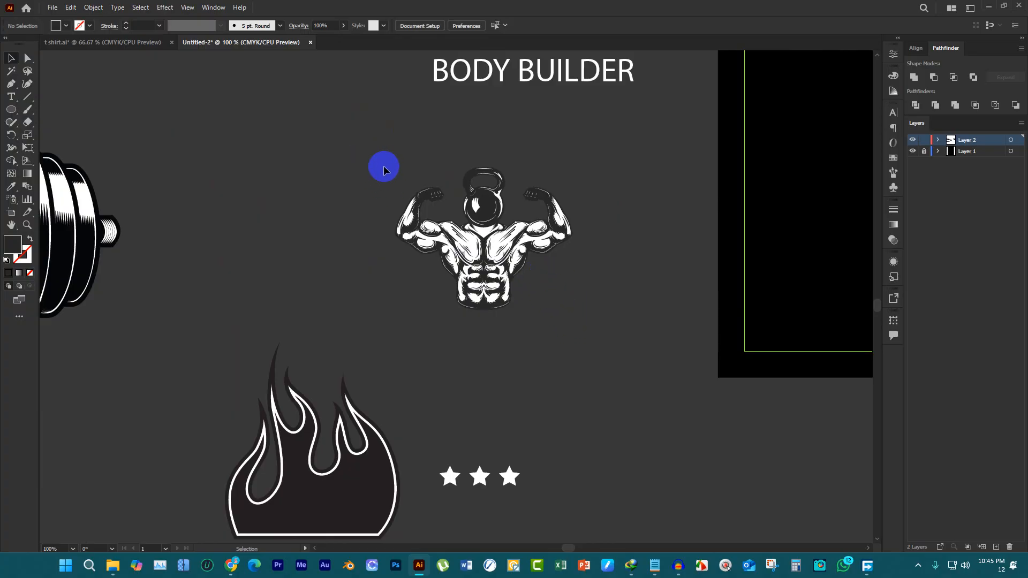
Group the remaining kettlebell-headed muscle figure and move it onto the black artboard
{"action": "scroll", "coordinate": [384, 170], "scroll_direction": "down", "scroll_amount": 2}
{"action": "left_click_drag", "start_coordinate": [410, 172], "coordinate": [531, 262]}
{"action": "scroll", "coordinate": [230, 223], "scroll_direction": "down", "scroll_amount": 1}
{"action": "left_click", "coordinate": [212, 223]}
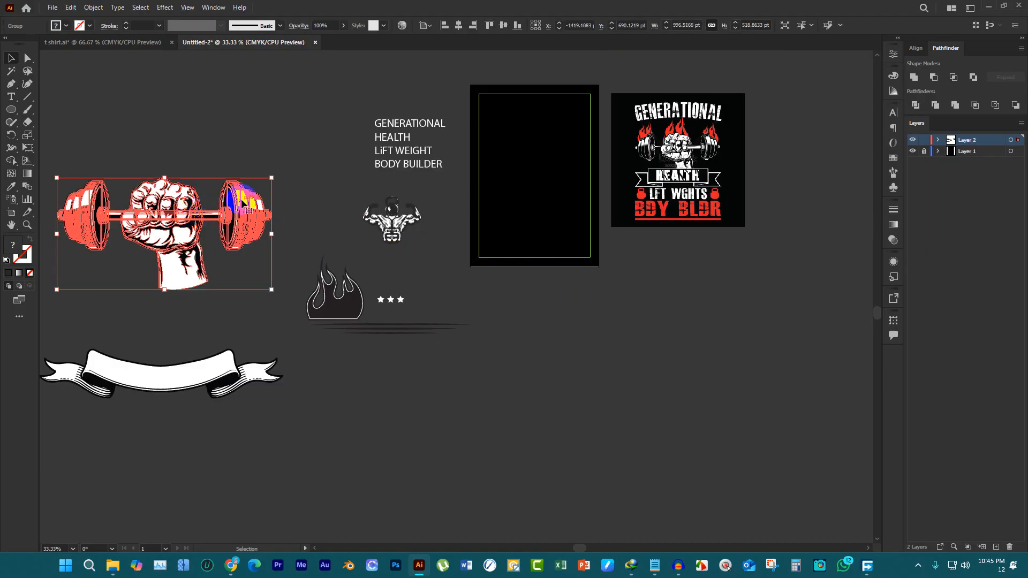
{"action": "left_click", "coordinate": [419, 250]}
{"action": "left_click", "coordinate": [398, 228]}
{"action": "key", "text": "ctrl+c"}
{"action": "left_click", "coordinate": [393, 222]}
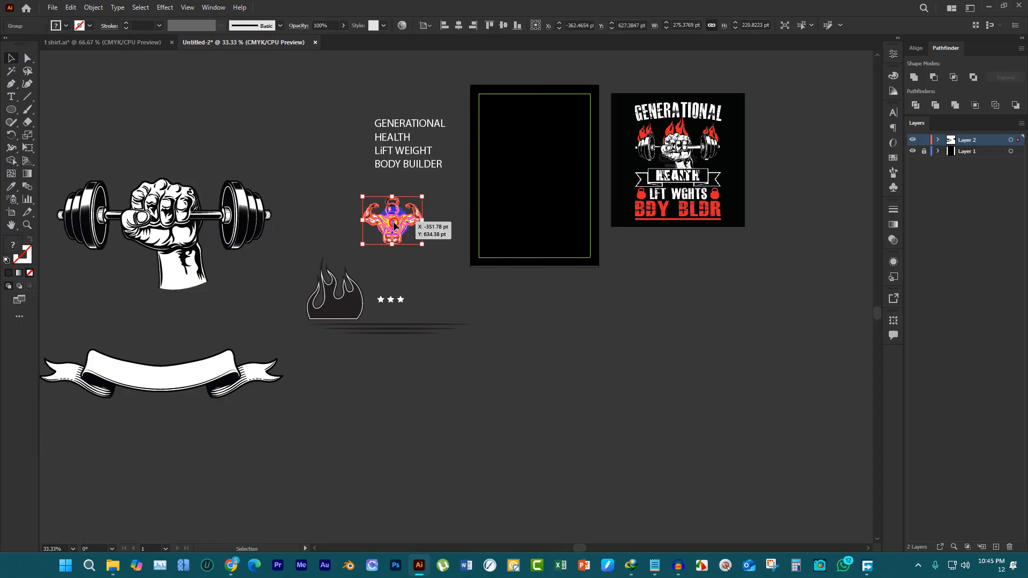
{"action": "left_click_drag", "start_coordinate": [394, 221], "coordinate": [526, 155]}
Center the muscle figure horizontally and vertically on the artboard and clear the selection
{"action": "scroll", "coordinate": [529, 157], "scroll_direction": "up", "scroll_amount": 3}
{"action": "scroll", "coordinate": [532, 157], "scroll_direction": "up", "scroll_amount": 1}
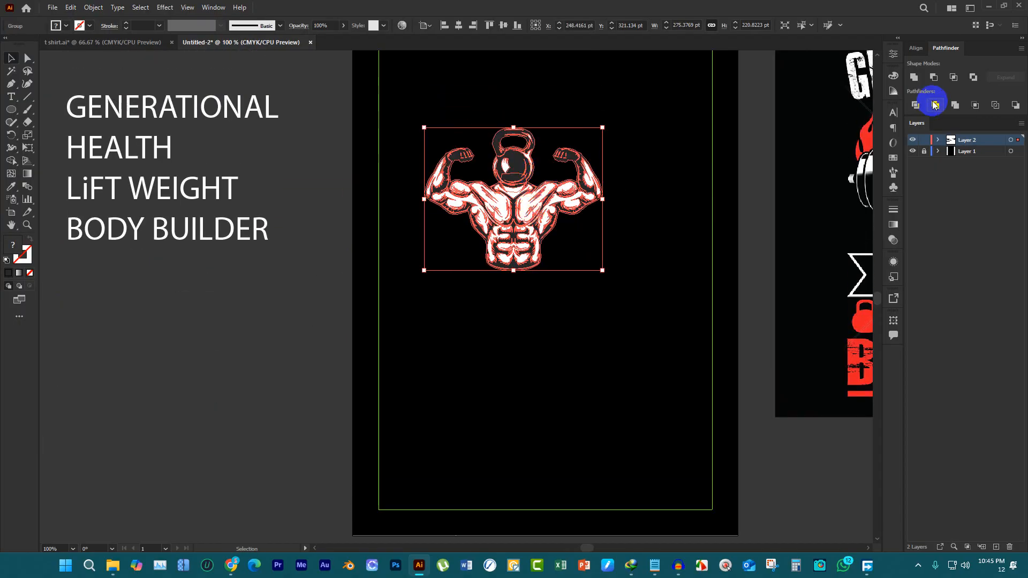
{"action": "left_click", "coordinate": [924, 52]}
{"action": "left_click", "coordinate": [1015, 141]}
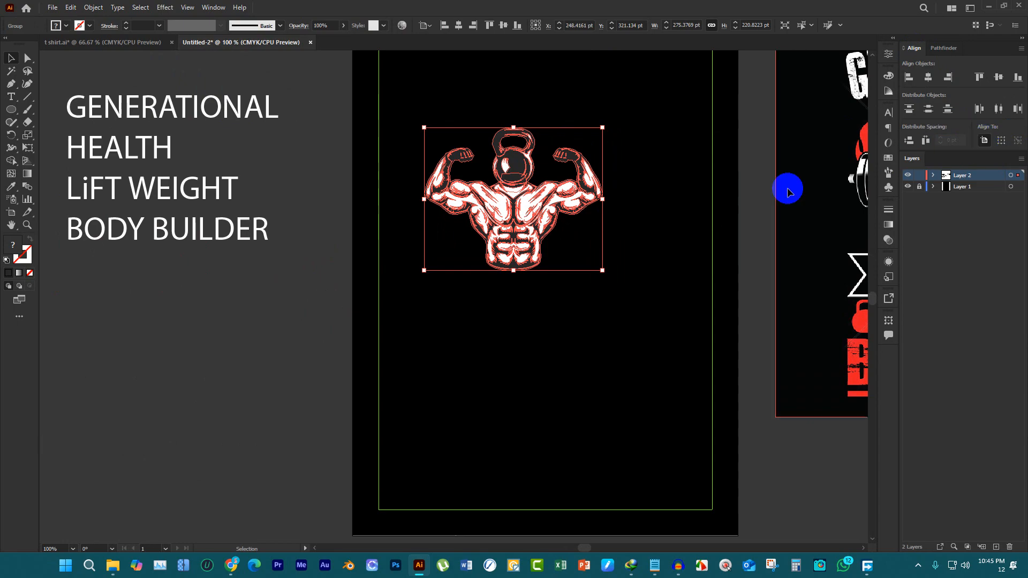
{"action": "left_click", "coordinate": [927, 81]}
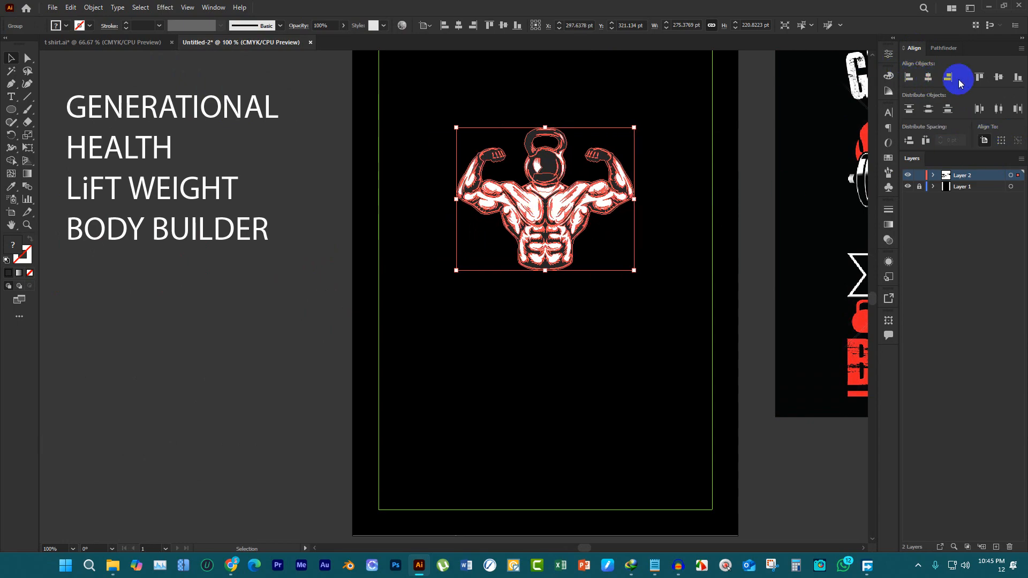
{"action": "left_click", "coordinate": [995, 81]}
{"action": "scroll", "coordinate": [681, 220], "scroll_direction": "up", "scroll_amount": 4}
{"action": "left_click", "coordinate": [533, 198]}
{"action": "scroll", "coordinate": [535, 198], "scroll_direction": "down", "scroll_amount": 2}
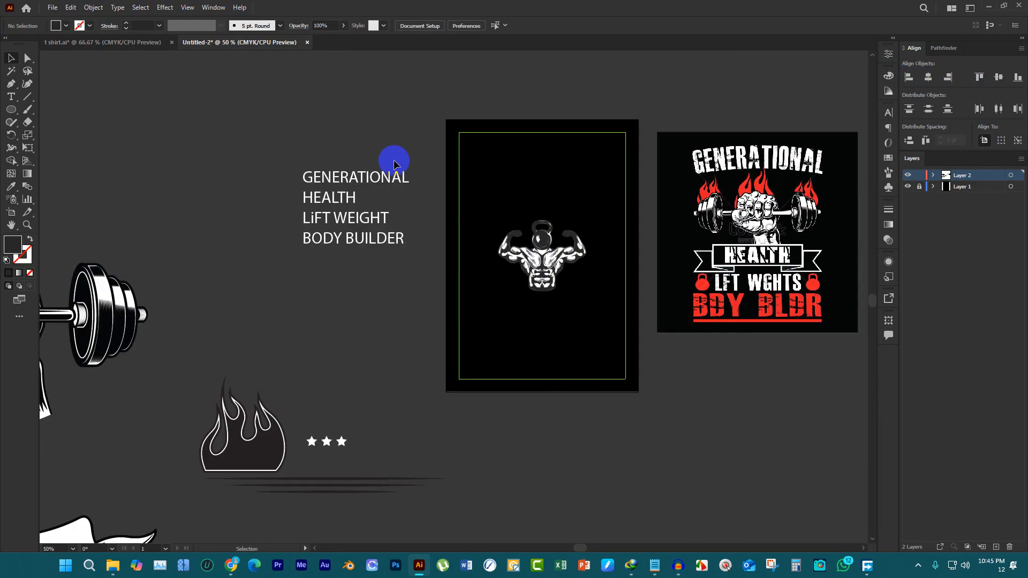
Ungroup the muscle figure on the artboard and clear the selection
{"action": "scroll", "coordinate": [598, 261], "scroll_direction": "up", "scroll_amount": 2}
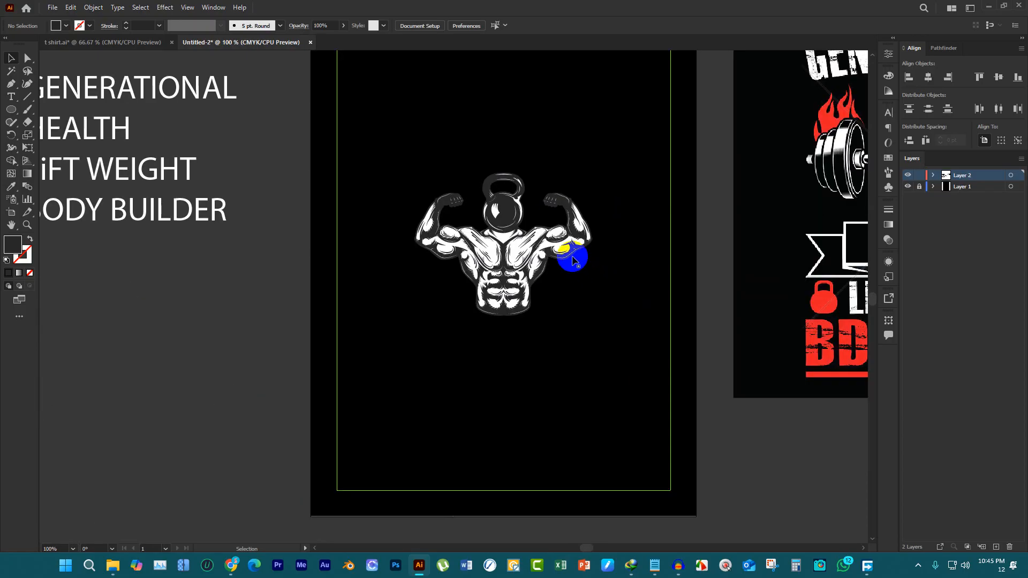
{"action": "right_click", "coordinate": [538, 242]}
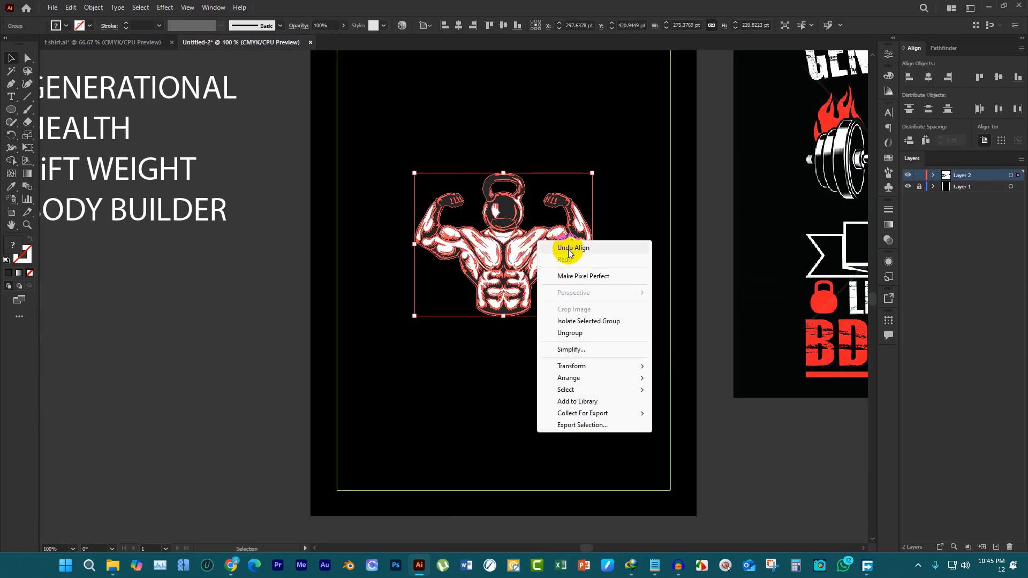
{"action": "left_click", "coordinate": [593, 336]}
{"action": "left_click", "coordinate": [632, 329]}
Lock the lettering and all source vectors beside the artboard, leaving the muscle figure editable
{"action": "scroll", "coordinate": [541, 284], "scroll_direction": "up", "scroll_amount": 1}
{"action": "scroll", "coordinate": [530, 316], "scroll_direction": "down", "scroll_amount": 2}
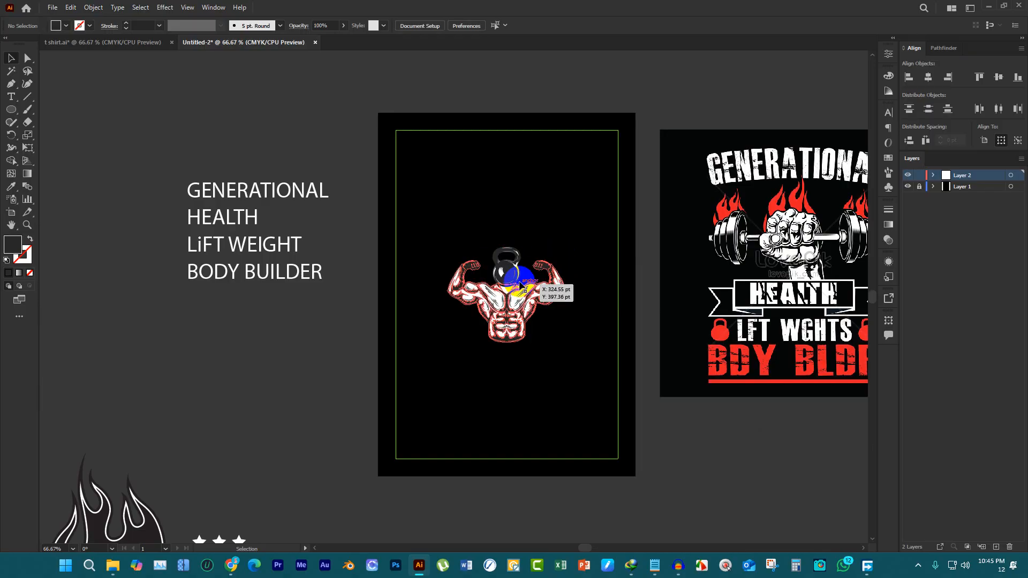
{"action": "scroll", "coordinate": [530, 257], "scroll_direction": "down", "scroll_amount": 1}
{"action": "scroll", "coordinate": [527, 246], "scroll_direction": "down", "scroll_amount": 1}
{"action": "scroll", "coordinate": [508, 249], "scroll_direction": "up", "scroll_amount": 1}
{"action": "scroll", "coordinate": [508, 243], "scroll_direction": "up", "scroll_amount": 2}
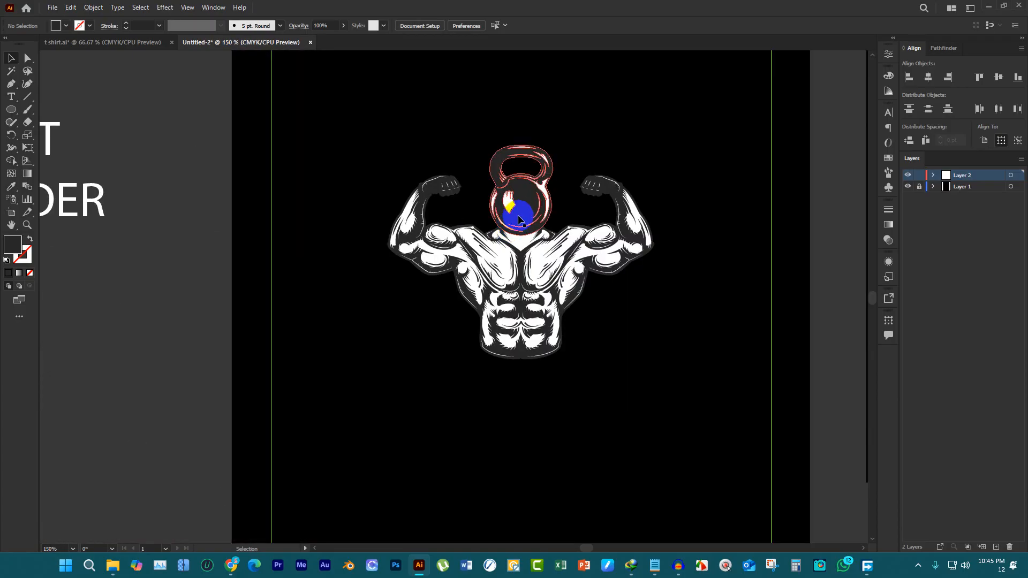
{"action": "scroll", "coordinate": [461, 234], "scroll_direction": "down", "scroll_amount": 3}
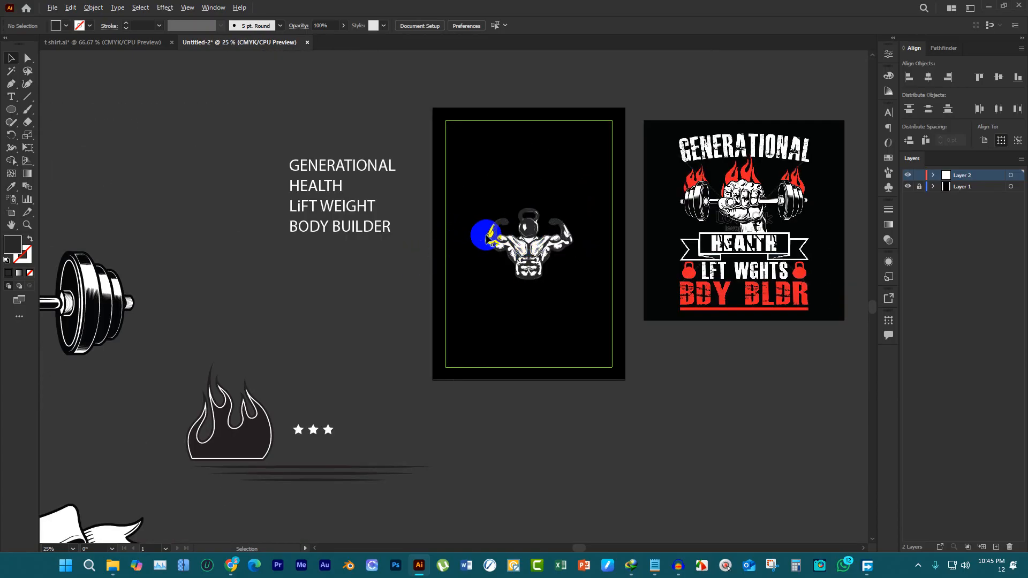
{"action": "scroll", "coordinate": [487, 236], "scroll_direction": "down", "scroll_amount": 1}
{"action": "left_click_drag", "start_coordinate": [91, 179], "coordinate": [414, 474]}
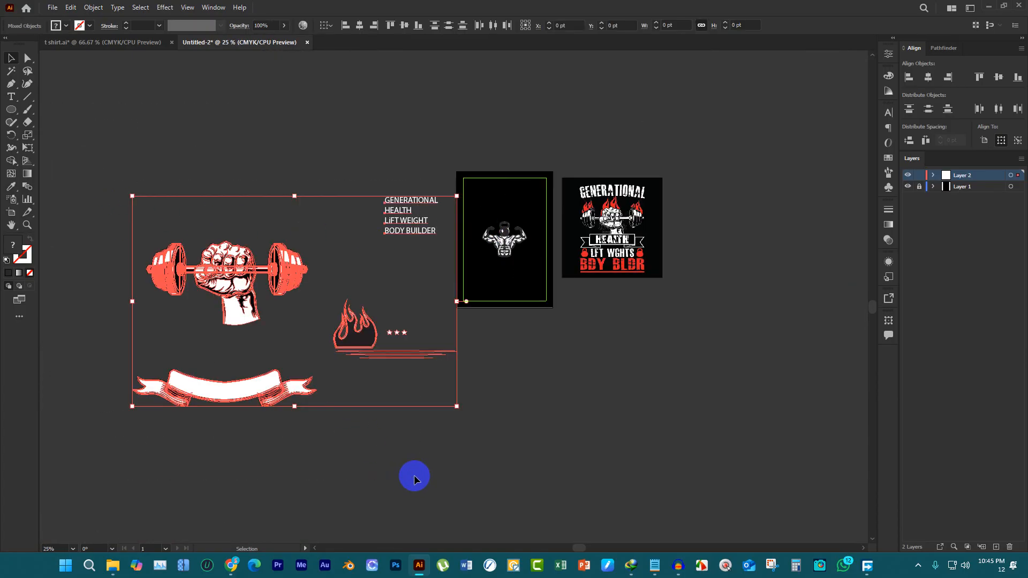
{"action": "key", "text": "a"}
{"action": "left_click", "coordinate": [404, 456]}
{"action": "key", "text": "v"}
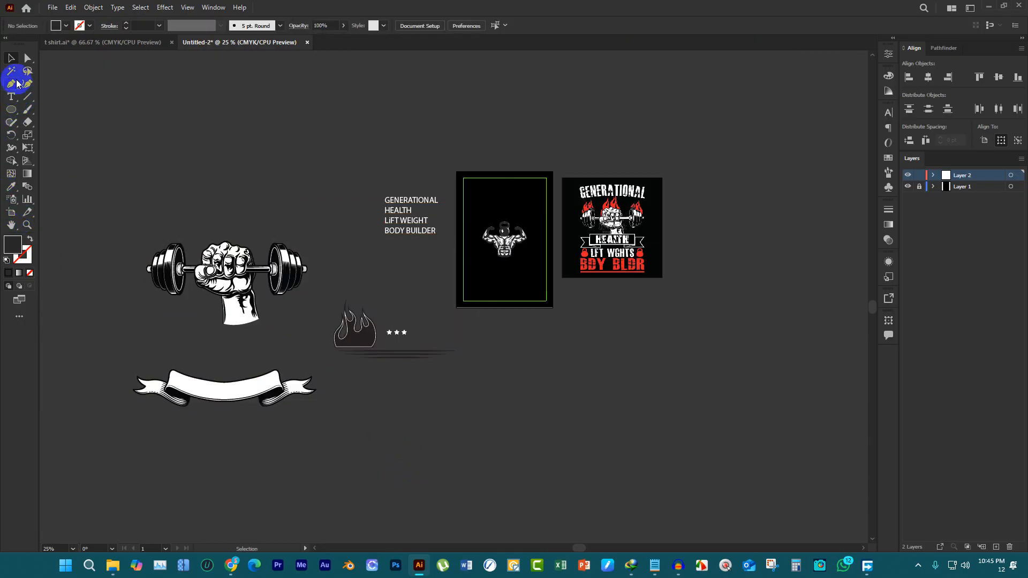
Try filling all dark areas of the muscle figure with red, selecting them by color with the Magic Wand
{"action": "scroll", "coordinate": [485, 230], "scroll_direction": "up", "scroll_amount": 4}
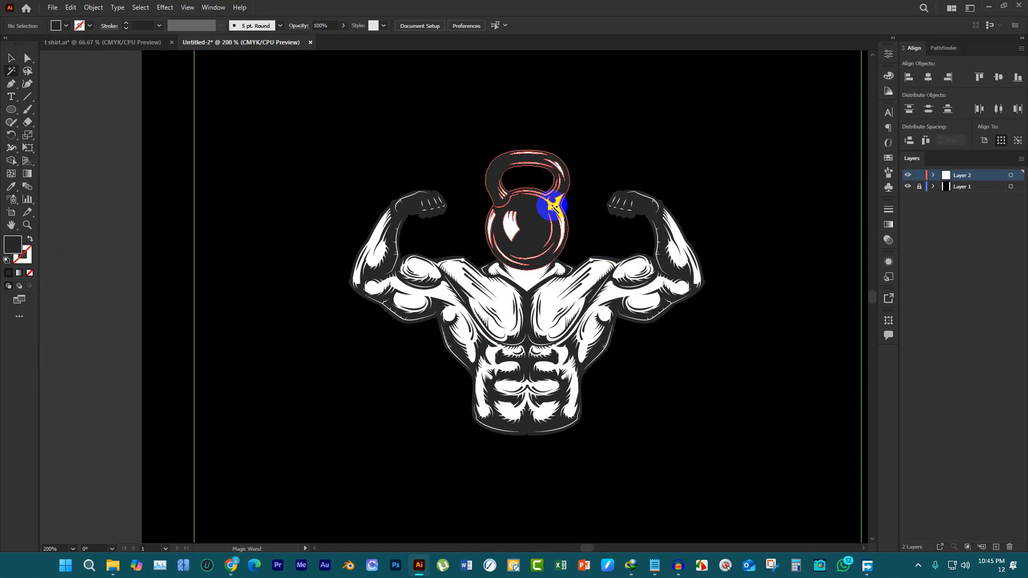
{"action": "left_click", "coordinate": [540, 205]}
{"action": "left_click", "coordinate": [61, 25]}
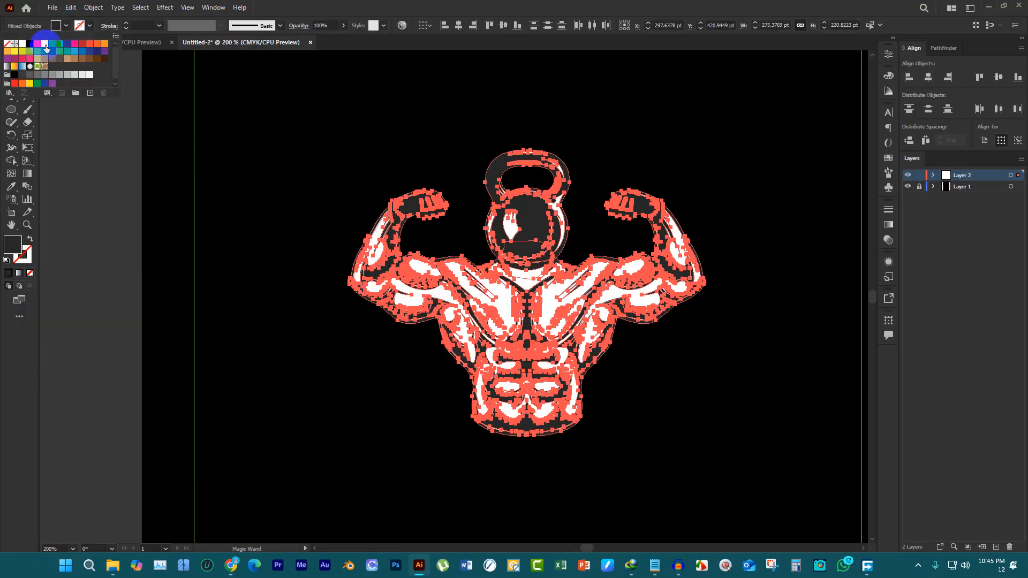
{"action": "left_click", "coordinate": [37, 47]}
{"action": "left_click", "coordinate": [246, 141]}
{"action": "scroll", "coordinate": [342, 195], "scroll_direction": "down", "scroll_amount": 3}
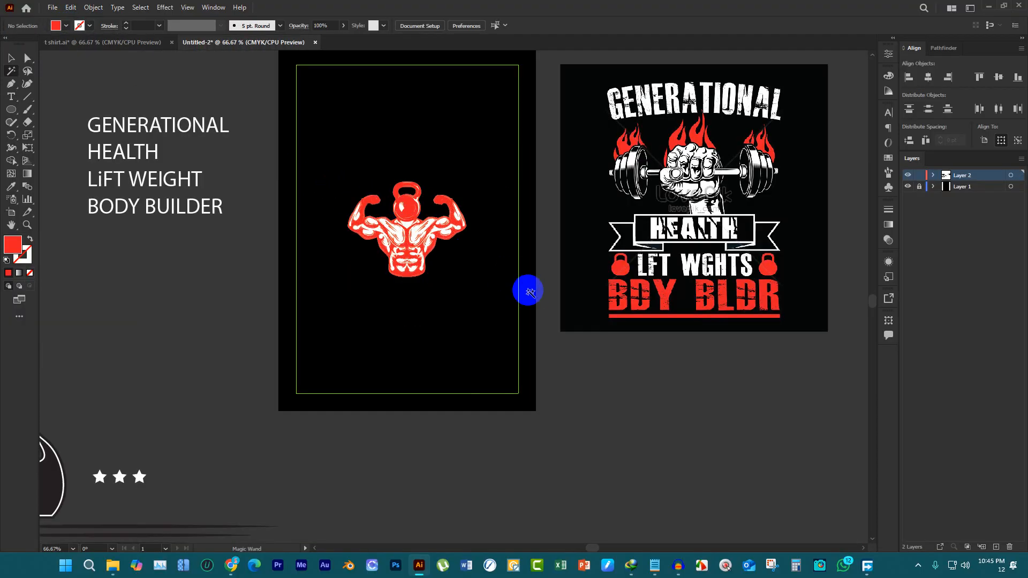
Undo the red fill on the muscle figure and clear the selection
{"action": "left_click", "coordinate": [522, 275]}
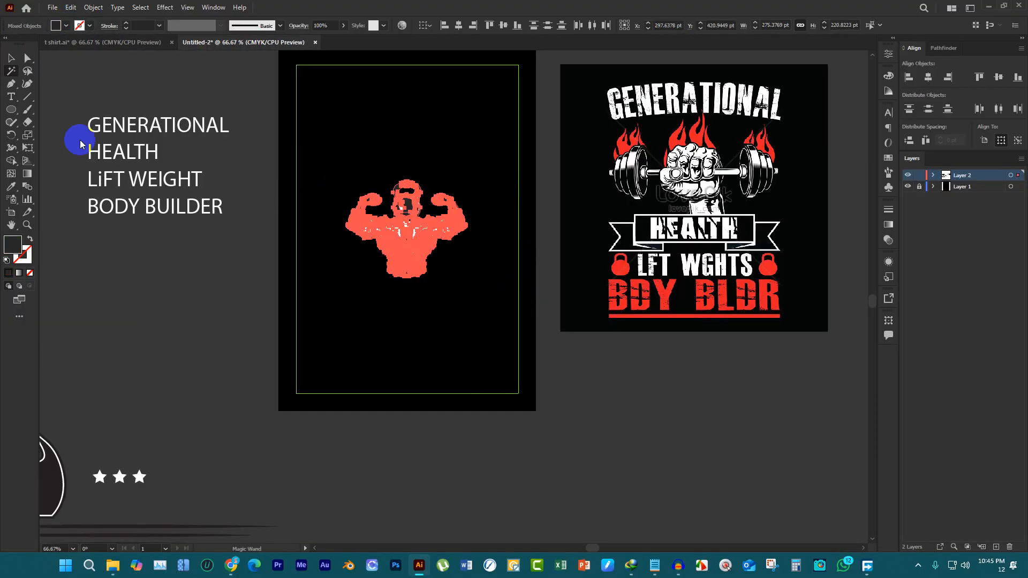
{"action": "left_click", "coordinate": [11, 63]}
{"action": "left_click", "coordinate": [337, 116]}
{"action": "scroll", "coordinate": [375, 145], "scroll_direction": "up", "scroll_amount": 2}
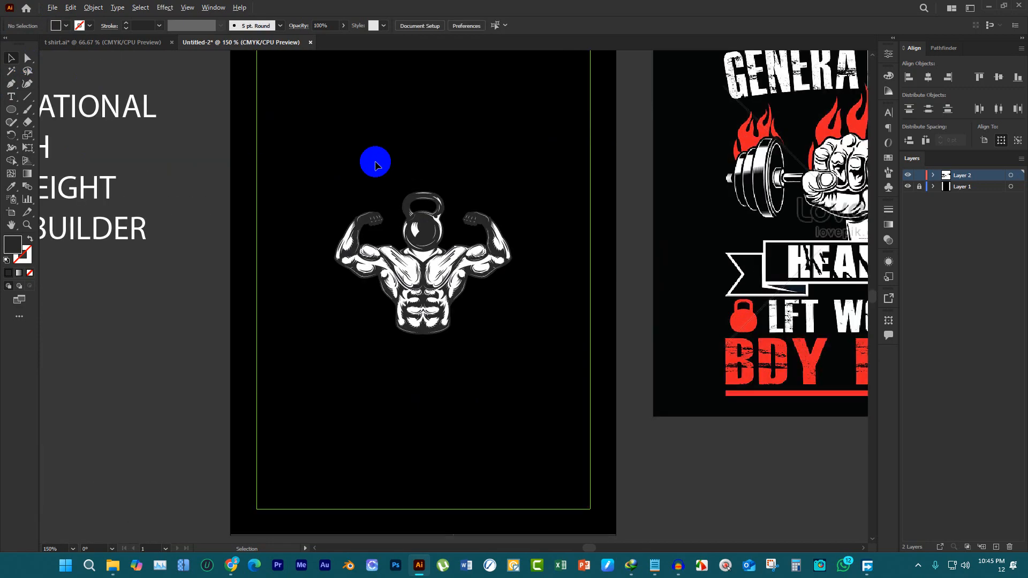
{"action": "scroll", "coordinate": [455, 249], "scroll_direction": "down", "scroll_amount": 1}
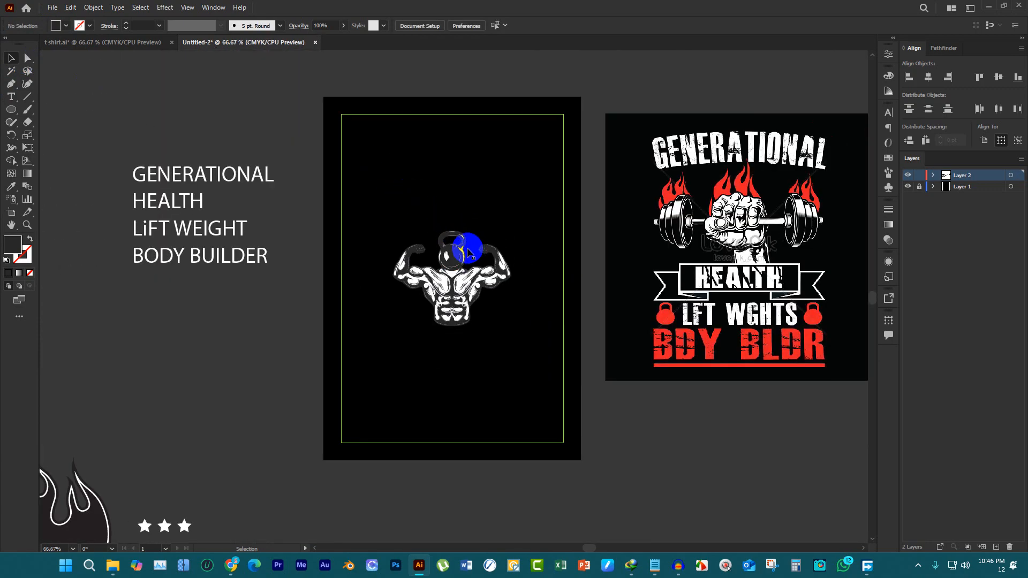
Ungroup the kettlebell head into its dark shape and highlights, then clear the selection
{"action": "scroll", "coordinate": [463, 247], "scroll_direction": "up", "scroll_amount": 2}
{"action": "left_click", "coordinate": [449, 258]}
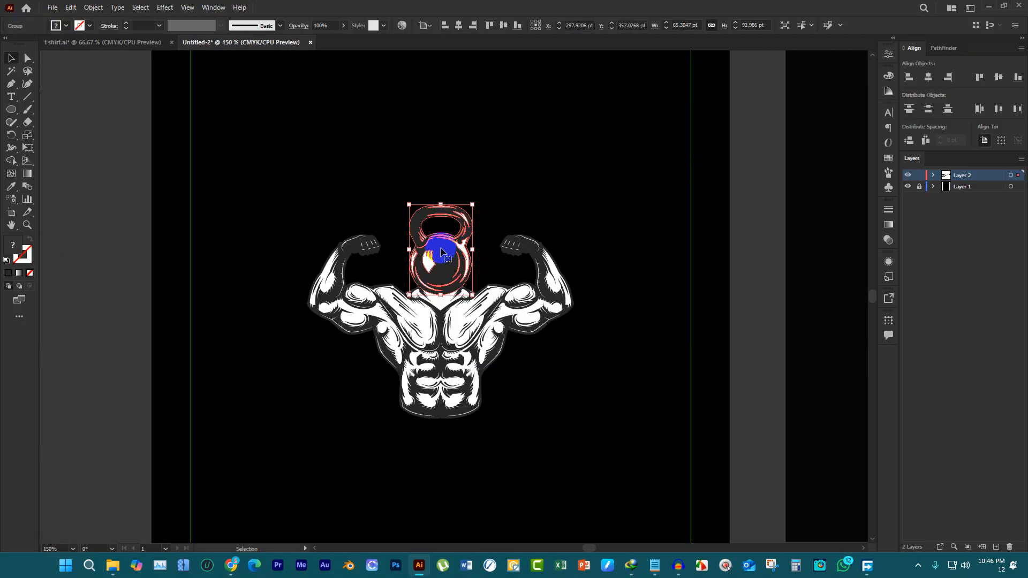
{"action": "scroll", "coordinate": [441, 251], "scroll_direction": "up", "scroll_amount": 2}
{"action": "right_click", "coordinate": [439, 259]}
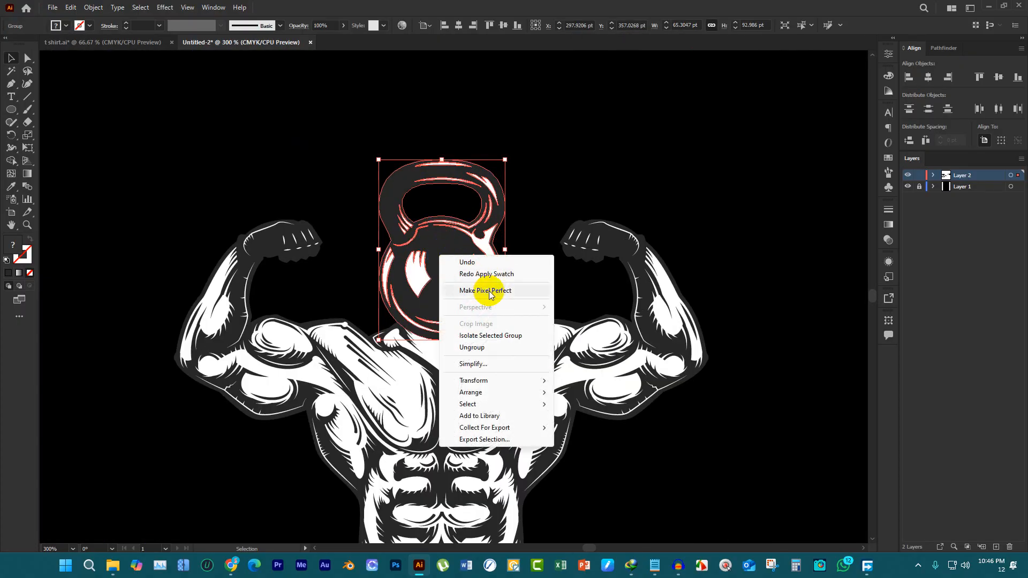
{"action": "left_click", "coordinate": [497, 347]}
{"action": "left_click", "coordinate": [525, 260]}
Try moving the kettlebell's dark shape away from its highlights, and undo the move
{"action": "left_click_drag", "start_coordinate": [447, 254], "coordinate": [481, 243]}
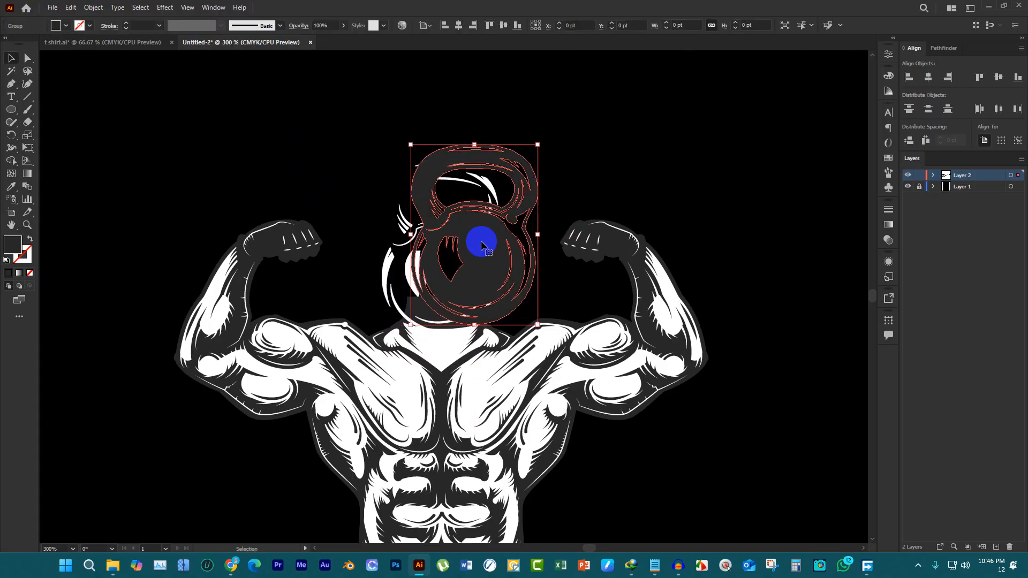
{"action": "key", "text": "ctrl+z"}
{"action": "left_click", "coordinate": [521, 252]}
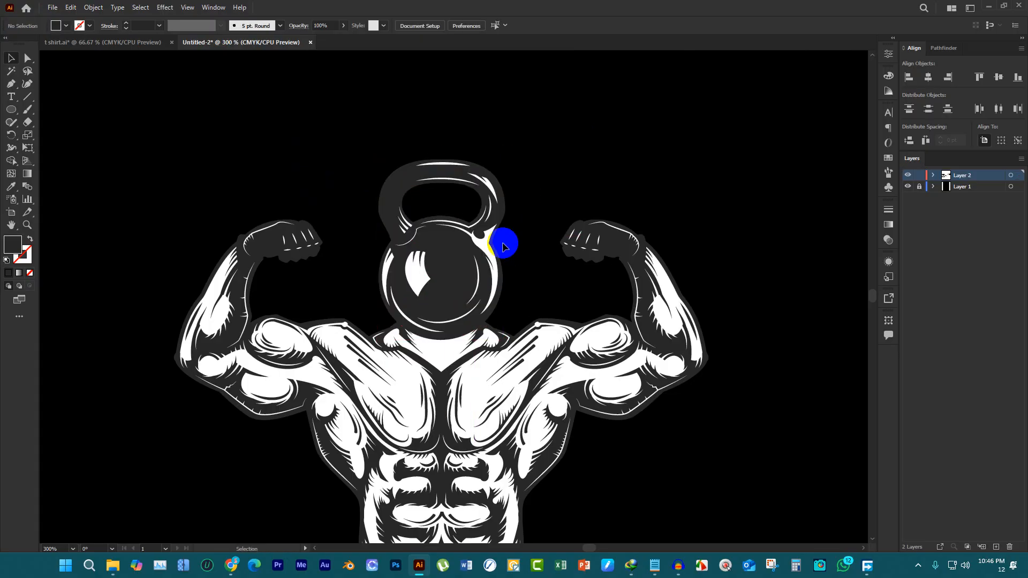
Lock the kettlebell's dark shape and the muscular torso so only the kettlebell highlights stay selectable
{"action": "left_click", "coordinate": [454, 252], "text": "ctrl"}
{"action": "left_click", "coordinate": [502, 275]}
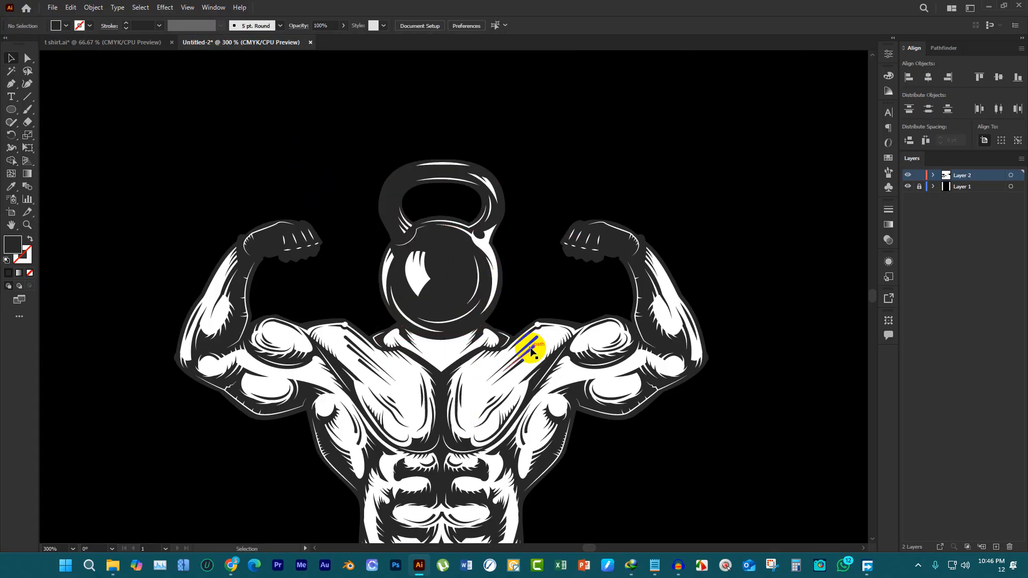
{"action": "left_click", "coordinate": [528, 340]}
{"action": "key", "text": "ctrl+g"}
{"action": "left_click", "coordinate": [526, 318]}
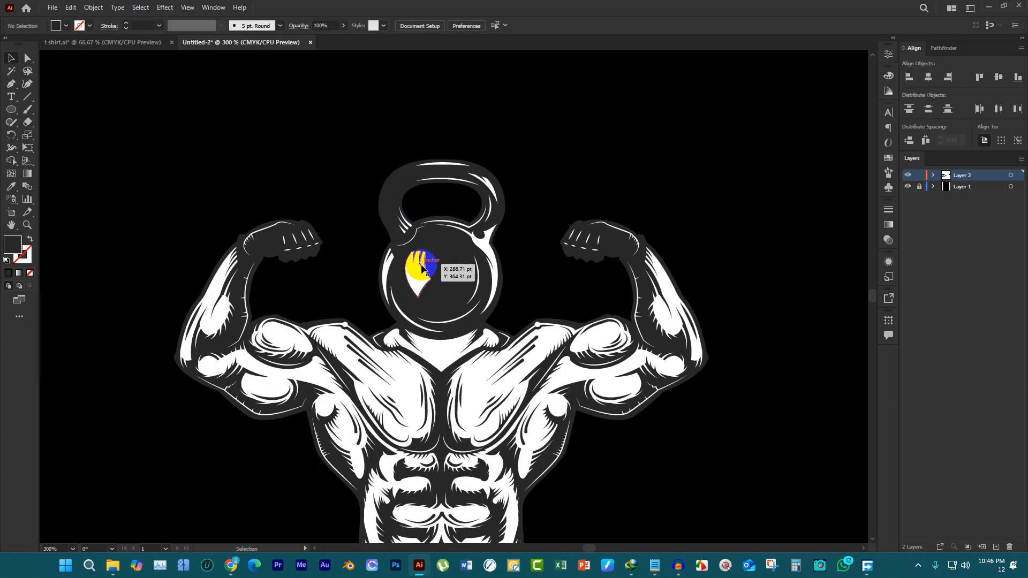
Fill the kettlebell's white highlights with red and clear the selection
{"action": "left_click_drag", "start_coordinate": [361, 136], "coordinate": [514, 335]}
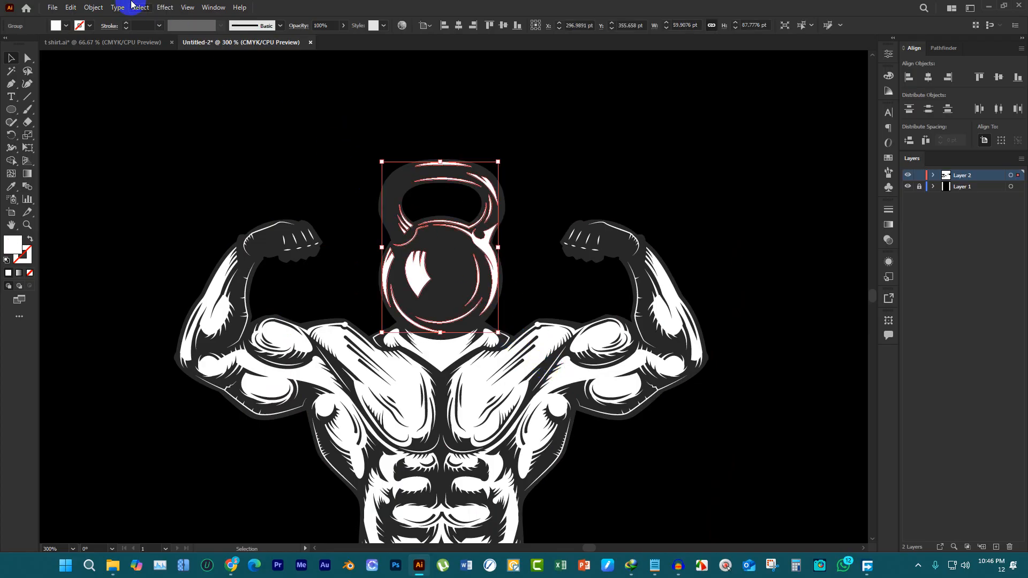
{"action": "left_click", "coordinate": [66, 25]}
{"action": "left_click", "coordinate": [39, 44]}
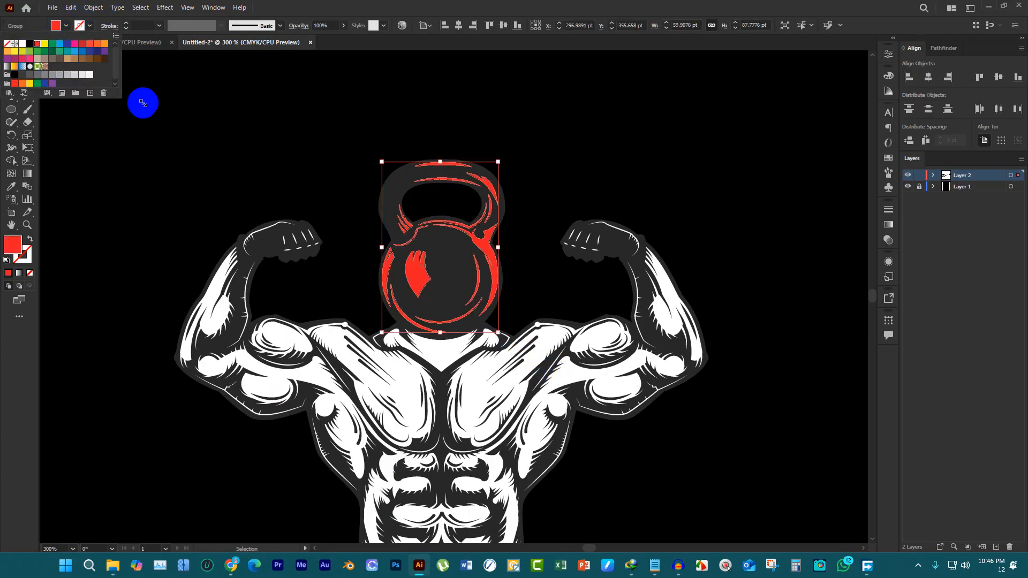
{"action": "left_click", "coordinate": [177, 114]}
{"action": "left_click", "coordinate": [516, 175]}
Unlock all locked objects and clear the selection
{"action": "scroll", "coordinate": [523, 175], "scroll_direction": "down", "scroll_amount": 2}
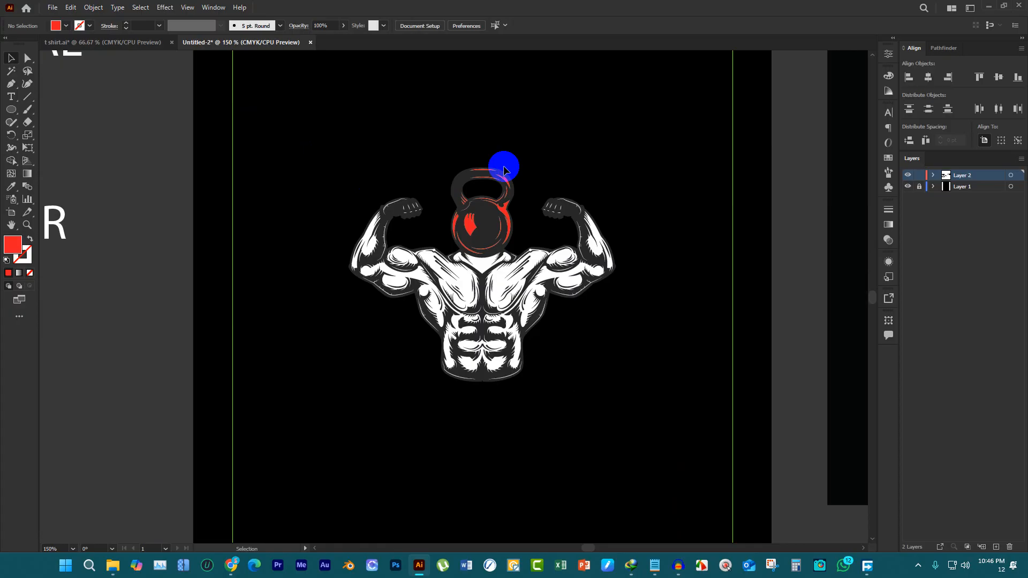
{"action": "scroll", "coordinate": [503, 170], "scroll_direction": "up", "scroll_amount": 2}
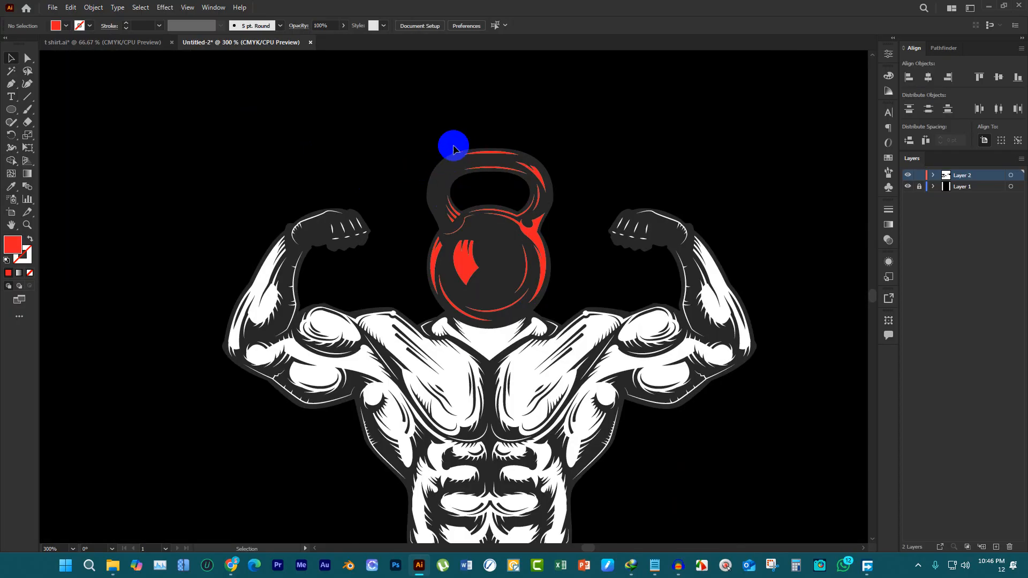
{"action": "left_click", "coordinate": [89, 7]}
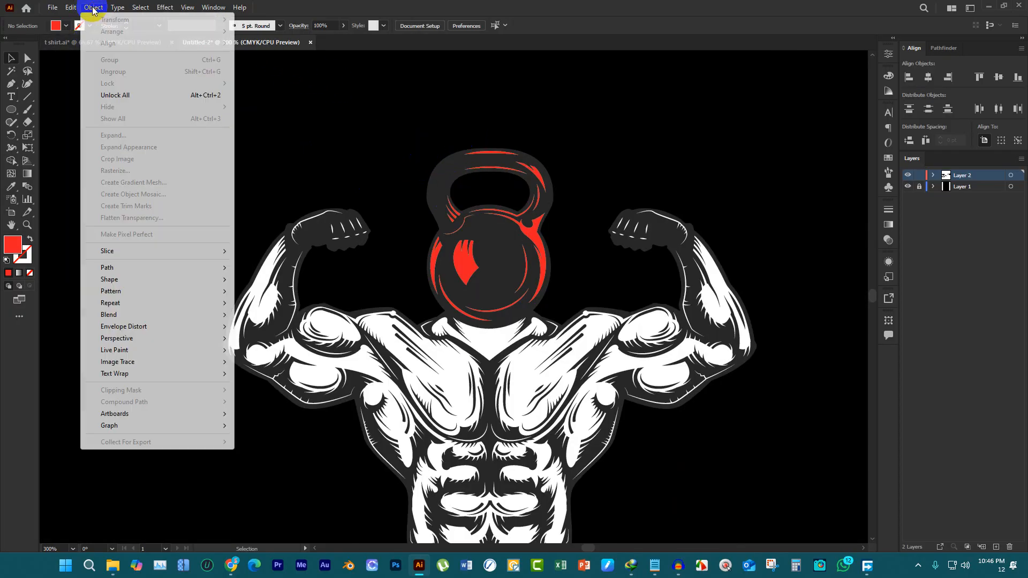
{"action": "left_click", "coordinate": [122, 92]}
{"action": "left_click", "coordinate": [362, 109]}
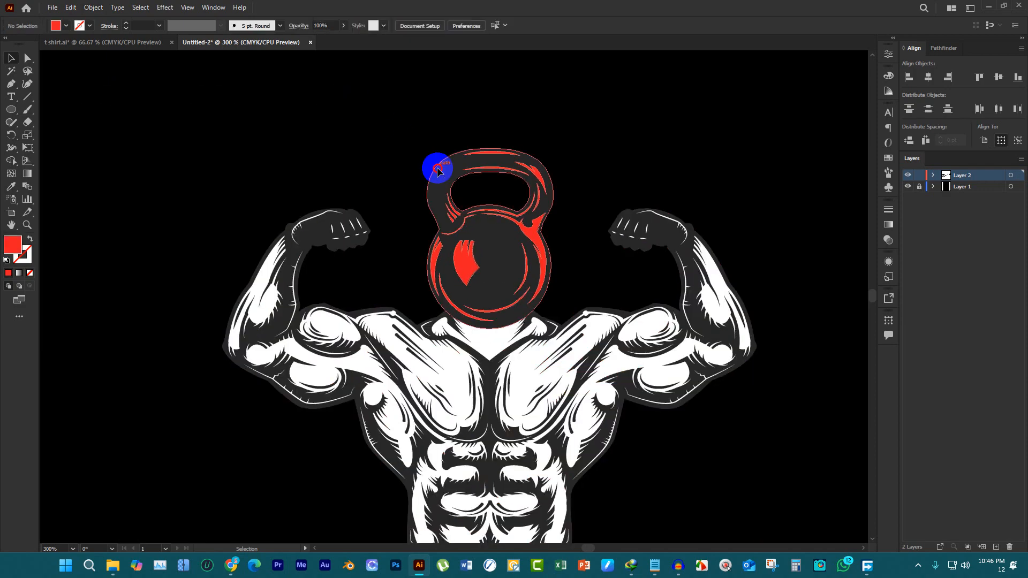
Fill the kettlebell's dark body shape with white and clear the selection
{"action": "left_click", "coordinate": [437, 166]}
{"action": "left_click", "coordinate": [66, 27]}
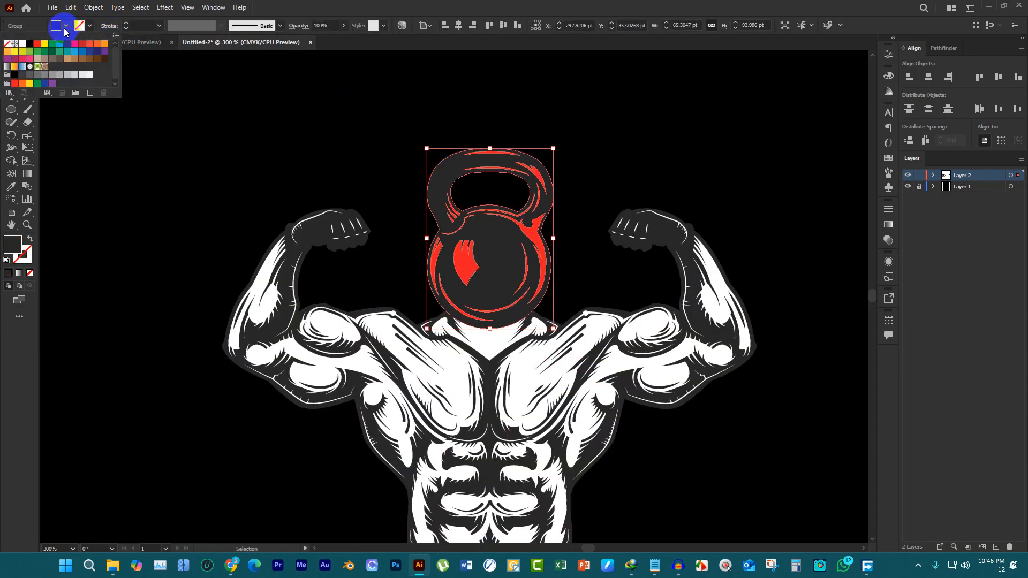
{"action": "left_click", "coordinate": [22, 45]}
{"action": "left_click", "coordinate": [322, 106]}
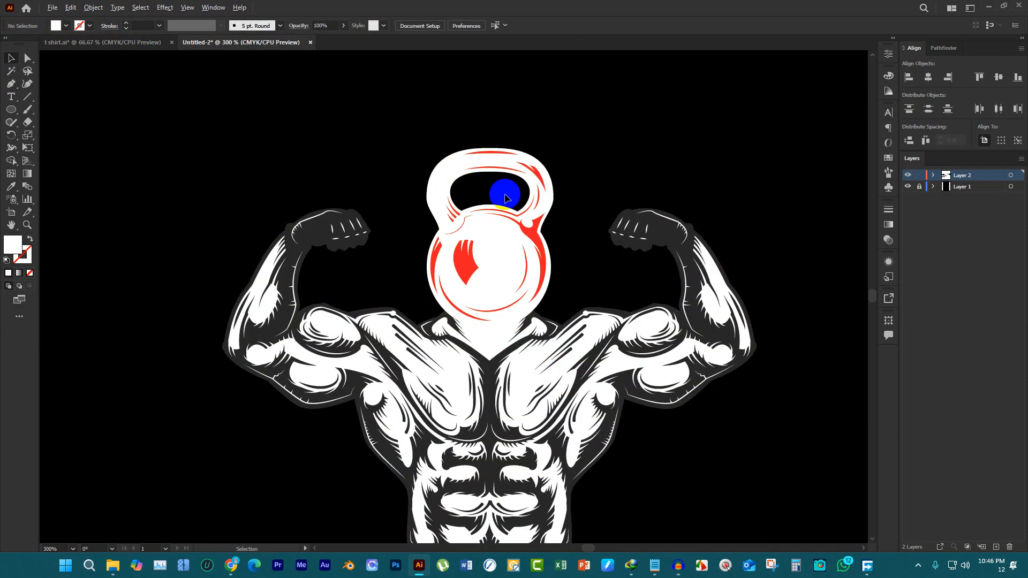
Recolor the kettlebell's red highlights with the dark grey sampled by the Eyedropper from the torso's raised arm, and clear the selection
{"action": "scroll", "coordinate": [551, 211], "scroll_direction": "down", "scroll_amount": 2}
{"action": "scroll", "coordinate": [551, 171], "scroll_direction": "up", "scroll_amount": 2}
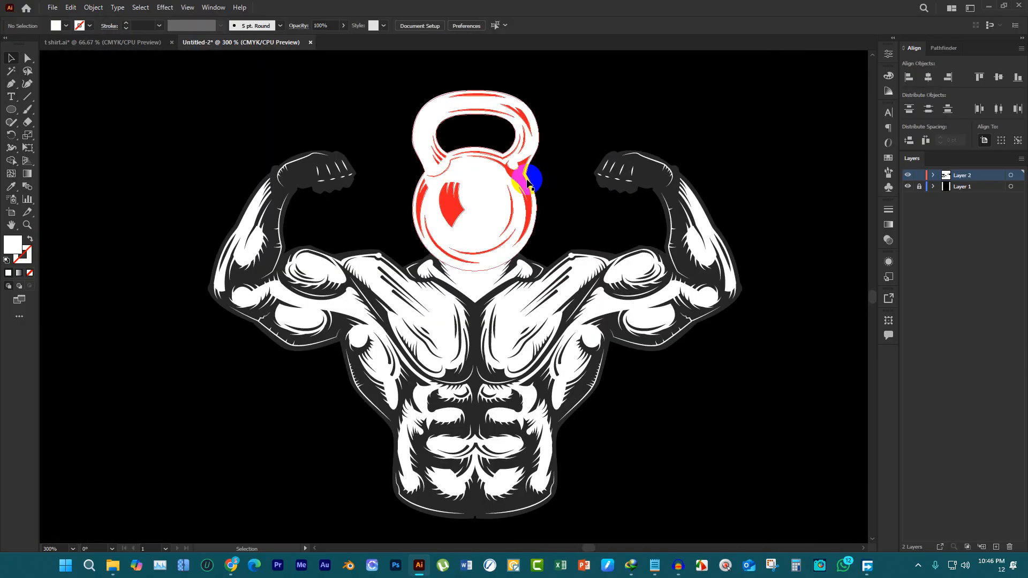
{"action": "left_click", "coordinate": [522, 182]}
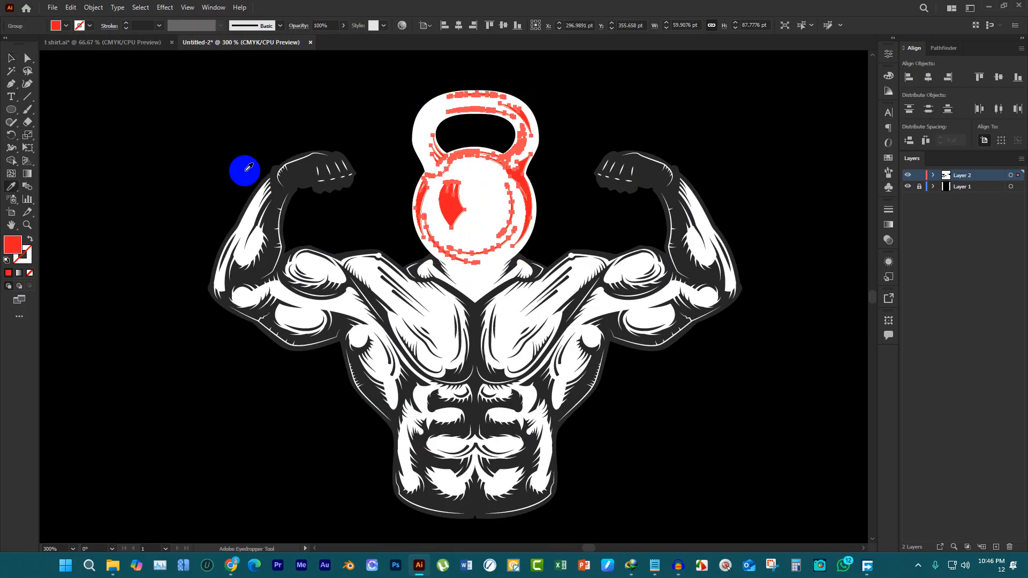
{"action": "key", "text": "i"}
{"action": "left_click", "coordinate": [289, 177]}
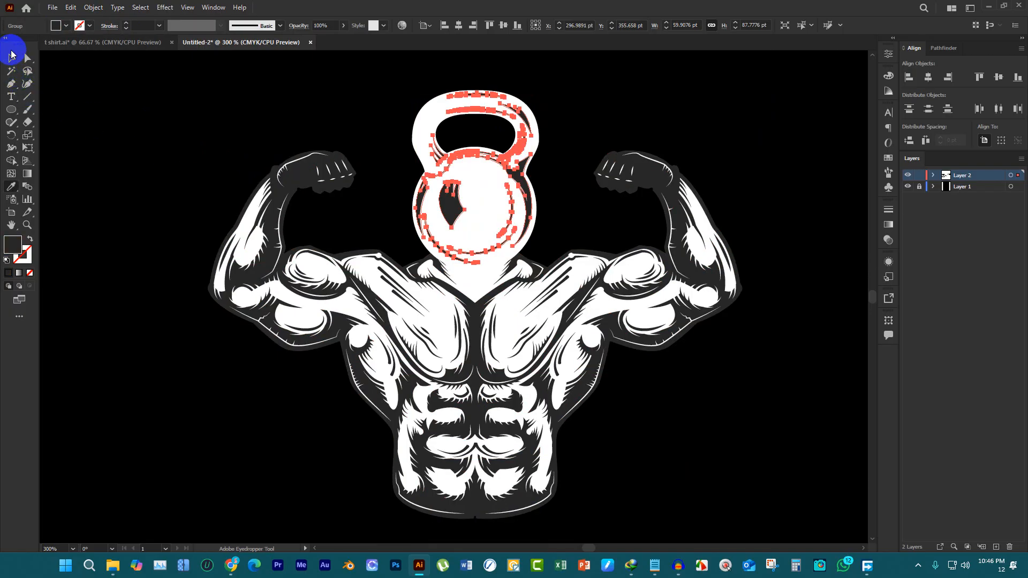
{"action": "left_click", "coordinate": [11, 57]}
{"action": "key", "text": "ctrl+1"}
{"action": "left_click", "coordinate": [564, 209]}
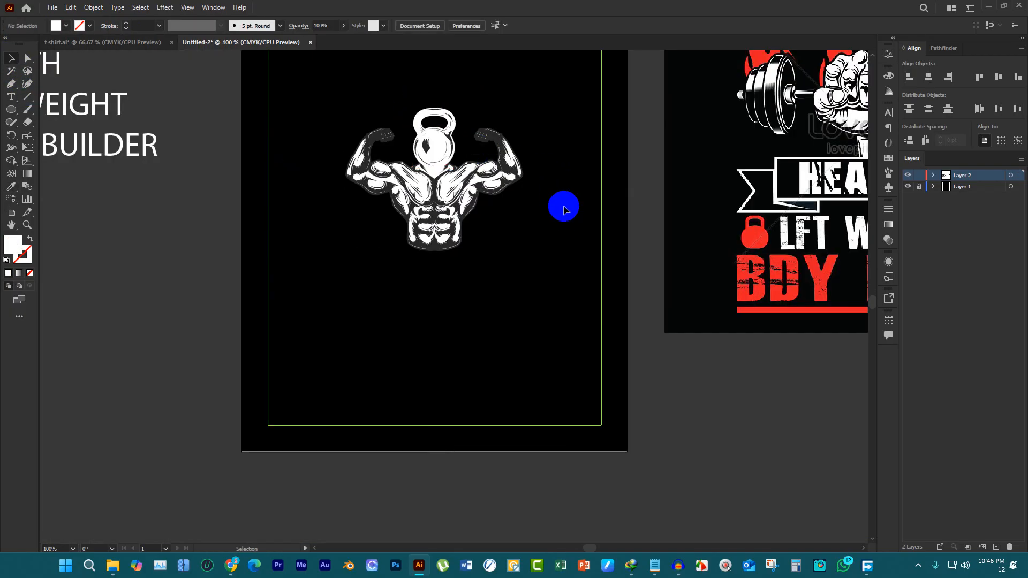
Group the kettlebell and the muscular torso into one object and deselect it
{"action": "key", "text": "ctrl+minus"}
{"action": "left_click_drag", "start_coordinate": [396, 127], "coordinate": [551, 351]}
{"action": "key", "text": "a"}
{"action": "key", "text": "ctrl+g"}
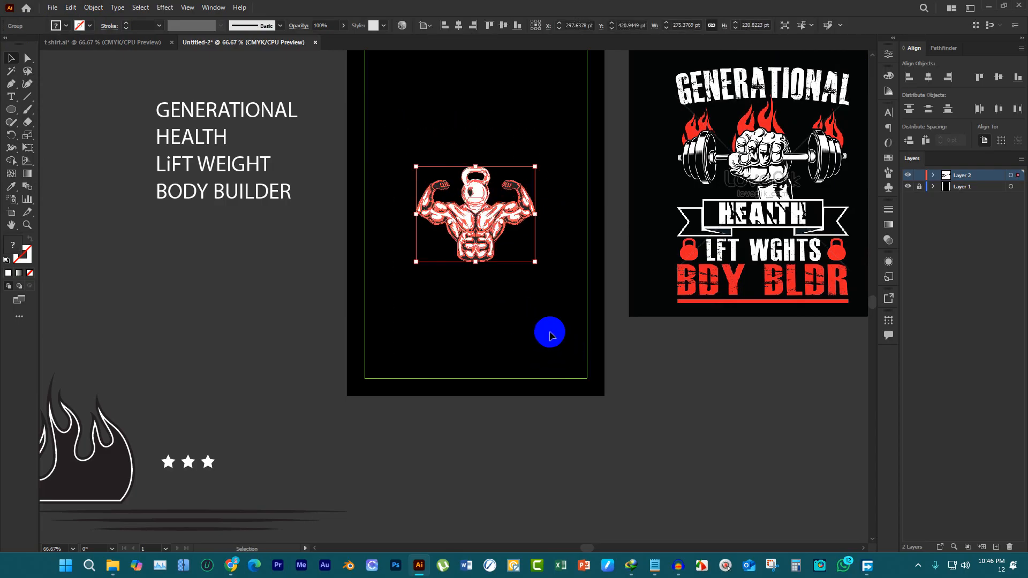
{"action": "left_click", "coordinate": [551, 332]}
Fill the flame's inner dark shape with the red sampled from the reference design's lettering
{"action": "scroll", "coordinate": [545, 292], "scroll_direction": "down", "scroll_amount": 1}
{"action": "scroll", "coordinate": [514, 276], "scroll_direction": "down", "scroll_amount": 1}
{"action": "scroll", "coordinate": [372, 296], "scroll_direction": "down", "scroll_amount": 1}
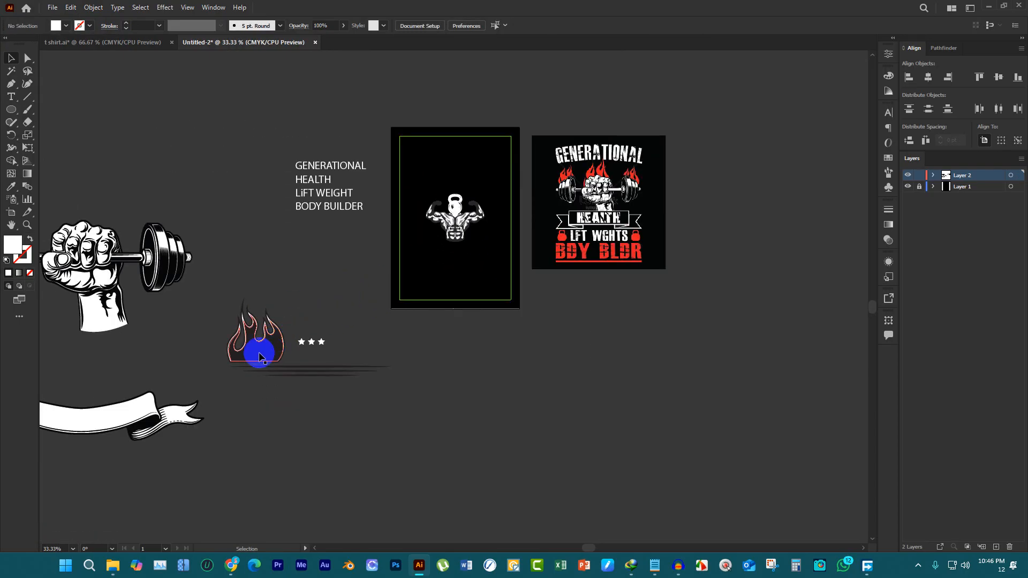
{"action": "left_click_drag", "start_coordinate": [262, 354], "coordinate": [348, 302]}
{"action": "scroll", "coordinate": [321, 311], "scroll_direction": "up", "scroll_amount": 2}
{"action": "key", "text": "ctrl+z"}
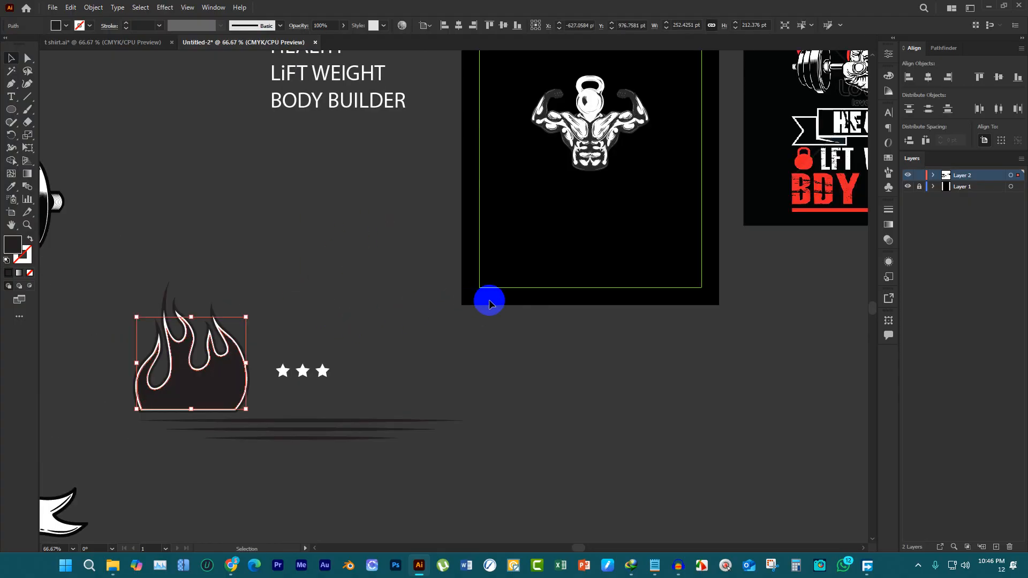
{"action": "key", "text": "i"}
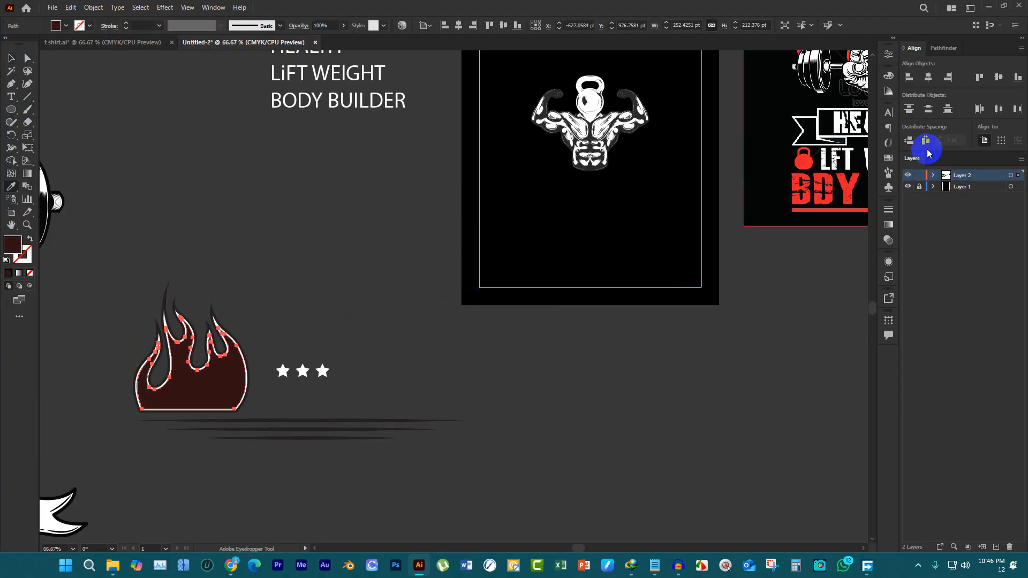
{"action": "left_click", "coordinate": [823, 170]}
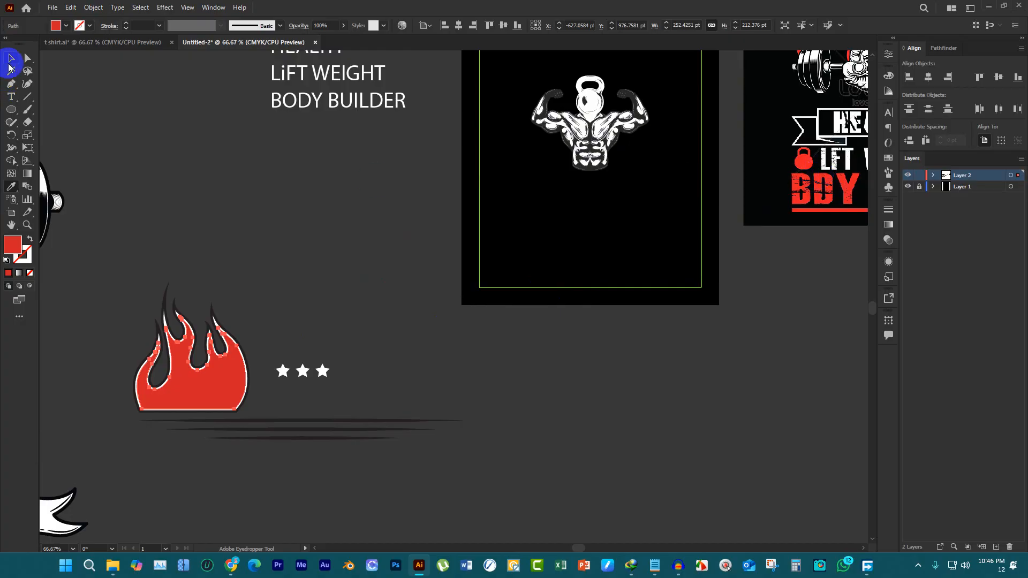
{"action": "left_click", "coordinate": [14, 58]}
{"action": "left_click", "coordinate": [184, 321]}
Try filling the flame's outline group with the sampled red, and undo it
{"action": "scroll", "coordinate": [182, 323], "scroll_direction": "up", "scroll_amount": 3}
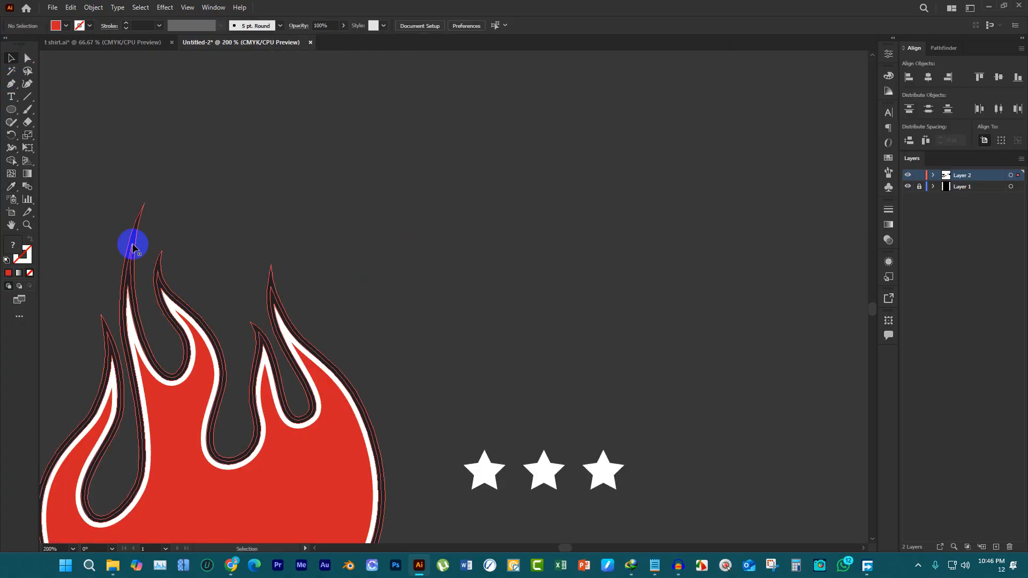
{"action": "left_click", "coordinate": [265, 469]}
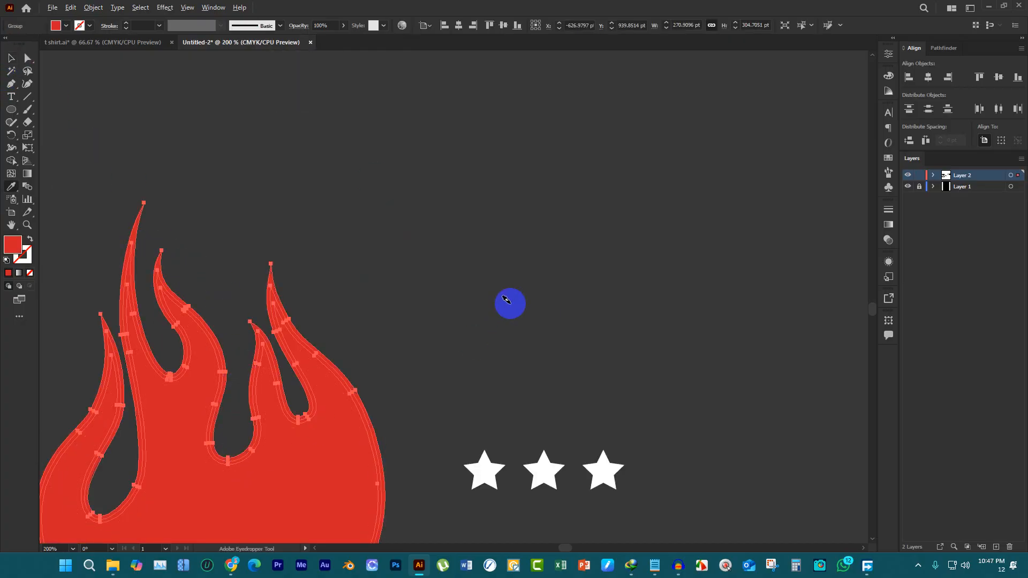
{"action": "scroll", "coordinate": [509, 304], "scroll_direction": "down", "scroll_amount": 2}
{"action": "key", "text": "ctrl+z"}
{"action": "left_click", "coordinate": [9, 57]}
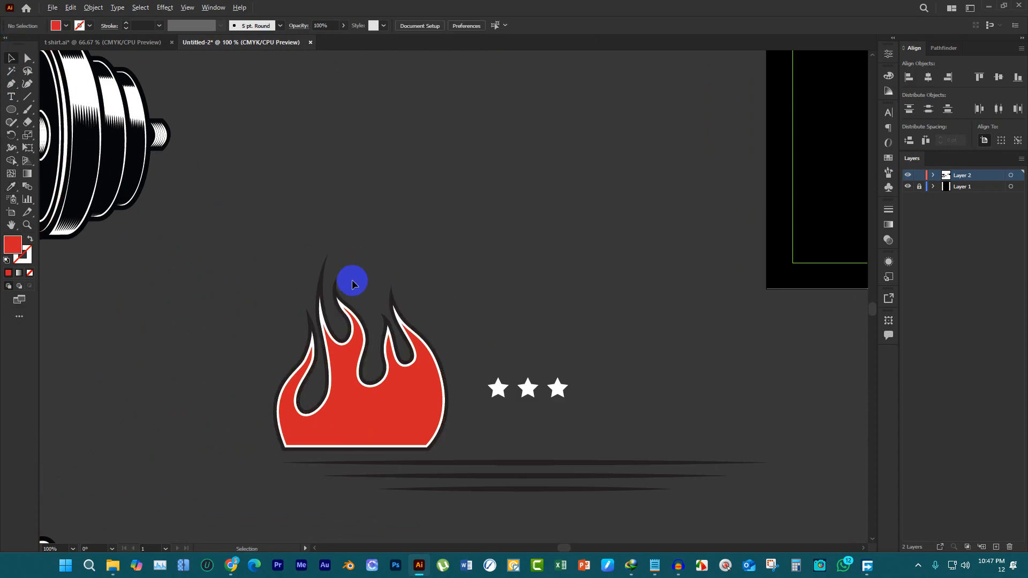
Ungroup the flame's outline artwork, and test the separated dark outline with a move that is undone
{"action": "scroll", "coordinate": [300, 262], "scroll_direction": "up", "scroll_amount": 3}
{"action": "left_click_drag", "start_coordinate": [278, 253], "coordinate": [326, 216]}
{"action": "key", "text": "ctrl+z"}
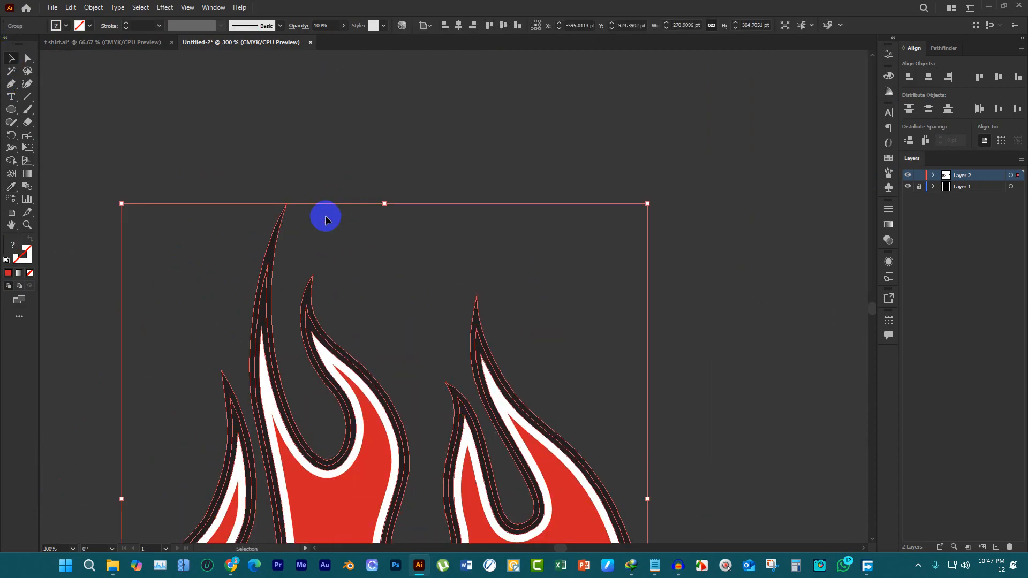
{"action": "right_click", "coordinate": [322, 220]}
{"action": "left_click", "coordinate": [377, 305]}
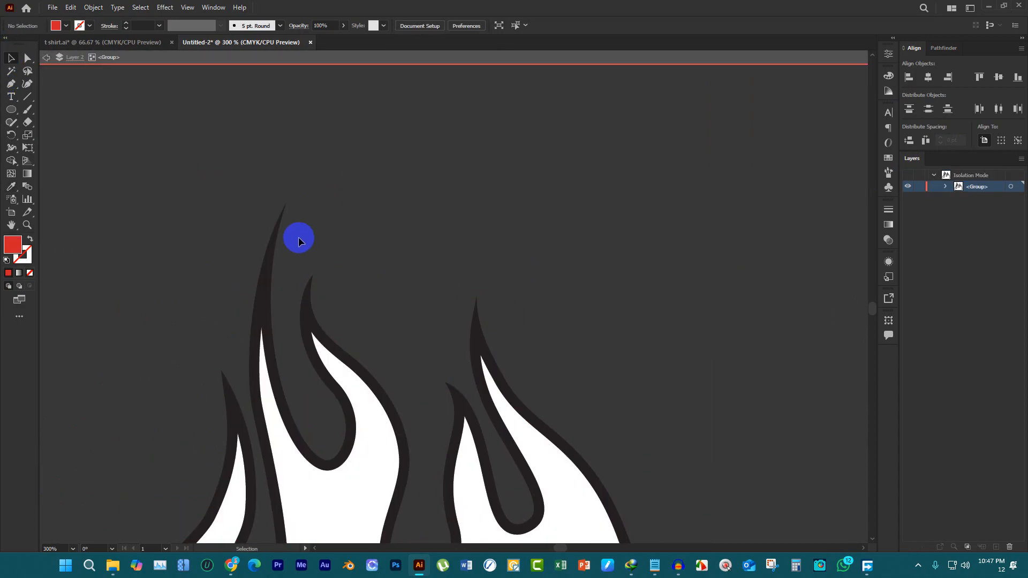
{"action": "left_click", "coordinate": [276, 232]}
{"action": "left_click", "coordinate": [402, 62]}
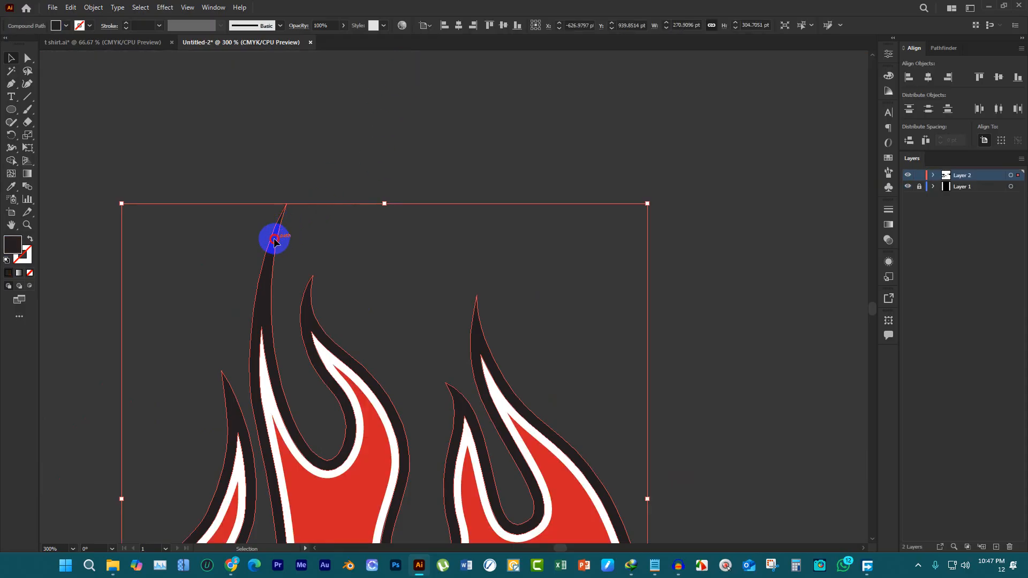
{"action": "left_click_drag", "start_coordinate": [274, 241], "coordinate": [394, 230]}
{"action": "key", "text": "ctrl+z"}
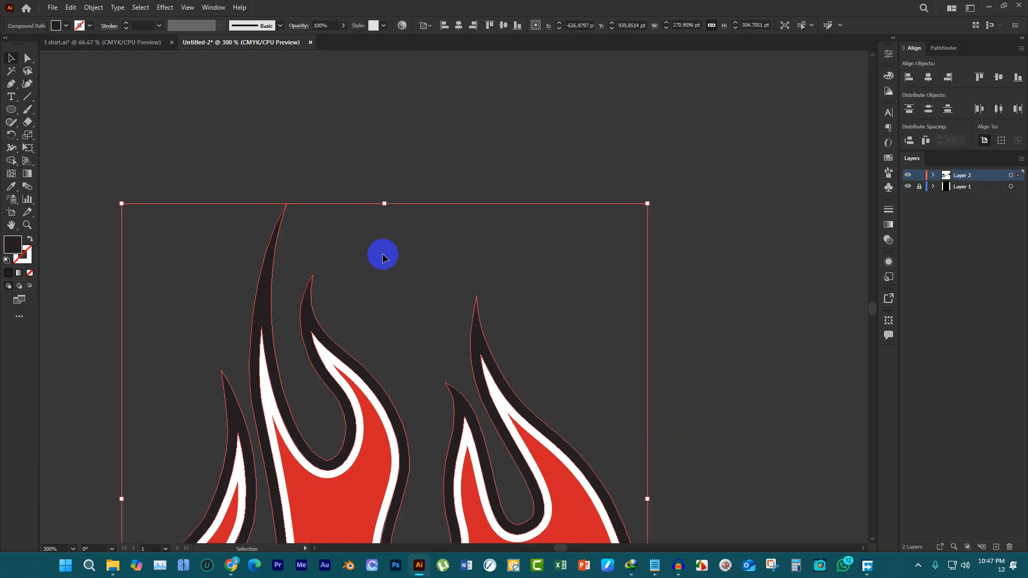
Fill the flame's dark outer outline with the dark red 9e0e19 and clear the selection
{"action": "key", "text": "i"}
{"action": "left_click", "coordinate": [375, 475]}
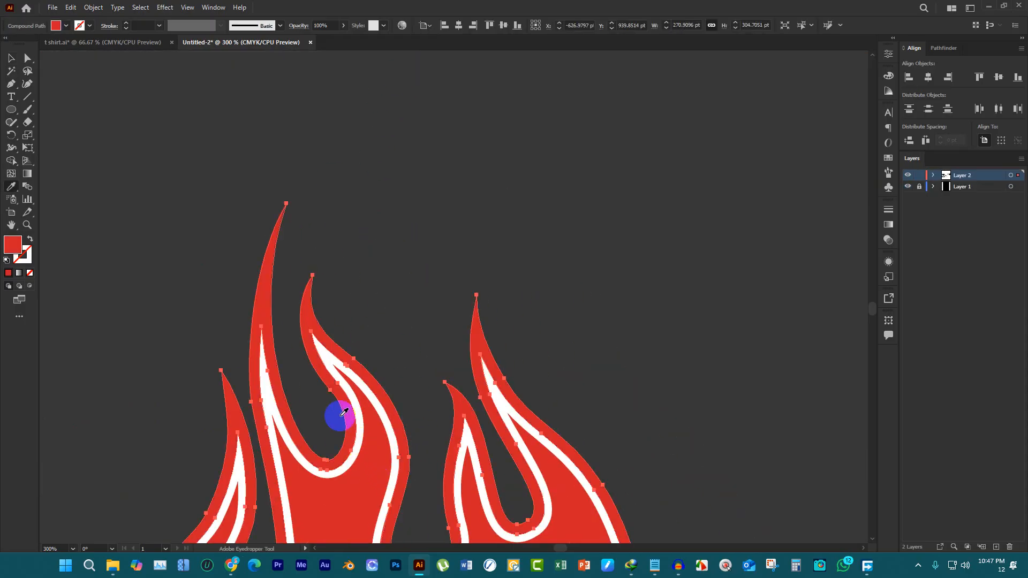
{"action": "double_click", "coordinate": [9, 242]}
{"action": "left_click", "coordinate": [669, 237]}
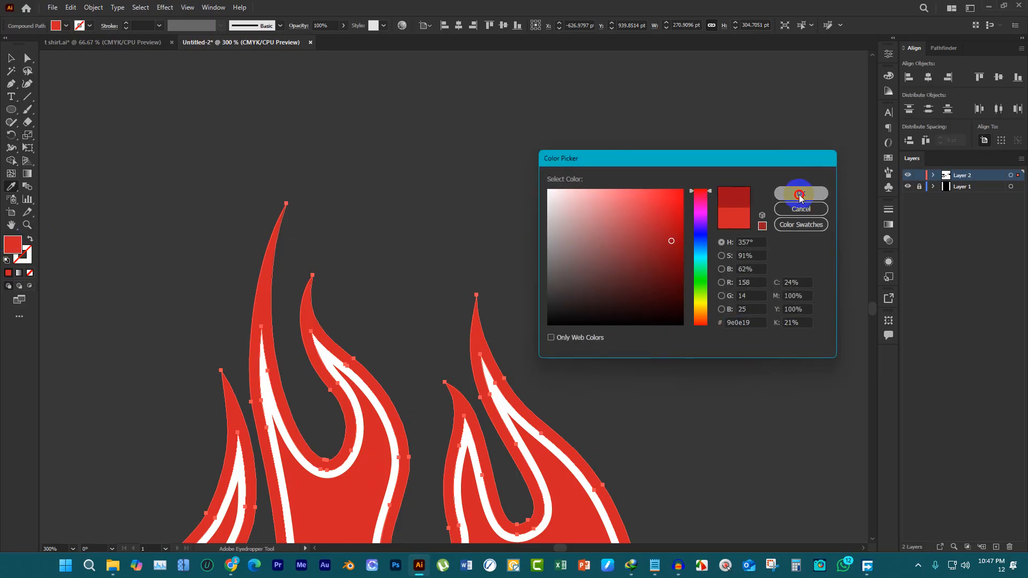
{"action": "left_click", "coordinate": [800, 194]}
{"action": "left_click", "coordinate": [11, 57]}
{"action": "left_click", "coordinate": [321, 166]}
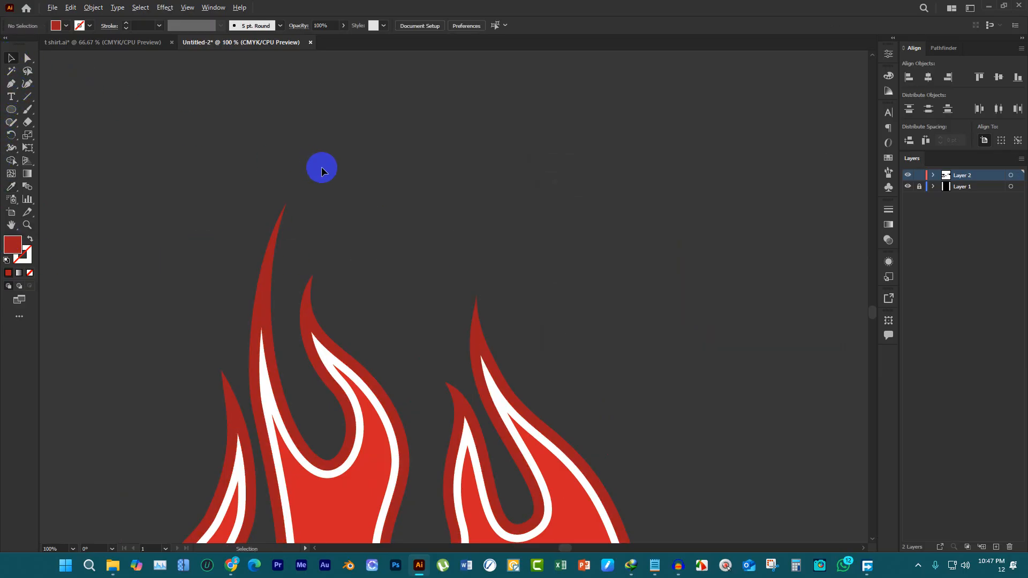
Group all of the flame's red and white shapes
{"action": "key", "text": "ctrl+1"}
{"action": "left_click_drag", "start_coordinate": [231, 166], "coordinate": [439, 318]}
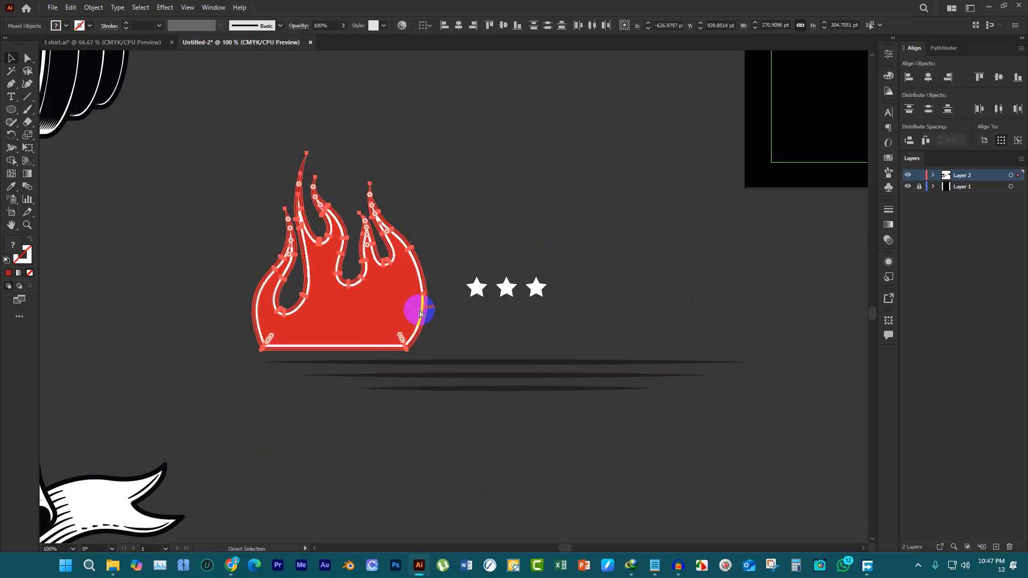
{"action": "key", "text": "ctrl+g"}
Move the flame onto the artboard over the kettlebell figure and scale it down proportionally to about 165 × 185 pt
{"action": "scroll", "coordinate": [353, 308], "scroll_direction": "down", "scroll_amount": 2}
{"action": "scroll", "coordinate": [353, 325], "scroll_direction": "up", "scroll_amount": 1}
{"action": "left_click_drag", "start_coordinate": [359, 329], "coordinate": [637, 99]}
{"action": "scroll", "coordinate": [633, 222], "scroll_direction": "up", "scroll_amount": 3}
{"action": "scroll", "coordinate": [633, 222], "scroll_direction": "up", "scroll_amount": 3}
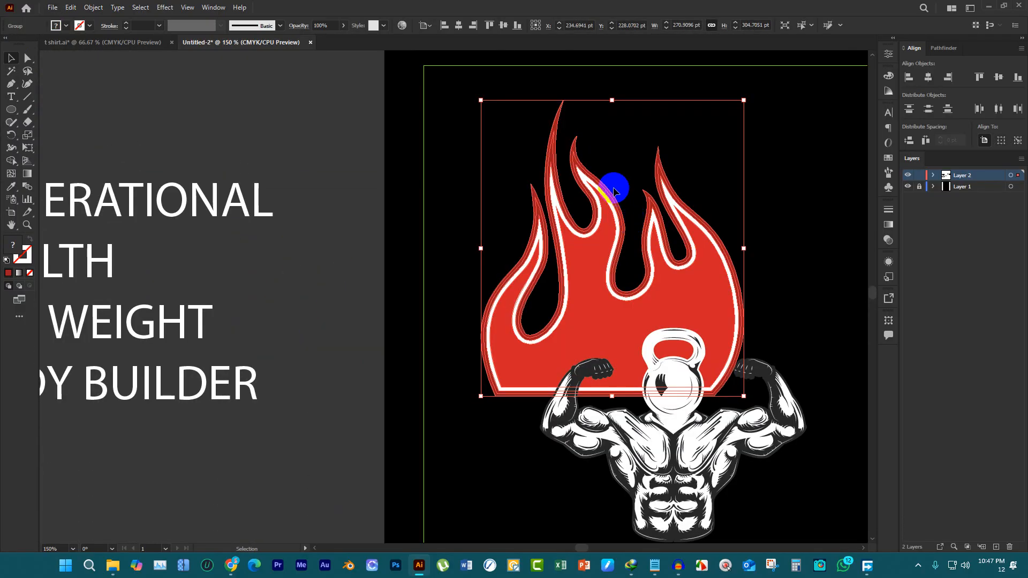
{"action": "left_click_drag", "start_coordinate": [611, 99], "coordinate": [590, 217]}
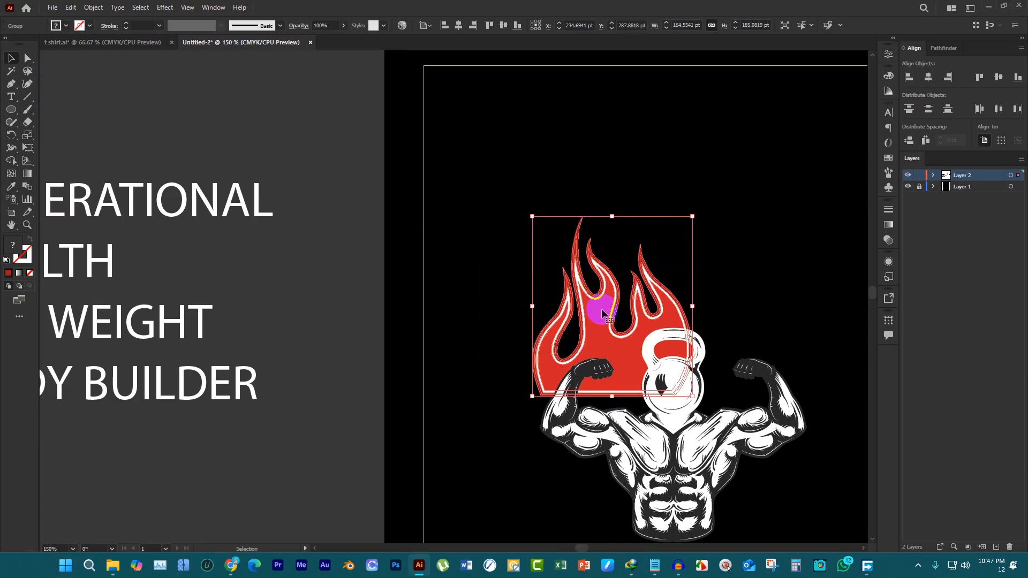
Try bringing the flame to the front, and send it back behind the kettlebell figure
{"action": "left_click", "coordinate": [568, 312], "text": "ctrl"}
{"action": "key", "text": "ctrl+shift+]"}
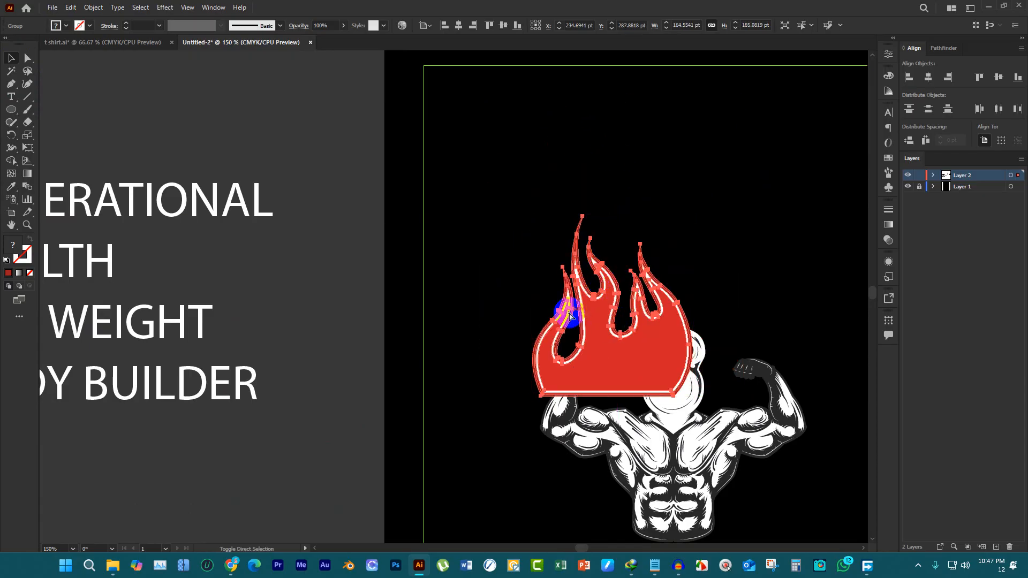
{"action": "key", "text": "ctrl+shift+["}
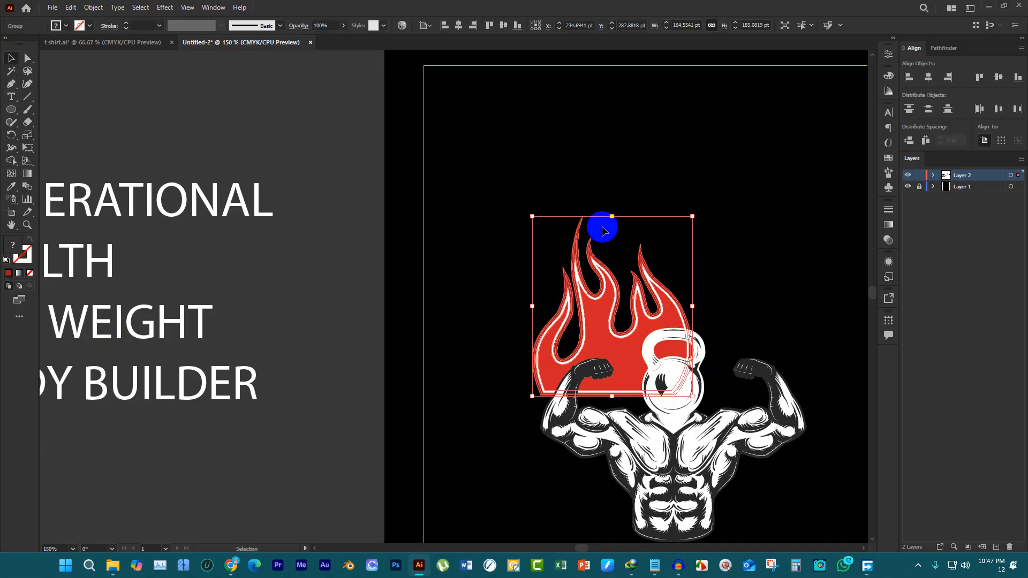
{"action": "left_click", "coordinate": [642, 338], "text": "shift"}
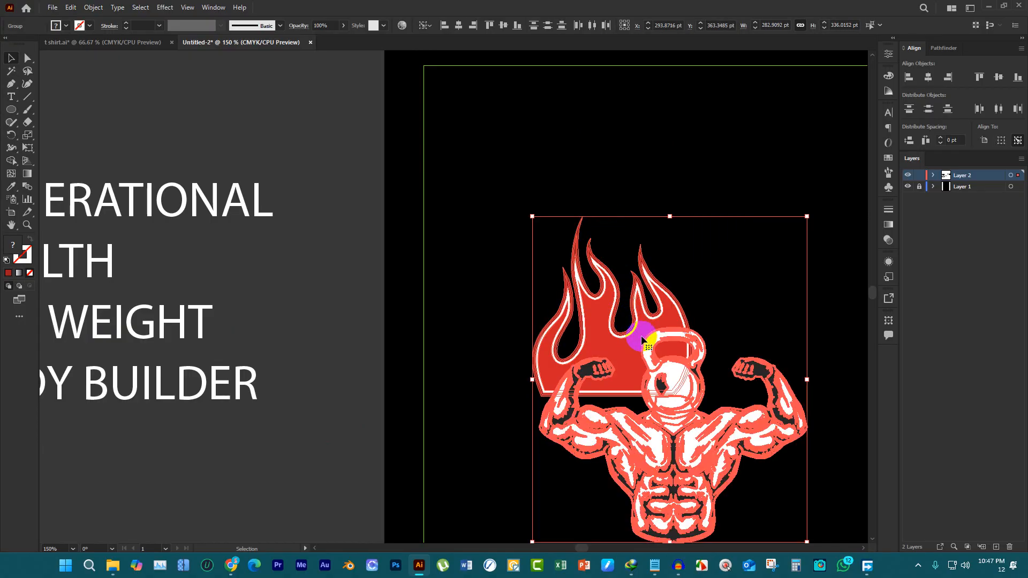
{"action": "left_click", "coordinate": [706, 191]}
Move the flame above the kettlebell figure, create a copy reflected on the vertical axis, and place it beside the original
{"action": "left_click_drag", "start_coordinate": [634, 318], "coordinate": [639, 341]}
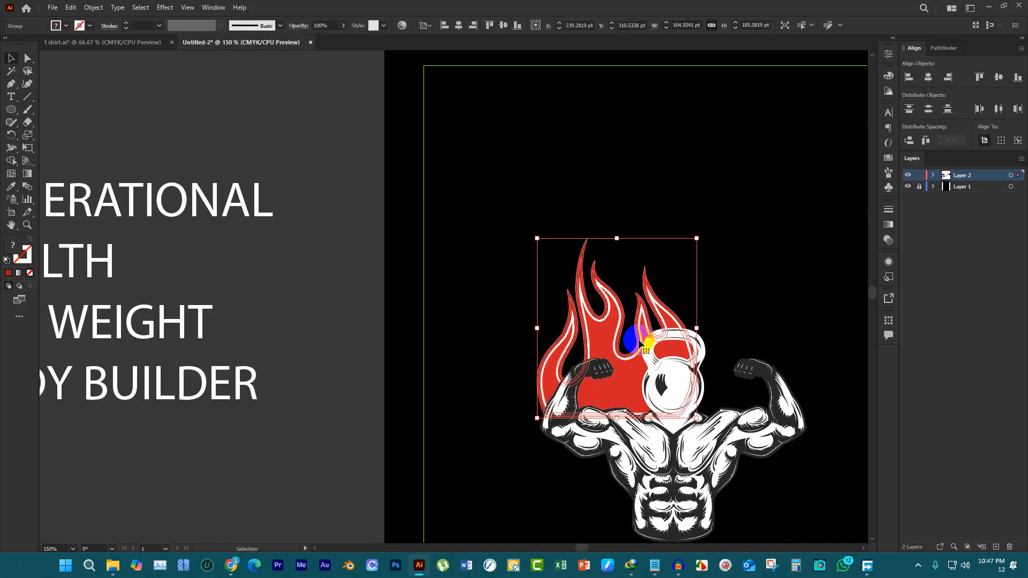
{"action": "left_click_drag", "start_coordinate": [616, 301], "coordinate": [568, 227]}
{"action": "right_click", "coordinate": [569, 228]}
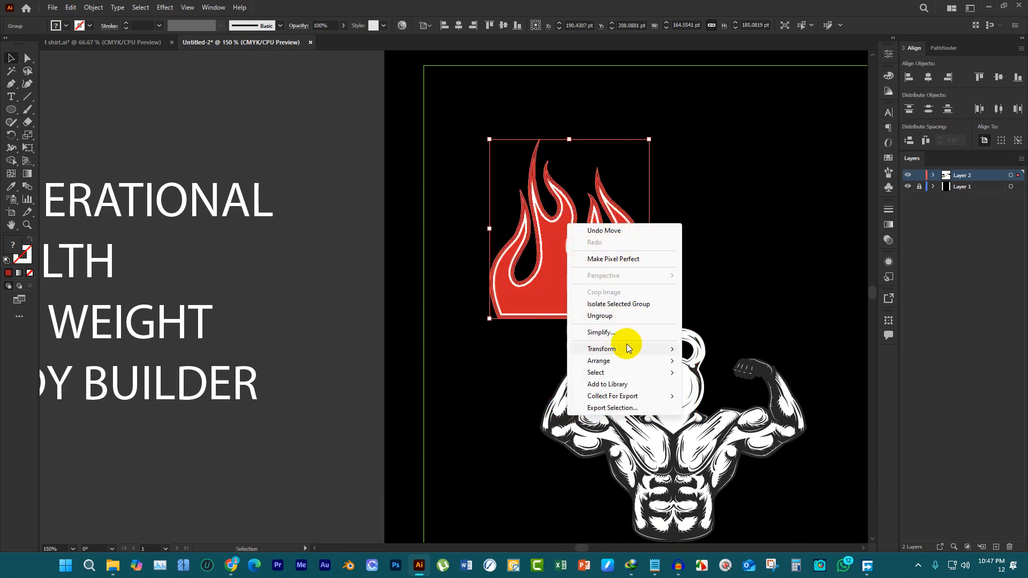
{"action": "mouse_move", "coordinate": [626, 349]}
{"action": "left_click", "coordinate": [731, 389]}
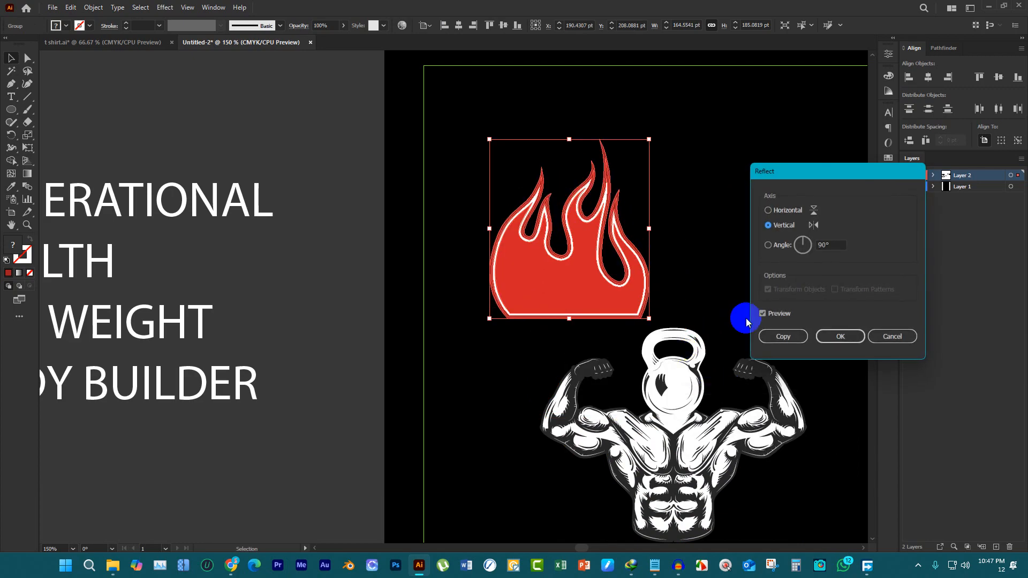
{"action": "left_click", "coordinate": [780, 337]}
{"action": "left_click_drag", "start_coordinate": [529, 260], "coordinate": [692, 266]}
Group the two mirrored flames and center the group horizontally on the artboard
{"action": "left_click_drag", "start_coordinate": [444, 131], "coordinate": [766, 291]}
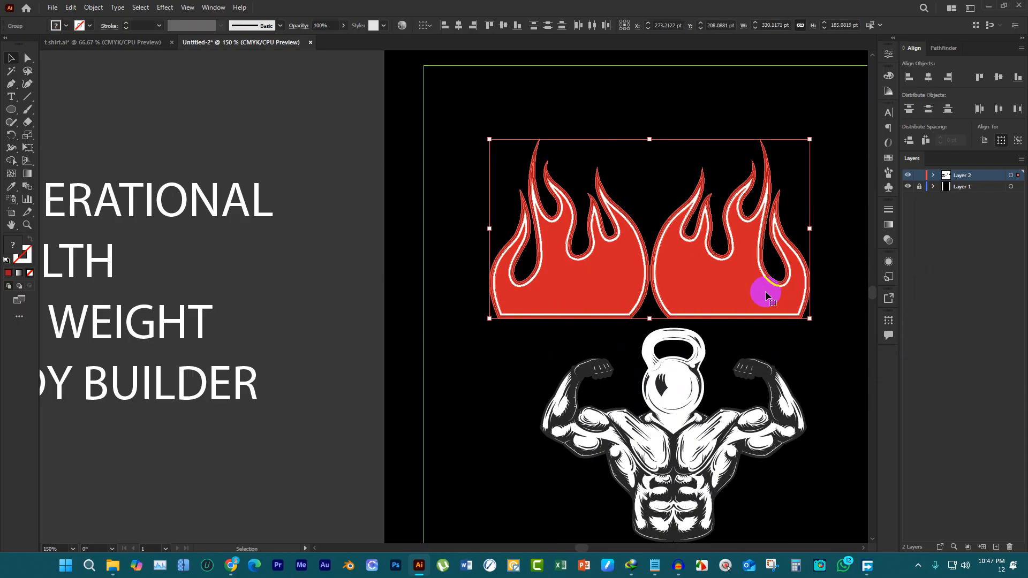
{"action": "key", "text": "a"}
{"action": "key", "text": "v"}
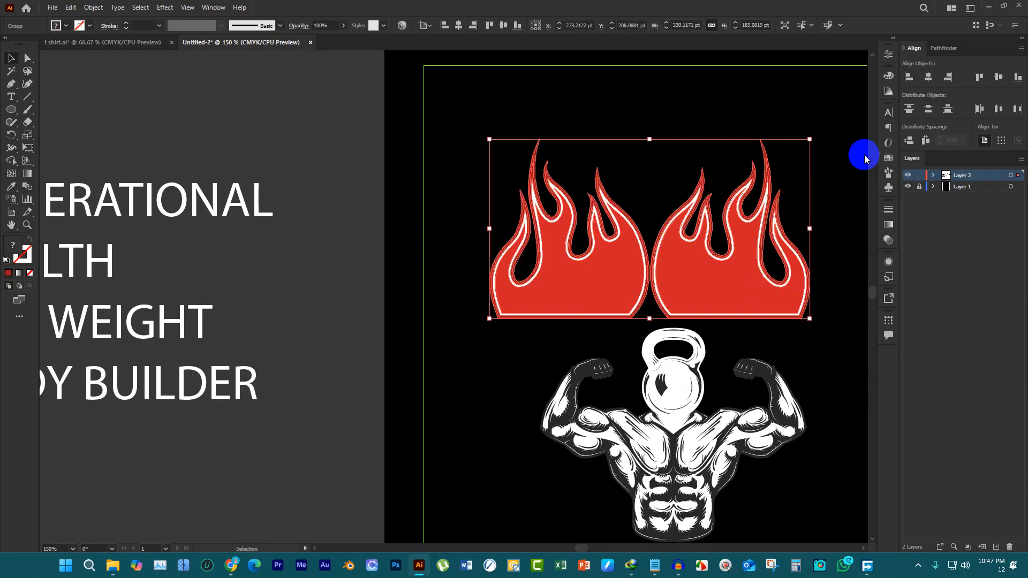
{"action": "left_click", "coordinate": [931, 79]}
Move the flame pair down behind the kettlebell figure and scale it to about 201 × 113 pt
{"action": "left_click_drag", "start_coordinate": [734, 248], "coordinate": [713, 351]}
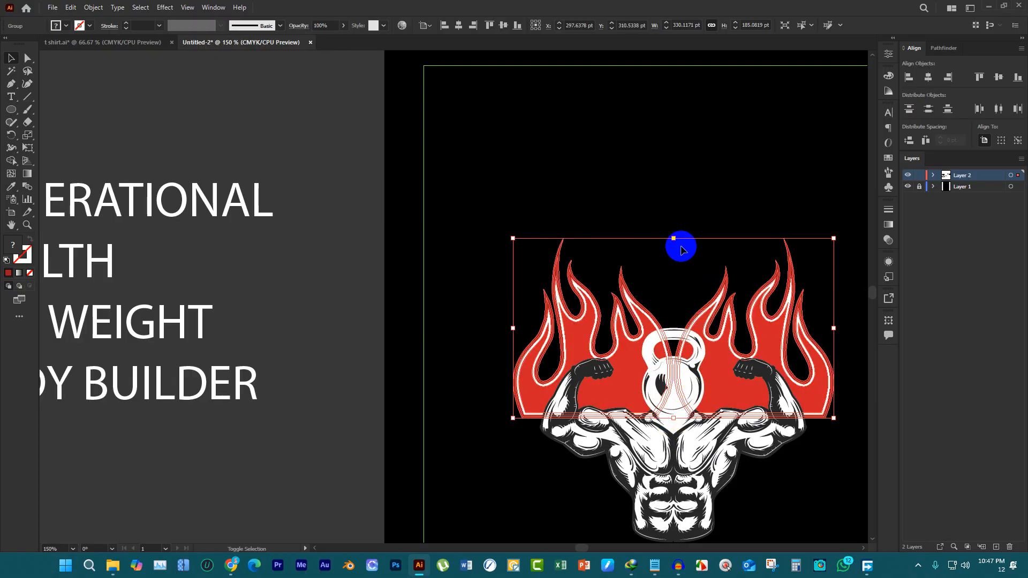
{"action": "left_click_drag", "start_coordinate": [678, 239], "coordinate": [684, 308]}
{"action": "left_click", "coordinate": [722, 239]}
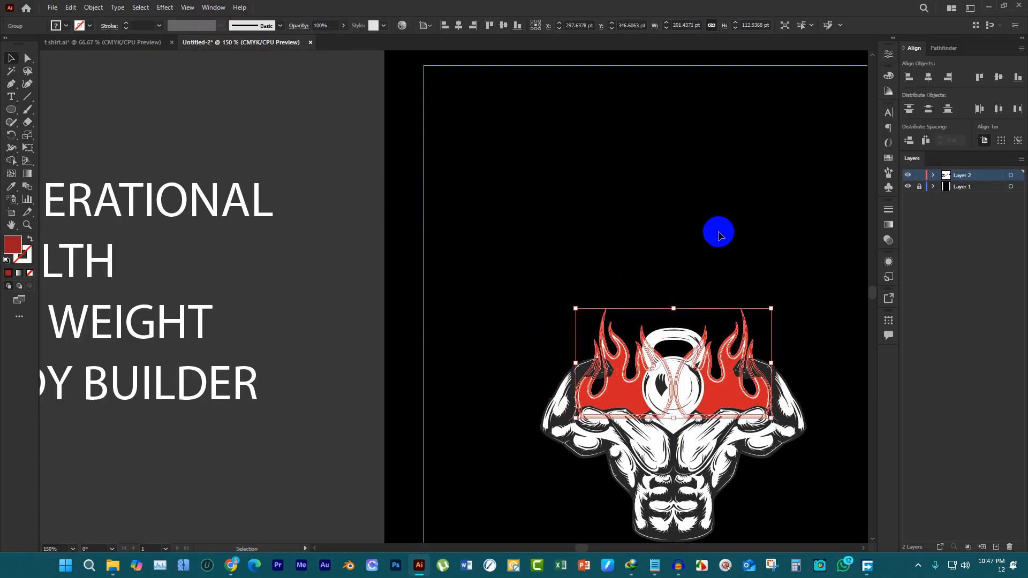
{"action": "scroll", "coordinate": [600, 218], "scroll_direction": "down", "scroll_amount": 1}
{"action": "scroll", "coordinate": [742, 252], "scroll_direction": "down", "scroll_amount": 1}
{"action": "scroll", "coordinate": [619, 197], "scroll_direction": "down", "scroll_amount": 2}
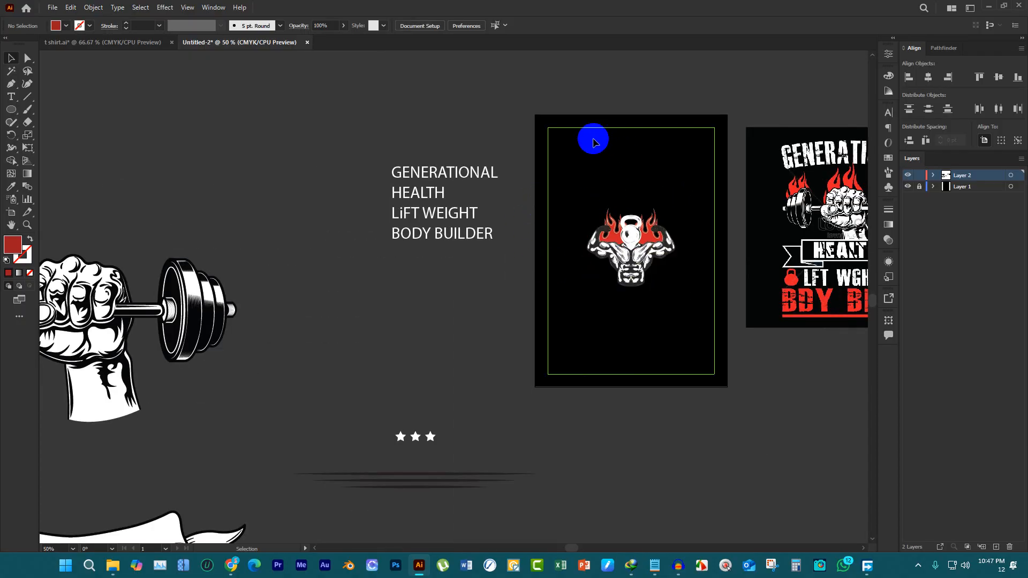
Move the white ribbon banner from the pasteboard onto the black artboard, over the lower part of the kettlebell figure
{"action": "scroll", "coordinate": [578, 196], "scroll_direction": "down", "scroll_amount": 1}
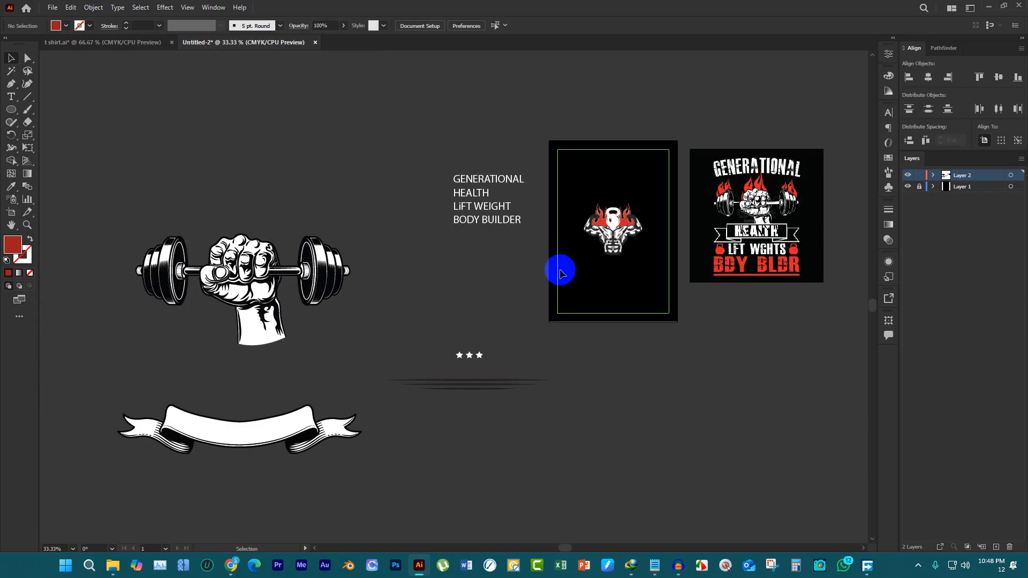
{"action": "scroll", "coordinate": [448, 341], "scroll_direction": "up", "scroll_amount": 1}
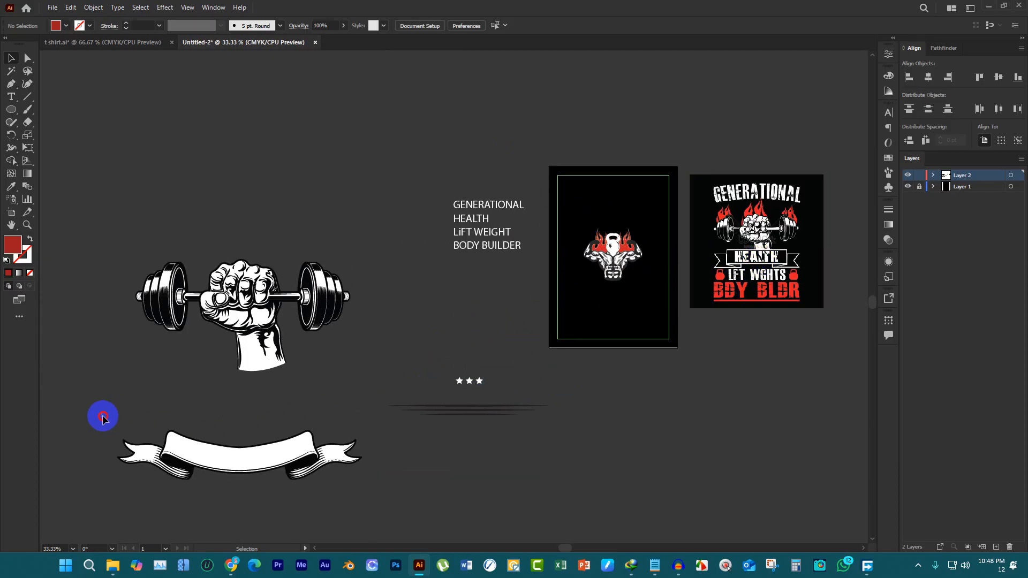
{"action": "left_click_drag", "start_coordinate": [103, 417], "coordinate": [323, 514]}
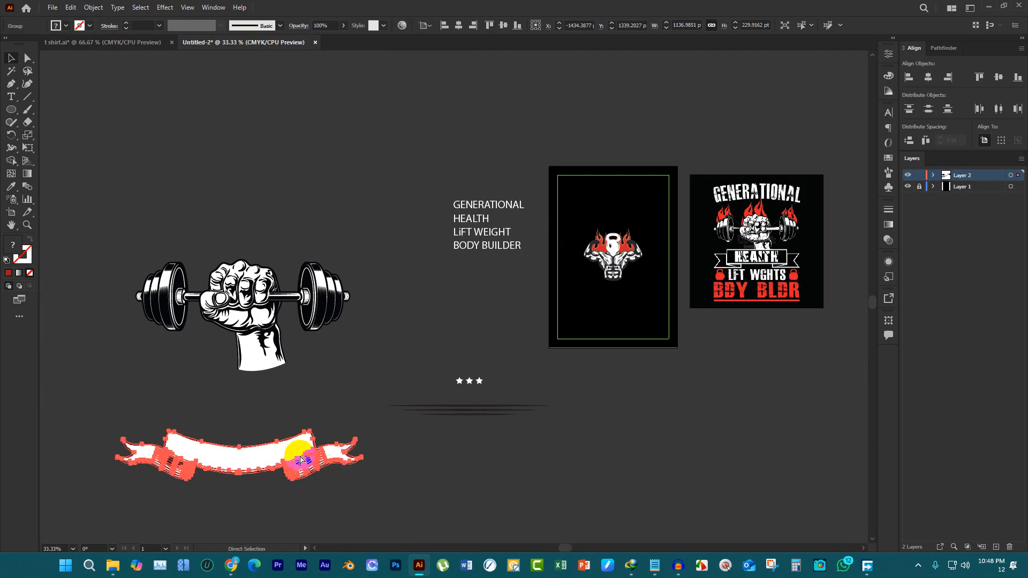
{"action": "left_click_drag", "start_coordinate": [280, 452], "coordinate": [649, 280]}
{"action": "scroll", "coordinate": [736, 271], "scroll_direction": "up", "scroll_amount": 3}
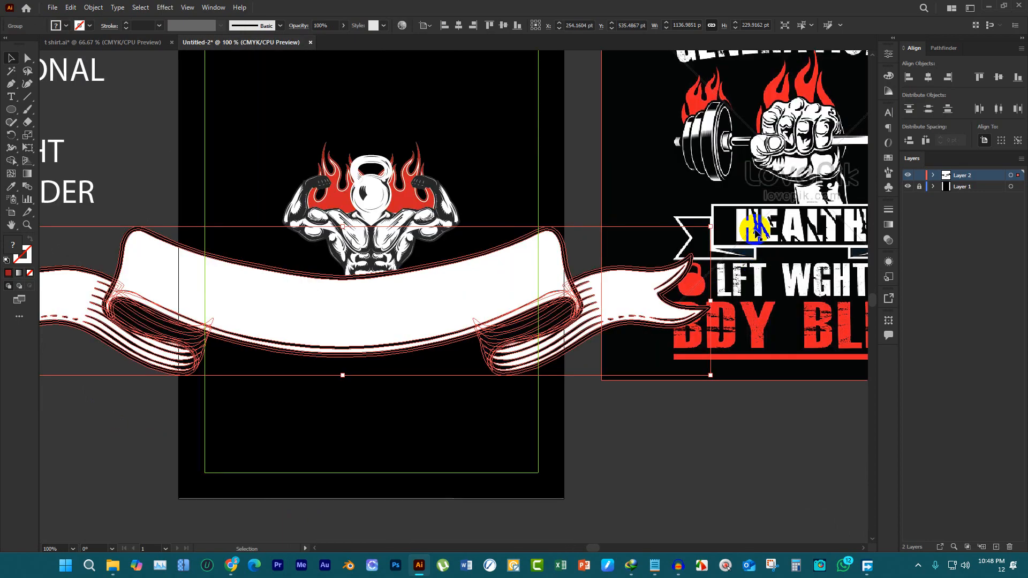
Scale the ribbon banner to about 372 × 75 pt and center it horizontally on the artboard
{"action": "left_click_drag", "start_coordinate": [712, 226], "coordinate": [428, 284]}
{"action": "left_click", "coordinate": [928, 77]}
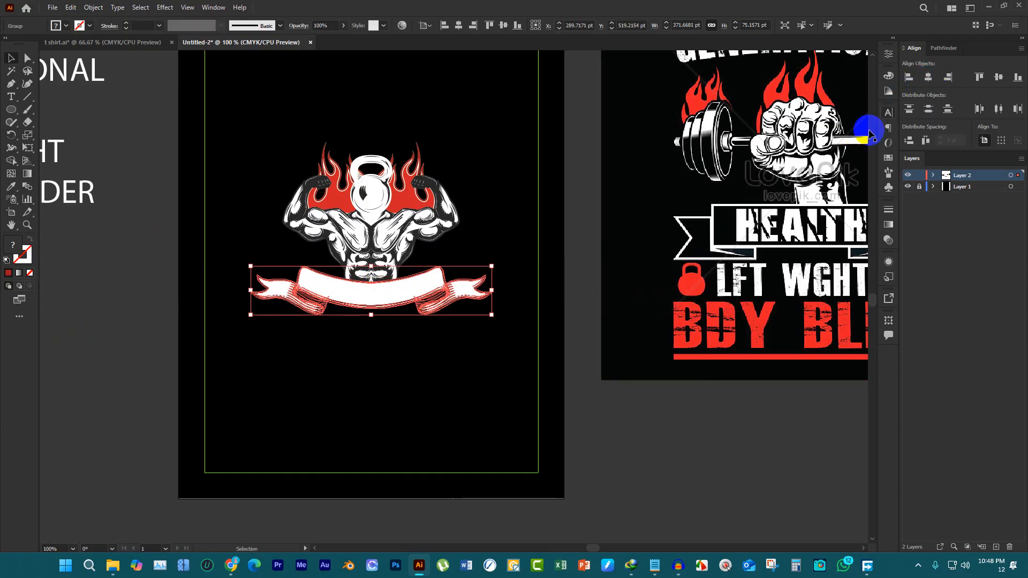
{"action": "left_click", "coordinate": [484, 341]}
{"action": "scroll", "coordinate": [487, 341], "scroll_direction": "down", "scroll_amount": 1}
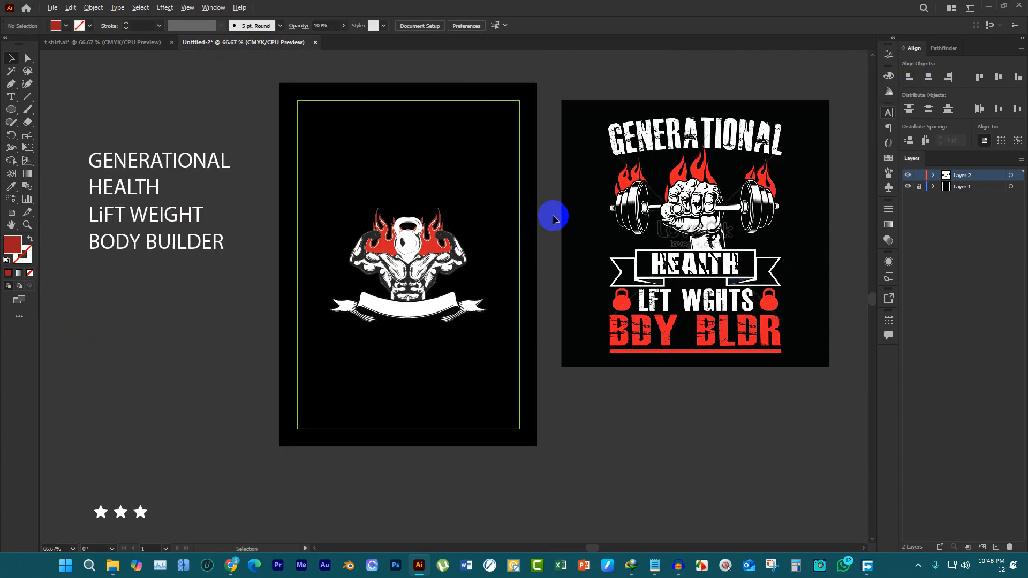
Move the GENERATIONAL text onto the artboard above the kettlebell figure
{"action": "scroll", "coordinate": [560, 206], "scroll_direction": "down", "scroll_amount": 2}
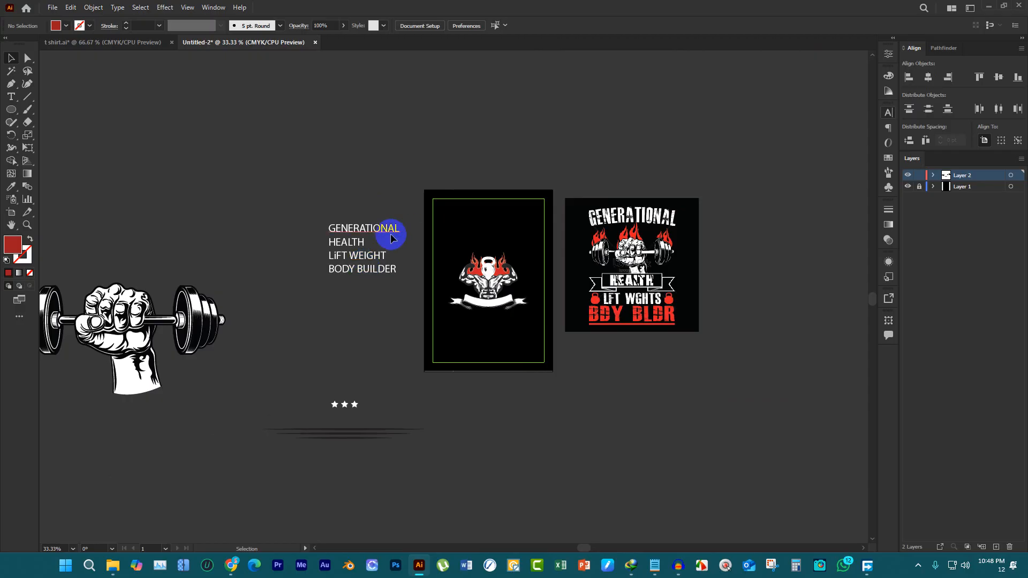
{"action": "scroll", "coordinate": [390, 238], "scroll_direction": "up", "scroll_amount": 2}
{"action": "left_click_drag", "start_coordinate": [381, 230], "coordinate": [639, 241]}
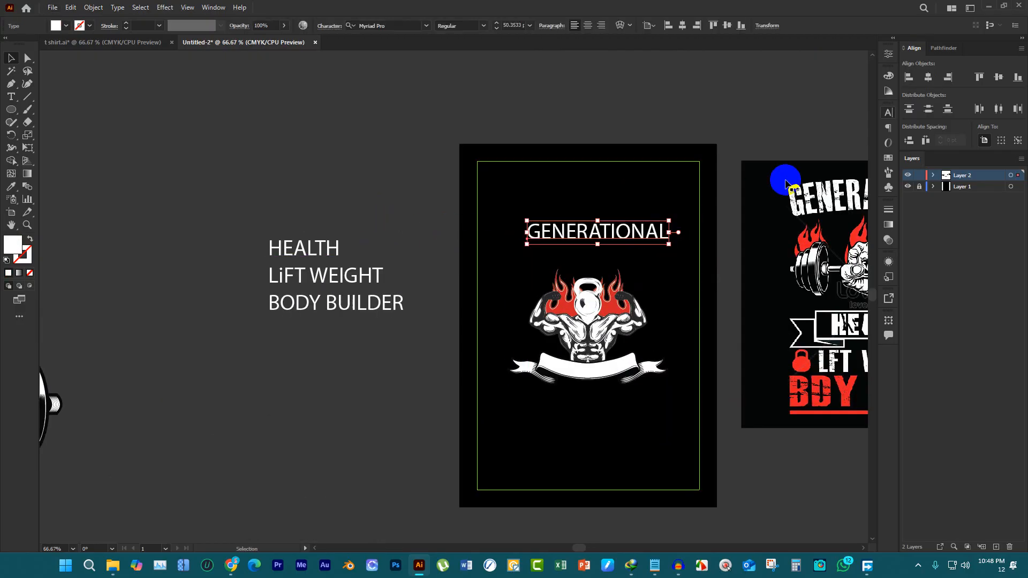
Filter the fonts to favorites and set the GENERATIONAL text in Faith Factory
{"action": "left_click", "coordinate": [891, 114]}
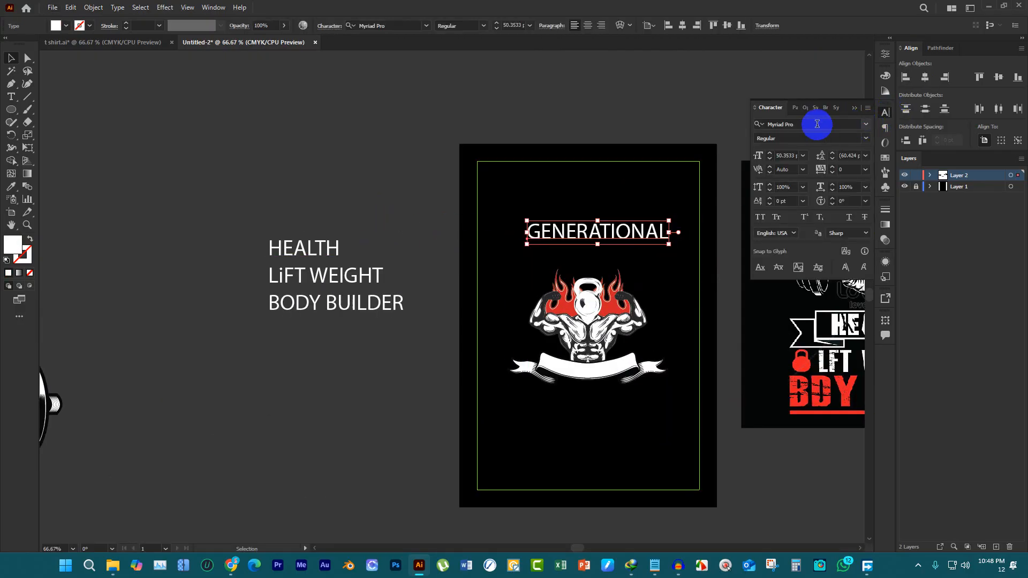
{"action": "left_click", "coordinate": [866, 124]}
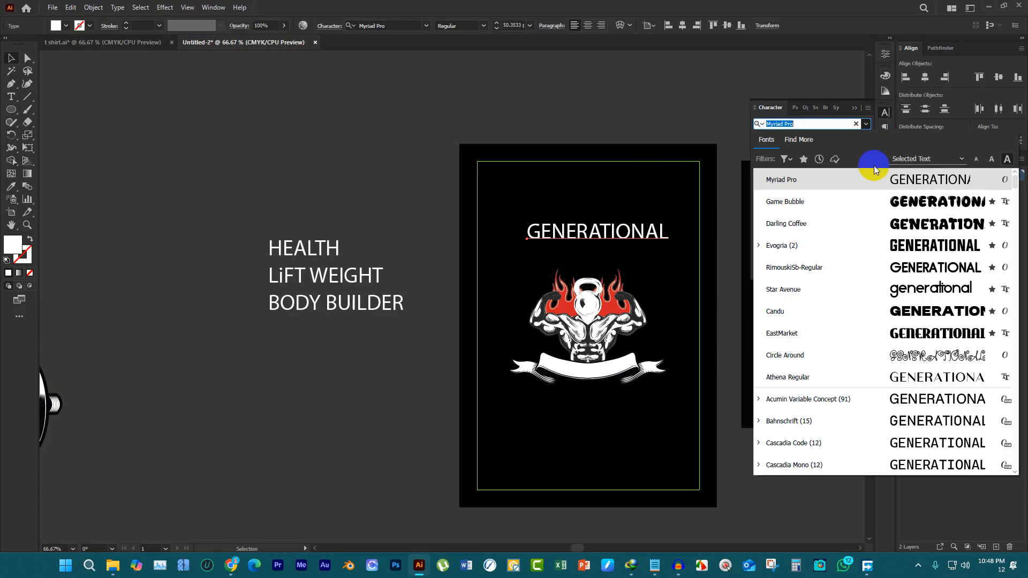
{"action": "left_click", "coordinate": [805, 159]}
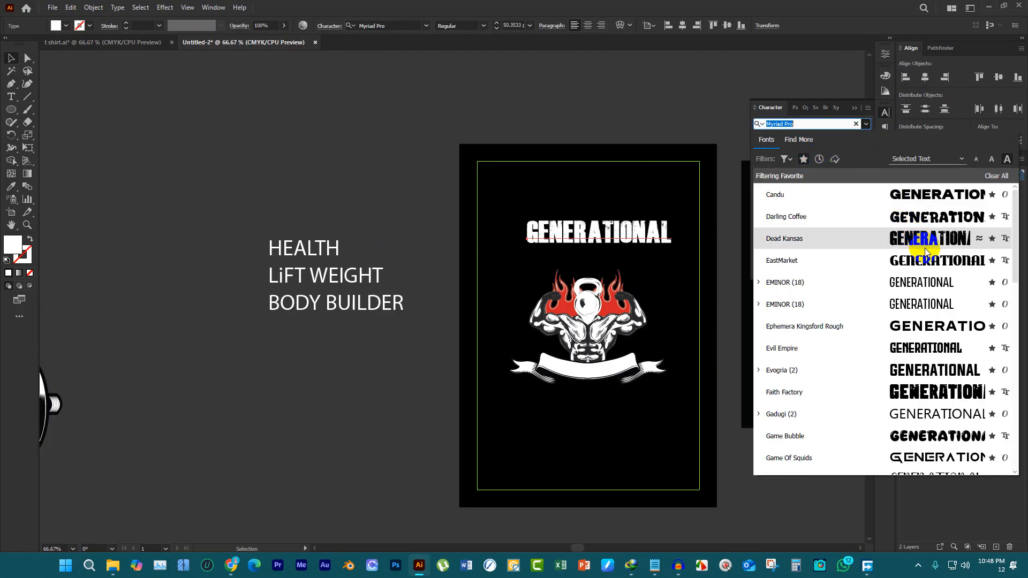
{"action": "left_click", "coordinate": [922, 392]}
Reposition the GENERATIONAL text above the figure and center it horizontally on the artboard
{"action": "scroll", "coordinate": [514, 229], "scroll_direction": "up", "scroll_amount": 3}
{"action": "scroll", "coordinate": [650, 239], "scroll_direction": "down", "scroll_amount": 3}
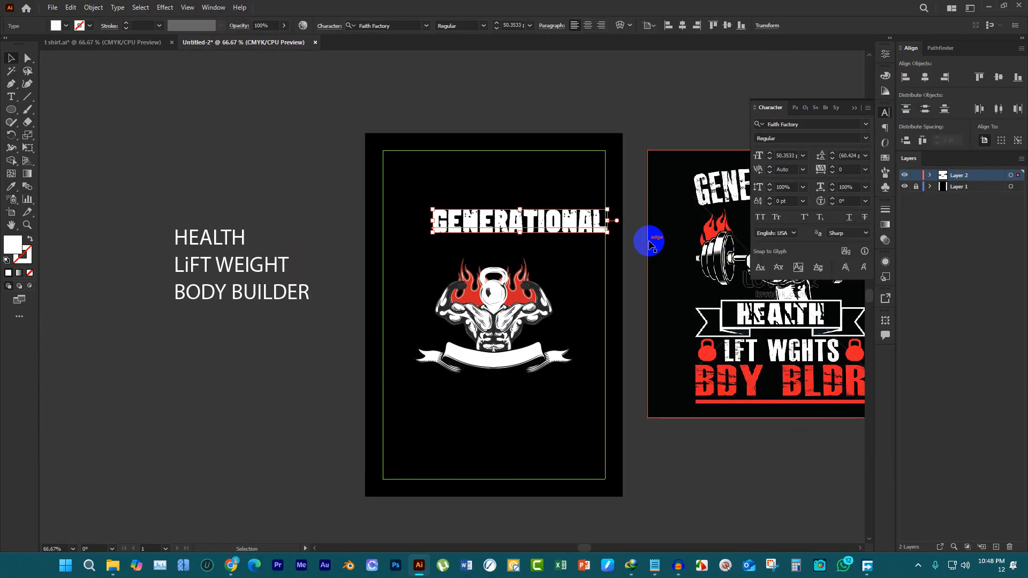
{"action": "scroll", "coordinate": [475, 235], "scroll_direction": "up", "scroll_amount": 3}
{"action": "scroll", "coordinate": [475, 234], "scroll_direction": "down", "scroll_amount": 1}
{"action": "scroll", "coordinate": [460, 252], "scroll_direction": "up", "scroll_amount": 1}
{"action": "scroll", "coordinate": [387, 265], "scroll_direction": "down", "scroll_amount": 1}
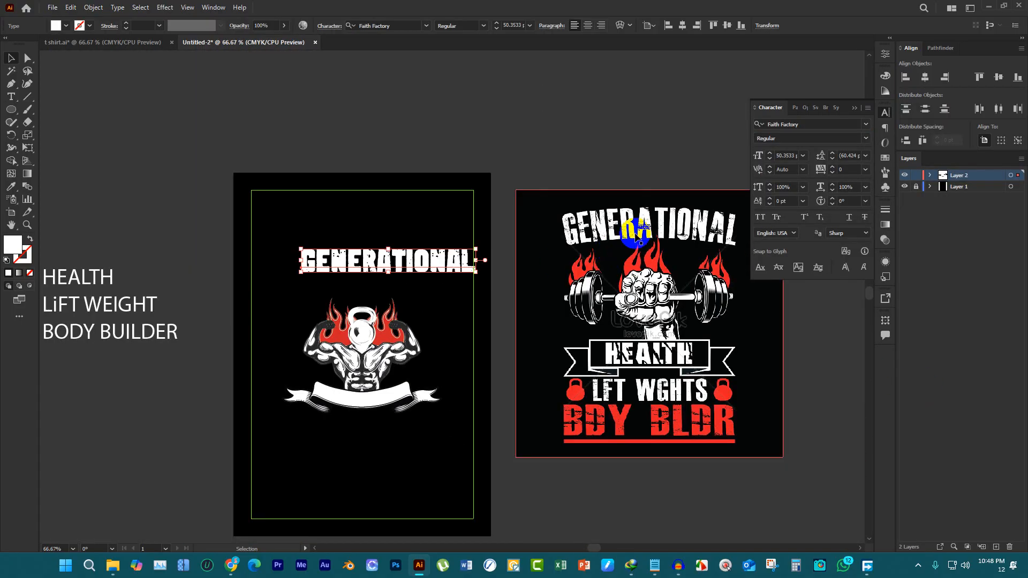
{"action": "scroll", "coordinate": [409, 265], "scroll_direction": "up", "scroll_amount": 1}
{"action": "left_click_drag", "start_coordinate": [422, 274], "coordinate": [379, 269]}
{"action": "left_click", "coordinate": [925, 77]}
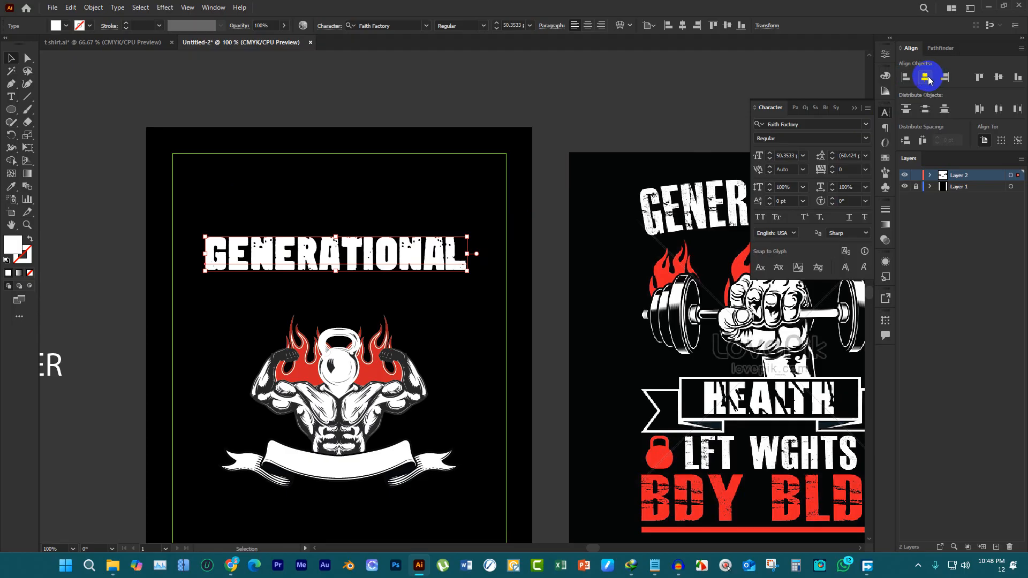
Warp the GENERATIONAL text with a horizontal Arc Upper envelope at 19% bend
{"action": "left_click", "coordinate": [621, 25]}
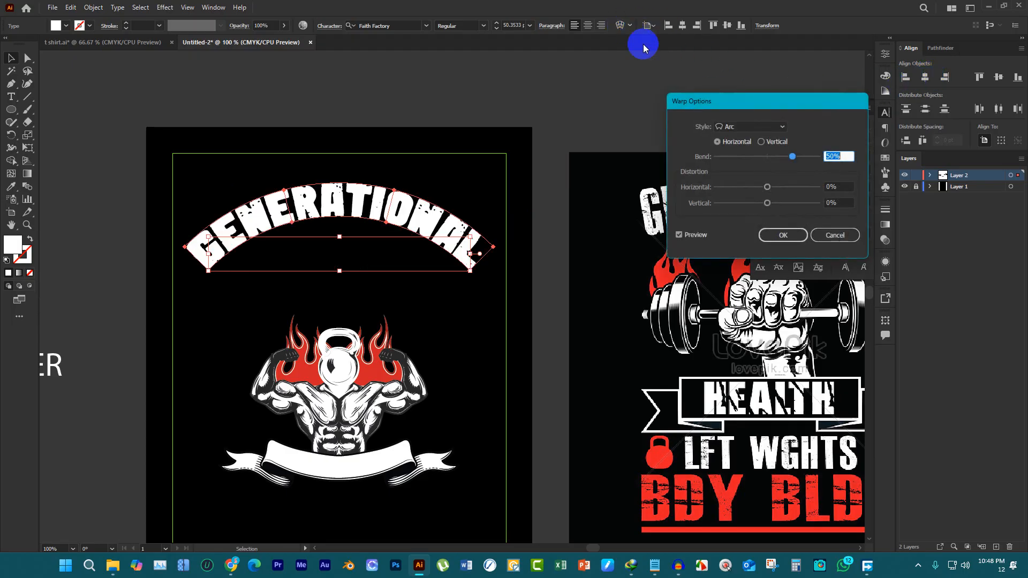
{"action": "left_click_drag", "start_coordinate": [794, 162], "coordinate": [778, 159]}
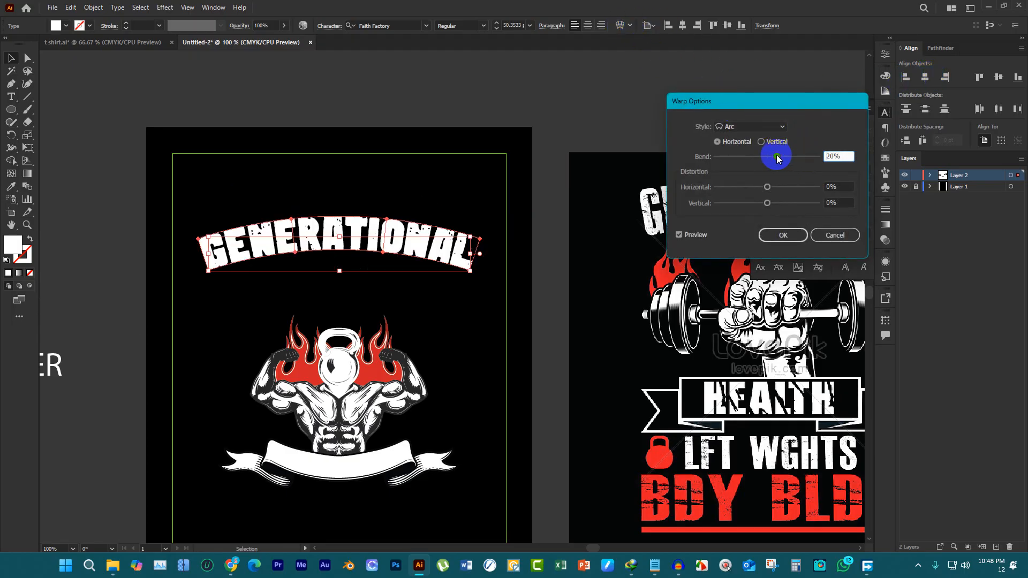
{"action": "left_click", "coordinate": [782, 131]}
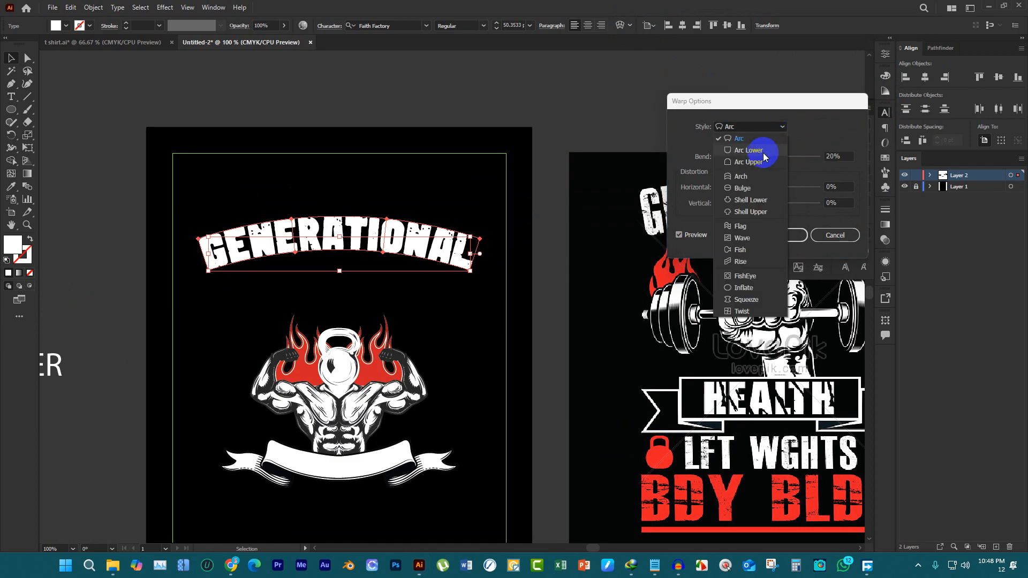
{"action": "left_click", "coordinate": [769, 151]}
{"action": "scroll", "coordinate": [770, 131], "scroll_direction": "down", "scroll_amount": 1}
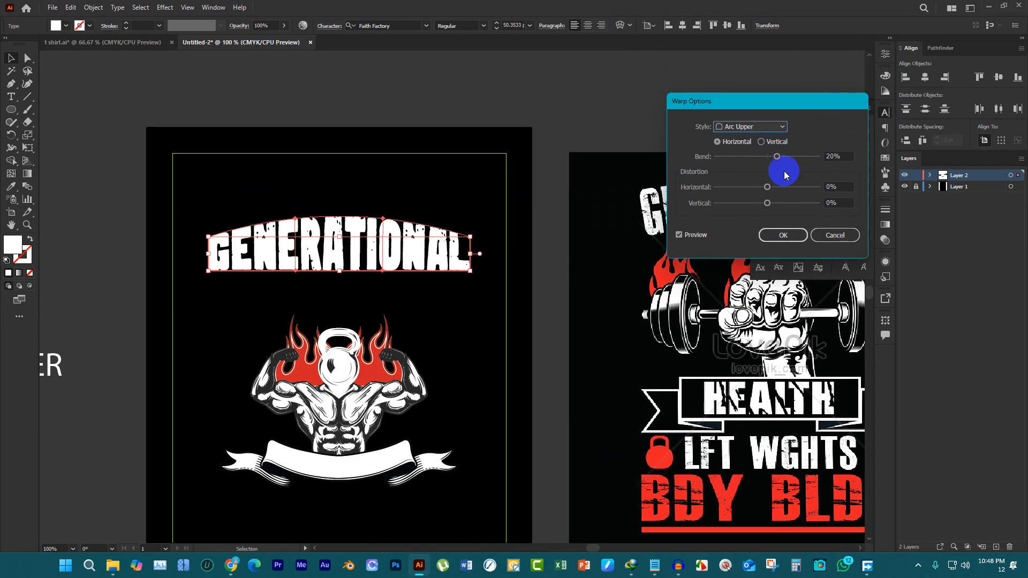
{"action": "left_click_drag", "start_coordinate": [781, 160], "coordinate": [778, 164]}
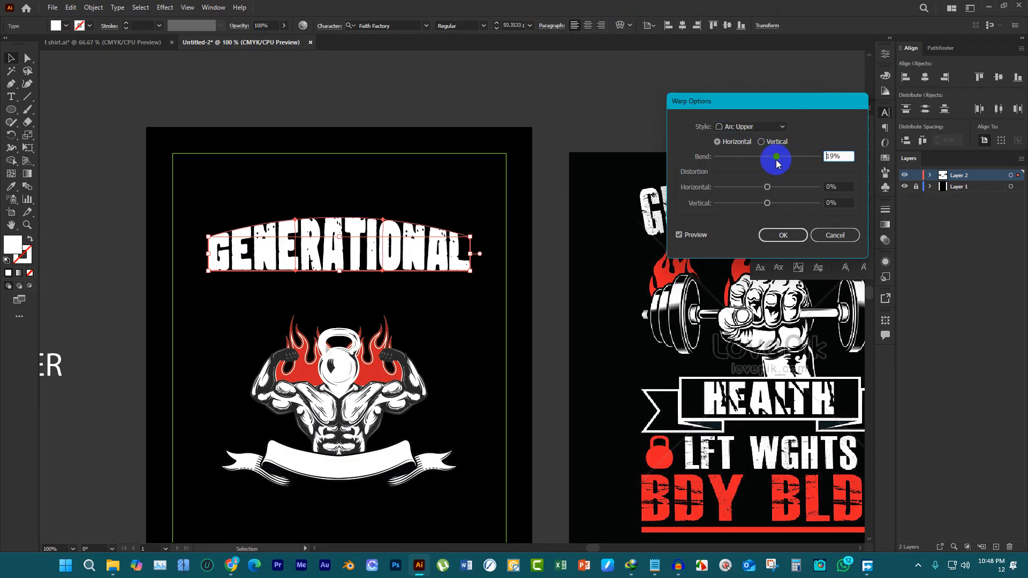
{"action": "left_click", "coordinate": [783, 234]}
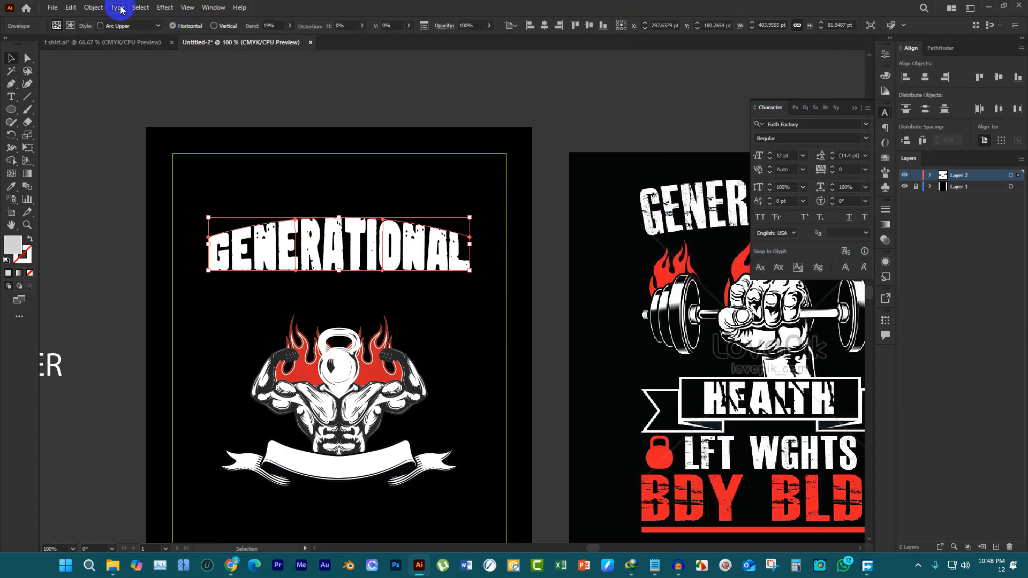
Expand the warped GENERATIONAL lettering with Object and Fill enabled, and deselect it
{"action": "left_click", "coordinate": [93, 8]}
{"action": "left_click", "coordinate": [127, 138]}
{"action": "left_click", "coordinate": [480, 341]}
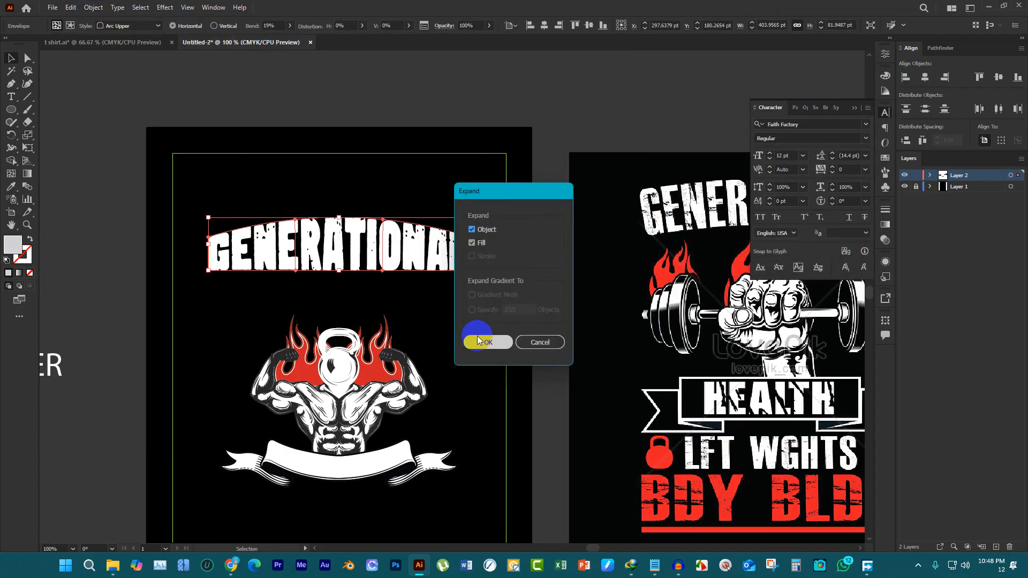
{"action": "left_click", "coordinate": [467, 302]}
Move the kettlebell figure, flames and ribbon up together until they sit just below the GENERATIONAL lettering
{"action": "scroll", "coordinate": [468, 301], "scroll_direction": "down", "scroll_amount": 2}
{"action": "scroll", "coordinate": [436, 419], "scroll_direction": "up", "scroll_amount": 2}
{"action": "left_click_drag", "start_coordinate": [438, 424], "coordinate": [390, 260]}
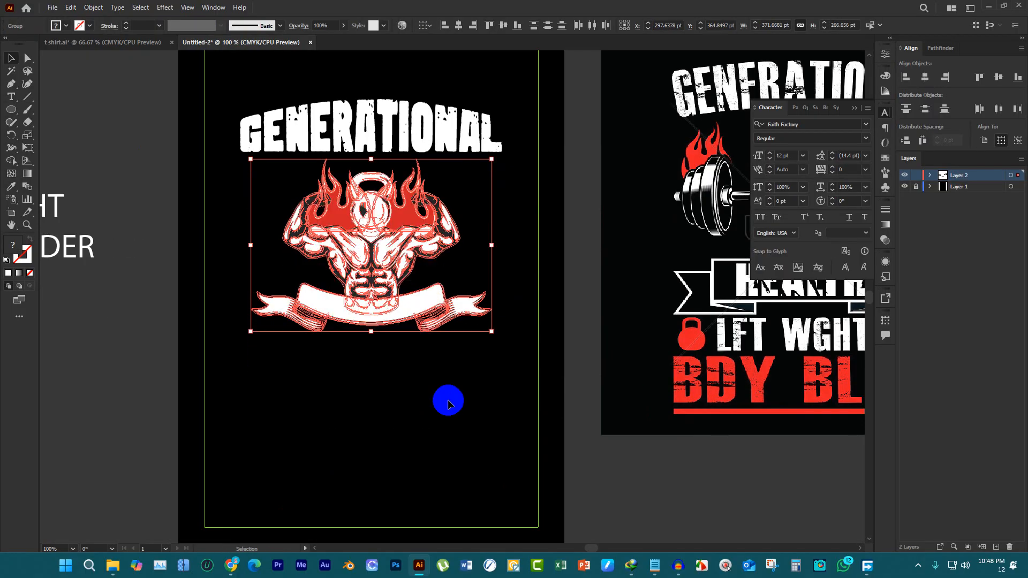
{"action": "left_click", "coordinate": [452, 400]}
Move the HEALTH text from the pasteboard onto the artboard below the ribbon
{"action": "scroll", "coordinate": [506, 337], "scroll_direction": "down", "scroll_amount": 2}
{"action": "scroll", "coordinate": [490, 299], "scroll_direction": "down", "scroll_amount": 2}
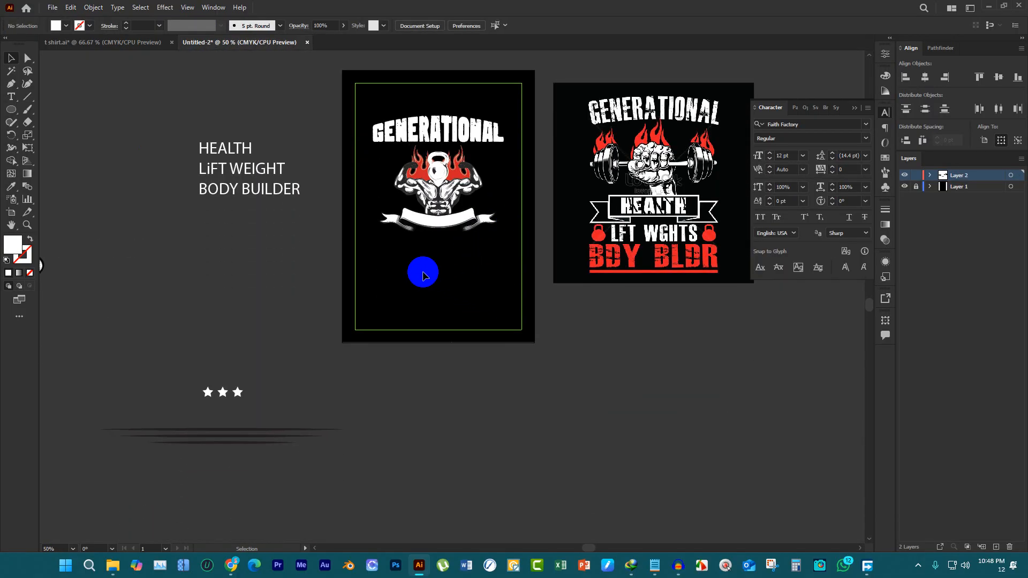
{"action": "scroll", "coordinate": [391, 234], "scroll_direction": "up", "scroll_amount": 1}
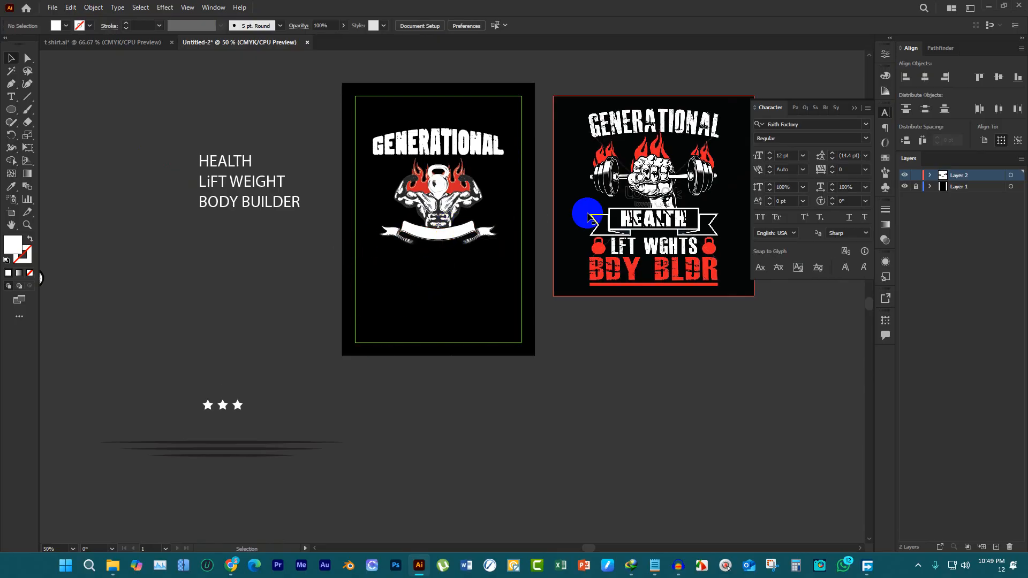
{"action": "mouse_move", "coordinate": [248, 157]}
{"action": "left_mouse_down"}
{"action": "mouse_move", "coordinate": [459, 277]}
{"action": "mouse_move", "coordinate": [444, 302]}
{"action": "left_mouse_up"}
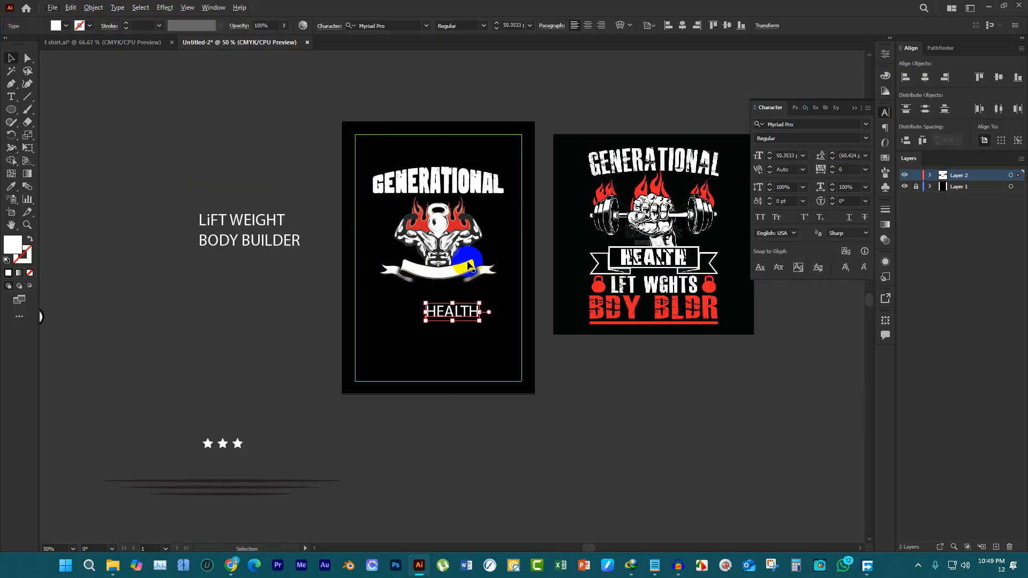
Change the fill color of the HEALTH text to black
{"action": "key", "text": "ctrl+plus"}
{"action": "scroll", "coordinate": [289, 238], "scroll_direction": "up", "scroll_amount": 3}
{"action": "scroll", "coordinate": [289, 238], "scroll_direction": "down", "scroll_amount": 1}
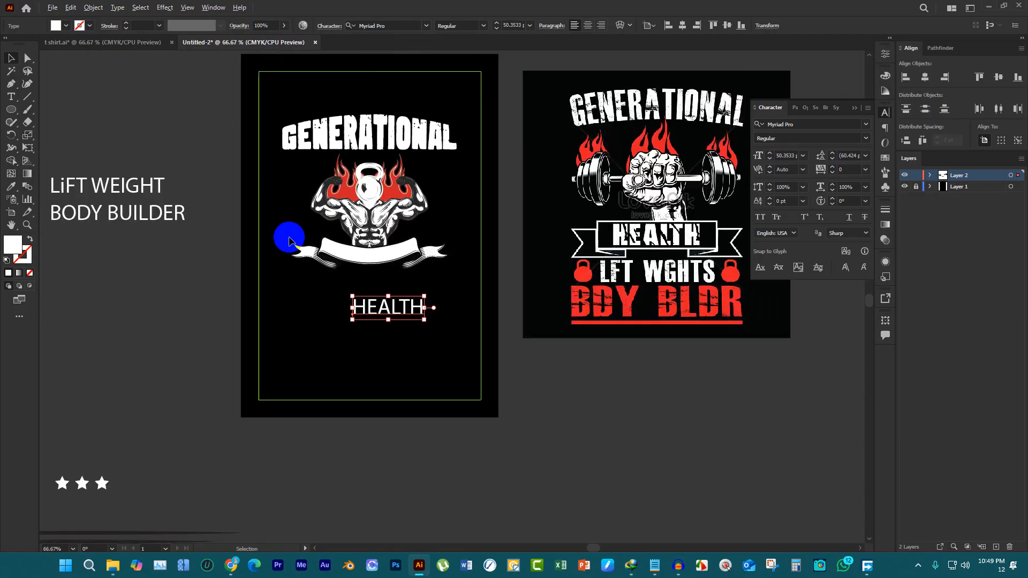
{"action": "scroll", "coordinate": [412, 258], "scroll_direction": "up", "scroll_amount": 2}
{"action": "scroll", "coordinate": [345, 284], "scroll_direction": "down", "scroll_amount": 2}
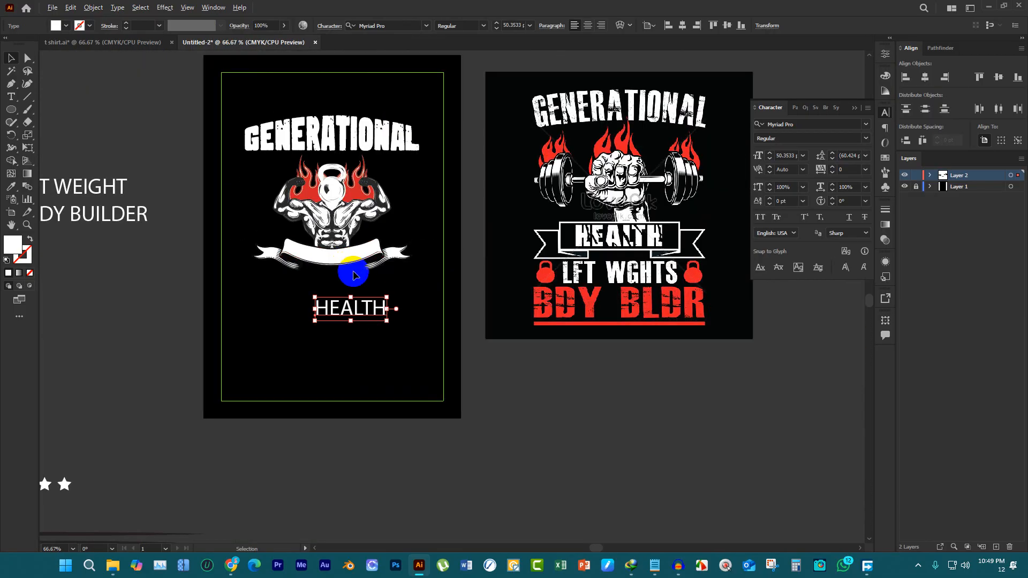
{"action": "scroll", "coordinate": [349, 271], "scroll_direction": "up", "scroll_amount": 2}
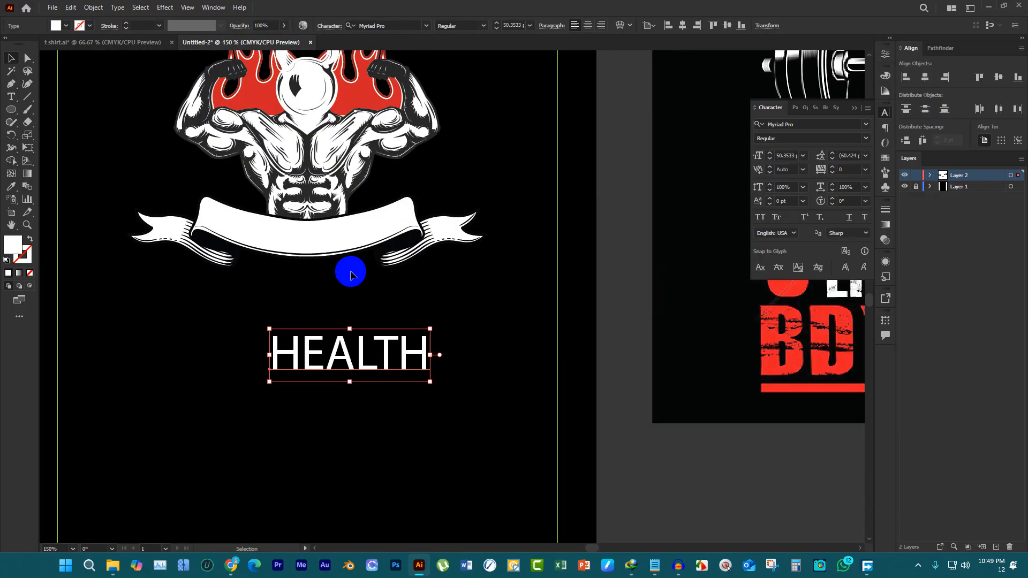
{"action": "left_click", "coordinate": [68, 26]}
{"action": "left_click", "coordinate": [25, 45]}
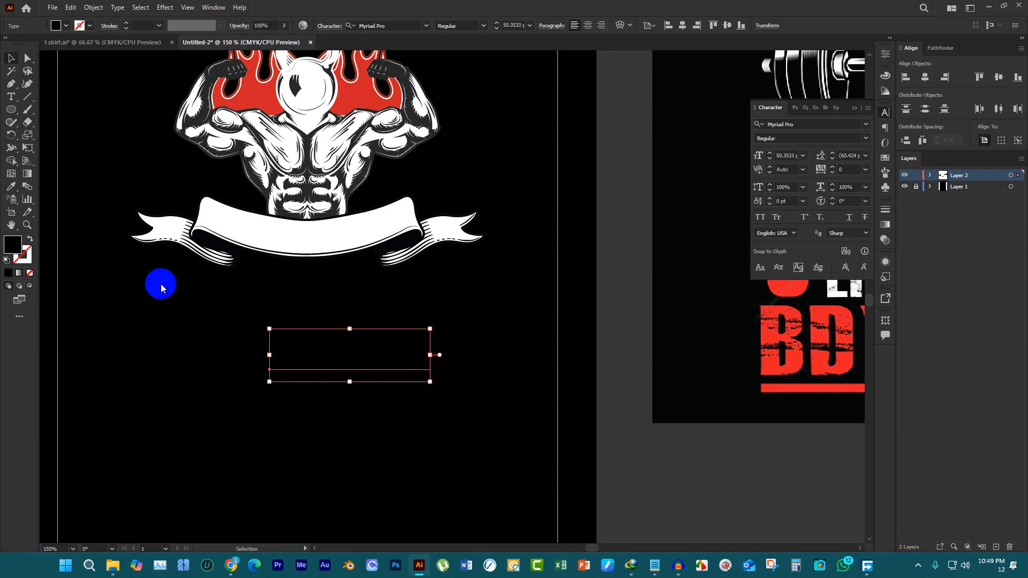
Place the HEALTH text on the white ribbon and scale it down to about 23.4 pt so it fits inside
{"action": "left_click_drag", "start_coordinate": [383, 349], "coordinate": [333, 238]}
{"action": "scroll", "coordinate": [333, 238], "scroll_direction": "up", "scroll_amount": 2}
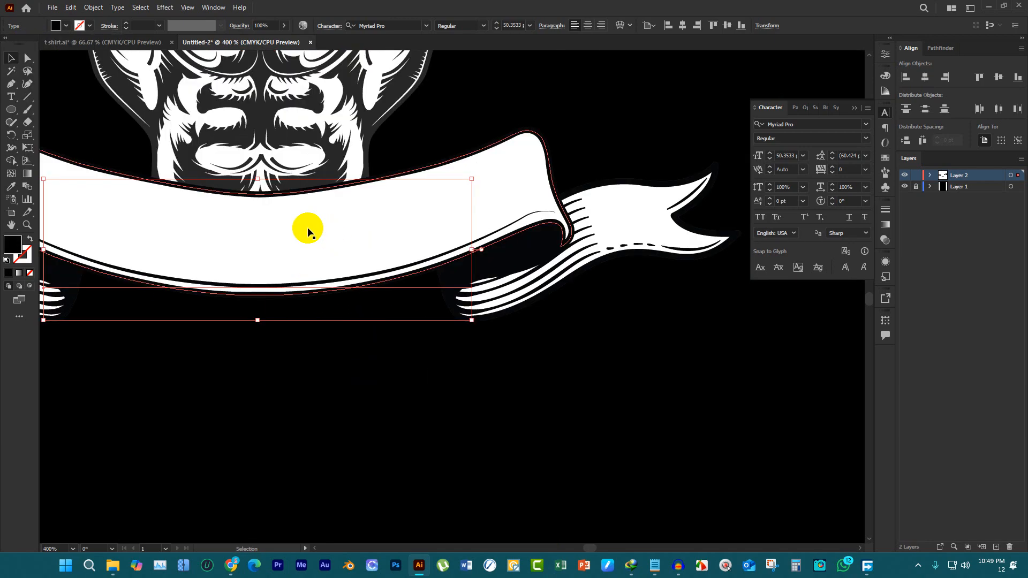
{"action": "scroll", "coordinate": [320, 230], "scroll_direction": "down", "scroll_amount": 2}
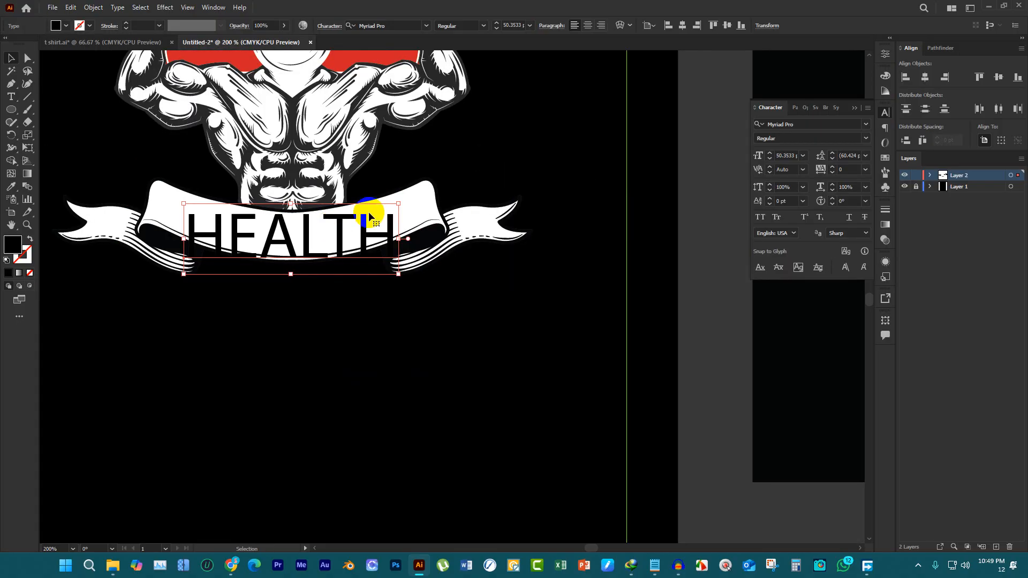
{"action": "scroll", "coordinate": [371, 214], "scroll_direction": "up", "scroll_amount": 1}
{"action": "mouse_move", "coordinate": [410, 252]}
{"action": "left_mouse_down"}
{"action": "mouse_move", "coordinate": [337, 236]}
{"action": "mouse_move", "coordinate": [325, 252]}
{"action": "mouse_move", "coordinate": [274, 245]}
{"action": "left_mouse_up"}
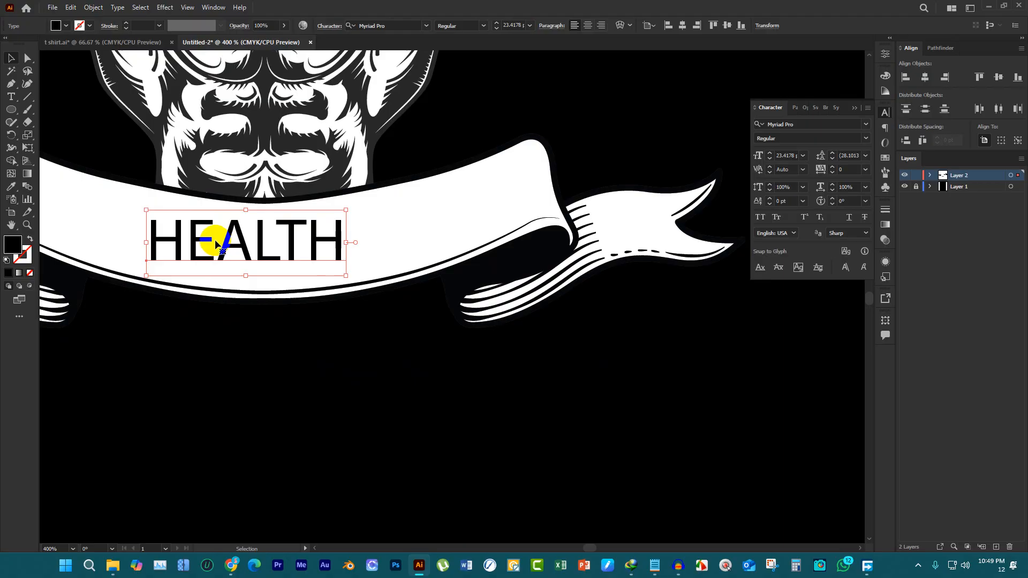
Preview the favorite fonts on the HEALTH text, comparing candidates from Candu through Quacker
{"action": "left_click", "coordinate": [866, 124]}
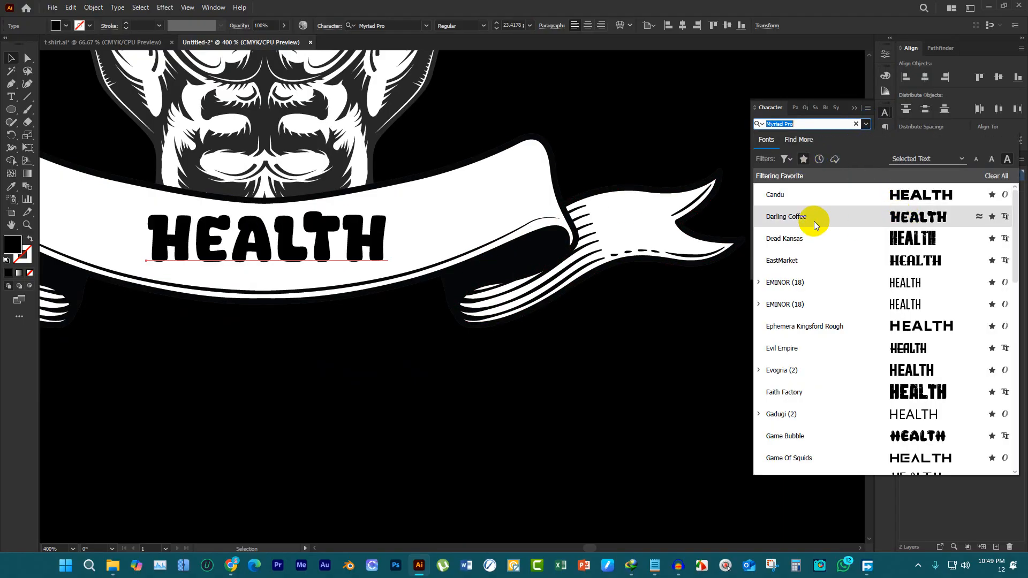
{"action": "key", "text": "Down"}
{"action": "key", "text": "Down"}
{"action": "key", "text": "Down"}
{"action": "key", "text": "Down"}
{"action": "key", "text": "Down"}
{"action": "key", "text": "Down"}
{"action": "key", "text": "Down"}
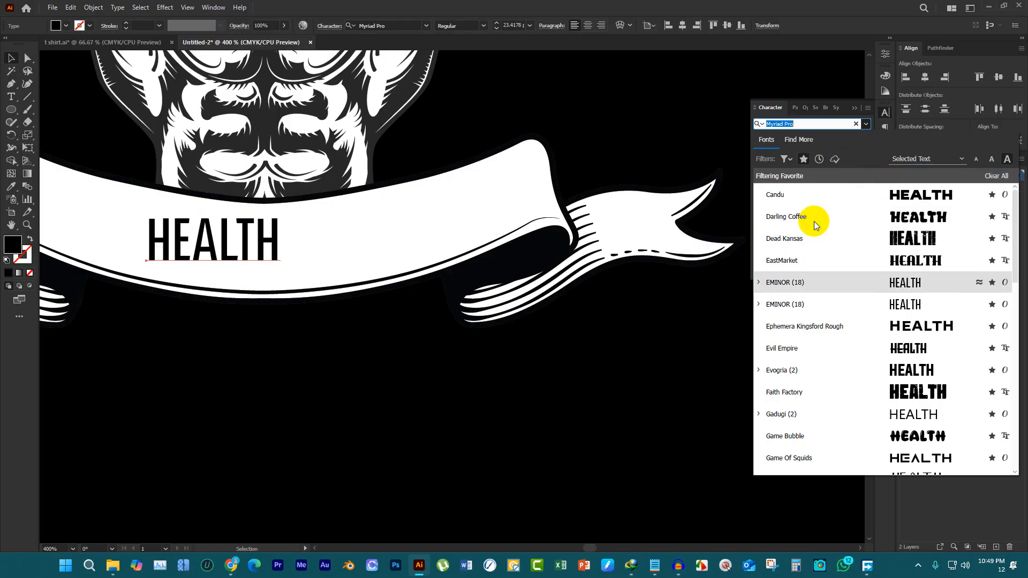
{"action": "key", "text": "Down"}
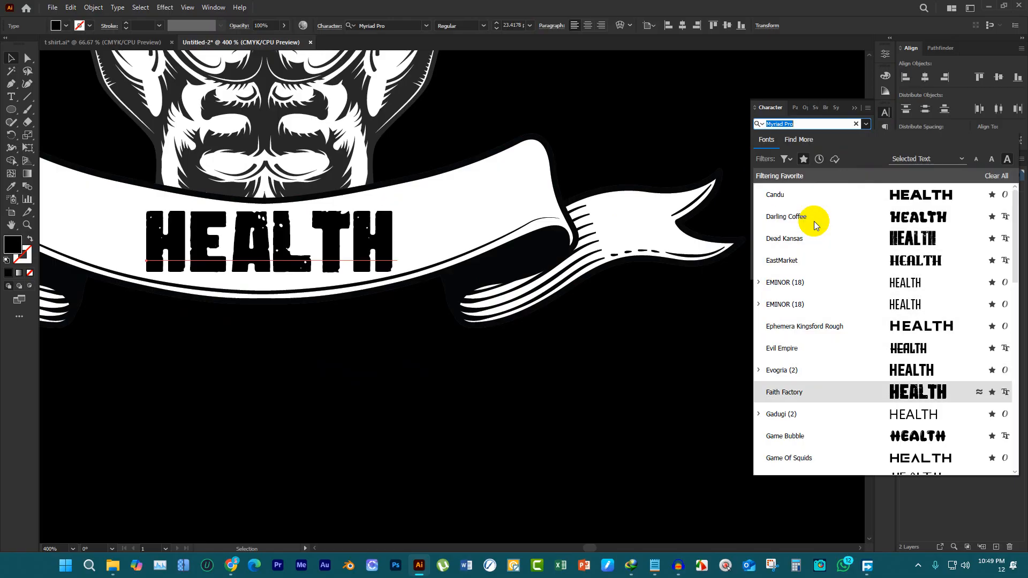
{"action": "key", "text": "Down"}
{"action": "key", "text": "Down"}
{"action": "key", "text": "Down"}
{"action": "key", "text": "Down"}
{"action": "key", "text": "Down"}
{"action": "key", "text": "Down"}
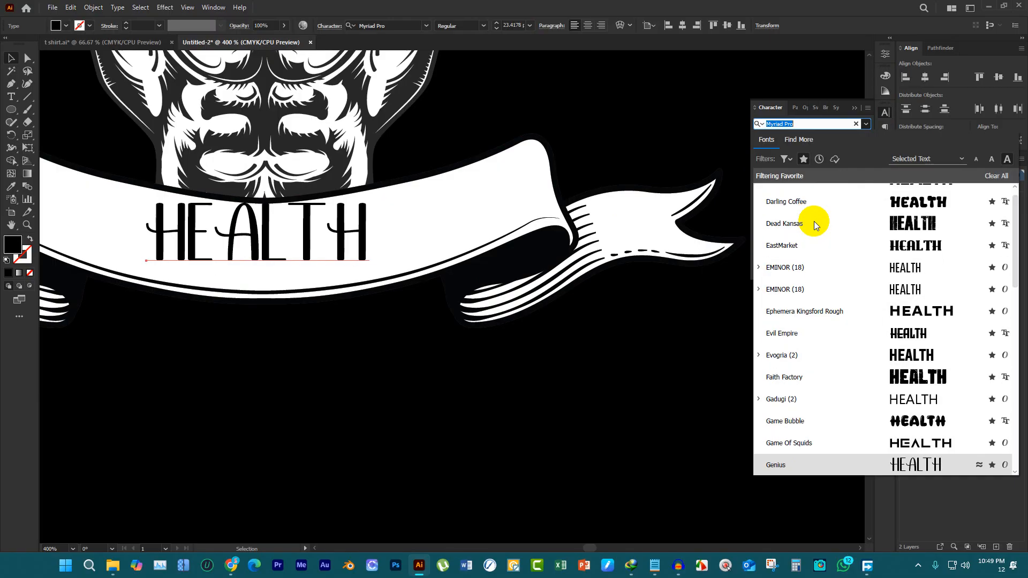
{"action": "key", "text": "Up"}
{"action": "key", "text": "Up"}
{"action": "key", "text": "Up"}
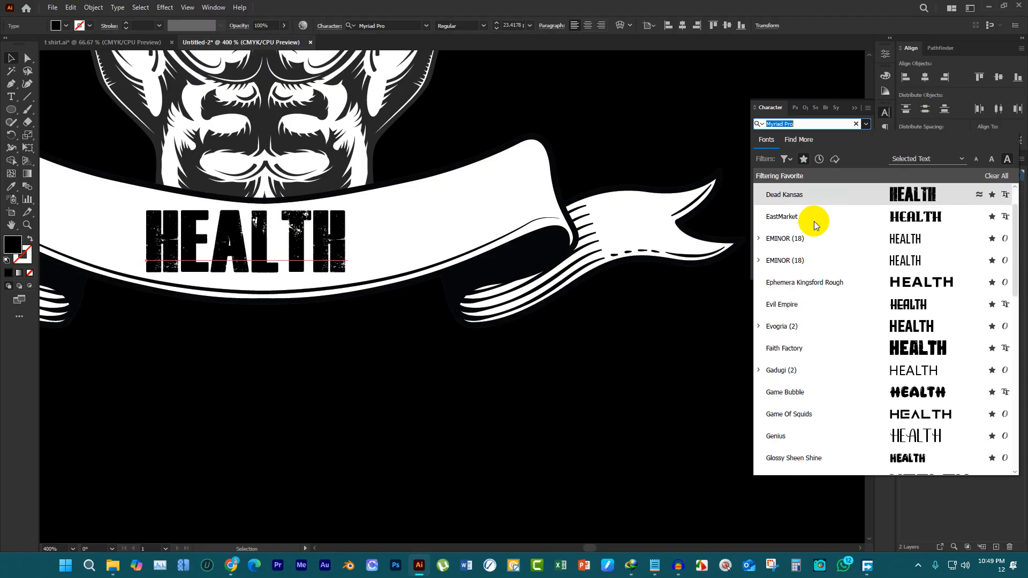
{"action": "key", "text": "Down"}
{"action": "key", "text": "Down"}
{"action": "key", "text": "Down"}
{"action": "key", "text": "Down"}
{"action": "key", "text": "Down"}
{"action": "key", "text": "Down"}
{"action": "key", "text": "Down"}
{"action": "key", "text": "Down"}
{"action": "key", "text": "Down"}
{"action": "key", "text": "Down"}
{"action": "key", "text": "Down"}
{"action": "key", "text": "Down"}
{"action": "key", "text": "Down"}
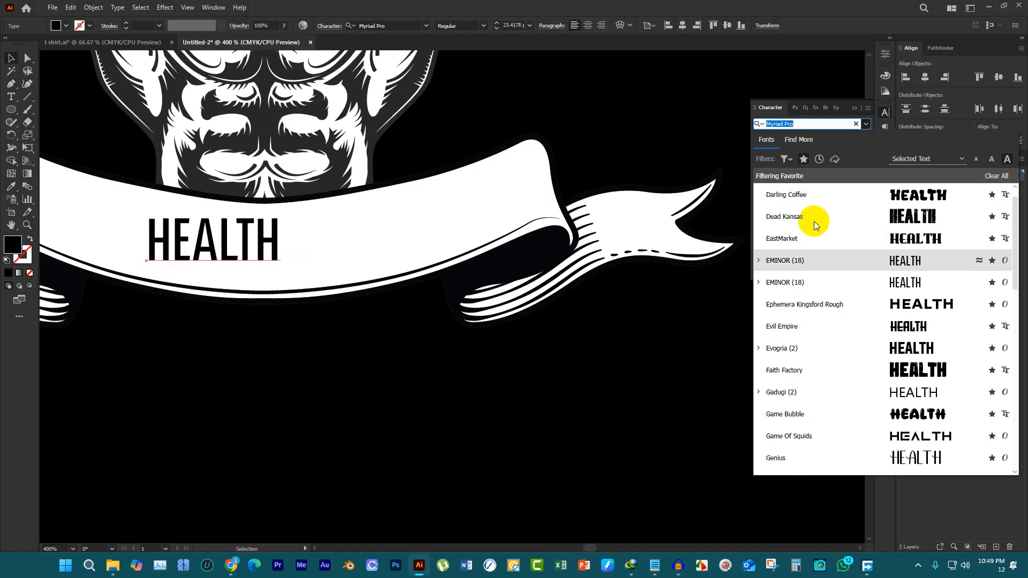
{"action": "key", "text": "Down"}
{"action": "left_click", "coordinate": [814, 220]}
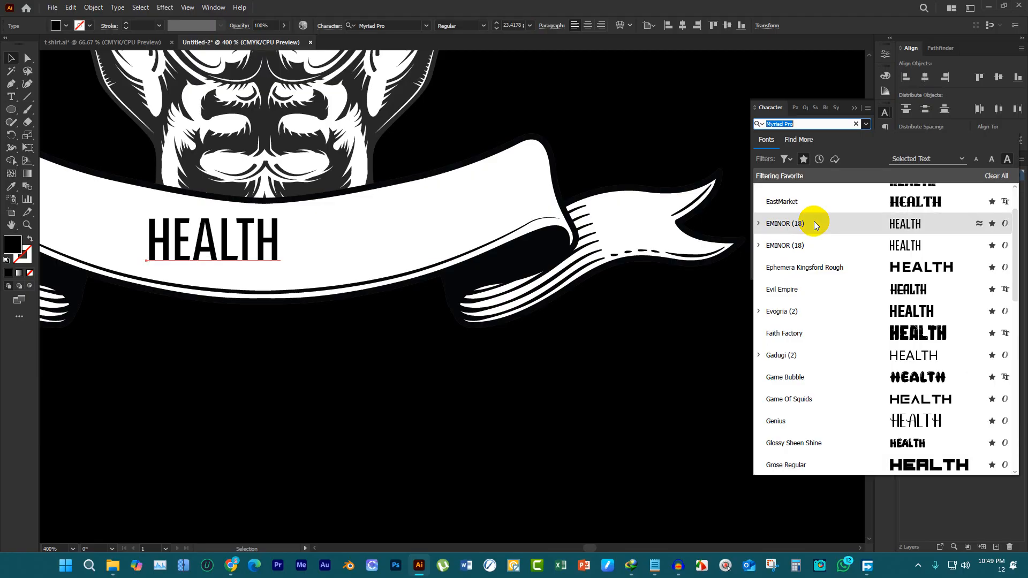
{"action": "key", "text": "Down"}
{"action": "key", "text": "Down"}
{"action": "key", "text": "Down"}
{"action": "key", "text": "Down"}
{"action": "key", "text": "Down"}
{"action": "key", "text": "Down"}
{"action": "key", "text": "Down"}
{"action": "key", "text": "Down"}
{"action": "key", "text": "Down"}
{"action": "key", "text": "Down"}
{"action": "key", "text": "Down"}
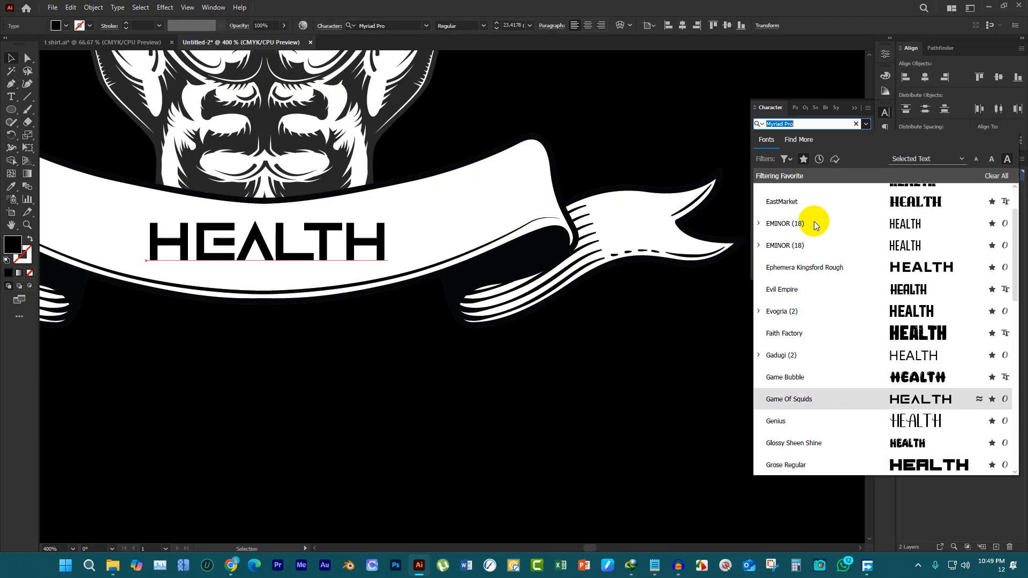
{"action": "key", "text": "Up"}
{"action": "key", "text": "Down"}
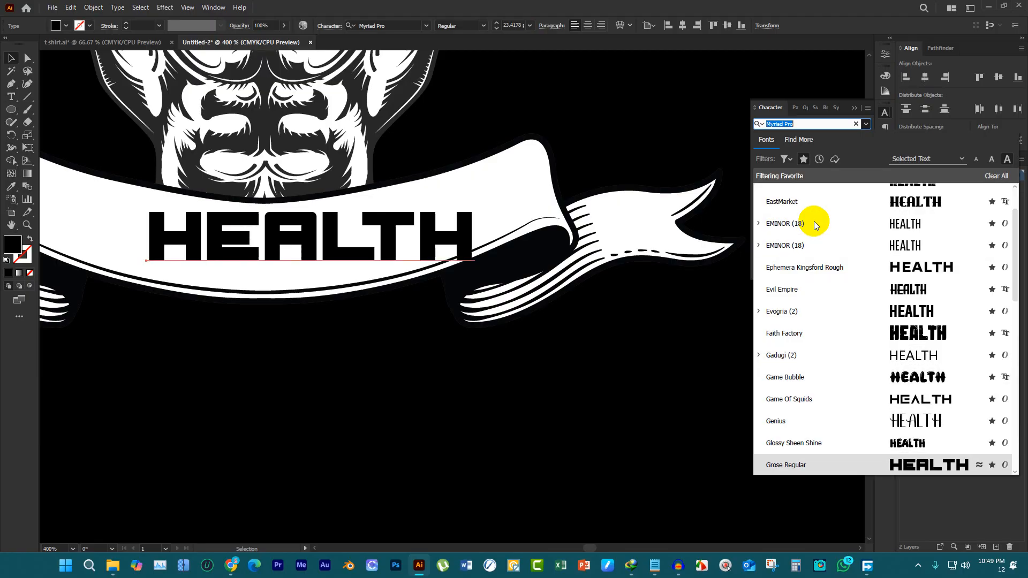
{"action": "key", "text": "Down"}
{"action": "left_click", "coordinate": [814, 221]}
{"action": "key", "text": "Down"}
{"action": "key", "text": "Down"}
{"action": "key", "text": "Down"}
{"action": "key", "text": "Down"}
{"action": "key", "text": "Down"}
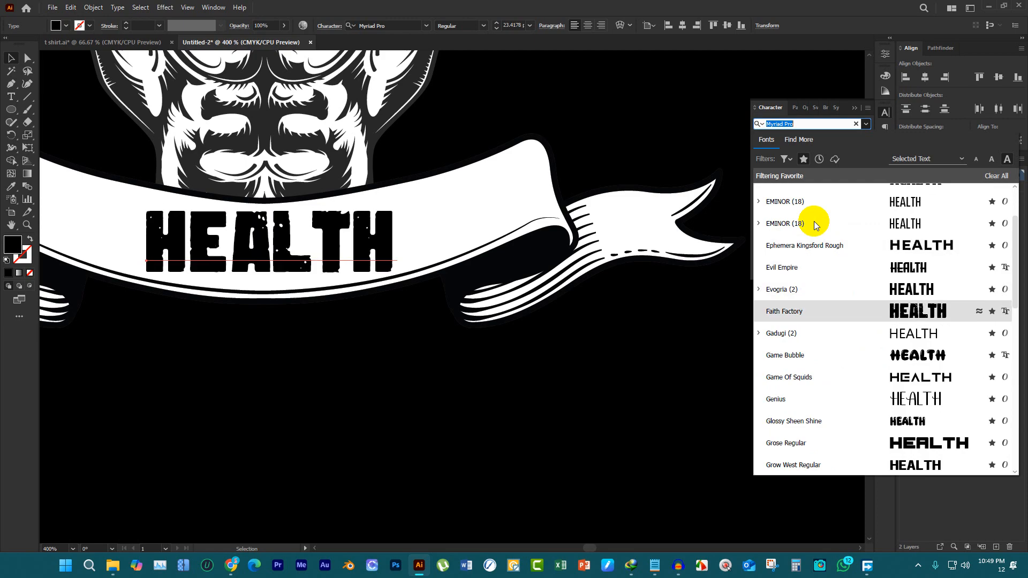
{"action": "key", "text": "Up"}
{"action": "key", "text": "Down"}
{"action": "key", "text": "Down"}
{"action": "key", "text": "Down"}
{"action": "key", "text": "Down"}
{"action": "key", "text": "Down"}
{"action": "key", "text": "Down"}
{"action": "key", "text": "Down"}
{"action": "key", "text": "Down"}
{"action": "key", "text": "Down"}
{"action": "key", "text": "Down"}
{"action": "key", "text": "Down"}
{"action": "key", "text": "Down"}
{"action": "key", "text": "Down"}
{"action": "key", "text": "Down"}
{"action": "key", "text": "Down"}
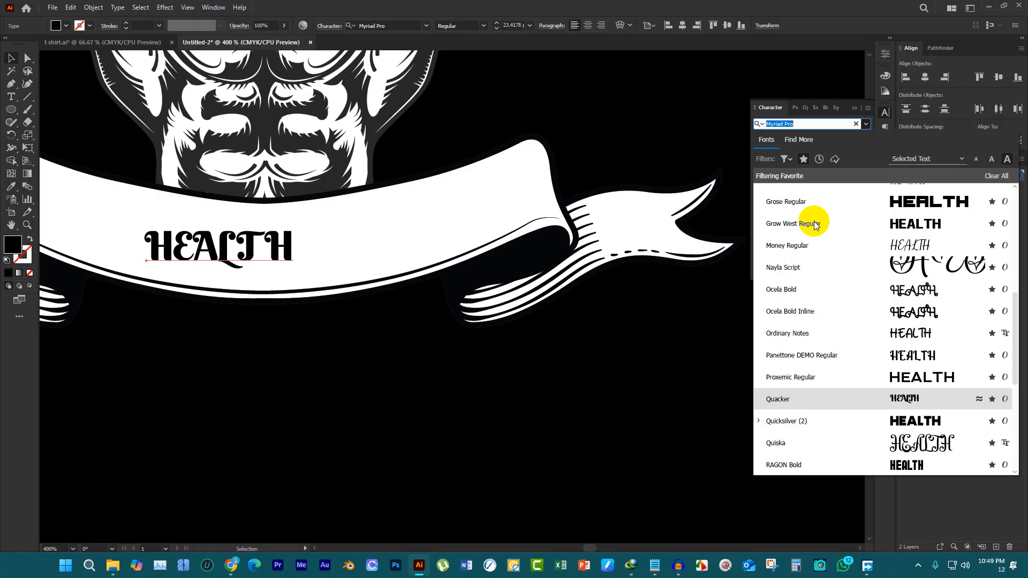
Turn off the favorites filter and search all fonts for "impa" for the HEALTH text
{"action": "left_click", "coordinate": [811, 60]}
{"action": "left_click", "coordinate": [803, 158]}
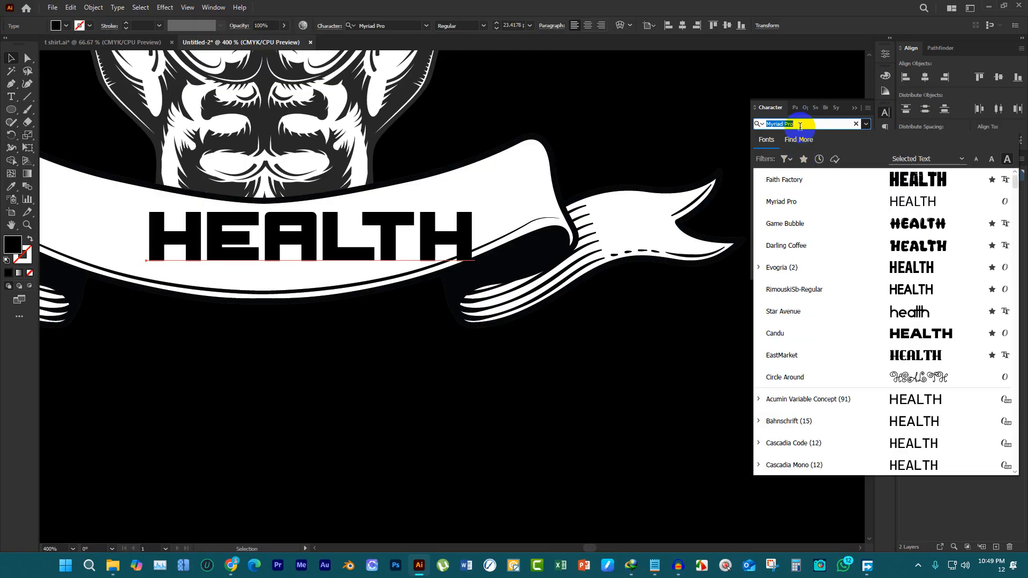
{"action": "type", "text": "impa"}
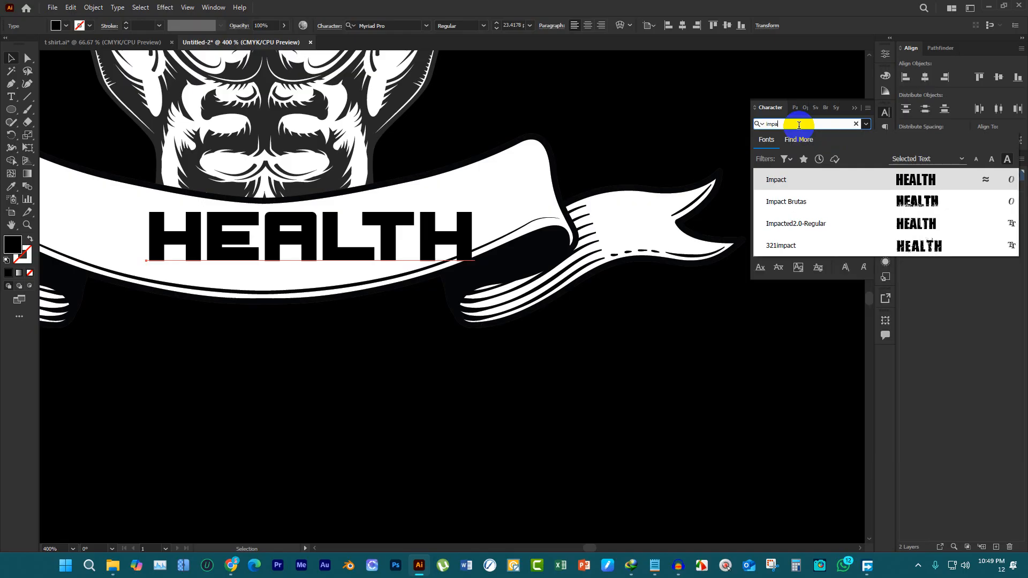
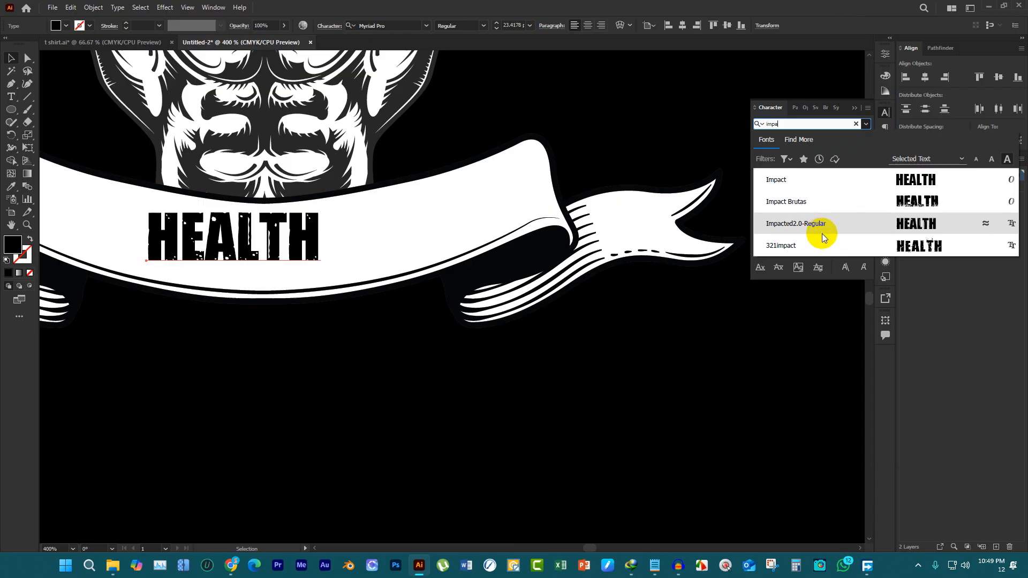
Apply the Impacted2.0-Regular font to the HEALTH text and move it slightly lower on the ribbon
{"action": "left_click", "coordinate": [822, 233]}
{"action": "scroll", "coordinate": [454, 396], "scroll_direction": "down", "scroll_amount": 2}
{"action": "scroll", "coordinate": [340, 345], "scroll_direction": "up", "scroll_amount": 2}
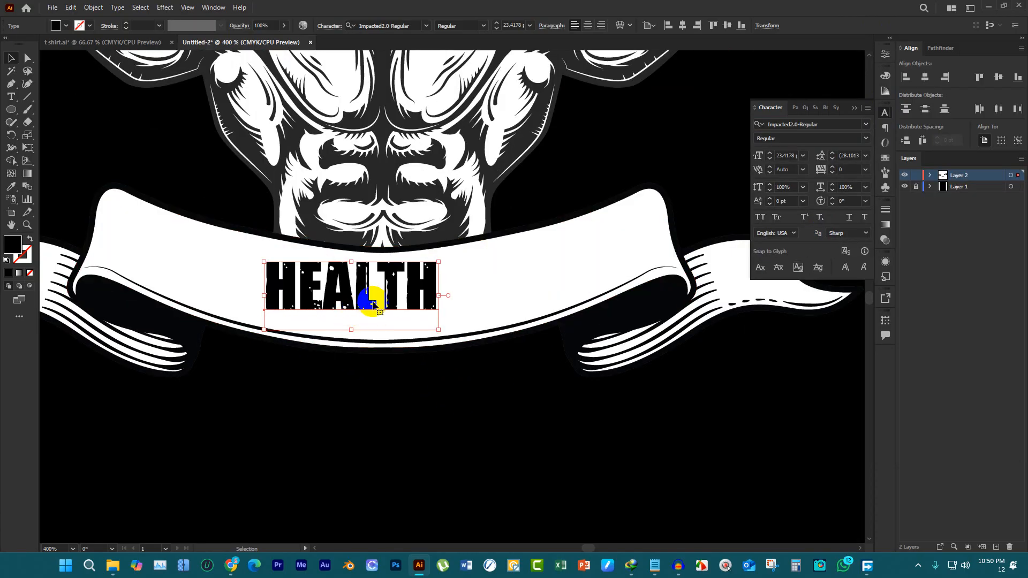
{"action": "left_click_drag", "start_coordinate": [367, 294], "coordinate": [368, 310]}
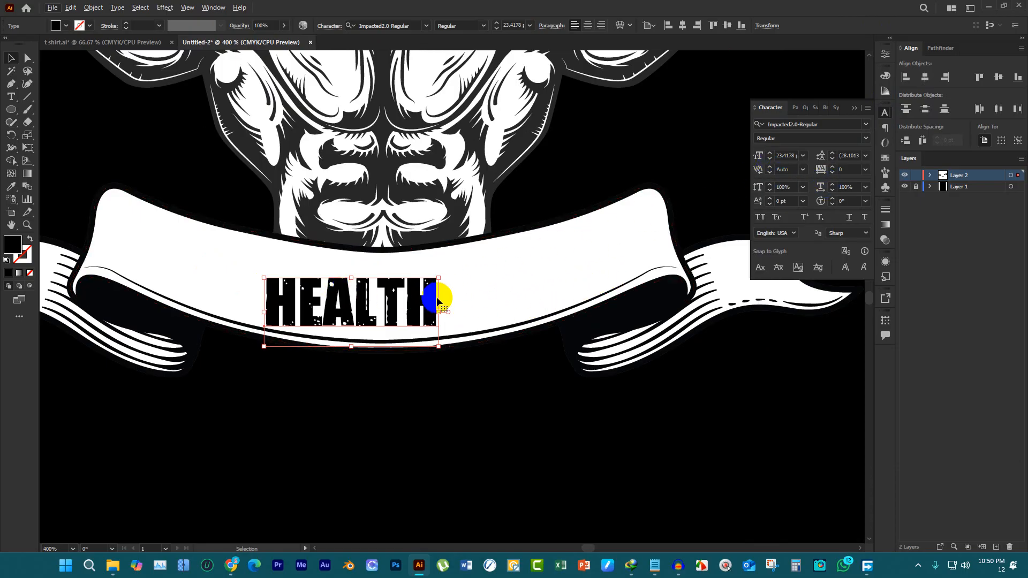
{"action": "scroll", "coordinate": [383, 308], "scroll_direction": "up", "scroll_amount": 1}
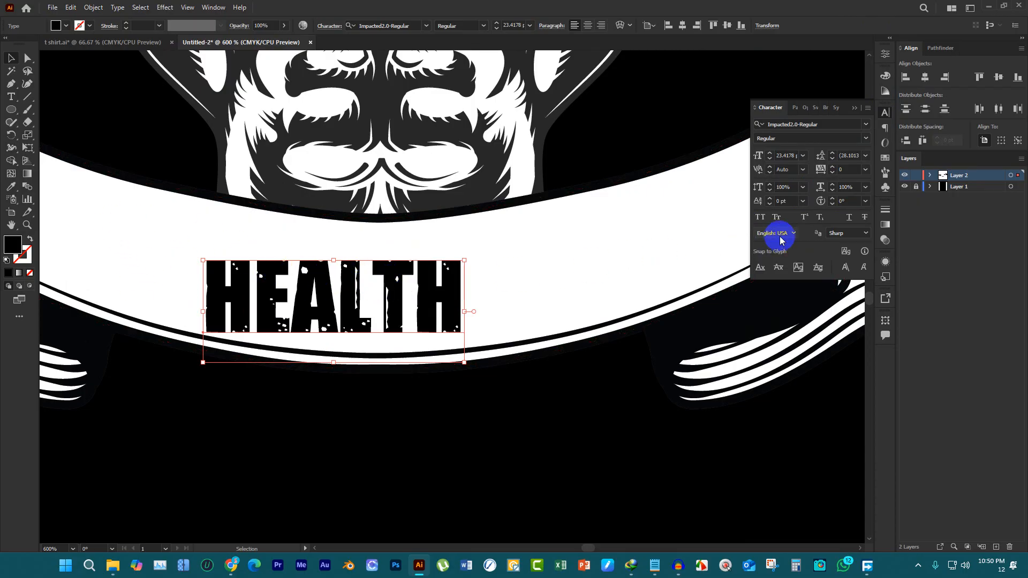
Widen the HEALTH text by setting its horizontal scale to 164%
{"action": "left_click", "coordinate": [832, 184]}
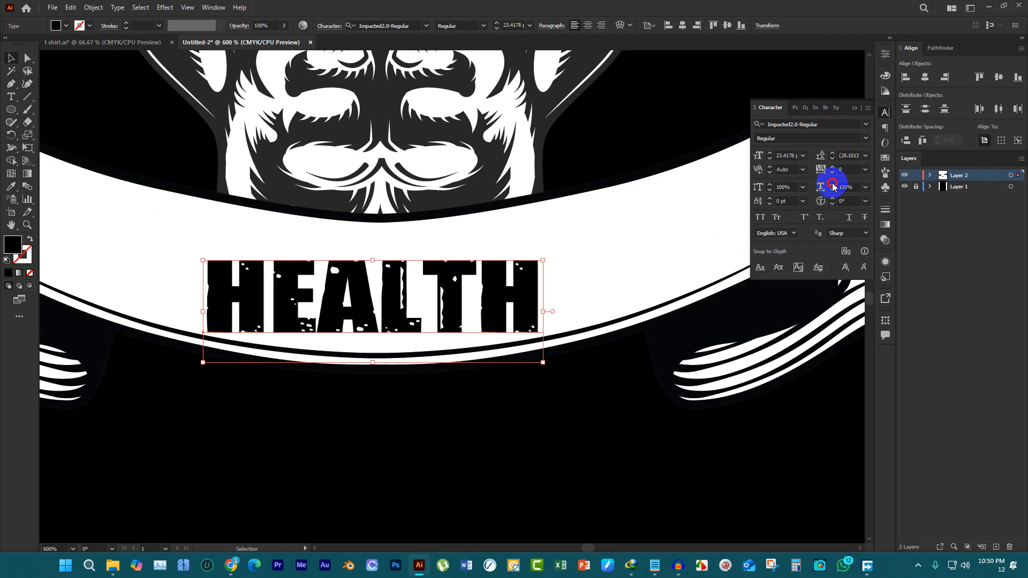
{"action": "left_click_drag", "start_coordinate": [833, 186], "coordinate": [833, 185]}
{"action": "left_click", "coordinate": [558, 374]}
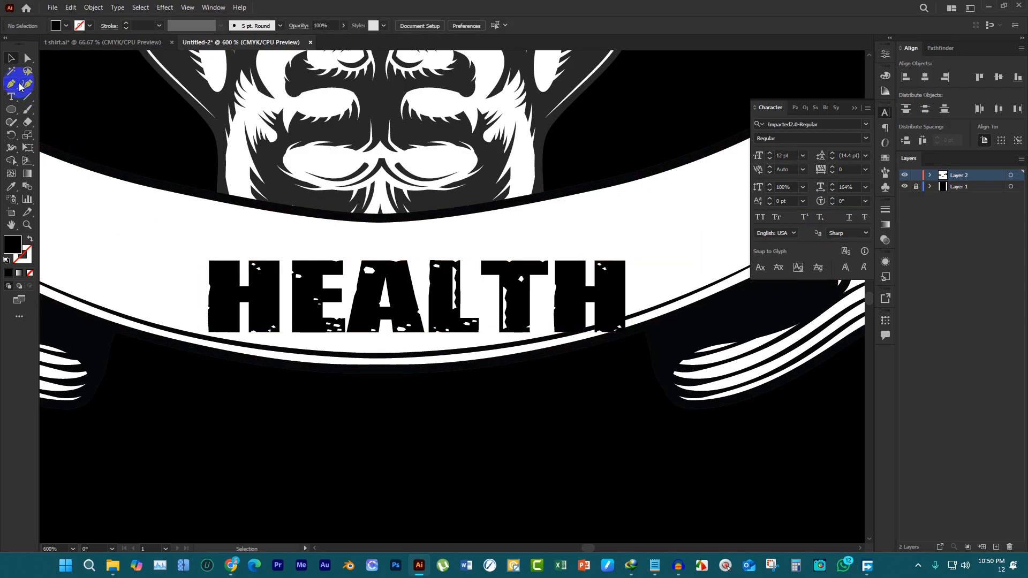
Reset the character settings to their defaults using a temporary white placeholder text below the ribbon, and delete that text
{"action": "left_click", "coordinate": [340, 412]}
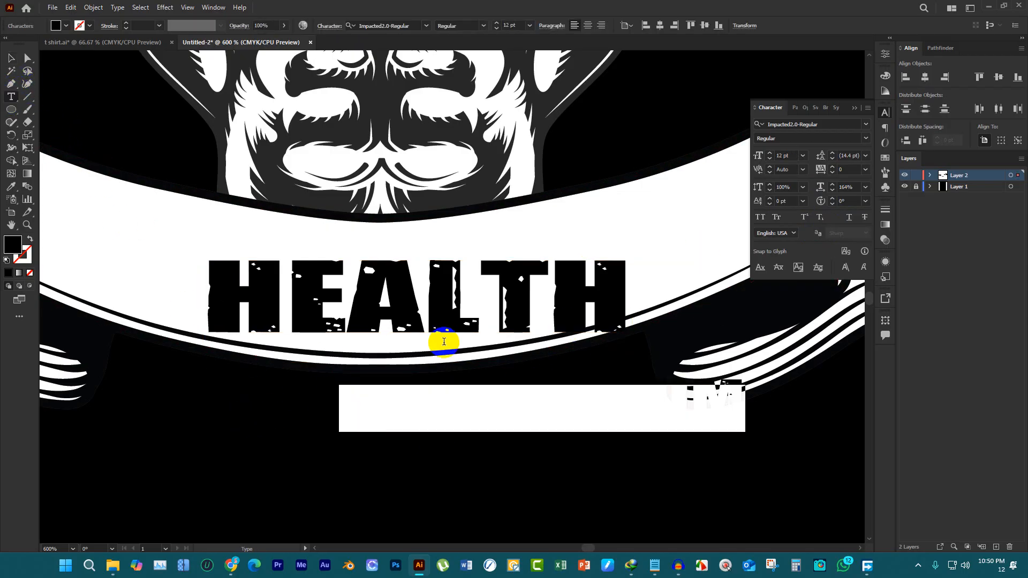
{"action": "left_click", "coordinate": [67, 25]}
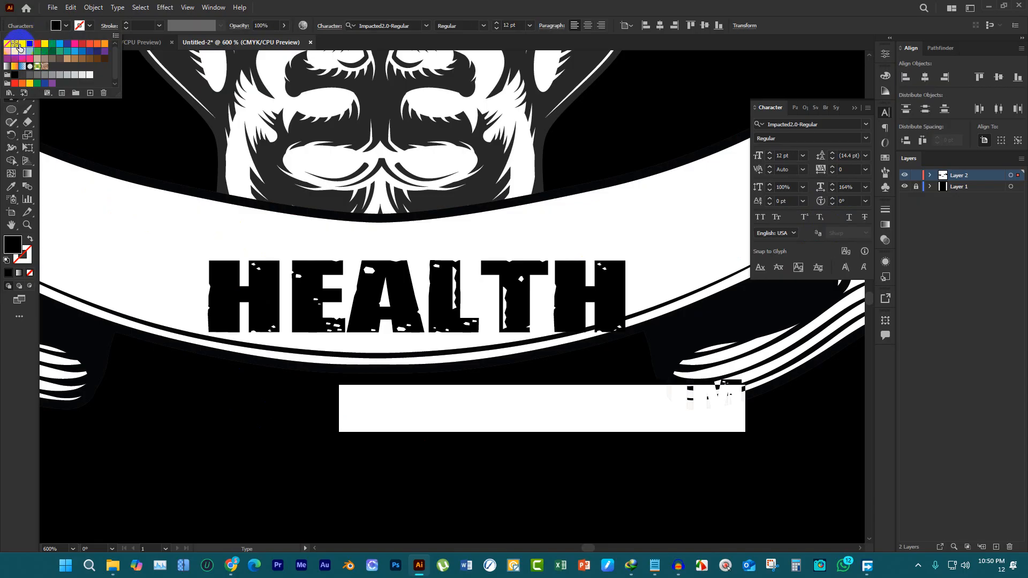
{"action": "left_click", "coordinate": [24, 43]}
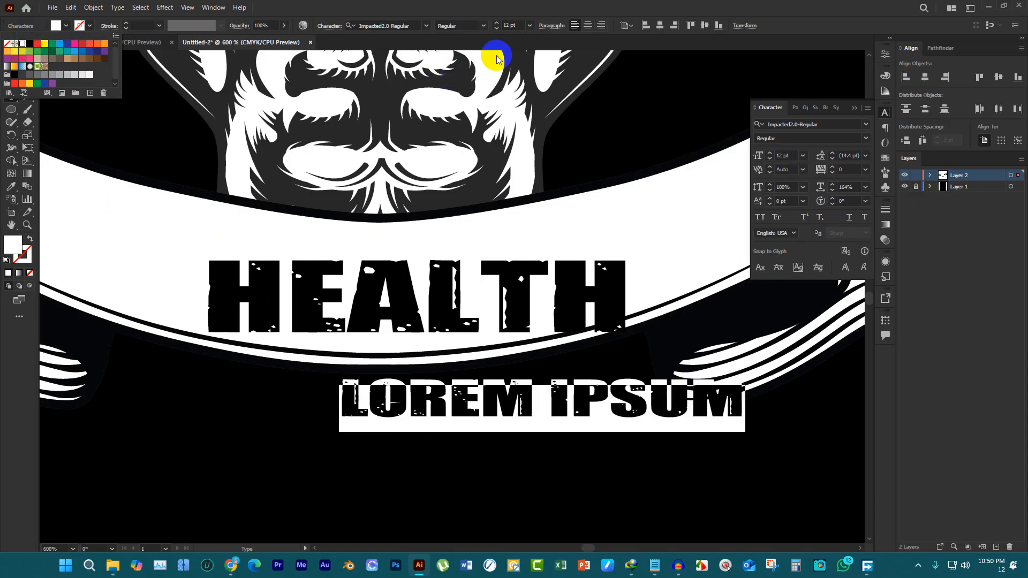
{"action": "left_click", "coordinate": [529, 42]}
{"action": "left_click", "coordinate": [868, 109]}
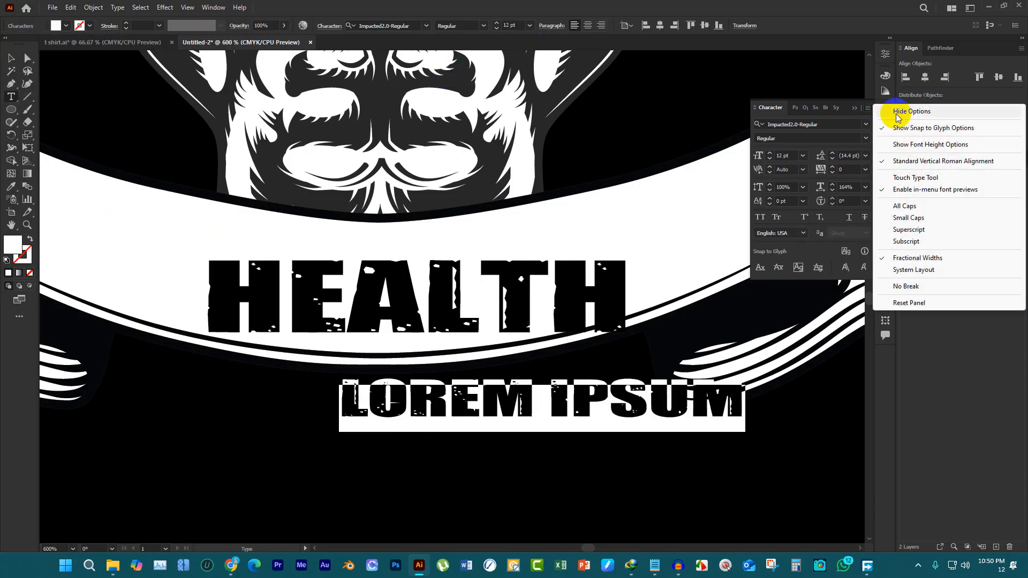
{"action": "left_click", "coordinate": [909, 303]}
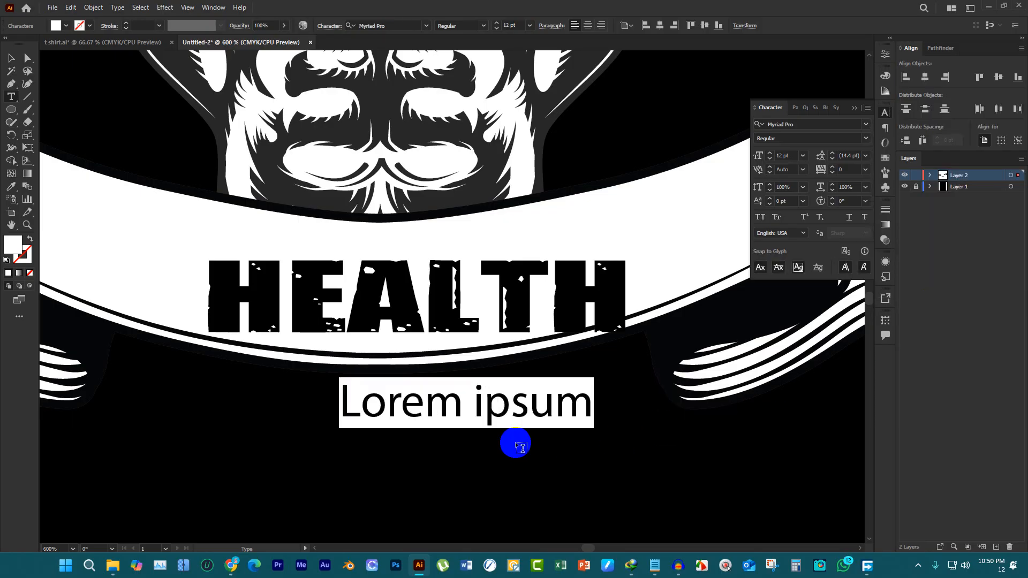
{"action": "left_click", "coordinate": [8, 55]}
{"action": "left_click", "coordinate": [459, 419]}
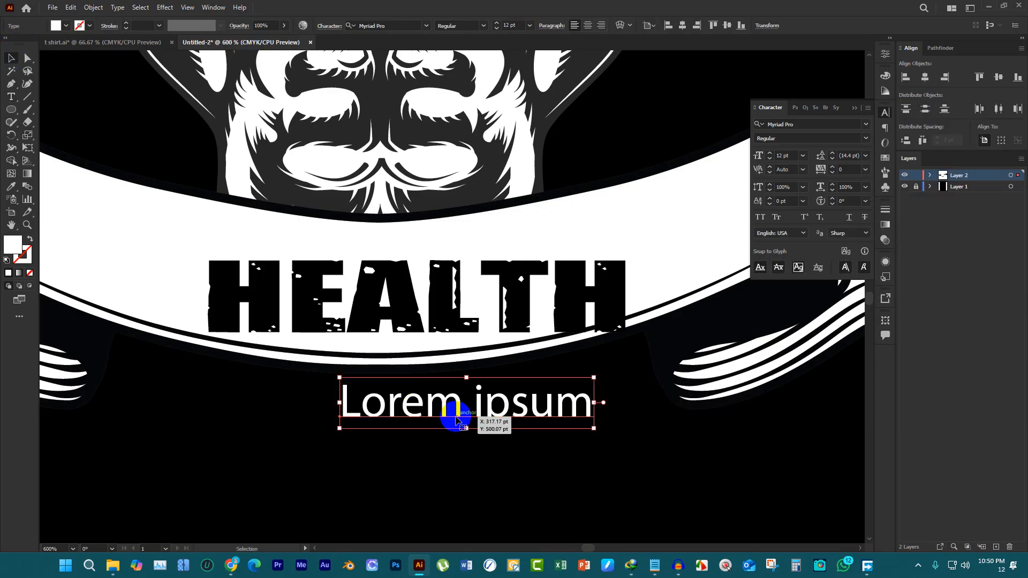
{"action": "key", "text": "Delete"}
Reposition the widened HEALTH text on the ribbon and align it to the artboard's horizontal center
{"action": "left_click", "coordinate": [489, 303]}
{"action": "key", "text": "ctrl+minus"}
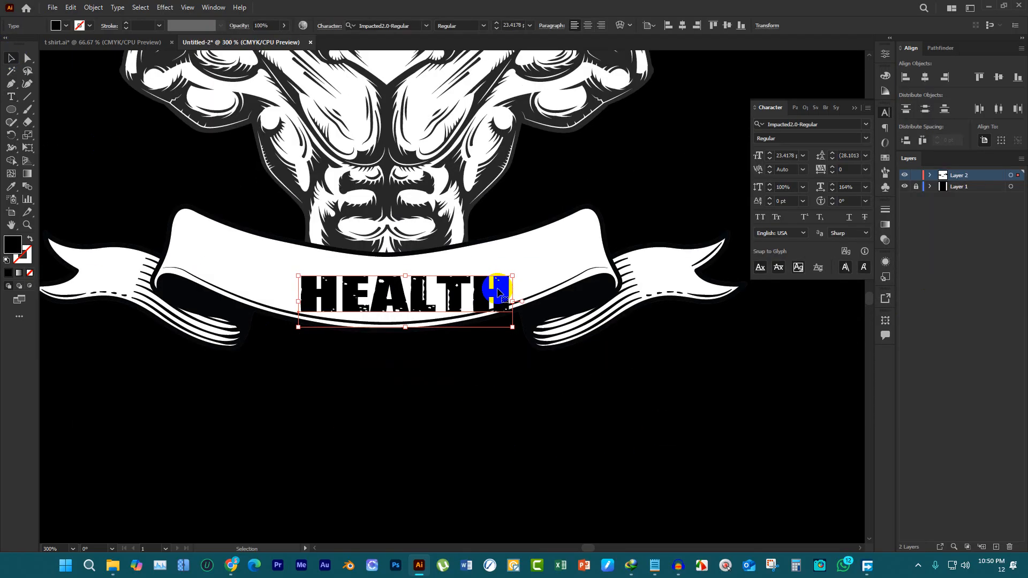
{"action": "left_click_drag", "start_coordinate": [498, 292], "coordinate": [481, 286]}
{"action": "left_click", "coordinate": [925, 78]}
Warp the HEALTH text with a horizontal Arc at -22% bend and move it up about 6.27 pt on the ribbon
{"action": "scroll", "coordinate": [437, 289], "scroll_direction": "up", "scroll_amount": 2}
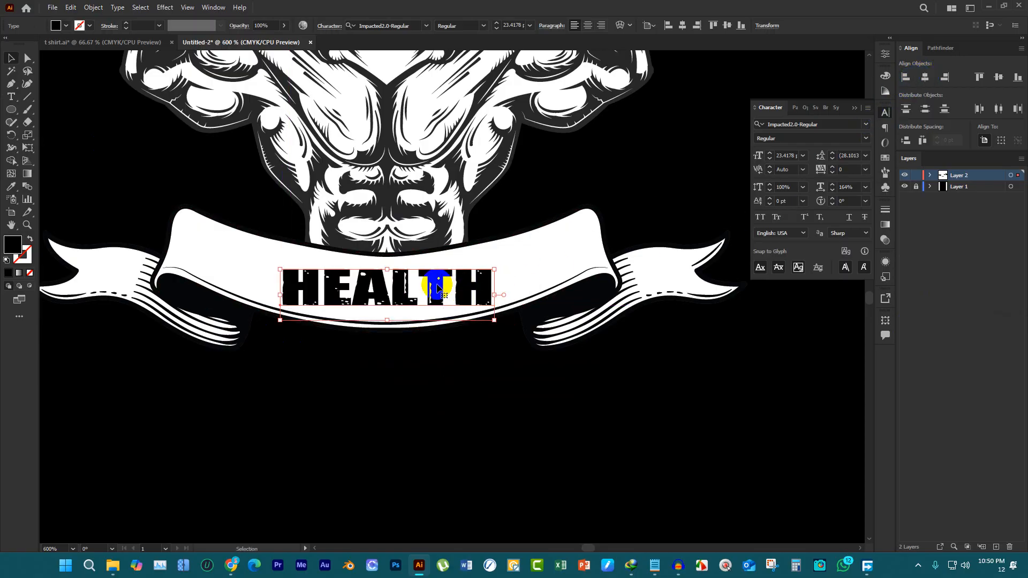
{"action": "scroll", "coordinate": [437, 289], "scroll_direction": "up", "scroll_amount": 1}
{"action": "left_click", "coordinate": [626, 26]}
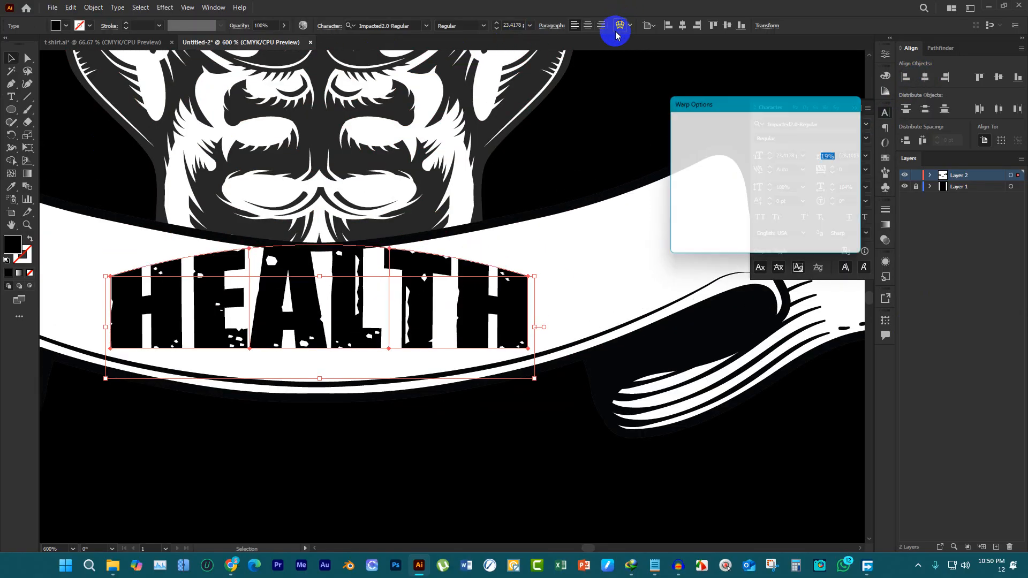
{"action": "left_click", "coordinate": [744, 126]}
{"action": "left_click", "coordinate": [754, 142]}
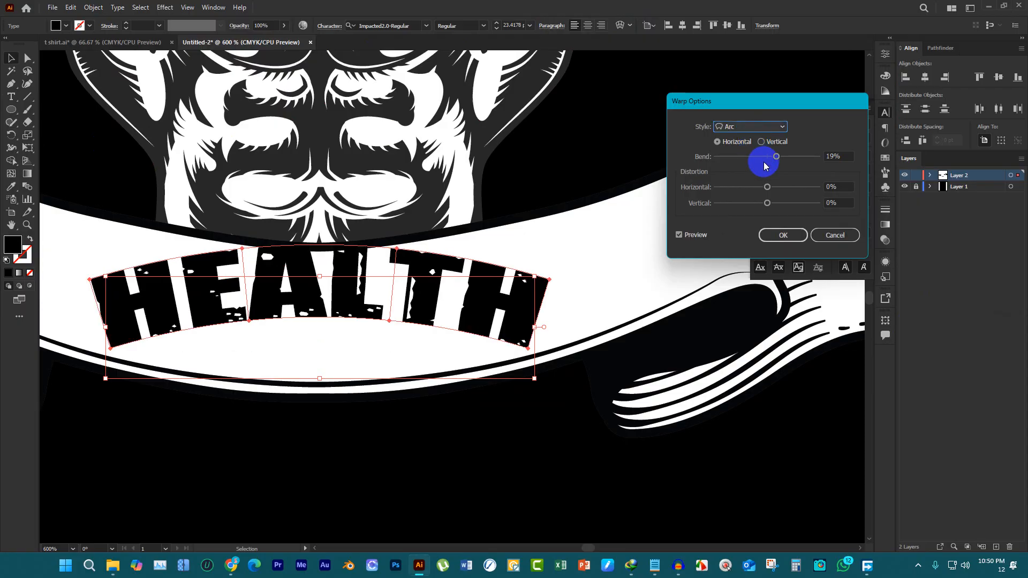
{"action": "left_click_drag", "start_coordinate": [777, 157], "coordinate": [755, 154]}
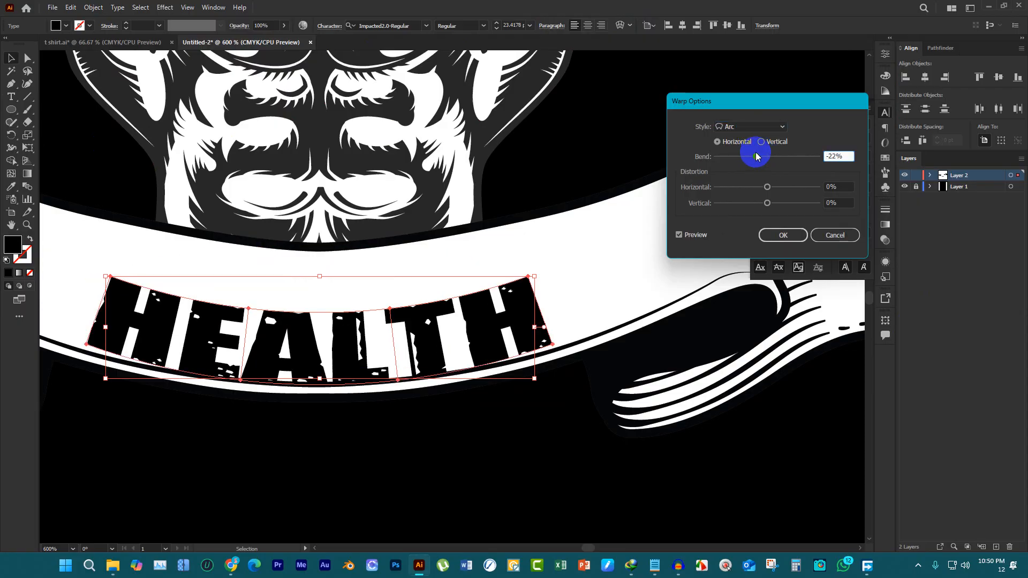
{"action": "left_click", "coordinate": [781, 236]}
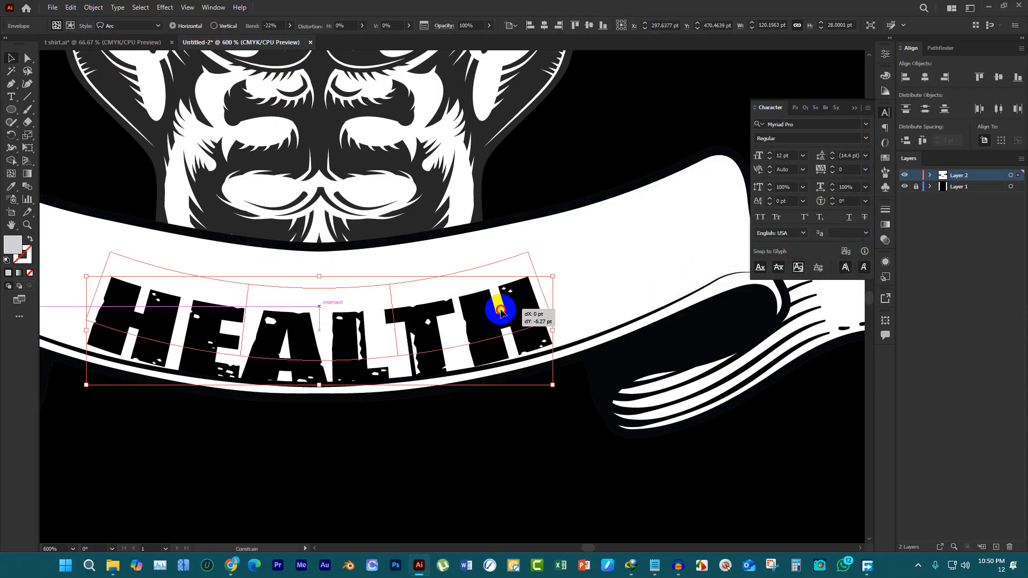
{"action": "left_click", "coordinate": [526, 412]}
{"action": "scroll", "coordinate": [527, 411], "scroll_direction": "down", "scroll_amount": 6}
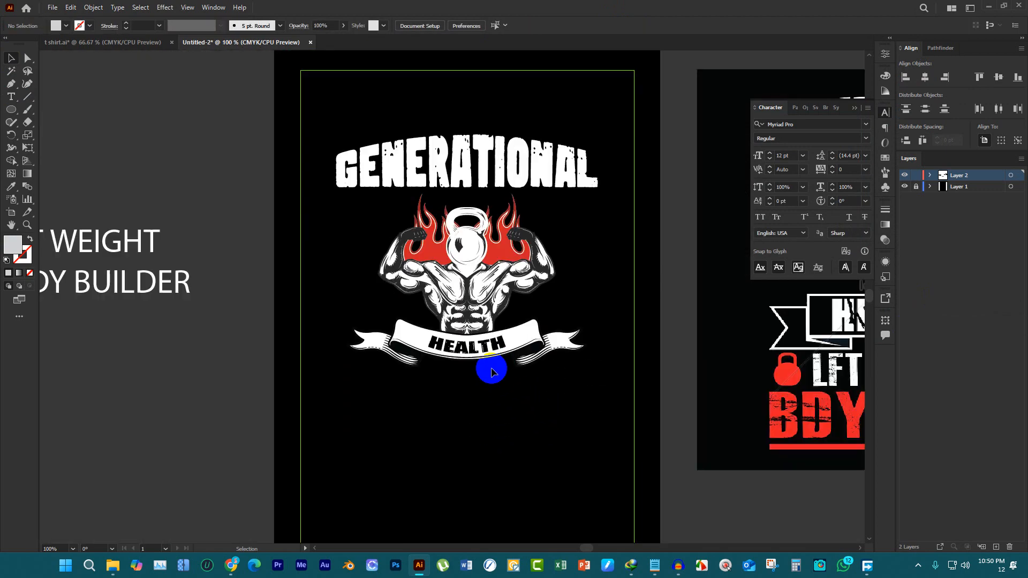
{"action": "scroll", "coordinate": [458, 335], "scroll_direction": "down", "scroll_amount": 2}
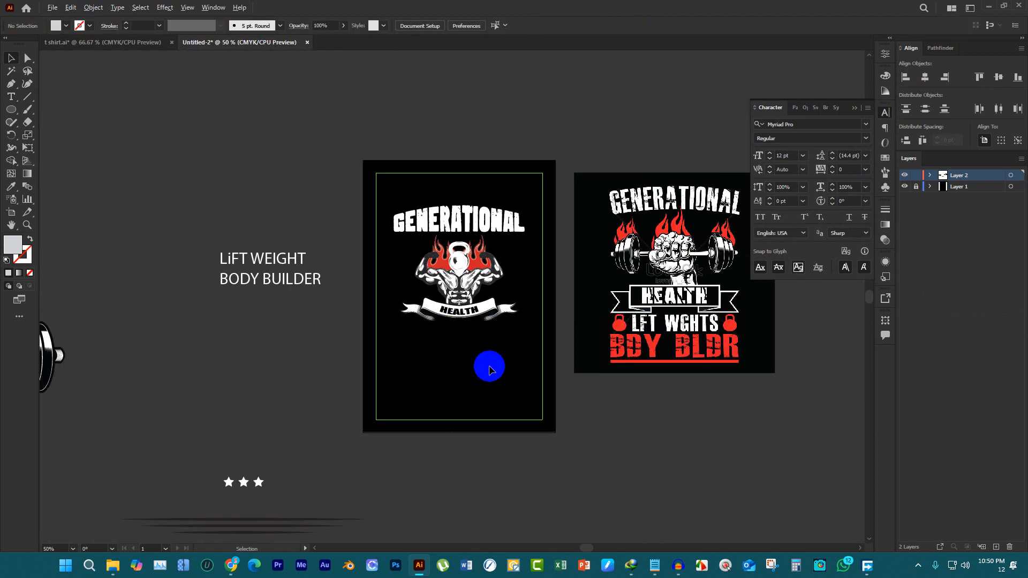
{"action": "scroll", "coordinate": [460, 311], "scroll_direction": "up", "scroll_amount": 3}
{"action": "left_click", "coordinate": [464, 282]}
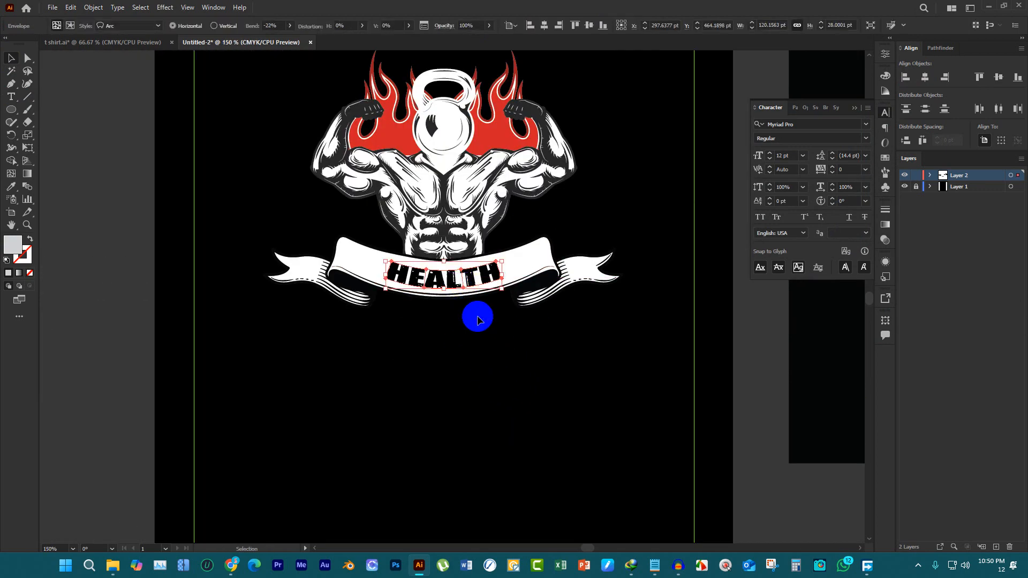
{"action": "left_click", "coordinate": [500, 355]}
Move the LiFT WEIGHT text from beside the artboard to below the HEALTH ribbon
{"action": "scroll", "coordinate": [378, 298], "scroll_direction": "down", "scroll_amount": 3}
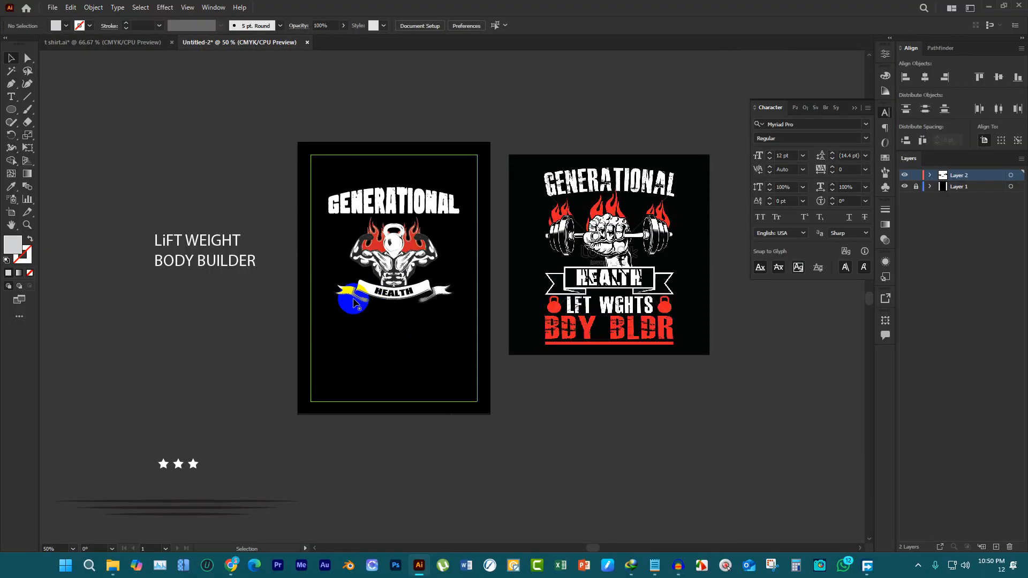
{"action": "left_click_drag", "start_coordinate": [219, 244], "coordinate": [408, 325]}
{"action": "scroll", "coordinate": [396, 320], "scroll_direction": "up", "scroll_amount": 2}
{"action": "scroll", "coordinate": [375, 356], "scroll_direction": "up", "scroll_amount": 2}
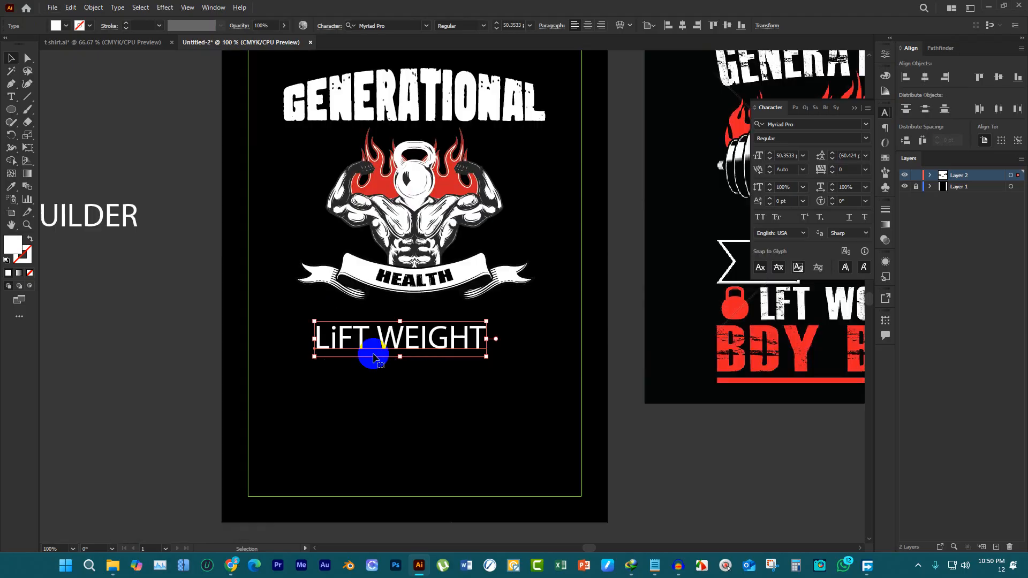
{"action": "scroll", "coordinate": [424, 355], "scroll_direction": "up", "scroll_amount": 3}
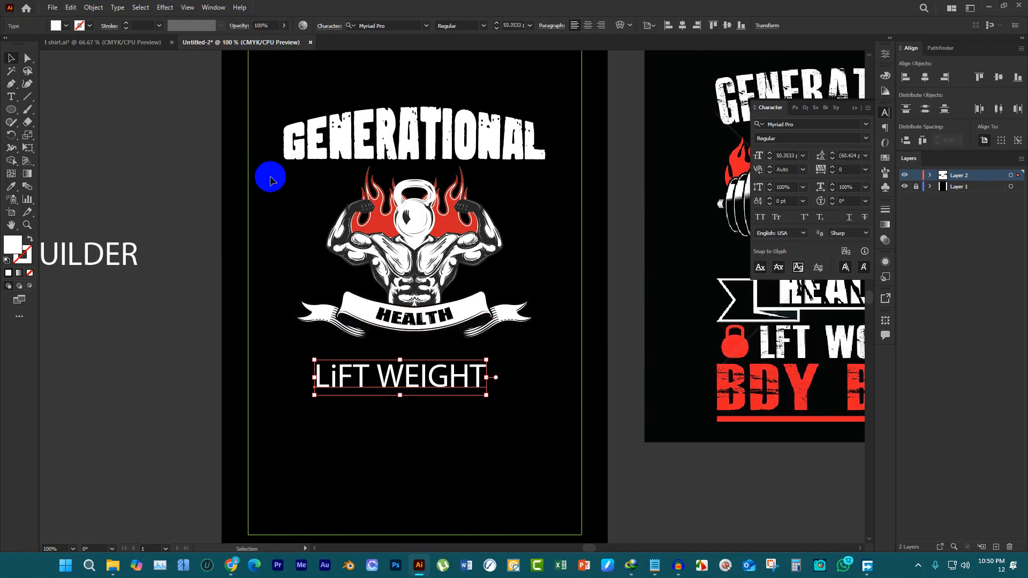
Set the LiFT WEIGHT text in the Faith Factory font and center it horizontally just below the ribbon
{"action": "left_click", "coordinate": [115, 8]}
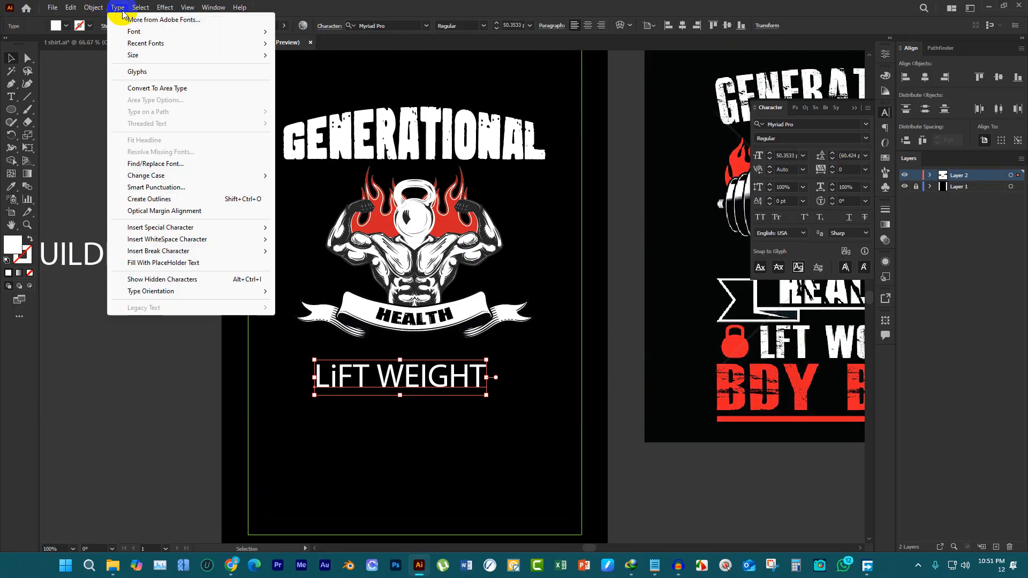
{"action": "mouse_move", "coordinate": [172, 42]}
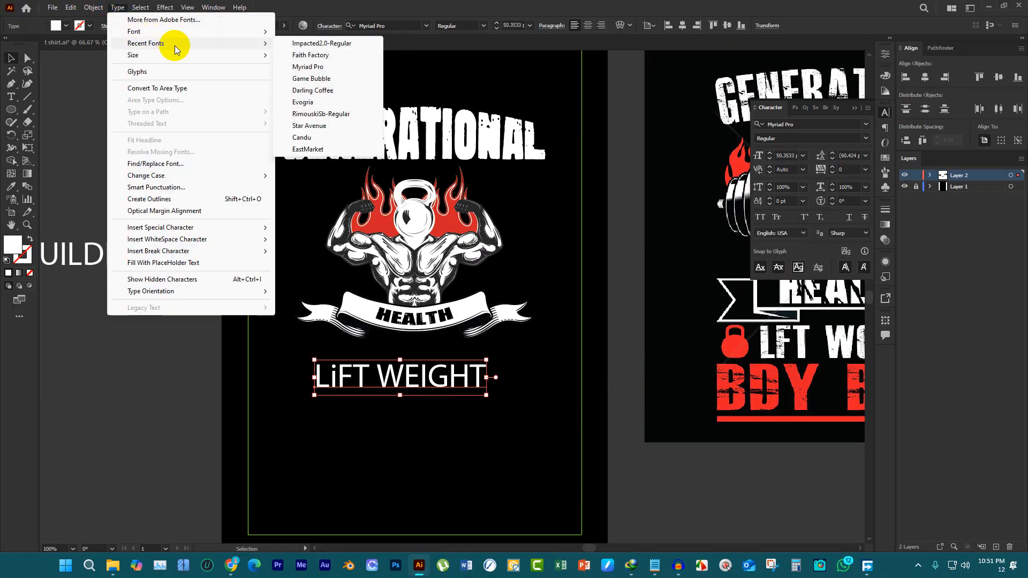
{"action": "left_click", "coordinate": [323, 56]}
{"action": "left_click_drag", "start_coordinate": [490, 383], "coordinate": [493, 367]}
{"action": "left_click", "coordinate": [926, 82]}
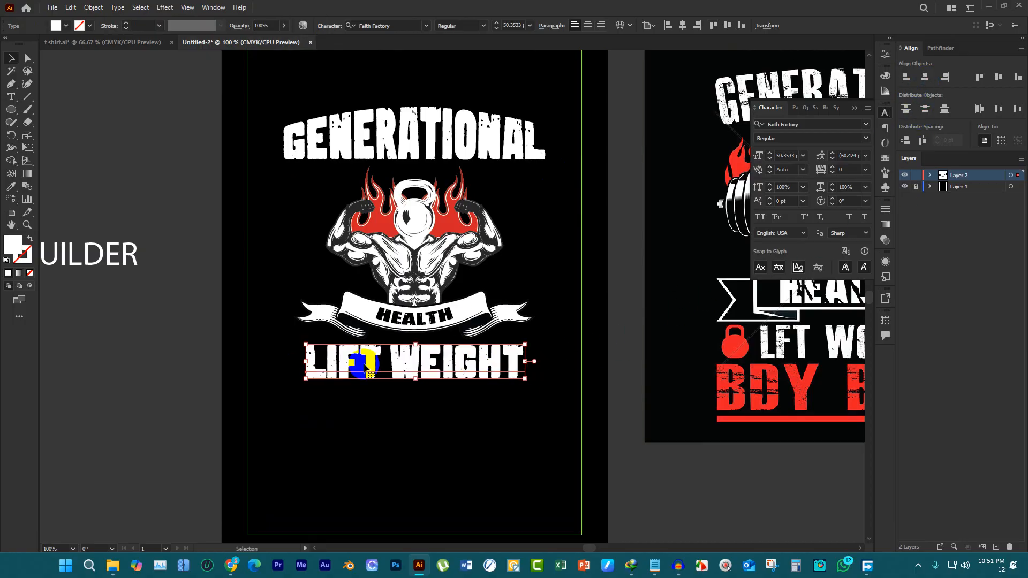
Scale the LIFT WEIGHT text down proportionally to about 44.16 pt, keeping it centered under the ribbon
{"action": "scroll", "coordinate": [354, 364], "scroll_direction": "down", "scroll_amount": 2}
{"action": "scroll", "coordinate": [468, 369], "scroll_direction": "up", "scroll_amount": 2}
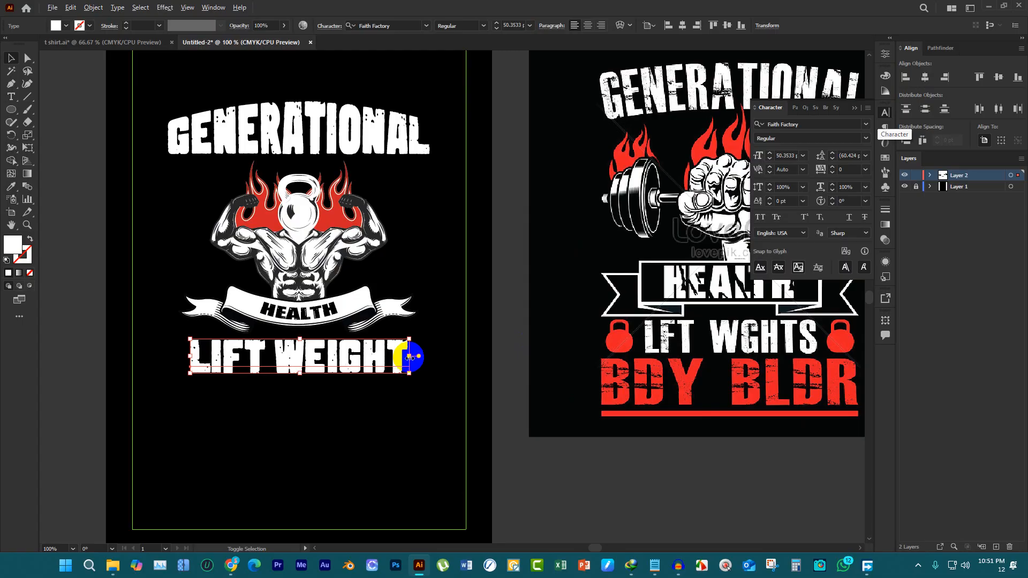
{"action": "left_click_drag", "start_coordinate": [410, 357], "coordinate": [395, 356]}
Warp the LIFT WEIGHT text with the horizontal Arc Lower style at 14% bend
{"action": "scroll", "coordinate": [345, 371], "scroll_direction": "up", "scroll_amount": 1}
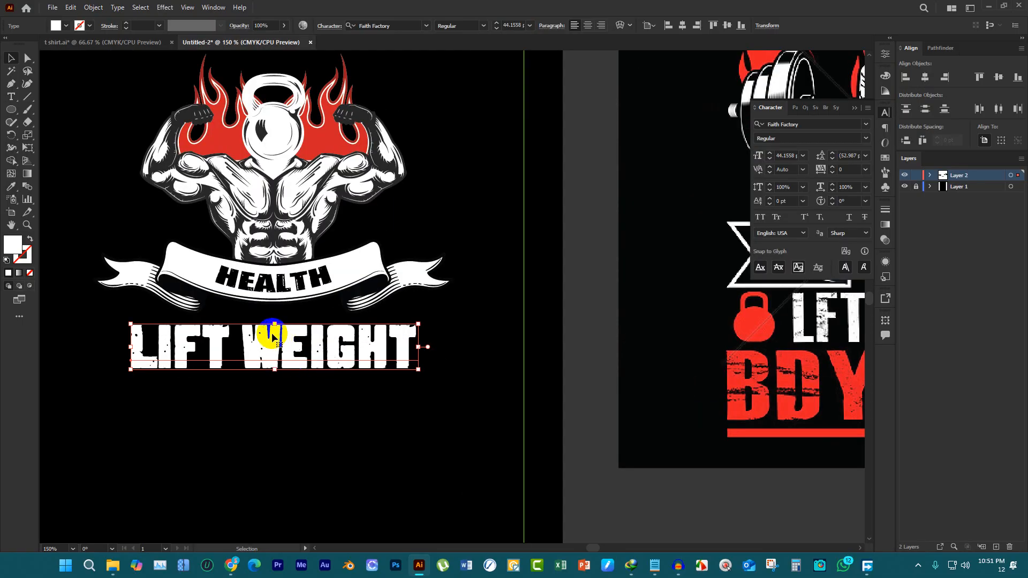
{"action": "scroll", "coordinate": [377, 325], "scroll_direction": "down", "scroll_amount": 1}
{"action": "scroll", "coordinate": [356, 322], "scroll_direction": "up", "scroll_amount": 1}
{"action": "scroll", "coordinate": [357, 322], "scroll_direction": "up", "scroll_amount": 1}
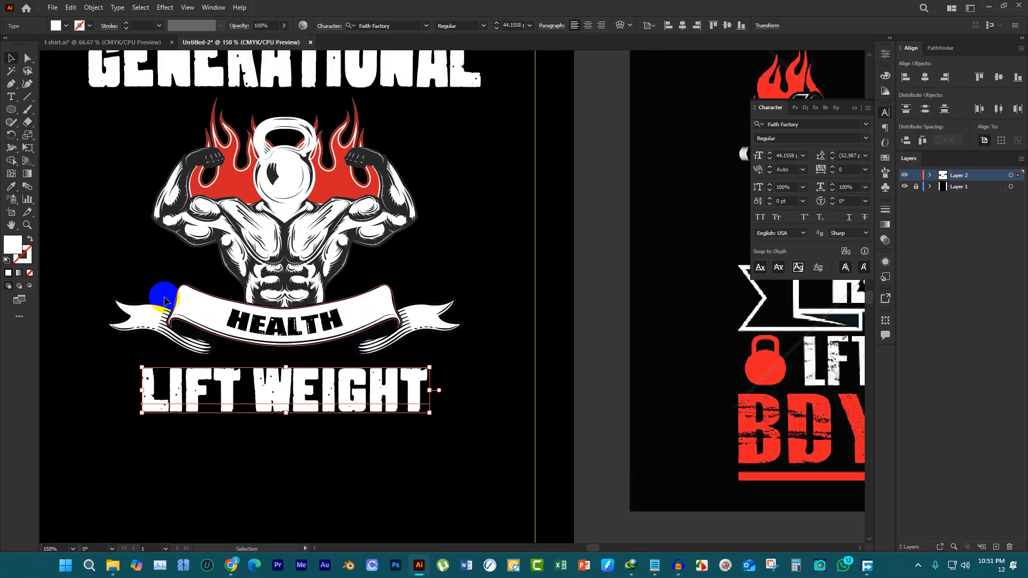
{"action": "scroll", "coordinate": [165, 301], "scroll_direction": "up", "scroll_amount": 1}
{"action": "left_click", "coordinate": [620, 25]}
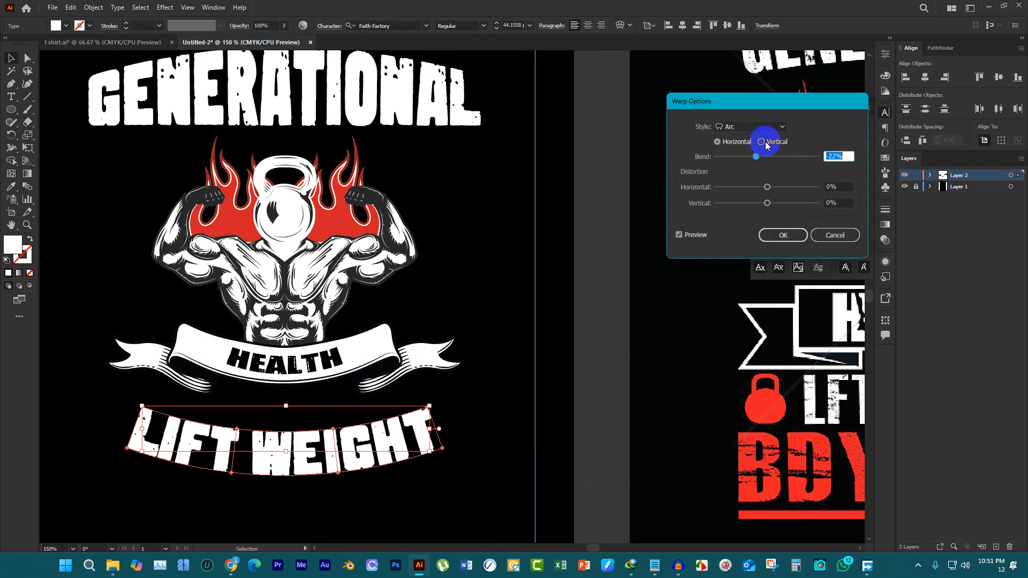
{"action": "left_click", "coordinate": [781, 128]}
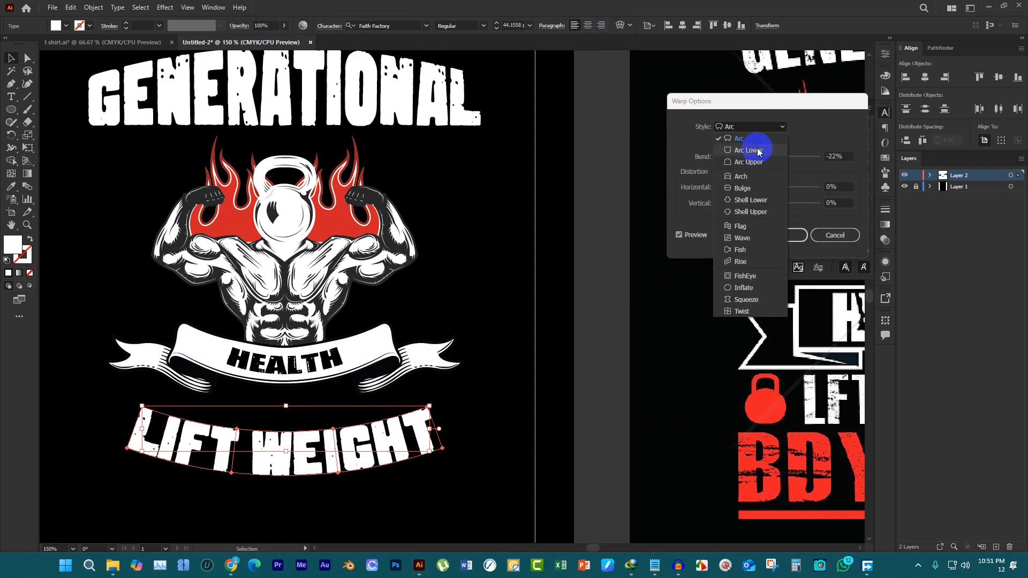
{"action": "left_click", "coordinate": [757, 152]}
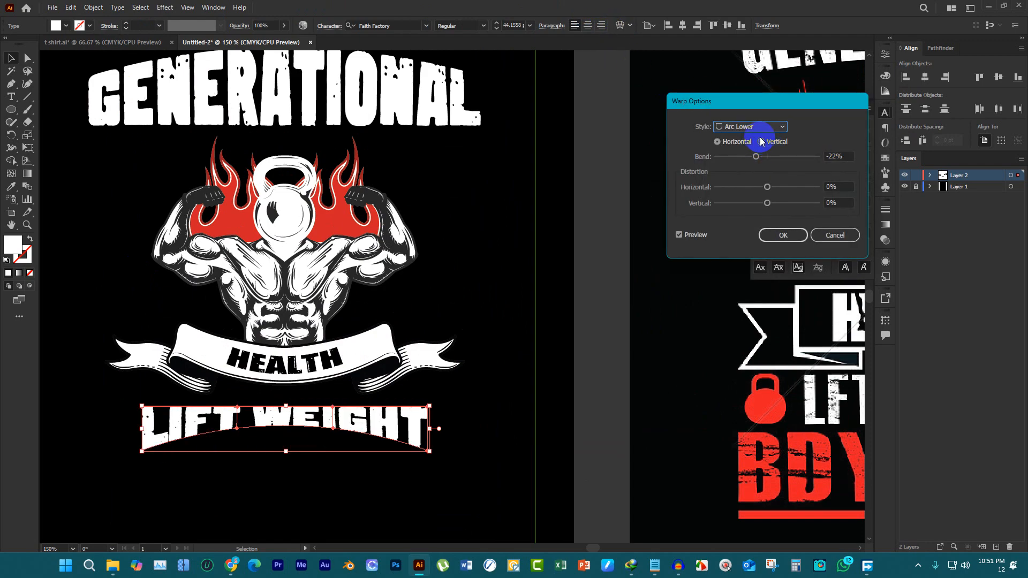
{"action": "left_click", "coordinate": [763, 128]}
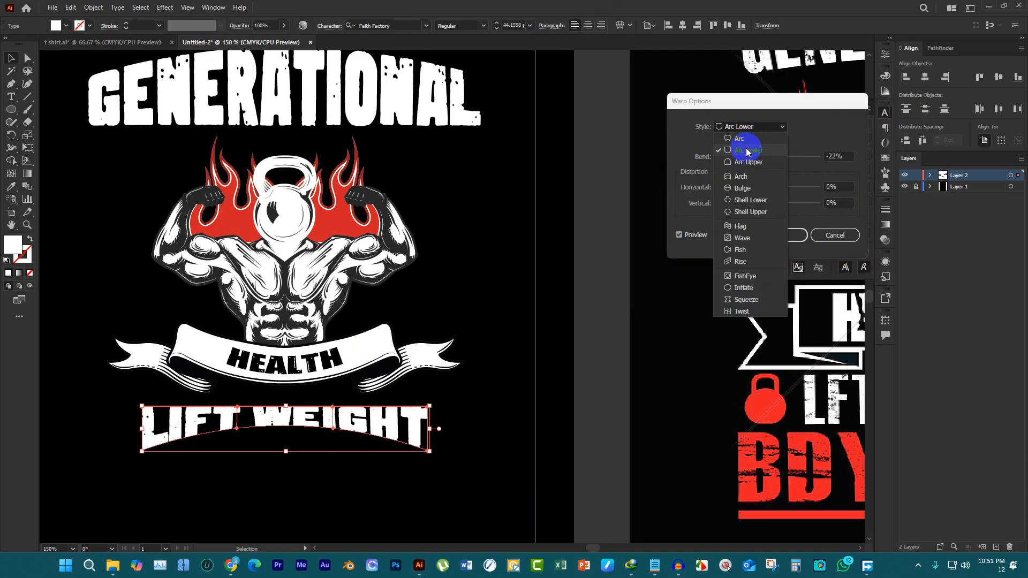
{"action": "left_click", "coordinate": [863, 128]}
{"action": "left_click_drag", "start_coordinate": [758, 158], "coordinate": [775, 162]}
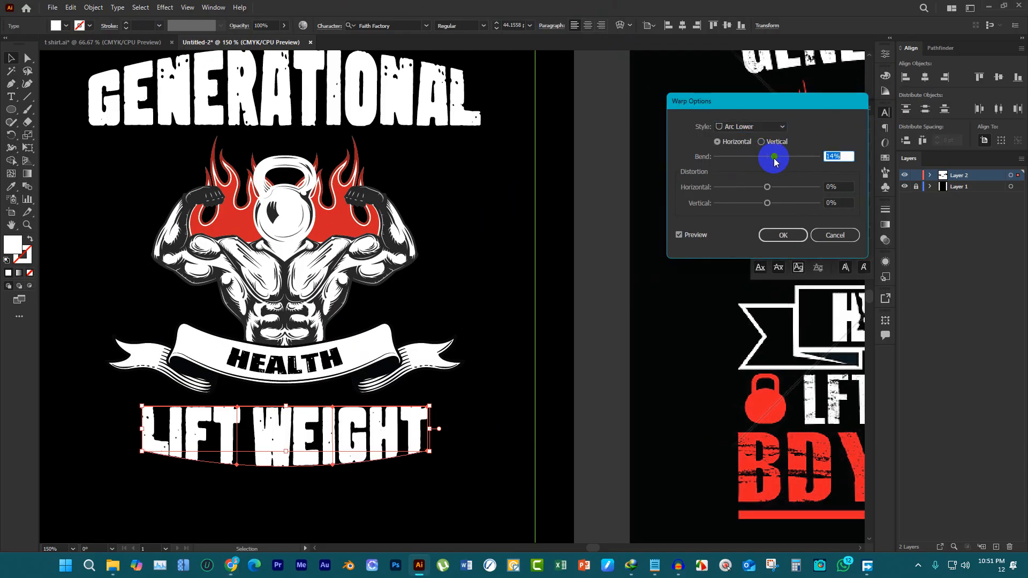
{"action": "left_click", "coordinate": [766, 234]}
{"action": "scroll", "coordinate": [489, 328], "scroll_direction": "down", "scroll_amount": 2}
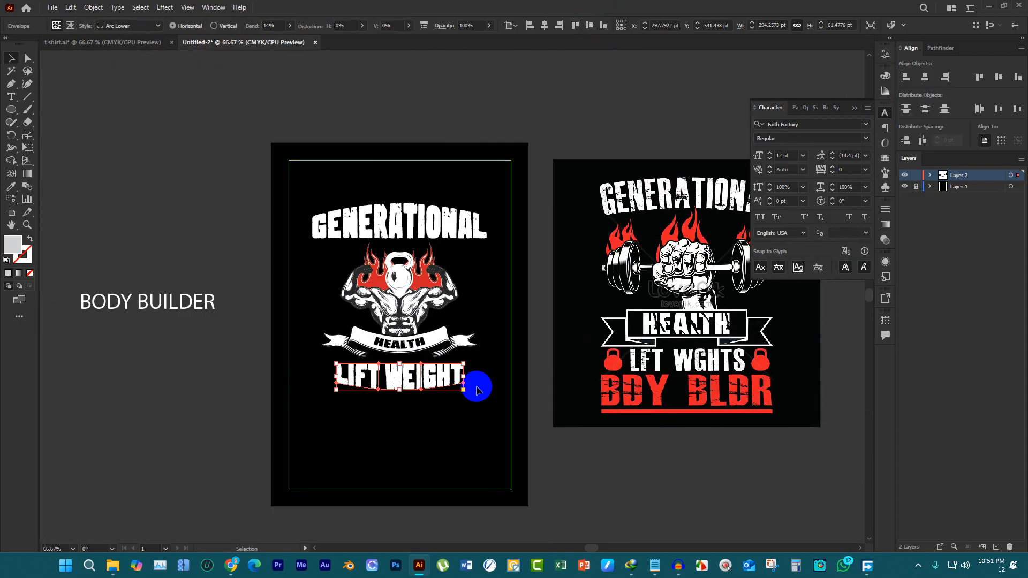
Move the group of dark tapered lines onto the artboard just below the LIFT WEIGHT text and center it horizontally
{"action": "left_click", "coordinate": [437, 409]}
{"action": "scroll", "coordinate": [435, 397], "scroll_direction": "down", "scroll_amount": 5}
{"action": "scroll", "coordinate": [435, 349], "scroll_direction": "down", "scroll_amount": 1}
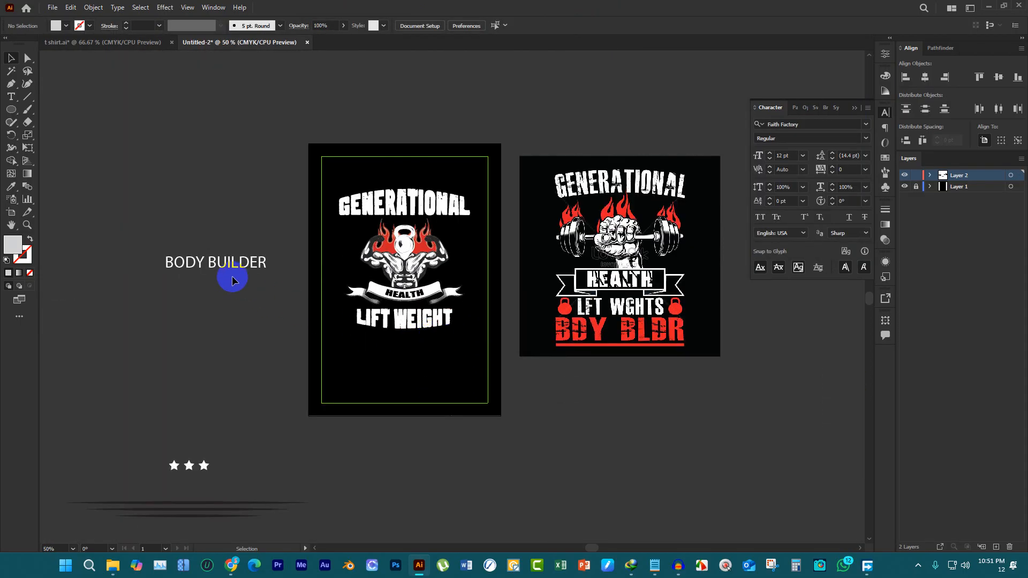
{"action": "scroll", "coordinate": [195, 445], "scroll_direction": "down", "scroll_amount": 2}
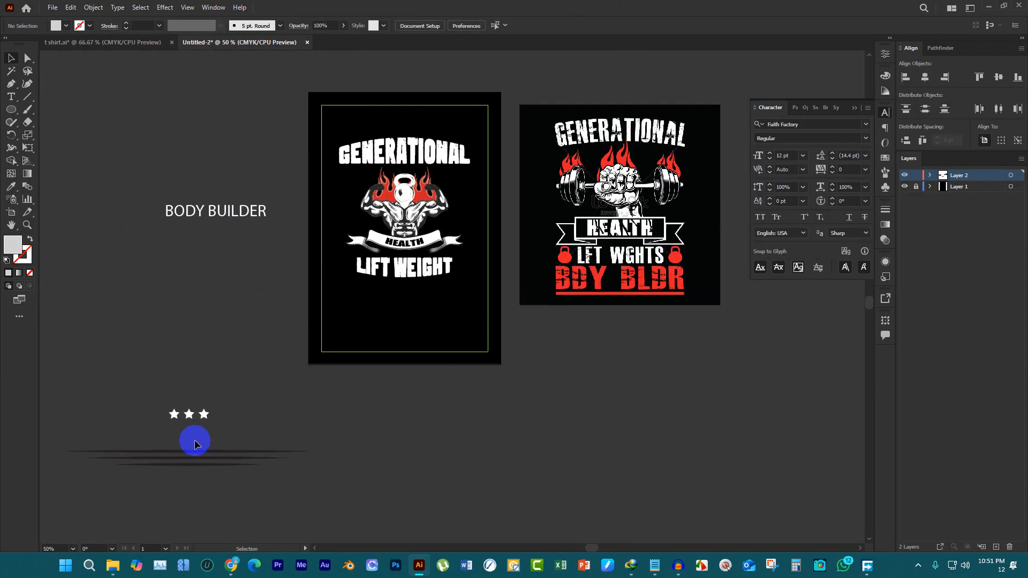
{"action": "left_click_drag", "start_coordinate": [121, 429], "coordinate": [477, 298]}
{"action": "scroll", "coordinate": [475, 298], "scroll_direction": "up", "scroll_amount": 1}
{"action": "left_click_drag", "start_coordinate": [580, 301], "coordinate": [395, 274]}
{"action": "left_click", "coordinate": [923, 78]}
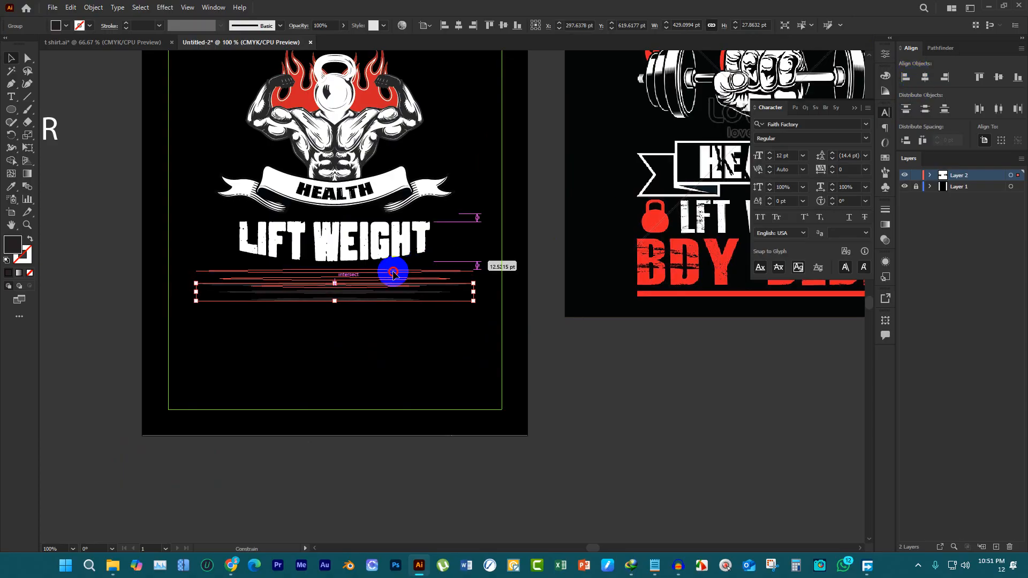
Scale the tapered lines group down proportionally to about 345 pt wide under the LIFT WEIGHT text
{"action": "scroll", "coordinate": [428, 282], "scroll_direction": "up", "scroll_amount": 2}
{"action": "left_click_drag", "start_coordinate": [519, 282], "coordinate": [464, 281]}
{"action": "scroll", "coordinate": [461, 351], "scroll_direction": "down", "scroll_amount": 2}
{"action": "scroll", "coordinate": [481, 345], "scroll_direction": "up", "scroll_amount": 1}
Color the tapered lines red by sampling the BDY BLDR lettering in the reference image, and deselect them
{"action": "key", "text": "i"}
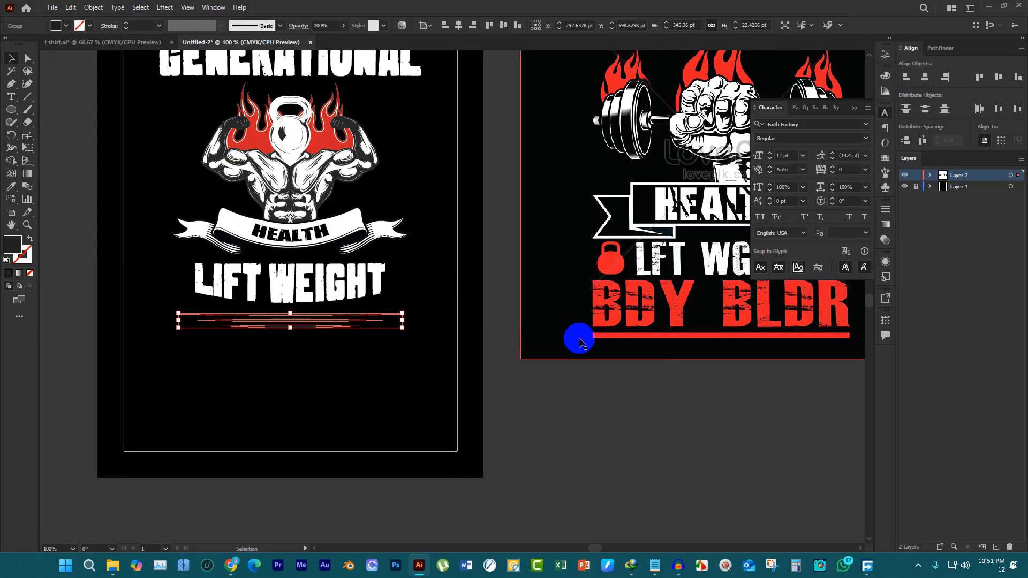
{"action": "left_click", "coordinate": [664, 294]}
{"action": "scroll", "coordinate": [664, 297], "scroll_direction": "down", "scroll_amount": 1}
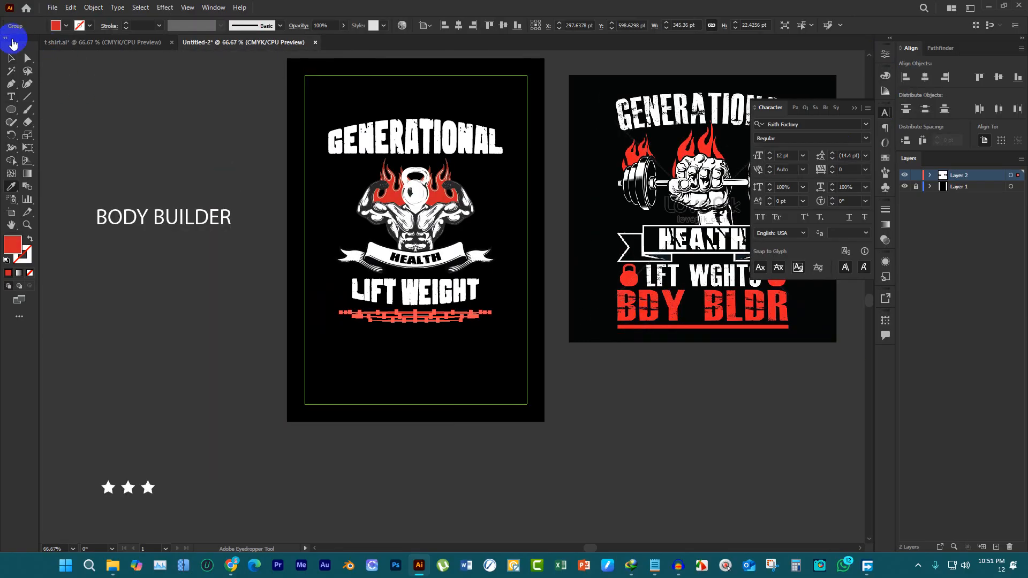
{"action": "left_click", "coordinate": [11, 64]}
{"action": "left_click", "coordinate": [269, 128]}
Place the three white stars, about 87 pt wide, left of the torso above the ribbon and copy them to its right side
{"action": "scroll", "coordinate": [306, 260], "scroll_direction": "down", "scroll_amount": 1}
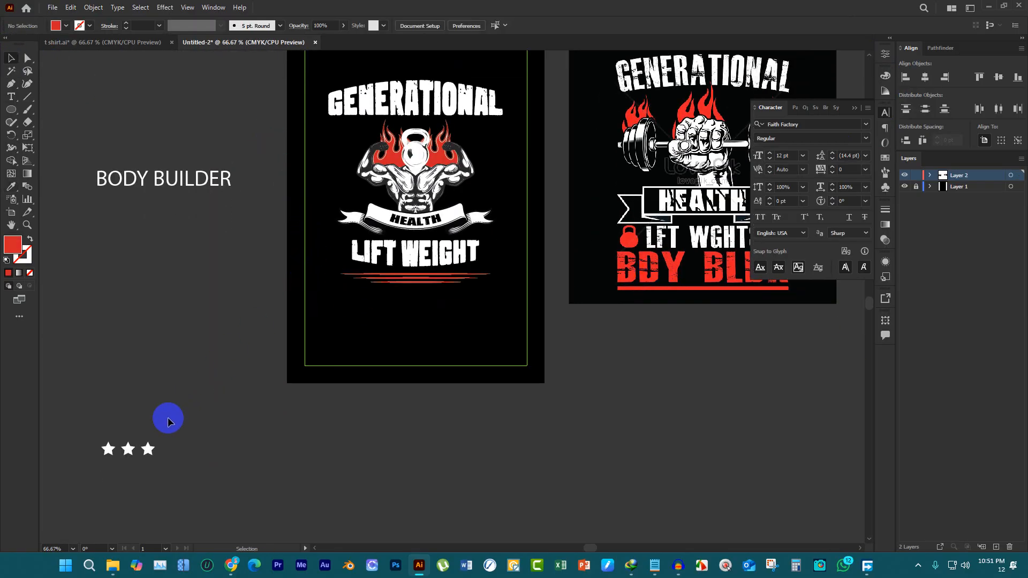
{"action": "left_click_drag", "start_coordinate": [149, 451], "coordinate": [248, 219]}
{"action": "scroll", "coordinate": [498, 191], "scroll_direction": "up", "scroll_amount": 1}
{"action": "scroll", "coordinate": [509, 193], "scroll_direction": "up", "scroll_amount": 3}
{"action": "scroll", "coordinate": [458, 213], "scroll_direction": "down", "scroll_amount": 1}
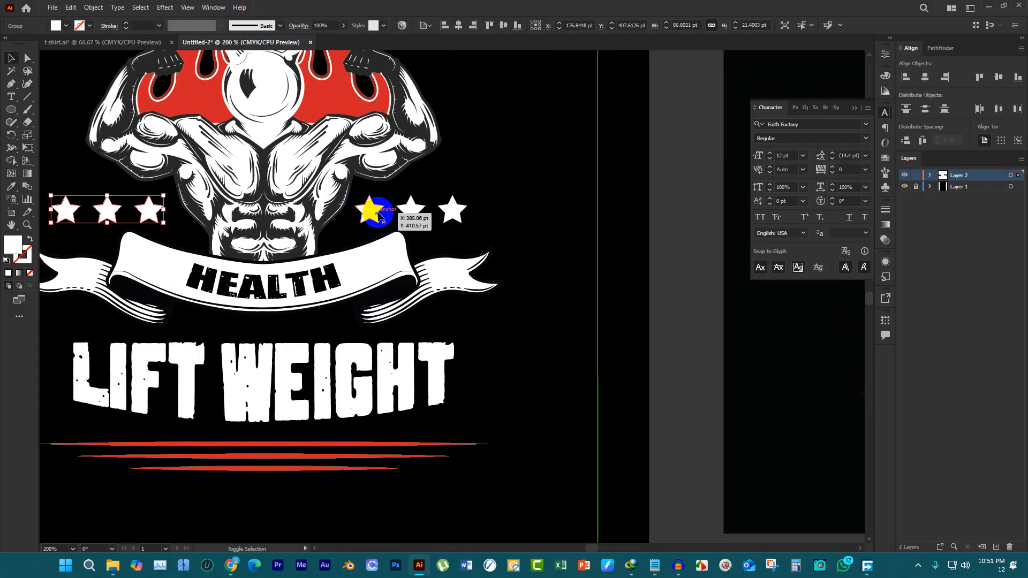
Group both sets of stars and center the group horizontally on the artboard
{"action": "left_click", "coordinate": [376, 212], "text": "shift"}
{"action": "key", "text": "ctrl+g"}
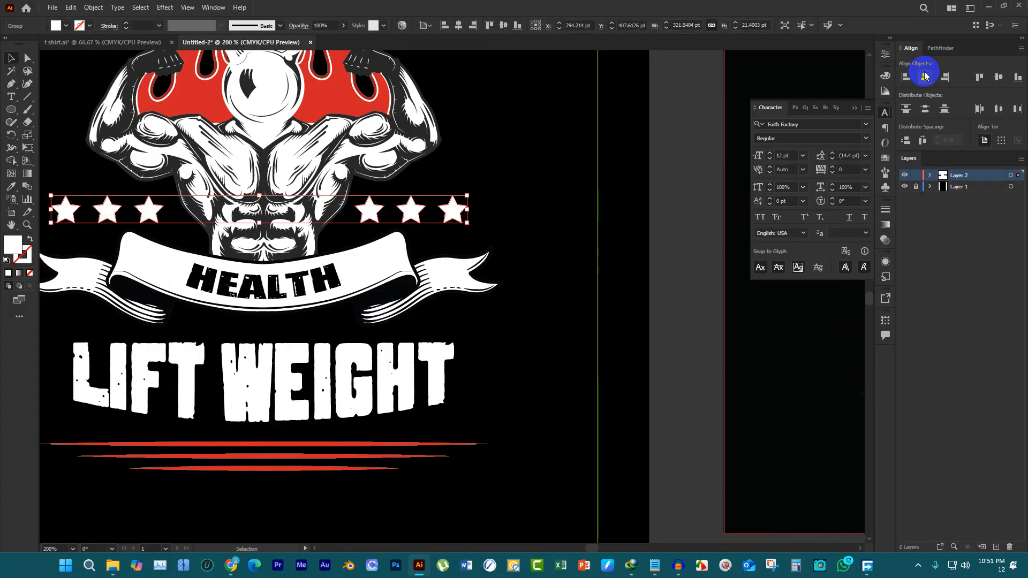
{"action": "left_click", "coordinate": [925, 76]}
Color the grouped stars red by sampling the flames behind the torso, and deselect them
{"action": "key", "text": "i"}
{"action": "left_click", "coordinate": [353, 102]}
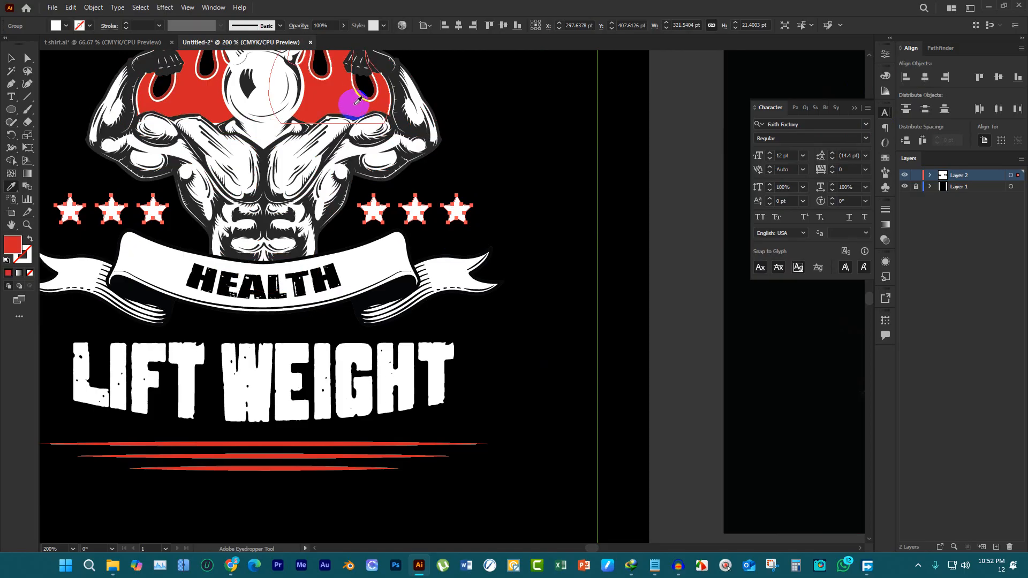
{"action": "scroll", "coordinate": [535, 208], "scroll_direction": "down", "scroll_amount": 1}
{"action": "left_click", "coordinate": [10, 58]}
{"action": "left_click", "coordinate": [121, 108]}
{"action": "scroll", "coordinate": [498, 193], "scroll_direction": "down", "scroll_amount": 1}
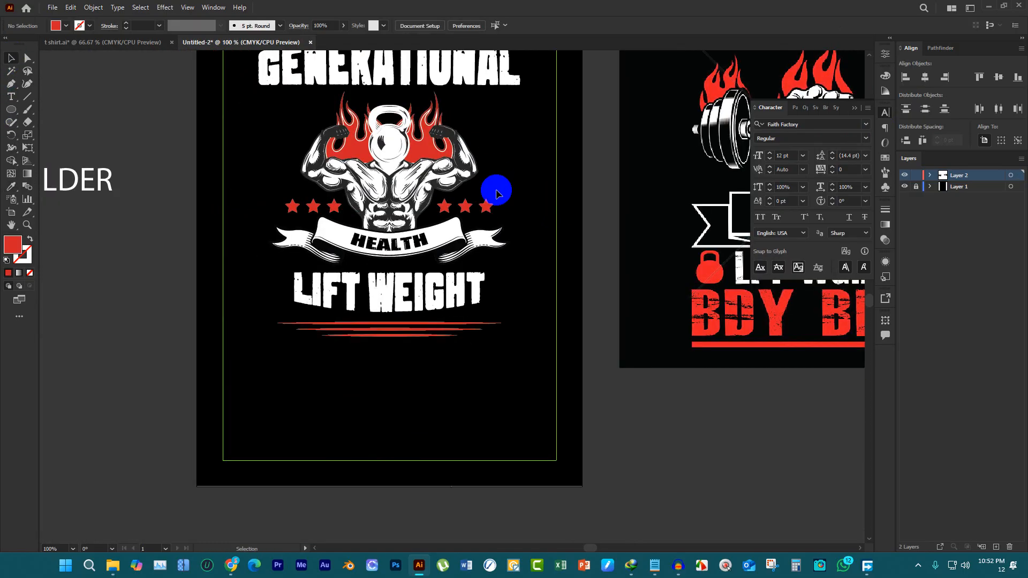
Move the BODY BUILDER text below the red lines and set it in the Impacted2.0-Regular font
{"action": "scroll", "coordinate": [502, 214], "scroll_direction": "up", "scroll_amount": 3}
{"action": "left_click", "coordinate": [480, 142]}
{"action": "scroll", "coordinate": [519, 191], "scroll_direction": "up", "scroll_amount": 1}
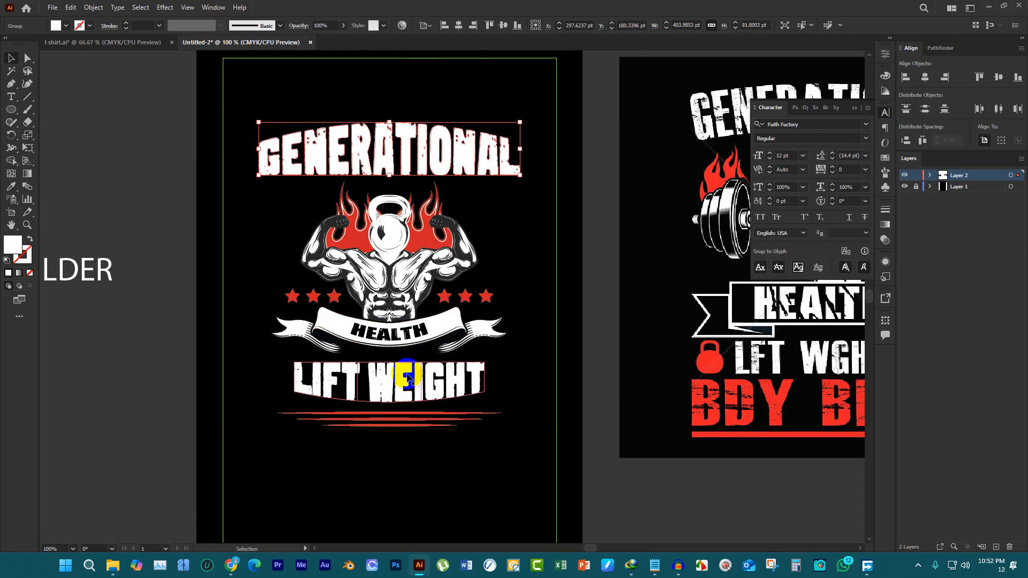
{"action": "scroll", "coordinate": [466, 337], "scroll_direction": "down", "scroll_amount": 1}
{"action": "left_click_drag", "start_coordinate": [195, 300], "coordinate": [448, 419]}
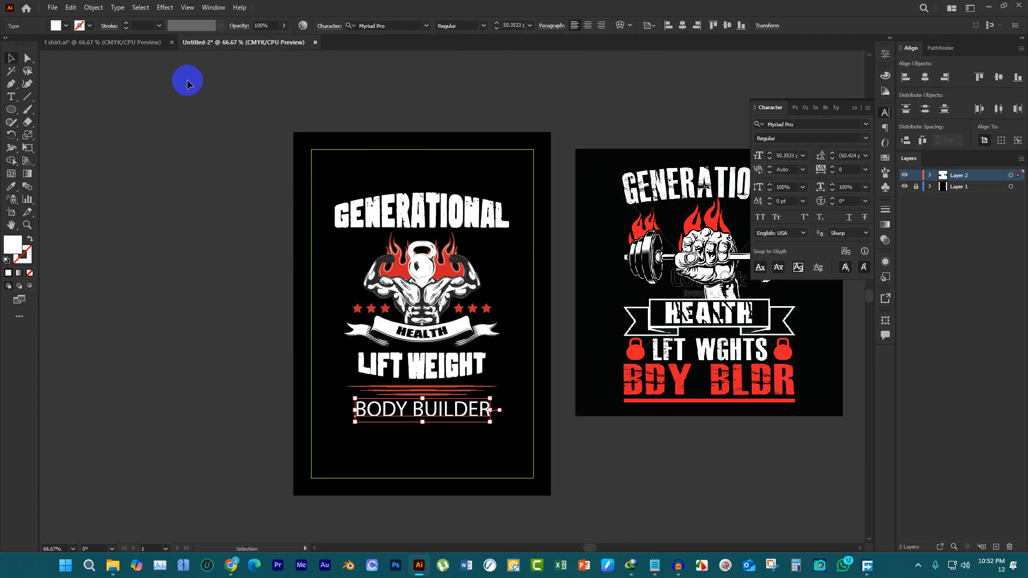
{"action": "left_click", "coordinate": [116, 7]}
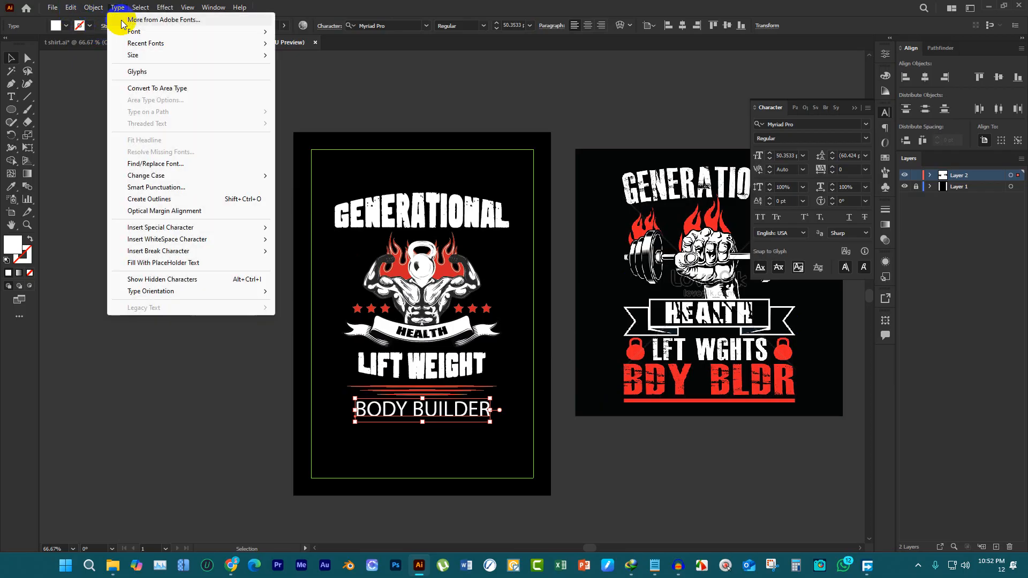
{"action": "mouse_move", "coordinate": [172, 46]}
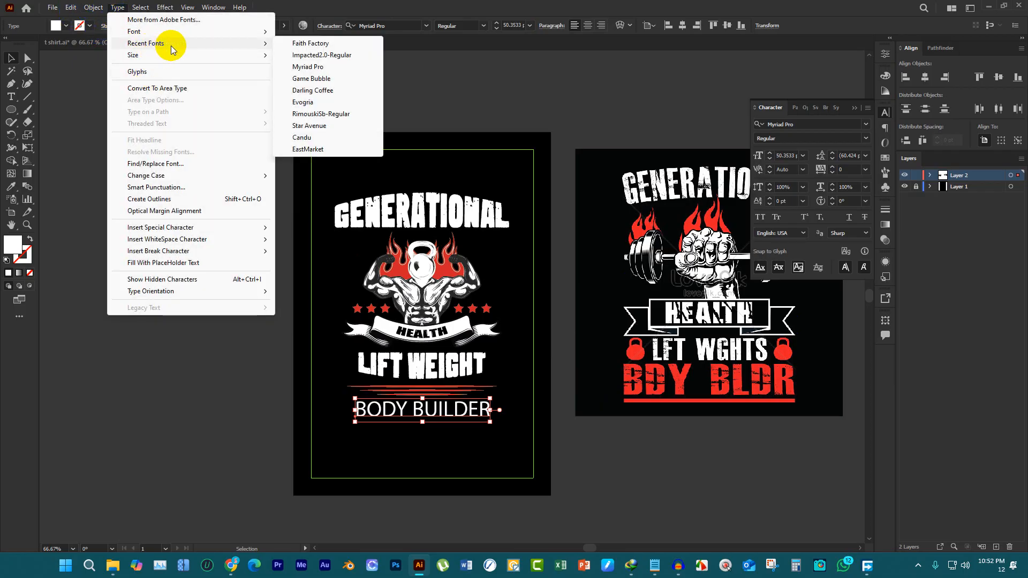
{"action": "left_click", "coordinate": [295, 55]}
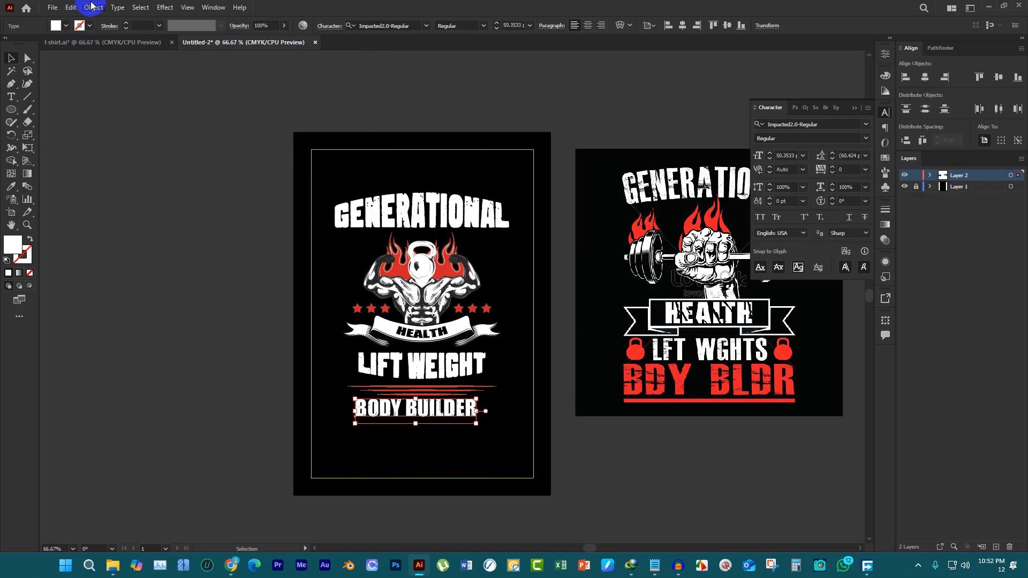
Expand the BODY BUILDER text into shapes with Object and Fill enabled
{"action": "left_click", "coordinate": [91, 7]}
{"action": "left_click", "coordinate": [130, 132]}
{"action": "left_click", "coordinate": [508, 346]}
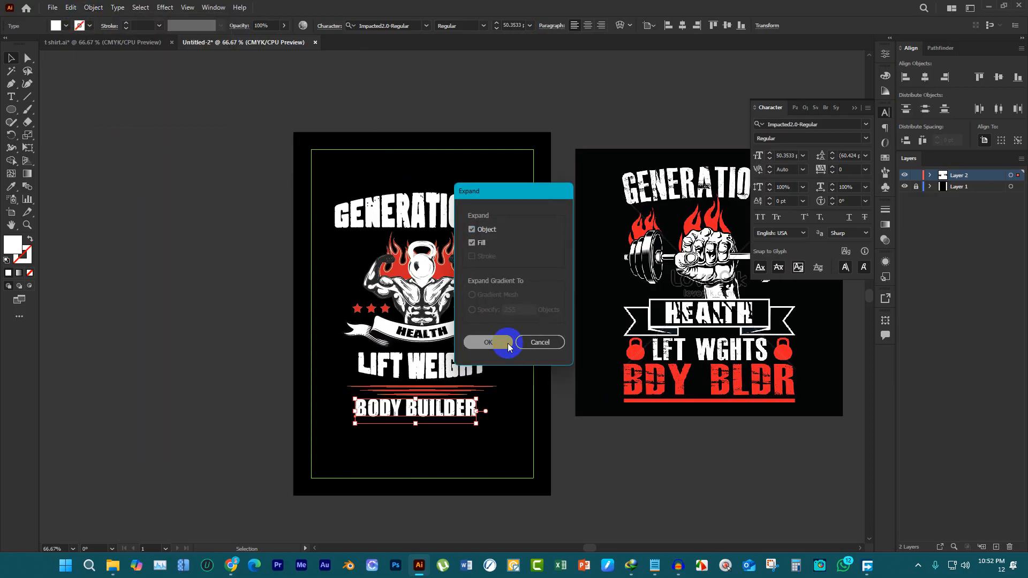
{"action": "left_click", "coordinate": [603, 386]}
Color the BODY BUILDER lettering red by sampling the BDY BLDR text in the reference image
{"action": "key", "text": "i"}
{"action": "left_click", "coordinate": [693, 371]}
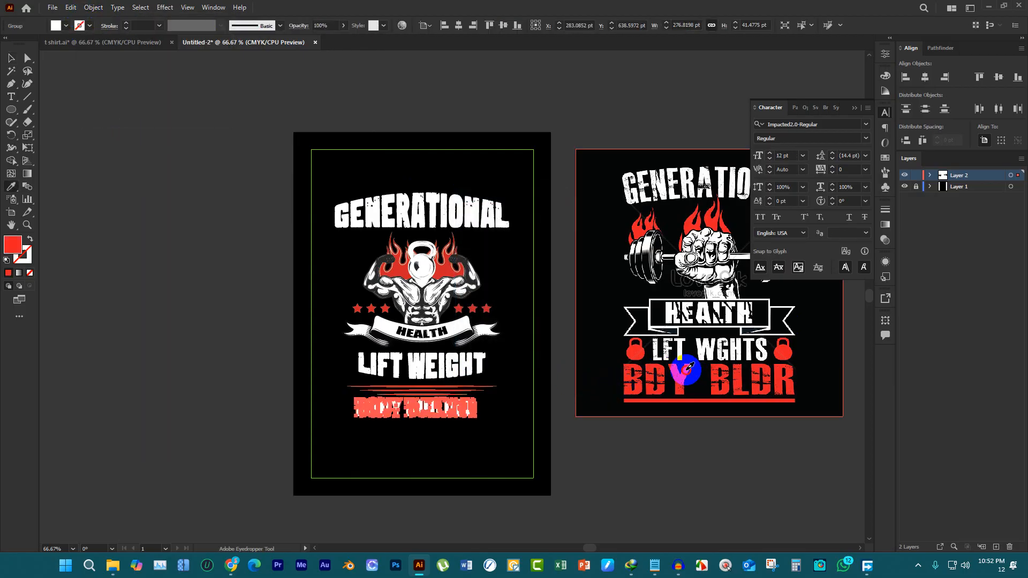
{"action": "left_click", "coordinate": [9, 57]}
{"action": "left_click", "coordinate": [62, 77]}
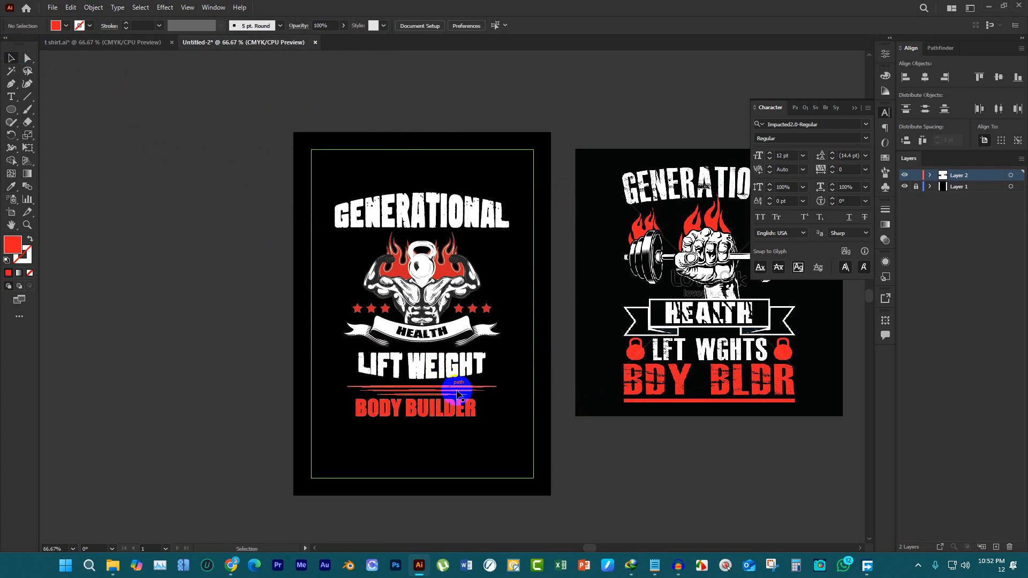
Enlarge the BODY BUILDER lettering proportionally to about 333 pt wide and center it horizontally below the red lines
{"action": "left_click", "coordinate": [459, 406]}
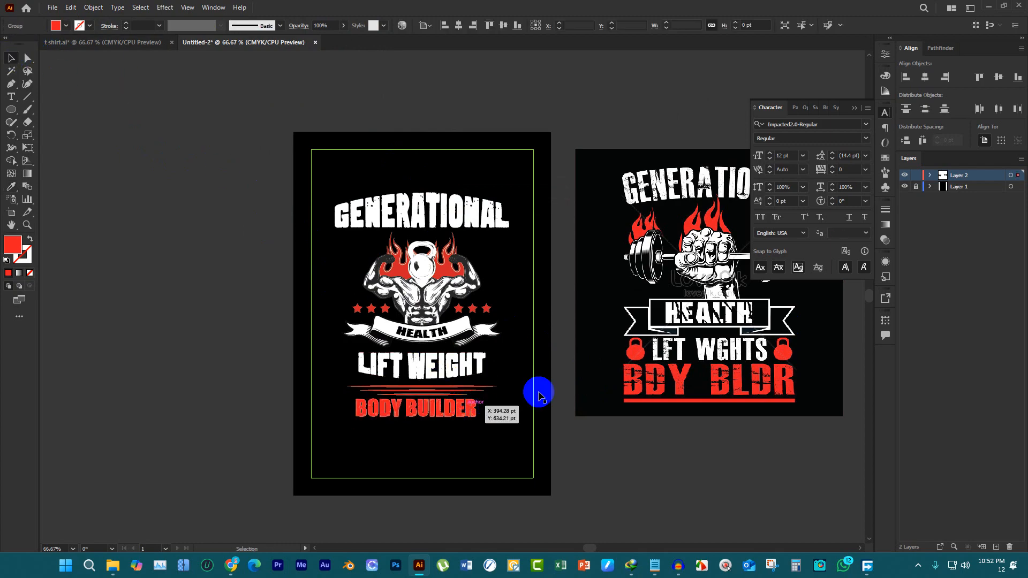
{"action": "left_click", "coordinate": [920, 81]}
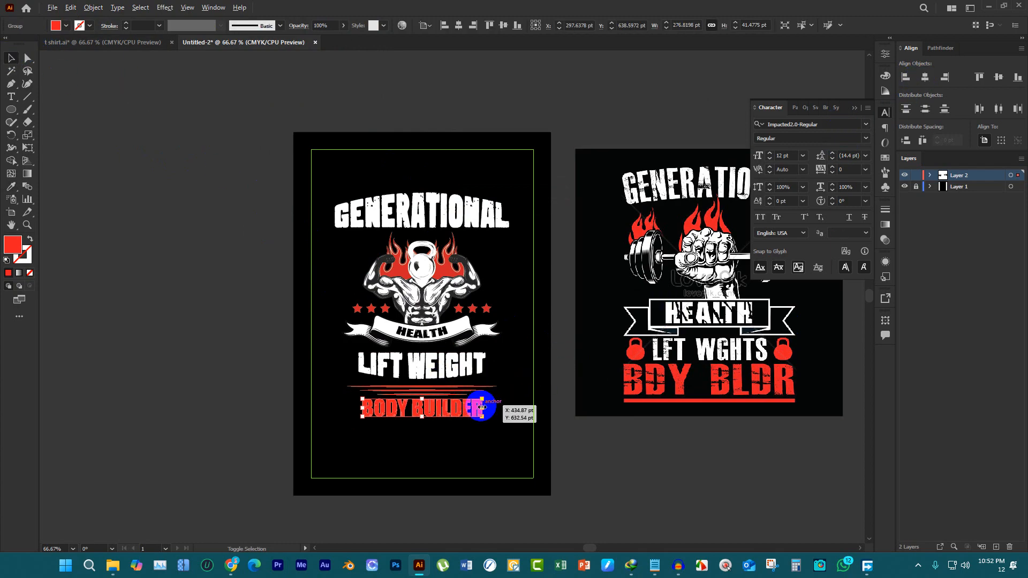
{"action": "mouse_move", "coordinate": [485, 410]}
{"action": "left_mouse_down"}
{"action": "mouse_move", "coordinate": [504, 408]}
{"action": "mouse_move", "coordinate": [468, 417]}
{"action": "left_mouse_up"}
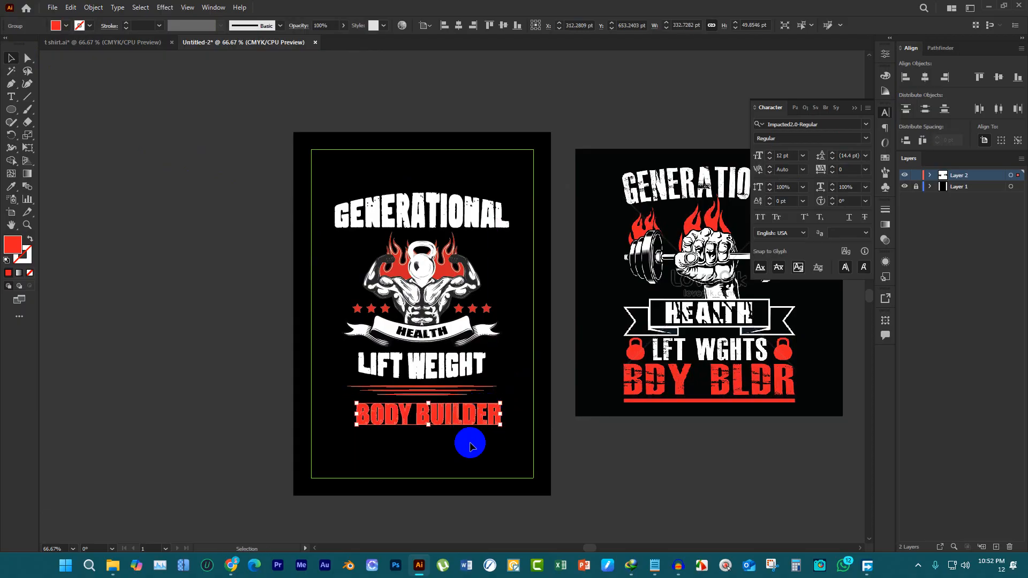
{"action": "left_click", "coordinate": [920, 81]}
Delete the unused fist-and-dumbbell artwork and the reference image from the pasteboard
{"action": "scroll", "coordinate": [552, 238], "scroll_direction": "down", "scroll_amount": 3}
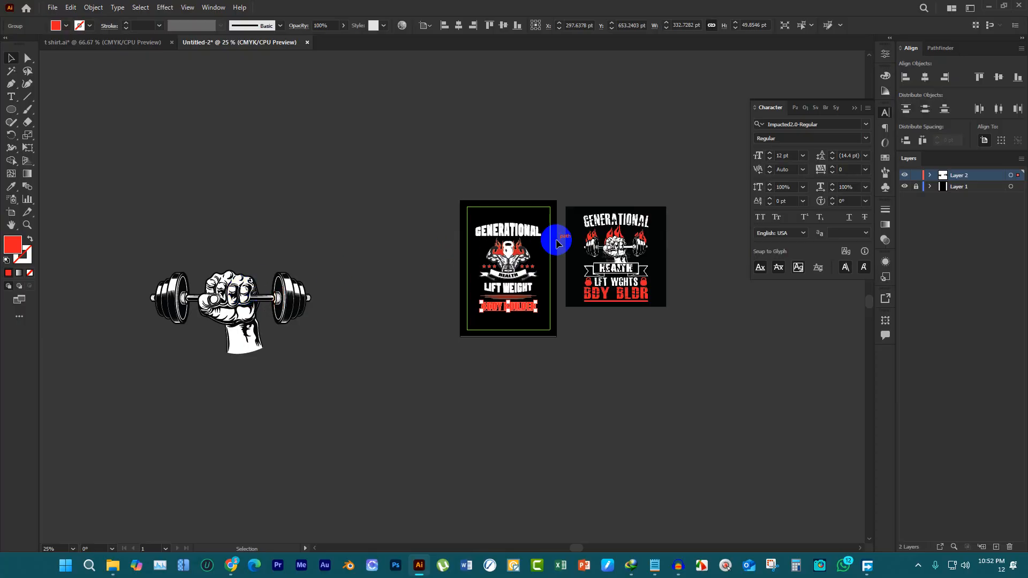
{"action": "left_click_drag", "start_coordinate": [233, 231], "coordinate": [337, 491]}
{"action": "key", "text": "Delete"}
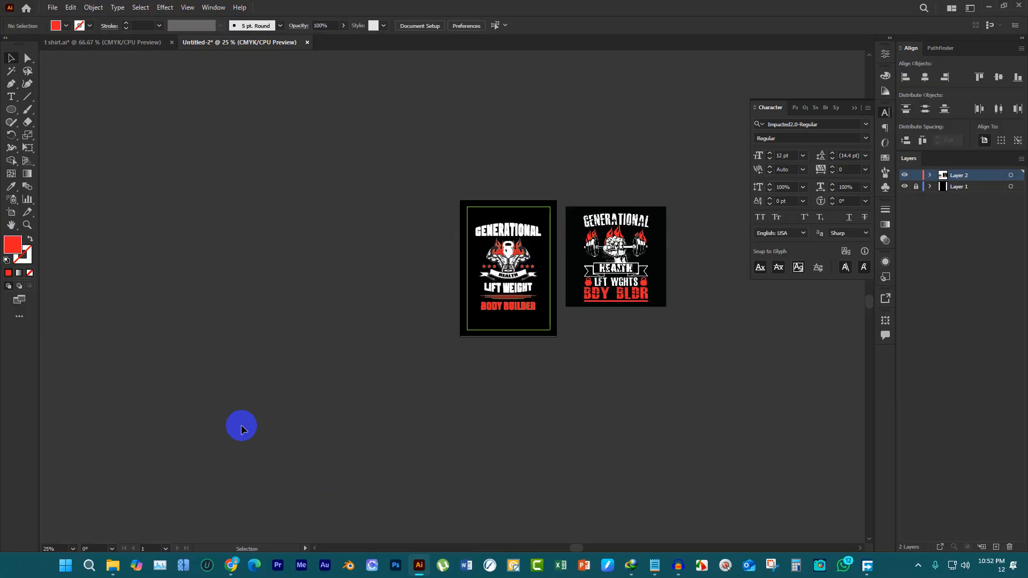
{"action": "left_click", "coordinate": [616, 249]}
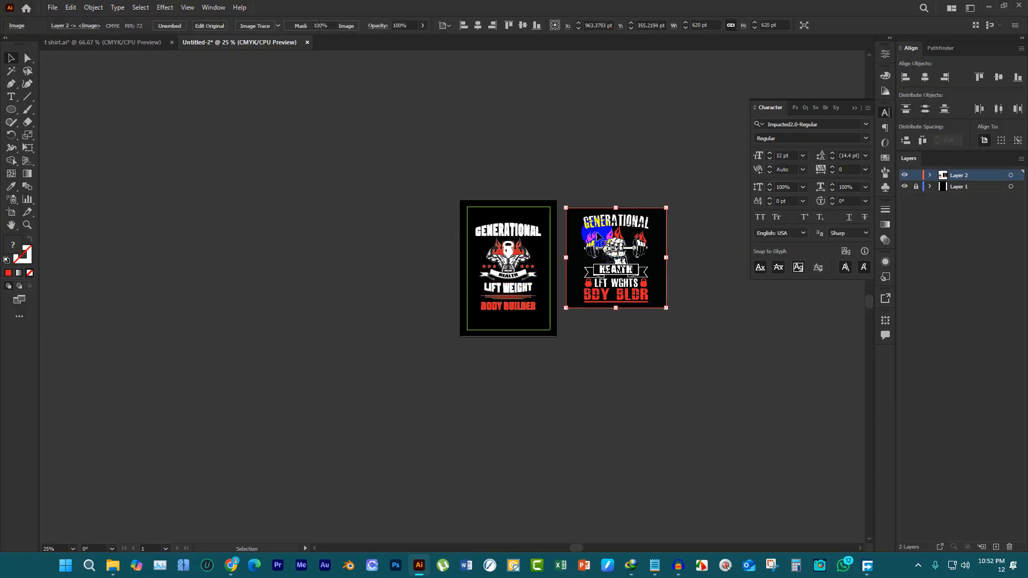
{"action": "key", "text": "Delete"}
{"action": "scroll", "coordinate": [590, 284], "scroll_direction": "up", "scroll_amount": 2}
{"action": "scroll", "coordinate": [590, 285], "scroll_direction": "up", "scroll_amount": 1}
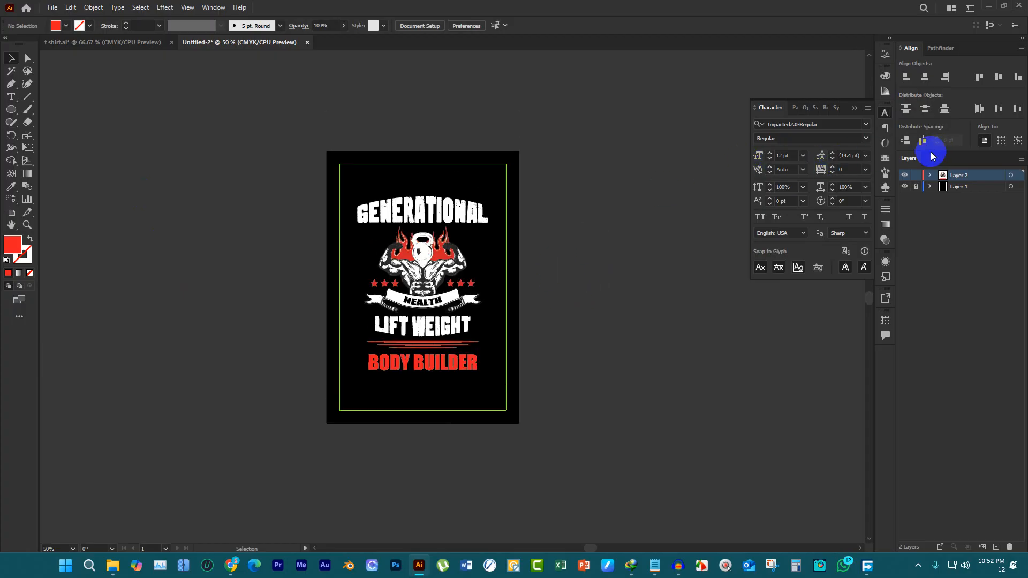
Duplicate the whole t-shirt design onto the empty pasteboard right of the artboard and add a new empty layer above the others
{"action": "left_click", "coordinate": [852, 108]}
{"action": "left_click_drag", "start_coordinate": [346, 168], "coordinate": [537, 516]}
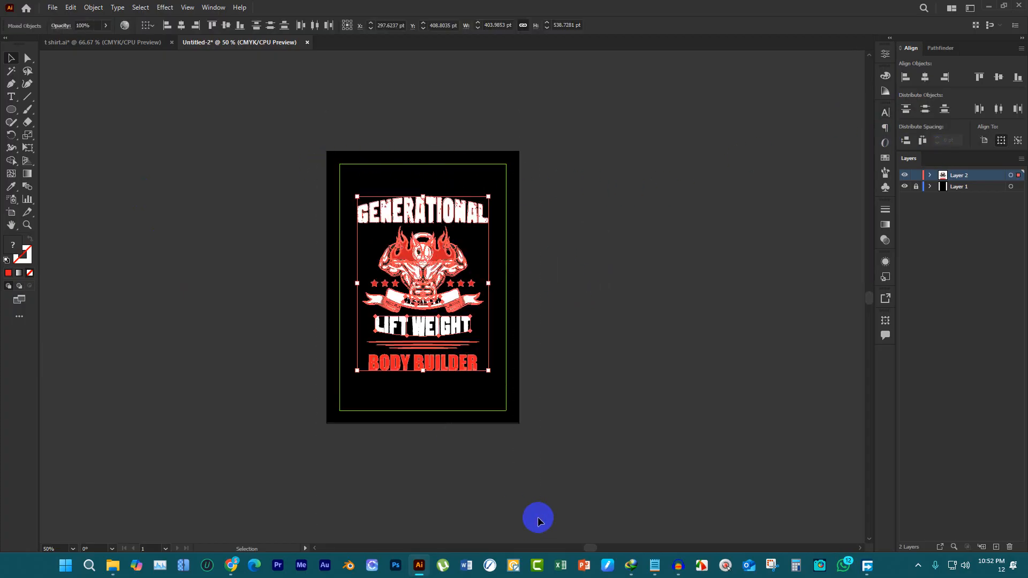
{"action": "left_click_drag", "start_coordinate": [439, 245], "coordinate": [688, 245]}
{"action": "left_click", "coordinate": [615, 181]}
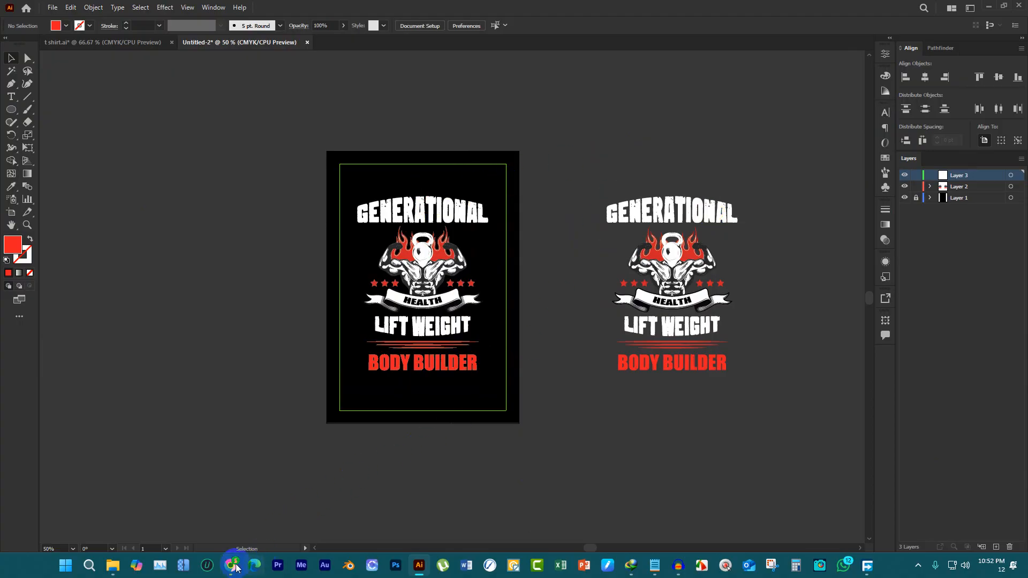
Switch to Chrome, replace the Freepik tab with a new one and open the Yandex image search page
{"action": "mouse_move", "coordinate": [231, 566]}
{"action": "left_click", "coordinate": [214, 514]}
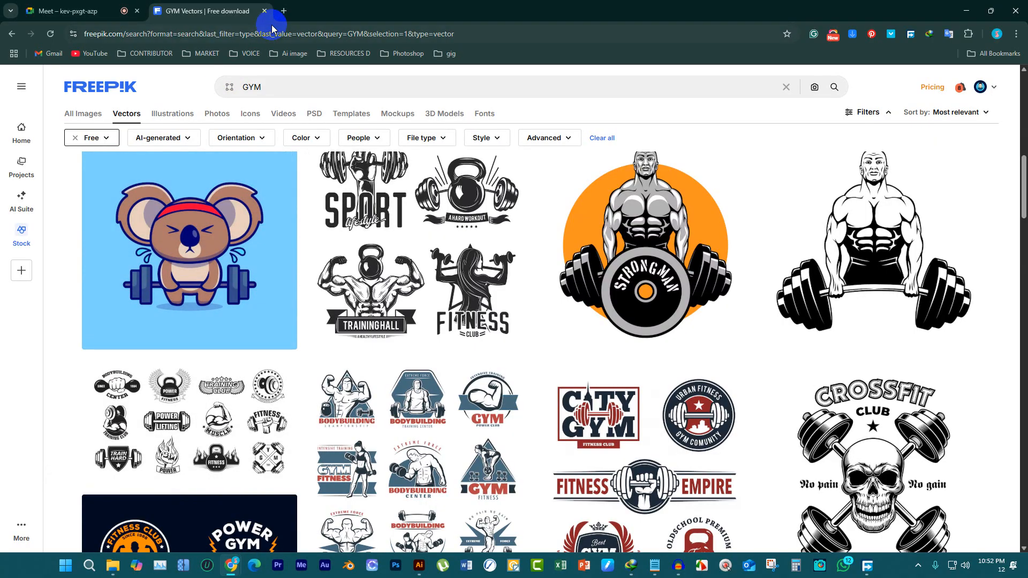
{"action": "left_click", "coordinate": [281, 11]}
{"action": "left_click", "coordinate": [265, 12]}
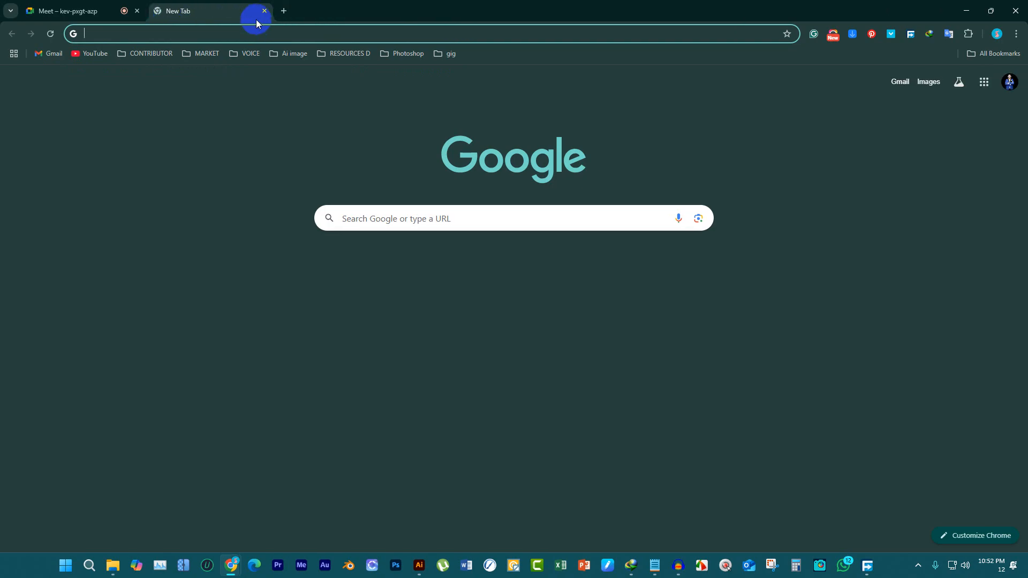
{"action": "type", "text": "ya"}
{"action": "key", "text": "Return"}
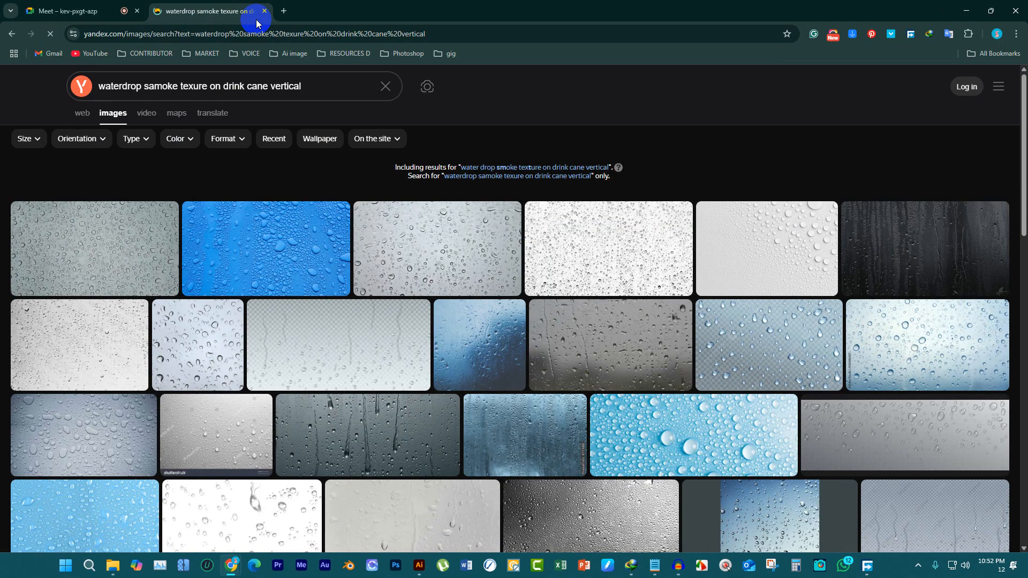
Search Yandex Images for "grunze effect" and look over the black-and-white grain textures
{"action": "left_click_drag", "start_coordinate": [312, 82], "coordinate": [3, 71]}
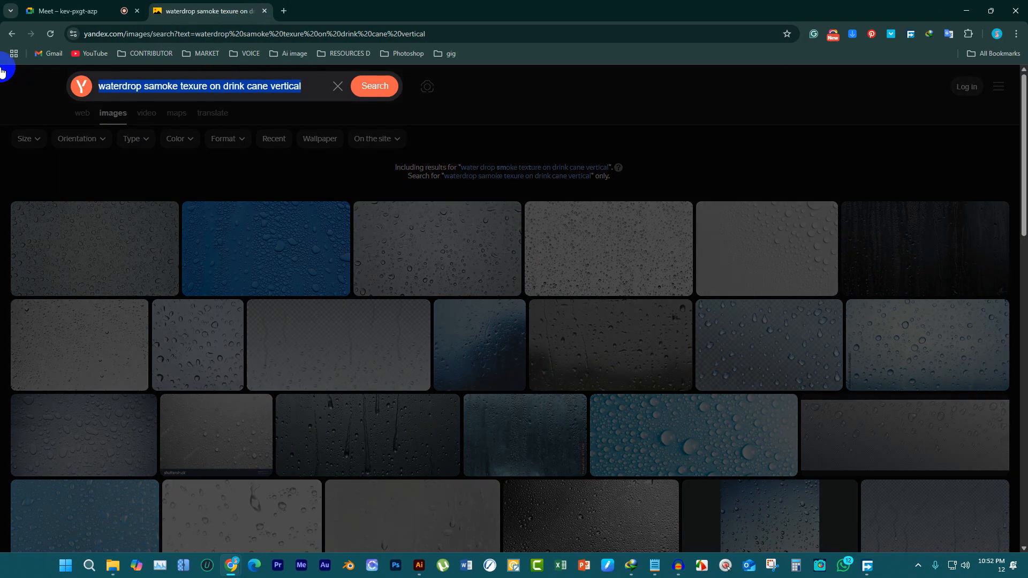
{"action": "type", "text": "grun"}
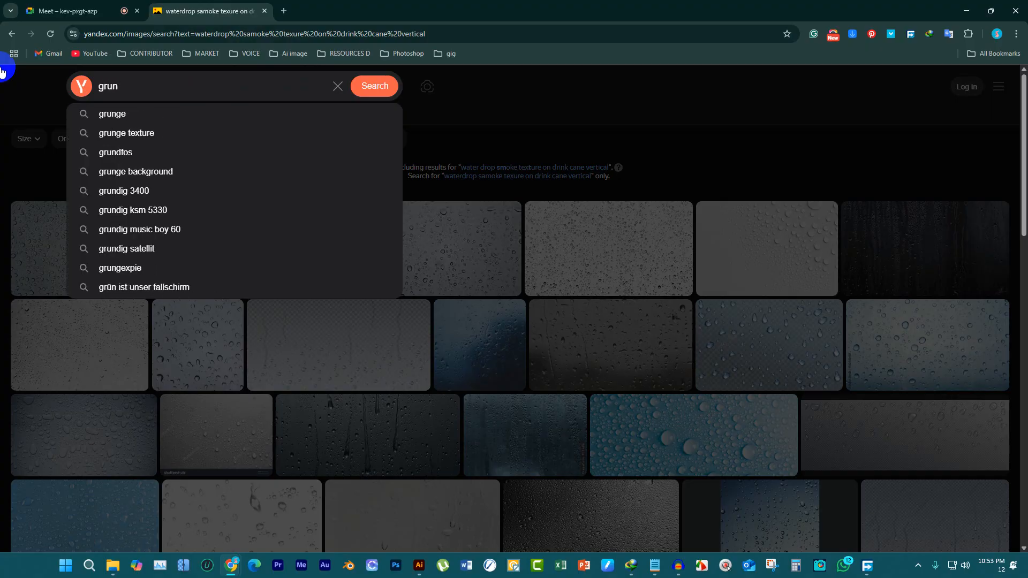
{"action": "type", "text": "ze effect"}
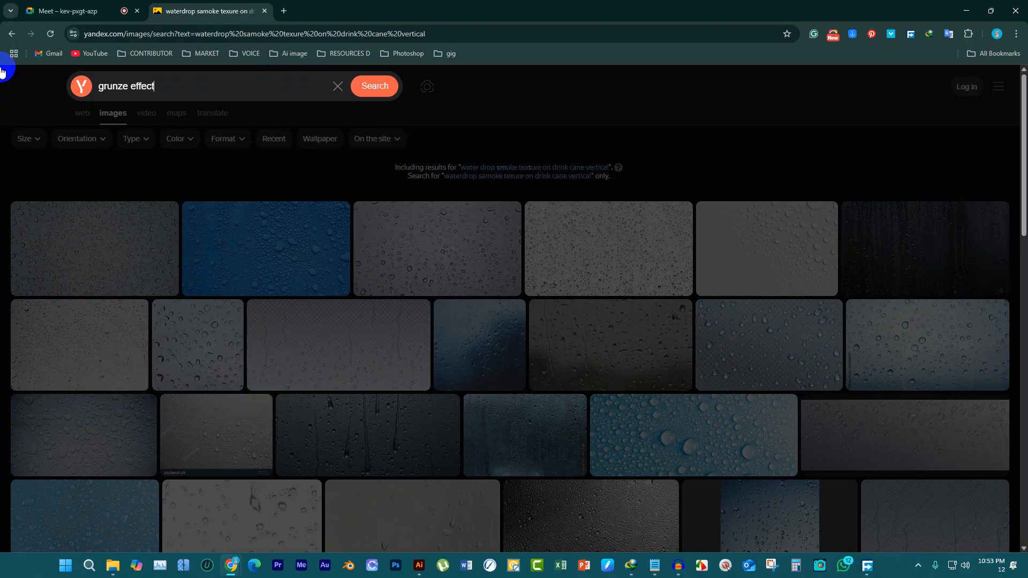
{"action": "key", "text": "Return"}
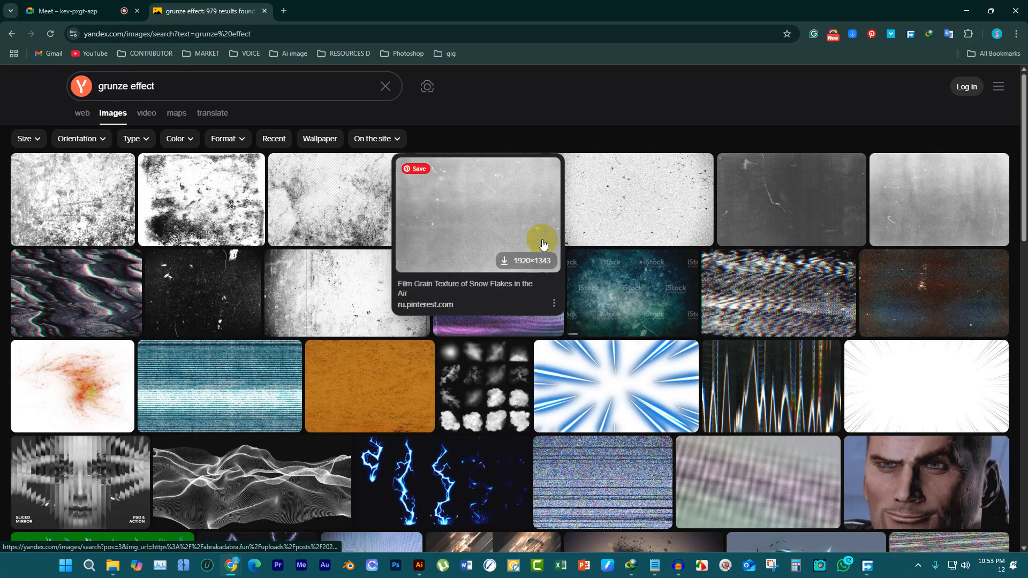
{"action": "mouse_move", "coordinate": [666, 207]}
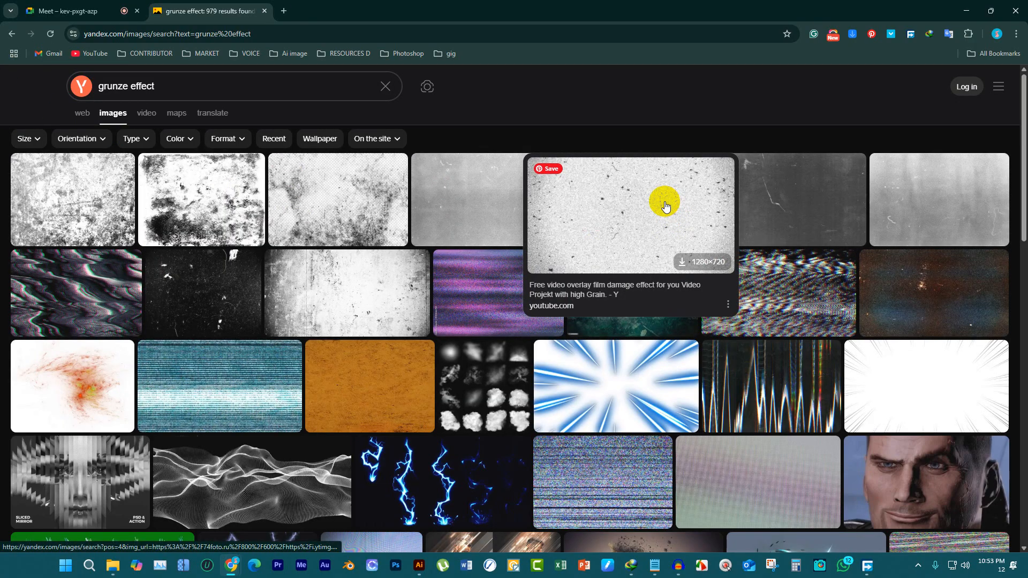
Open the film-grain overlay result, choose the black-speckled white stone texture from its related images, and copy that image
{"action": "scroll", "coordinate": [198, 378], "scroll_direction": "down", "scroll_amount": 3}
{"action": "mouse_move", "coordinate": [399, 386]}
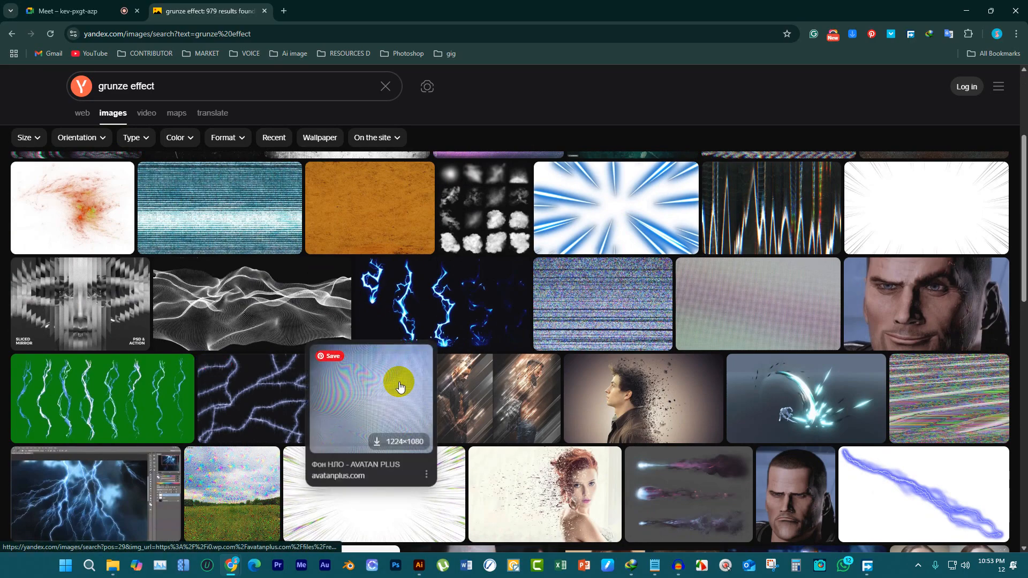
{"action": "scroll", "coordinate": [398, 386], "scroll_direction": "up", "scroll_amount": 3}
{"action": "left_click", "coordinate": [622, 212]}
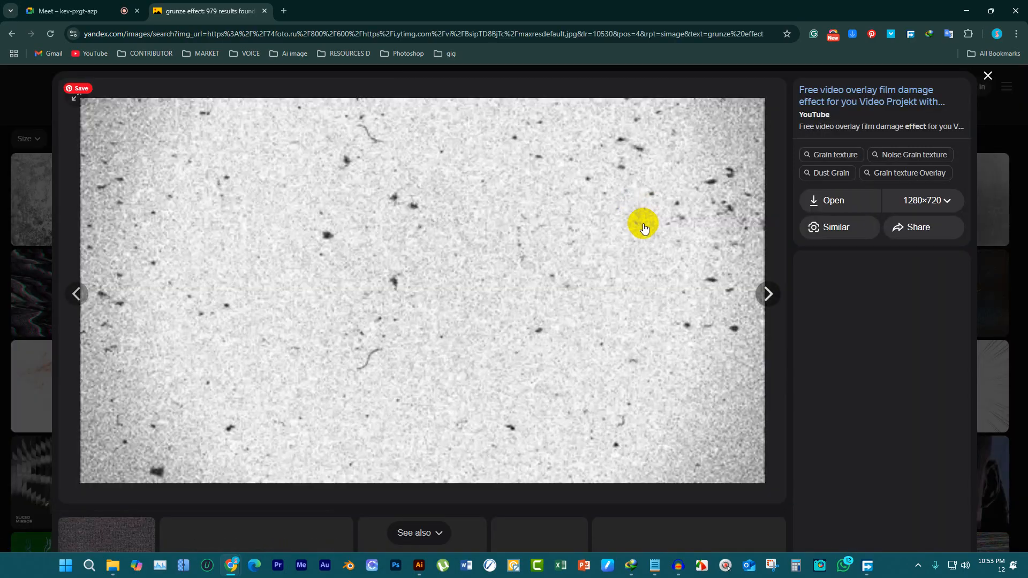
{"action": "right_click", "coordinate": [477, 218]}
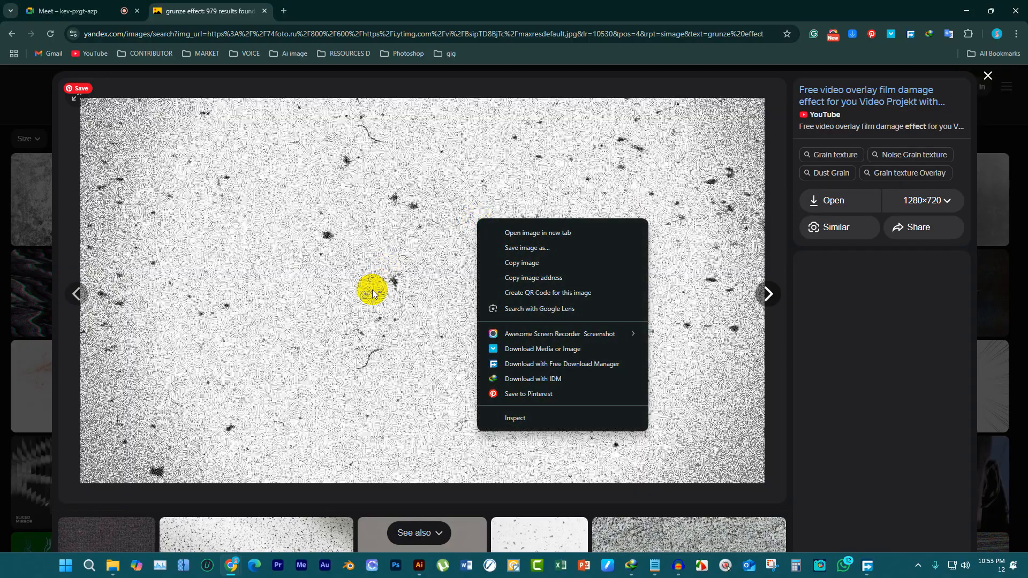
{"action": "scroll", "coordinate": [373, 293], "scroll_direction": "down", "scroll_amount": 3}
{"action": "left_click", "coordinate": [289, 371]}
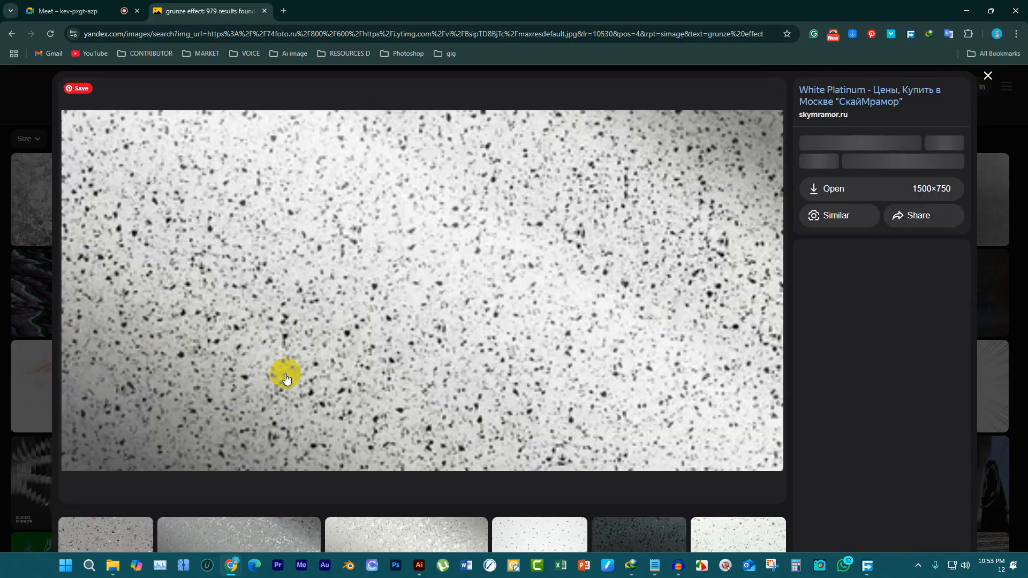
{"action": "right_click", "coordinate": [545, 186]}
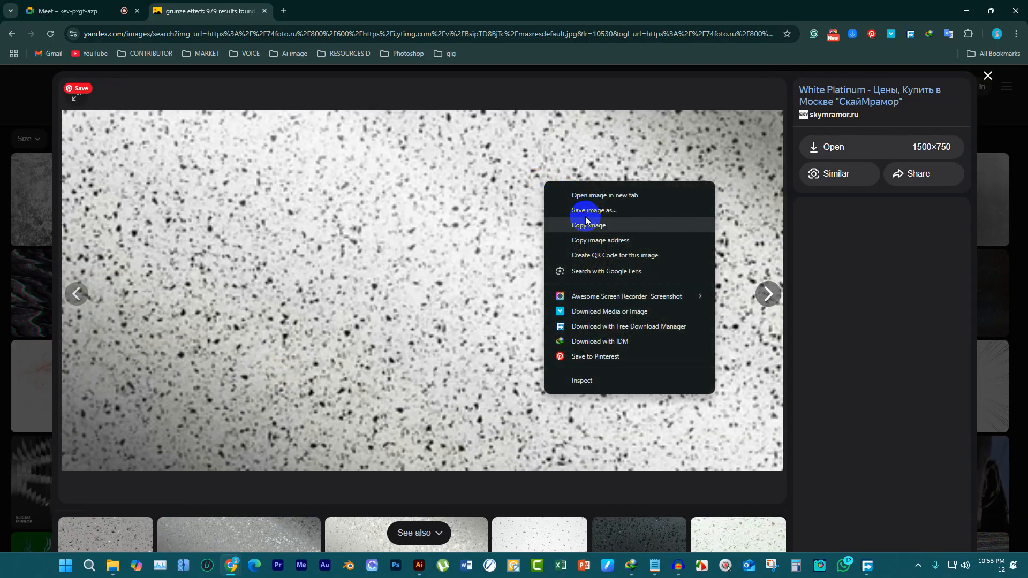
{"action": "left_click", "coordinate": [589, 226]}
Switch to Illustrator, paste the speckled texture, narrow it to about 576 pt and place it over the artboard's design
{"action": "left_click", "coordinate": [419, 566]}
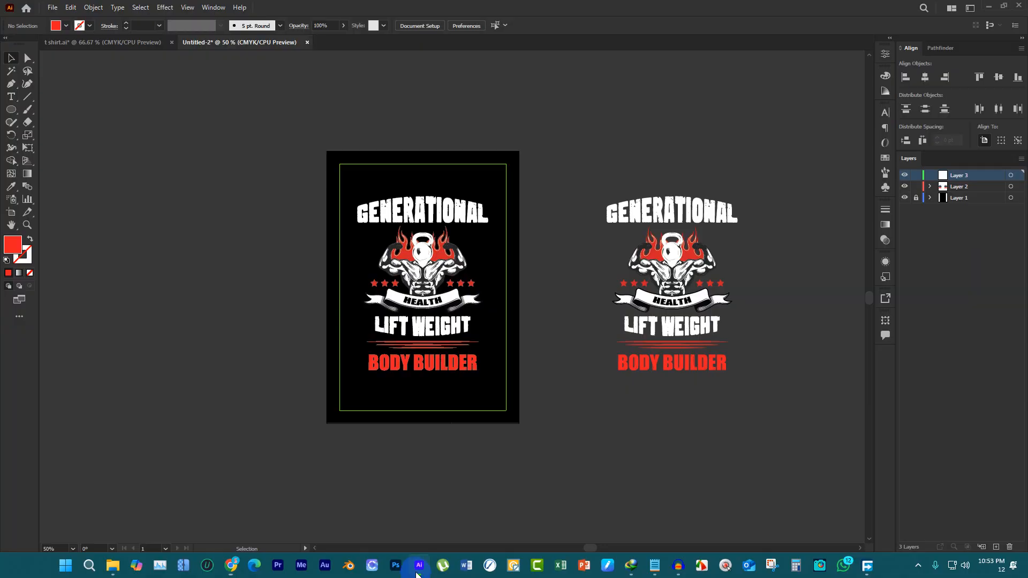
{"action": "key", "text": "ctrl+v"}
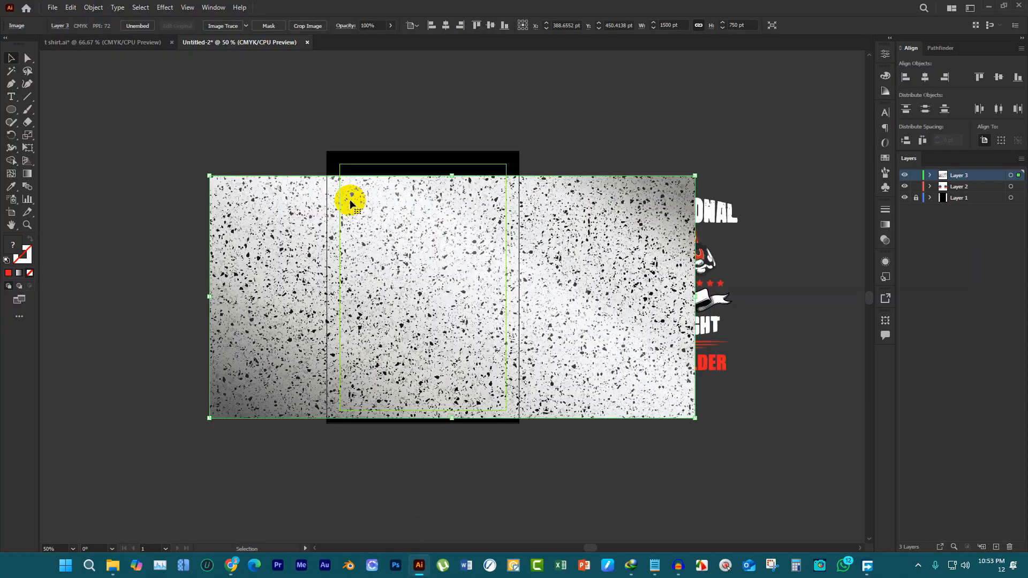
{"action": "left_click_drag", "start_coordinate": [620, 232], "coordinate": [487, 225]}
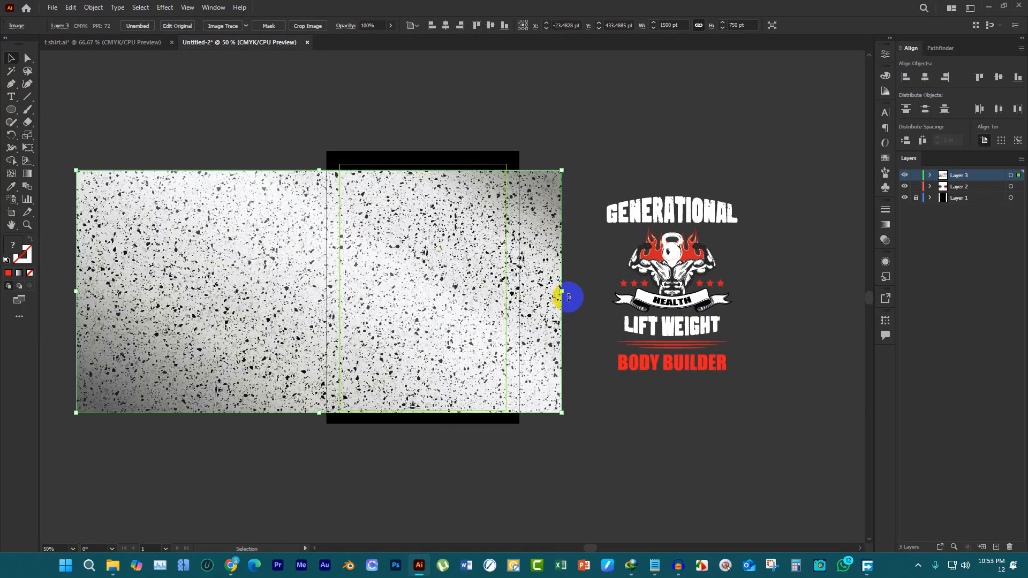
{"action": "left_click_drag", "start_coordinate": [564, 290], "coordinate": [347, 279]}
{"action": "left_click_drag", "start_coordinate": [293, 248], "coordinate": [474, 248]}
{"action": "left_click_drag", "start_coordinate": [529, 286], "coordinate": [467, 287]}
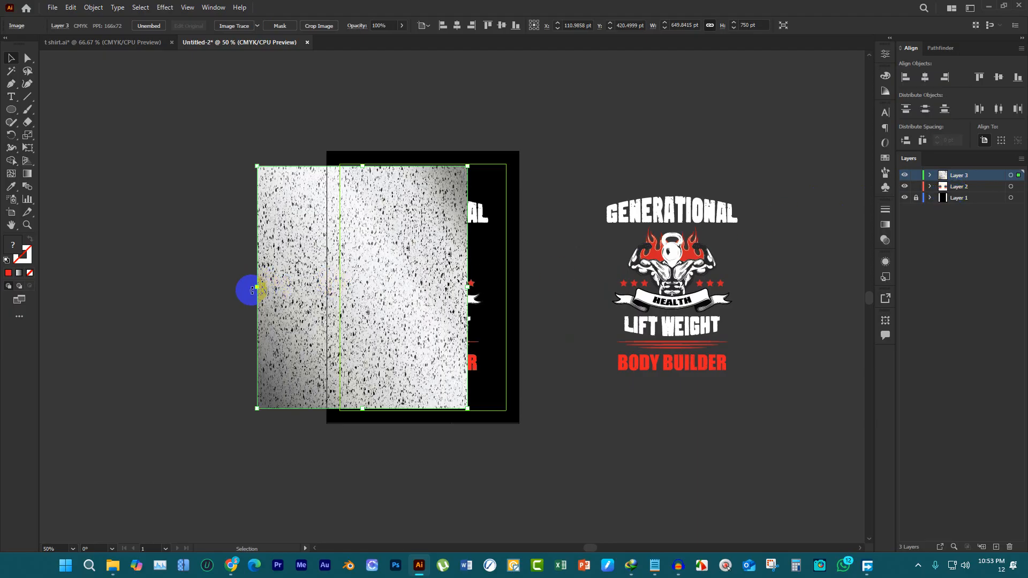
{"action": "left_click_drag", "start_coordinate": [258, 286], "coordinate": [282, 284]}
{"action": "left_click_drag", "start_coordinate": [389, 263], "coordinate": [486, 264]}
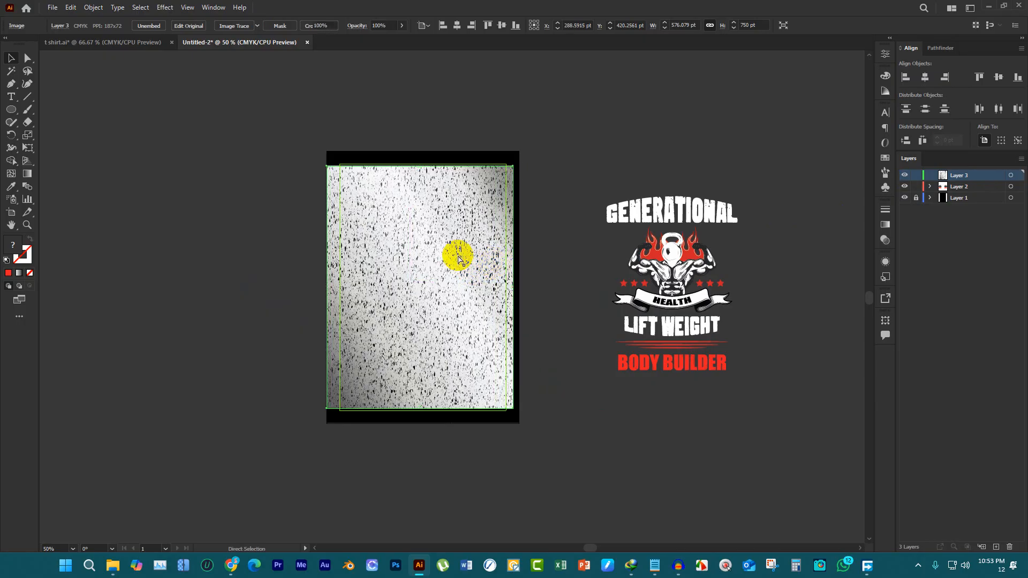
Cut the texture and create an opacity mask with Clip turned off on the artboard's t-shirt design
{"action": "key", "text": "Delete"}
{"action": "left_click_drag", "start_coordinate": [304, 136], "coordinate": [541, 410]}
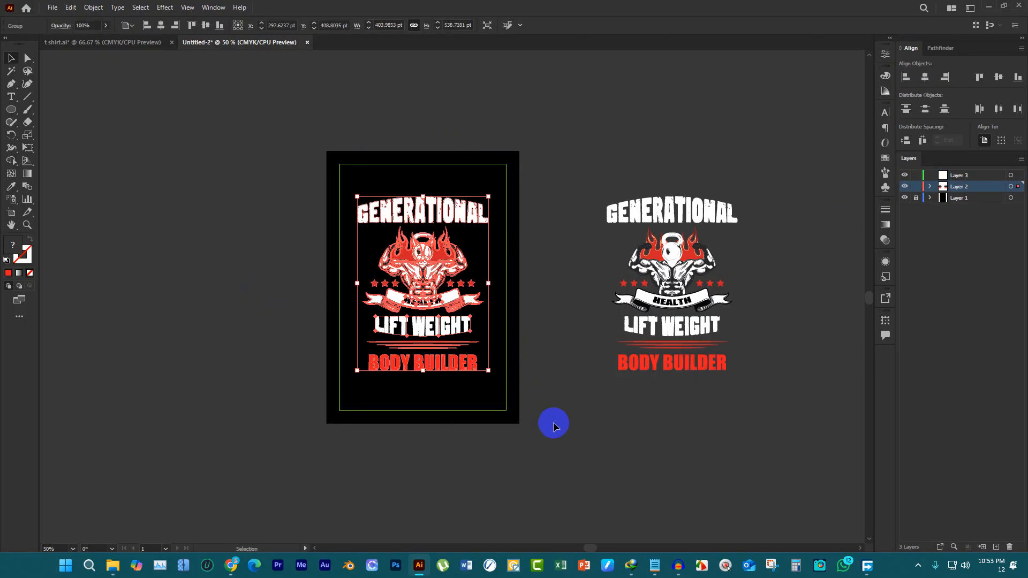
{"action": "left_click", "coordinate": [884, 242]}
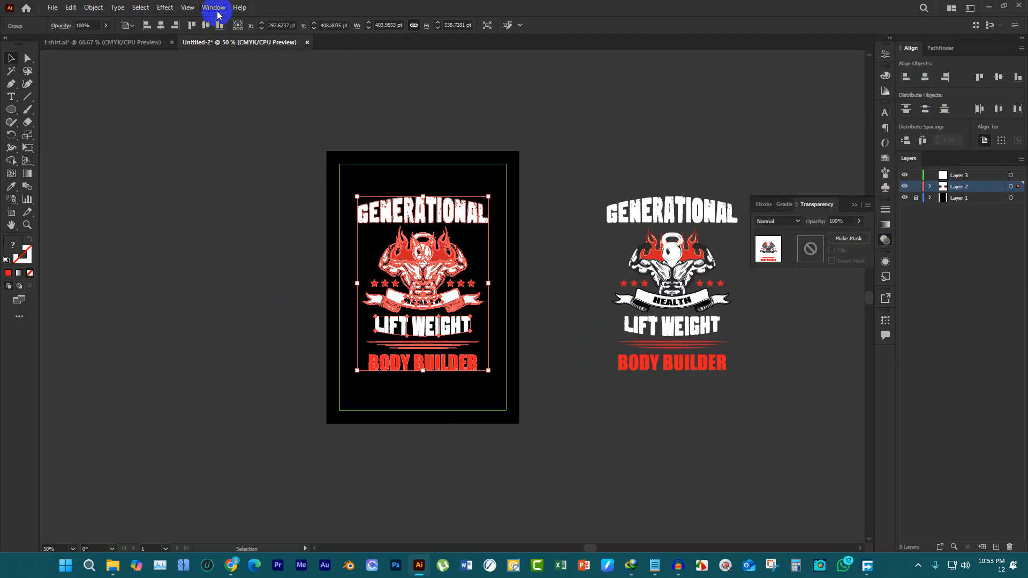
{"action": "double_click", "coordinate": [810, 254]}
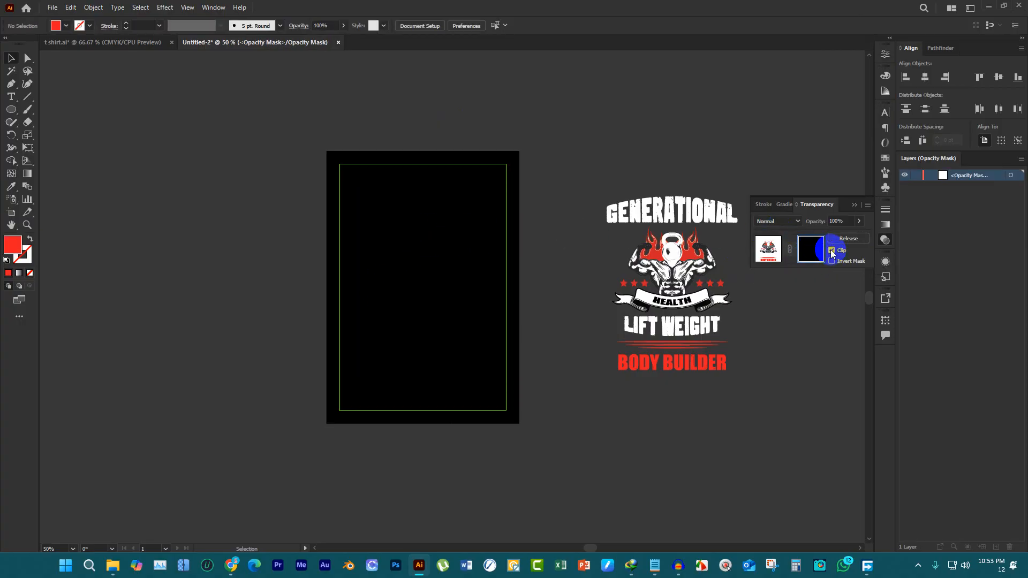
{"action": "left_click", "coordinate": [832, 251]}
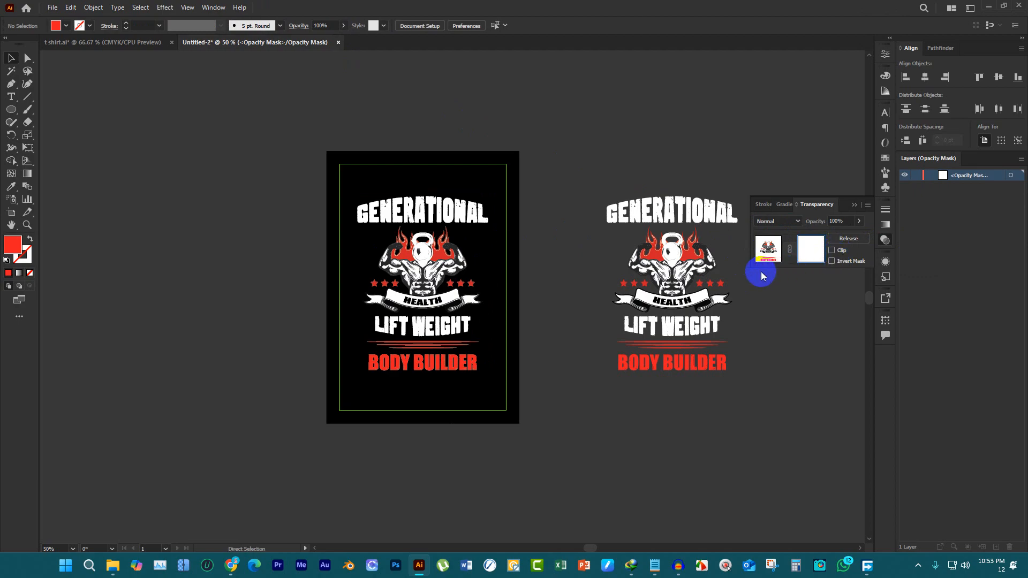
Paste the speckled texture into the opacity mask, then widen it to about 676 pt and reposition it over the design
{"action": "key", "text": "ctrl+v"}
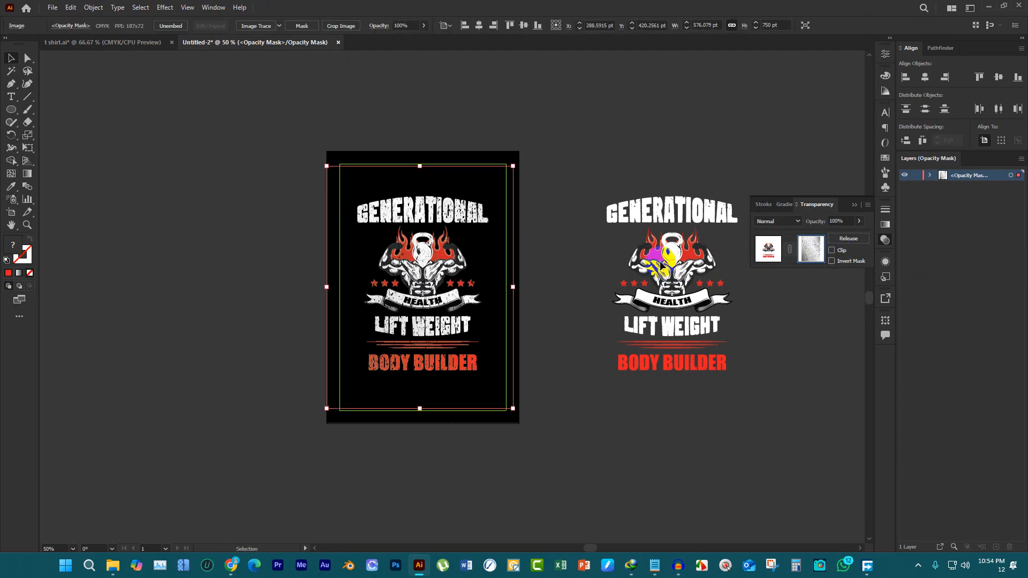
{"action": "scroll", "coordinate": [392, 262], "scroll_direction": "up", "scroll_amount": 2}
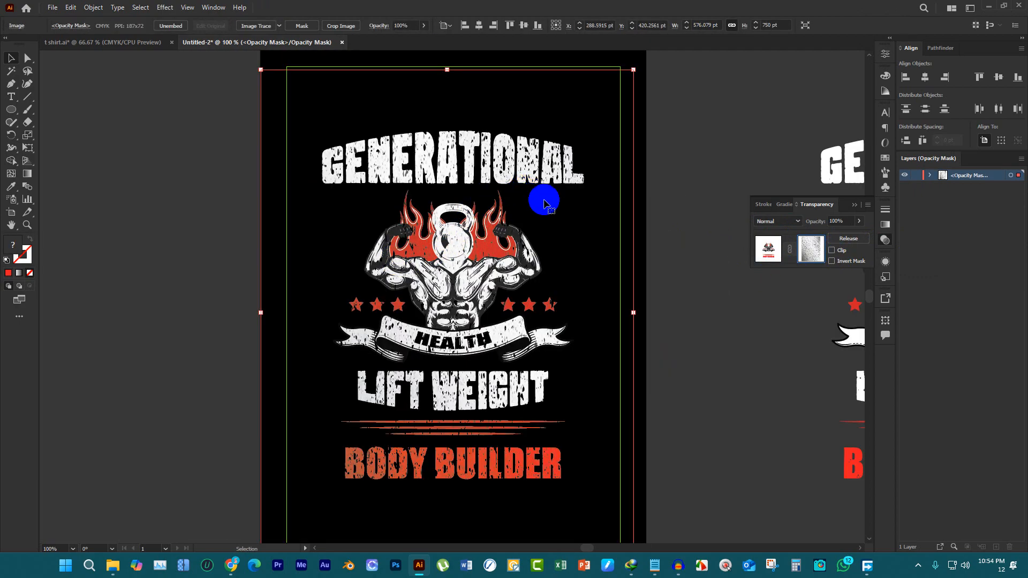
{"action": "left_click_drag", "start_coordinate": [545, 204], "coordinate": [722, 316]}
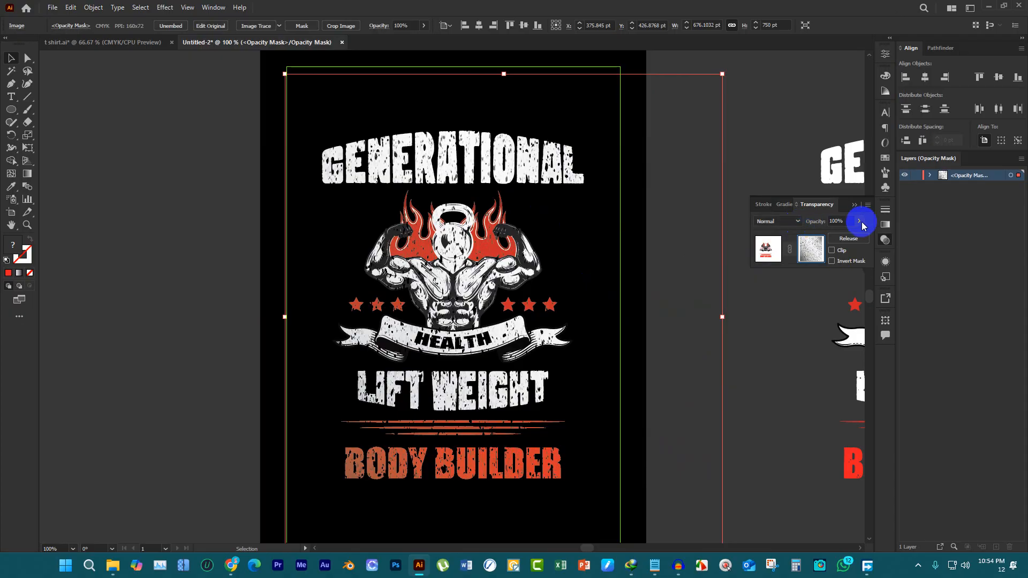
Try the Multiply and Overlay blending modes on the mask texture and set the mode back to Normal
{"action": "left_click", "coordinate": [784, 221]}
{"action": "left_click", "coordinate": [778, 257]}
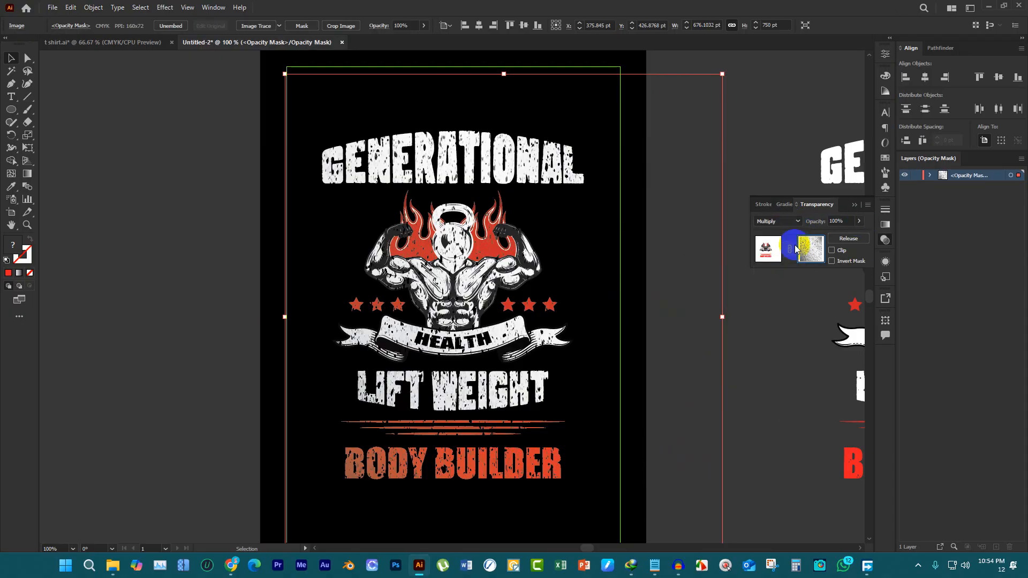
{"action": "left_click", "coordinate": [786, 225]}
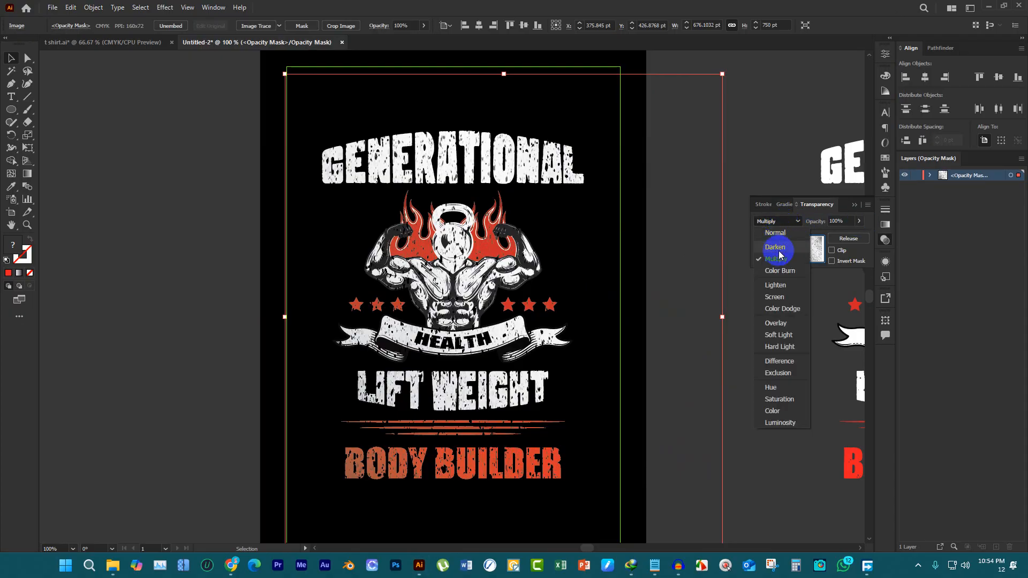
{"action": "left_click", "coordinate": [776, 309]}
{"action": "key", "text": "Down"}
{"action": "key", "text": "Down"}
{"action": "key", "text": "Down"}
{"action": "key", "text": "Down"}
{"action": "key", "text": "Down"}
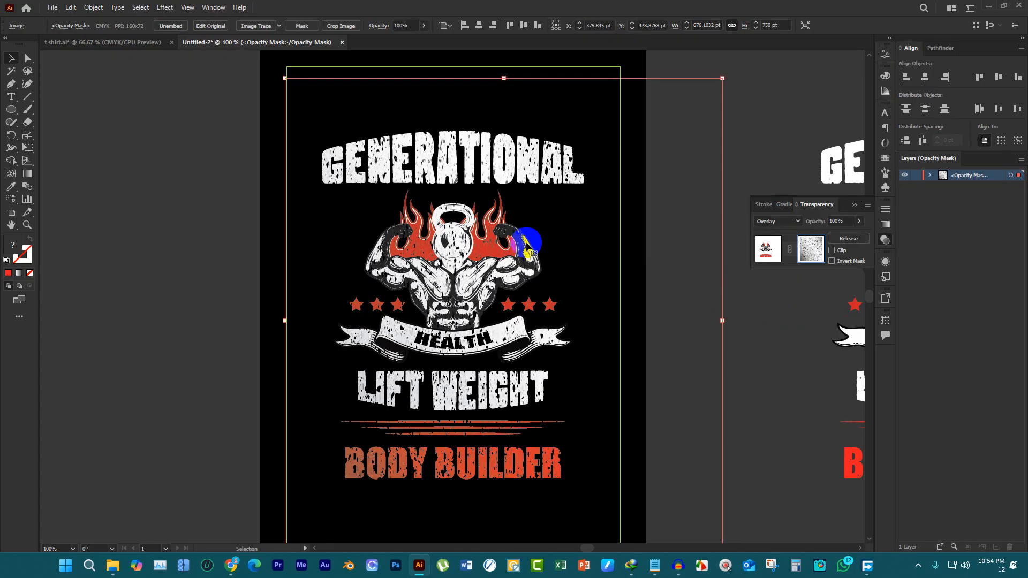
{"action": "key", "text": "Up"}
{"action": "key", "text": "Up"}
{"action": "key", "text": "Up"}
{"action": "key", "text": "Up"}
{"action": "key", "text": "Up"}
{"action": "key", "text": "Up"}
{"action": "left_click", "coordinate": [781, 225]}
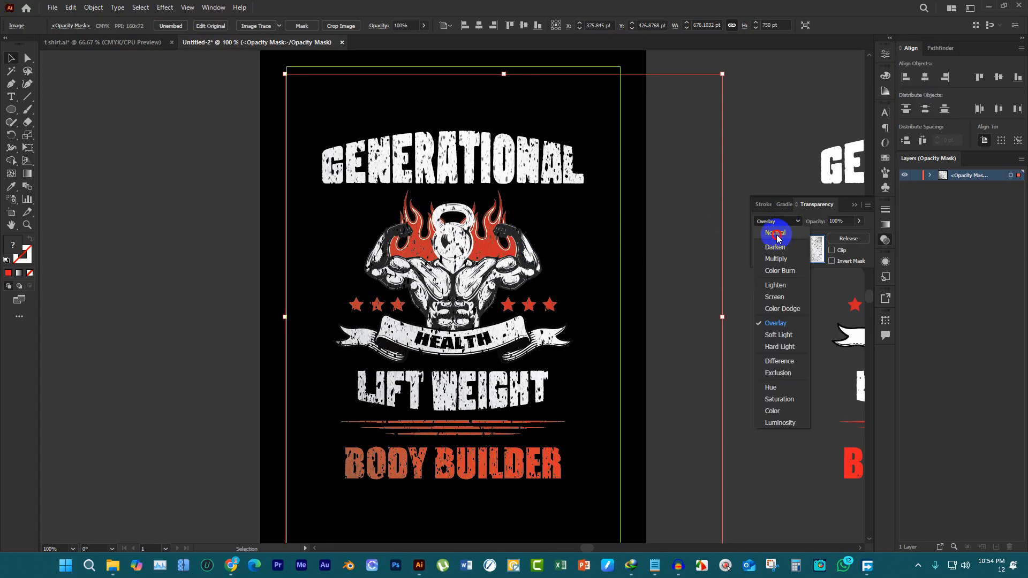
{"action": "left_click", "coordinate": [776, 234]}
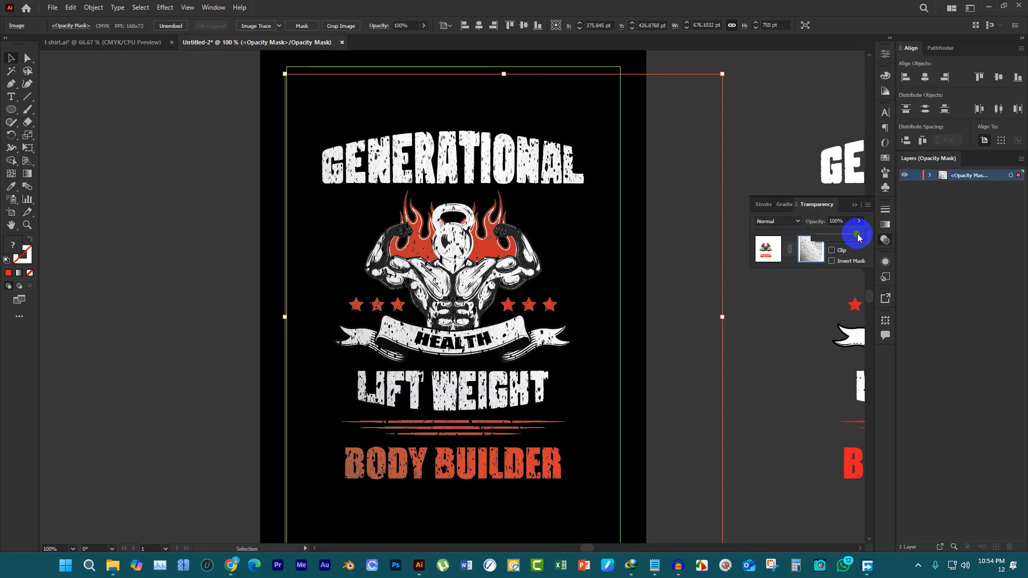
Lower the mask texture's opacity to 26% and leave opacity mask editing
{"action": "left_click_drag", "start_coordinate": [857, 237], "coordinate": [835, 235]}
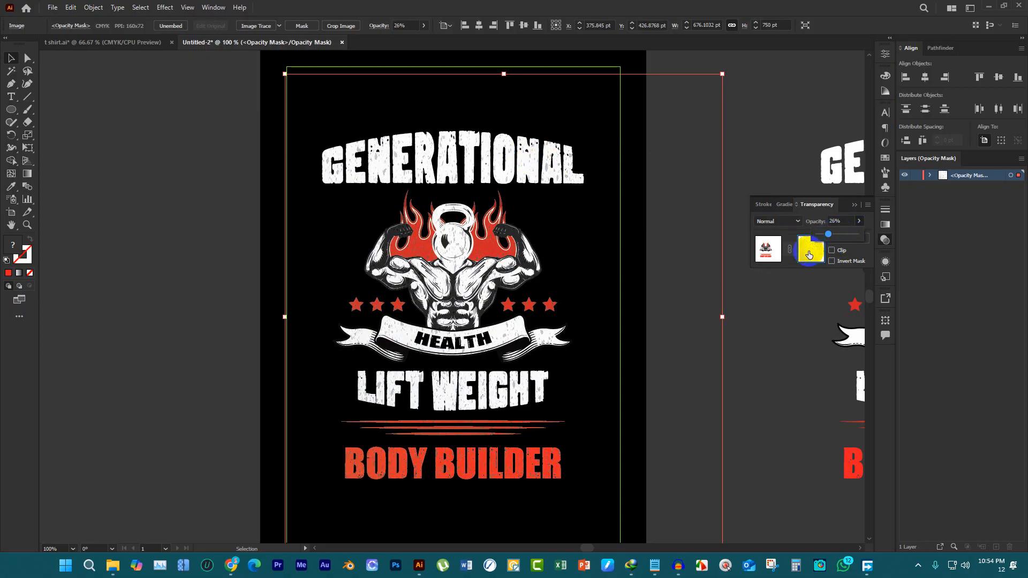
{"action": "left_click", "coordinate": [766, 260]}
{"action": "left_click", "coordinate": [285, 122]}
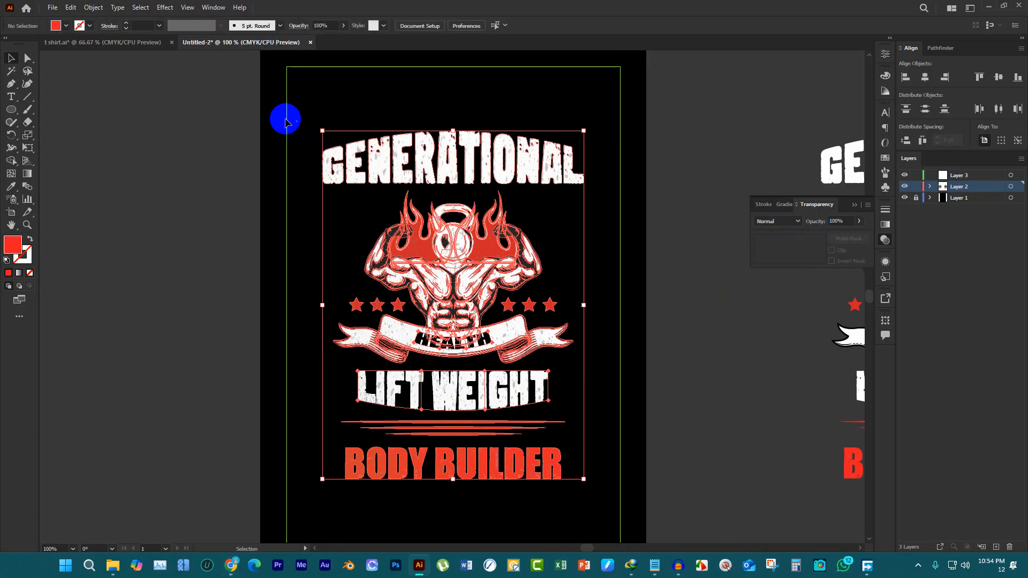
Try moving the textured design onto the pasteboard left of the artboard, and undo the move
{"action": "scroll", "coordinate": [416, 152], "scroll_direction": "down", "scroll_amount": 2}
{"action": "left_click_drag", "start_coordinate": [392, 161], "coordinate": [222, 174]}
{"action": "scroll", "coordinate": [182, 162], "scroll_direction": "up", "scroll_amount": 1}
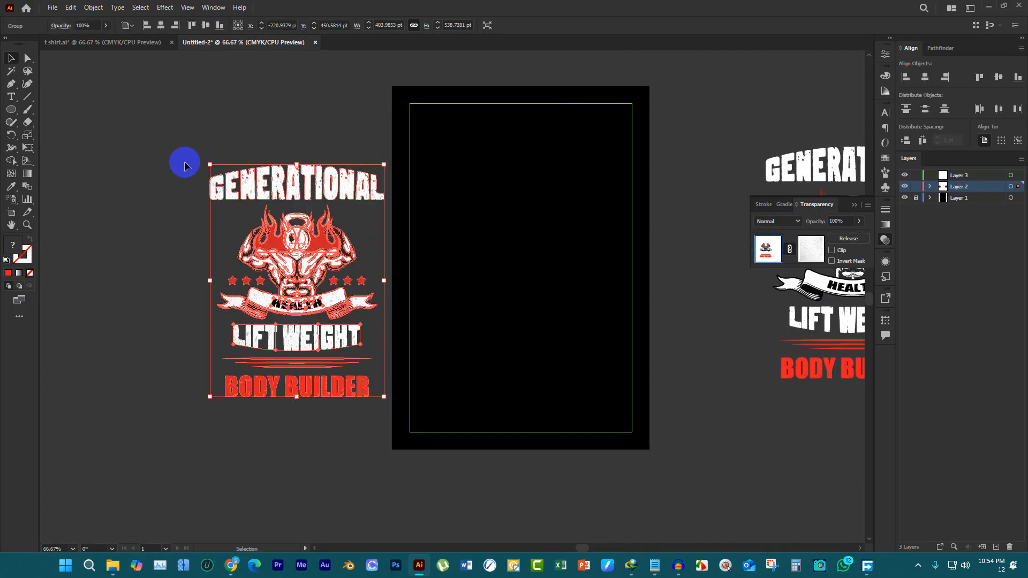
{"action": "key", "text": "ctrl+z"}
{"action": "left_click", "coordinate": [686, 180]}
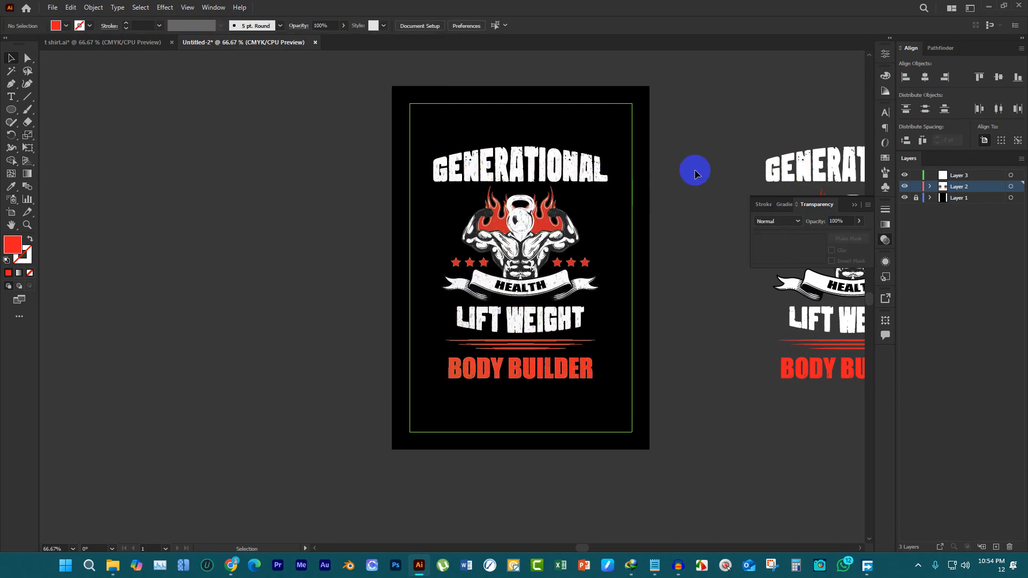
Delete the untextured duplicate of the t-shirt design from the pasteboard right of the artboard
{"action": "scroll", "coordinate": [508, 316], "scroll_direction": "up", "scroll_amount": 1}
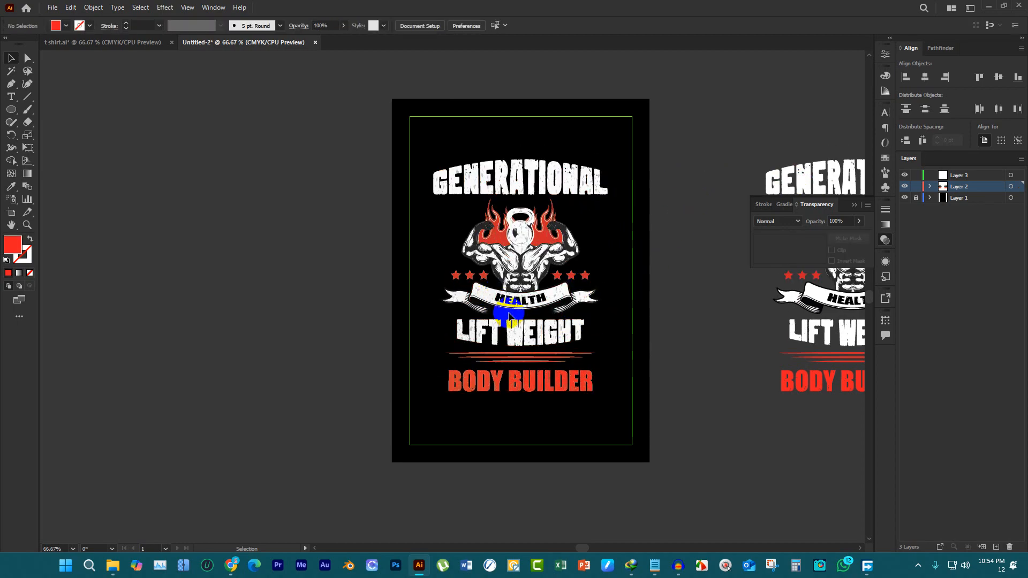
{"action": "scroll", "coordinate": [509, 316], "scroll_direction": "up", "scroll_amount": 1}
{"action": "left_click", "coordinate": [564, 344]}
{"action": "scroll", "coordinate": [391, 249], "scroll_direction": "down", "scroll_amount": 2}
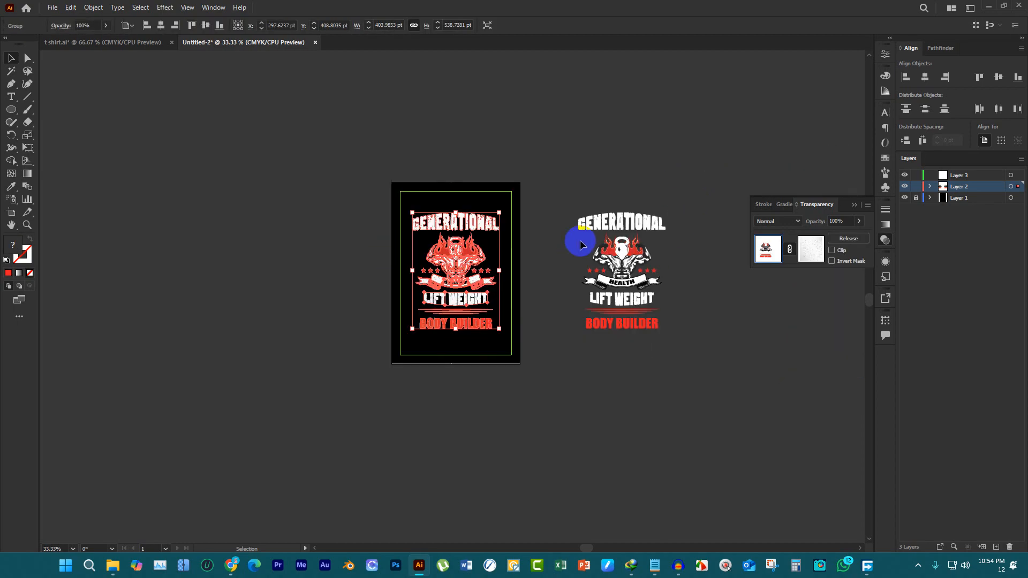
{"action": "left_click_drag", "start_coordinate": [566, 184], "coordinate": [638, 385]}
{"action": "left_click", "coordinate": [654, 340]}
{"action": "scroll", "coordinate": [615, 281], "scroll_direction": "up", "scroll_amount": 1}
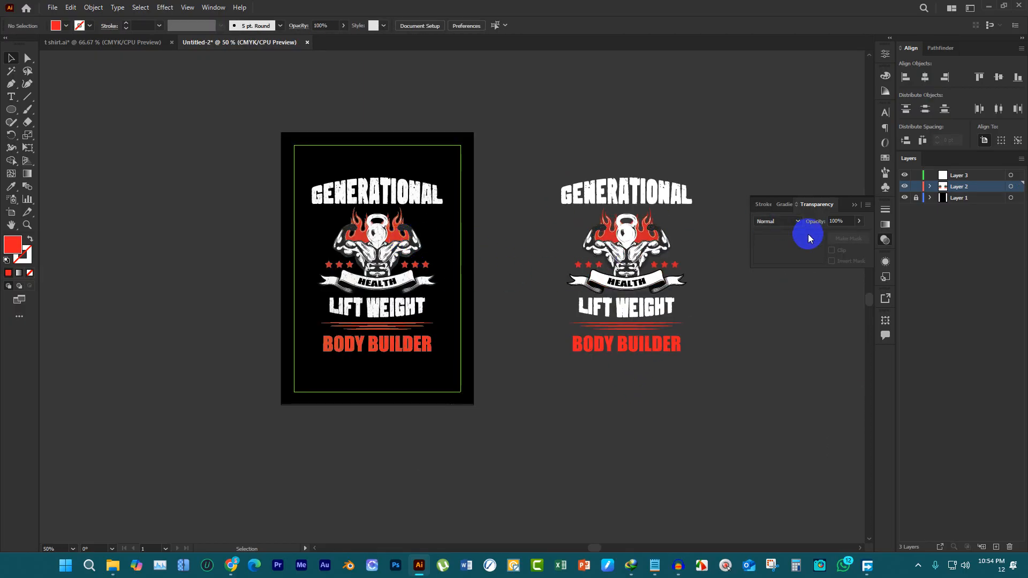
{"action": "left_click", "coordinate": [659, 198]}
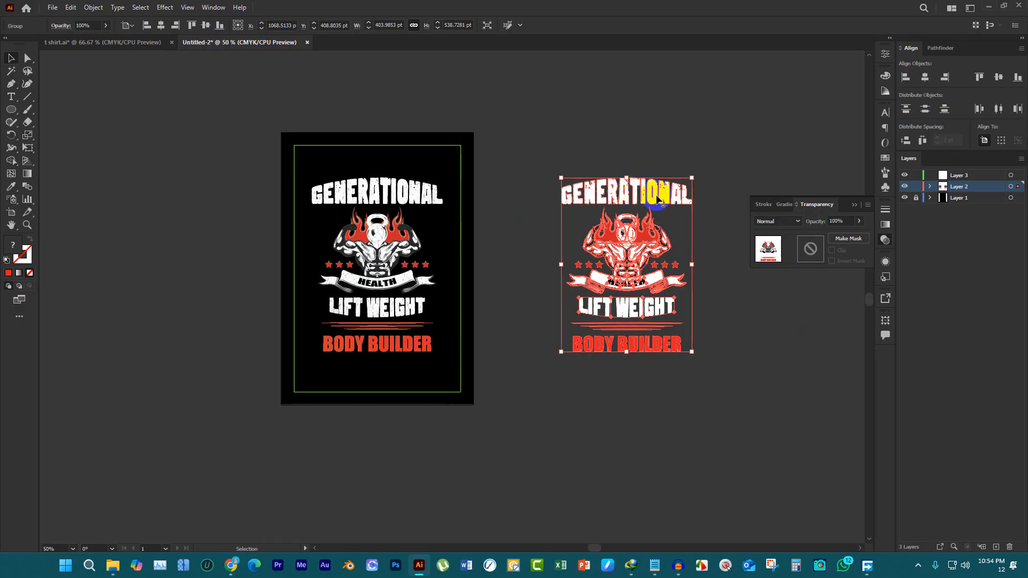
{"action": "key", "text": "Delete"}
Save the t-shirt design under the name gym as an Illustrator EPS file in the DOWNLOAD folder
{"action": "key", "text": "ctrl+s"}
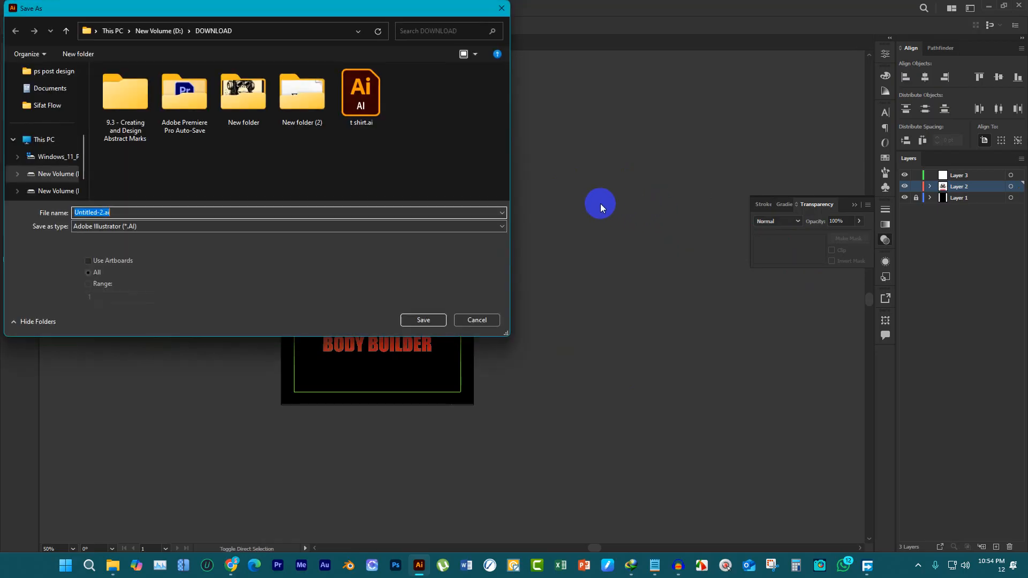
{"action": "left_click", "coordinate": [475, 319]}
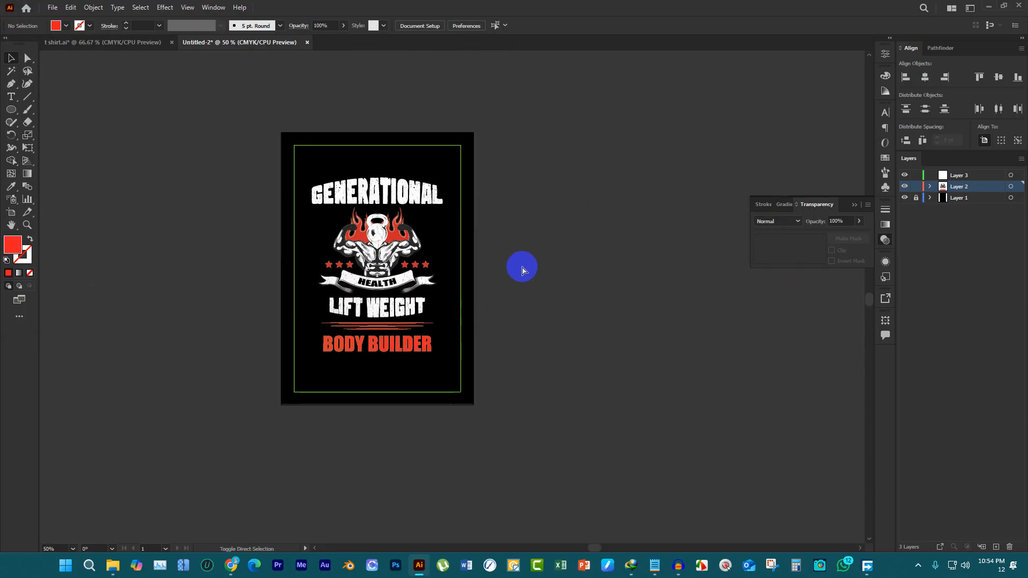
{"action": "key", "text": "ctrl+s"}
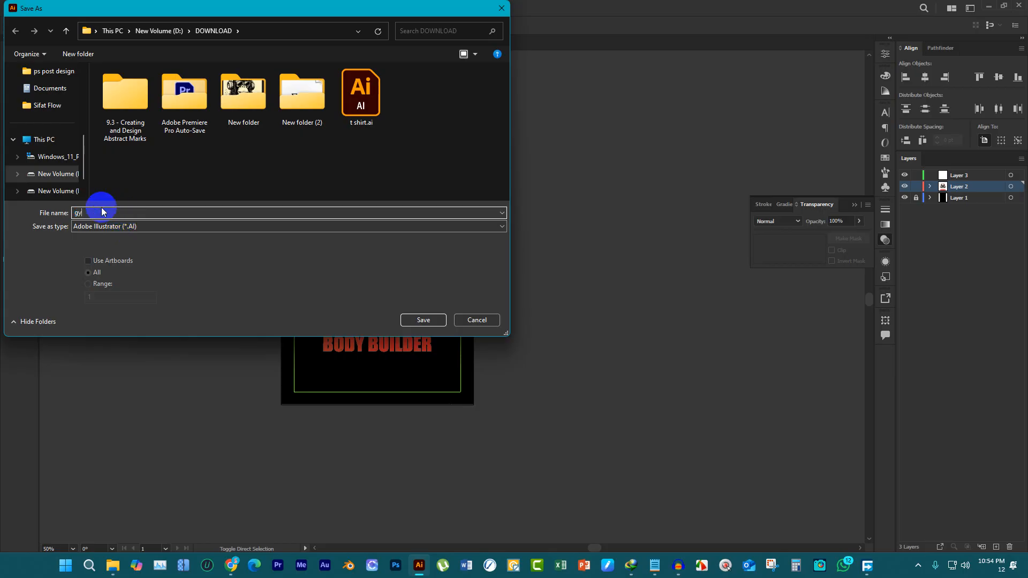
{"action": "type", "text": "gym"}
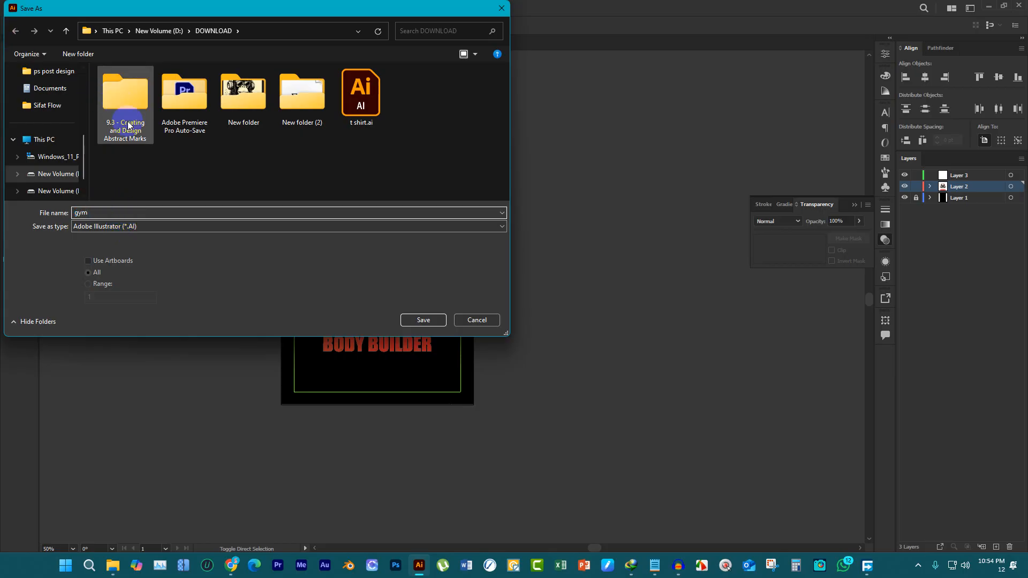
{"action": "left_click", "coordinate": [145, 227]}
{"action": "left_click", "coordinate": [148, 253]}
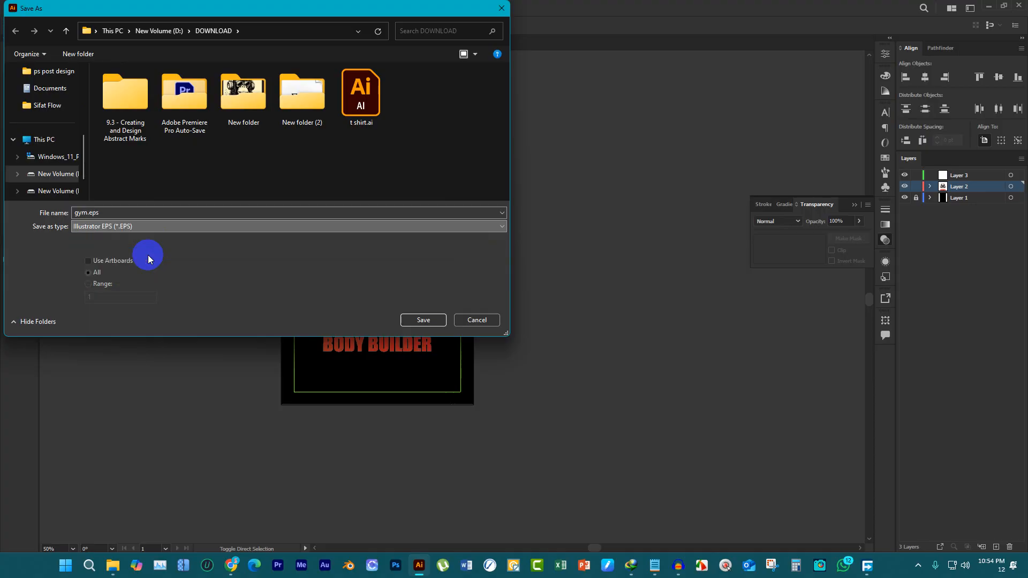
{"action": "left_click", "coordinate": [418, 321]}
Set the EPS version to Illustrator CC EPS, complete the save, and collapse the floating Transparency panel
{"action": "left_click", "coordinate": [505, 129]}
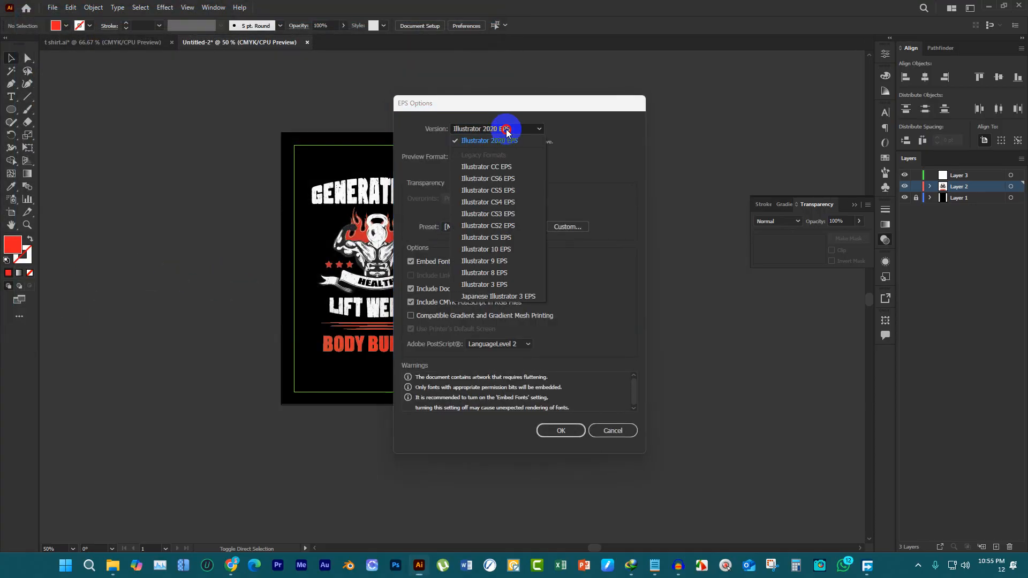
{"action": "left_click", "coordinate": [519, 171]}
{"action": "left_click", "coordinate": [561, 421]}
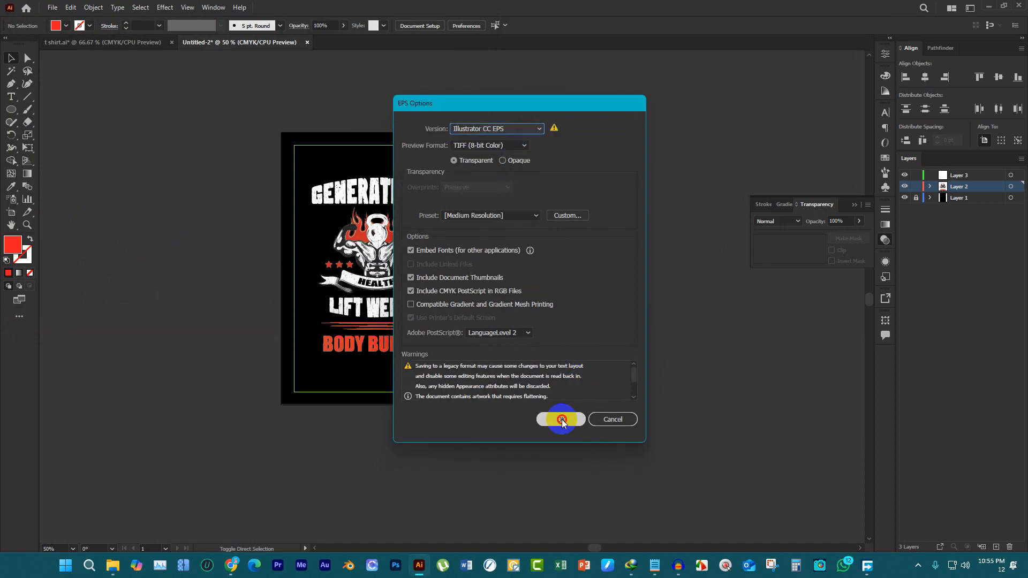
{"action": "left_click", "coordinate": [562, 298]}
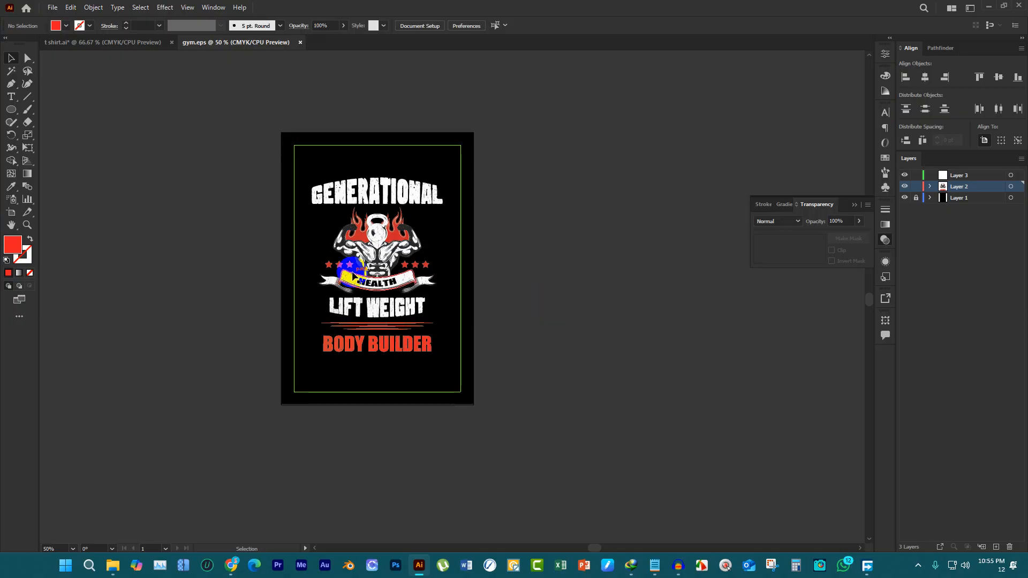
{"action": "left_click", "coordinate": [855, 204]}
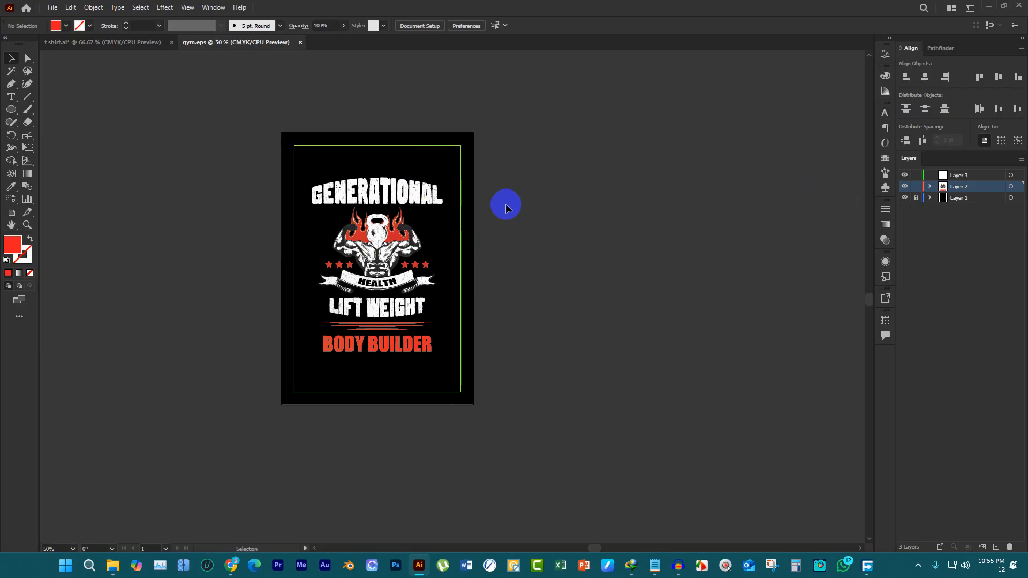
Export the design for web as a JPEG 1000 px wide, saved as gym.jpg in the DOWNLOAD folder
{"action": "key", "text": "ctrl+alt+shift+s"}
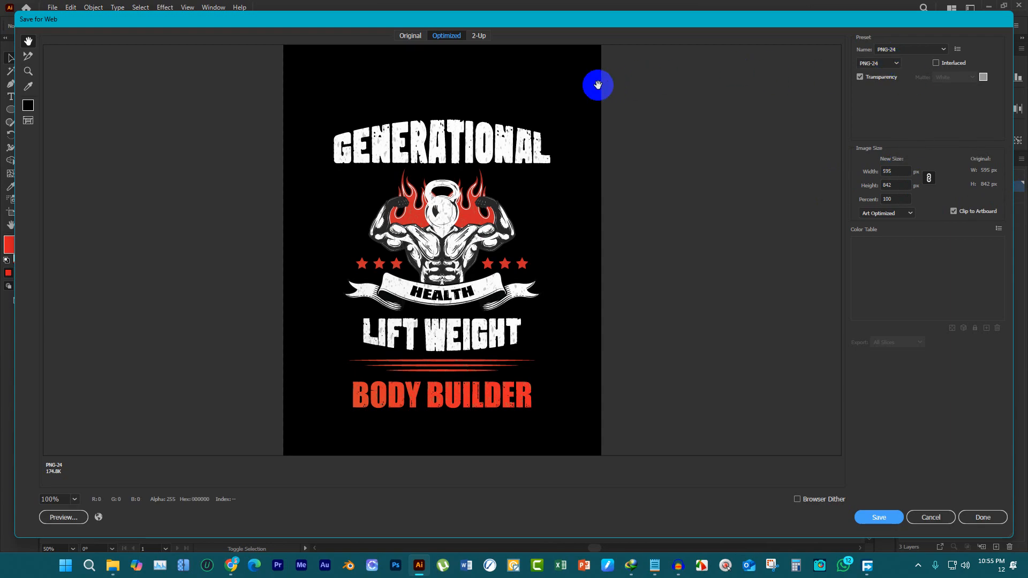
{"action": "left_click", "coordinate": [889, 66]}
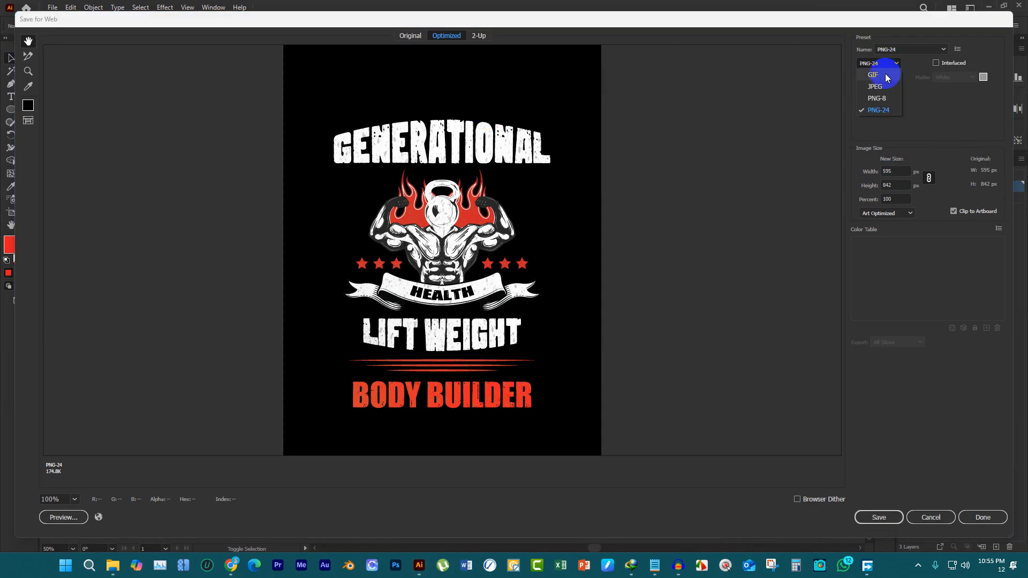
{"action": "left_click", "coordinate": [875, 87]}
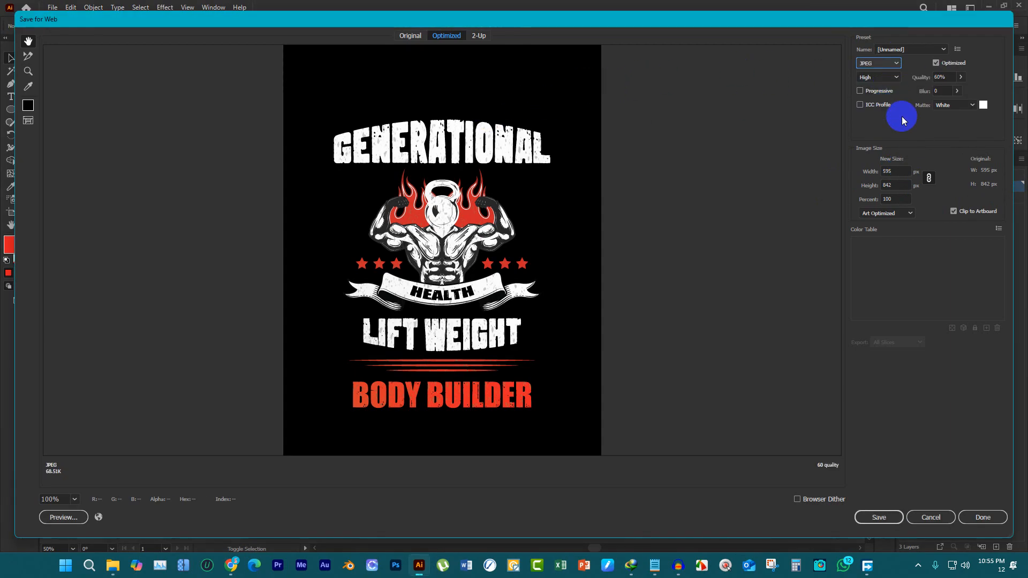
{"action": "left_click", "coordinate": [901, 168]}
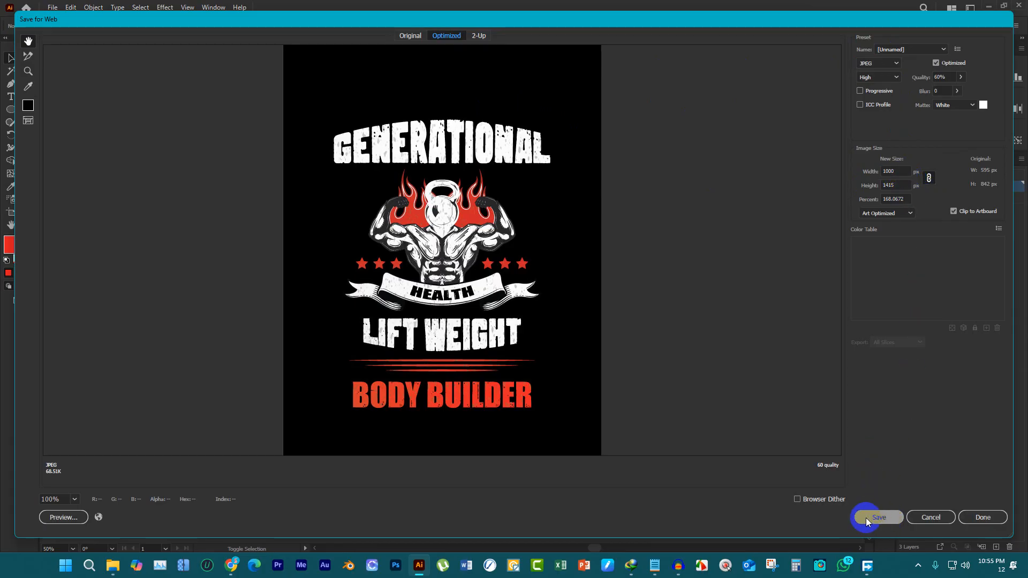
{"action": "left_click", "coordinate": [884, 518]}
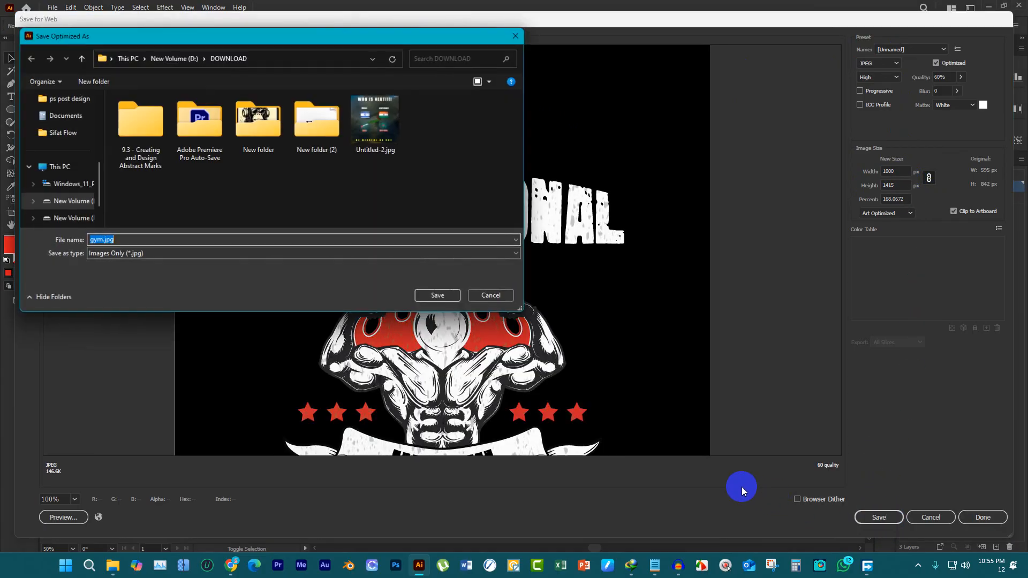
{"action": "left_click", "coordinate": [438, 297]}
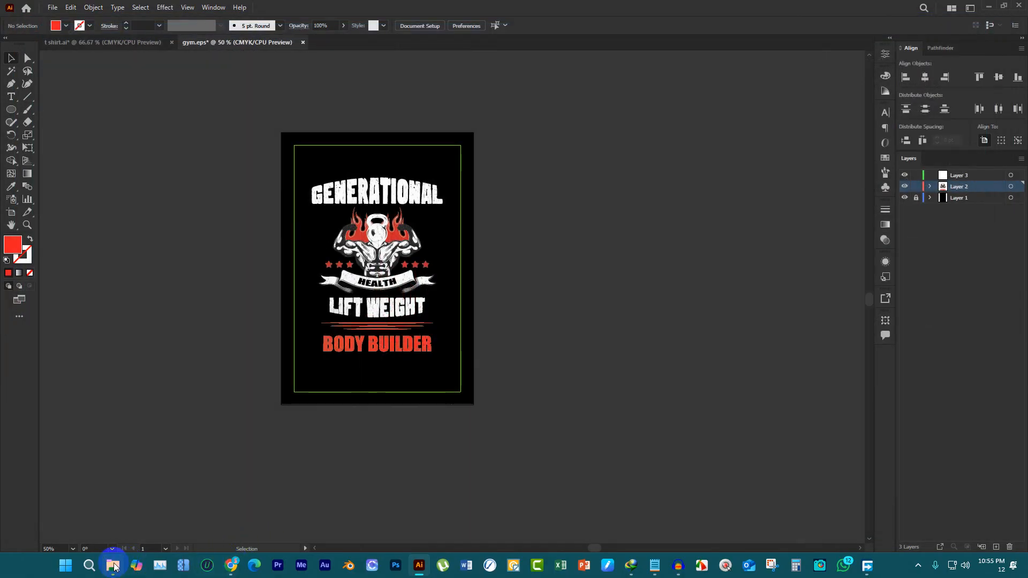
Switch to File Explorer and view the exported gym.jpg up close to check the grunge texture
{"action": "left_click", "coordinate": [114, 566]}
{"action": "left_click", "coordinate": [211, 173]}
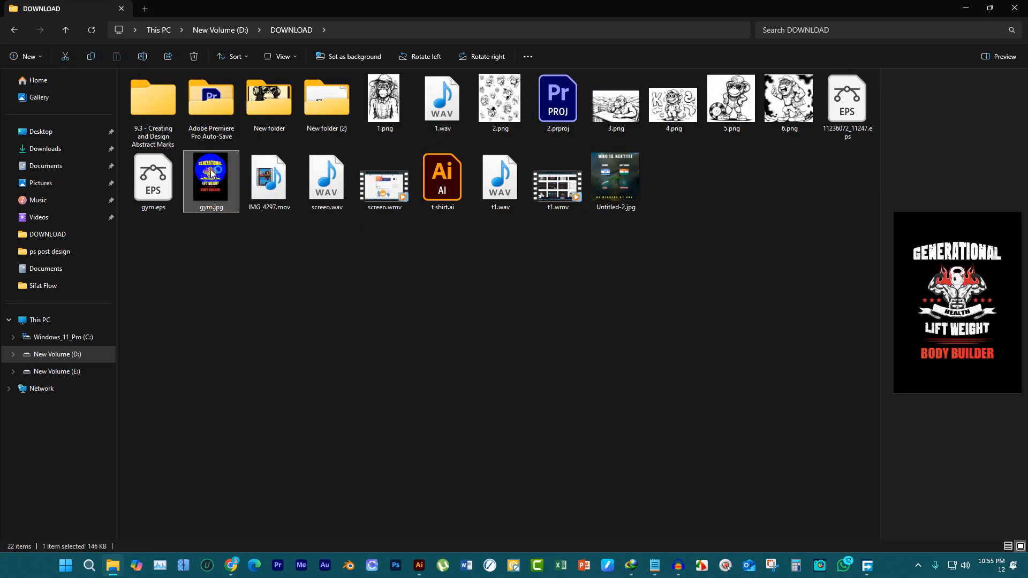
{"action": "double_click", "coordinate": [211, 173]}
{"action": "scroll", "coordinate": [516, 194], "scroll_direction": "up", "scroll_amount": 3}
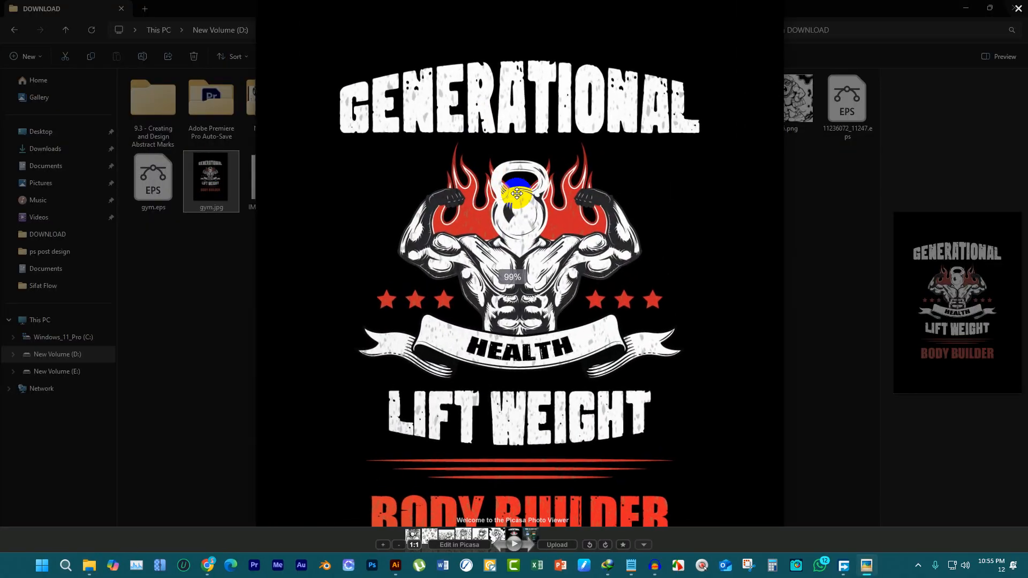
{"action": "scroll", "coordinate": [517, 194], "scroll_direction": "up", "scroll_amount": 3}
{"action": "scroll", "coordinate": [517, 193], "scroll_direction": "down", "scroll_amount": 3}
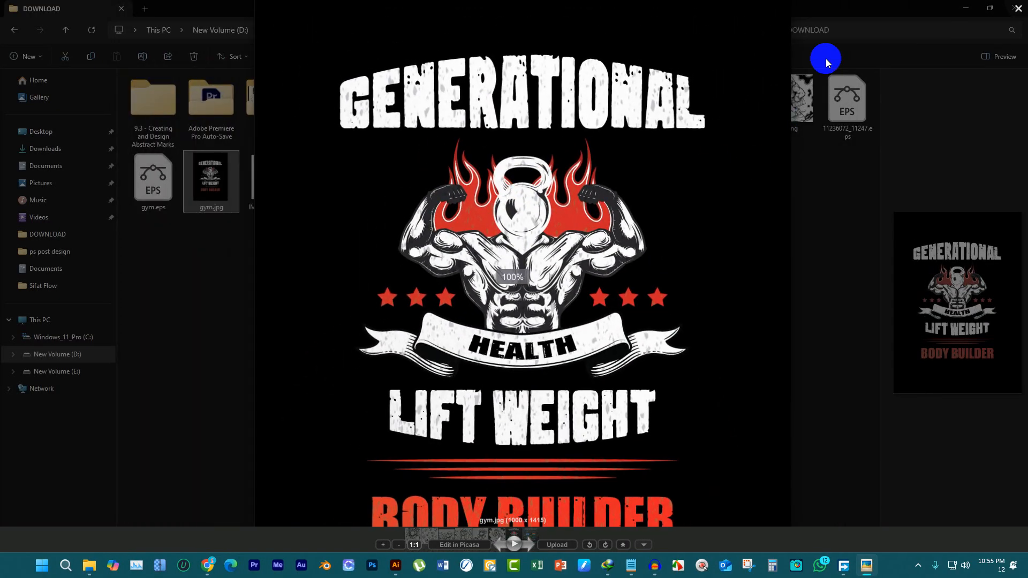
{"action": "left_click", "coordinate": [849, 159]}
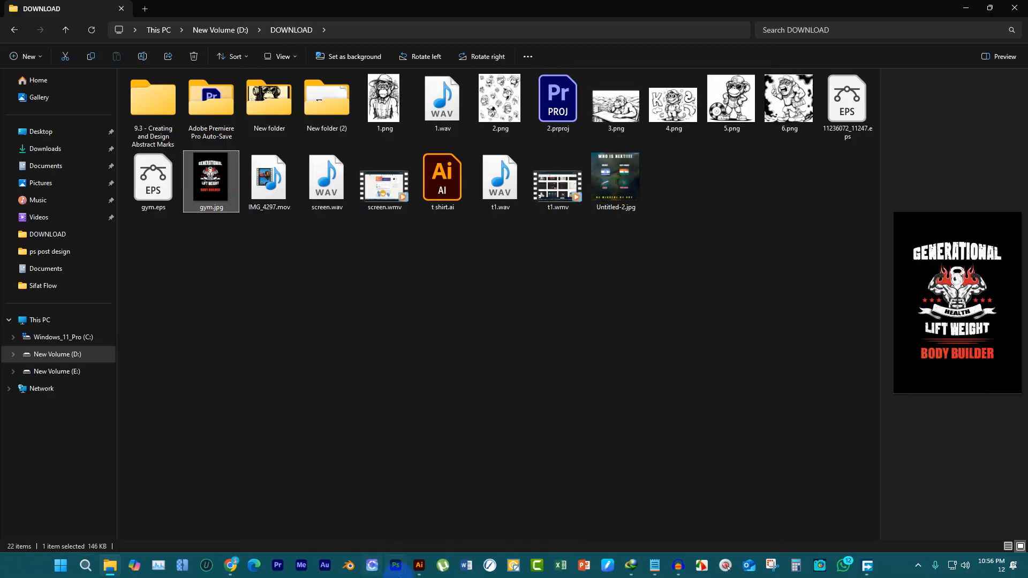
Return to Illustrator, hide the black background layer, and export the design as a transparent PNG-24 4500 px wide, named gym.png
{"action": "left_click", "coordinate": [418, 565]}
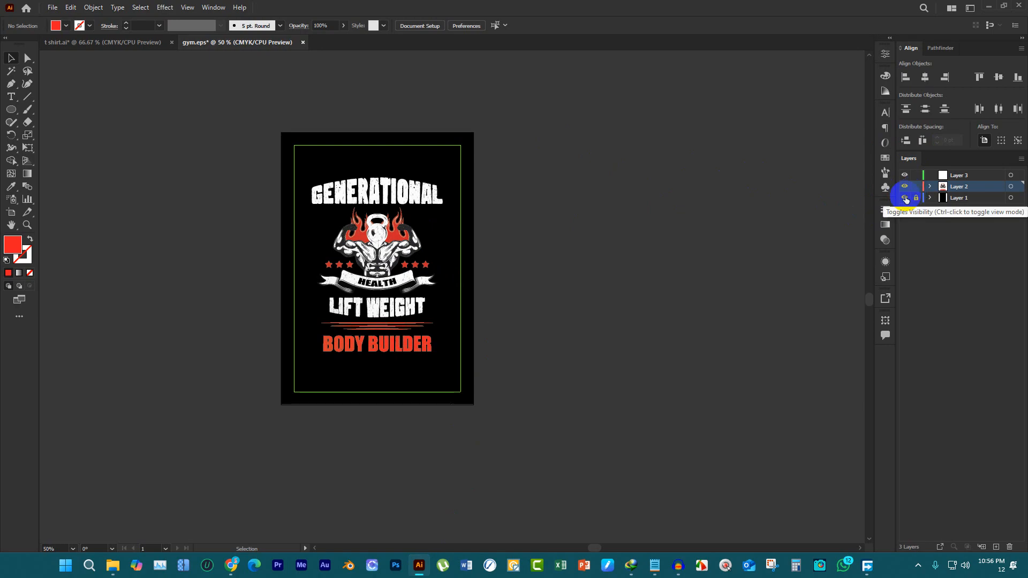
{"action": "left_click", "coordinate": [905, 198]}
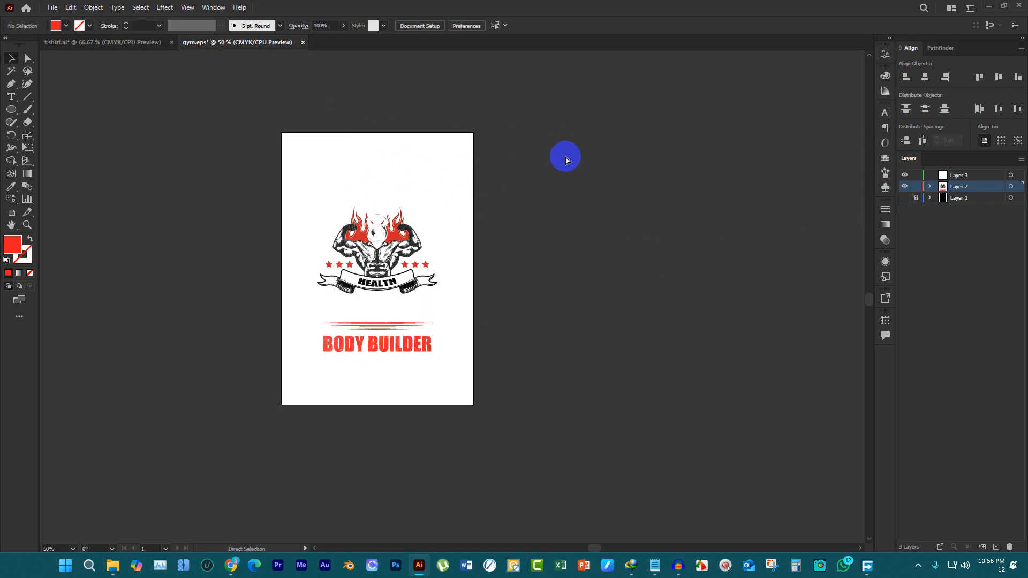
{"action": "key", "text": "ctrl+alt+shift+s"}
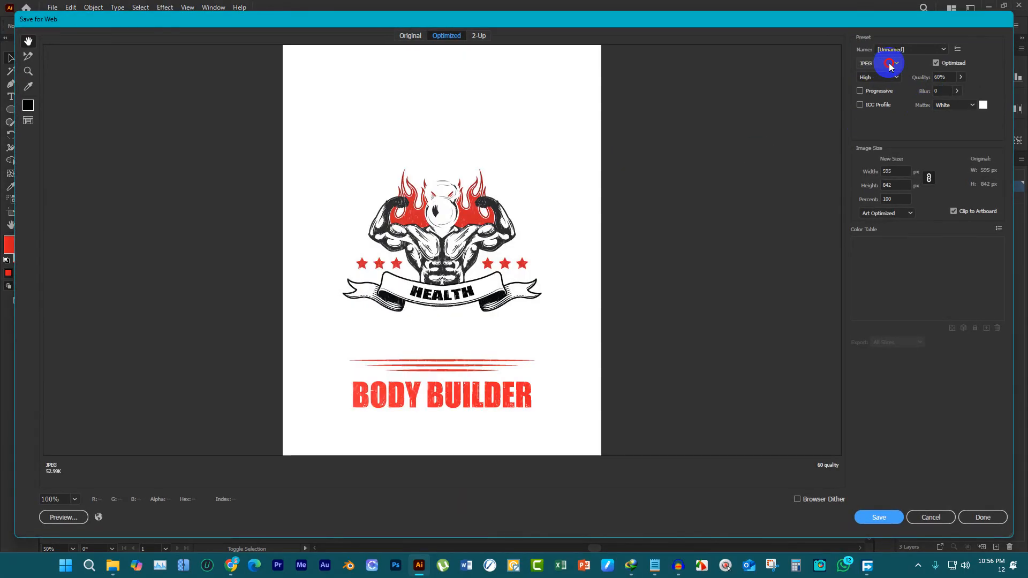
{"action": "left_click", "coordinate": [891, 64]}
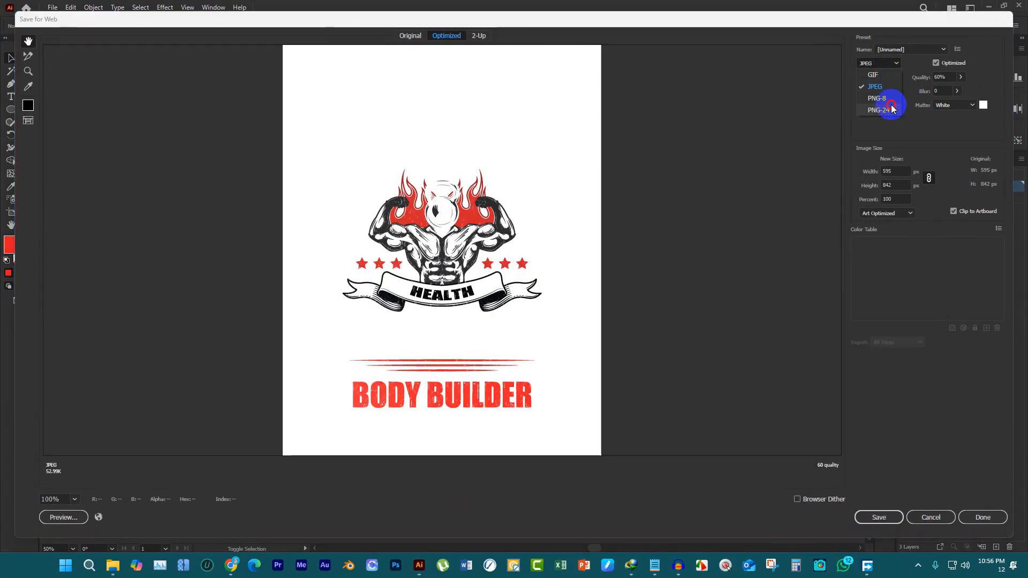
{"action": "left_click", "coordinate": [890, 109]}
{"action": "left_click", "coordinate": [893, 171]}
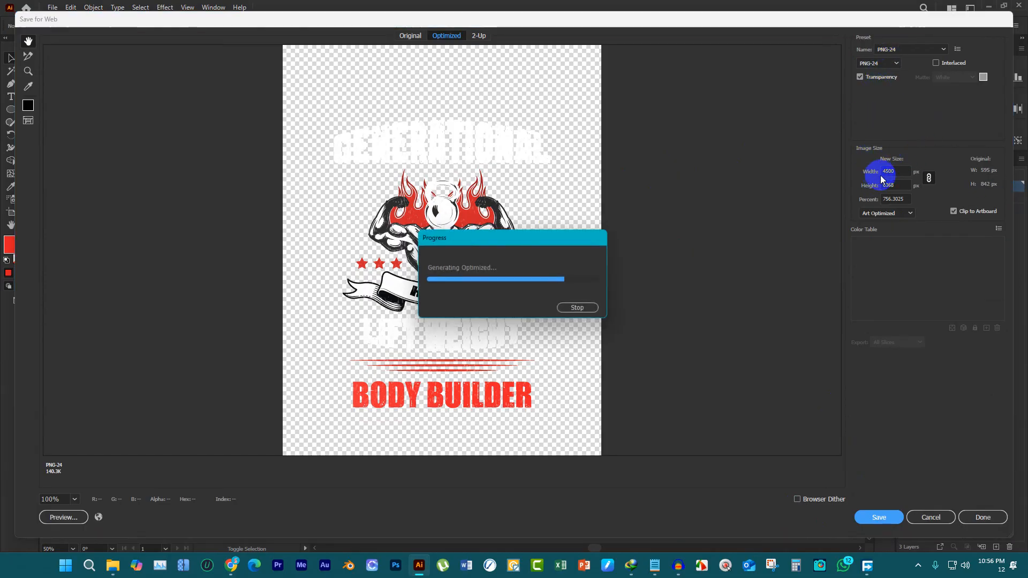
{"action": "left_click", "coordinate": [876, 513]}
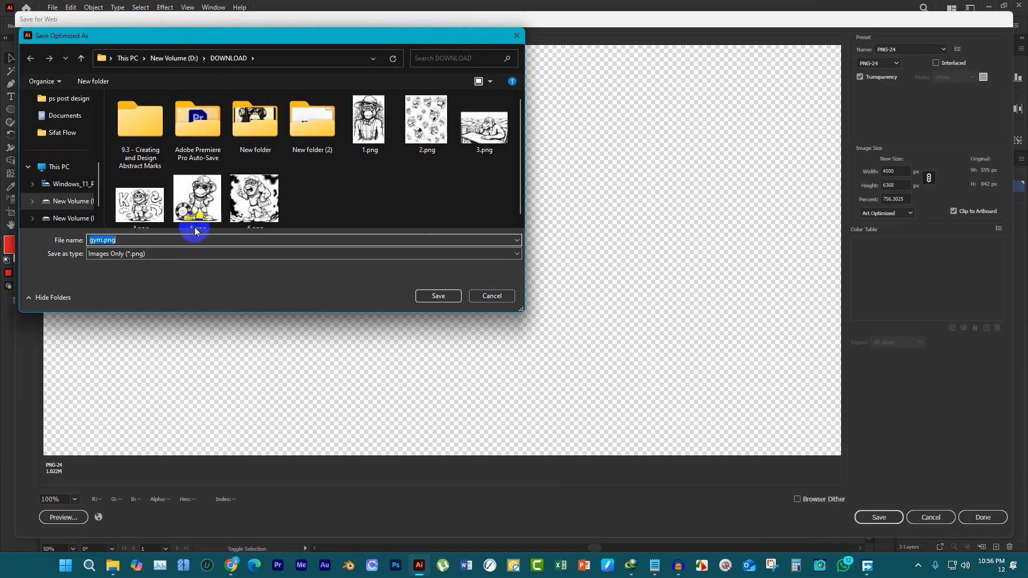
{"action": "key", "text": "Return"}
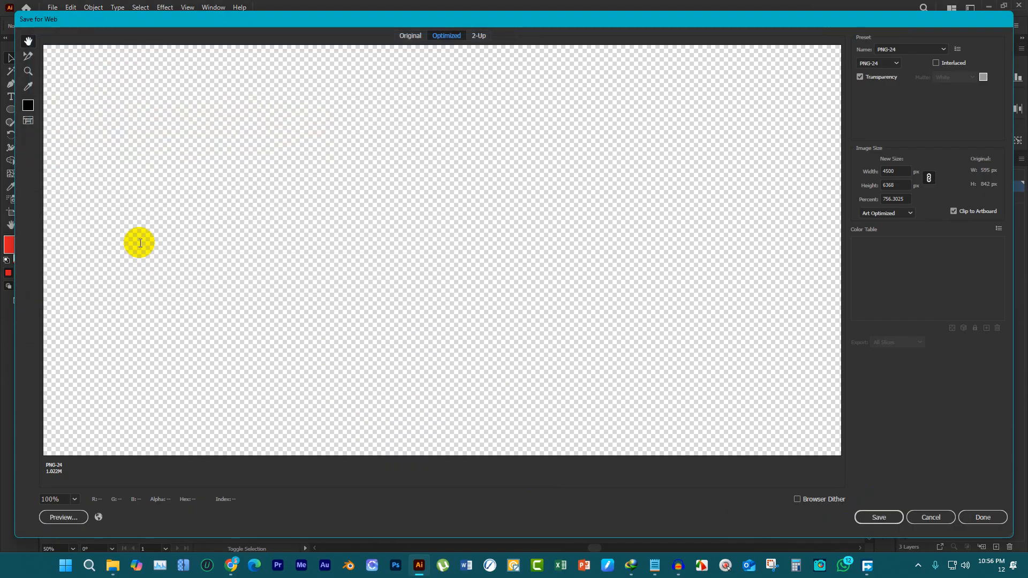
Switch to File Explorer and view the exported gym.png to check its transparent background
{"action": "left_click", "coordinate": [111, 566]}
{"action": "left_click", "coordinate": [518, 334]}
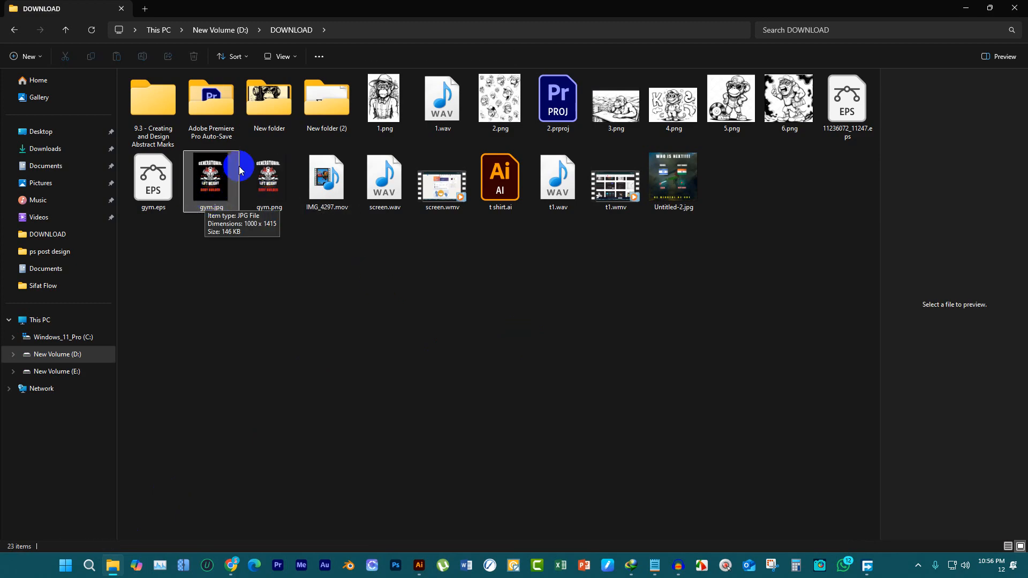
{"action": "left_click", "coordinate": [280, 179]}
{"action": "double_click", "coordinate": [278, 180]}
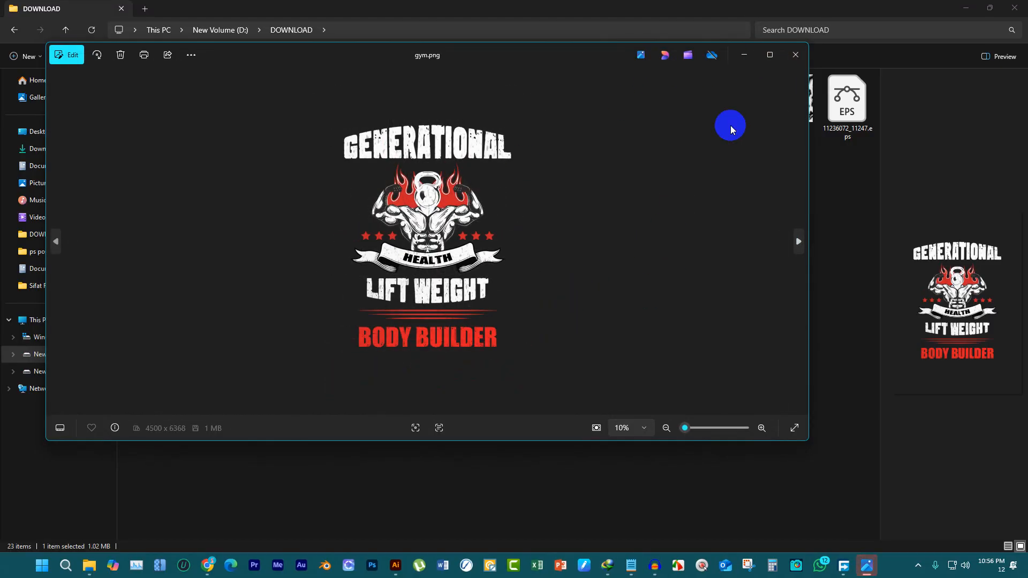
{"action": "left_click", "coordinate": [796, 55]}
Launch Photoshop, and in Chrome replace the grunge texture search tab with a new blank tab
{"action": "left_click", "coordinate": [391, 563]}
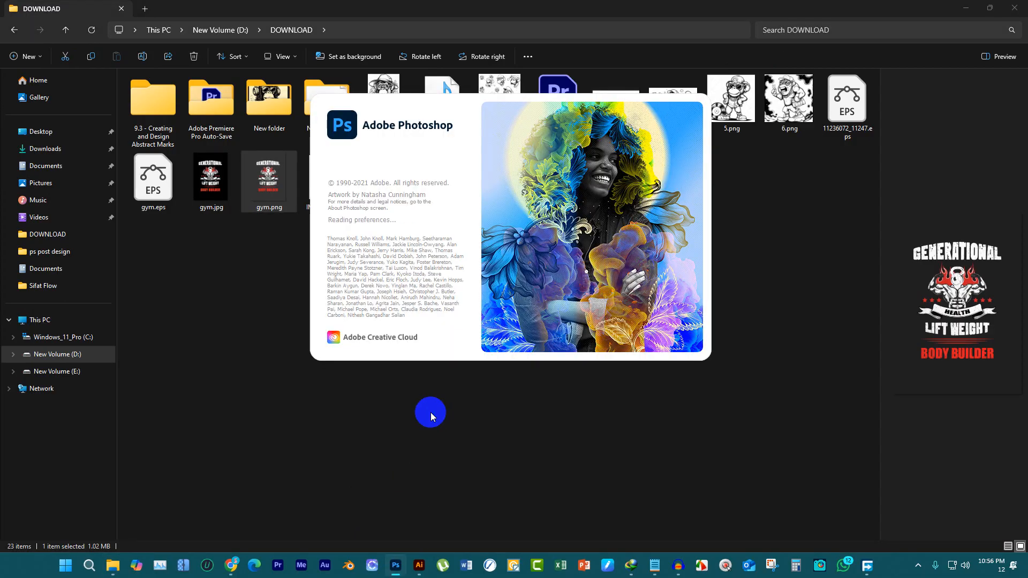
{"action": "left_click", "coordinate": [224, 570]}
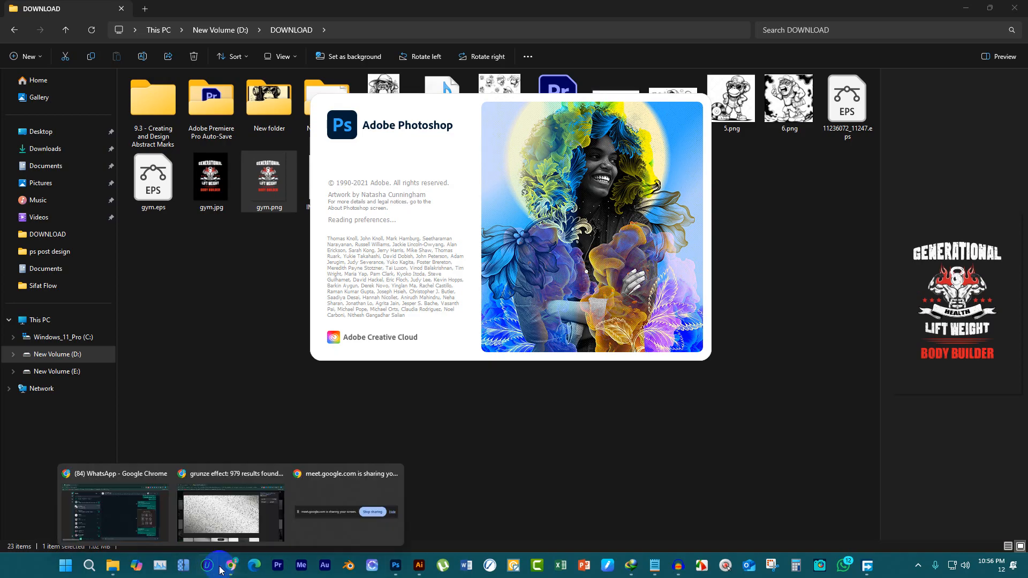
{"action": "left_click", "coordinate": [240, 569]}
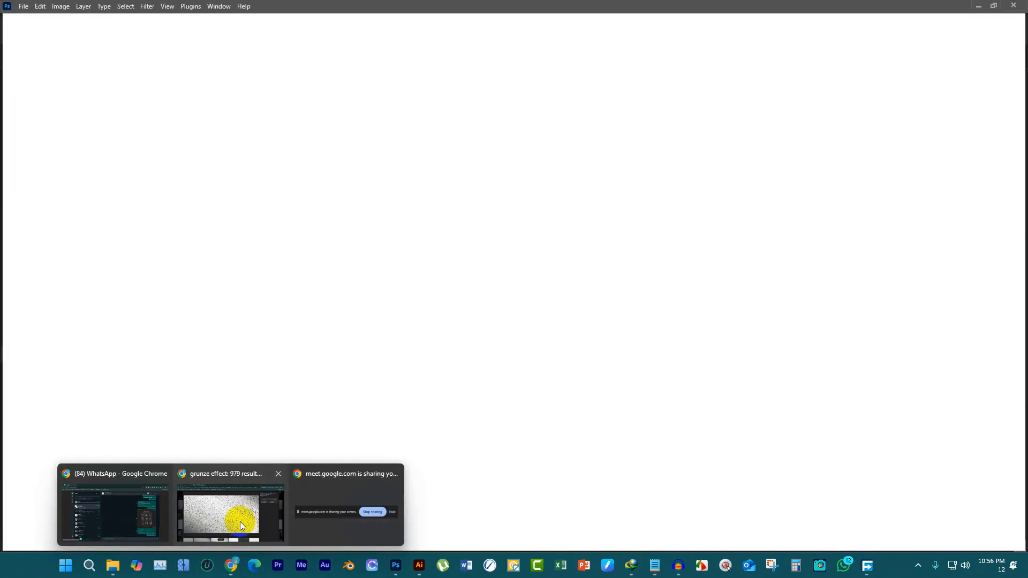
{"action": "left_click", "coordinate": [235, 514]}
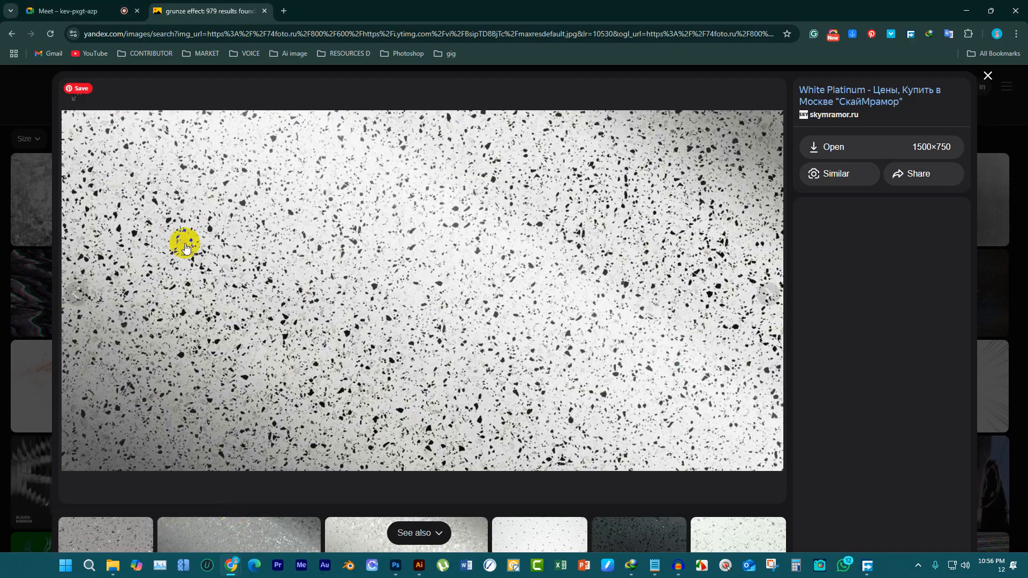
{"action": "left_click", "coordinate": [284, 11]}
{"action": "left_click", "coordinate": [264, 11]}
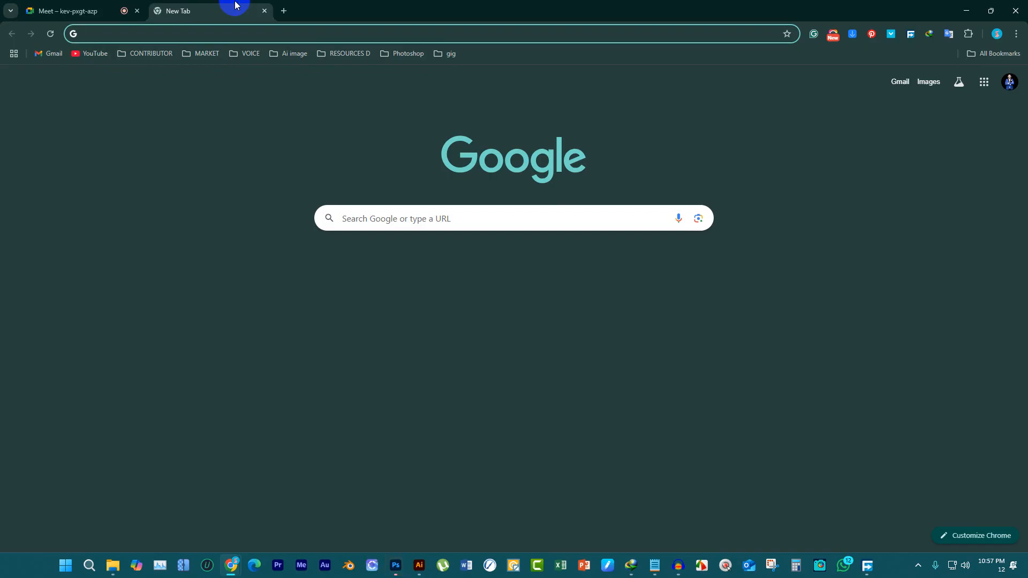
{"action": "left_click", "coordinate": [64, 10]}
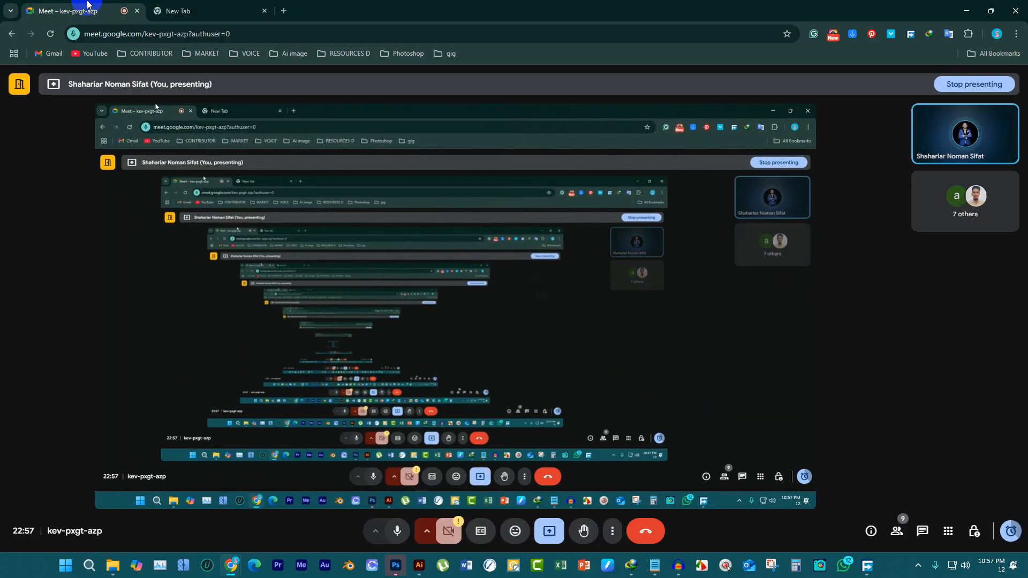
{"action": "left_click", "coordinate": [177, 10]}
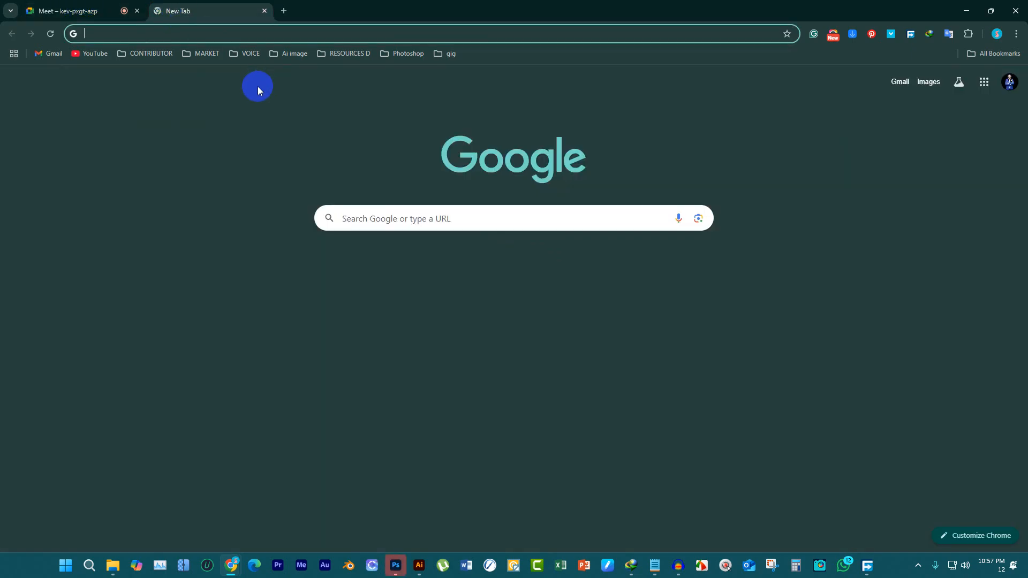
Open freepik.com and search for "t shirt mockup"
{"action": "type", "text": "freepik.com"}
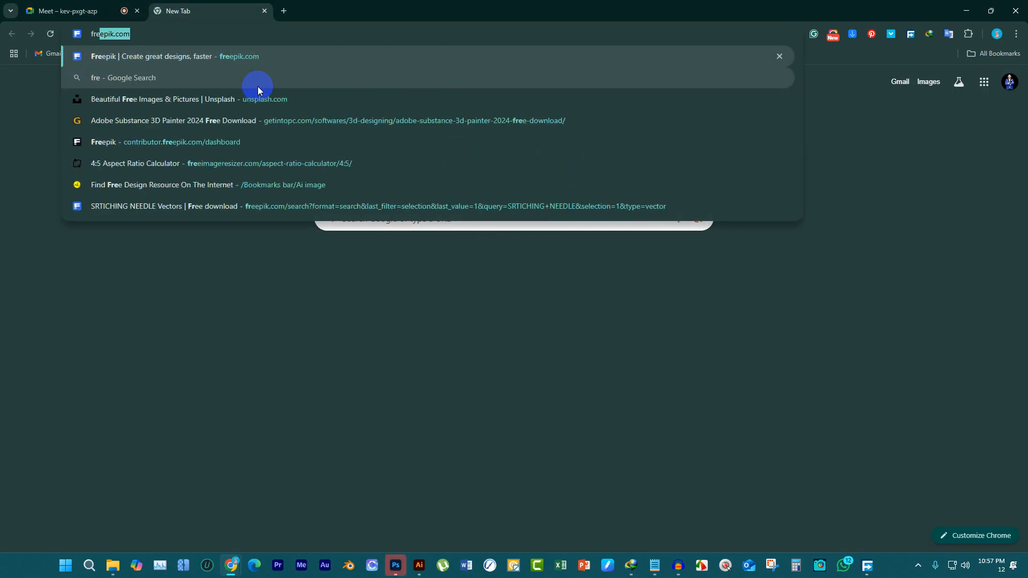
{"action": "key", "text": "Return"}
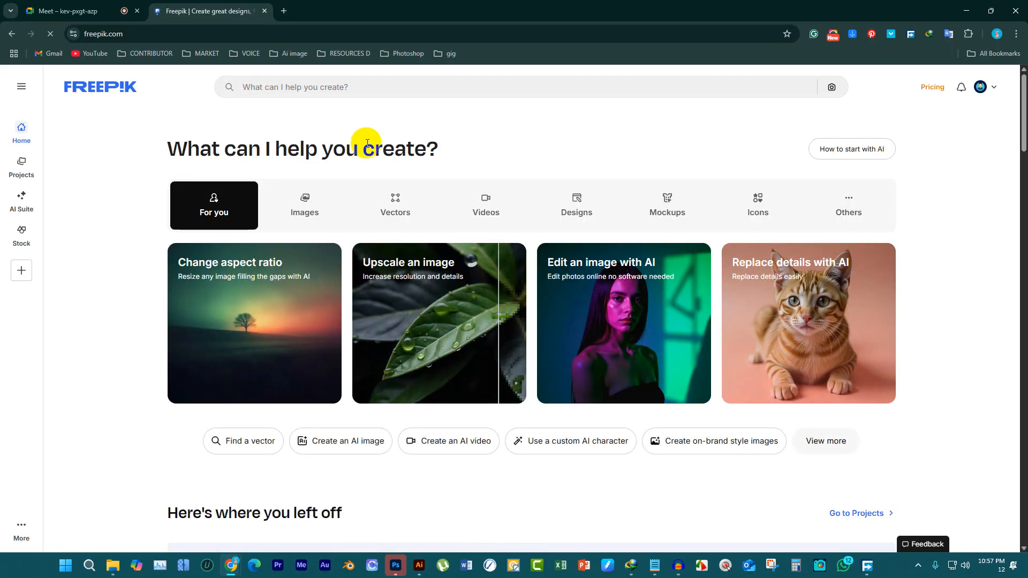
{"action": "left_click", "coordinate": [361, 94]}
{"action": "type", "text": "t shirt mockup"}
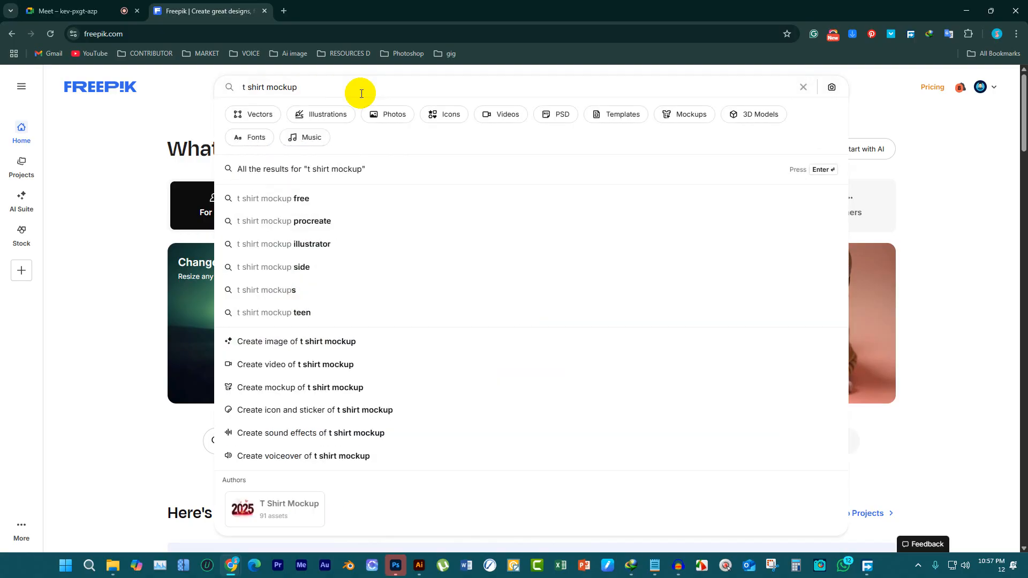
{"action": "key", "text": "Return"}
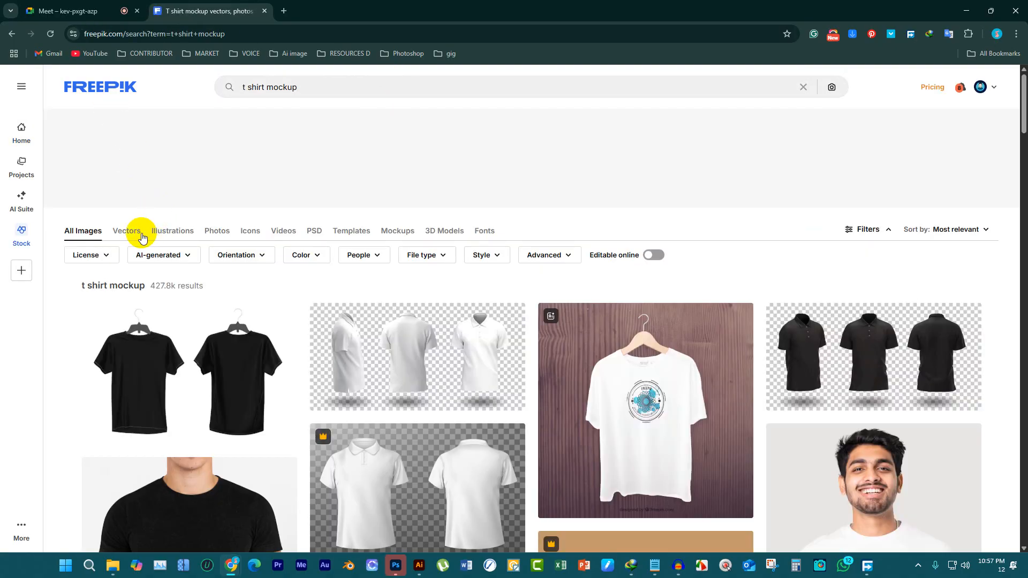
Filter the t-shirt mockup results to free PSD files
{"action": "left_click", "coordinate": [109, 256]}
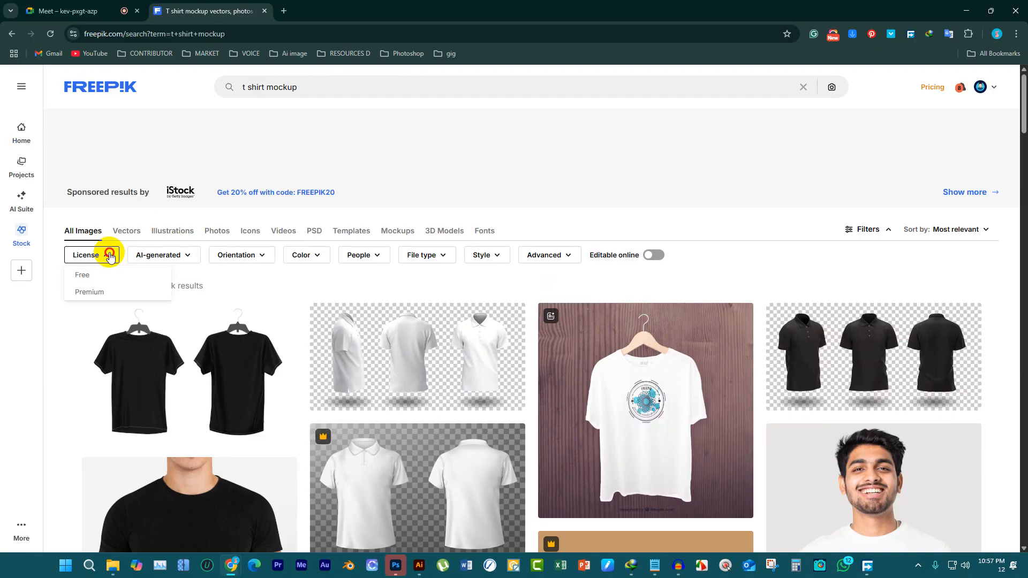
{"action": "left_click", "coordinate": [117, 281]}
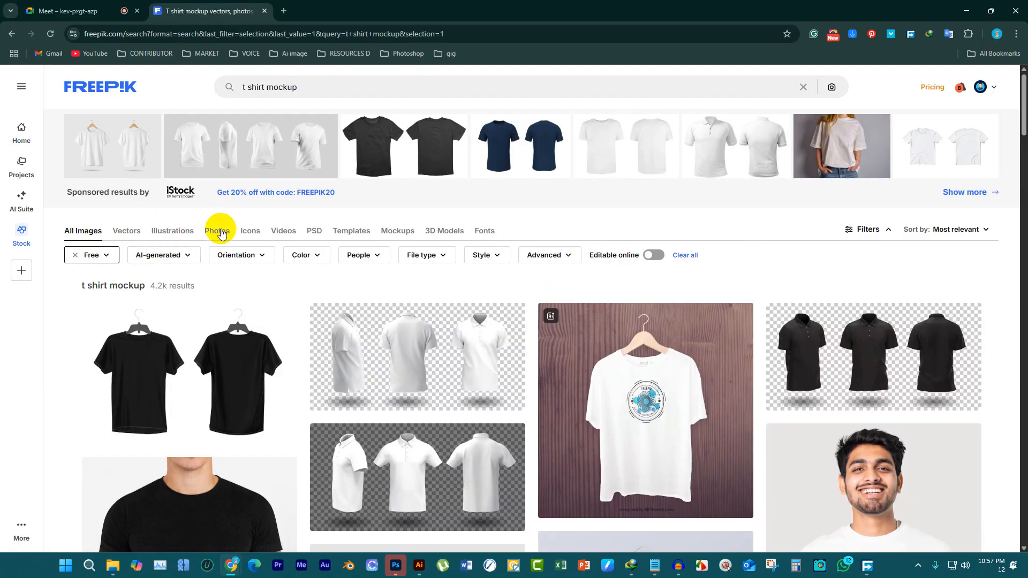
{"action": "left_click", "coordinate": [327, 233]}
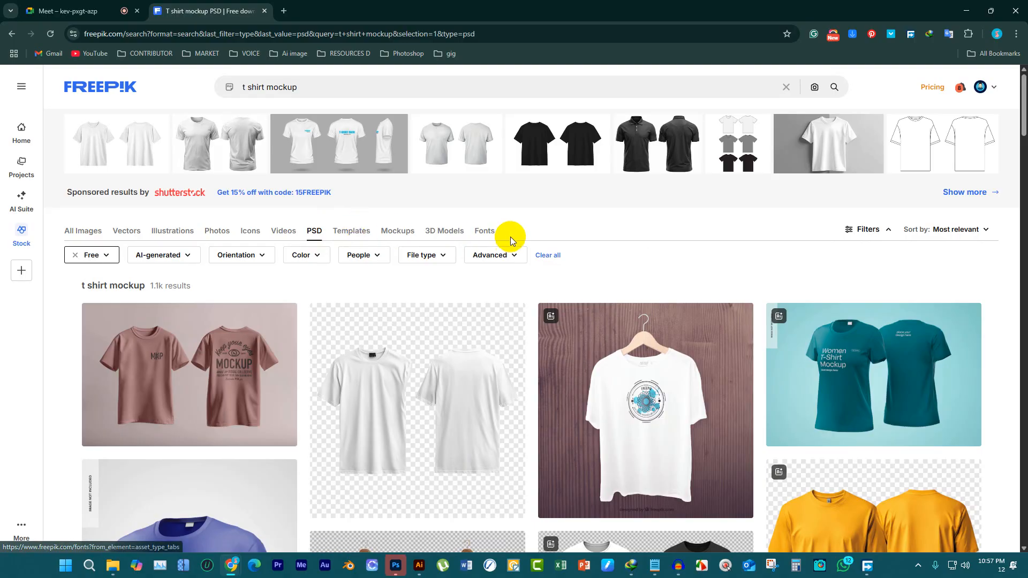
Browse the first page of free PSD results for a suitable t-shirt mockup
{"action": "left_click", "coordinate": [148, 394]}
{"action": "scroll", "coordinate": [436, 306], "scroll_direction": "down", "scroll_amount": 5}
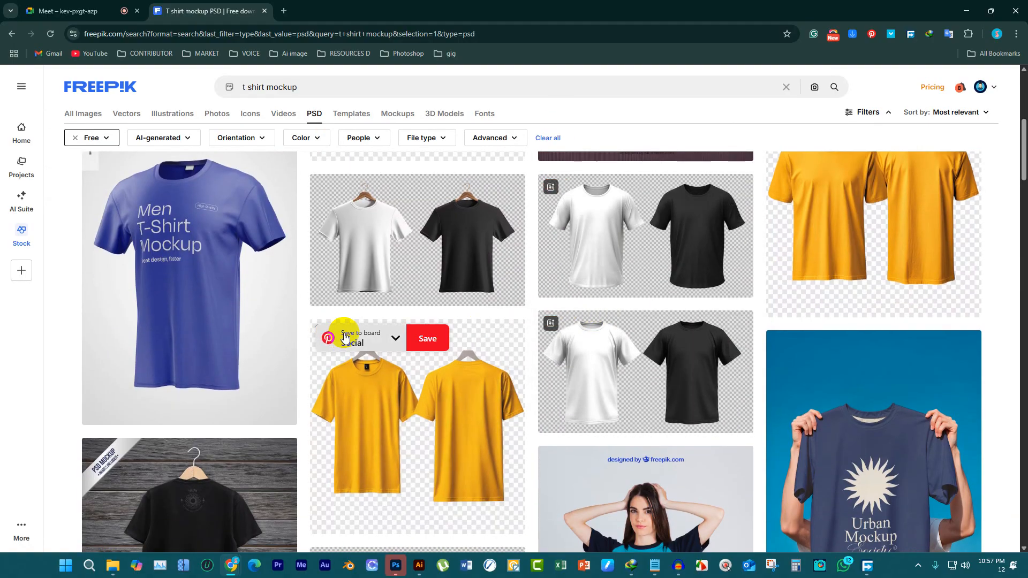
{"action": "scroll", "coordinate": [385, 302], "scroll_direction": "down", "scroll_amount": 5}
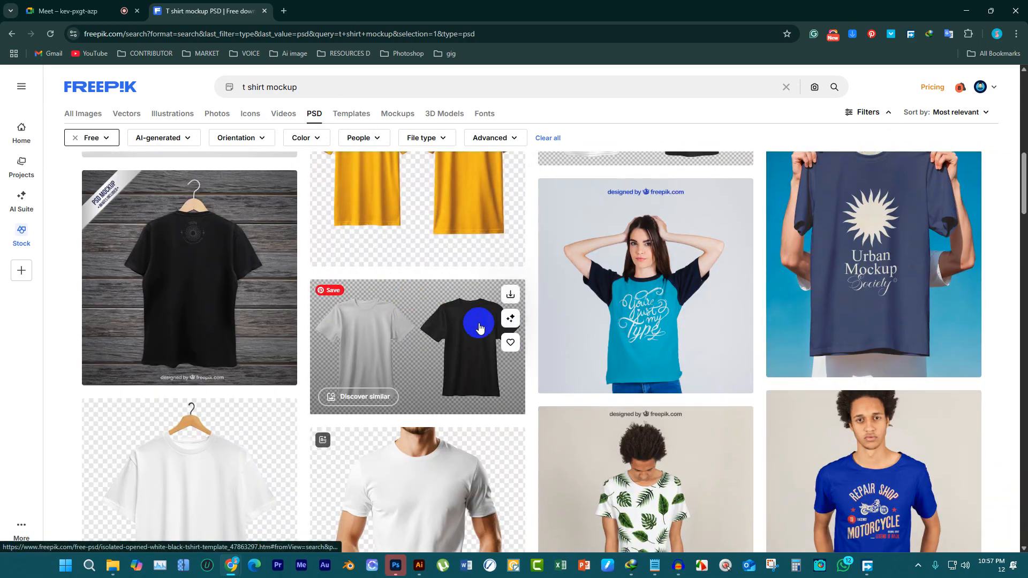
{"action": "scroll", "coordinate": [476, 319], "scroll_direction": "down", "scroll_amount": 5}
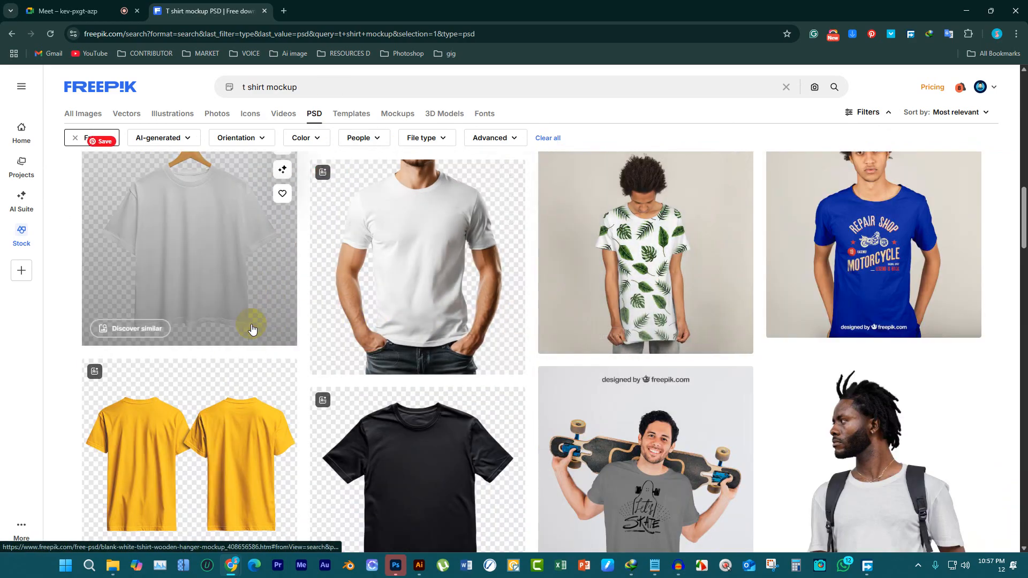
{"action": "scroll", "coordinate": [471, 355], "scroll_direction": "up", "scroll_amount": 9}
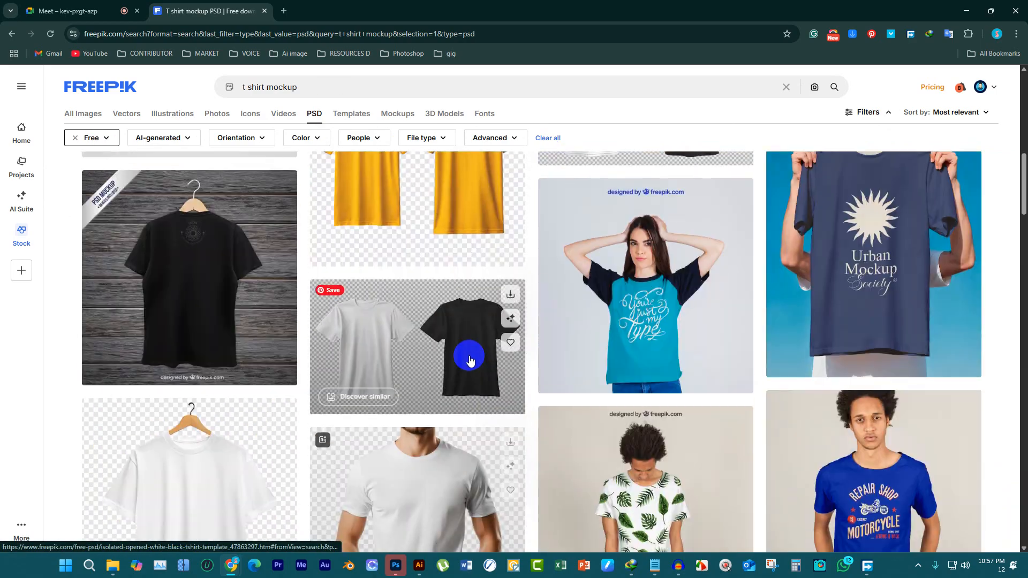
{"action": "scroll", "coordinate": [432, 344], "scroll_direction": "down", "scroll_amount": 5}
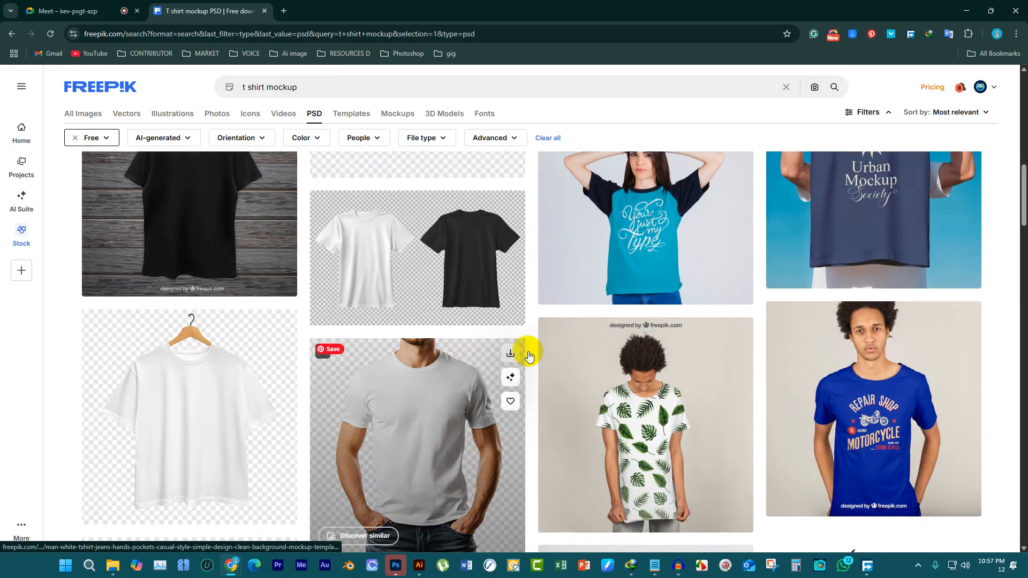
{"action": "scroll", "coordinate": [525, 348], "scroll_direction": "up", "scroll_amount": 8}
{"action": "scroll", "coordinate": [664, 358], "scroll_direction": "up", "scroll_amount": 7}
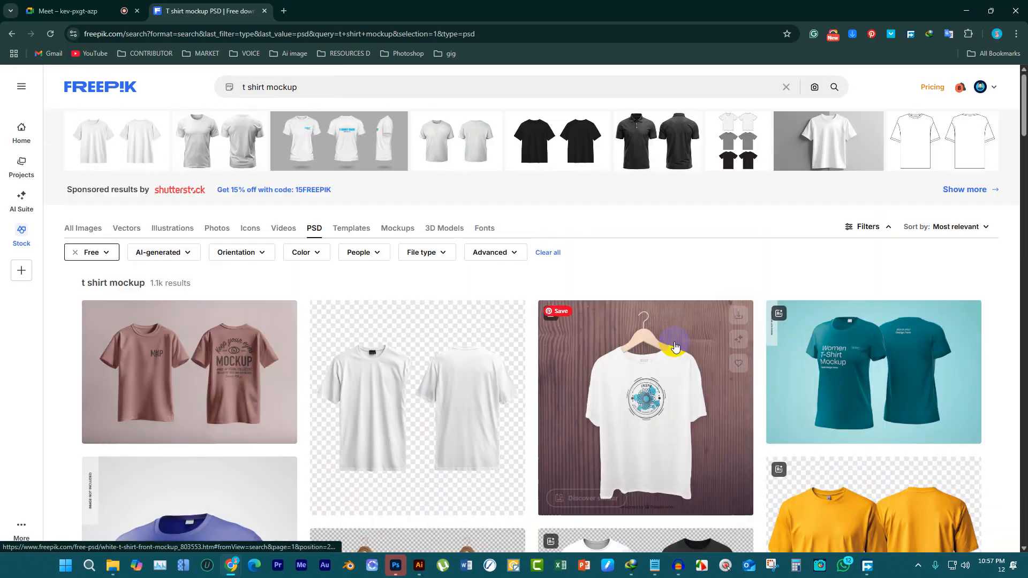
{"action": "scroll", "coordinate": [669, 349], "scroll_direction": "down", "scroll_amount": 18}
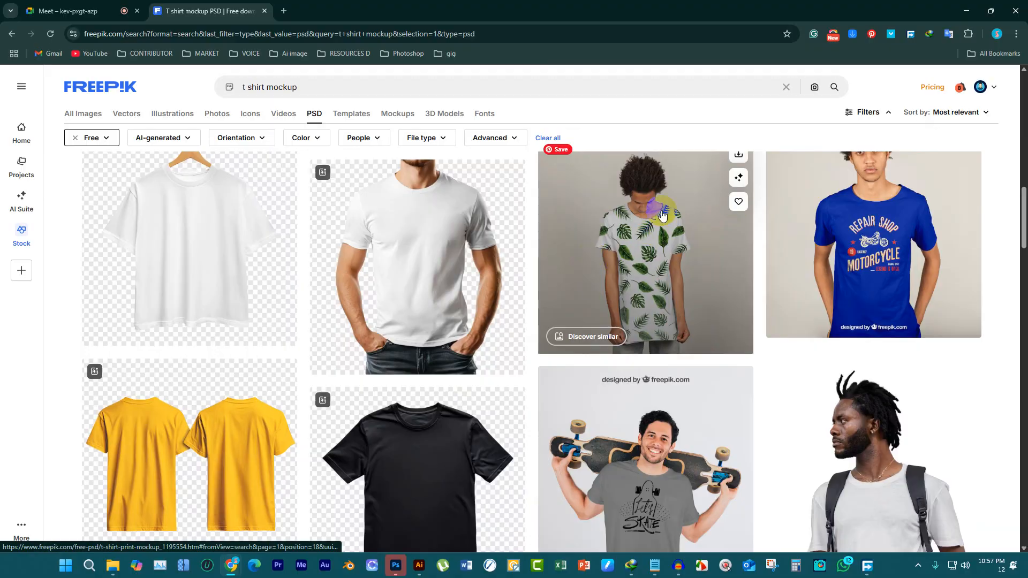
{"action": "scroll", "coordinate": [378, 305], "scroll_direction": "down", "scroll_amount": 4}
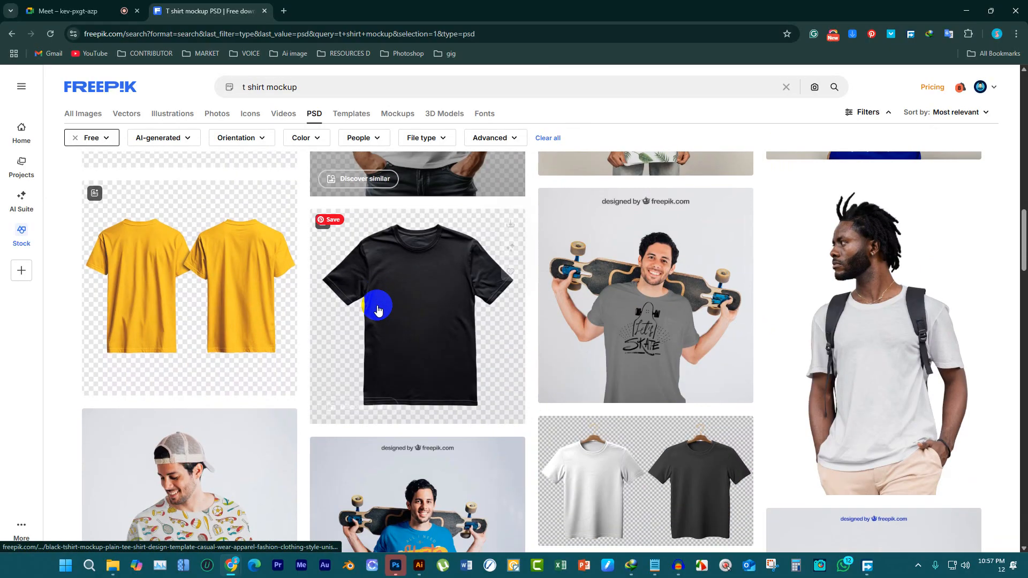
{"action": "scroll", "coordinate": [415, 352], "scroll_direction": "down", "scroll_amount": 5}
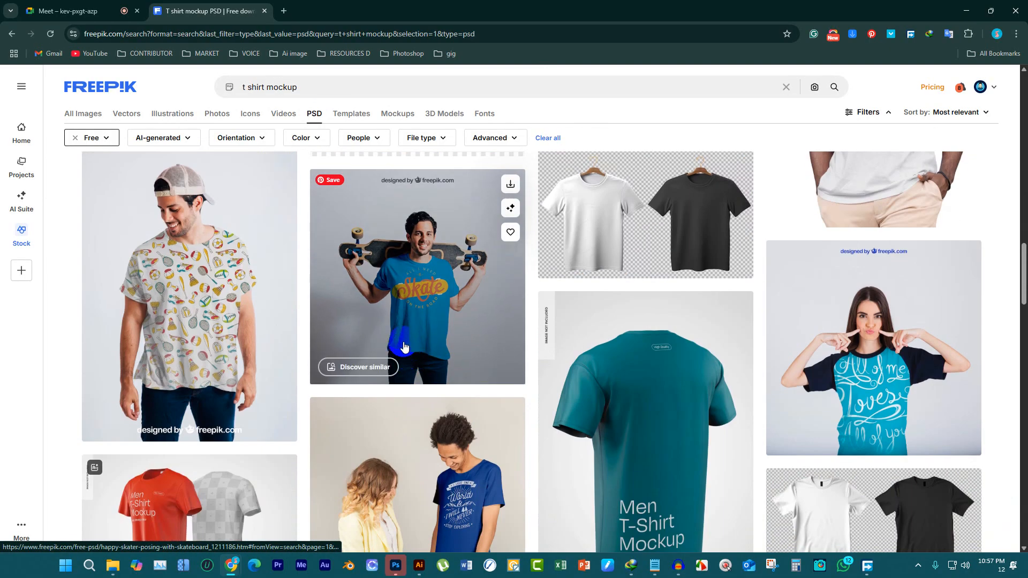
{"action": "scroll", "coordinate": [406, 342], "scroll_direction": "down", "scroll_amount": 5}
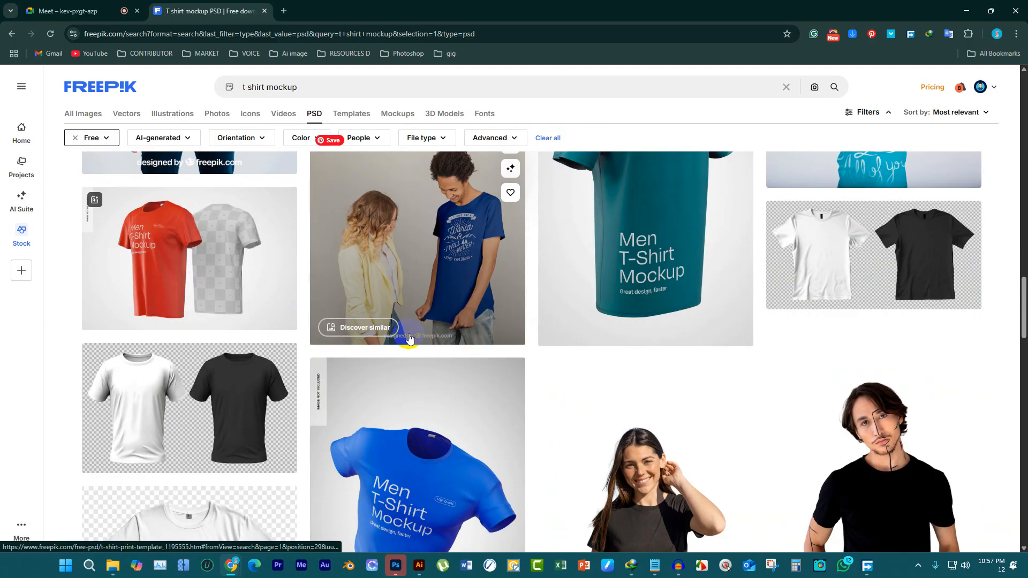
{"action": "scroll", "coordinate": [409, 339], "scroll_direction": "down", "scroll_amount": 5}
{"action": "scroll", "coordinate": [616, 265], "scroll_direction": "up", "scroll_amount": 2}
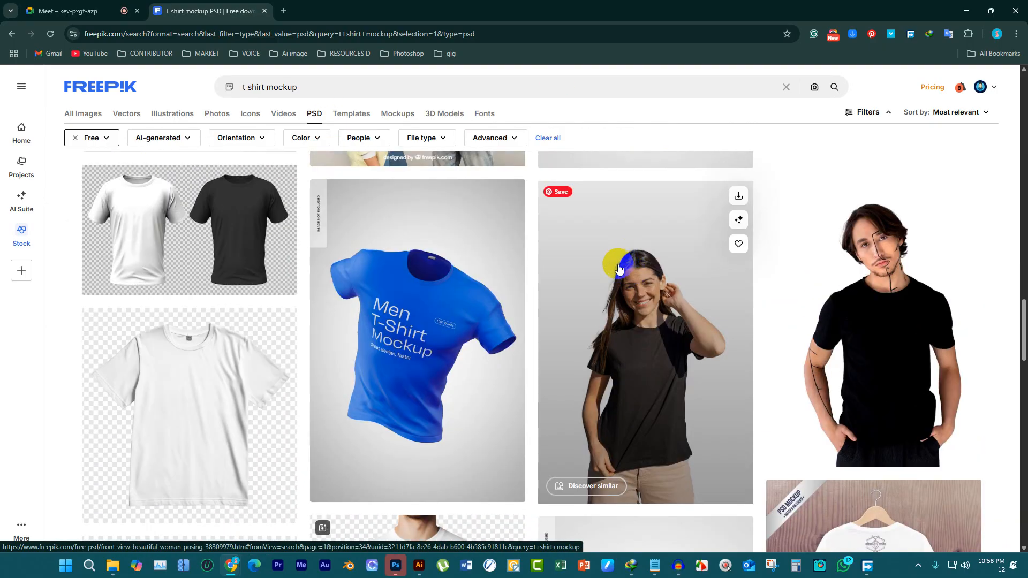
{"action": "scroll", "coordinate": [680, 300], "scroll_direction": "down", "scroll_amount": 3}
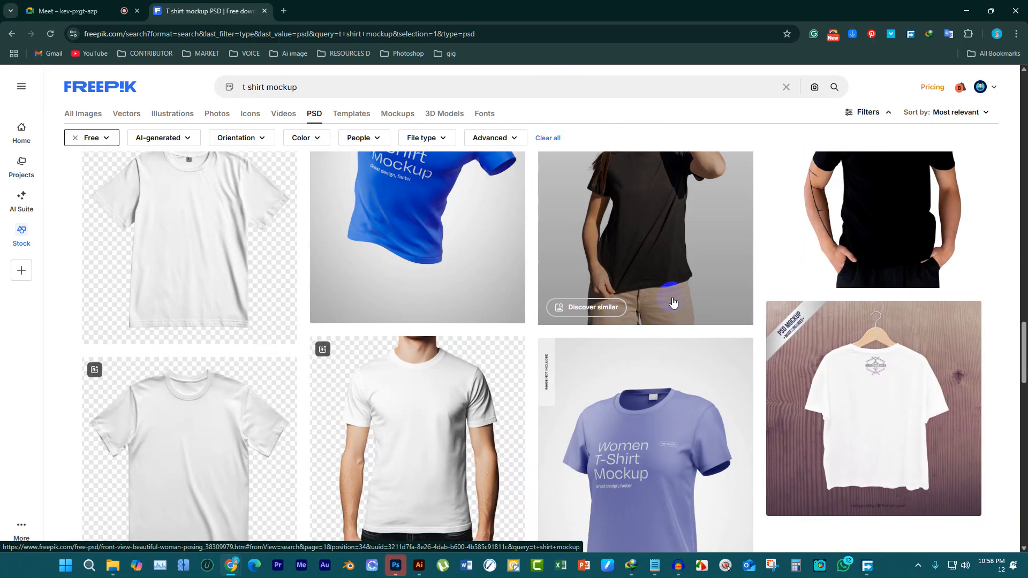
{"action": "scroll", "coordinate": [670, 300], "scroll_direction": "down", "scroll_amount": 5}
{"action": "scroll", "coordinate": [600, 303], "scroll_direction": "down", "scroll_amount": 5}
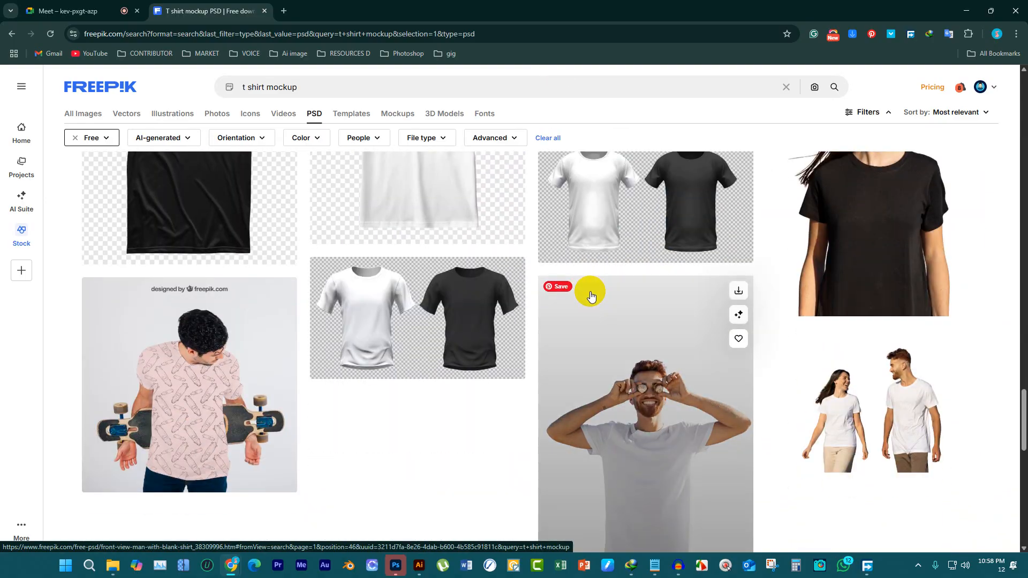
{"action": "scroll", "coordinate": [653, 316], "scroll_direction": "up", "scroll_amount": 3}
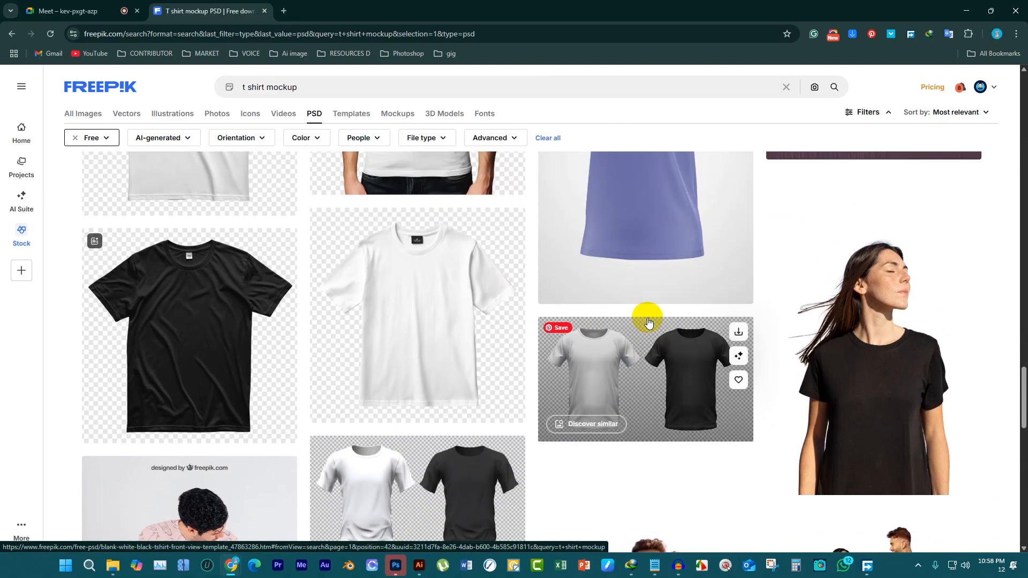
{"action": "scroll", "coordinate": [648, 322], "scroll_direction": "down", "scroll_amount": 15}
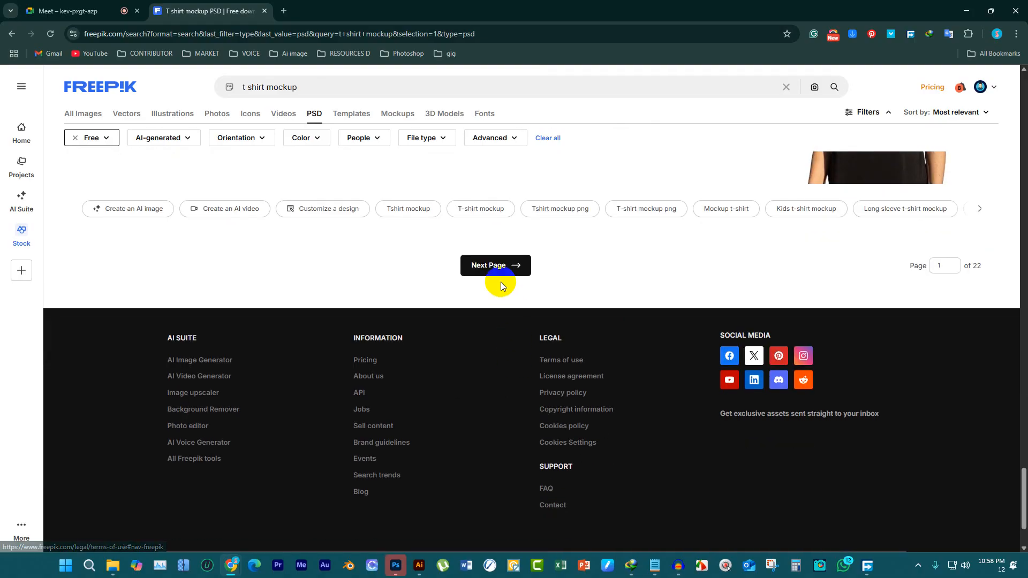
Open the second page of mockup results, dismiss the iStock advertisement, and look through the mockups there
{"action": "left_click", "coordinate": [496, 267]}
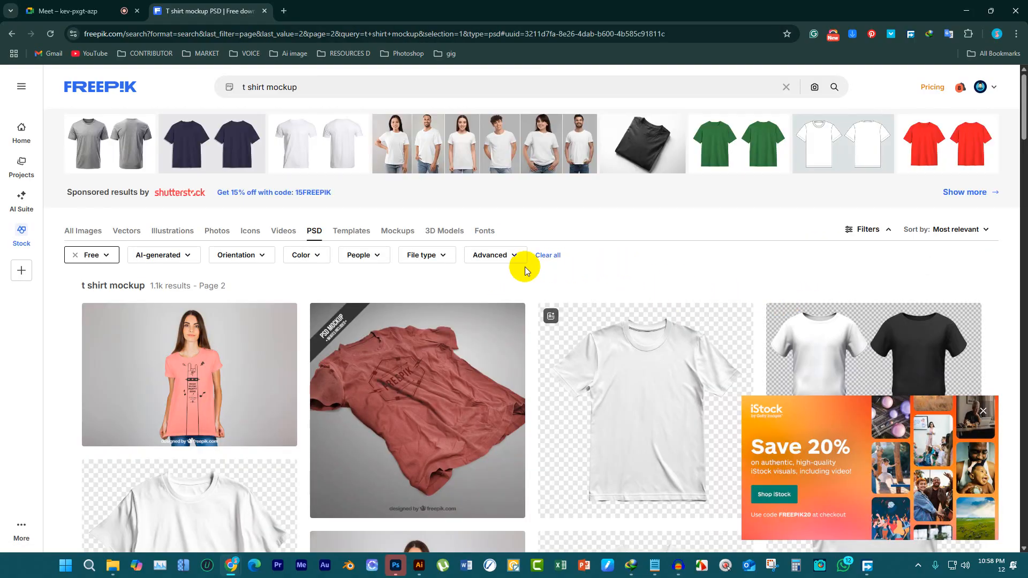
{"action": "left_click", "coordinate": [983, 410]}
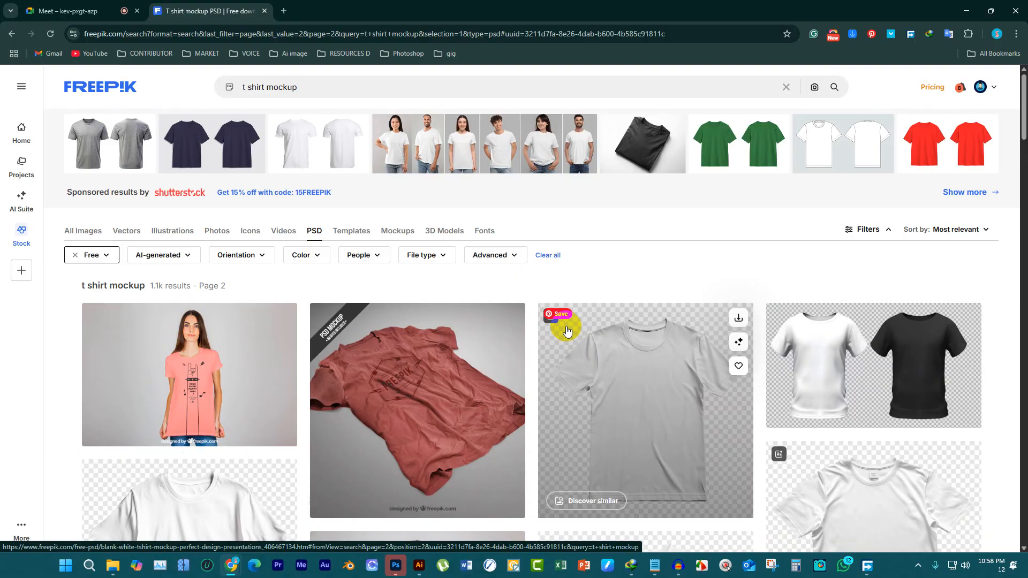
{"action": "scroll", "coordinate": [589, 342], "scroll_direction": "down", "scroll_amount": 5}
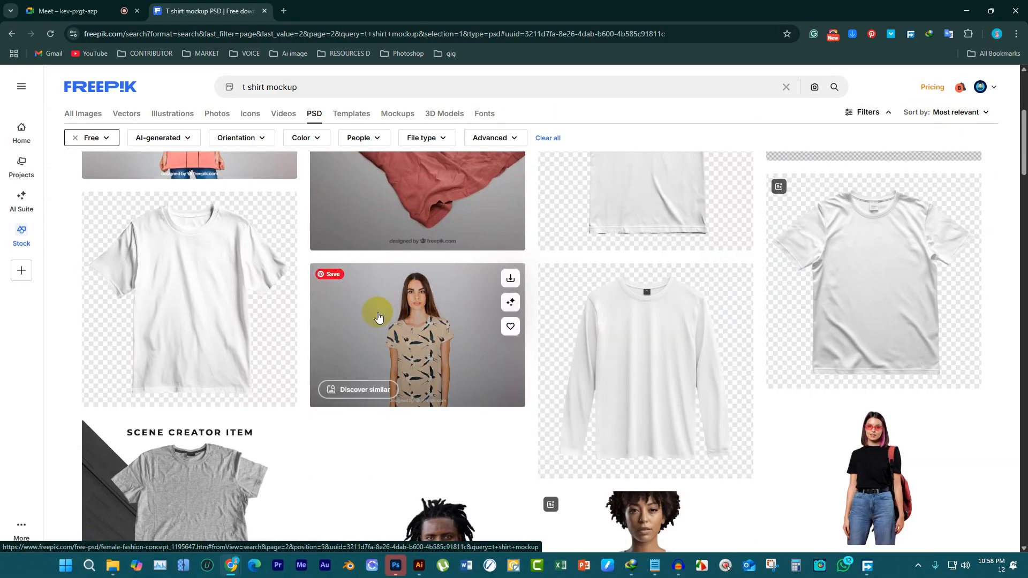
{"action": "scroll", "coordinate": [408, 327], "scroll_direction": "down", "scroll_amount": 5}
{"action": "scroll", "coordinate": [541, 311], "scroll_direction": "down", "scroll_amount": 10}
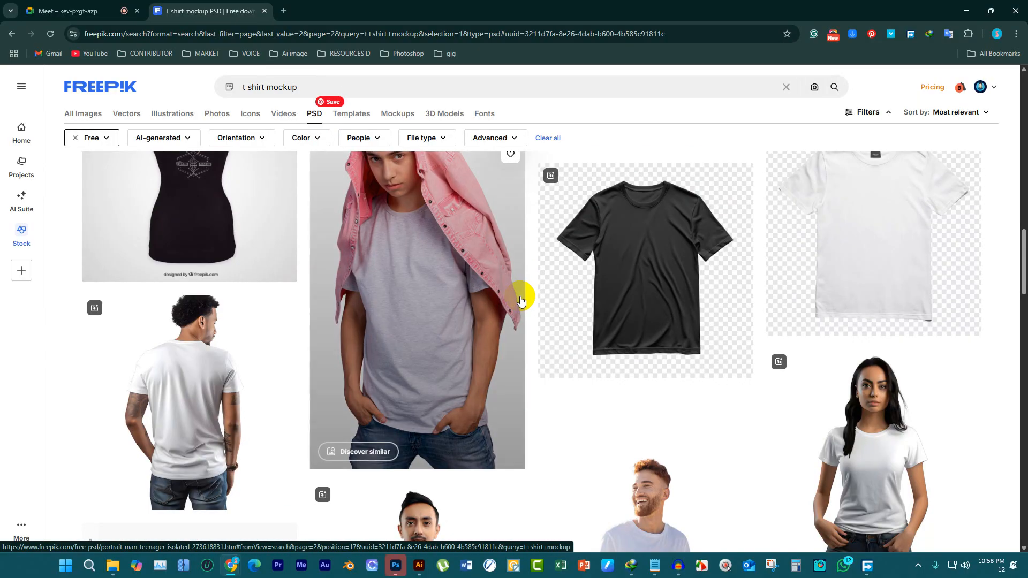
{"action": "scroll", "coordinate": [465, 289], "scroll_direction": "down", "scroll_amount": 15}
Return to the first results page and look over its t-shirt mockups again
{"action": "scroll", "coordinate": [320, 303], "scroll_direction": "up", "scroll_amount": 10}
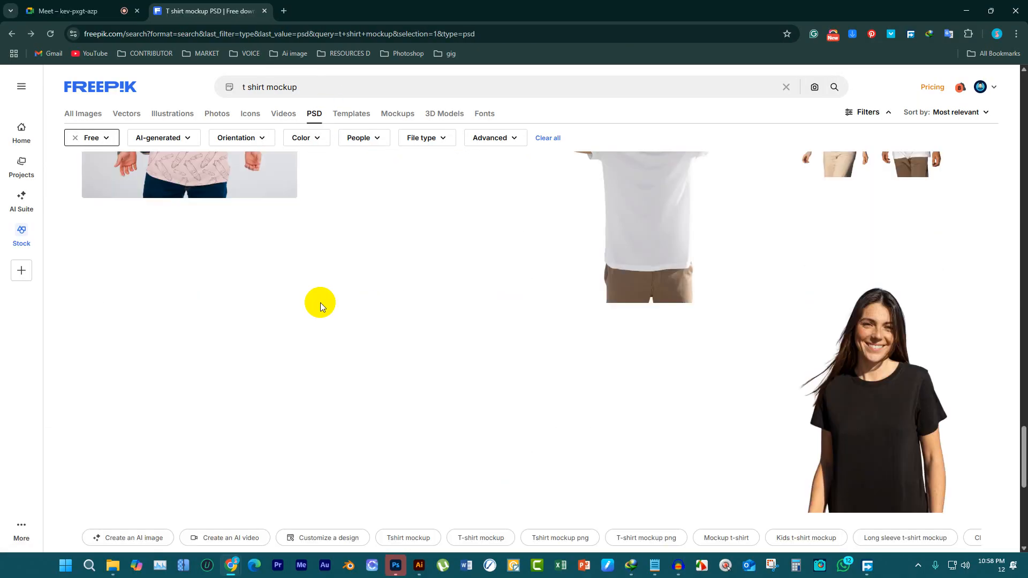
{"action": "scroll", "coordinate": [273, 302], "scroll_direction": "up", "scroll_amount": 20}
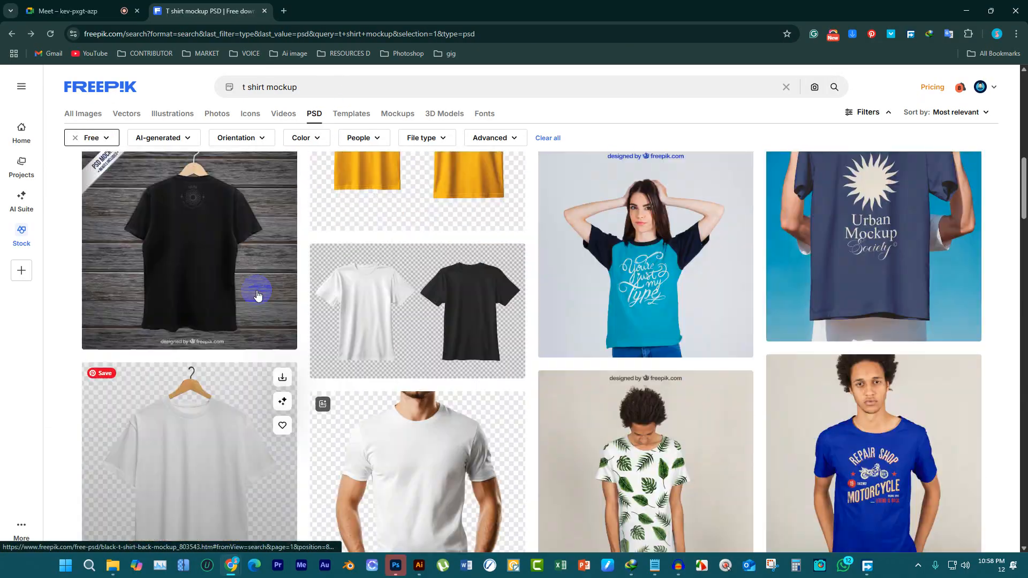
{"action": "scroll", "coordinate": [242, 294], "scroll_direction": "up", "scroll_amount": 2}
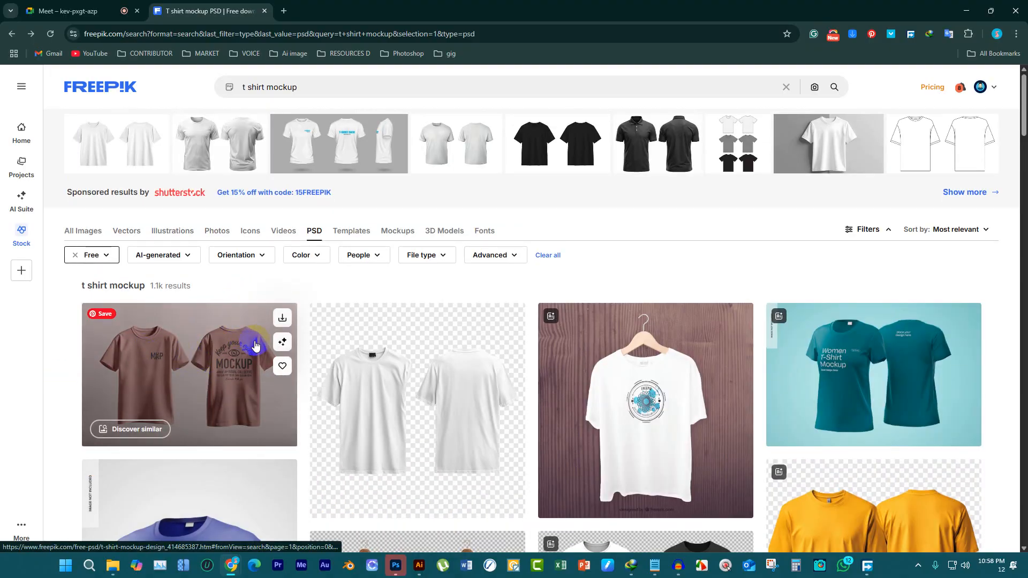
{"action": "scroll", "coordinate": [256, 346], "scroll_direction": "down", "scroll_amount": 5}
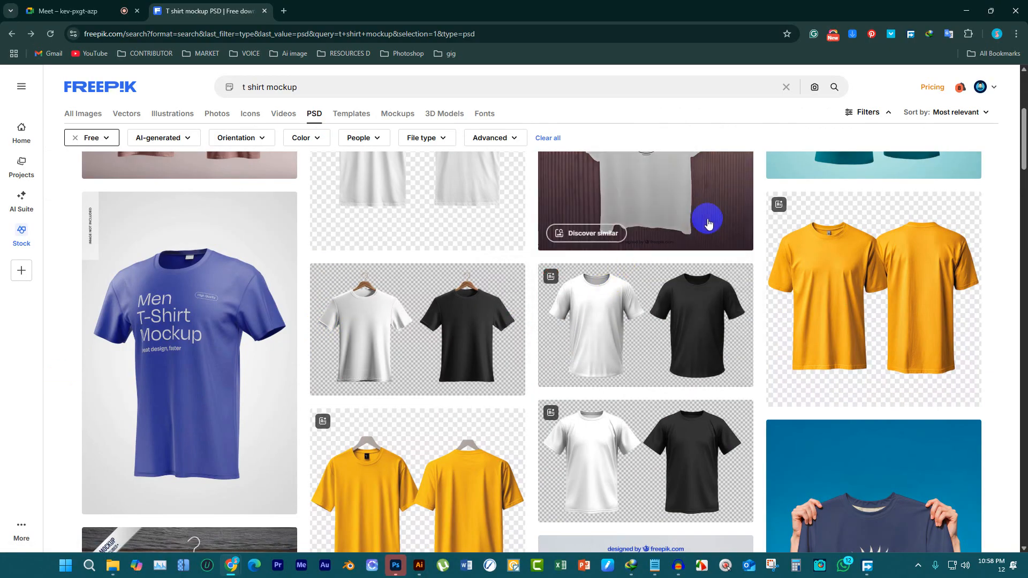
{"action": "scroll", "coordinate": [377, 298], "scroll_direction": "up", "scroll_amount": 5}
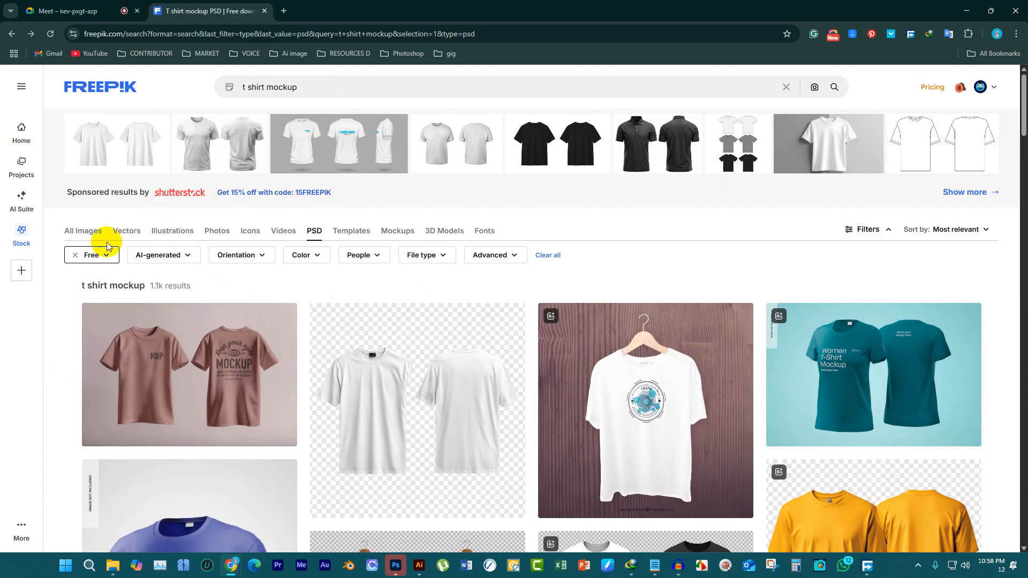
View the color filter options without applying one, and advance to the second page of mockup results
{"action": "left_click", "coordinate": [321, 261]}
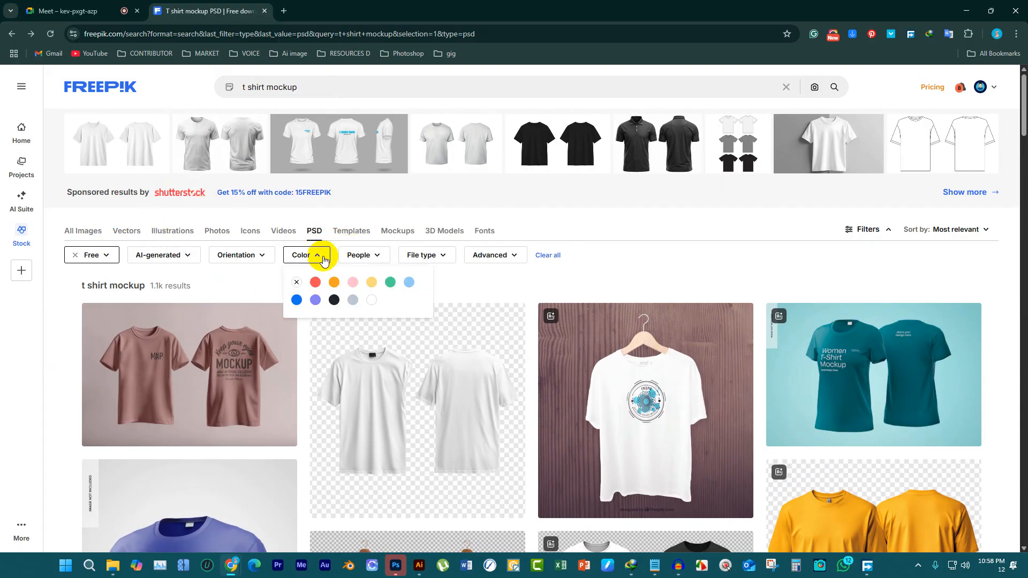
{"action": "left_click", "coordinate": [486, 273]}
{"action": "scroll", "coordinate": [484, 290], "scroll_direction": "down", "scroll_amount": 20}
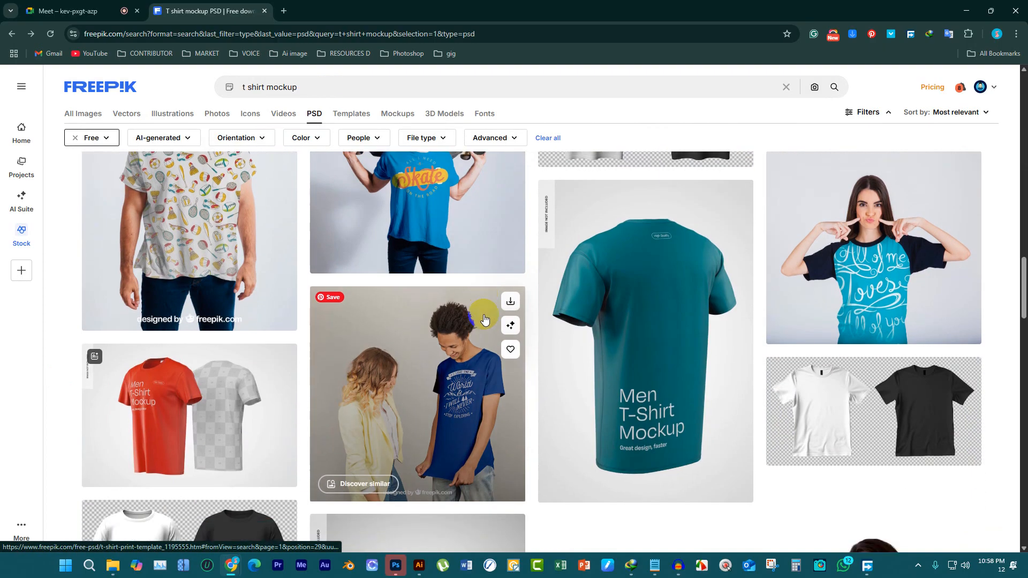
{"action": "scroll", "coordinate": [487, 320], "scroll_direction": "down", "scroll_amount": 20}
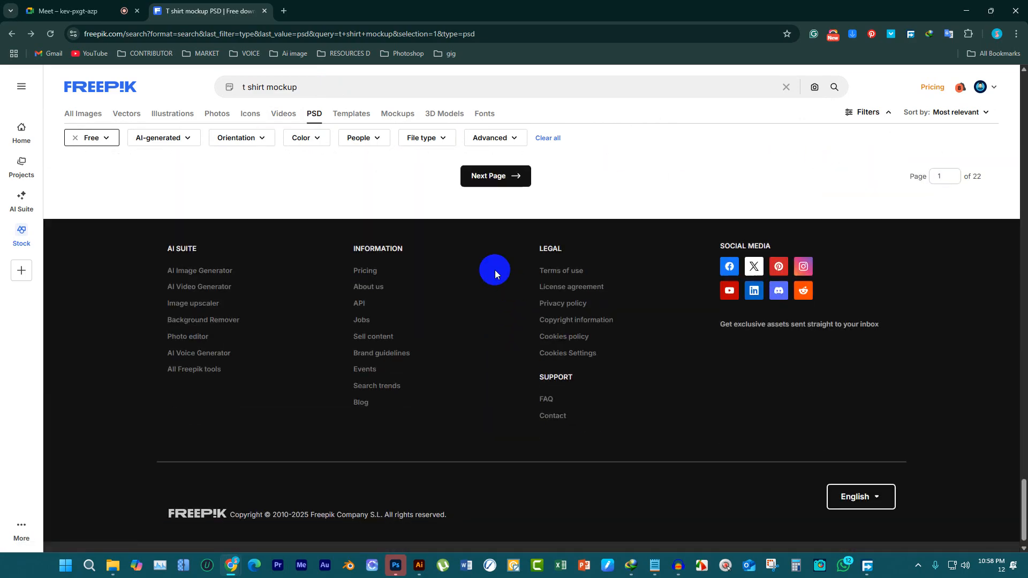
{"action": "left_click", "coordinate": [508, 176]}
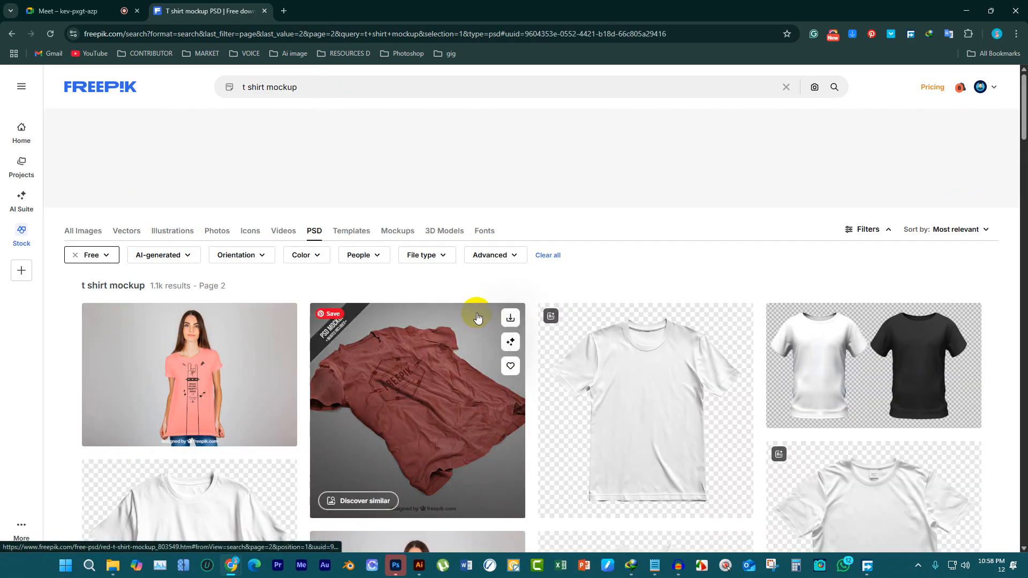
Look through the second page of t-shirt mockup results and advance to the third page
{"action": "scroll", "coordinate": [466, 343], "scroll_direction": "down", "scroll_amount": 5}
{"action": "scroll", "coordinate": [464, 356], "scroll_direction": "down", "scroll_amount": 15}
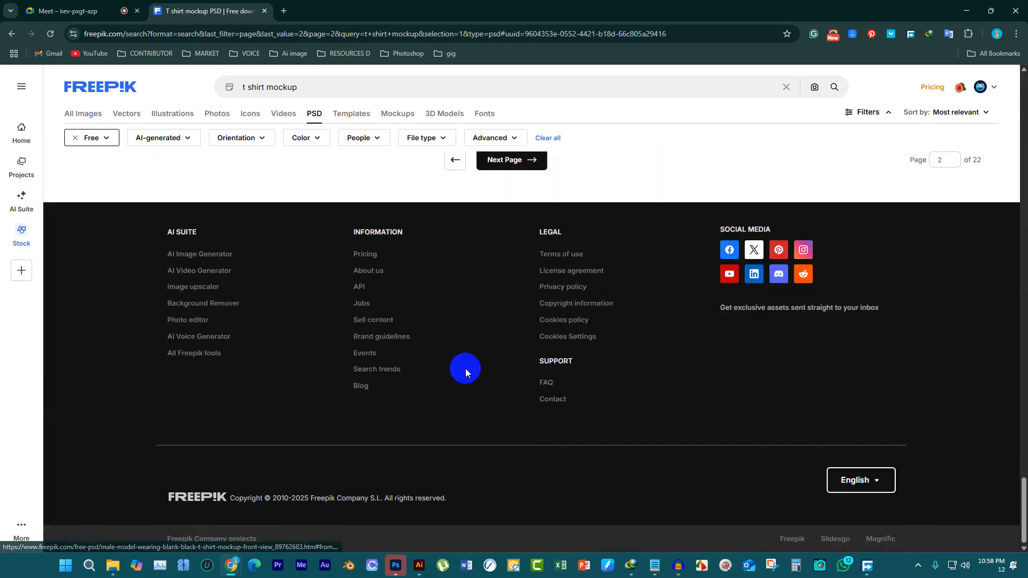
{"action": "scroll", "coordinate": [502, 290], "scroll_direction": "up", "scroll_amount": 2}
{"action": "left_click", "coordinate": [509, 335]}
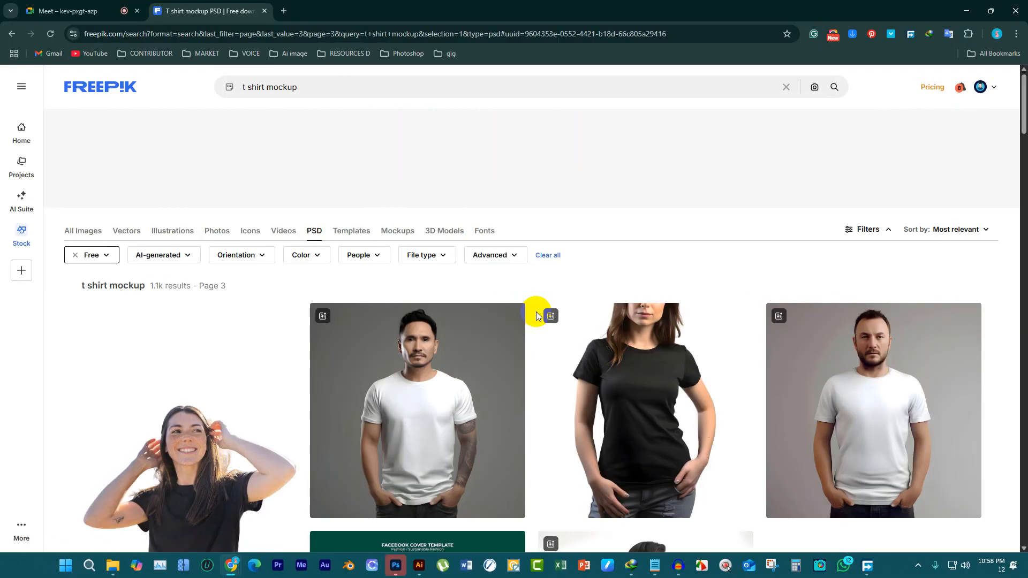
Browse the mockups on the third results page and advance to the fourth page
{"action": "scroll", "coordinate": [894, 211], "scroll_direction": "down", "scroll_amount": 7}
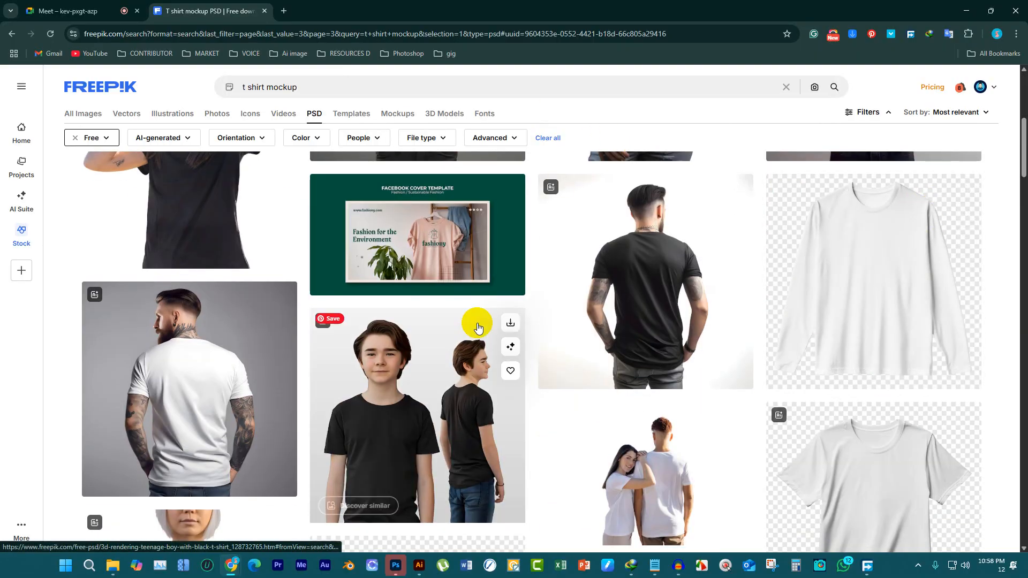
{"action": "scroll", "coordinate": [480, 304], "scroll_direction": "down", "scroll_amount": 3}
{"action": "scroll", "coordinate": [558, 252], "scroll_direction": "down", "scroll_amount": 12}
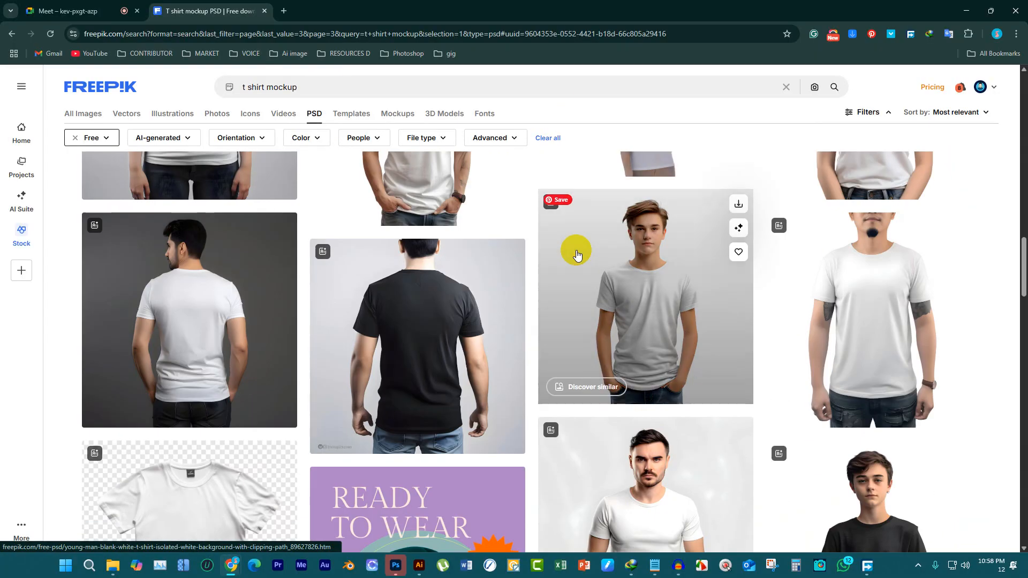
{"action": "scroll", "coordinate": [574, 268], "scroll_direction": "down", "scroll_amount": 15}
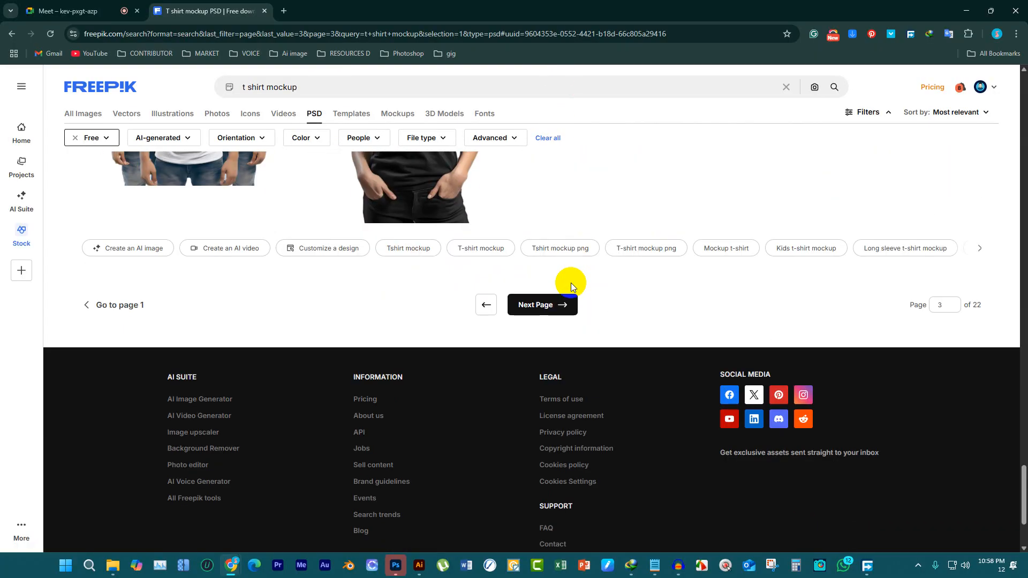
{"action": "left_click", "coordinate": [562, 302]}
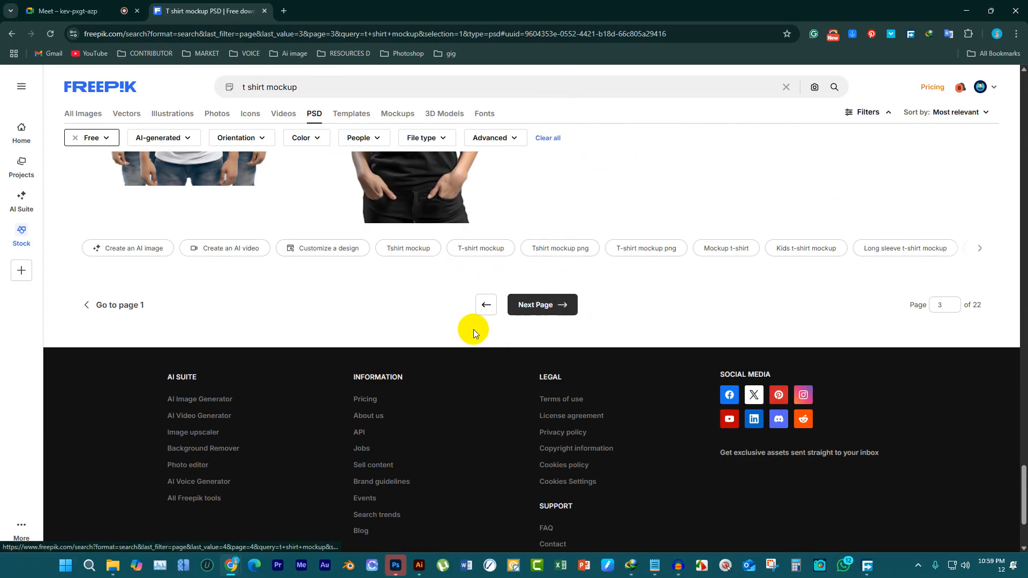
Browse the fourth page of free PSD results for a suitable t-shirt mockup
{"action": "scroll", "coordinate": [498, 289], "scroll_direction": "down", "scroll_amount": 10}
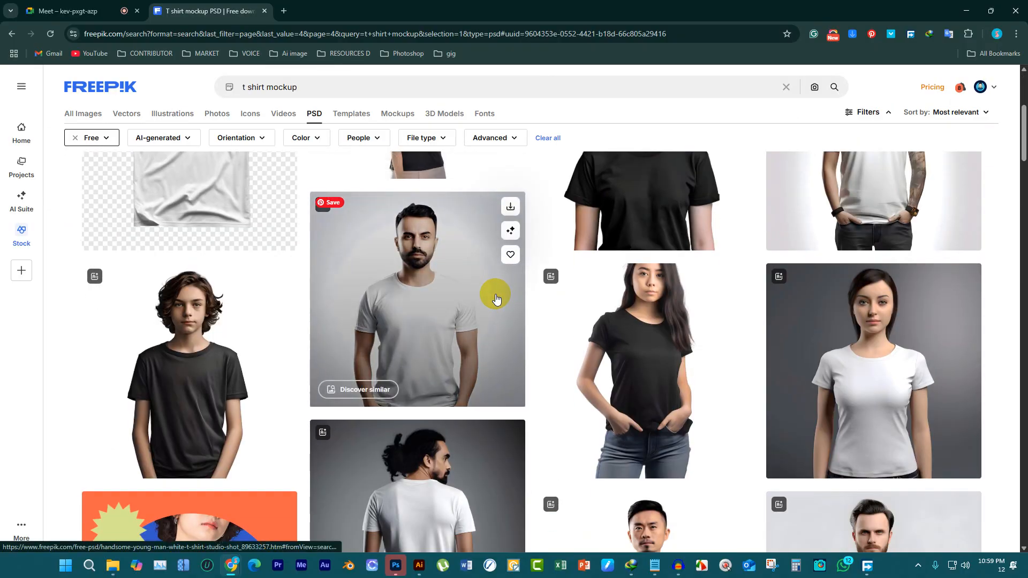
{"action": "scroll", "coordinate": [511, 284], "scroll_direction": "down", "scroll_amount": 15}
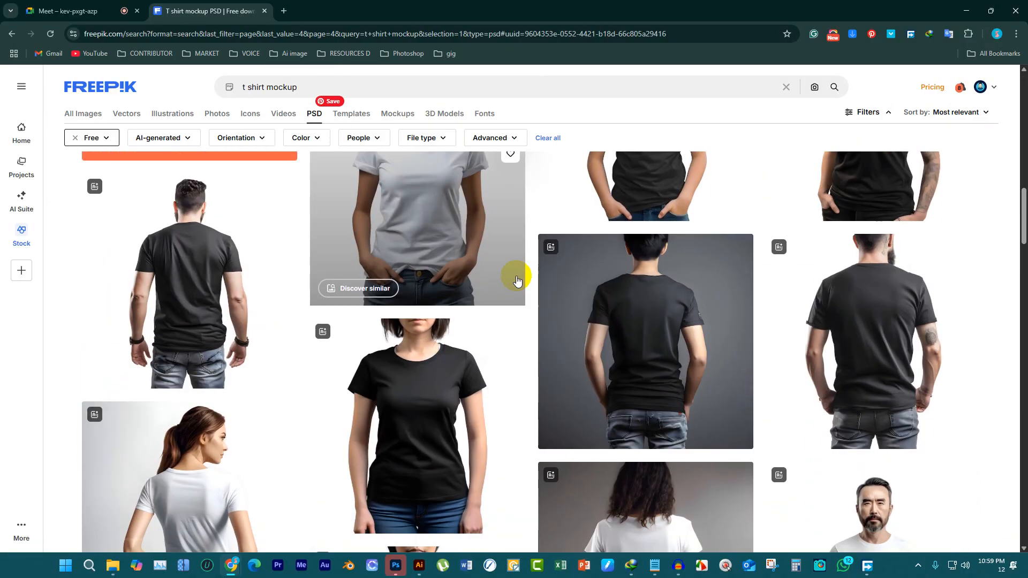
{"action": "scroll", "coordinate": [516, 274], "scroll_direction": "down", "scroll_amount": 15}
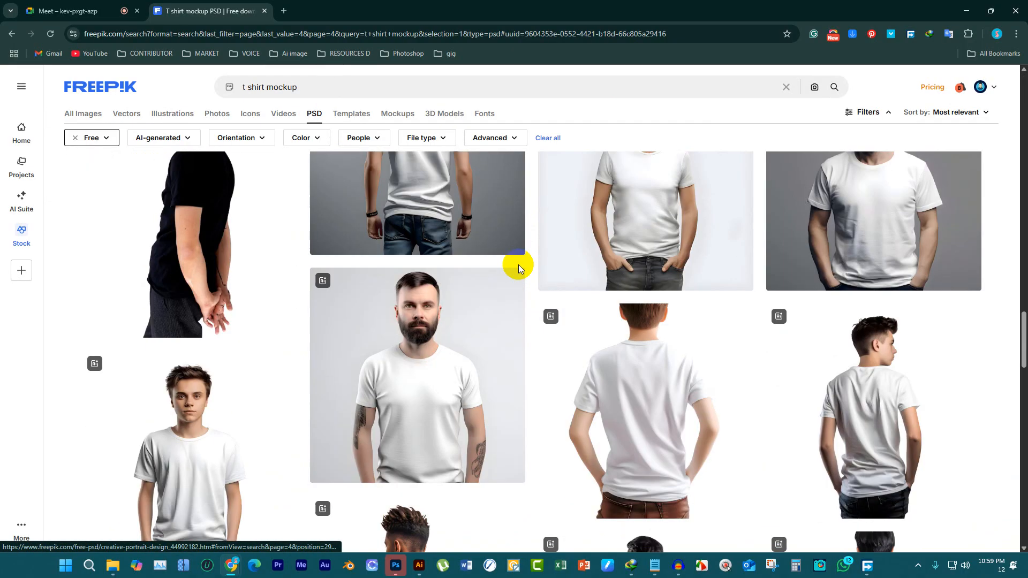
{"action": "scroll", "coordinate": [517, 300], "scroll_direction": "down", "scroll_amount": 8}
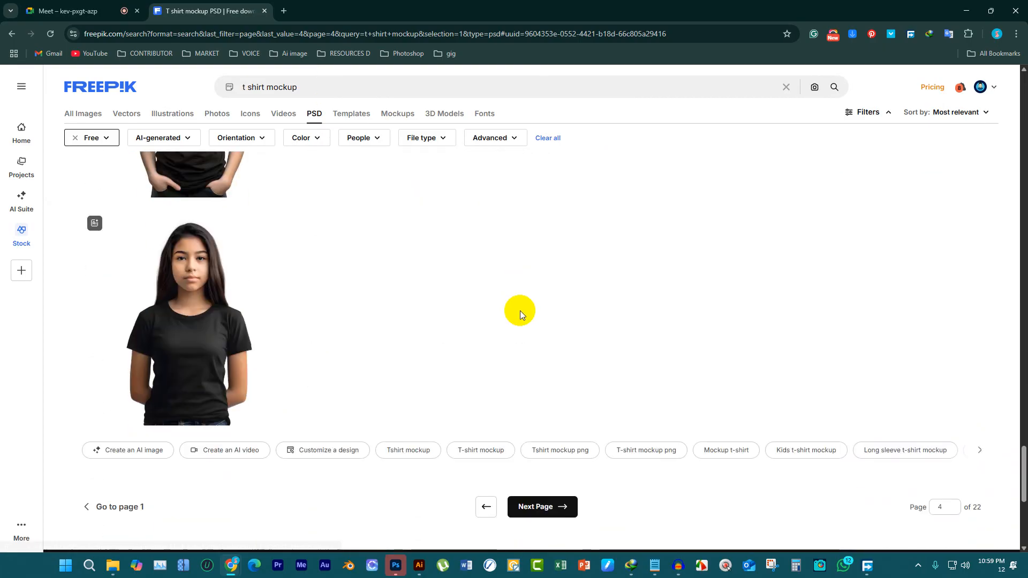
Refine the search to "t shirt mockup photoshop" among the free PSD files
{"action": "left_click", "coordinate": [324, 86]}
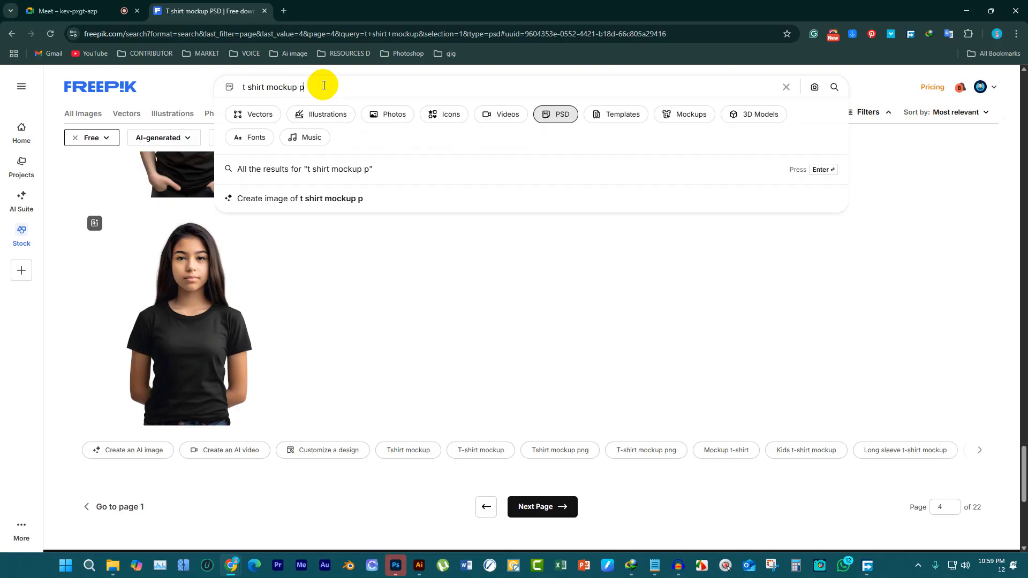
{"action": "type", "text": "photoshop"}
{"action": "key", "text": "Return"}
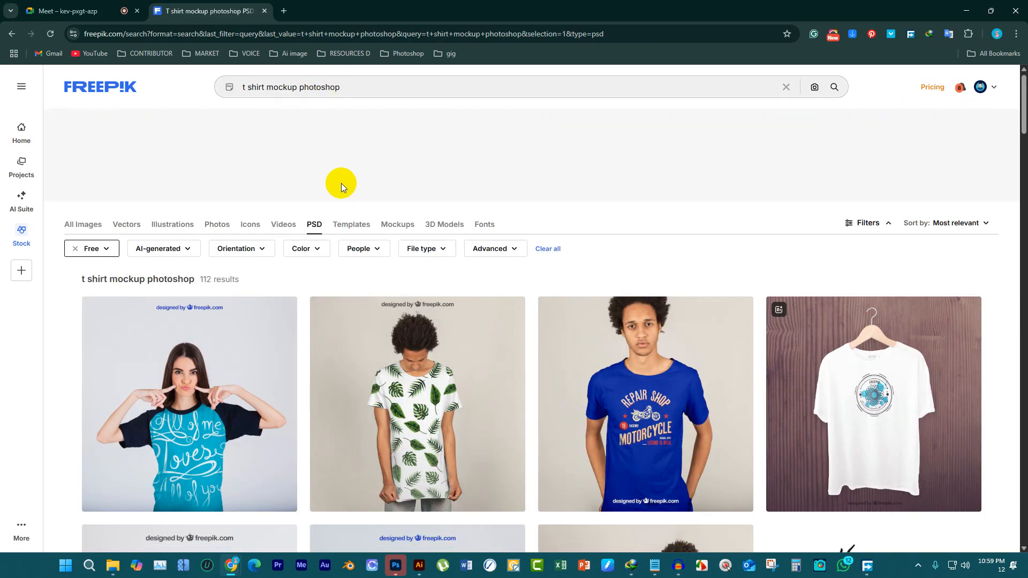
Examine the first page of "t shirt mockup photoshop" results for a usable t-shirt mockup
{"action": "scroll", "coordinate": [341, 183], "scroll_direction": "down", "scroll_amount": 5}
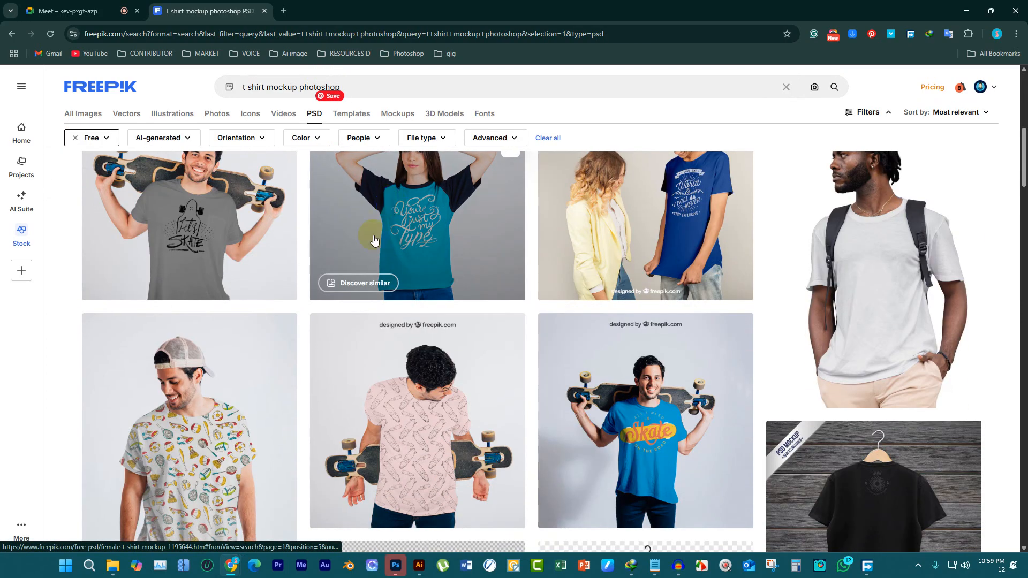
{"action": "scroll", "coordinate": [355, 376], "scroll_direction": "down", "scroll_amount": 5}
{"action": "scroll", "coordinate": [354, 376], "scroll_direction": "down", "scroll_amount": 5}
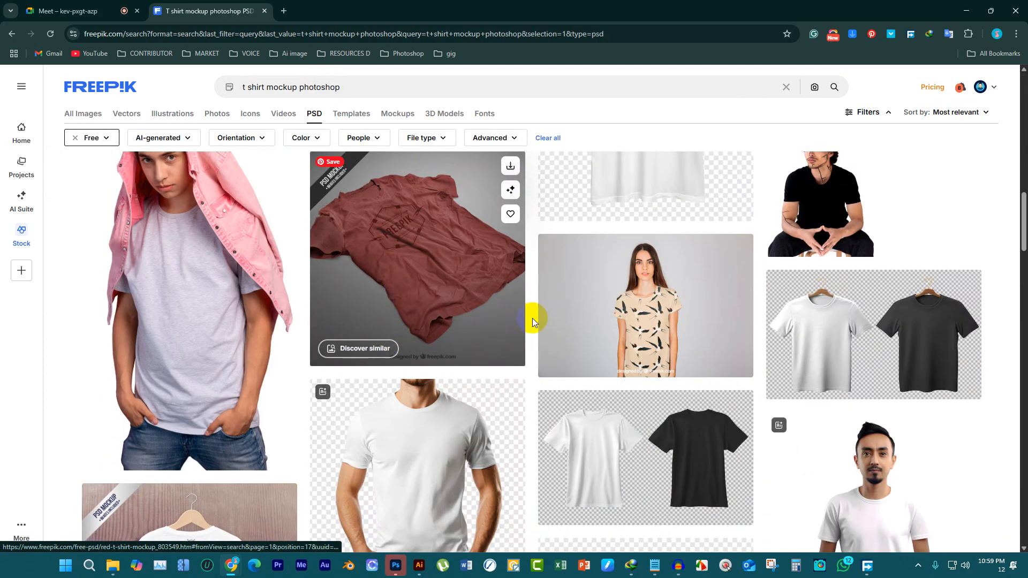
{"action": "scroll", "coordinate": [532, 318], "scroll_direction": "down", "scroll_amount": 4}
{"action": "scroll", "coordinate": [592, 328], "scroll_direction": "down", "scroll_amount": 15}
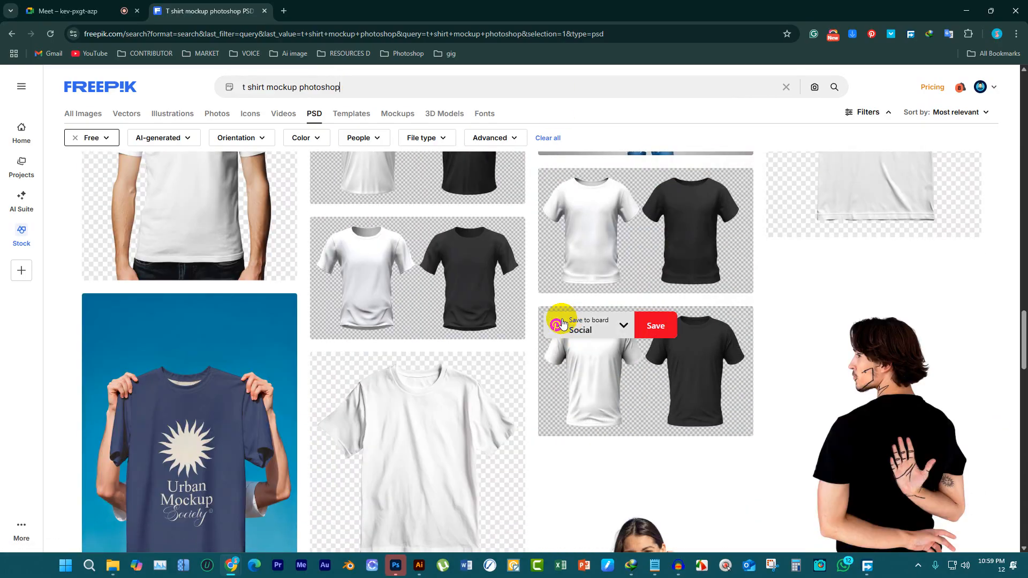
{"action": "scroll", "coordinate": [551, 299], "scroll_direction": "down", "scroll_amount": 5}
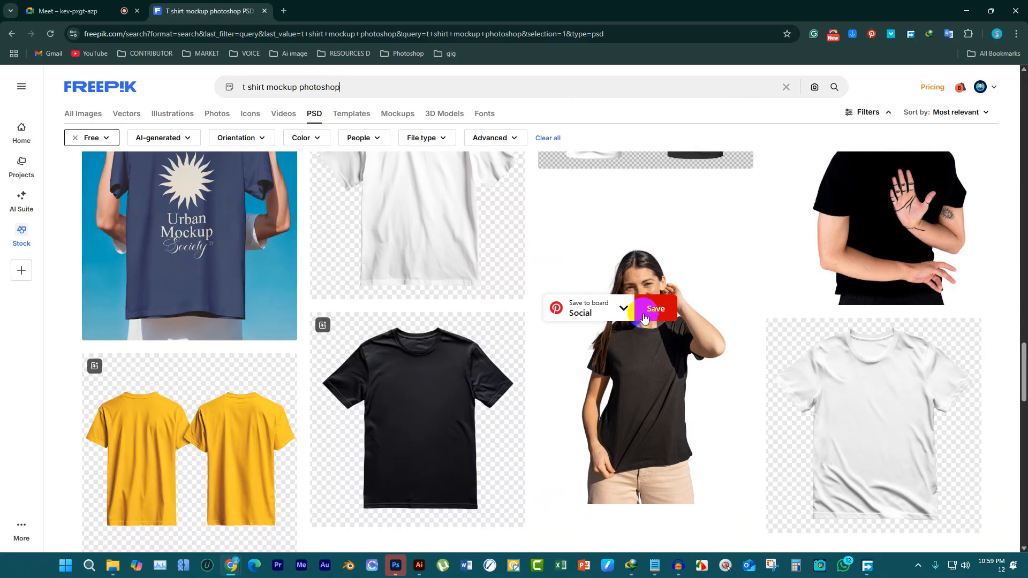
{"action": "scroll", "coordinate": [866, 327], "scroll_direction": "down", "scroll_amount": 10}
{"action": "scroll", "coordinate": [675, 371], "scroll_direction": "down", "scroll_amount": 6}
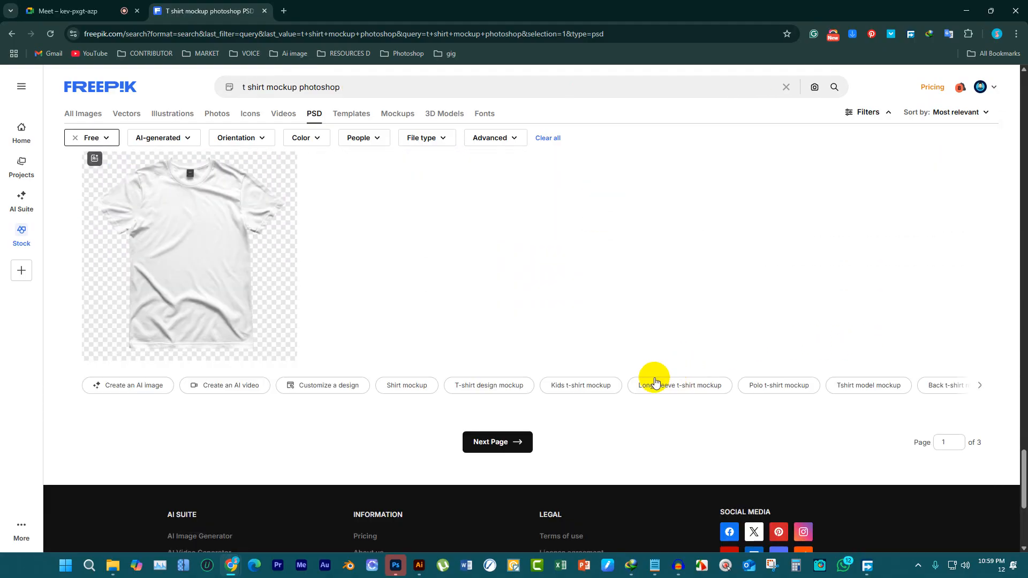
Open the second page of the "t shirt mockup photoshop" results and look through its mockups
{"action": "left_click", "coordinate": [511, 445]}
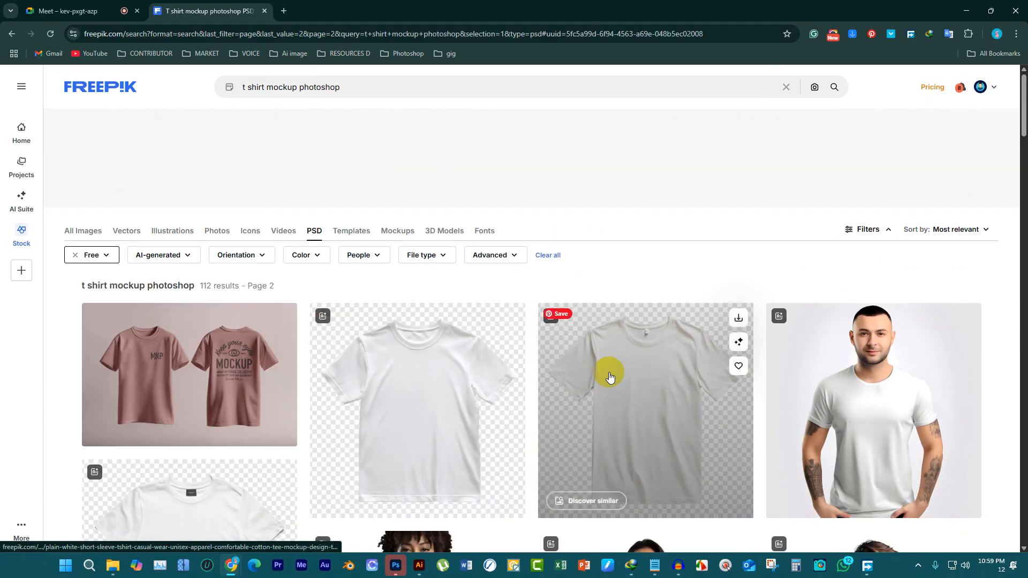
{"action": "scroll", "coordinate": [608, 371], "scroll_direction": "down", "scroll_amount": 10}
{"action": "scroll", "coordinate": [637, 370], "scroll_direction": "down", "scroll_amount": 10}
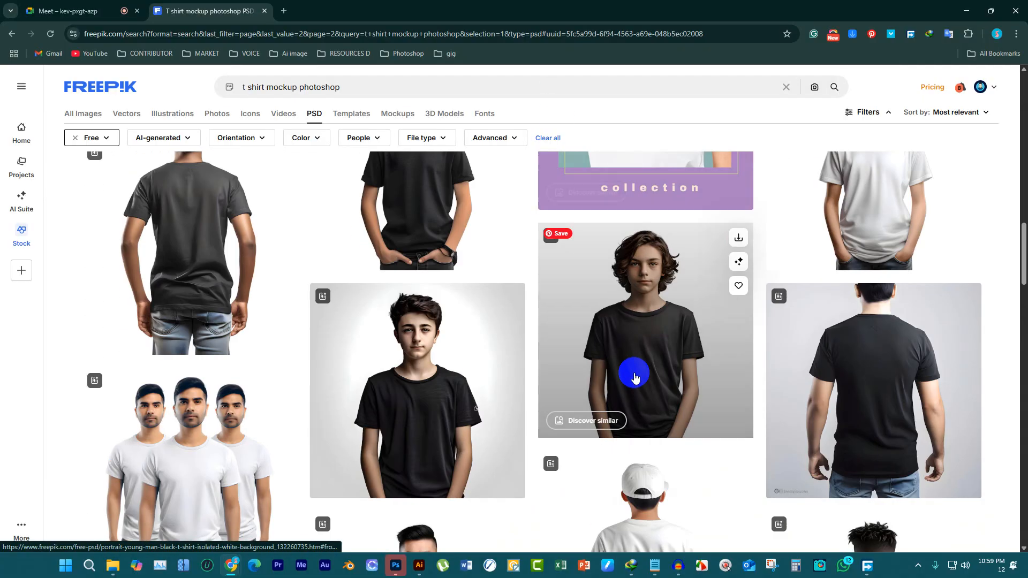
{"action": "scroll", "coordinate": [321, 357], "scroll_direction": "down", "scroll_amount": 6}
{"action": "scroll", "coordinate": [533, 351], "scroll_direction": "down", "scroll_amount": 15}
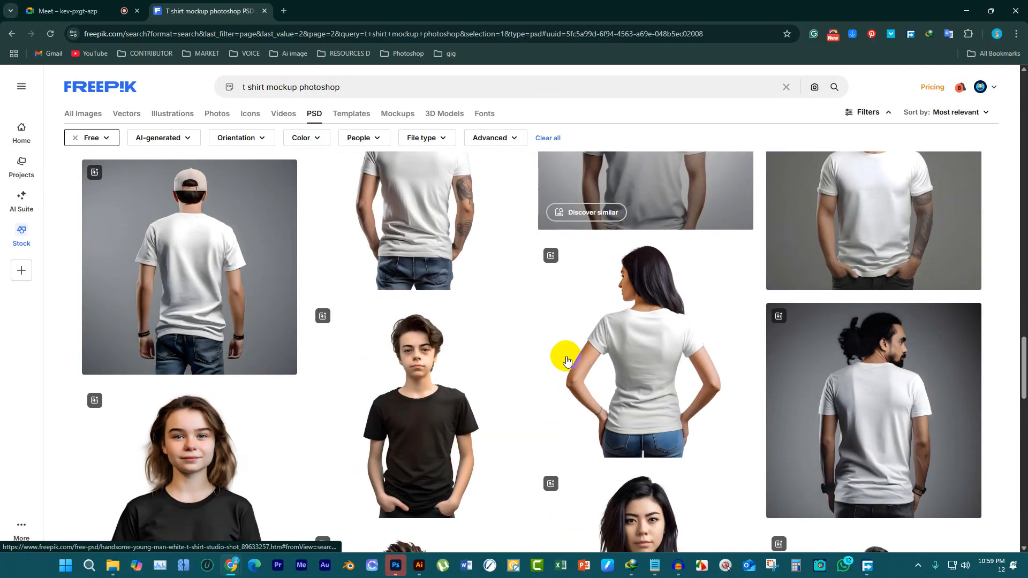
{"action": "scroll", "coordinate": [562, 363], "scroll_direction": "down", "scroll_amount": 6}
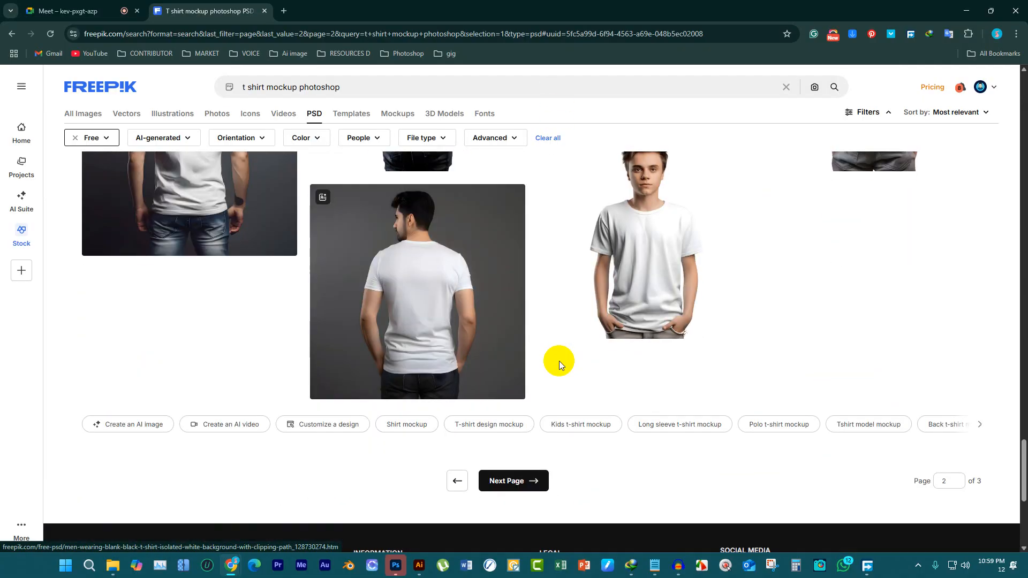
Go back over the second page's mockups and compare the models wearing plain white and black t-shirts
{"action": "left_click", "coordinate": [484, 322]}
{"action": "scroll", "coordinate": [407, 240], "scroll_direction": "up", "scroll_amount": 5}
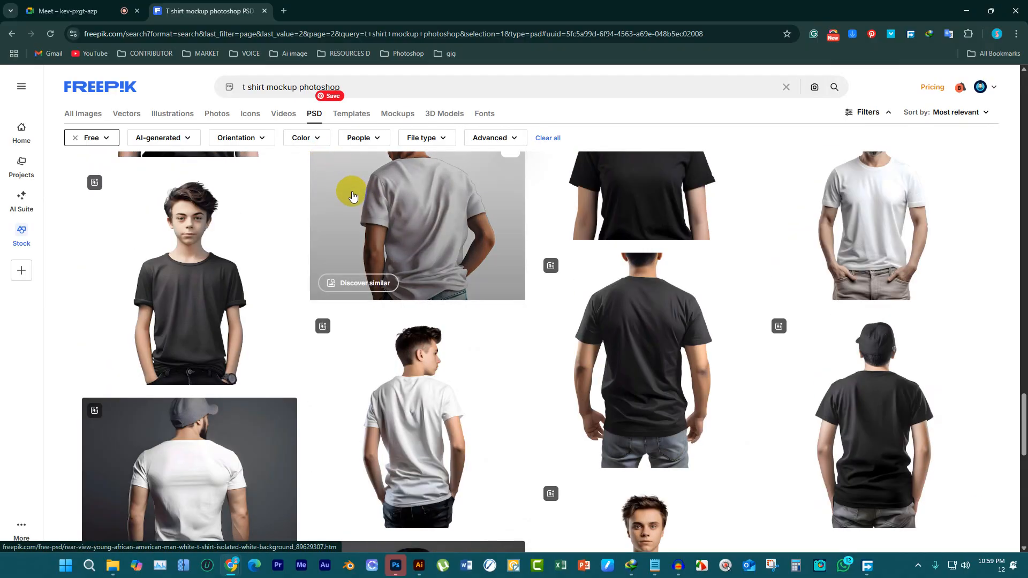
{"action": "scroll", "coordinate": [353, 195], "scroll_direction": "up", "scroll_amount": 3}
{"action": "left_click", "coordinate": [375, 210]}
{"action": "scroll", "coordinate": [455, 225], "scroll_direction": "up", "scroll_amount": 15}
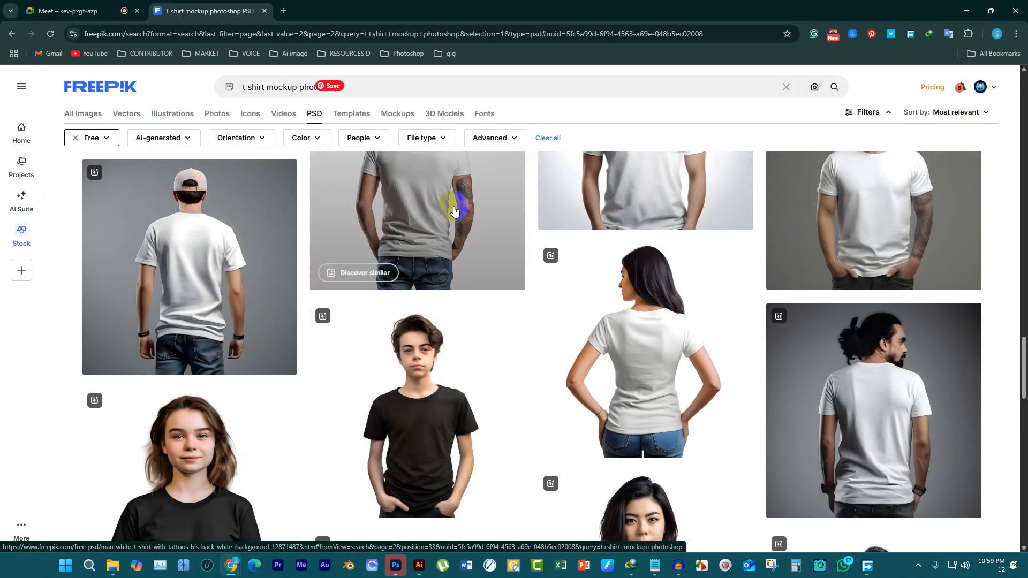
{"action": "scroll", "coordinate": [513, 236], "scroll_direction": "up", "scroll_amount": 10}
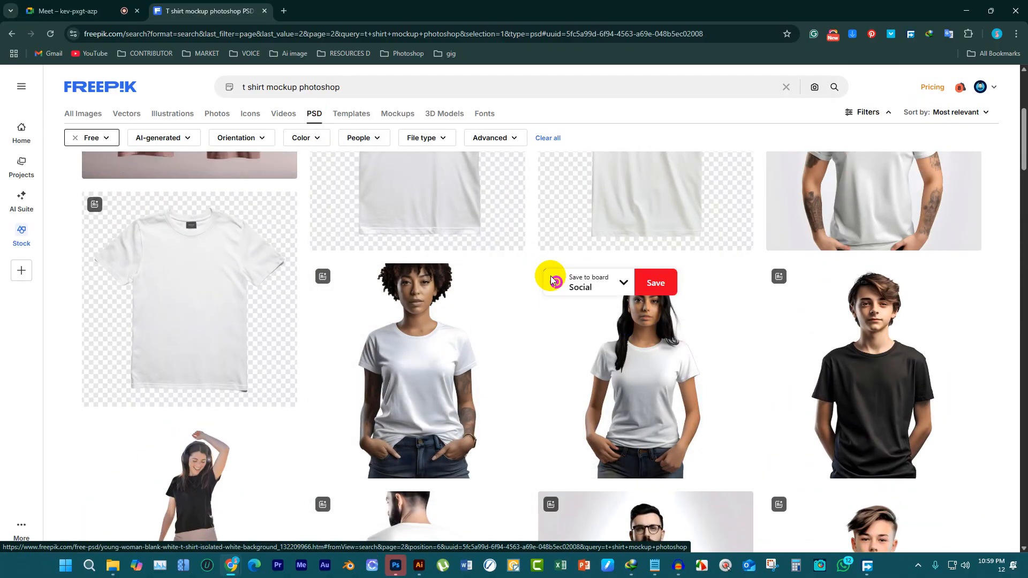
{"action": "scroll", "coordinate": [435, 345], "scroll_direction": "up", "scroll_amount": 5}
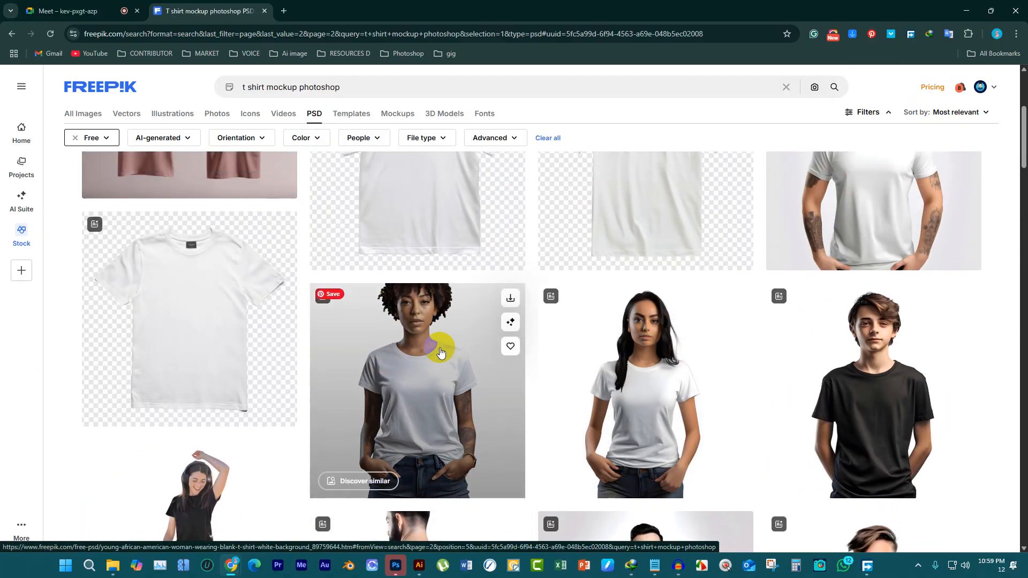
{"action": "scroll", "coordinate": [405, 360], "scroll_direction": "down", "scroll_amount": 2}
{"action": "scroll", "coordinate": [791, 344], "scroll_direction": "down", "scroll_amount": 3}
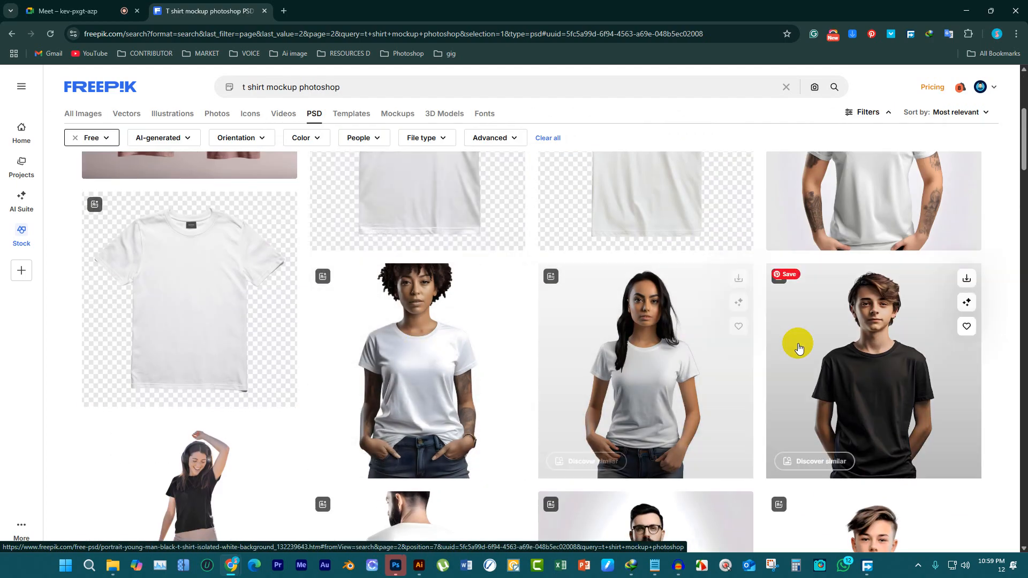
{"action": "scroll", "coordinate": [615, 322], "scroll_direction": "down", "scroll_amount": 3}
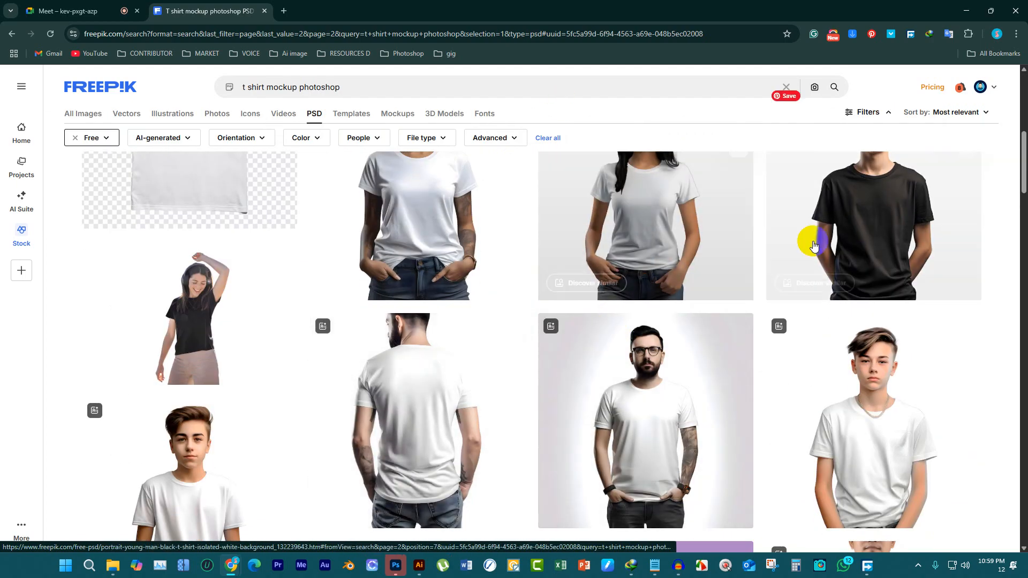
Open the mockup of the young man in a black t-shirt on a white background and download it as PSD
{"action": "scroll", "coordinate": [848, 247], "scroll_direction": "up", "scroll_amount": 3}
{"action": "left_click", "coordinate": [868, 334]}
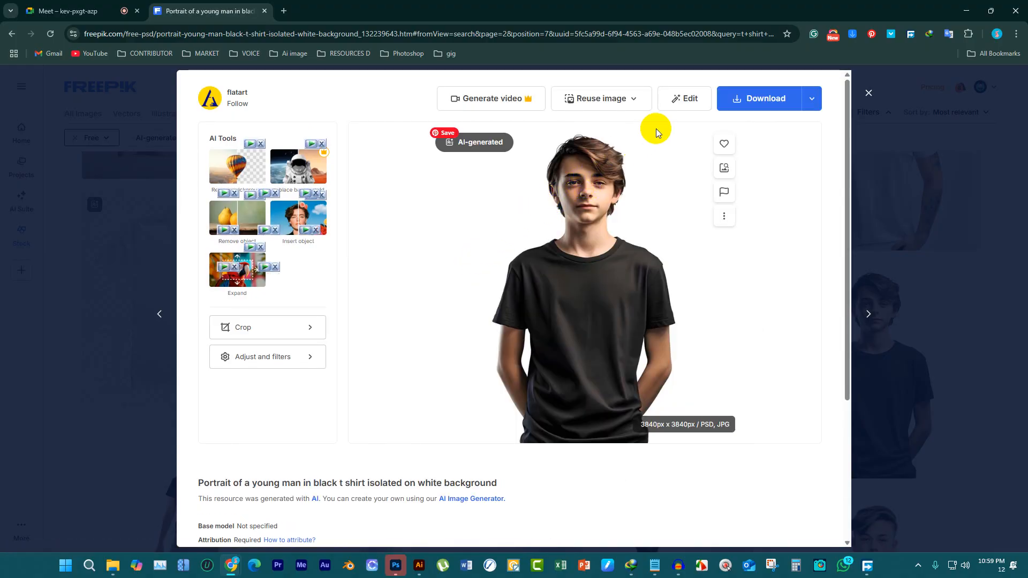
{"action": "left_click", "coordinate": [814, 101]}
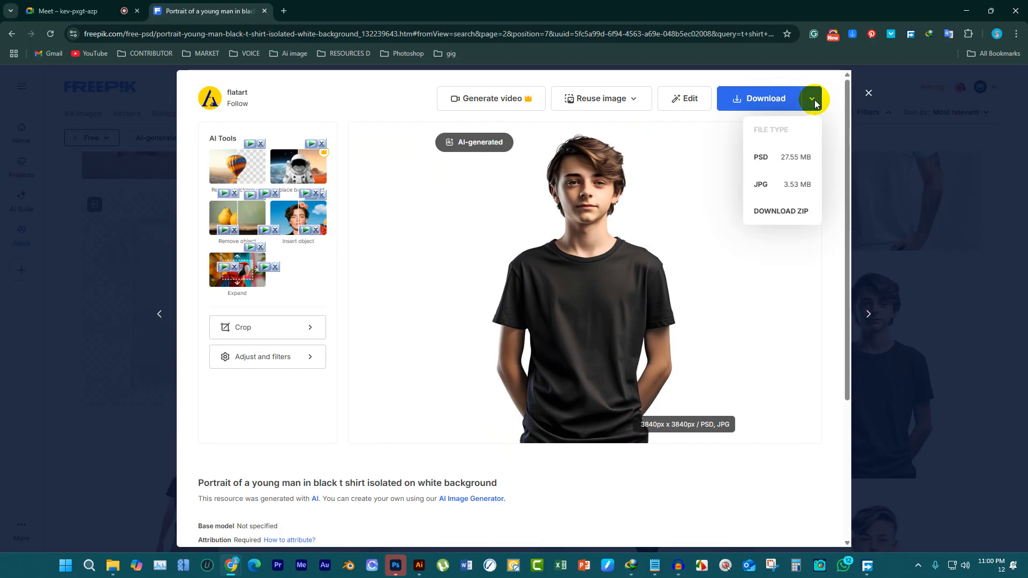
{"action": "left_click", "coordinate": [800, 163]}
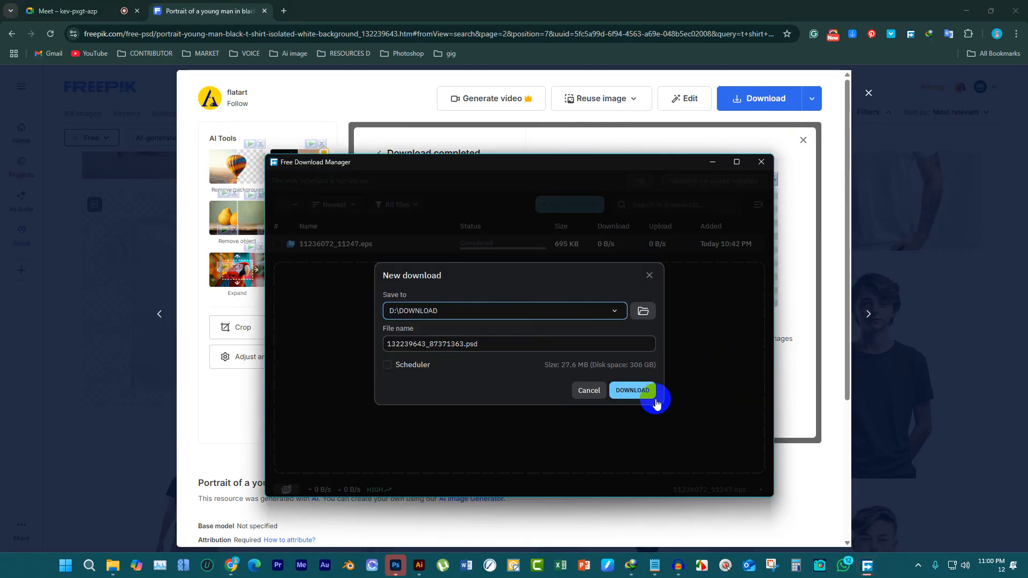
{"action": "left_click", "coordinate": [645, 389]}
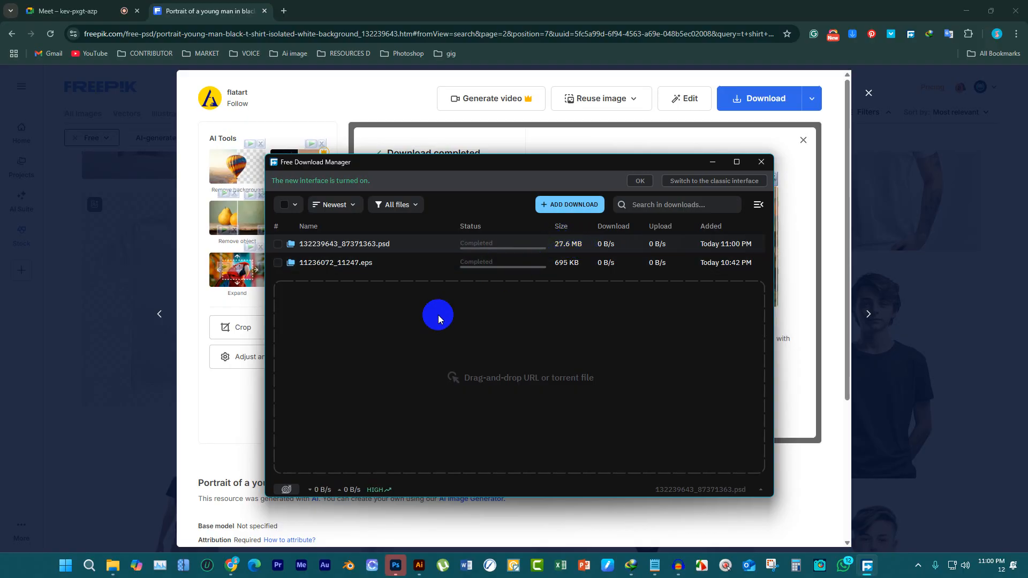
Open the downloaded 132239643_87371363.psd from the DOWNLOAD folder in Photoshop and hide Layer 0
{"action": "left_click", "coordinate": [113, 565]}
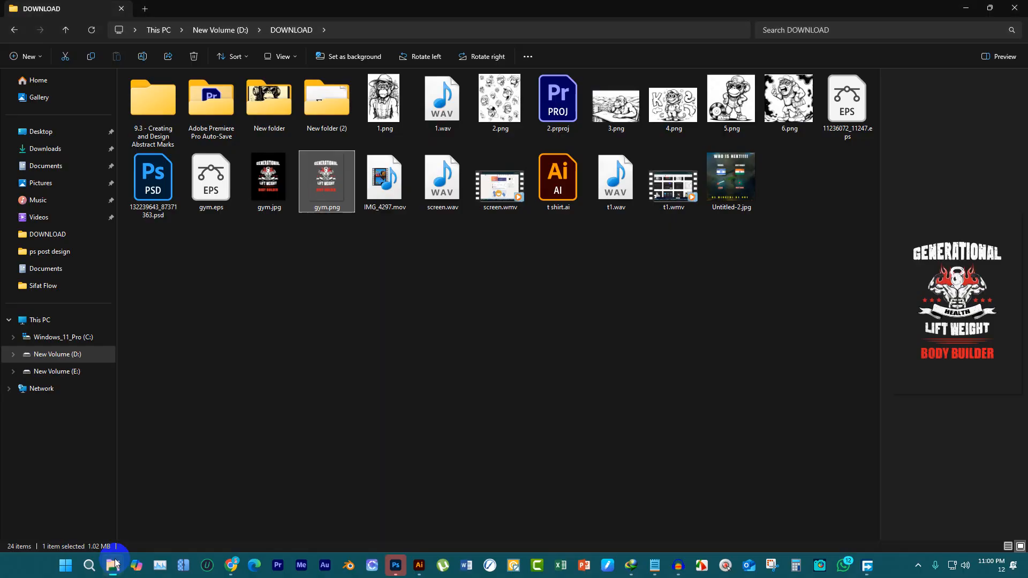
{"action": "left_click", "coordinate": [444, 309]}
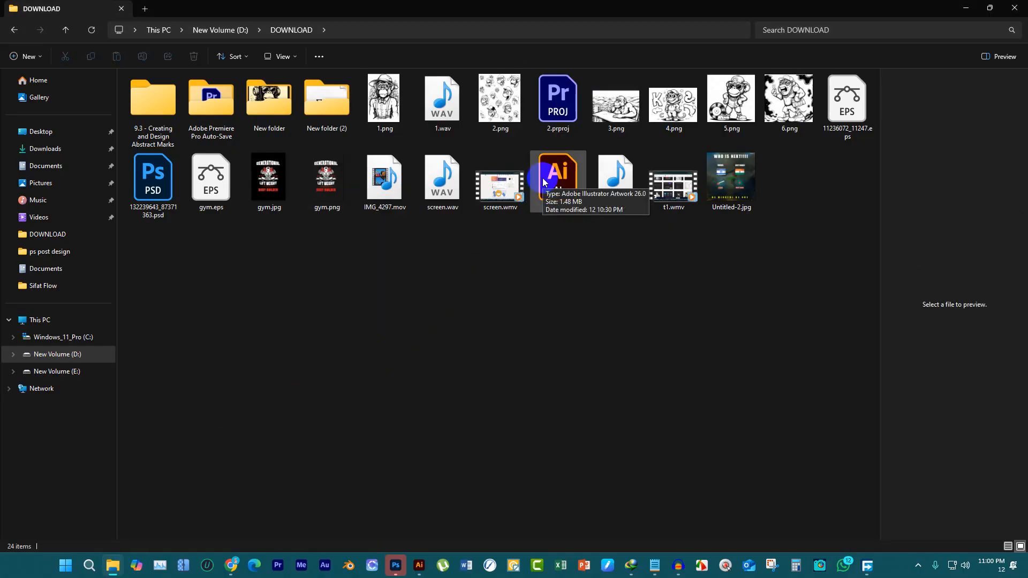
{"action": "left_click", "coordinate": [167, 177]}
{"action": "double_click", "coordinate": [168, 176]}
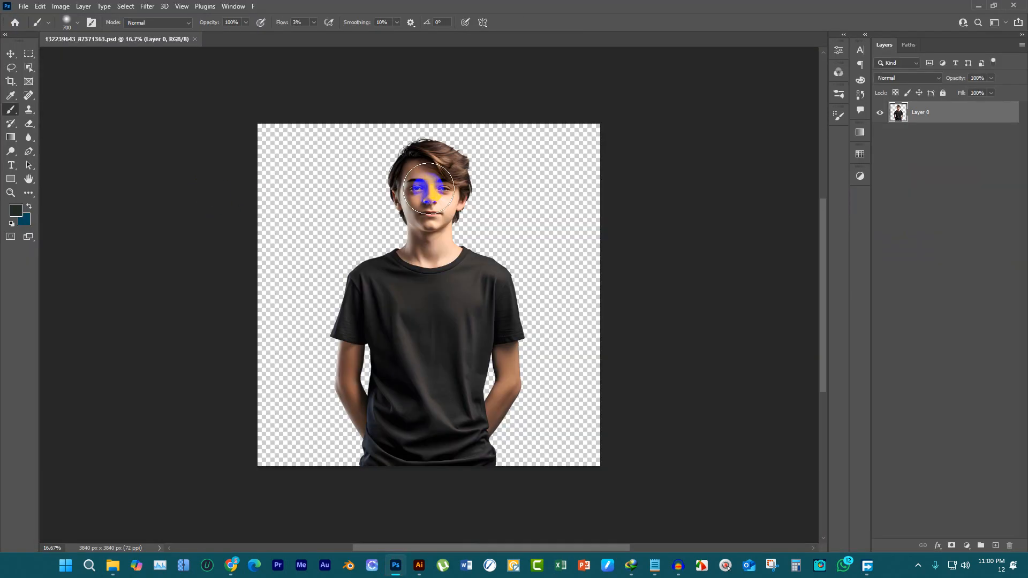
{"action": "left_click", "coordinate": [881, 113]}
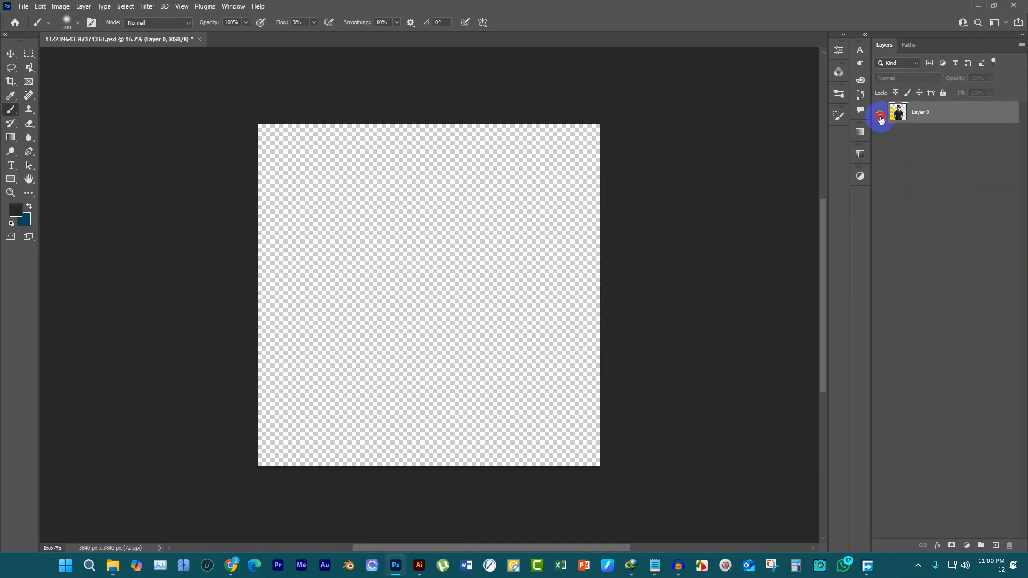
Show Layer 0 again and close 132239643_87371363.psd without saving the changes
{"action": "left_click", "coordinate": [881, 113]}
{"action": "left_click", "coordinate": [199, 39]}
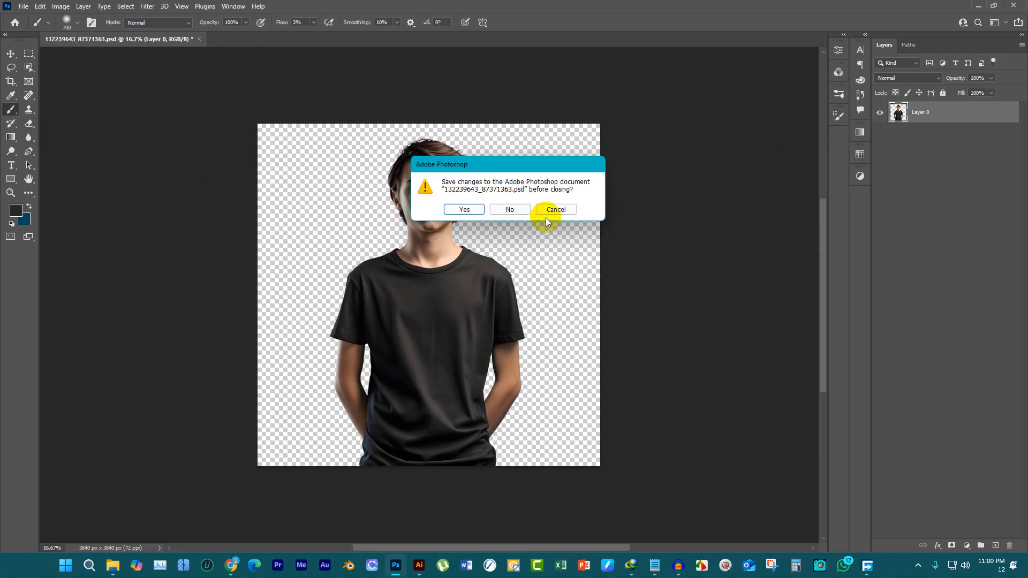
{"action": "left_click", "coordinate": [506, 210]}
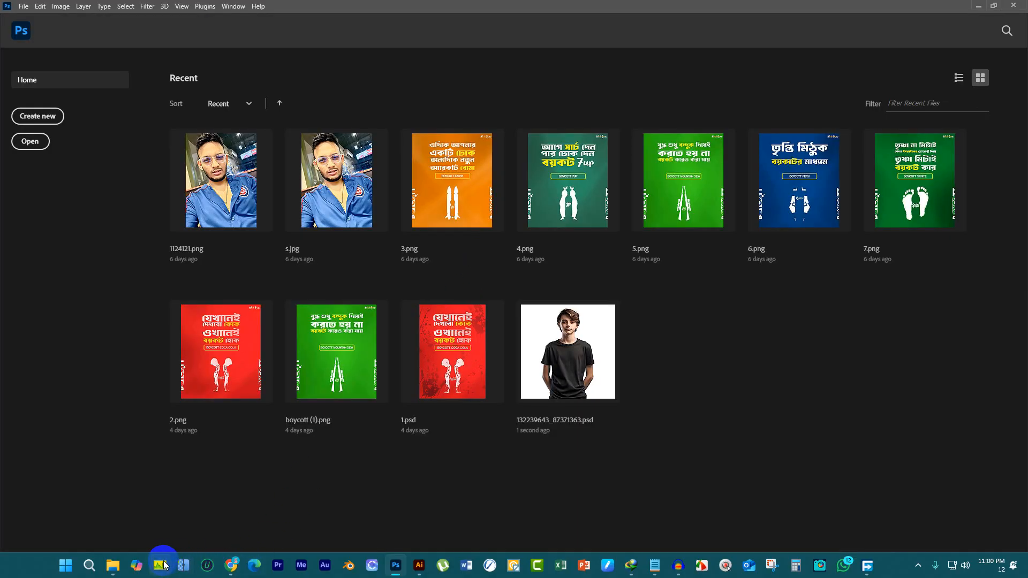
Switch to Chrome, replace the Freepik page with a new tab and search Google for "free t shirt mockup files"
{"action": "mouse_move", "coordinate": [231, 565]}
{"action": "left_click", "coordinate": [223, 519]}
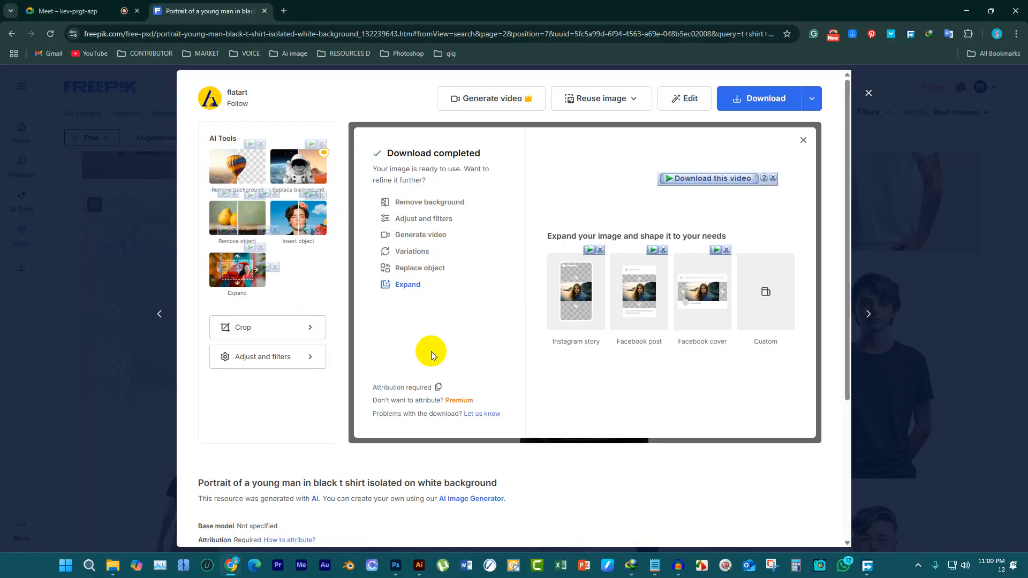
{"action": "left_click", "coordinate": [284, 11]}
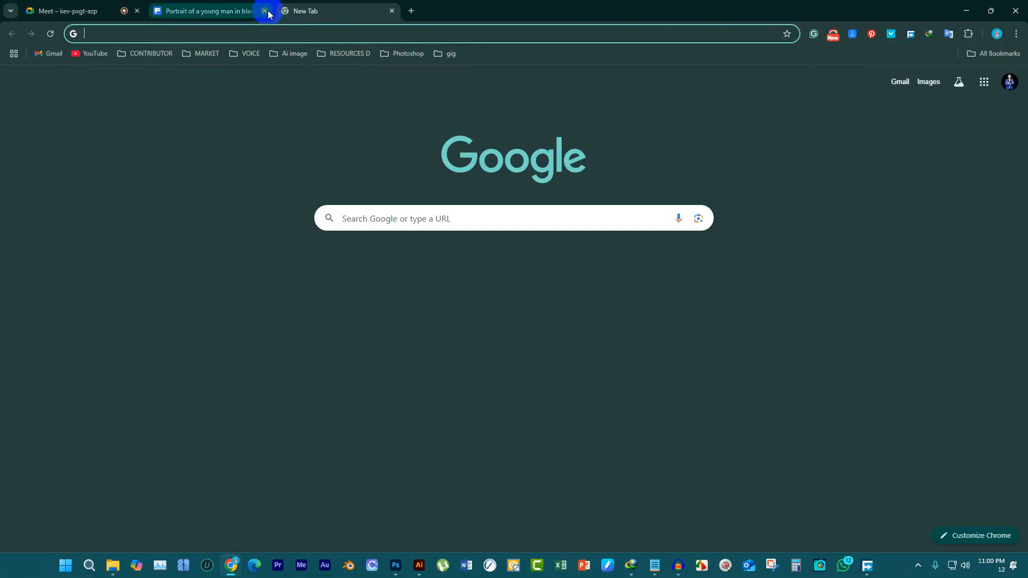
{"action": "left_click", "coordinate": [265, 10]}
{"action": "type", "text": "fr"}
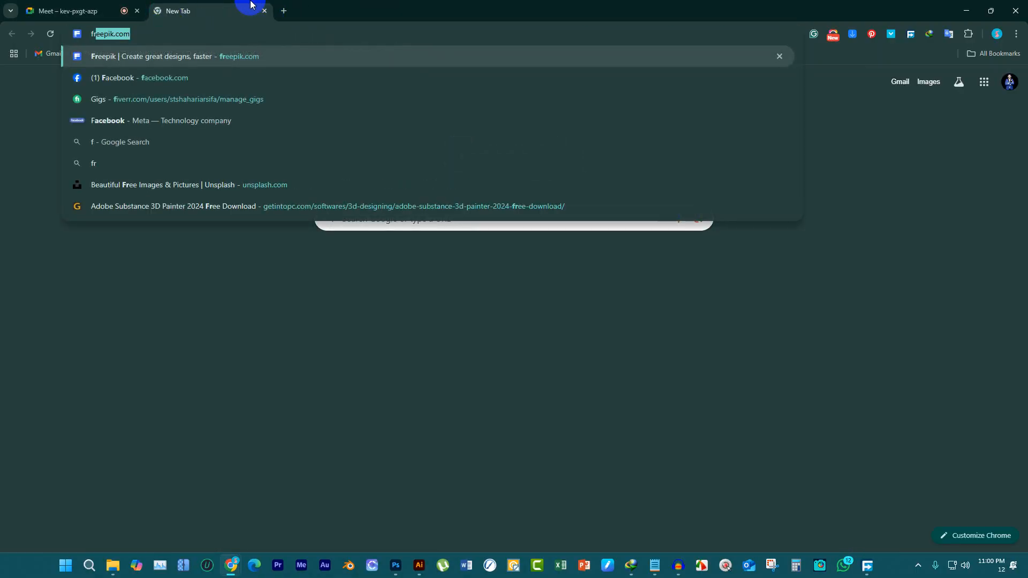
{"action": "type", "text": "ee t sh"}
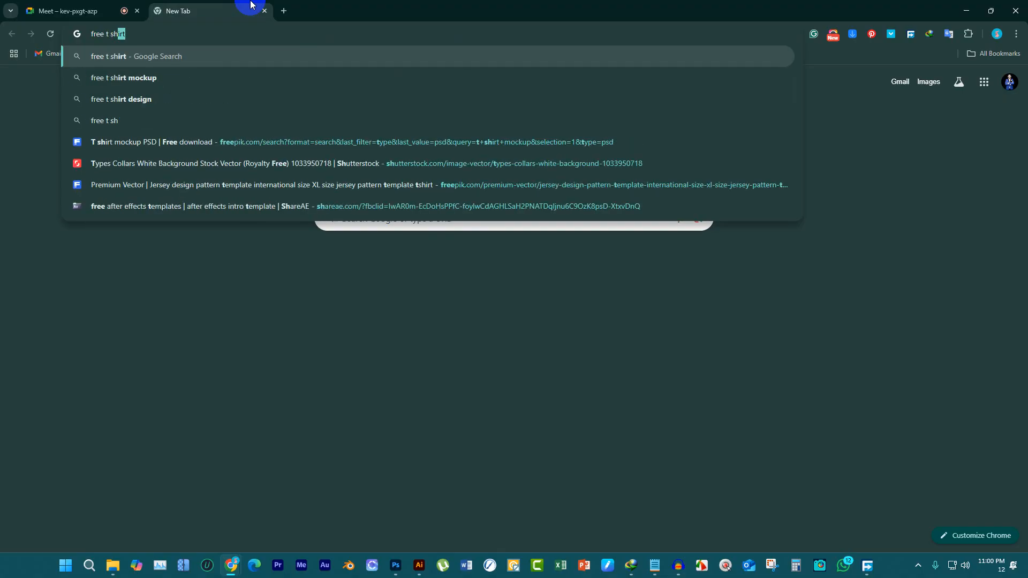
{"action": "type", "text": "irt mockup files"}
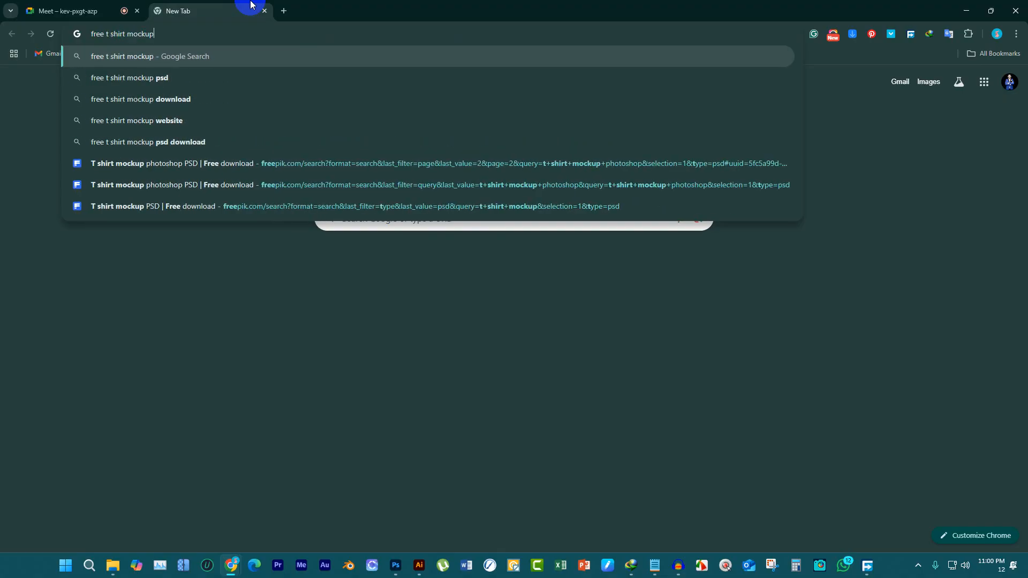
{"action": "key", "text": "Return"}
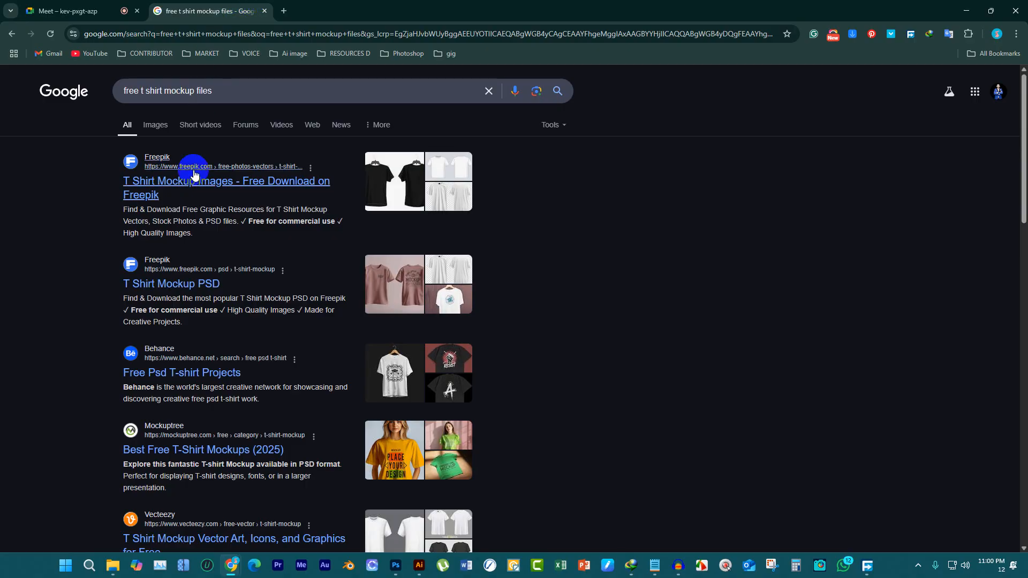
Open Mockuptree's "Best Free T-Shirt Mockups (2025)" search result in a new tab and switch to it
{"action": "scroll", "coordinate": [217, 220], "scroll_direction": "down", "scroll_amount": 2}
{"action": "scroll", "coordinate": [221, 215], "scroll_direction": "down", "scroll_amount": 2}
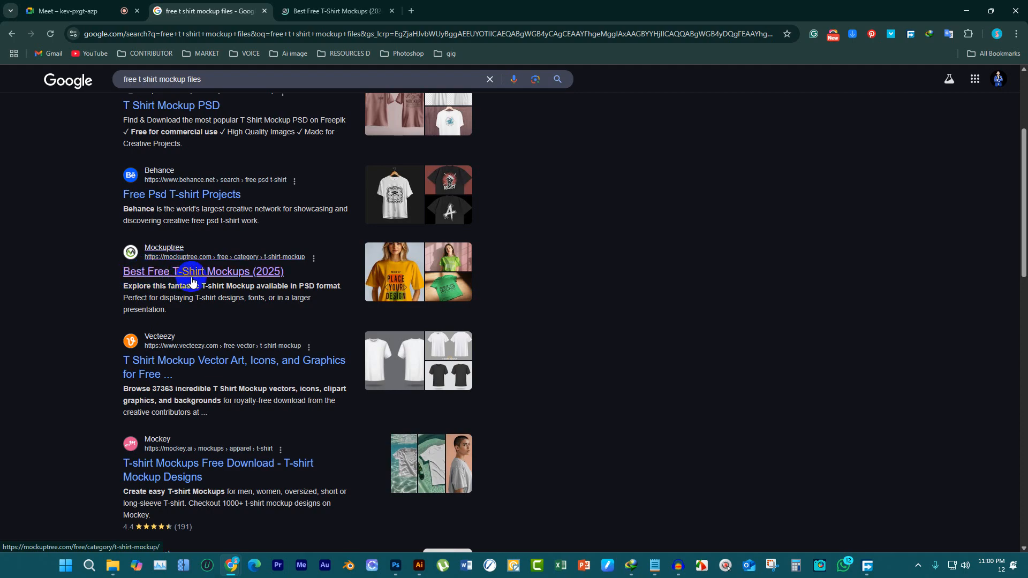
{"action": "middle_click", "coordinate": [223, 271]}
{"action": "left_click", "coordinate": [381, 5]}
Open the green Clothes T-shirt Mockup from the Mockuptree listing and dismiss the ad
{"action": "scroll", "coordinate": [448, 262], "scroll_direction": "down", "scroll_amount": 3}
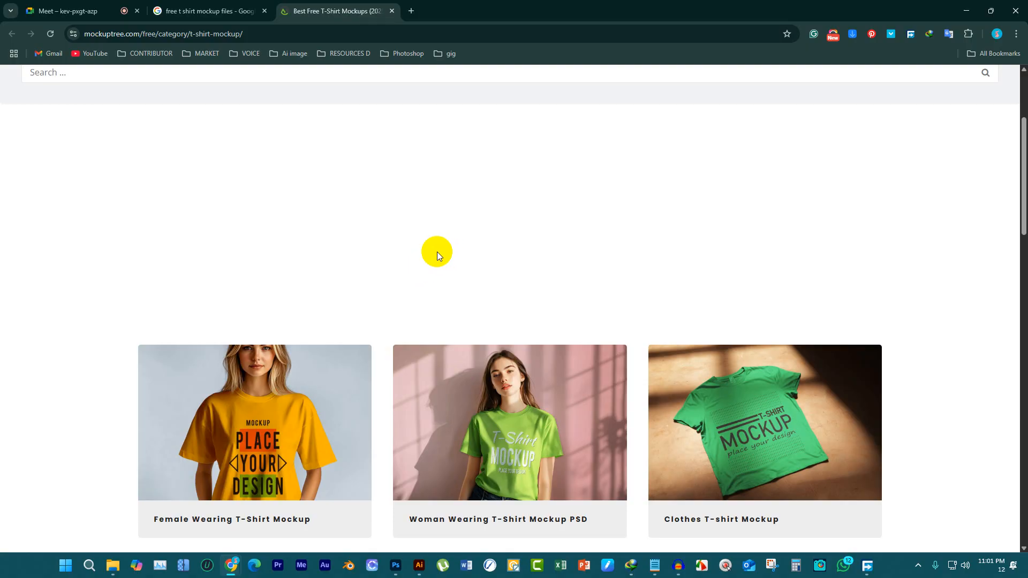
{"action": "scroll", "coordinate": [437, 251], "scroll_direction": "down", "scroll_amount": 3}
{"action": "left_click", "coordinate": [737, 284]}
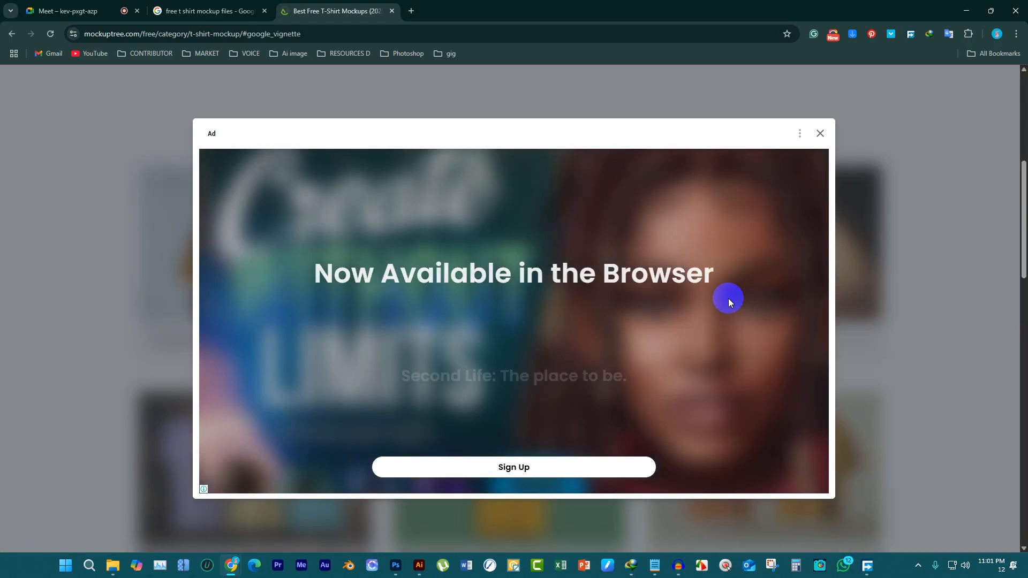
{"action": "left_click", "coordinate": [826, 138]}
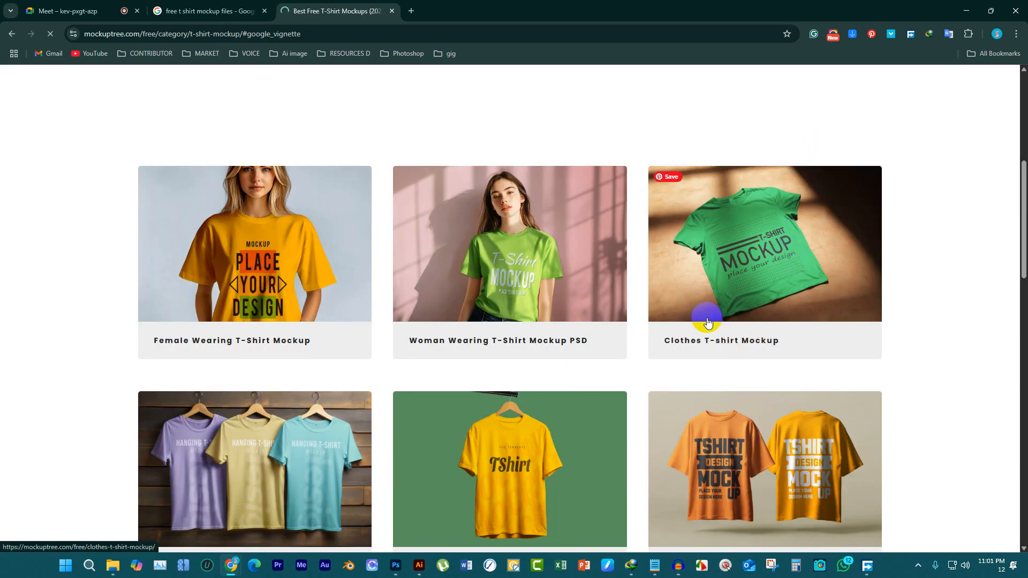
Check the Clothes T-shirt Mockup's preview and file details, and download its free ZIP archive through MediaFire
{"action": "scroll", "coordinate": [616, 307], "scroll_direction": "down", "scroll_amount": 13}
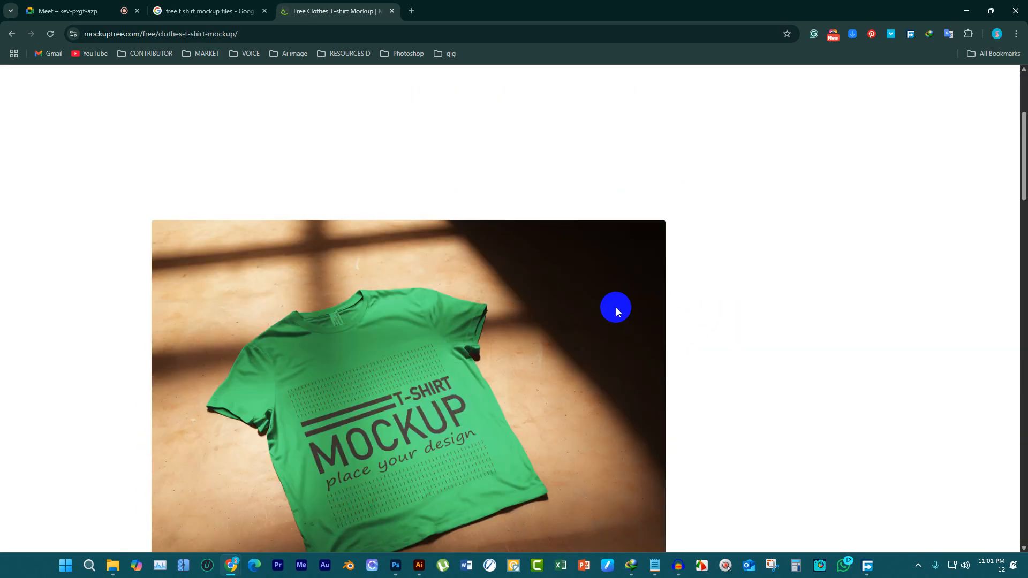
{"action": "scroll", "coordinate": [587, 317], "scroll_direction": "up", "scroll_amount": 5}
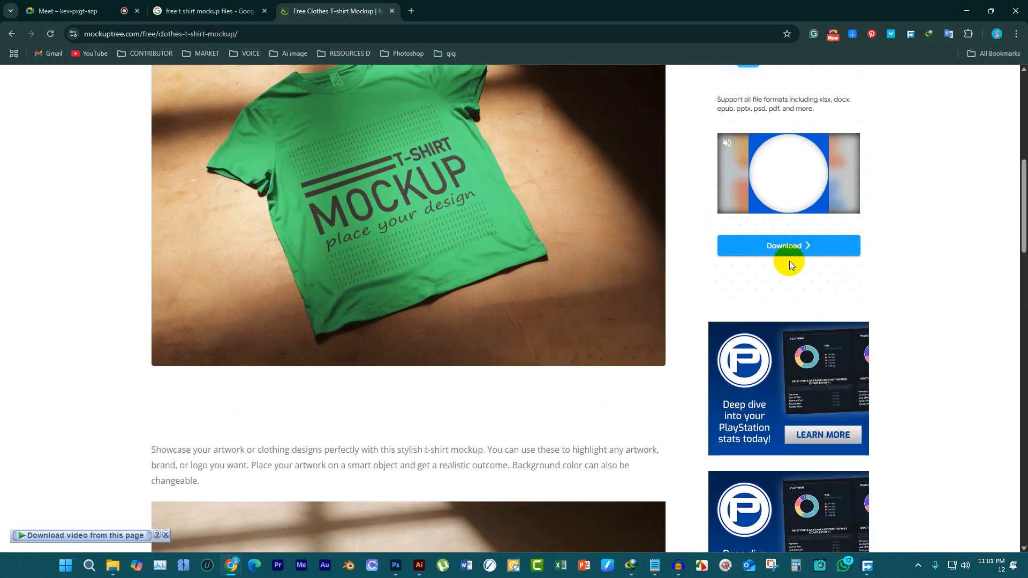
{"action": "scroll", "coordinate": [370, 355], "scroll_direction": "up", "scroll_amount": 5}
{"action": "scroll", "coordinate": [377, 359], "scroll_direction": "down", "scroll_amount": 6}
{"action": "scroll", "coordinate": [378, 361], "scroll_direction": "down", "scroll_amount": 14}
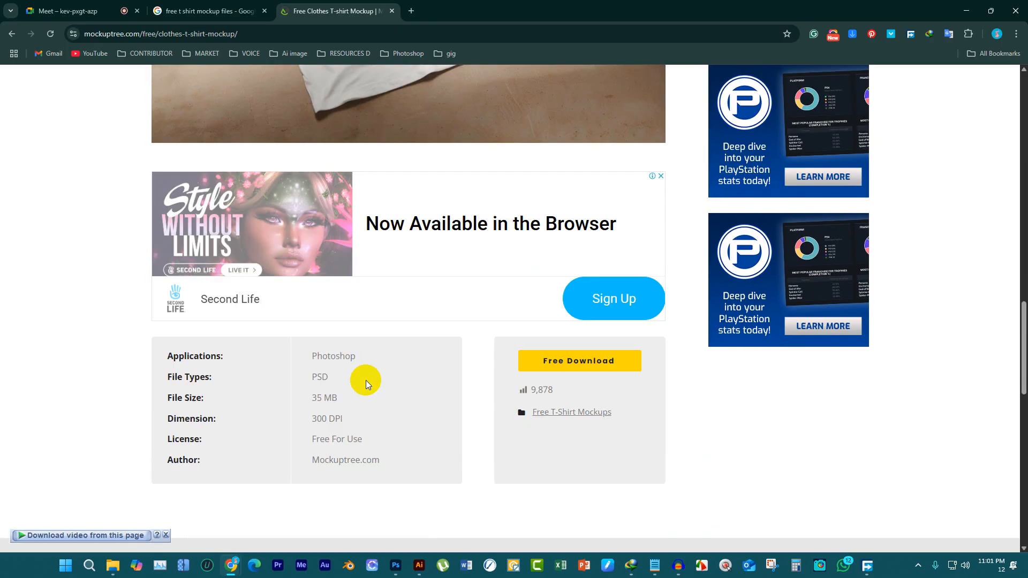
{"action": "scroll", "coordinate": [367, 378], "scroll_direction": "up", "scroll_amount": 2}
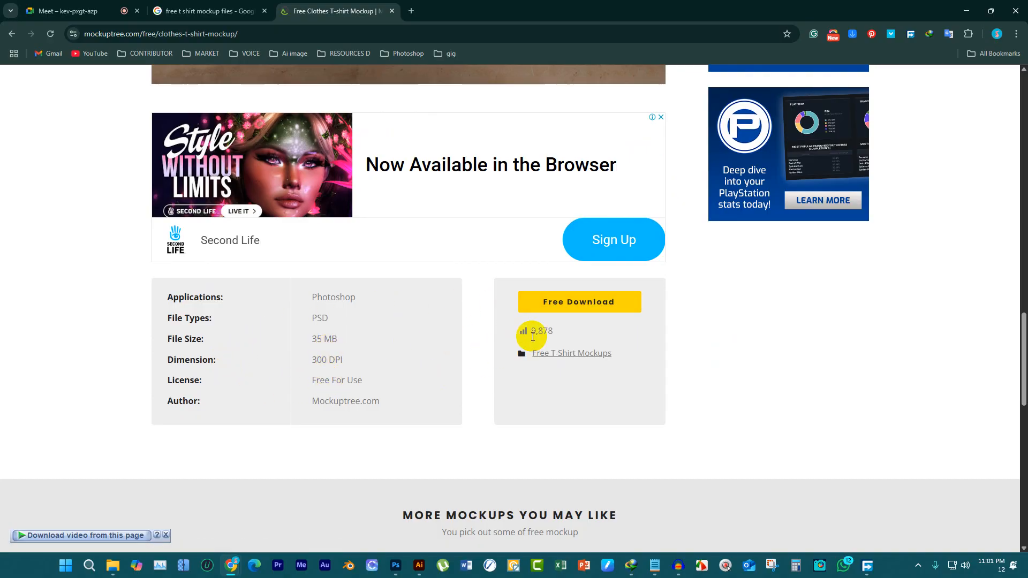
{"action": "left_click", "coordinate": [573, 302]}
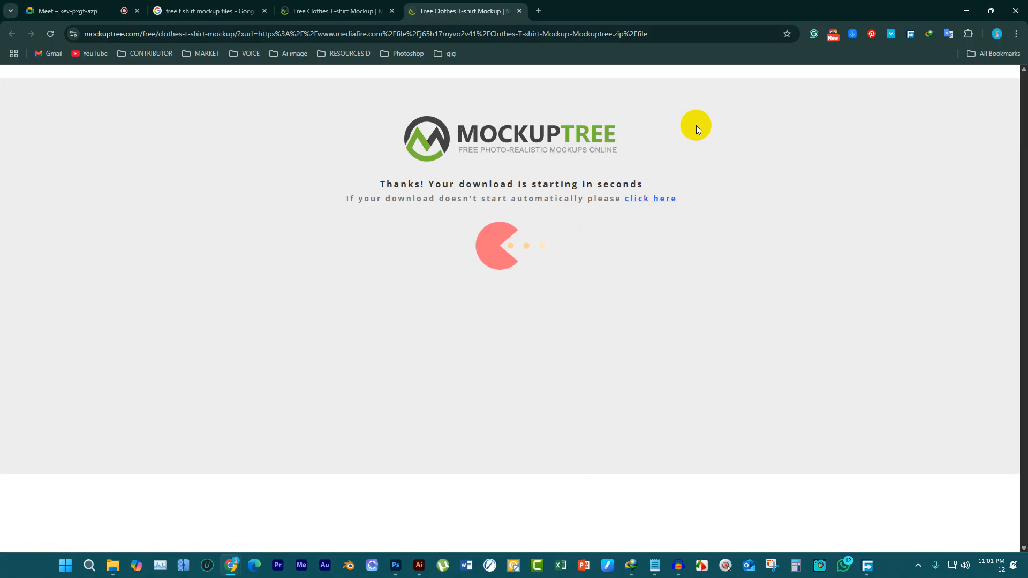
{"action": "left_click", "coordinate": [662, 200]}
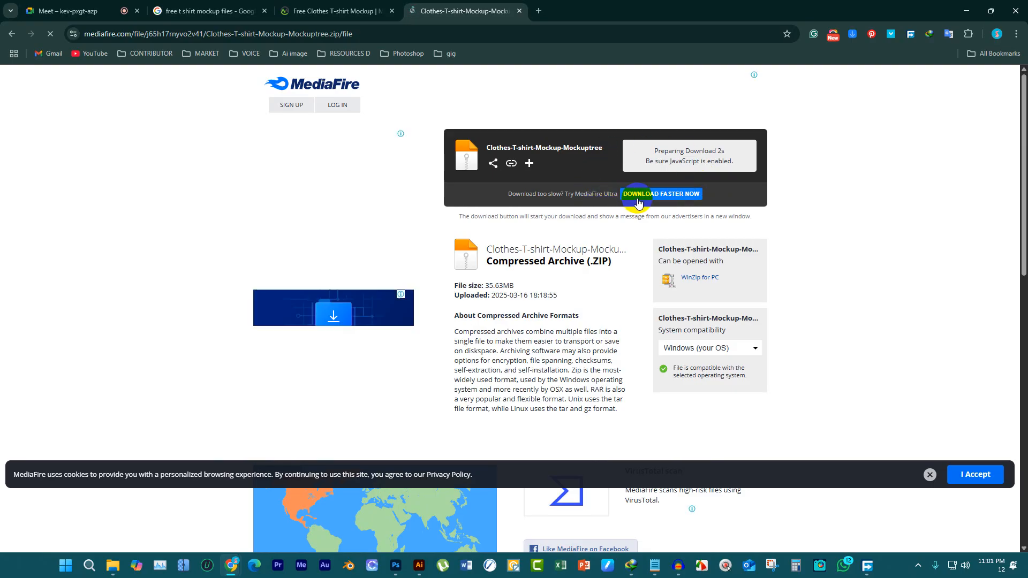
{"action": "left_click", "coordinate": [703, 157]}
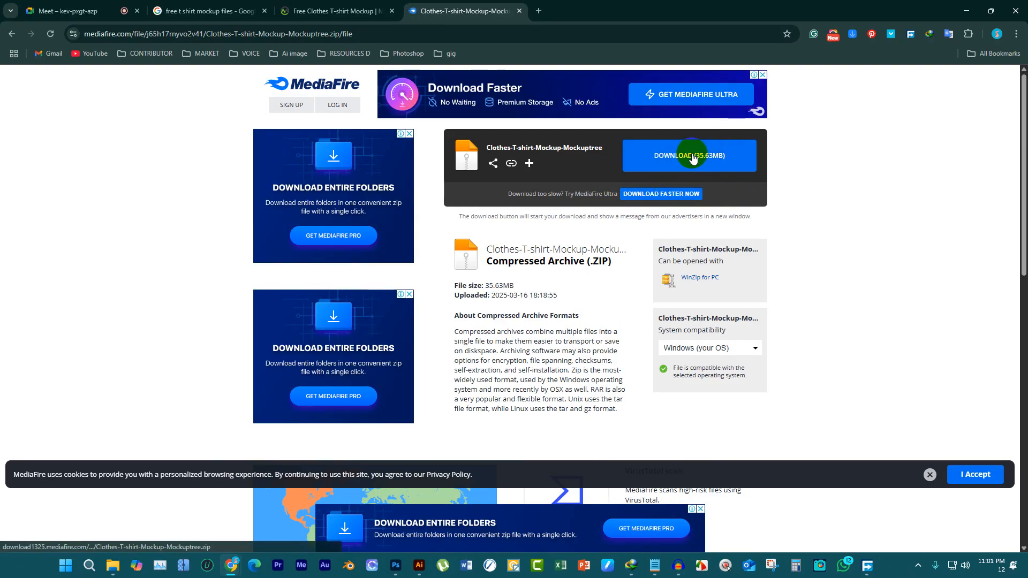
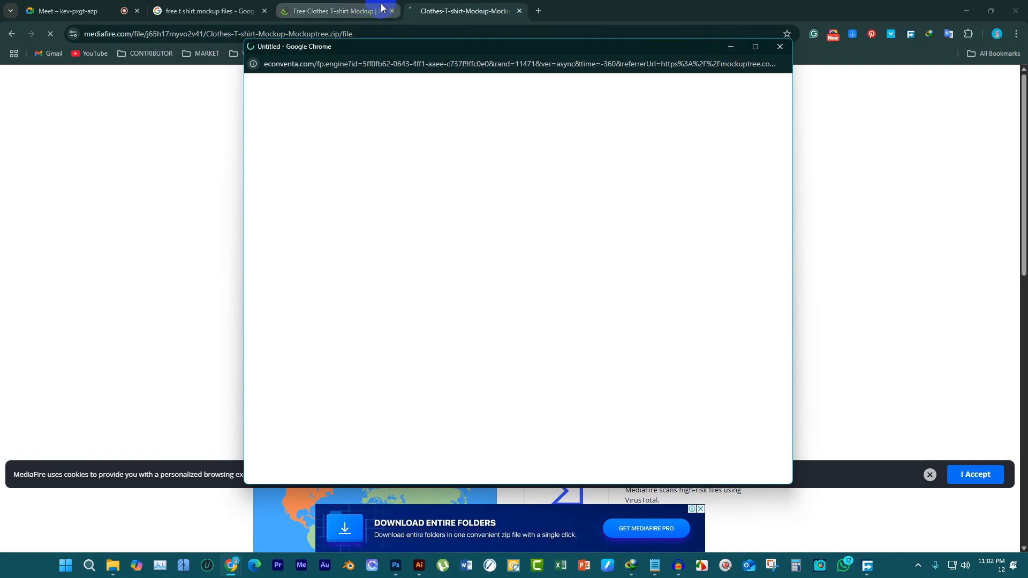
Dismiss the pop-up window and MediaFire Ultra checkout, accept the cookies, and return to the archive's download page
{"action": "left_click", "coordinate": [780, 46]}
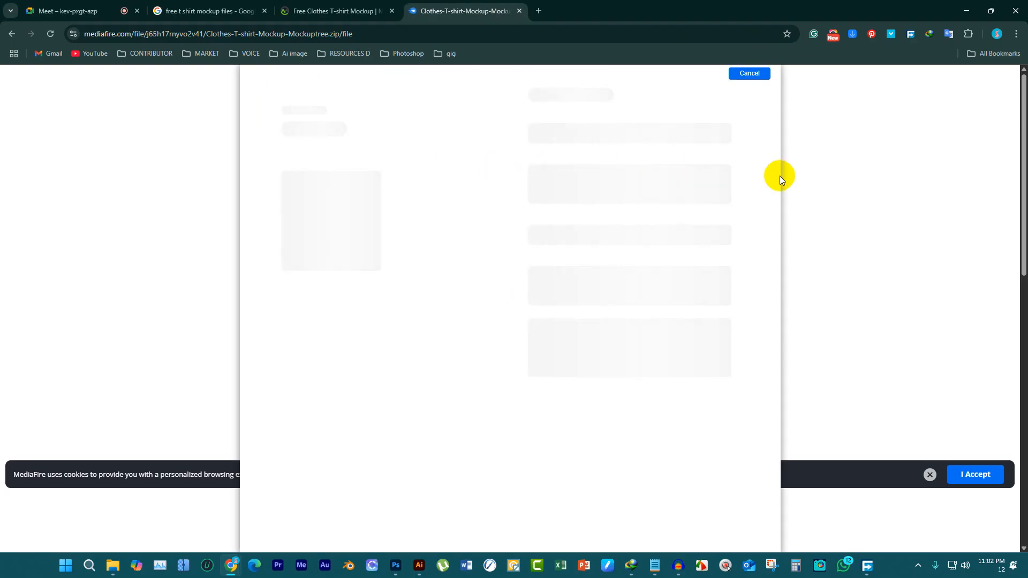
{"action": "left_click", "coordinate": [746, 78]}
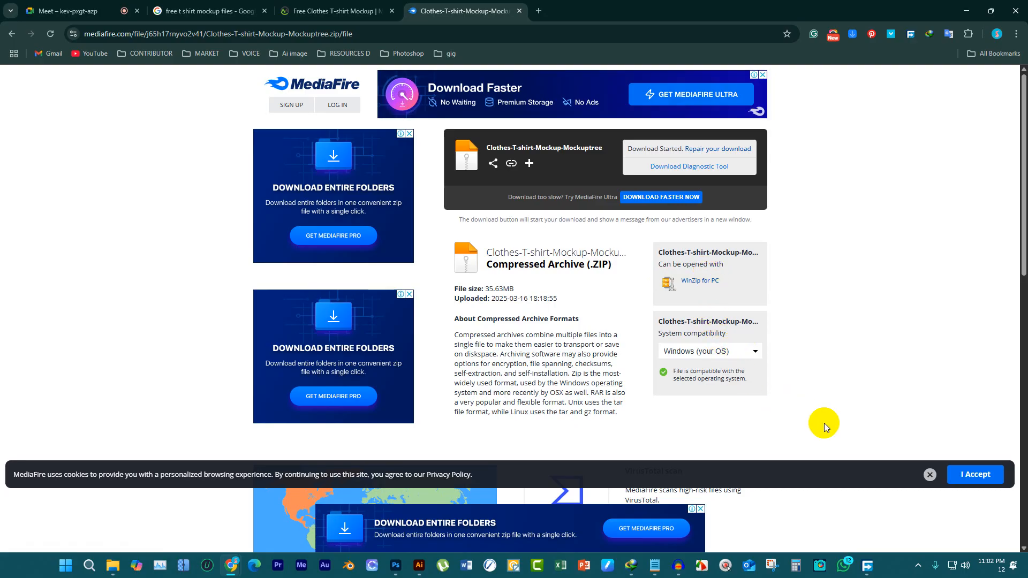
{"action": "left_click", "coordinate": [977, 476]}
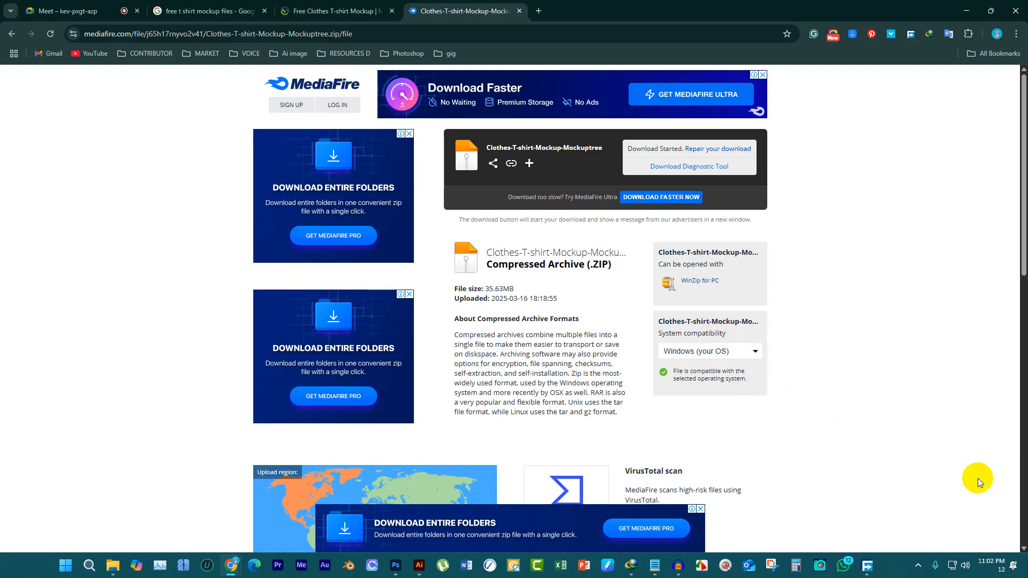
{"action": "left_click", "coordinate": [699, 510]}
{"action": "left_click", "coordinate": [482, 10]}
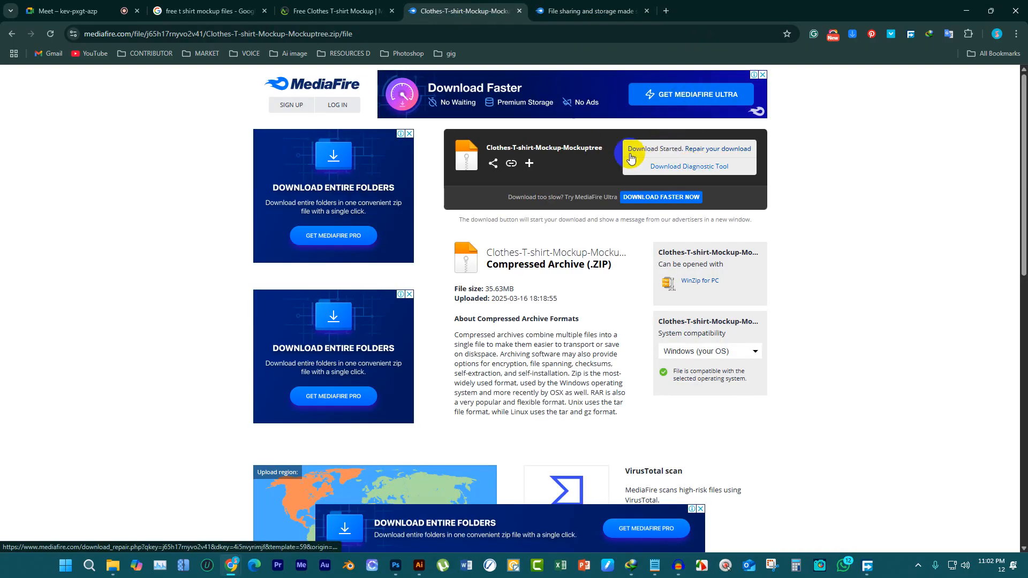
Repair and restart the MediaFire download of the Clothes-T-shirt-Mockup-Mockuptree archive, dismissing the download dialogs and the pop-up window
{"action": "left_click", "coordinate": [655, 155]}
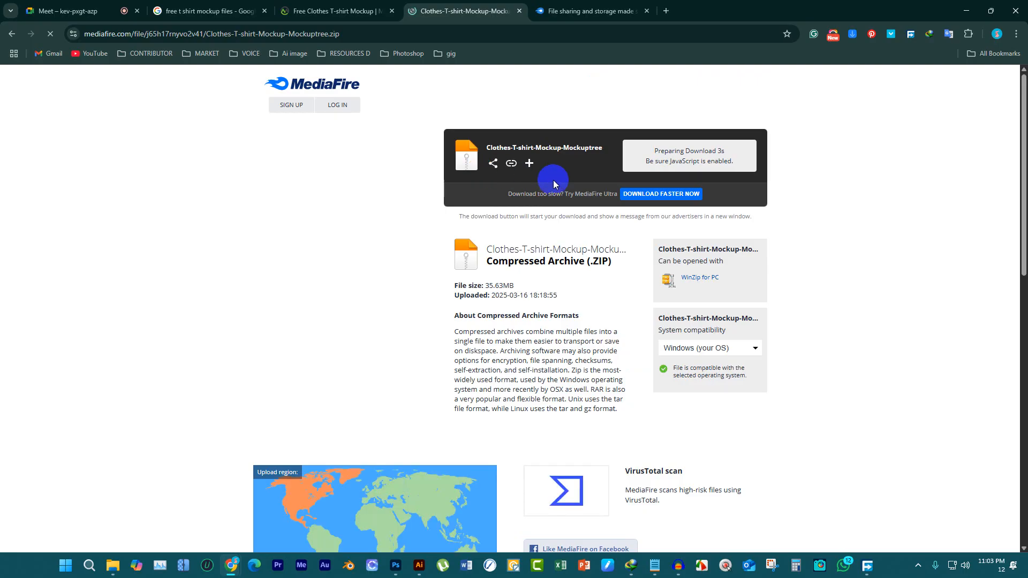
{"action": "left_click", "coordinate": [524, 335]}
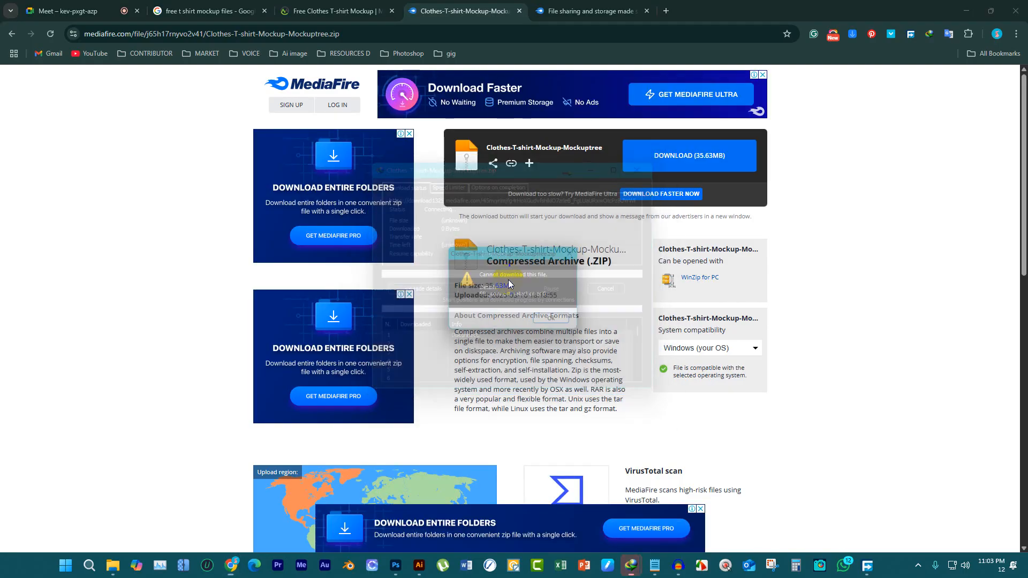
{"action": "left_click", "coordinate": [558, 322]}
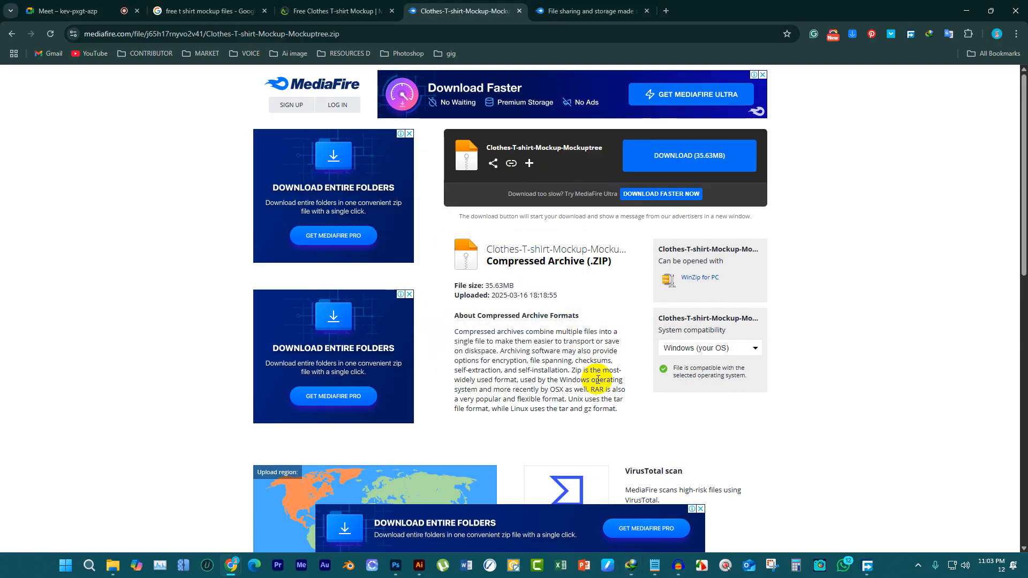
{"action": "left_click", "coordinate": [685, 166]}
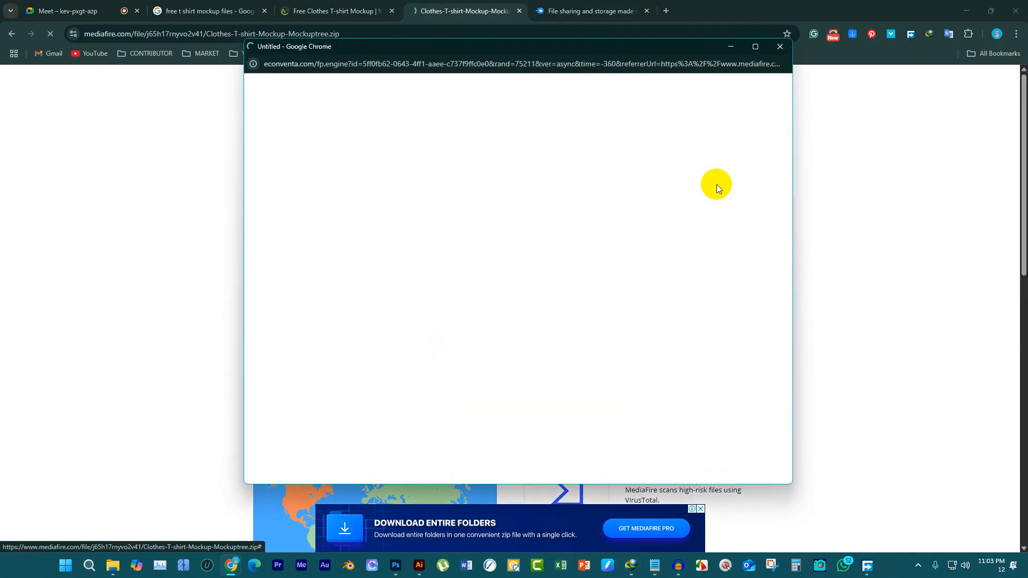
{"action": "left_click", "coordinate": [776, 48]}
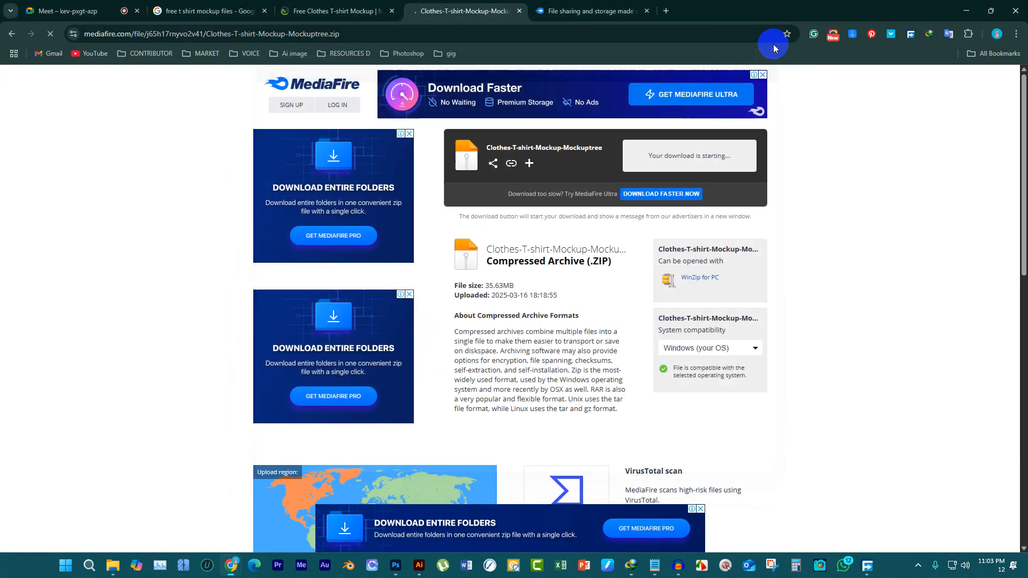
Close the MediaFire and Mockuptree tabs to return to the Google results for free t-shirt mockup files
{"action": "left_click", "coordinate": [519, 11]}
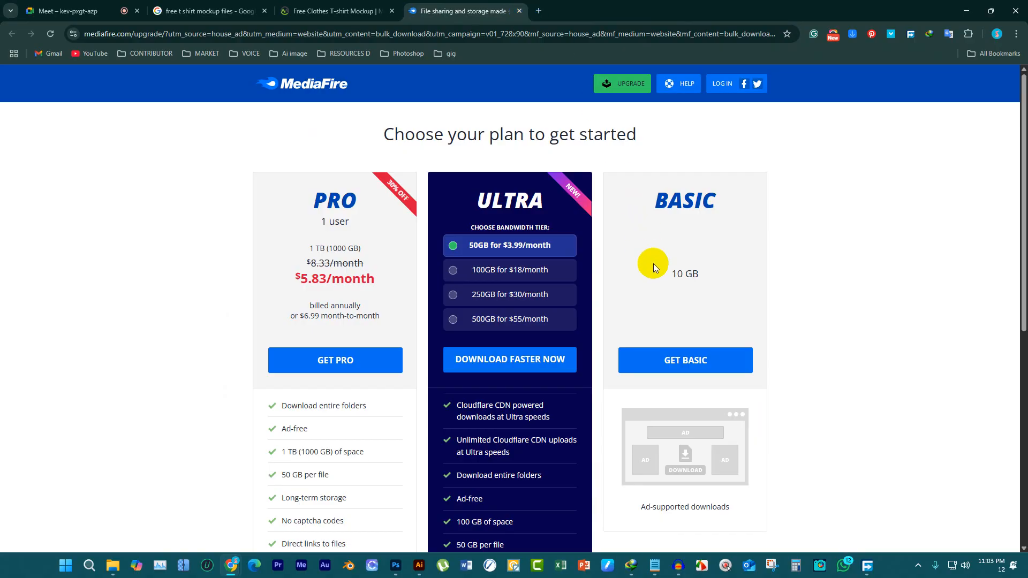
{"action": "left_click", "coordinate": [520, 11]}
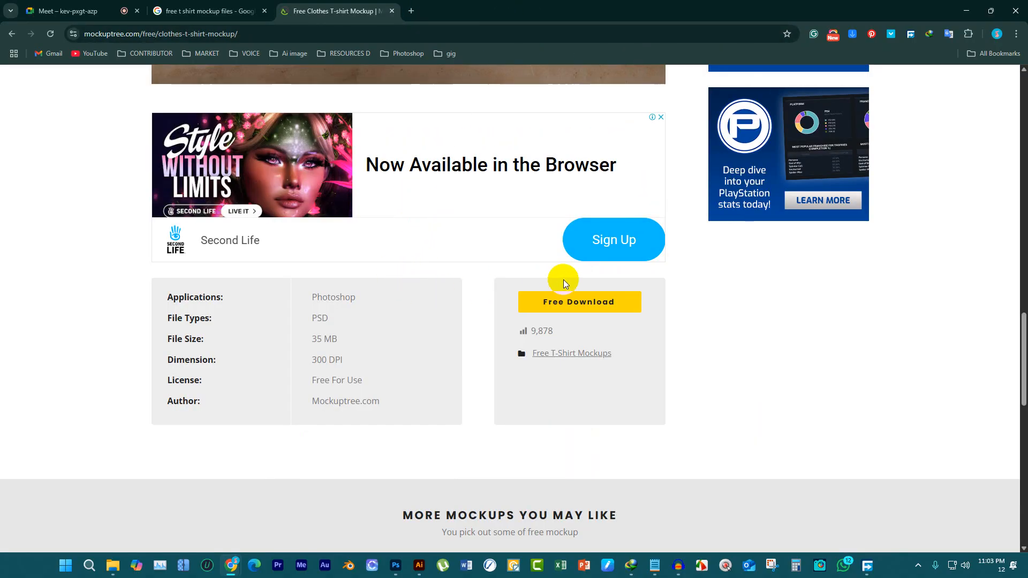
{"action": "left_click", "coordinate": [578, 302]}
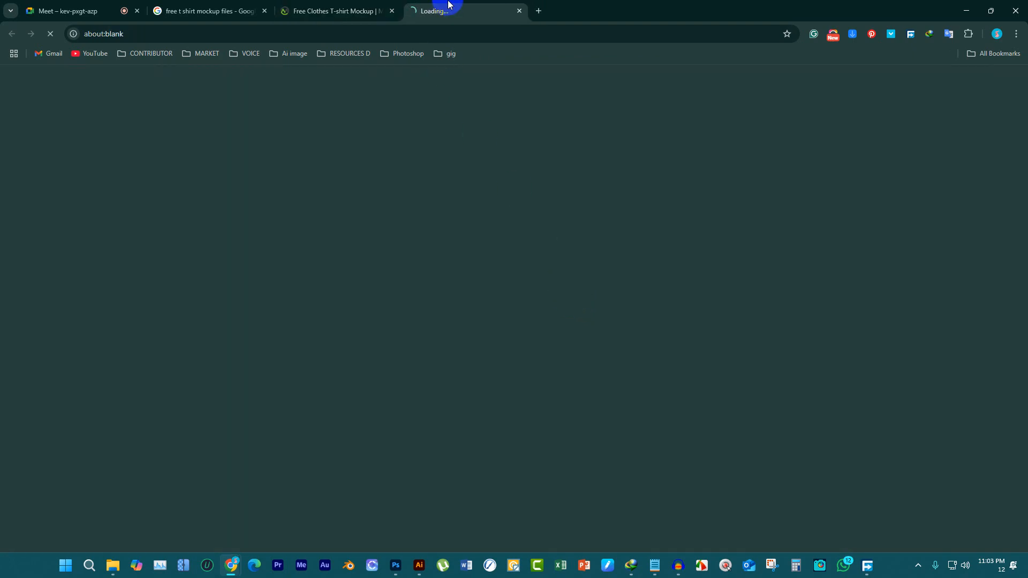
{"action": "left_click", "coordinate": [520, 11]}
{"action": "left_click", "coordinate": [391, 11]}
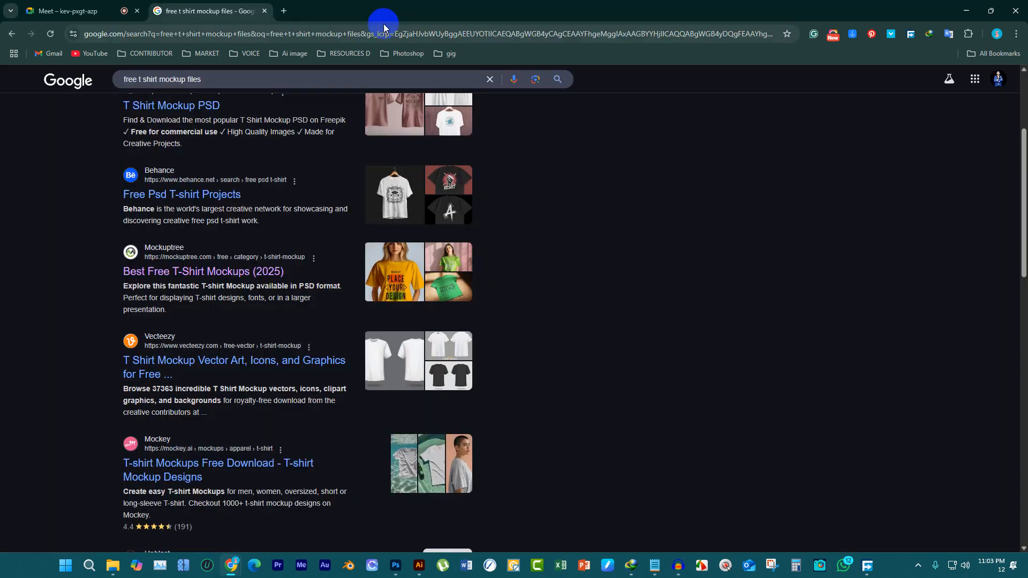
Try to open Mockey's "T-shirt Mockups Free Download" search result in a new tab, and close that tab
{"action": "scroll", "coordinate": [236, 357], "scroll_direction": "down", "scroll_amount": 3}
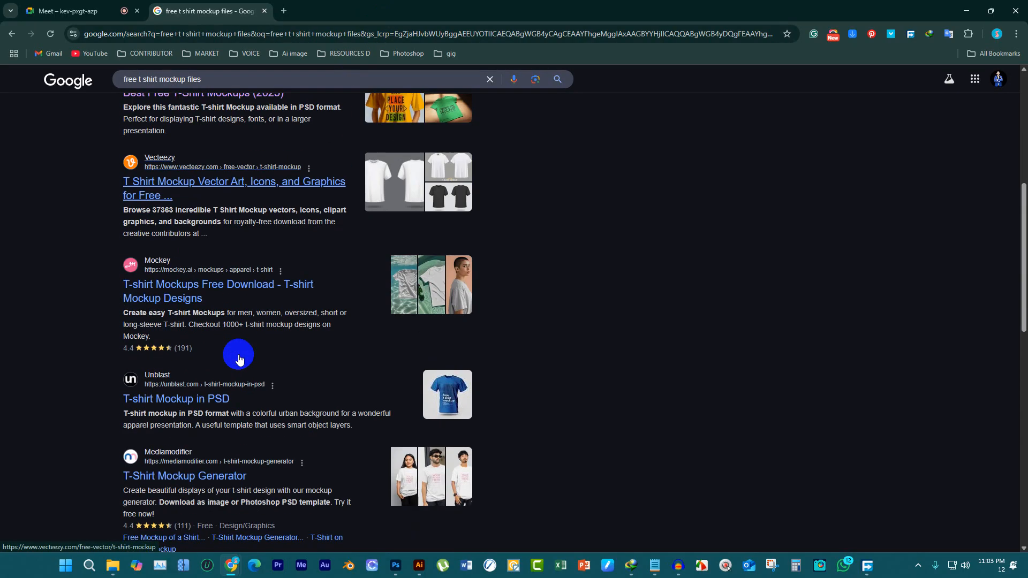
{"action": "left_click", "coordinate": [223, 298]}
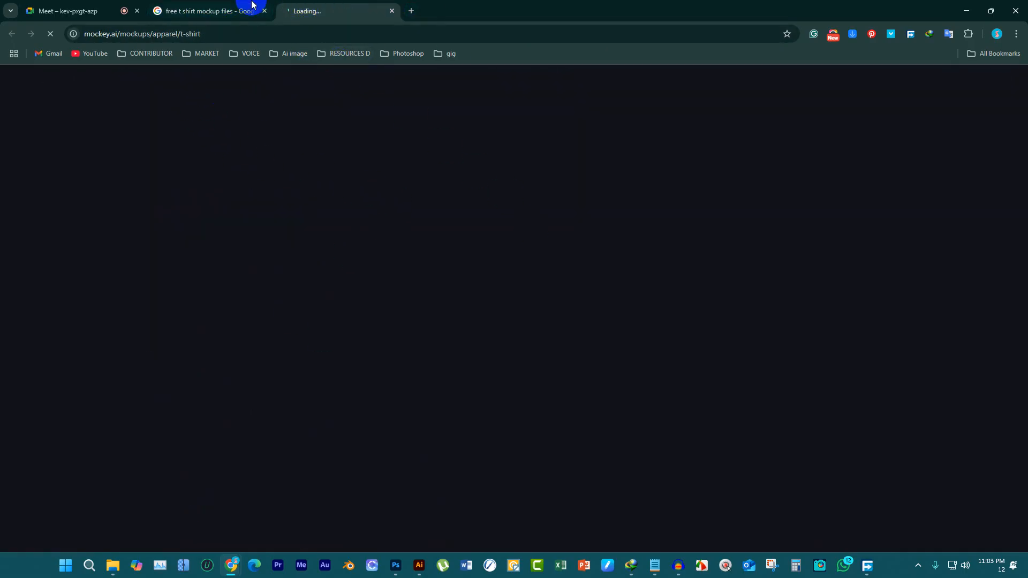
{"action": "left_click", "coordinate": [223, 9]}
{"action": "left_click", "coordinate": [326, 6]}
{"action": "left_click", "coordinate": [229, 9]}
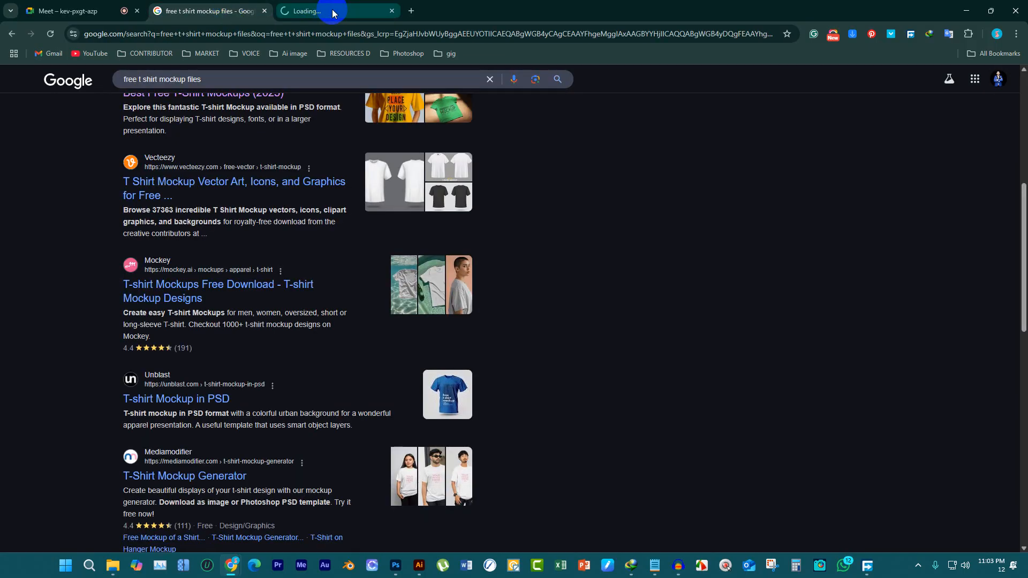
{"action": "left_click", "coordinate": [331, 8]}
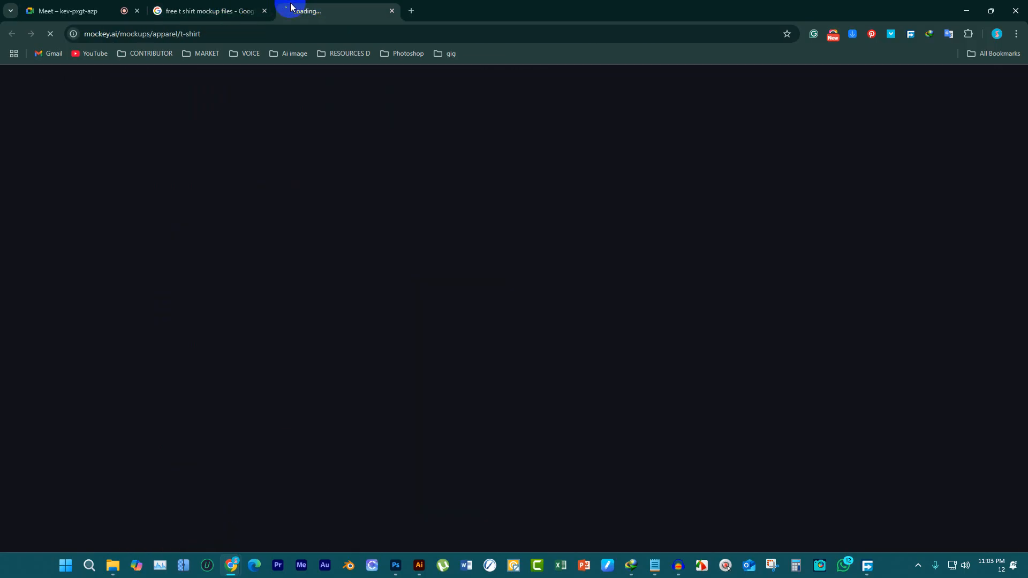
{"action": "left_click", "coordinate": [230, 6]}
{"action": "left_click", "coordinate": [321, 7]}
{"action": "left_click", "coordinate": [246, 4]}
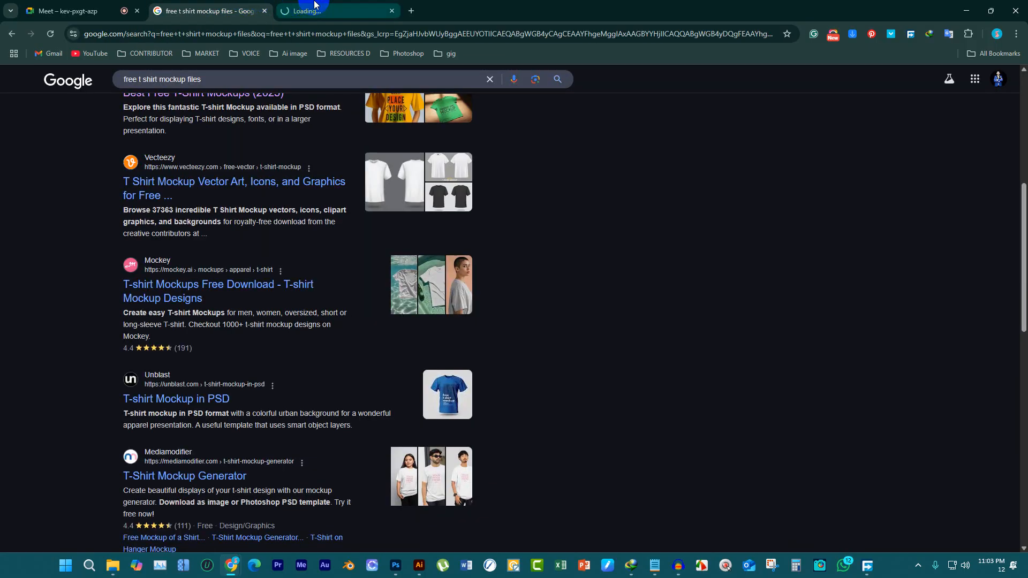
{"action": "left_click", "coordinate": [329, 8]}
{"action": "left_click", "coordinate": [259, 9]}
{"action": "left_click", "coordinate": [309, 6]}
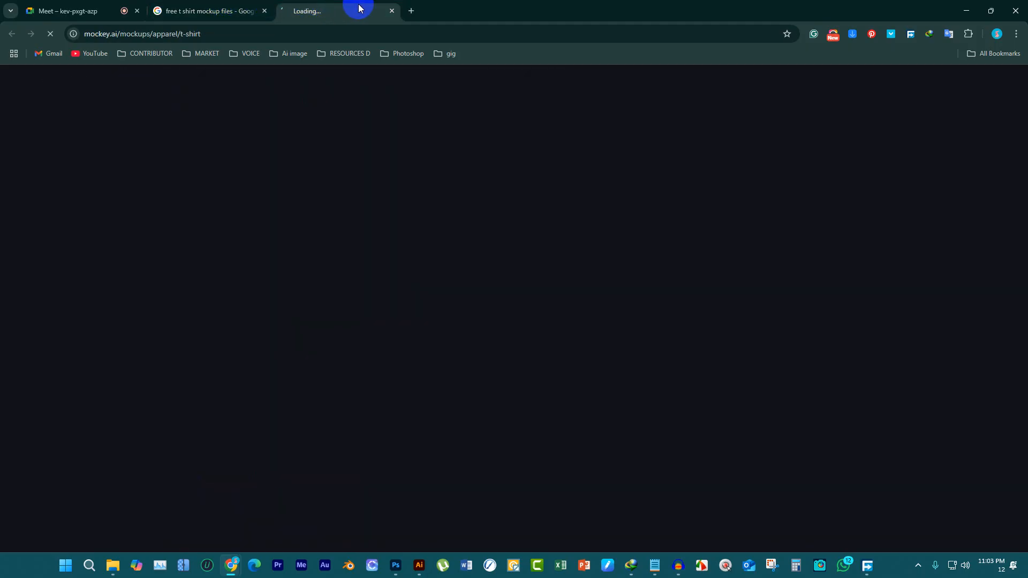
{"action": "left_click", "coordinate": [392, 11]}
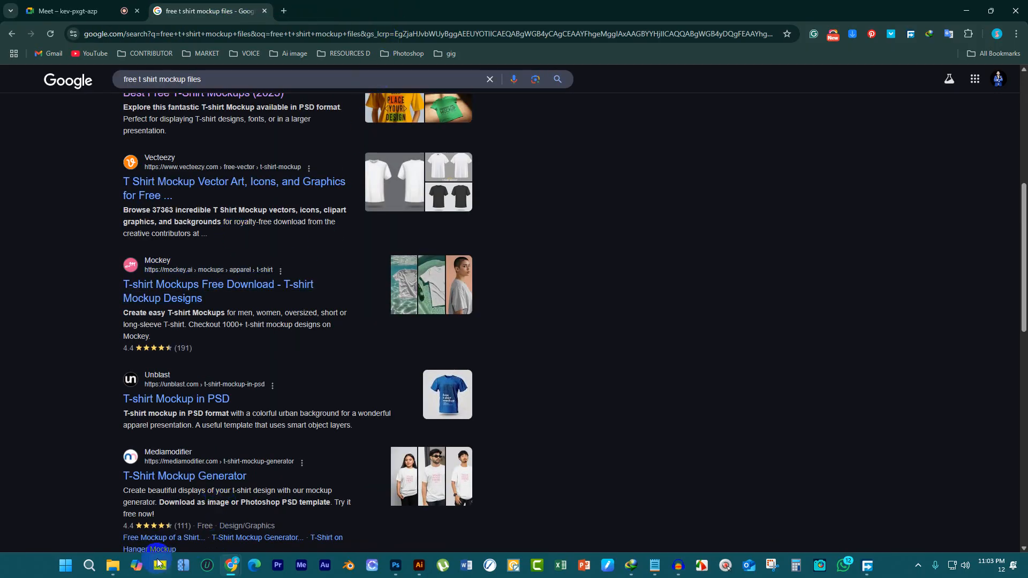
Switch to File Explorer and open the "T shirt mocukp" folder inside WITH IT on New Volume (E:)
{"action": "left_click", "coordinate": [112, 566]}
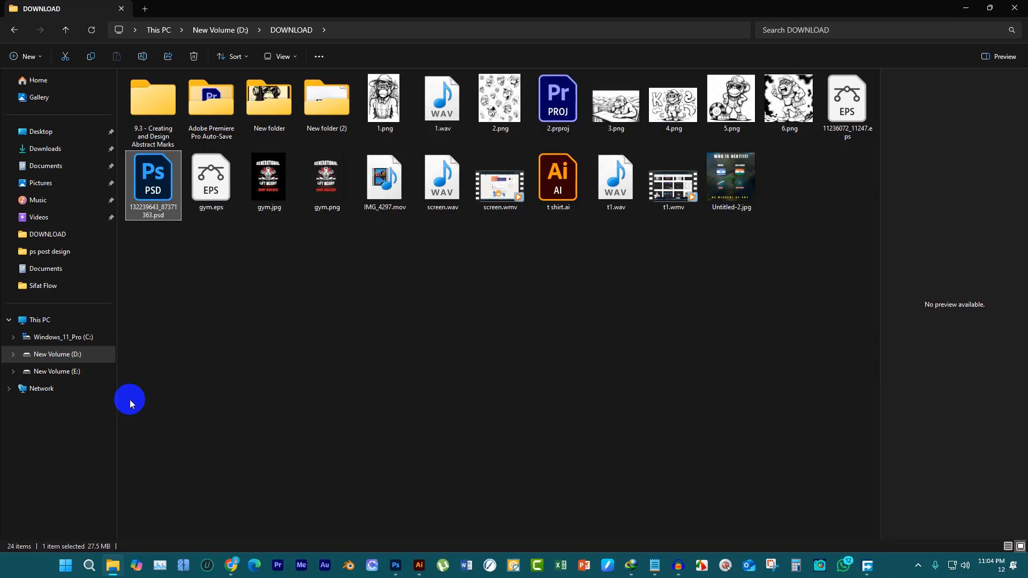
{"action": "left_click", "coordinate": [75, 371]}
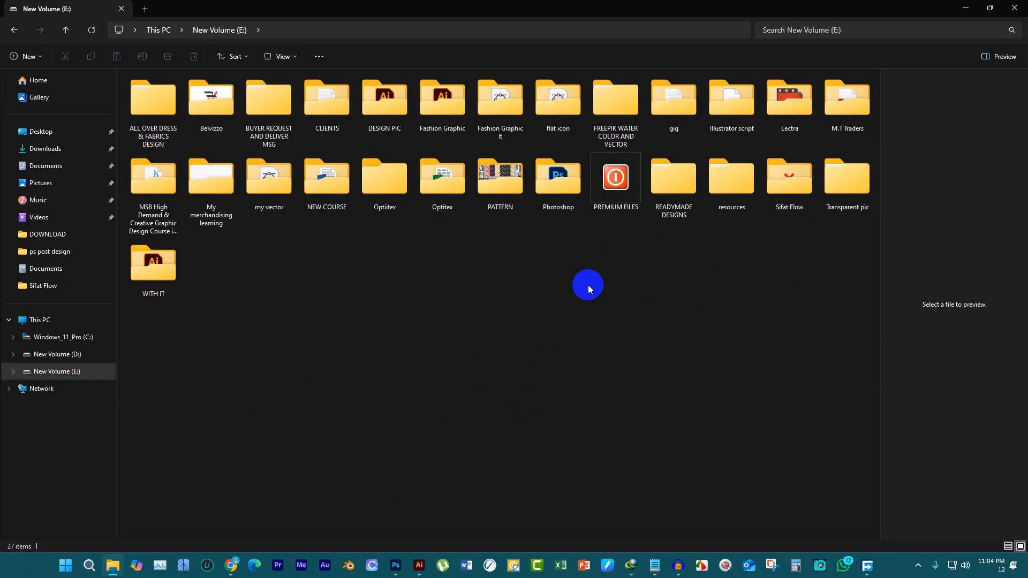
{"action": "double_click", "coordinate": [155, 268]}
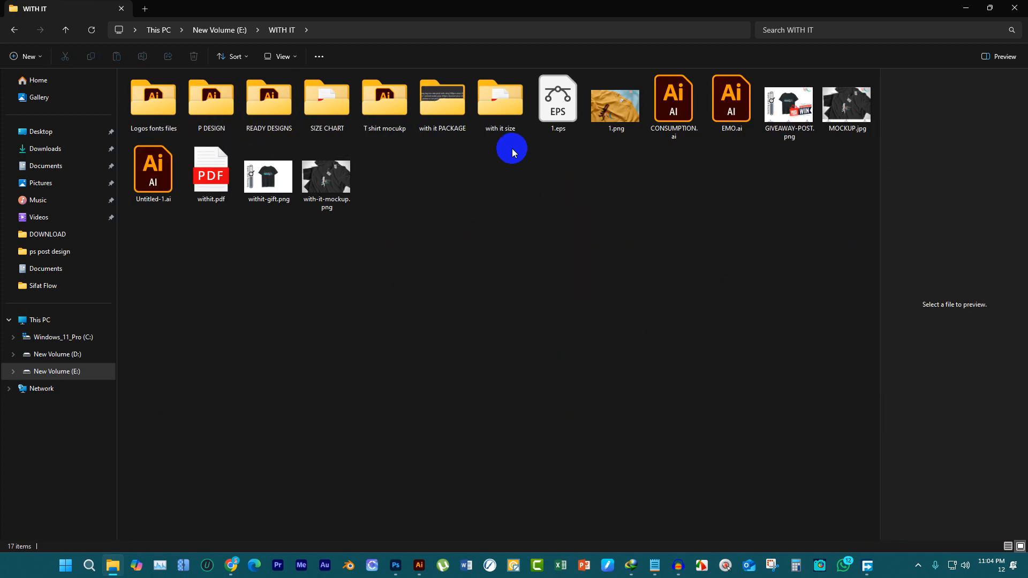
{"action": "double_click", "coordinate": [385, 99]}
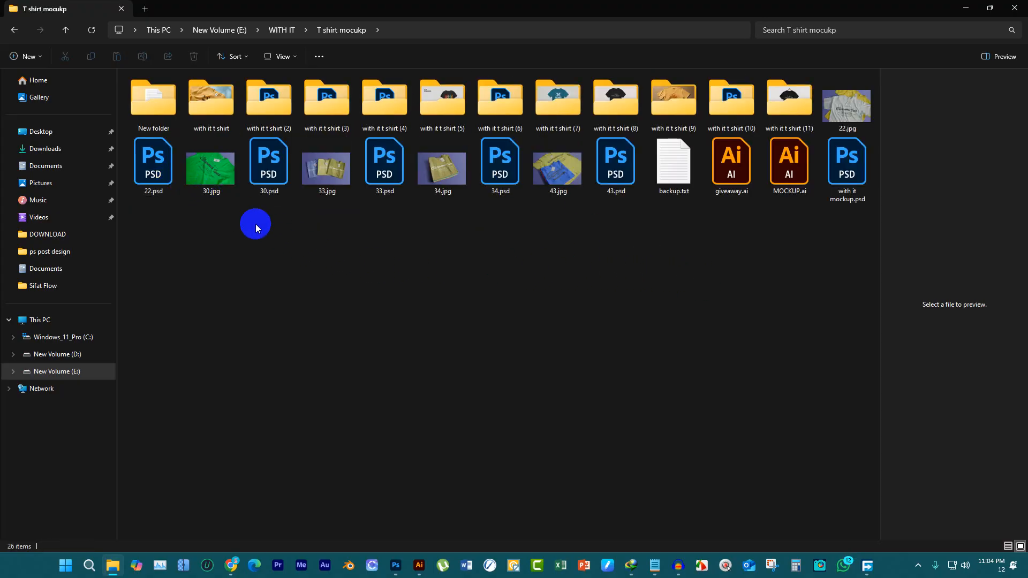
{"action": "left_click_drag", "start_coordinate": [224, 218], "coordinate": [1027, 482]}
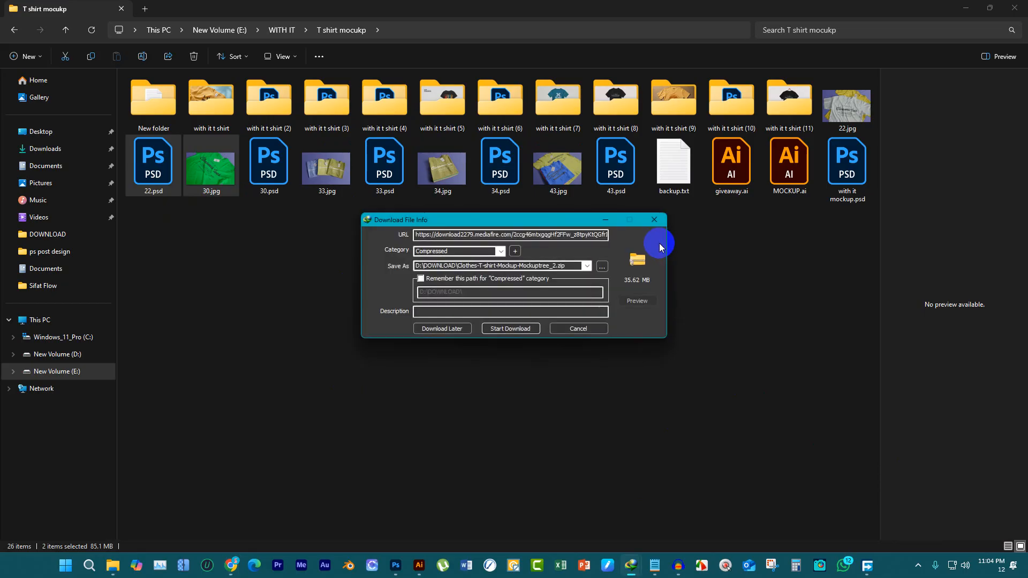
Start downloading Clothes-T-shirt-Mockup-Mockuptree_2.zip to D:\DOWNLOAD and clear its progress window from view
{"action": "left_click", "coordinate": [524, 332]}
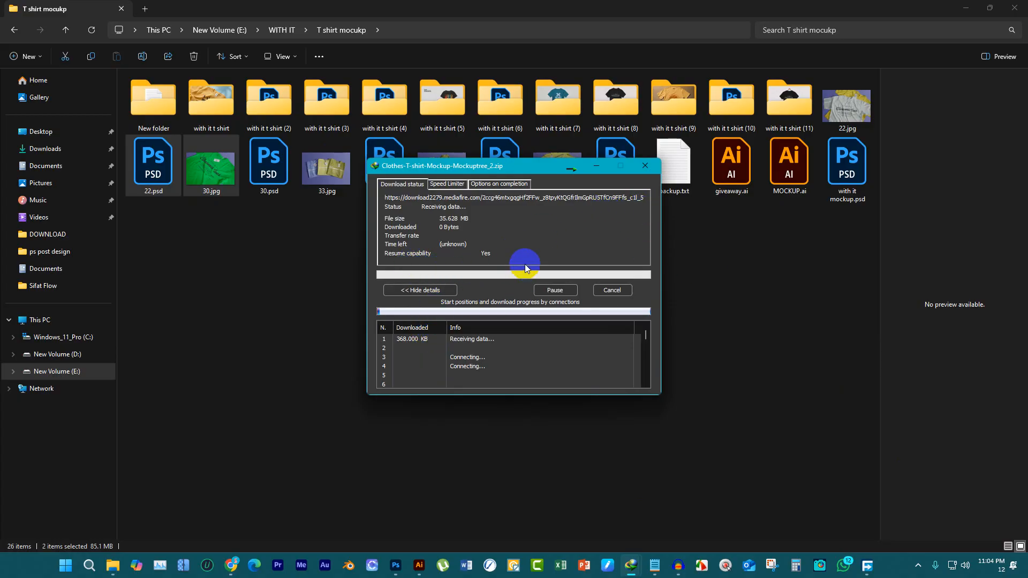
{"action": "left_click", "coordinate": [597, 167]}
{"action": "left_click", "coordinate": [691, 257]}
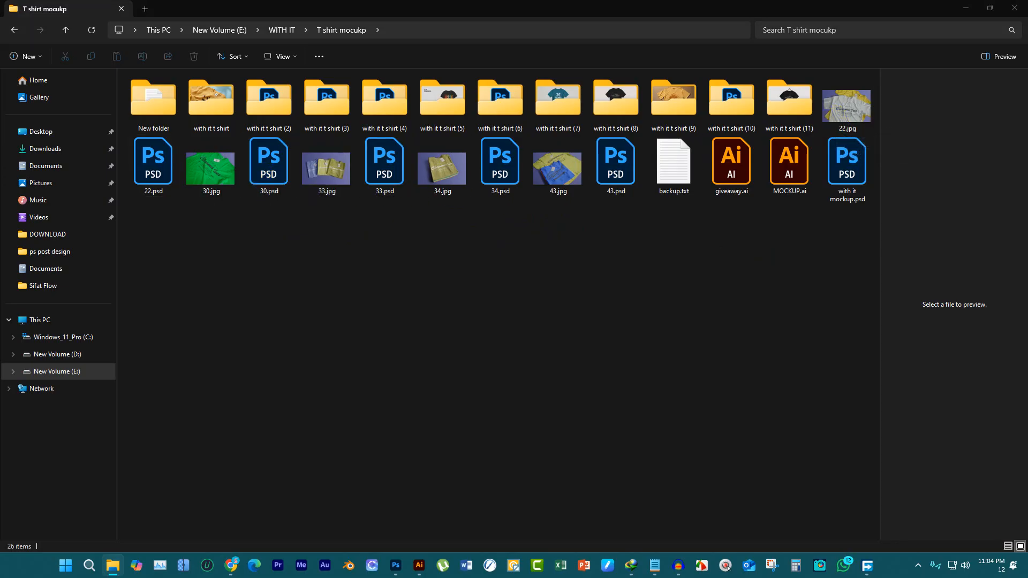
Open the 30.psd t-shirt mockup from the "T shirt mocukp" folder in Photoshop
{"action": "key", "text": "alt+Tab"}
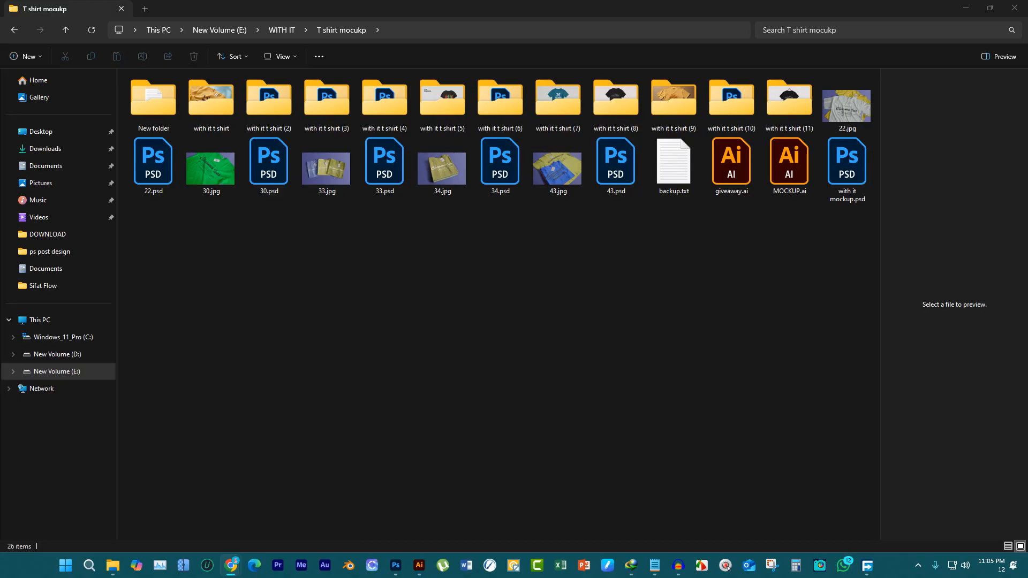
{"action": "left_click", "coordinate": [734, 299]}
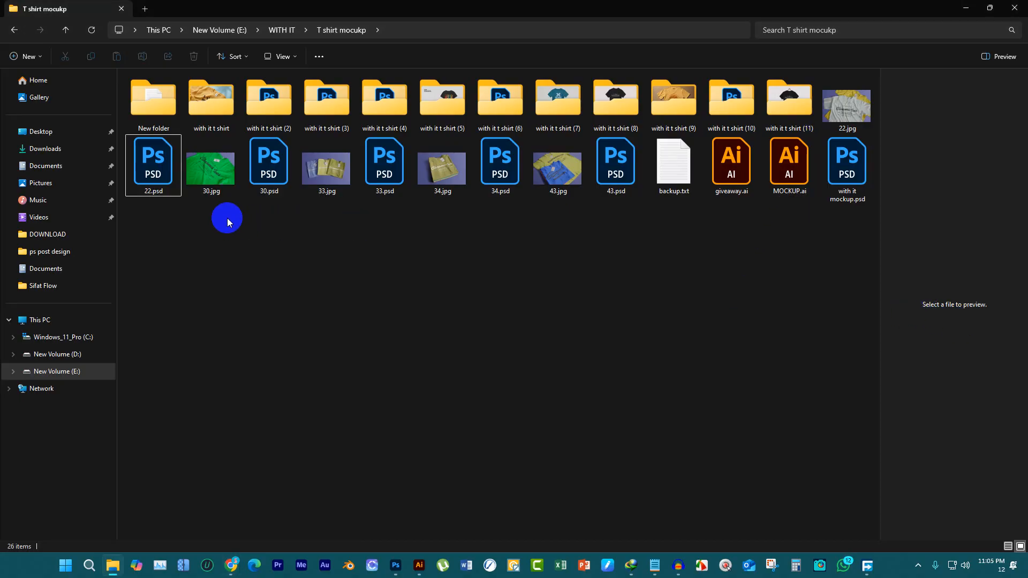
{"action": "left_click_drag", "start_coordinate": [267, 167], "coordinate": [1027, 289]}
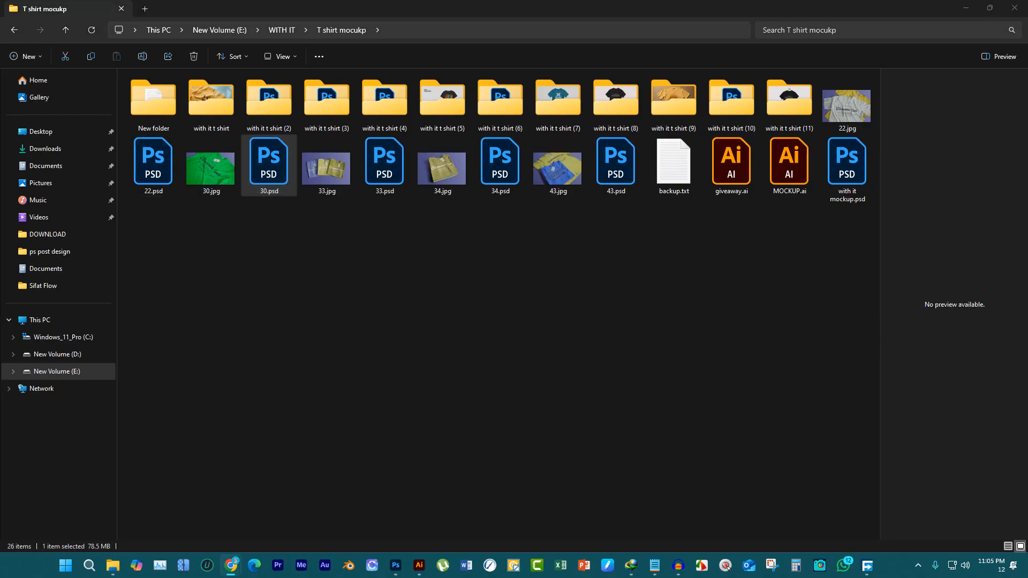
{"action": "left_click", "coordinate": [557, 391]}
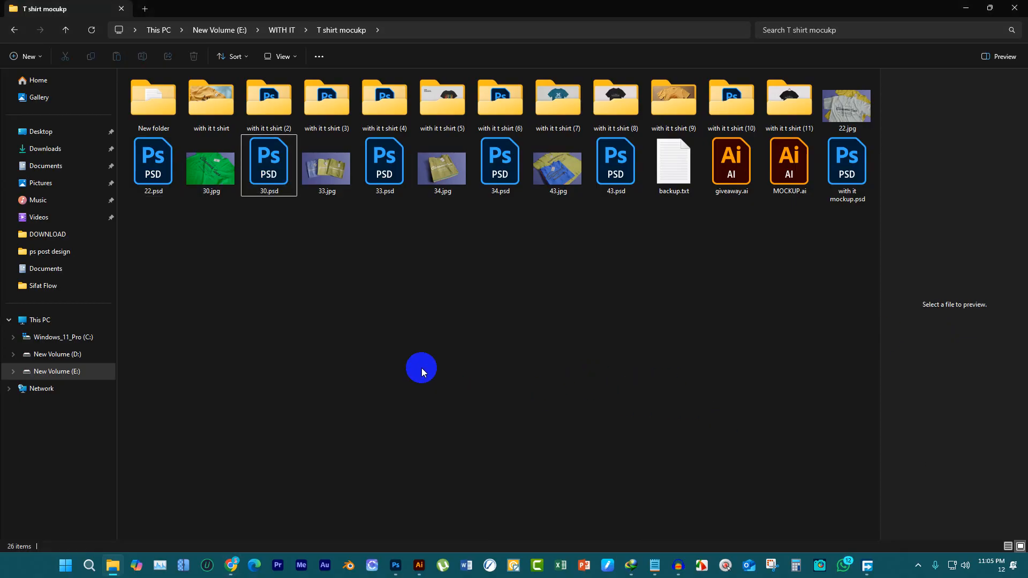
{"action": "left_click", "coordinate": [259, 177]}
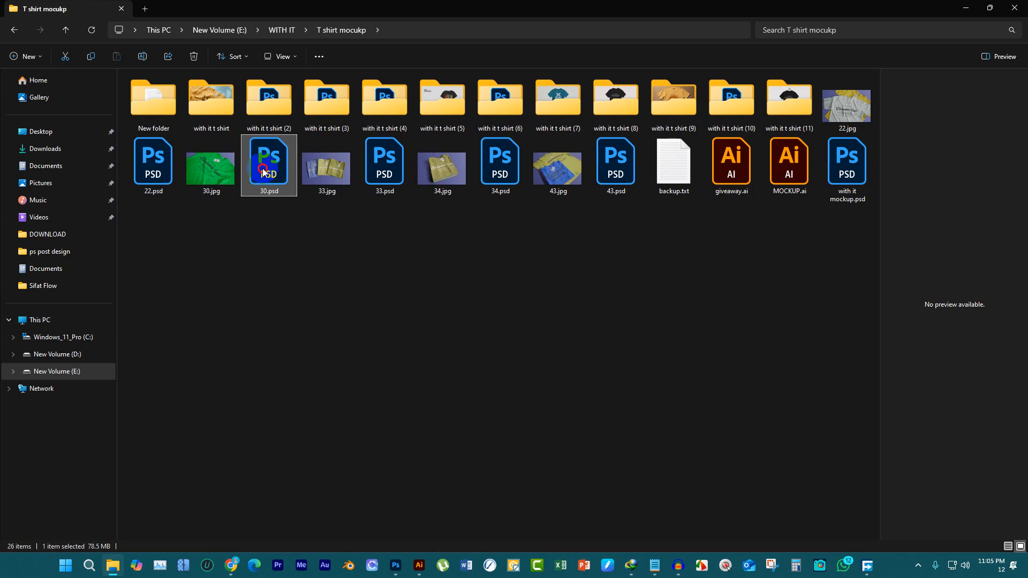
{"action": "double_click", "coordinate": [259, 170]}
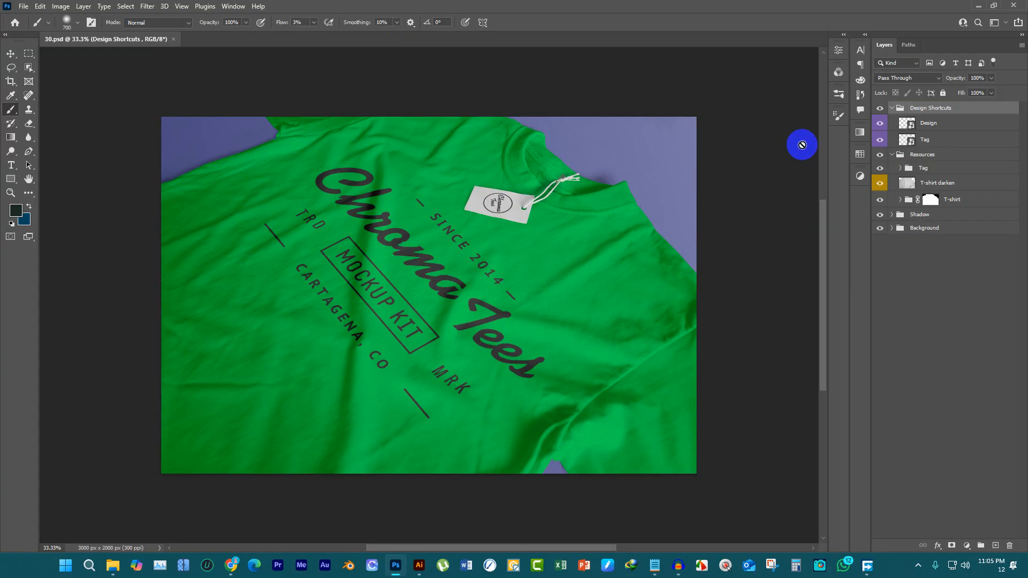
Hide the Design Shortcuts group and show it again to check its effect on the mockup
{"action": "left_click", "coordinate": [878, 109]}
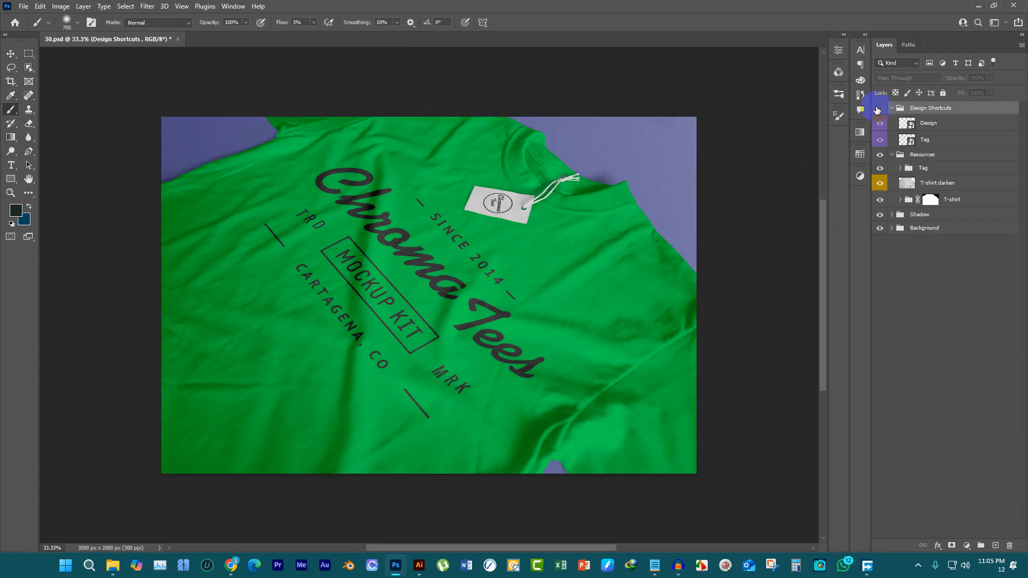
{"action": "left_click", "coordinate": [879, 109]}
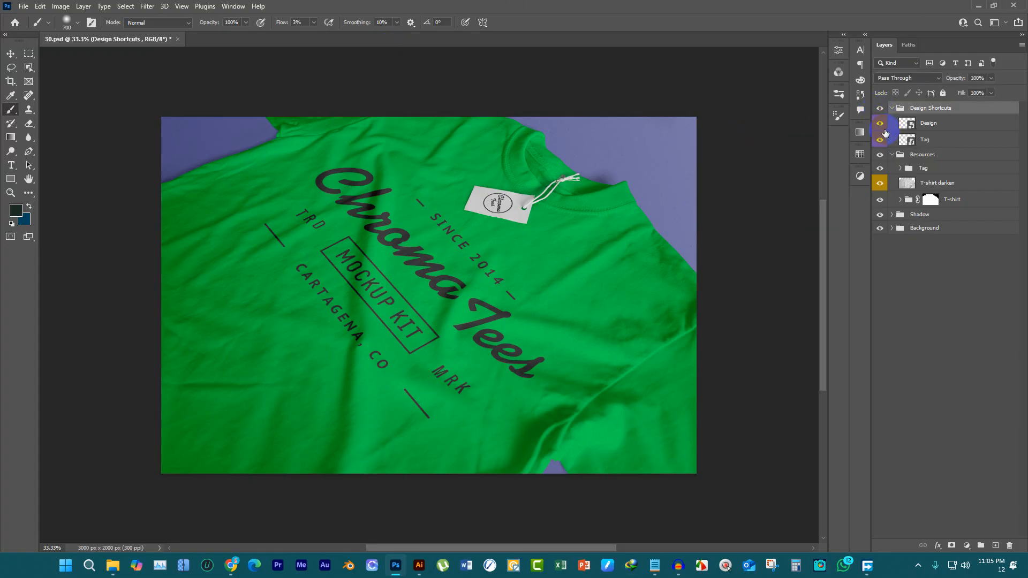
Toggle the visibility of the Design, Tag and T-shirt layers to check what each one controls in the mockup
{"action": "left_click", "coordinate": [881, 127]}
{"action": "left_click", "coordinate": [881, 140]}
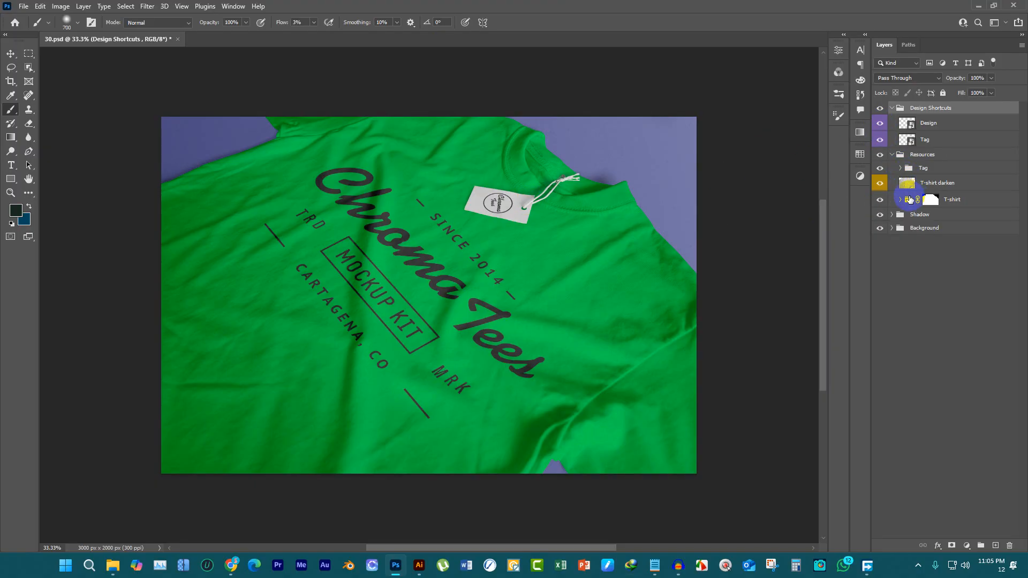
{"action": "left_click", "coordinate": [881, 199]}
{"action": "left_click", "coordinate": [882, 200]}
{"action": "left_click", "coordinate": [882, 199]}
{"action": "left_click", "coordinate": [882, 199]}
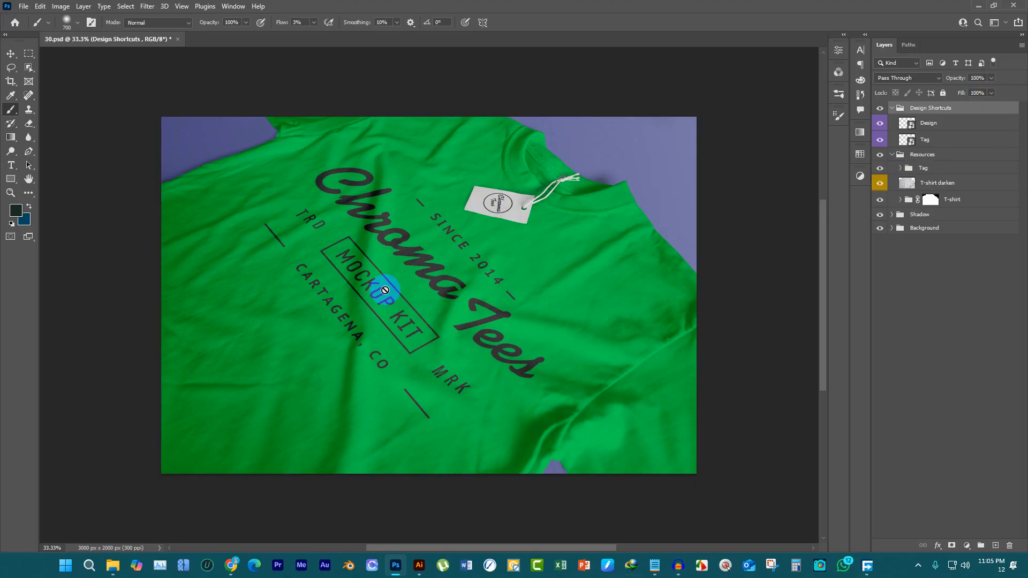
Hide the Tag group inside Resources to remove the hang tag from the shirt
{"action": "left_click", "coordinate": [880, 169]}
{"action": "left_click", "coordinate": [880, 169]}
{"action": "left_click", "coordinate": [880, 169]}
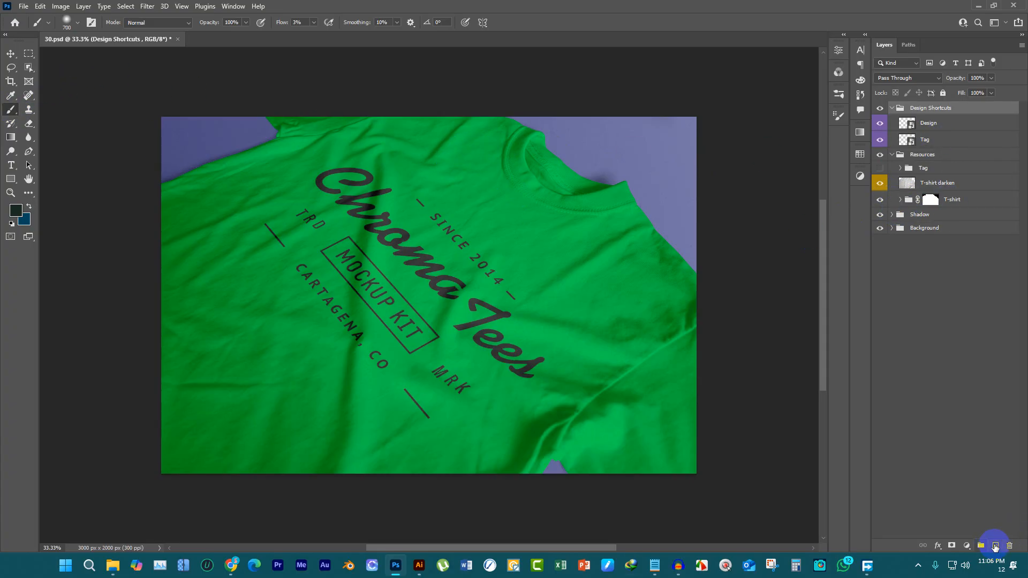
Add a new layer in Design Shortcuts, try a 200 px Hard Round brush stroke across the shirt, and undo it
{"action": "left_click", "coordinate": [995, 546]}
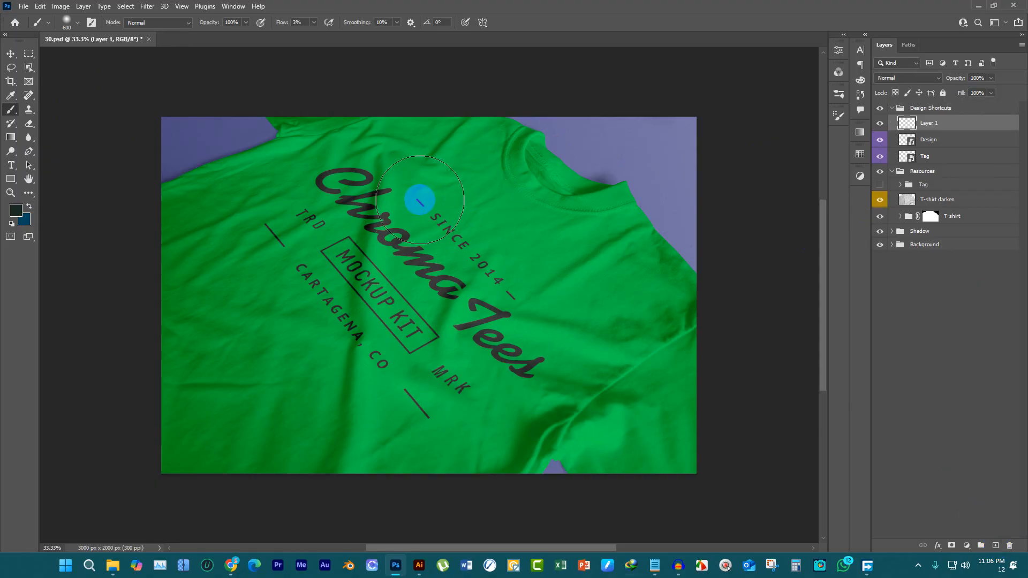
{"action": "key", "text": "bracketleft"}
{"action": "key", "text": "bracketleft"}
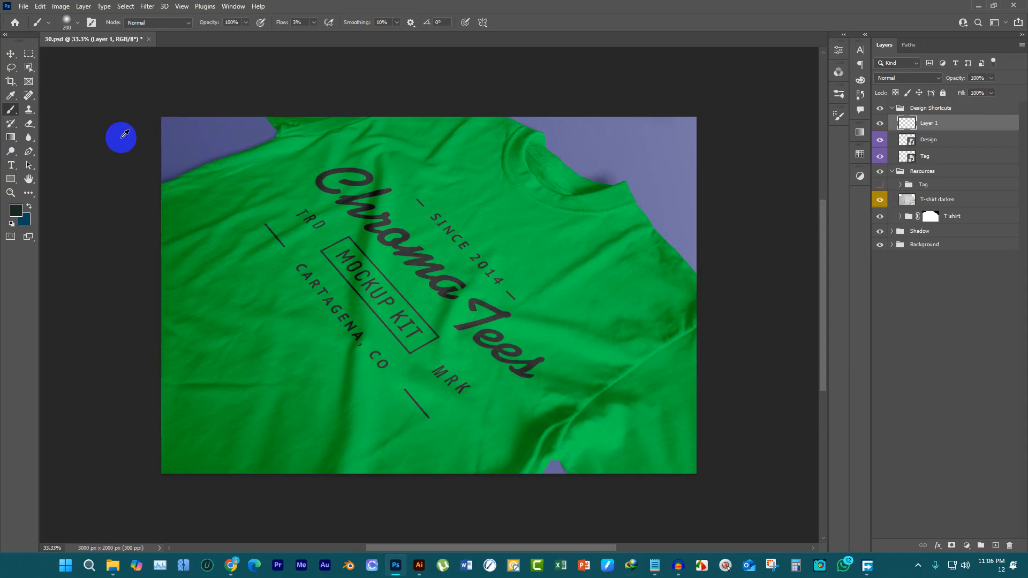
{"action": "right_click", "coordinate": [188, 141]}
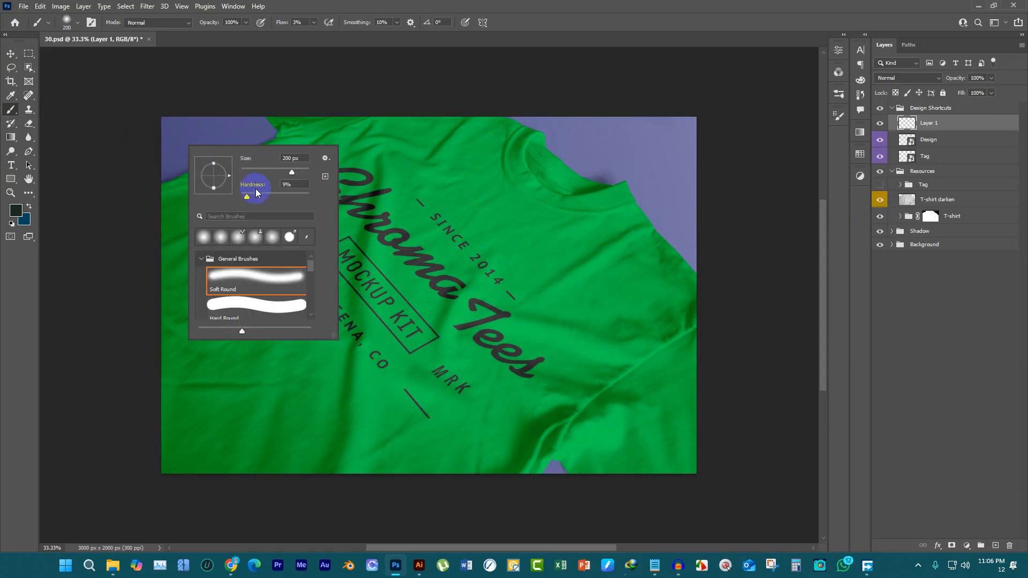
{"action": "left_click", "coordinate": [257, 299]}
{"action": "left_click_drag", "start_coordinate": [420, 143], "coordinate": [369, 259]}
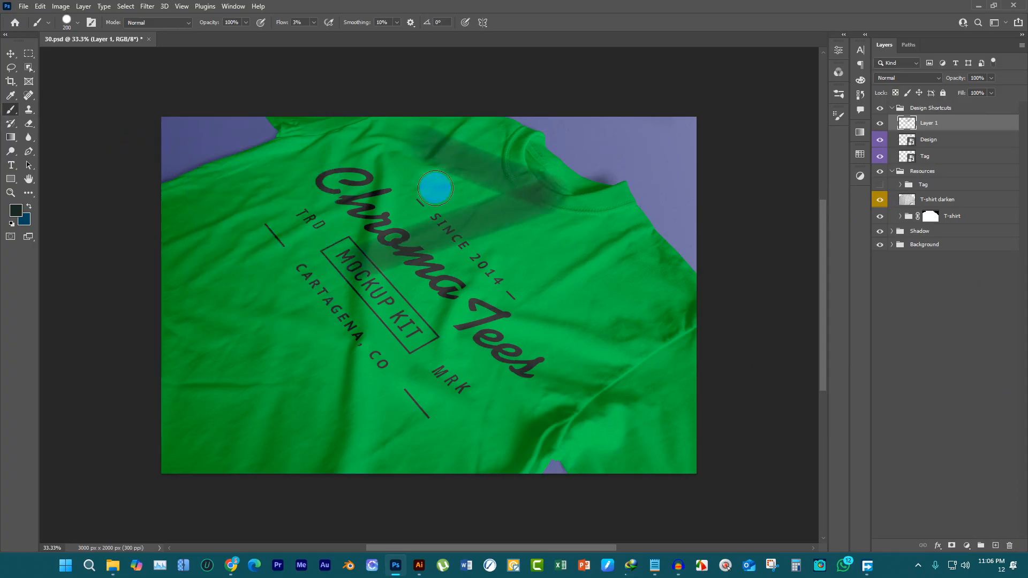
{"action": "key", "text": "ctrl+z"}
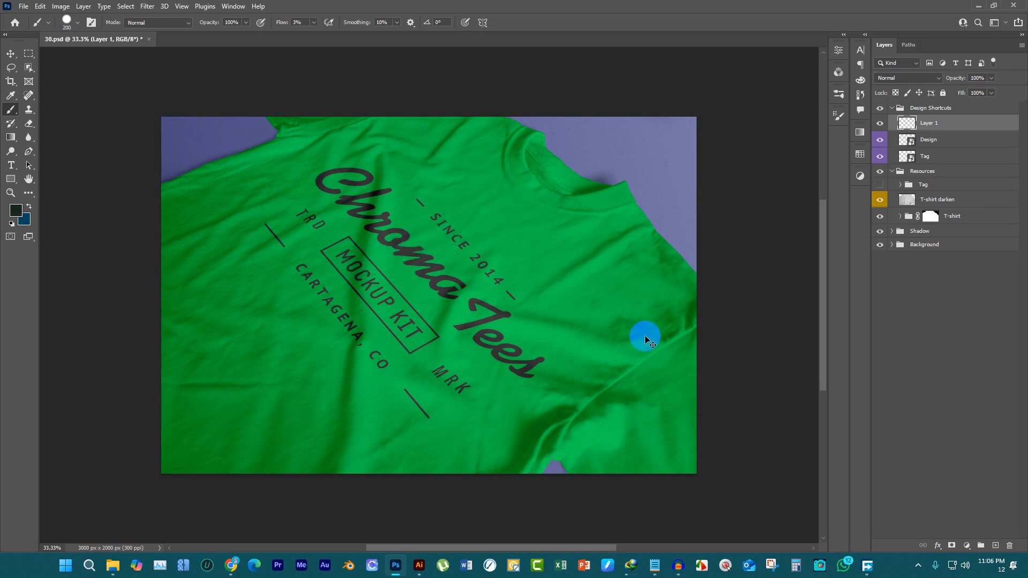
Set the T-shirt color fill layer in the T-shirt group to #2c322a and copy that hex code
{"action": "left_click", "coordinate": [901, 217]}
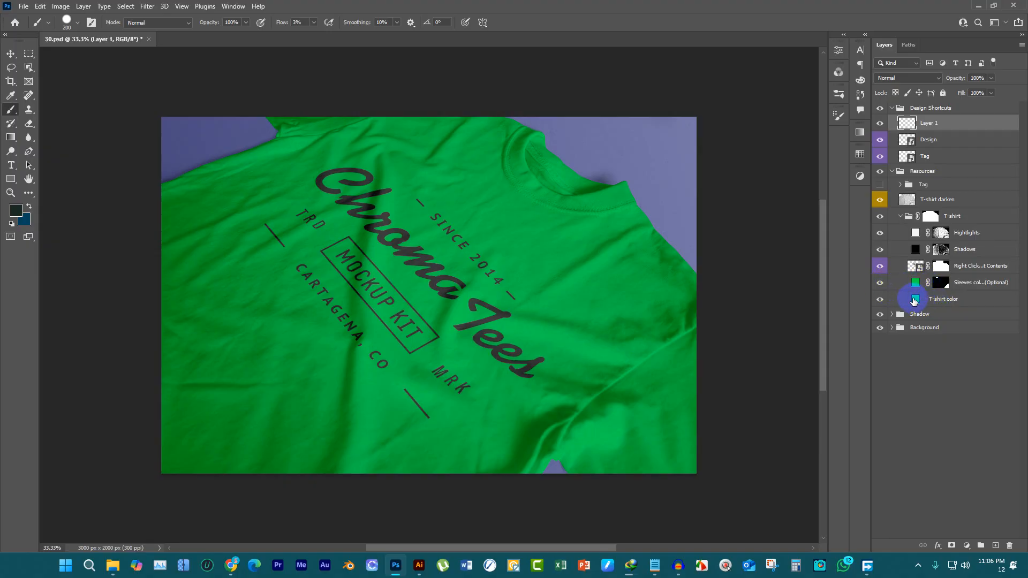
{"action": "left_click", "coordinate": [879, 299]}
{"action": "left_click", "coordinate": [880, 299]}
{"action": "left_click", "coordinate": [916, 299]}
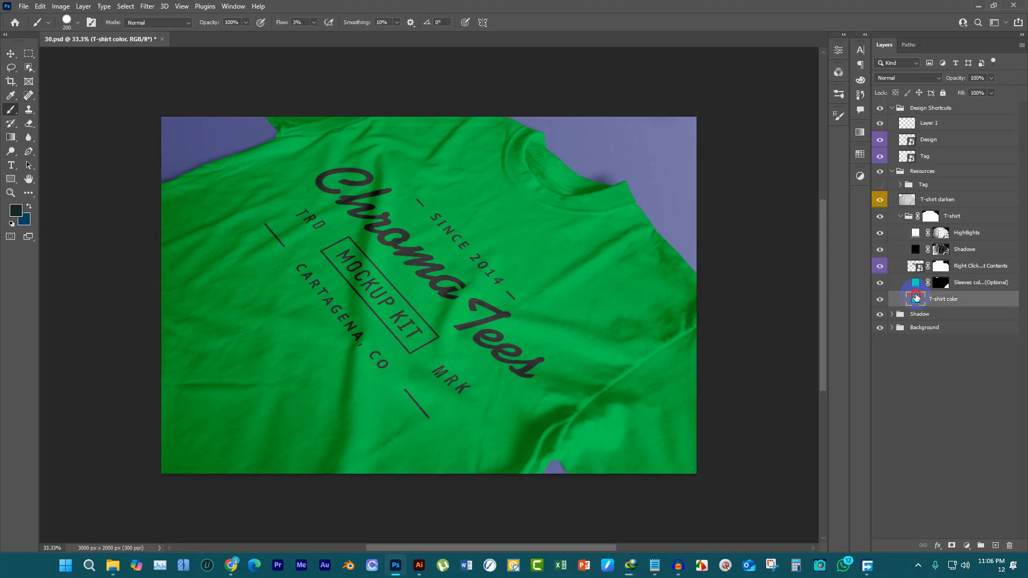
{"action": "double_click", "coordinate": [916, 299]}
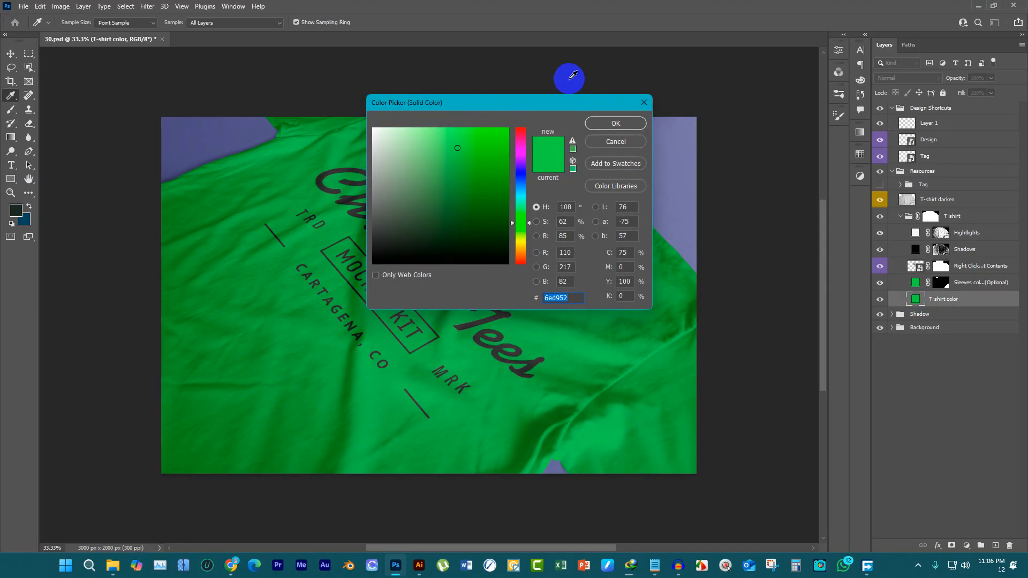
{"action": "left_click_drag", "start_coordinate": [551, 102], "coordinate": [722, 90]}
{"action": "mouse_move", "coordinate": [654, 123]}
{"action": "left_mouse_down"}
{"action": "mouse_move", "coordinate": [634, 257]}
{"action": "mouse_move", "coordinate": [620, 231]}
{"action": "mouse_move", "coordinate": [577, 228]}
{"action": "left_mouse_up"}
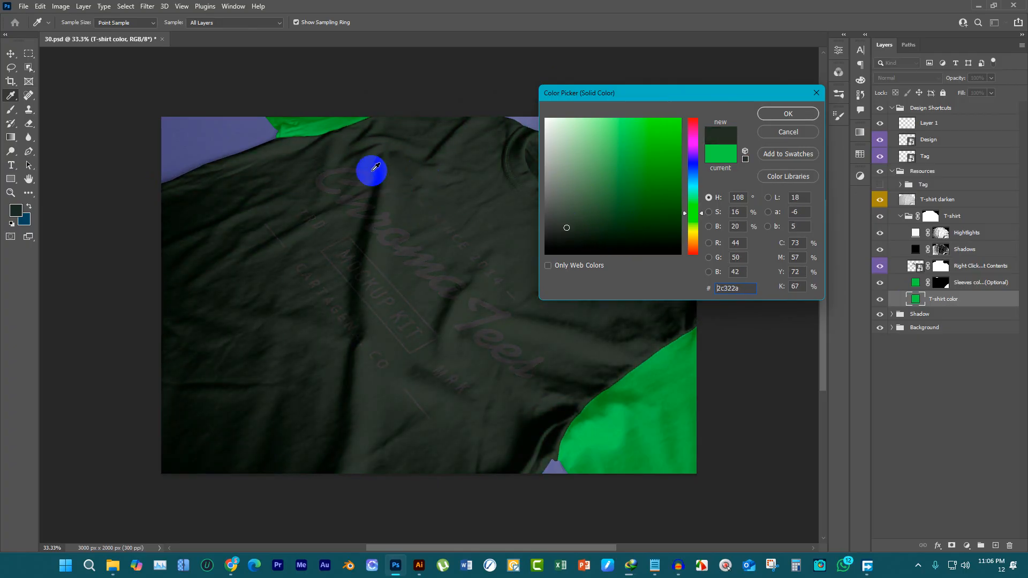
{"action": "left_click", "coordinate": [742, 289]}
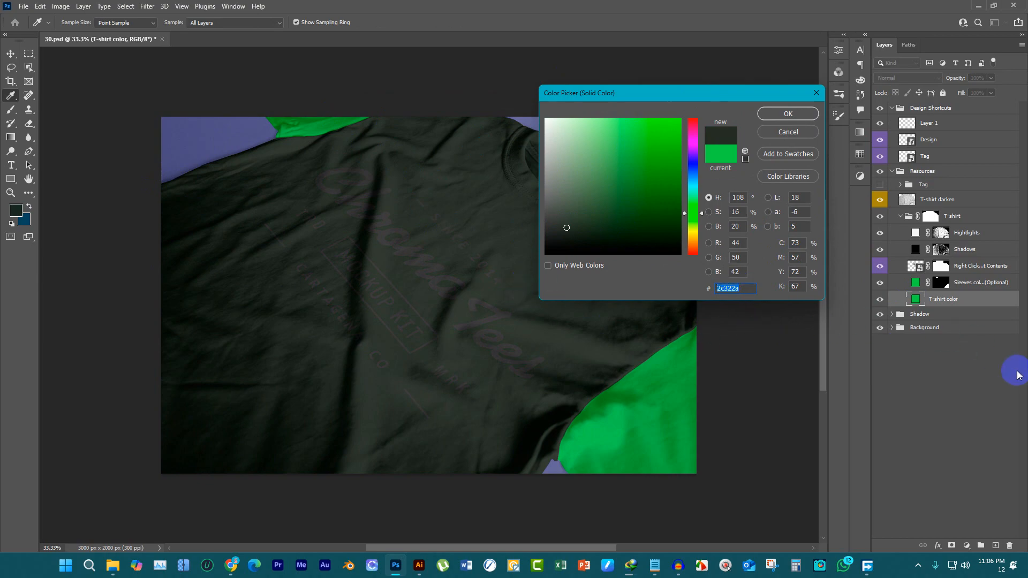
{"action": "key", "text": "alt+Tab"}
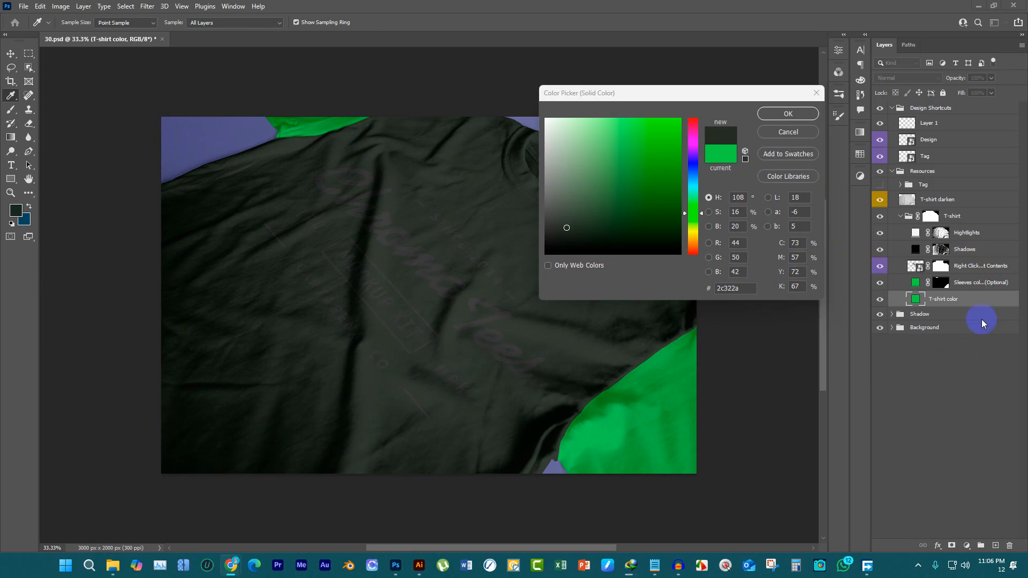
{"action": "left_click", "coordinate": [744, 289]}
{"action": "key", "text": "ctrl+c"}
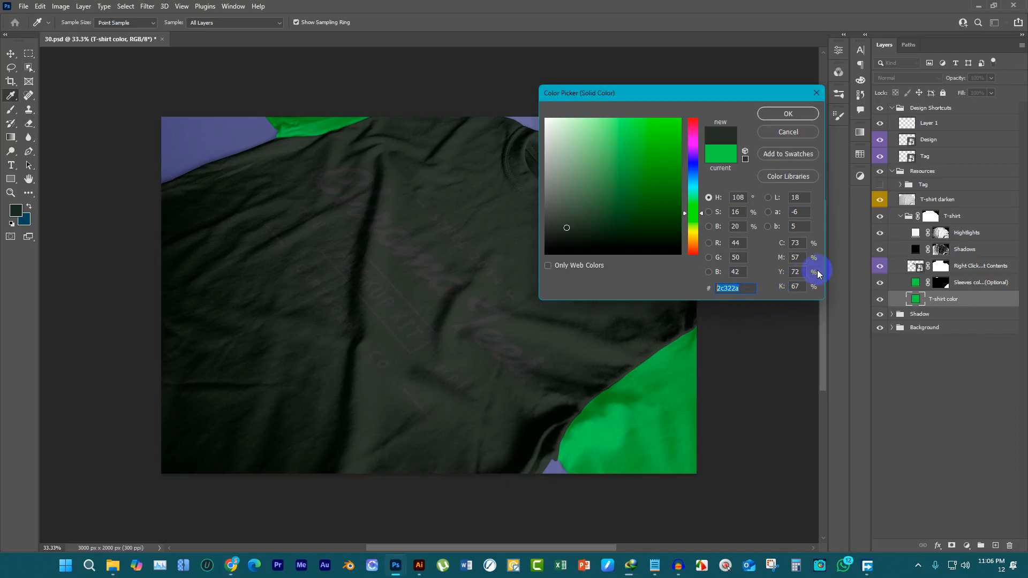
{"action": "left_click", "coordinate": [788, 114]}
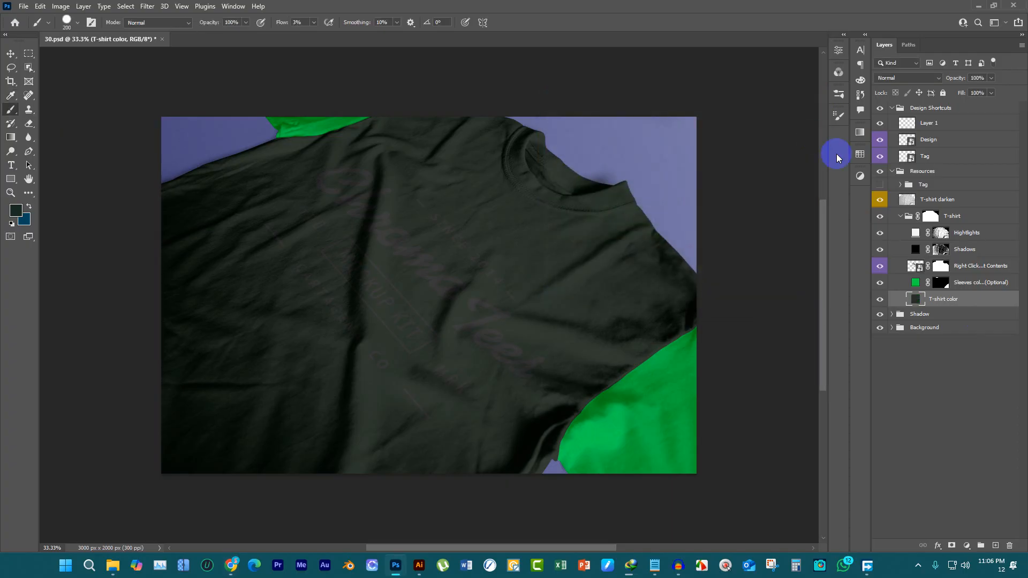
Set the Sleeves color (Optional) fill layer to the copied #2c322a so it matches the shirt body
{"action": "double_click", "coordinate": [915, 282]}
{"action": "left_click", "coordinate": [742, 288]}
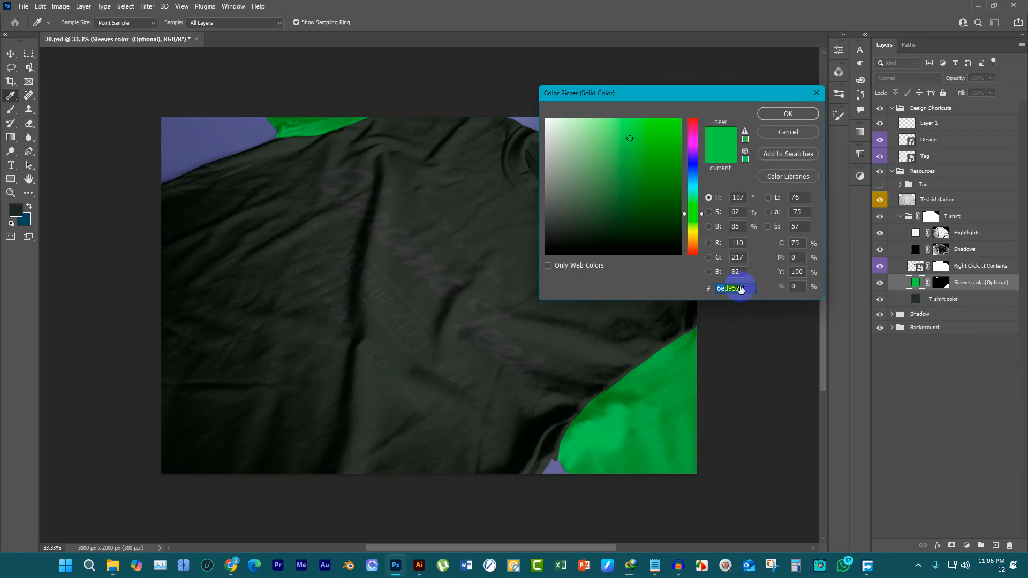
{"action": "key", "text": "ctrl+v"}
{"action": "left_click", "coordinate": [781, 110]}
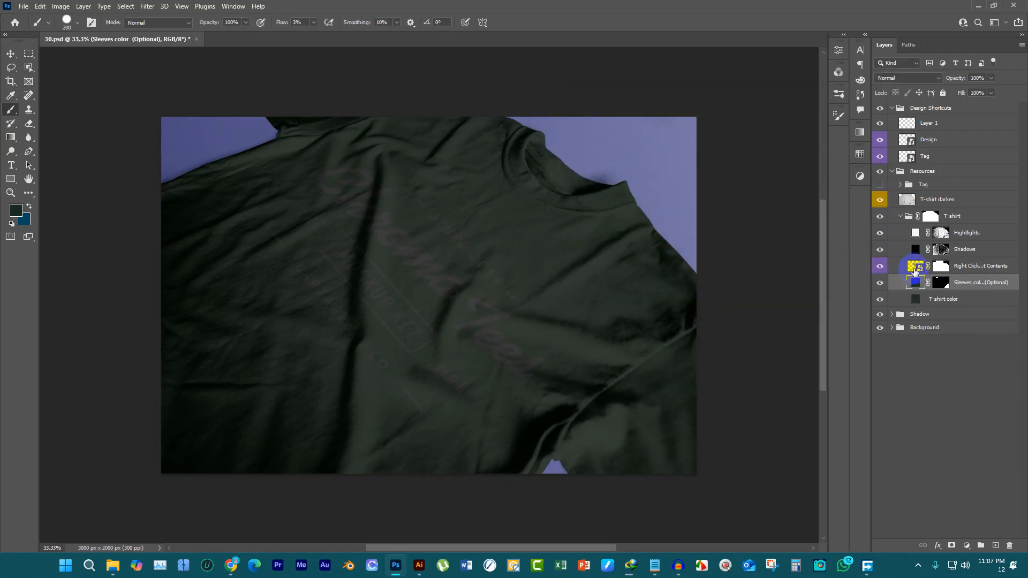
Open the Right Click/Edit Contents smart object, show its Guide layer and hide the sample Artwork layer
{"action": "scroll", "coordinate": [395, 254], "scroll_direction": "up", "scroll_amount": 1, "text": "alt"}
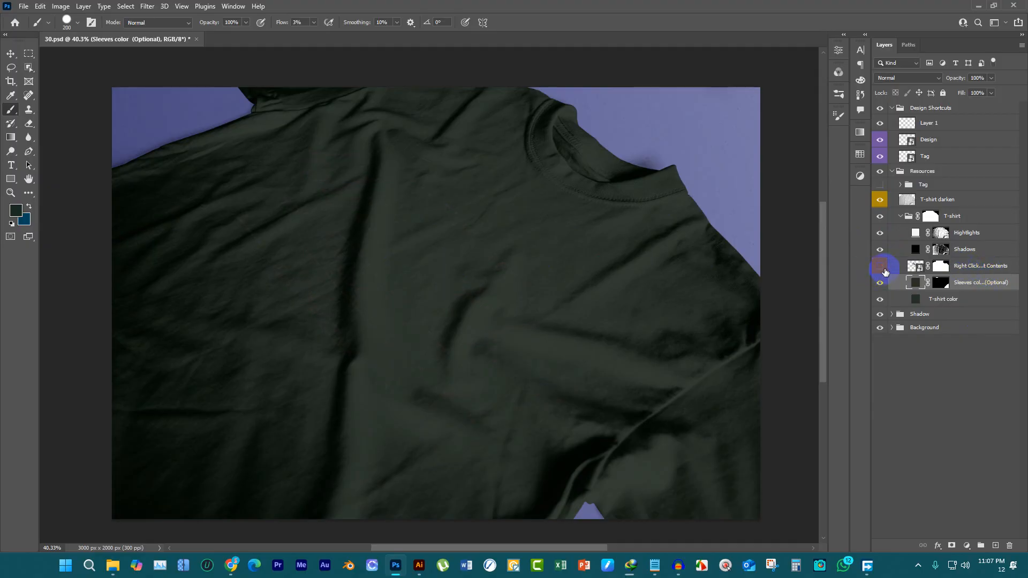
{"action": "double_click", "coordinate": [918, 270]}
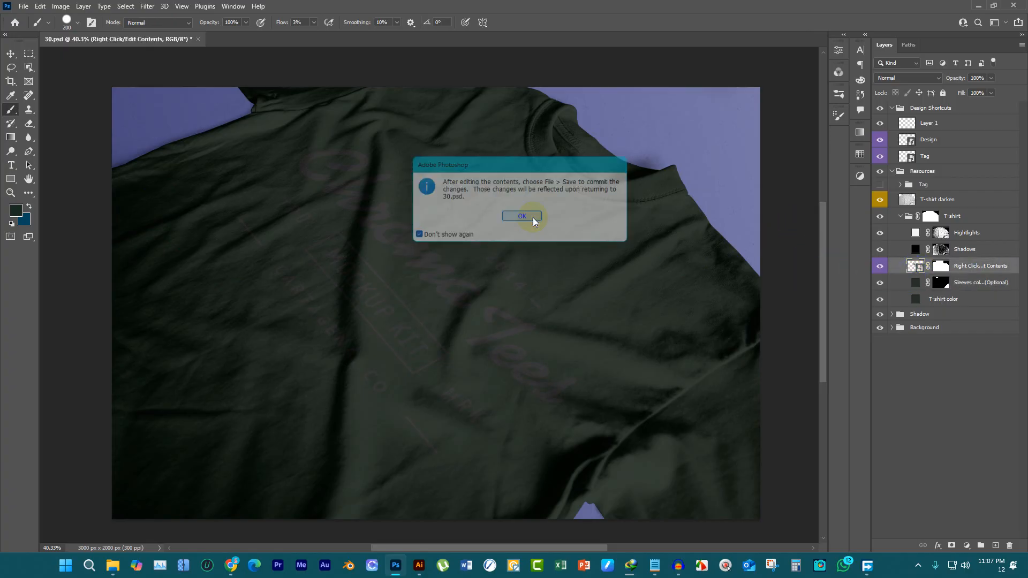
{"action": "left_click", "coordinate": [522, 216]}
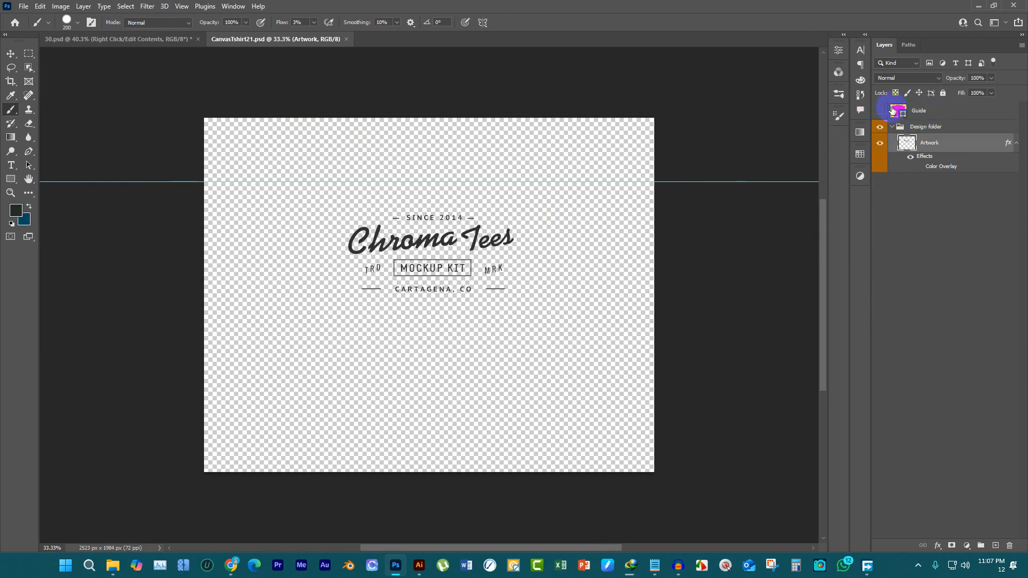
{"action": "left_click", "coordinate": [880, 110]}
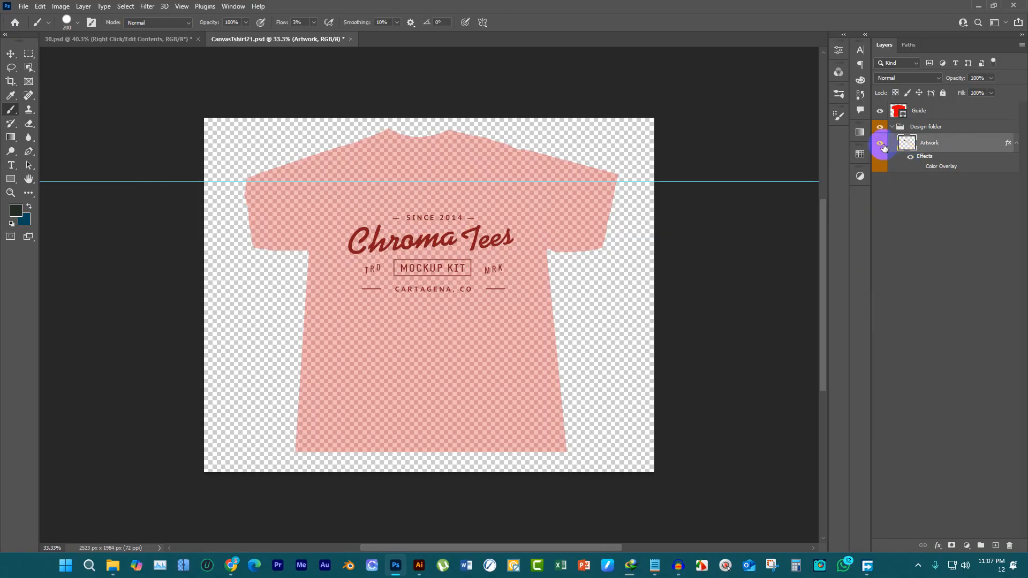
{"action": "left_click", "coordinate": [881, 145]}
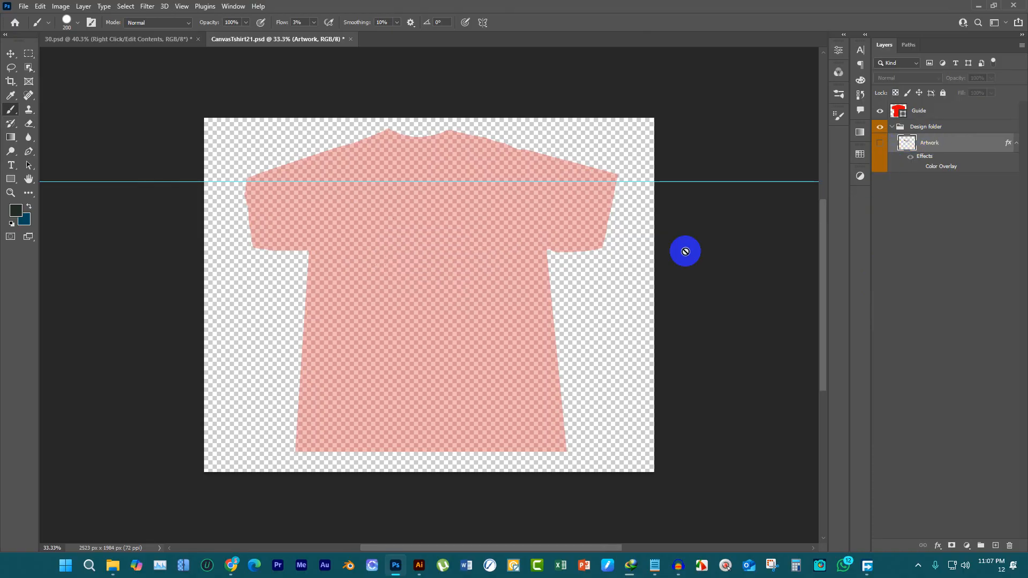
Copy the gym design from gym.eps in Illustrator and paste it as pixels into CanvasTshirt21.psd in Photoshop
{"action": "left_click", "coordinate": [419, 566]}
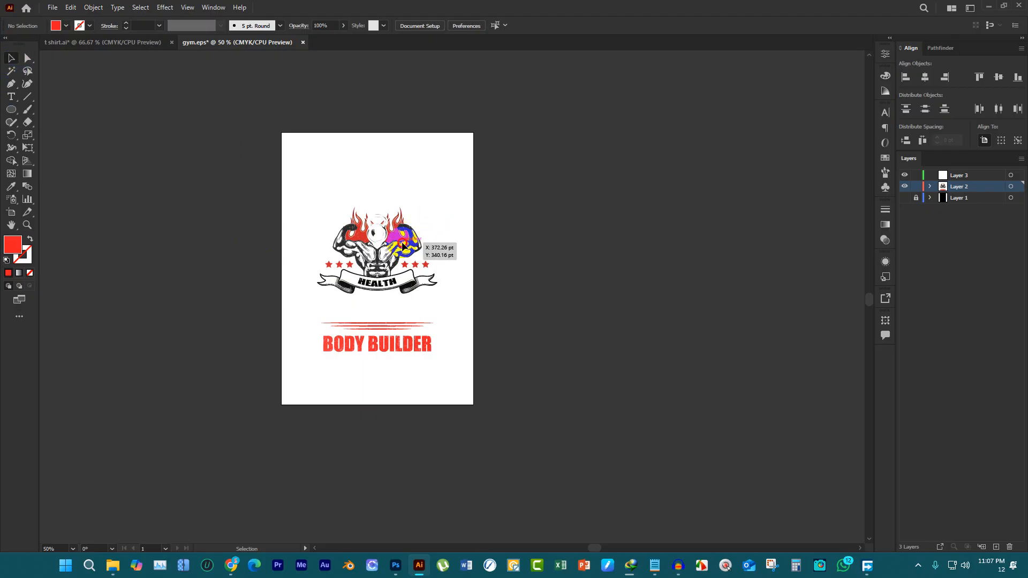
{"action": "left_click", "coordinate": [402, 243]}
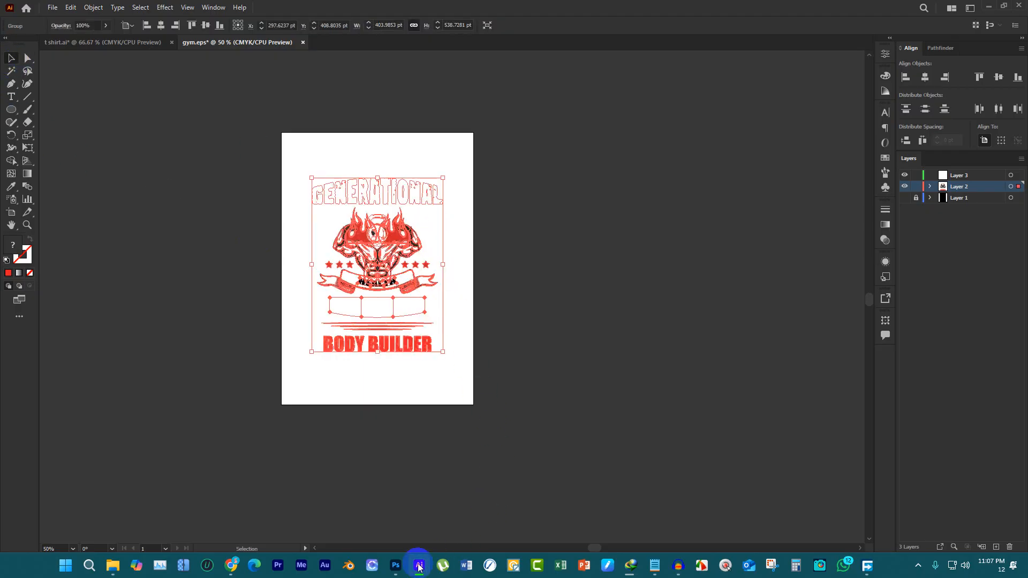
{"action": "left_click", "coordinate": [396, 565]}
{"action": "key", "text": "ctrl+v"}
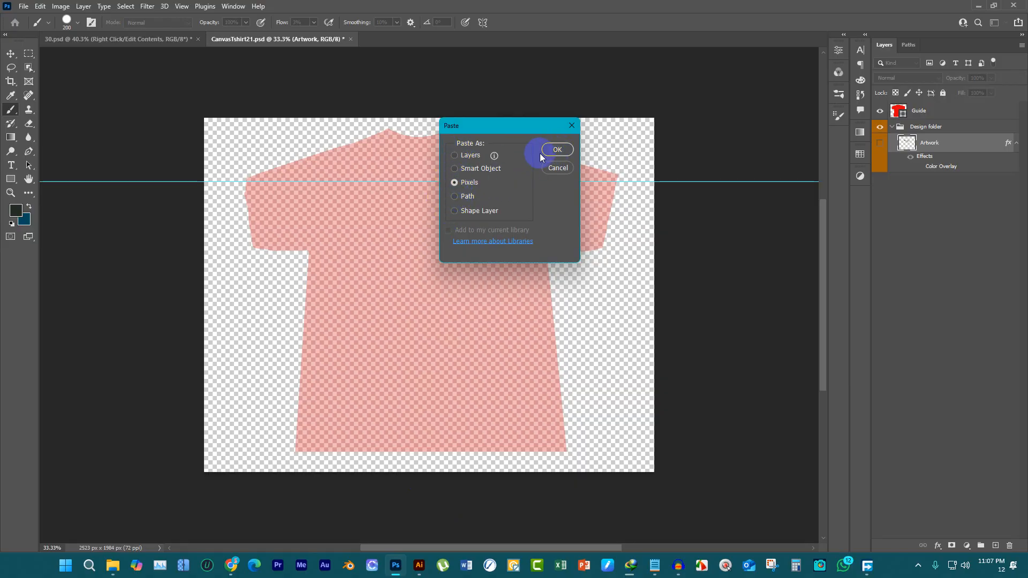
{"action": "left_click", "coordinate": [481, 168]}
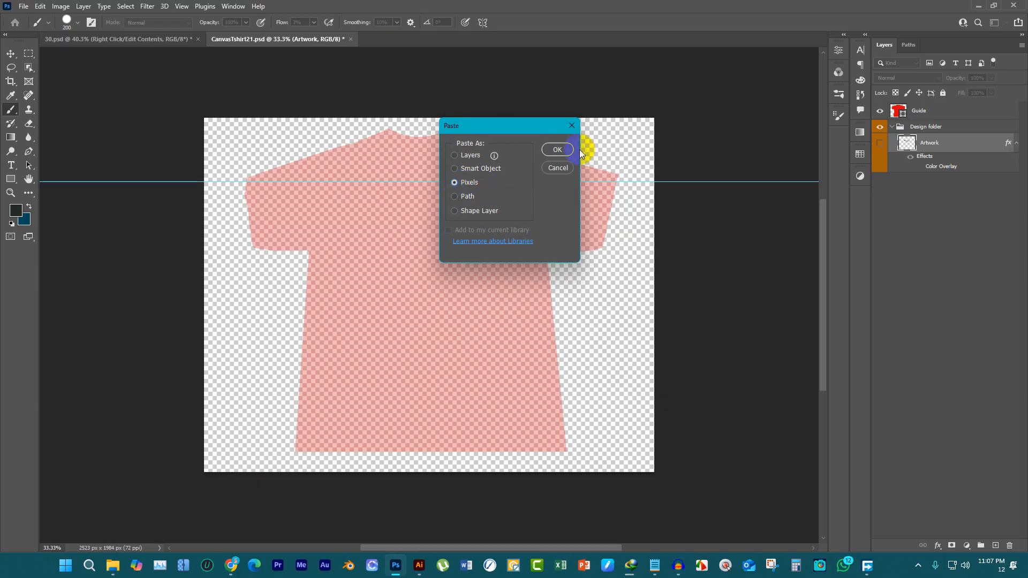
{"action": "left_click", "coordinate": [558, 149]}
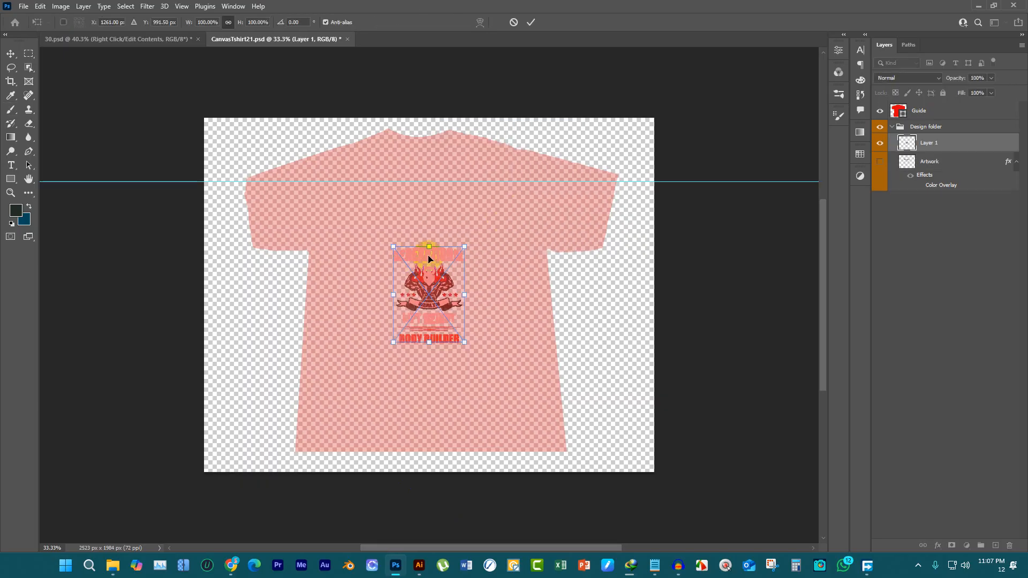
Move the pasted design up to the horizontal guide and scale it to about 193%, centered on the shirt
{"action": "left_click_drag", "start_coordinate": [429, 259], "coordinate": [431, 194]}
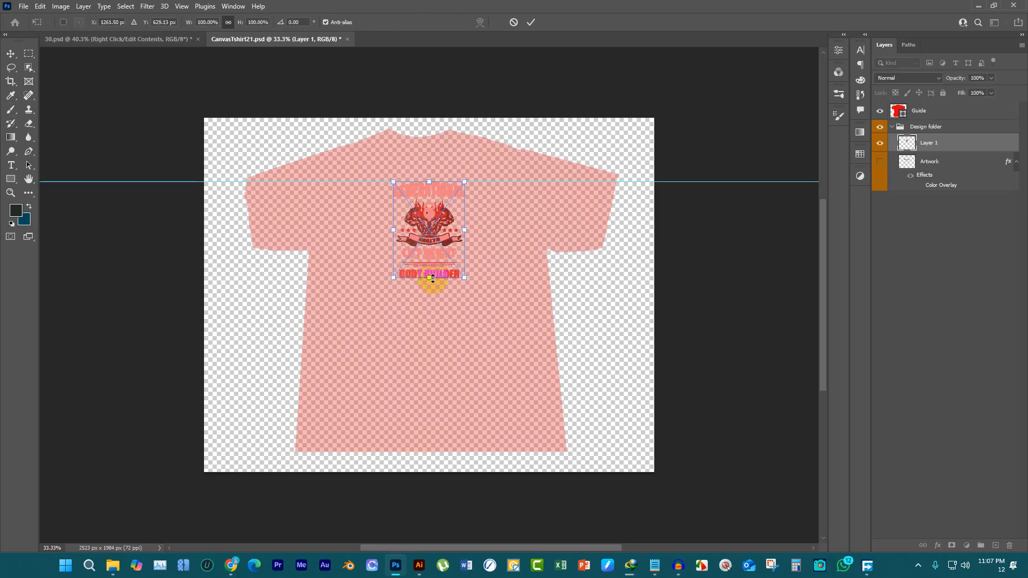
{"action": "left_click_drag", "start_coordinate": [433, 278], "coordinate": [445, 368]}
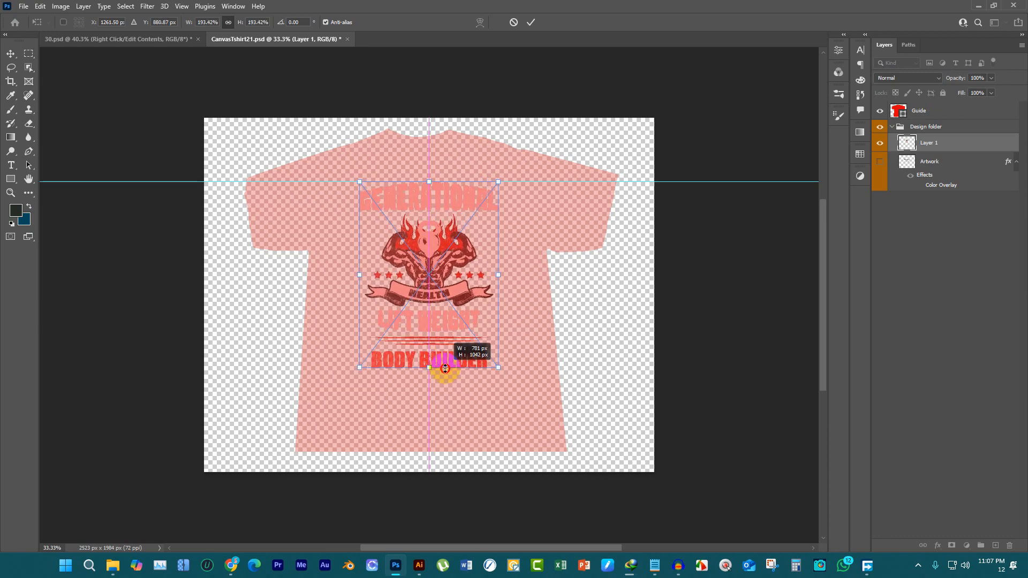
{"action": "left_click", "coordinate": [530, 22]}
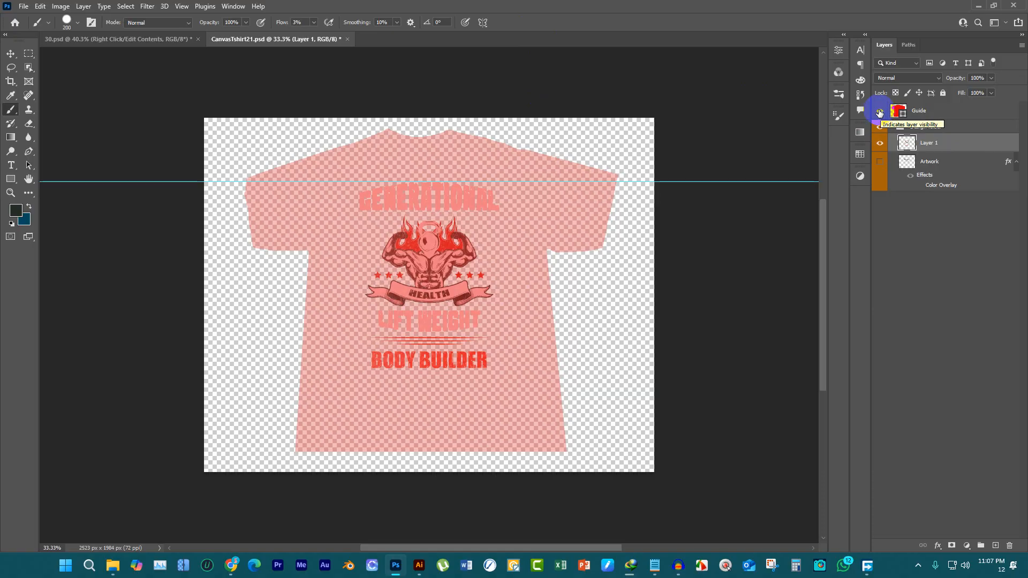
Hide the Guide layer, save the smart object and view the updated design on the 30.psd mockup
{"action": "left_click", "coordinate": [879, 110]}
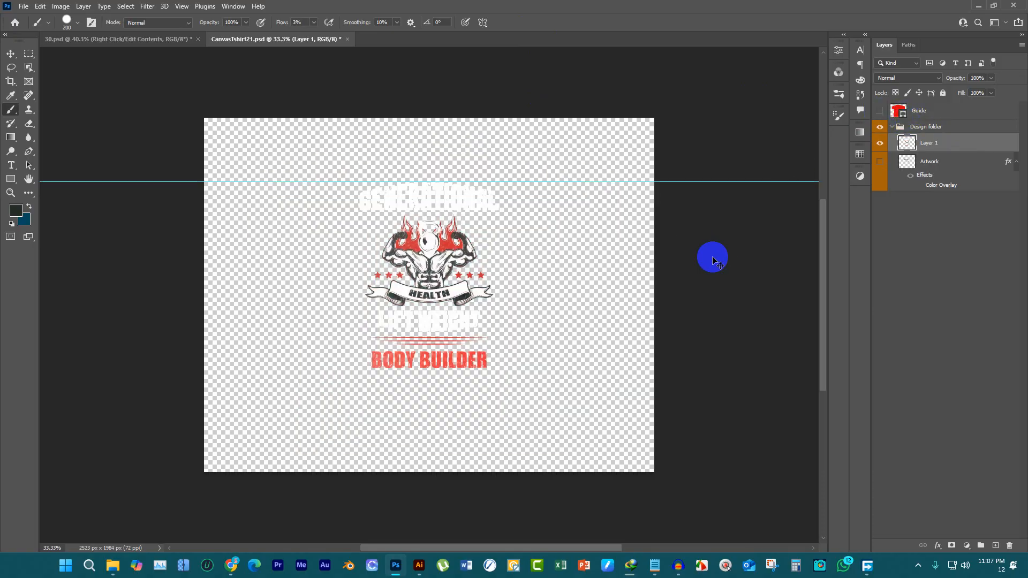
{"action": "key", "text": "ctrl+s"}
{"action": "left_click", "coordinate": [156, 37]}
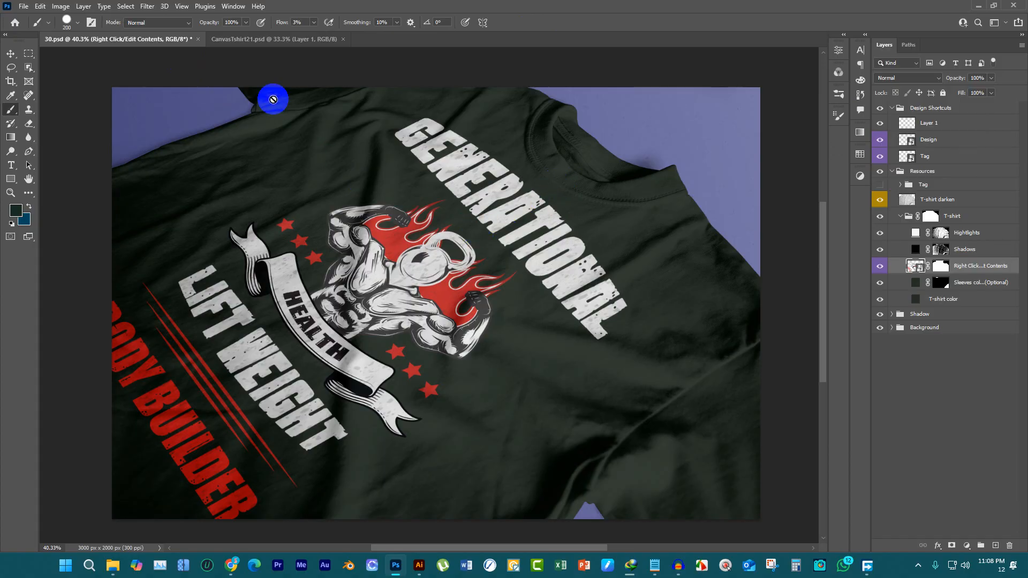
In CanvasTshirt21.psd, show the sample Artwork layer and the rulers, and lower the horizontal guide to the sample artwork's top edge
{"action": "left_click", "coordinate": [259, 40]}
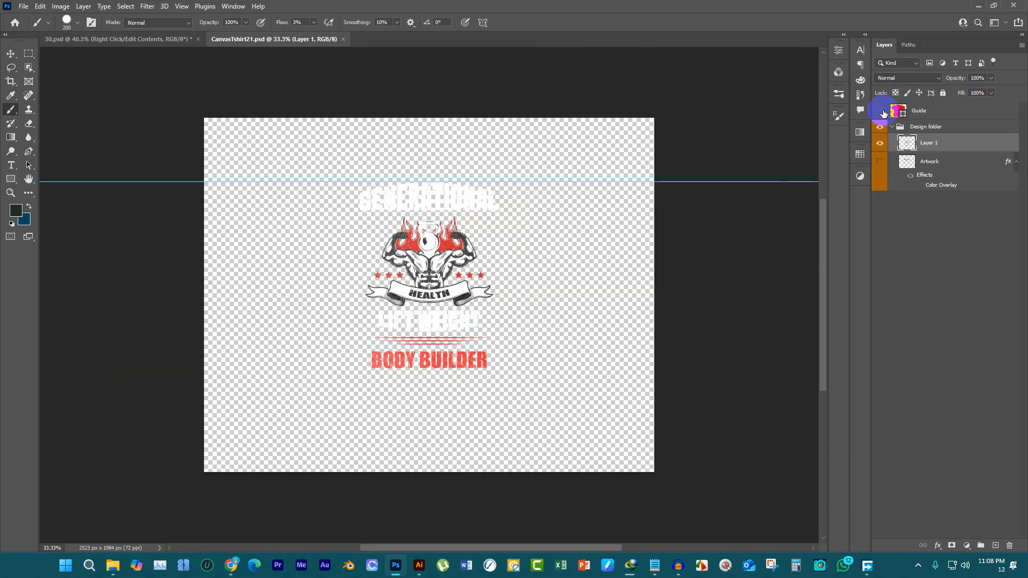
{"action": "left_click", "coordinate": [880, 162]}
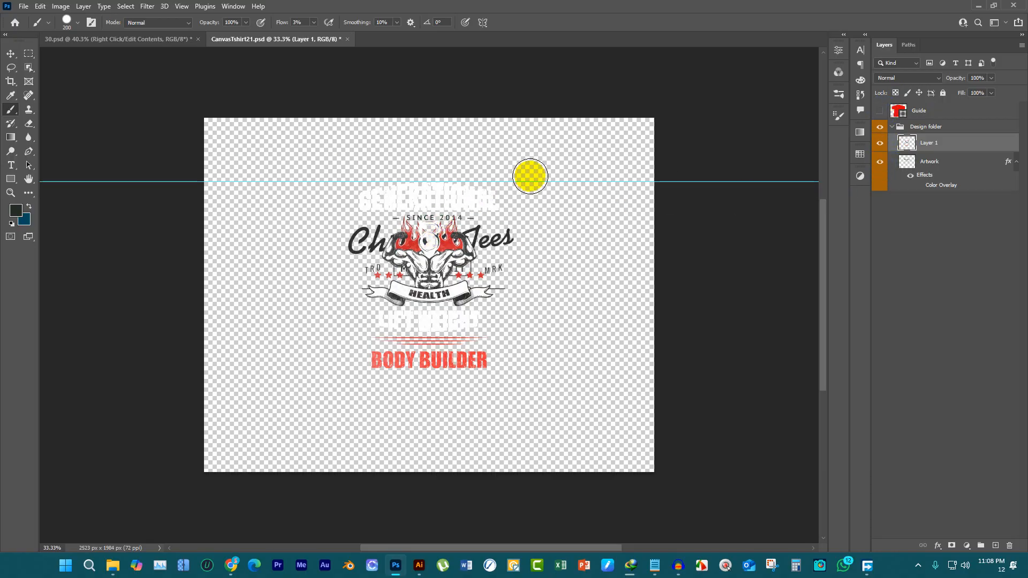
{"action": "key", "text": "ctrl+r"}
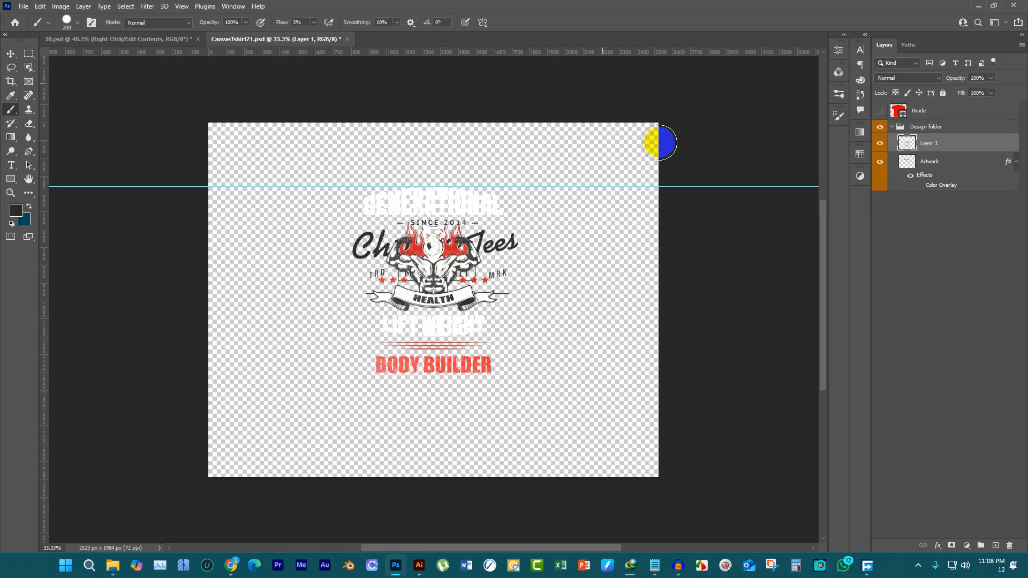
{"action": "key", "text": "v"}
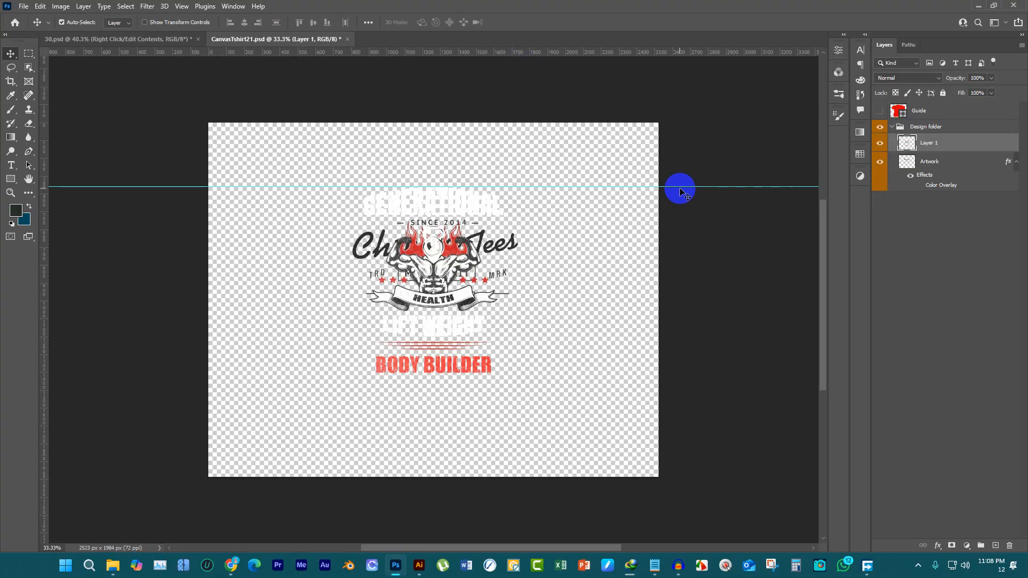
{"action": "left_click_drag", "start_coordinate": [686, 186], "coordinate": [674, 221]}
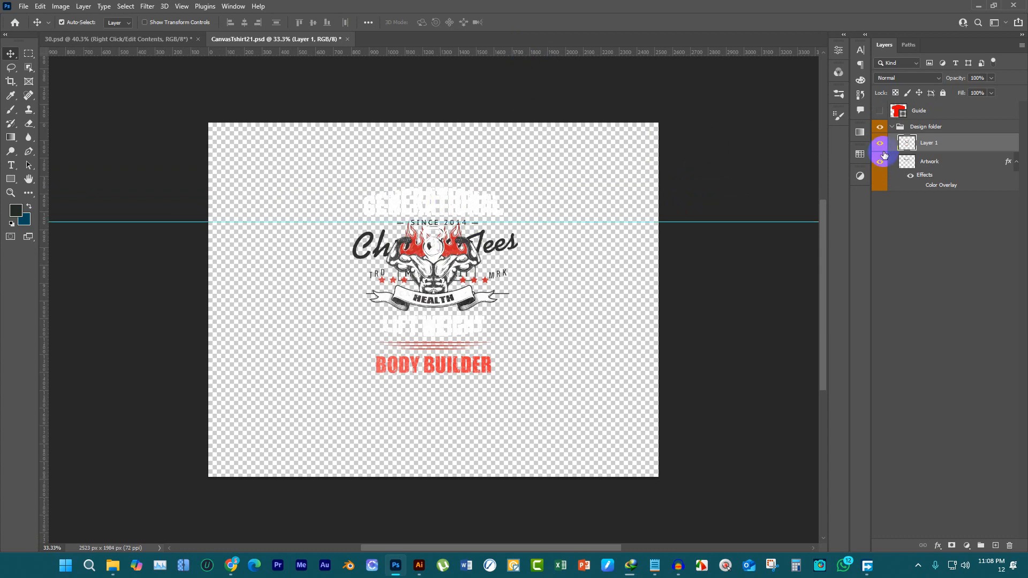
Hide the sample Artwork layer and move the gym design on Layer 1 down until its top meets the guide
{"action": "left_click", "coordinate": [881, 147]}
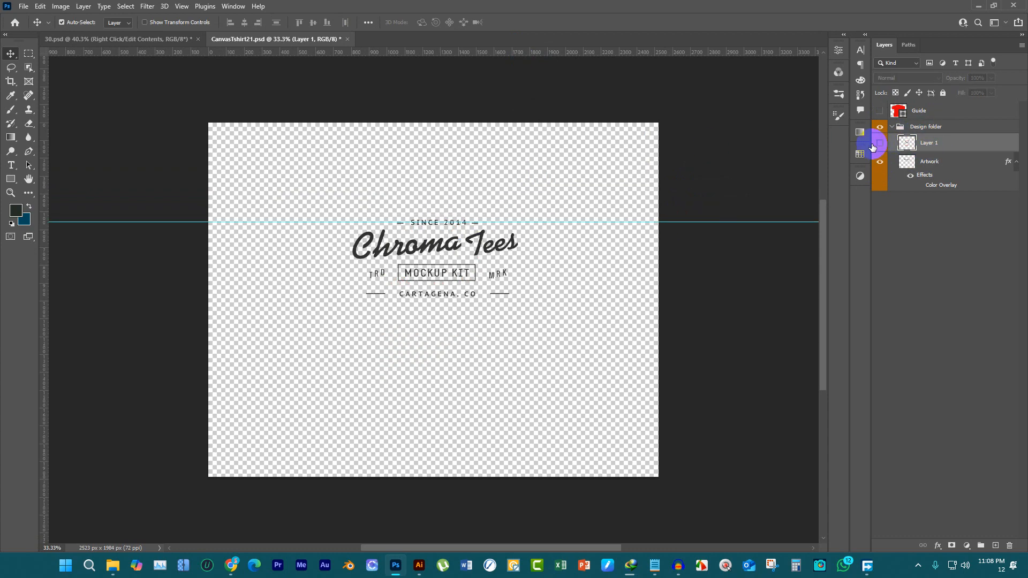
{"action": "left_click", "coordinate": [880, 144]}
{"action": "left_click", "coordinate": [879, 161]}
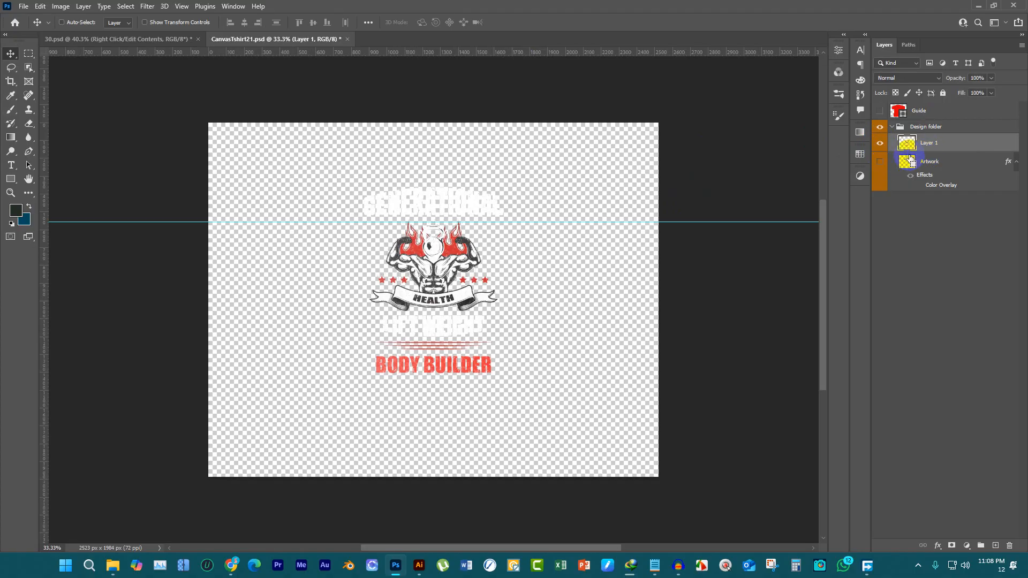
{"action": "left_click_drag", "start_coordinate": [482, 201], "coordinate": [489, 230]}
{"action": "scroll", "coordinate": [461, 241], "scroll_direction": "up", "scroll_amount": 1}
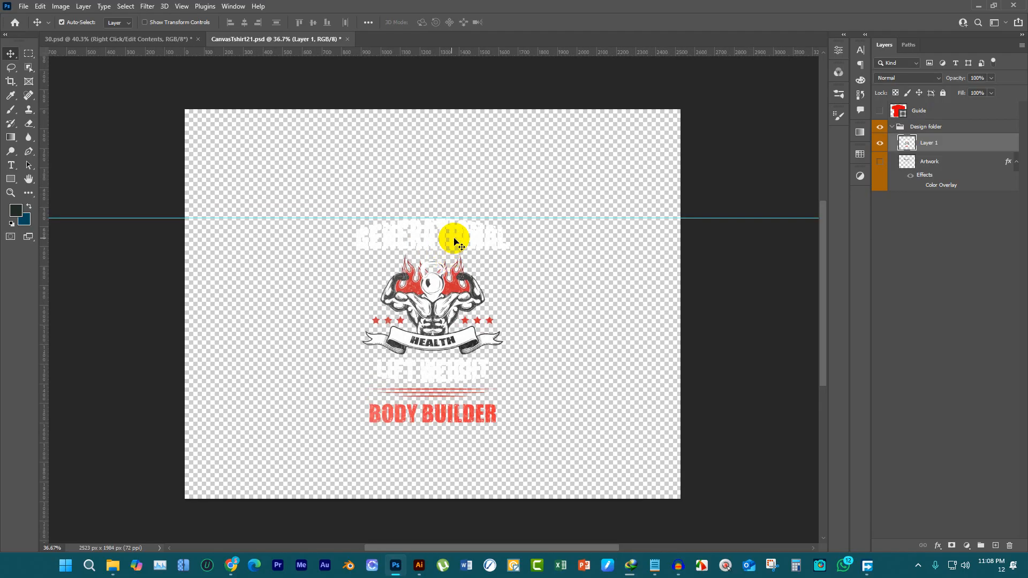
{"action": "scroll", "coordinate": [454, 242], "scroll_direction": "up", "scroll_amount": 2}
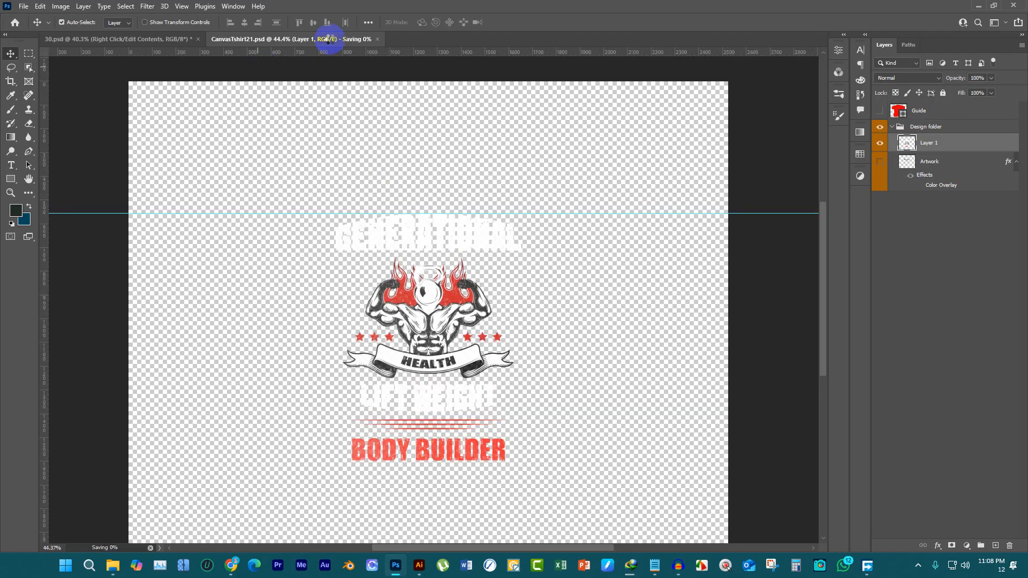
Save and close the CanvasTshirt21.psd smart object and view the repositioned design on the 30.psd mockup
{"action": "key", "text": "ctrl+s"}
{"action": "left_click", "coordinate": [344, 40]}
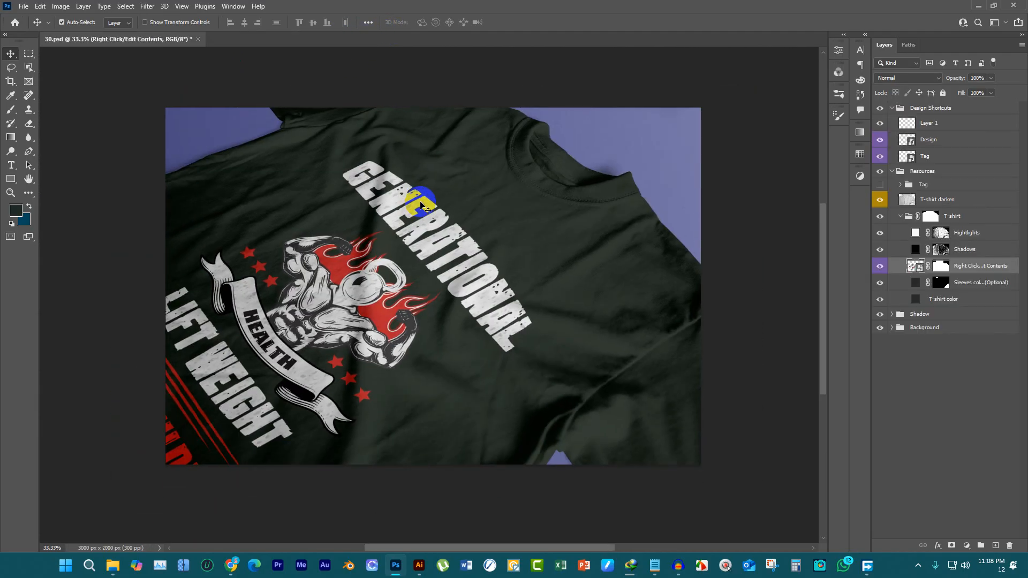
{"action": "scroll", "coordinate": [456, 246], "scroll_direction": "up", "scroll_amount": 3}
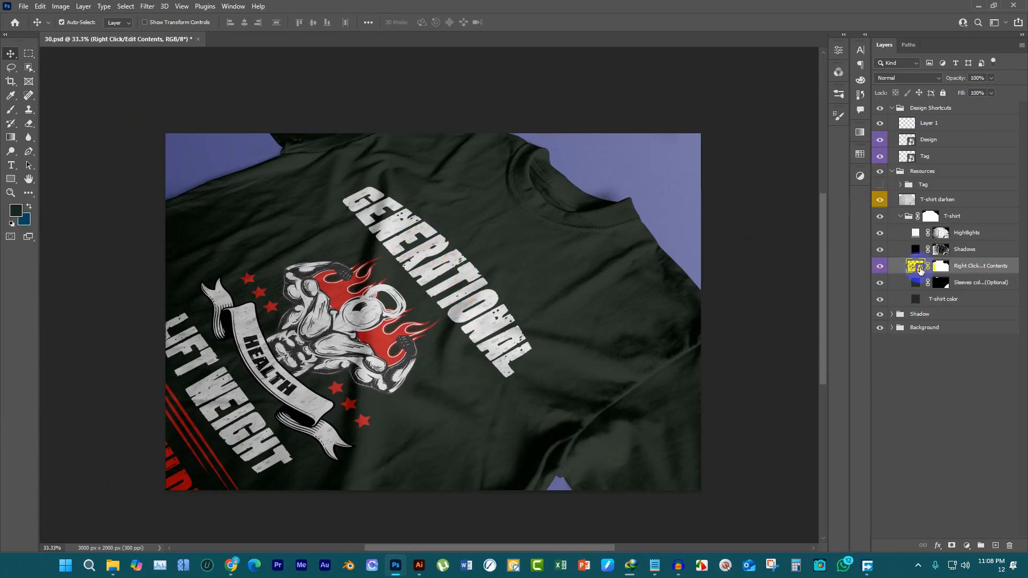
Reopen the Right Click/Edit Contents smart object, hide Layer 1 and place gym.png as an embedded image
{"action": "double_click", "coordinate": [916, 267]}
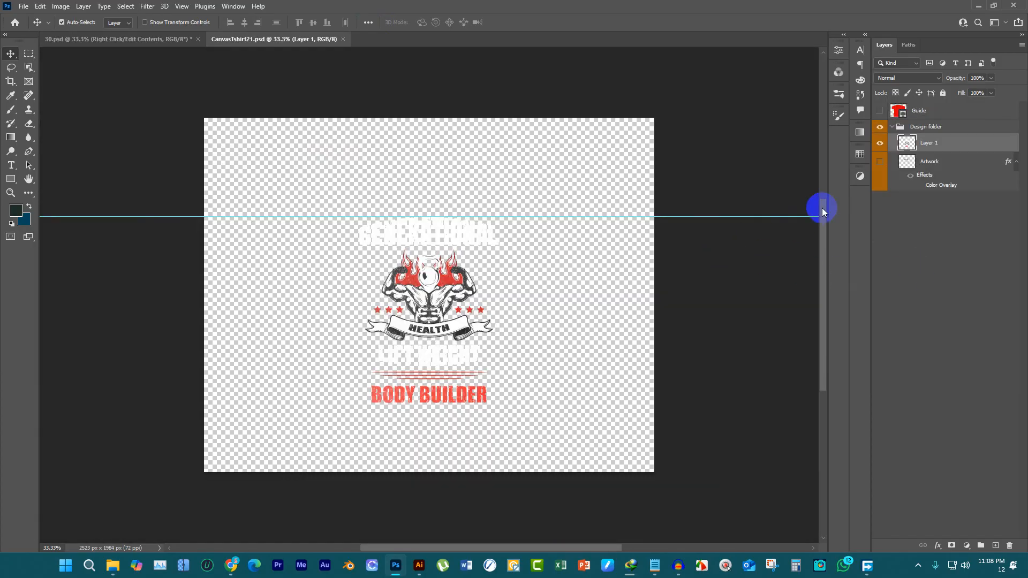
{"action": "left_click", "coordinate": [880, 144]}
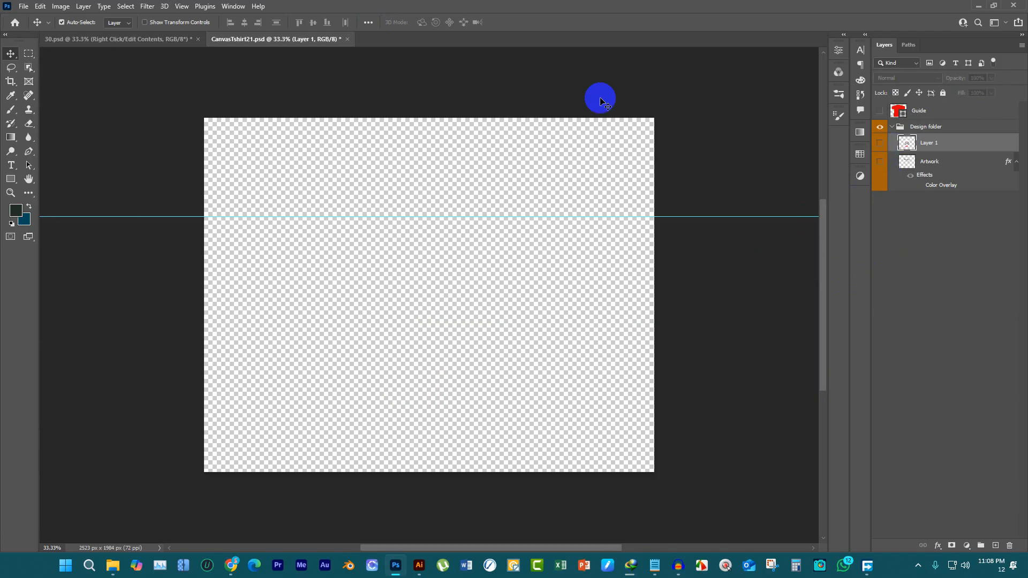
{"action": "left_click", "coordinate": [23, 6]}
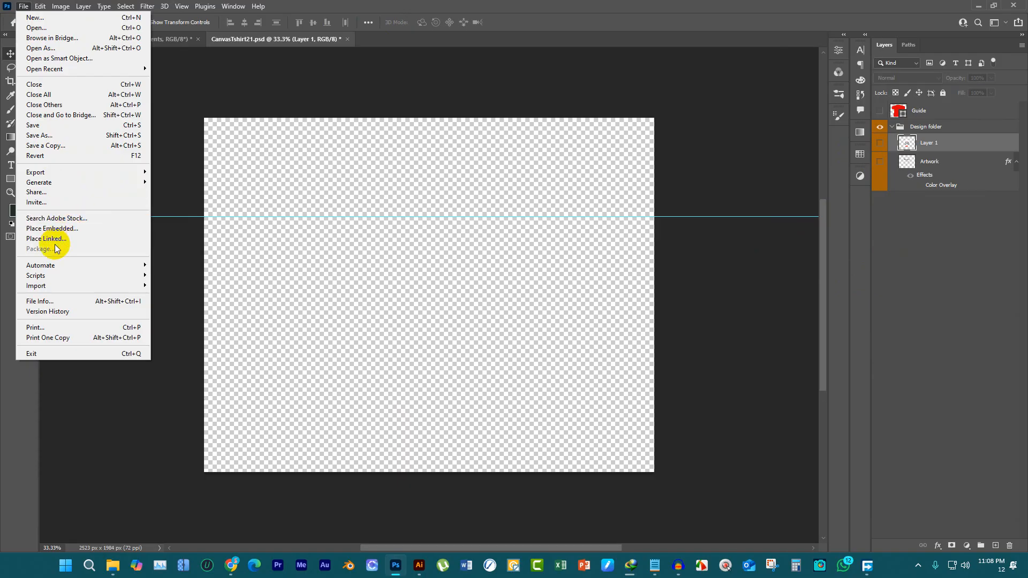
{"action": "left_click", "coordinate": [73, 228]}
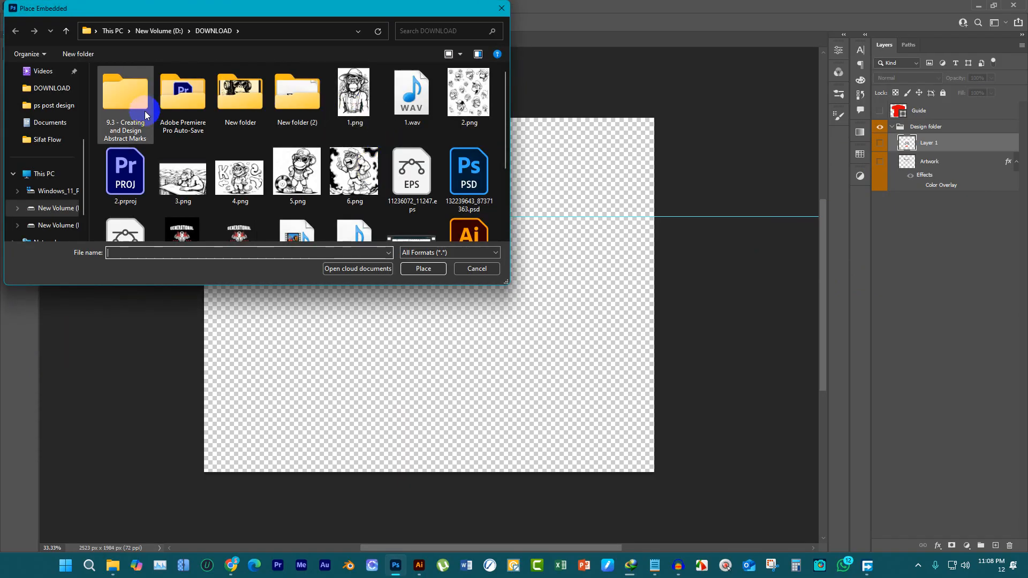
{"action": "scroll", "coordinate": [328, 193], "scroll_direction": "down", "scroll_amount": 2}
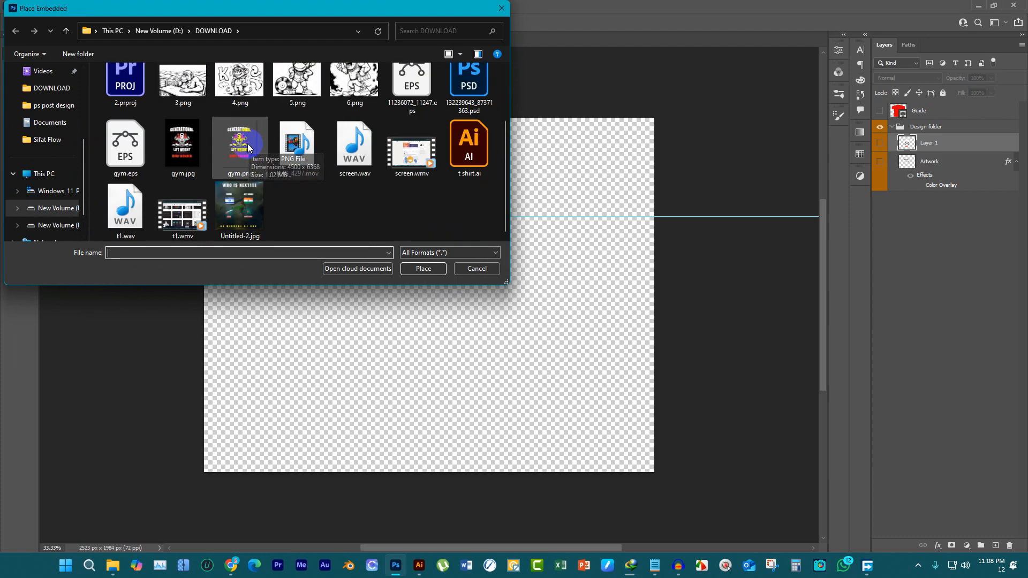
{"action": "left_click", "coordinate": [247, 149]}
{"action": "left_click", "coordinate": [420, 269]}
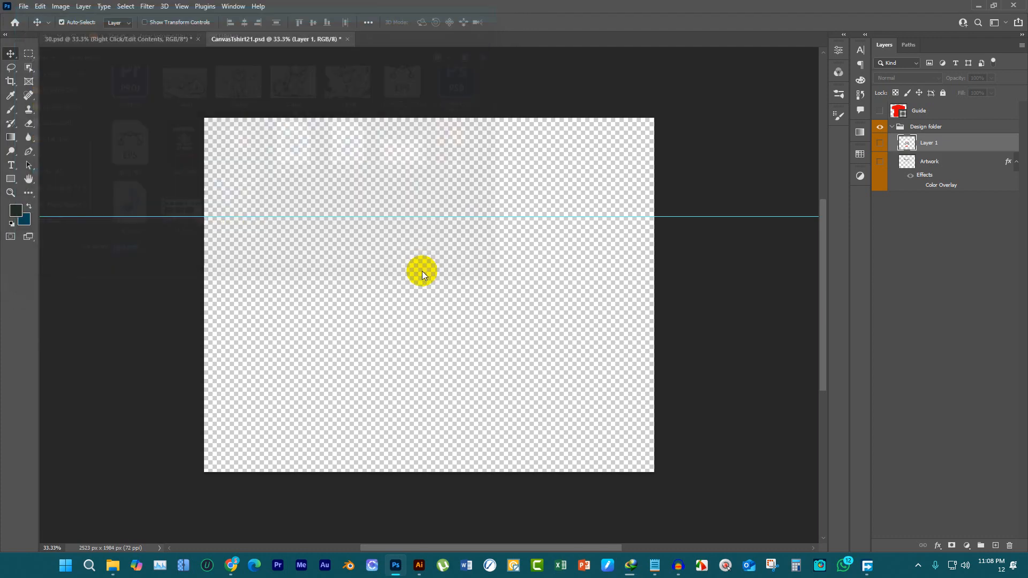
Scale the placed gym image to about 25.27%, centered horizontally, with the GENERATIONAL text aligned just below the guide
{"action": "left_click_drag", "start_coordinate": [429, 118], "coordinate": [427, 213]}
{"action": "left_click_drag", "start_coordinate": [450, 268], "coordinate": [442, 236]}
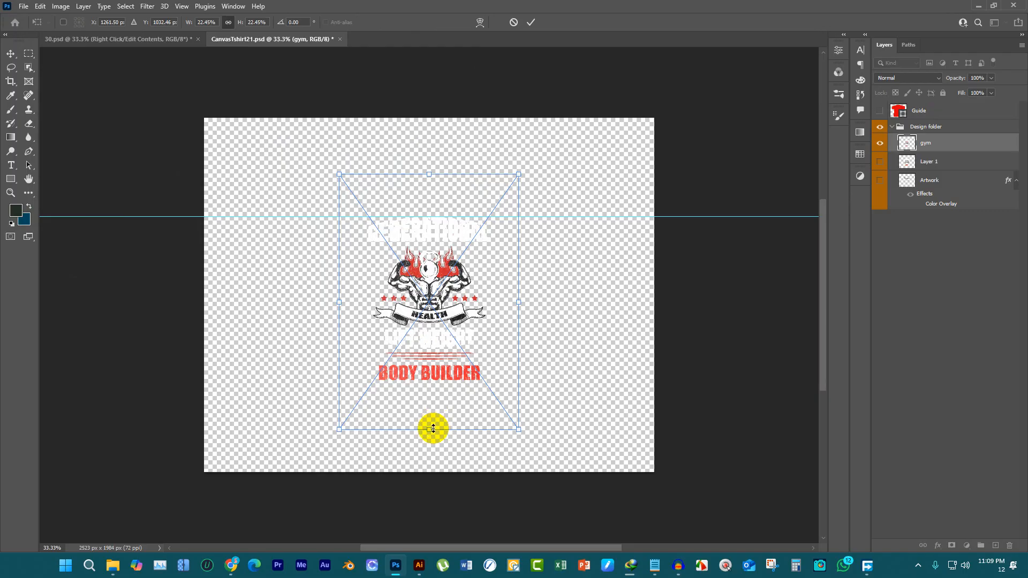
{"action": "left_click_drag", "start_coordinate": [433, 429], "coordinate": [431, 461]}
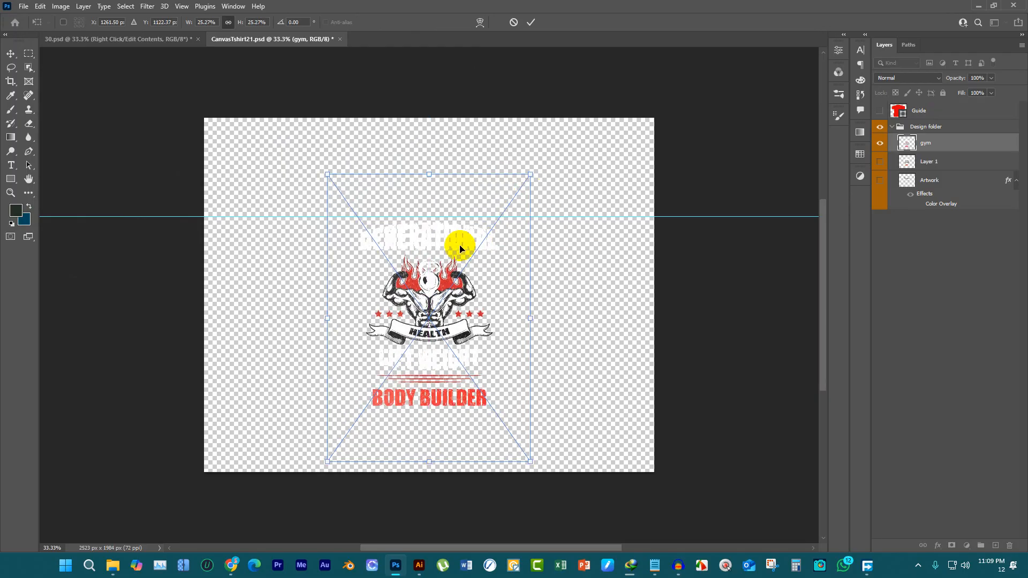
{"action": "left_click_drag", "start_coordinate": [460, 249], "coordinate": [466, 236]}
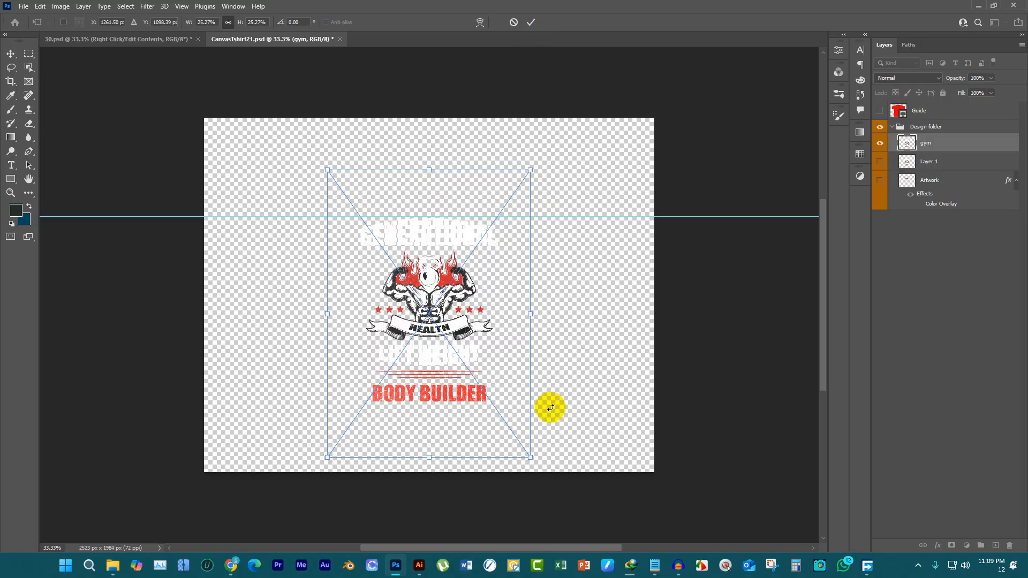
{"action": "left_click", "coordinate": [530, 23]}
Try pasting the gym design copied from Illustrator as pixels beside the placed image, and delete the pasted copy
{"action": "left_click", "coordinate": [399, 571]}
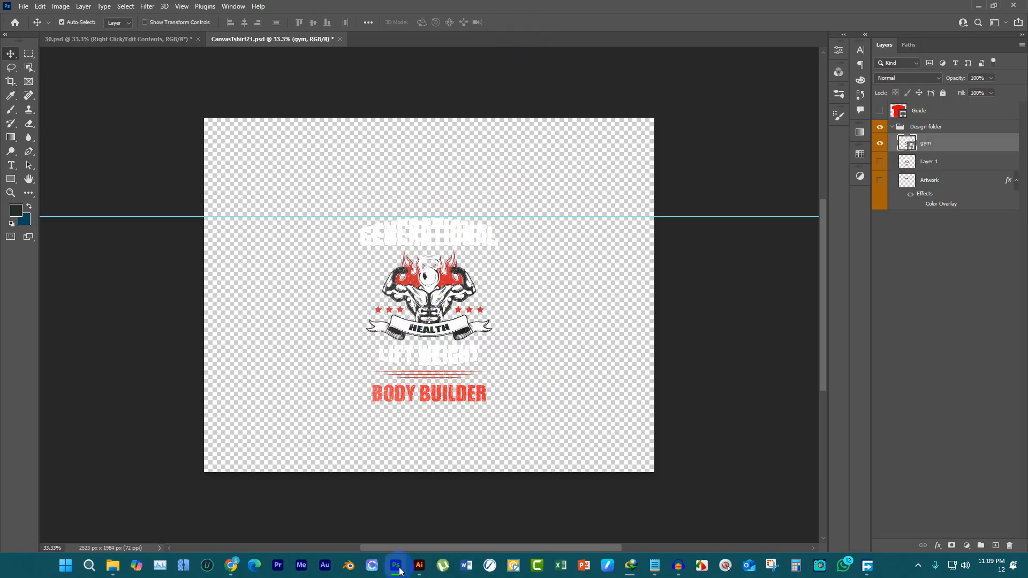
{"action": "left_click", "coordinate": [418, 569]}
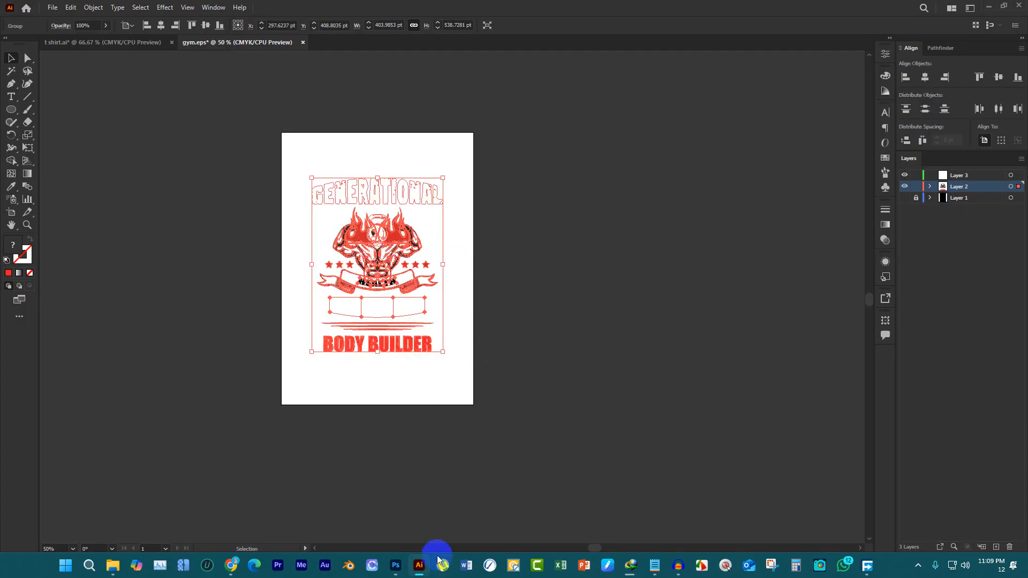
{"action": "left_click", "coordinate": [395, 565]}
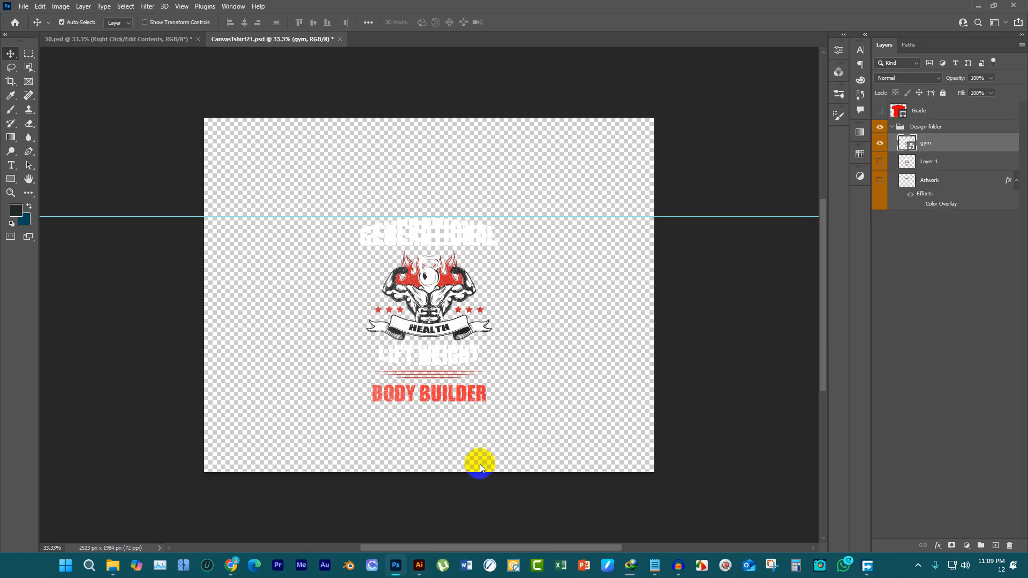
{"action": "left_click", "coordinate": [521, 326]}
{"action": "key", "text": "ctrl+v"}
{"action": "left_click", "coordinate": [557, 150]}
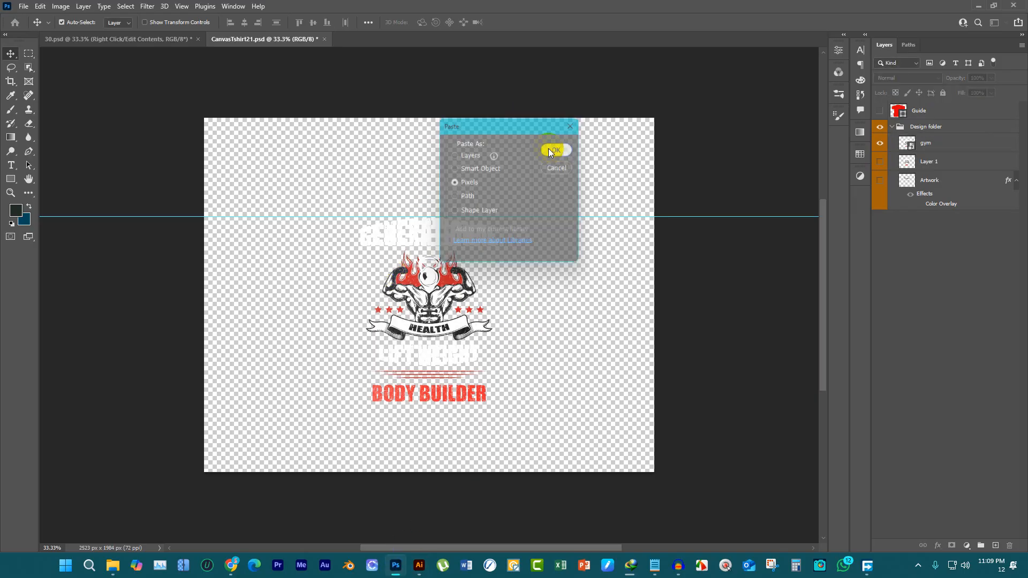
{"action": "left_click_drag", "start_coordinate": [544, 252], "coordinate": [603, 156]}
{"action": "left_click", "coordinate": [529, 24]}
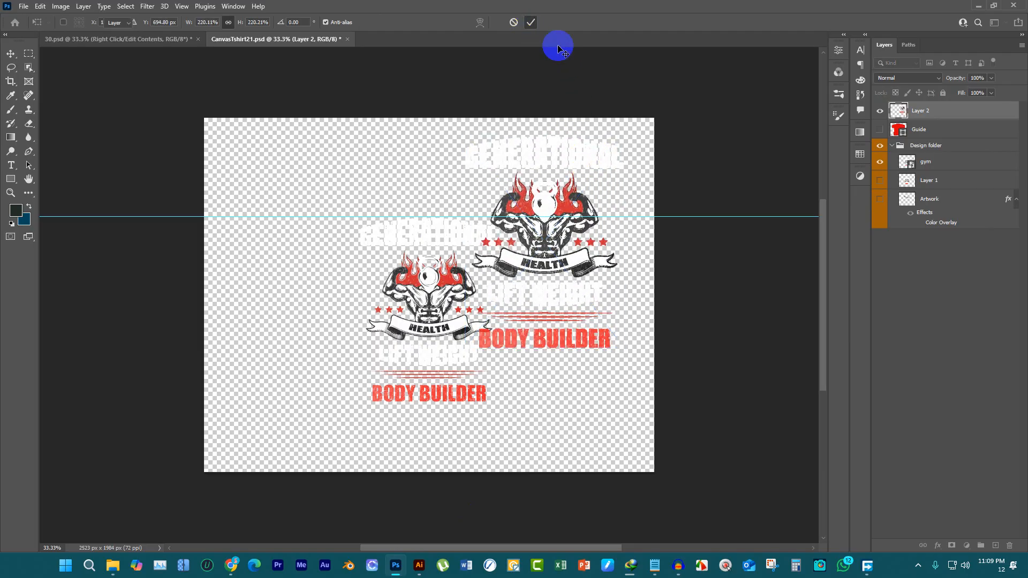
{"action": "key", "text": "Delete"}
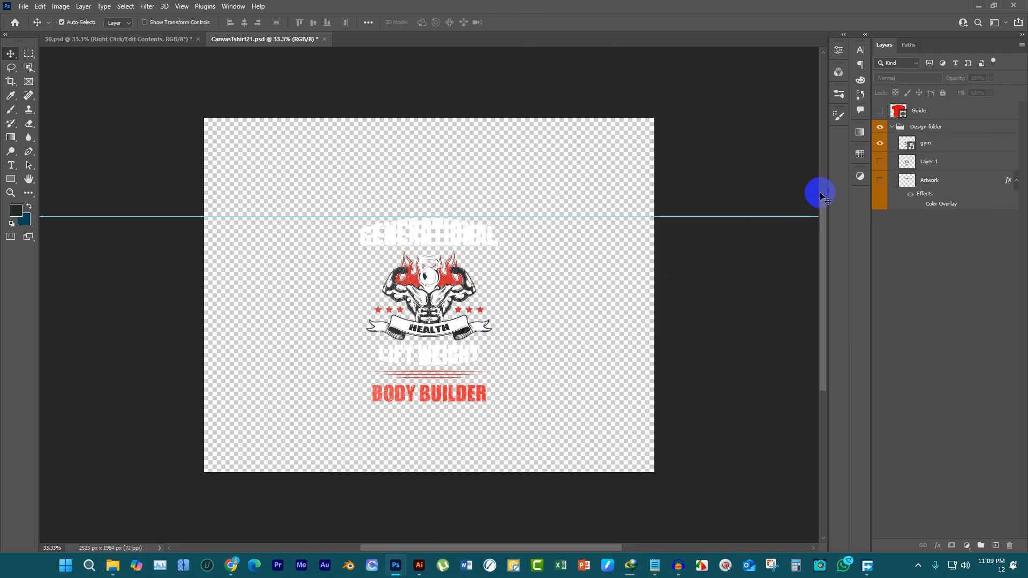
Save the smart object and export the 30.psd mockup for web as the JPEG 30.jpg in the DOWNLOAD folder on drive D
{"action": "key", "text": "ctrl+s"}
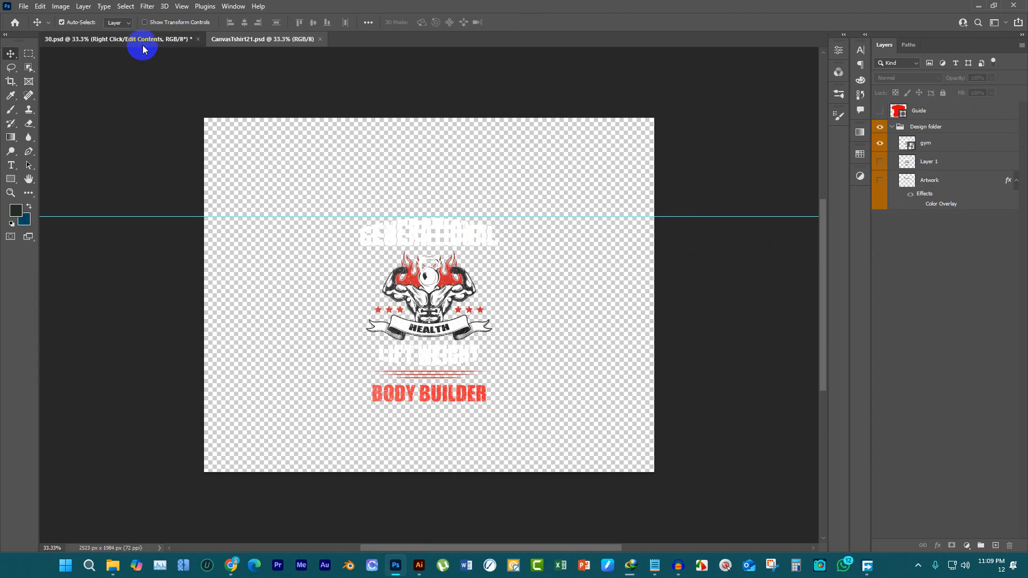
{"action": "left_click", "coordinate": [142, 43]}
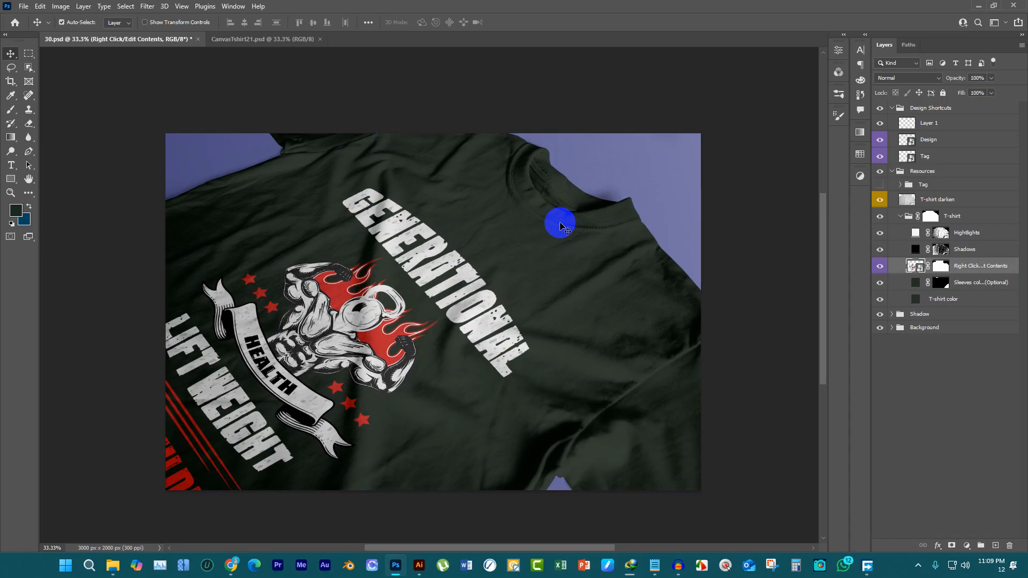
{"action": "key", "text": "ctrl+alt+shift+s"}
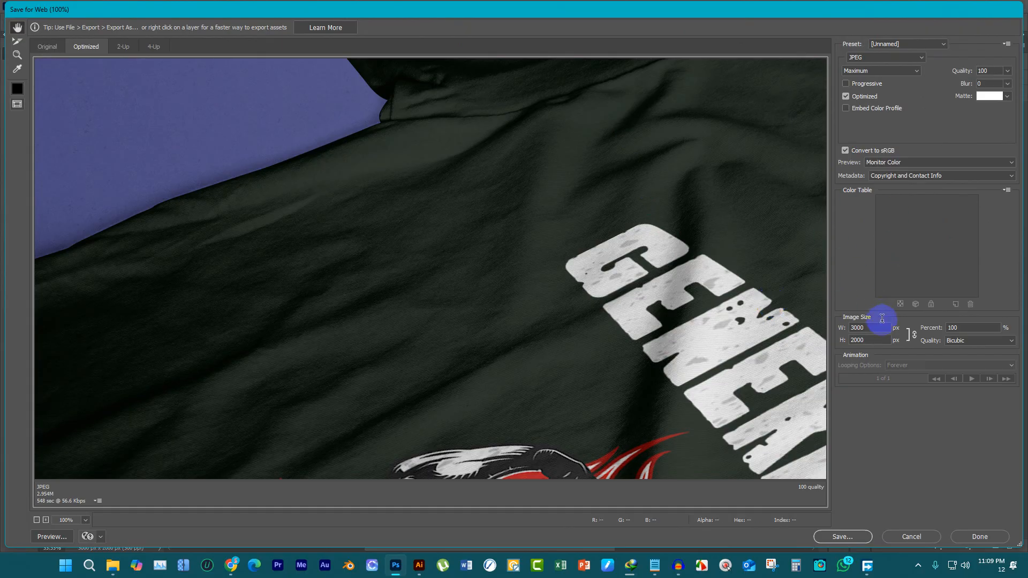
{"action": "left_click", "coordinate": [819, 532]}
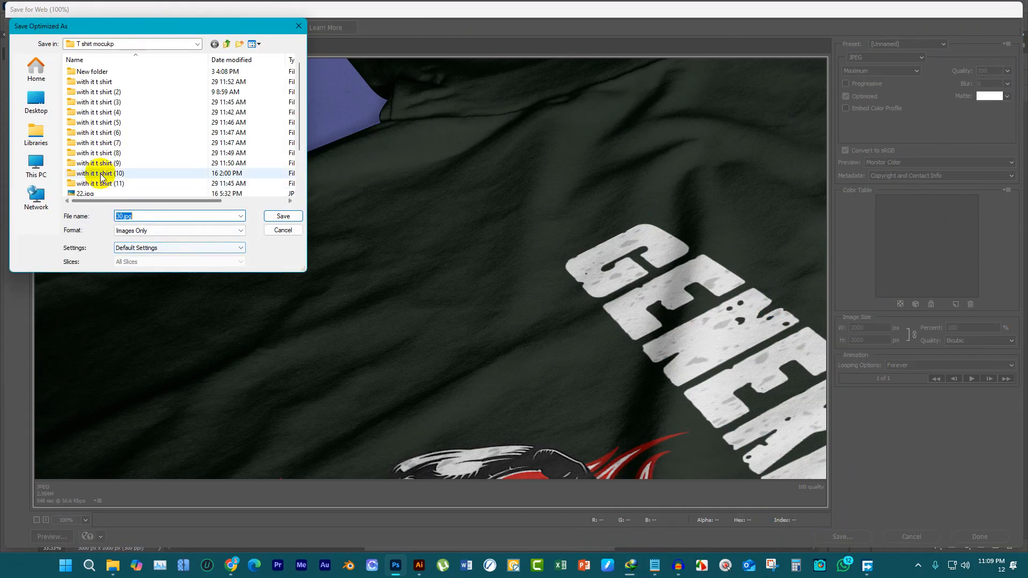
{"action": "left_click", "coordinate": [35, 163]}
{"action": "left_click", "coordinate": [115, 111]}
{"action": "double_click", "coordinate": [115, 111]}
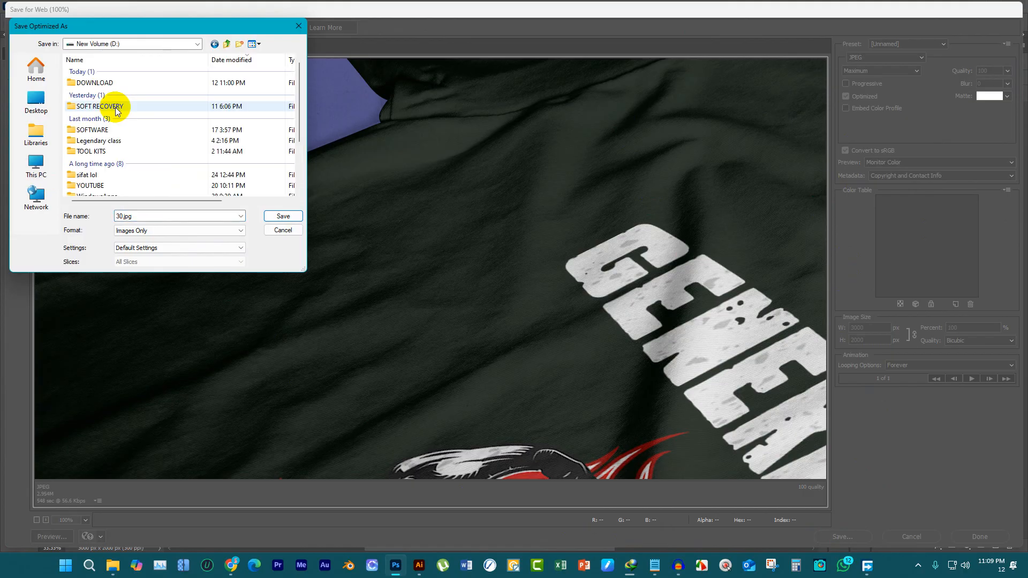
{"action": "double_click", "coordinate": [110, 88]}
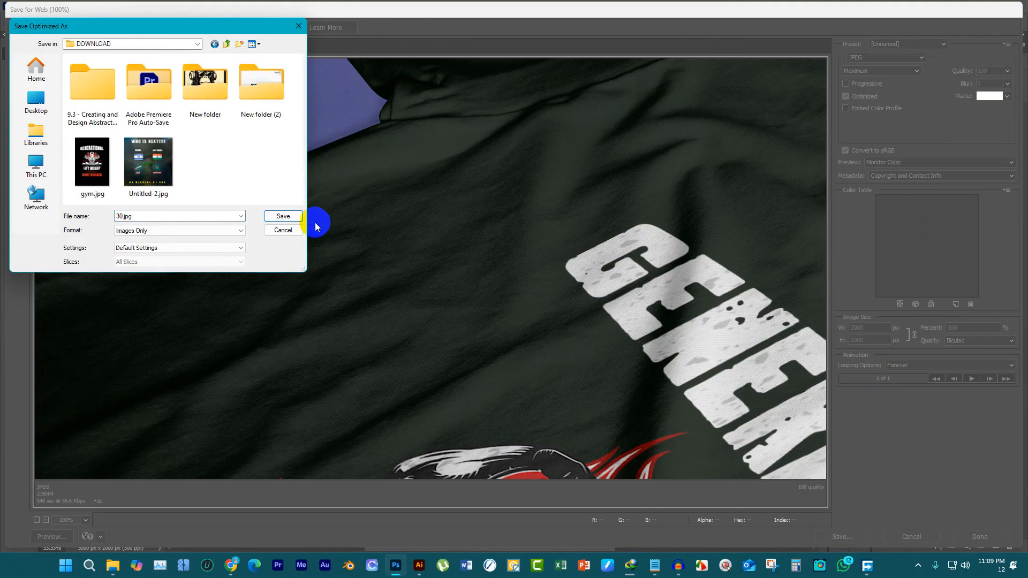
{"action": "left_click", "coordinate": [284, 215]}
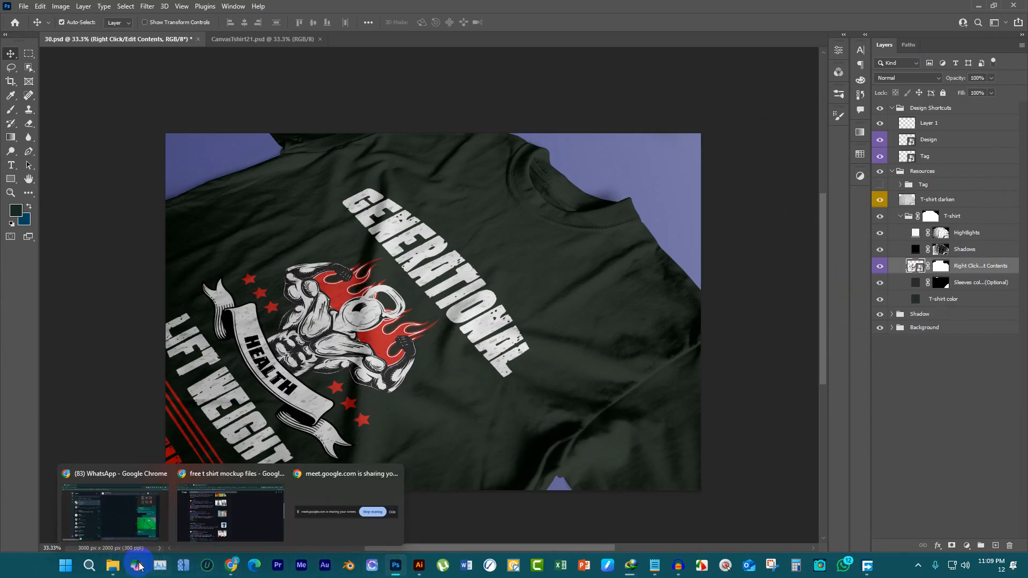
Switch to File Explorer, go to the New Volume (D:) drive and close the window
{"action": "left_click", "coordinate": [112, 565]}
{"action": "left_click", "coordinate": [379, 347]}
{"action": "left_click", "coordinate": [91, 354]}
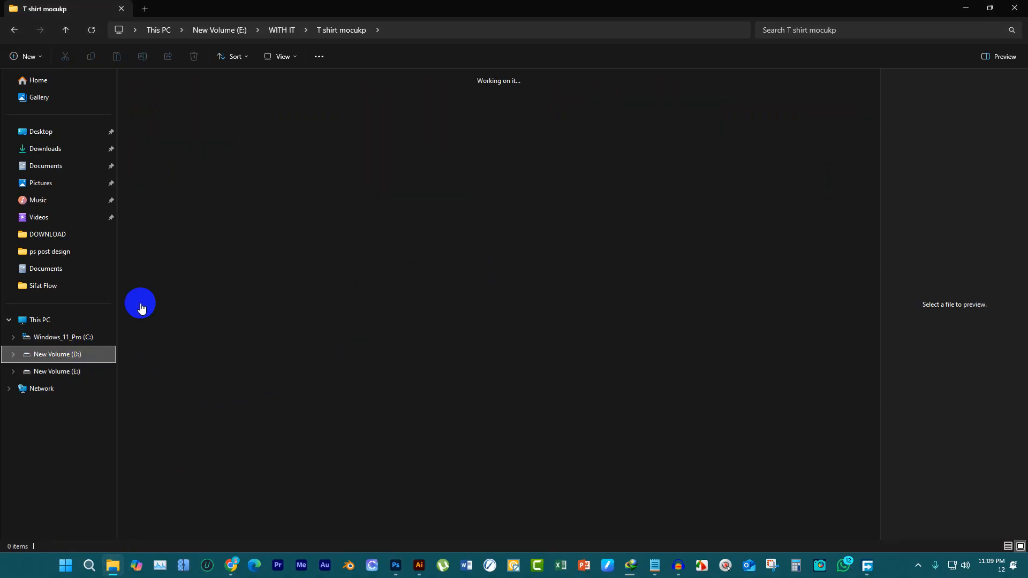
{"action": "left_click", "coordinate": [1013, 7]}
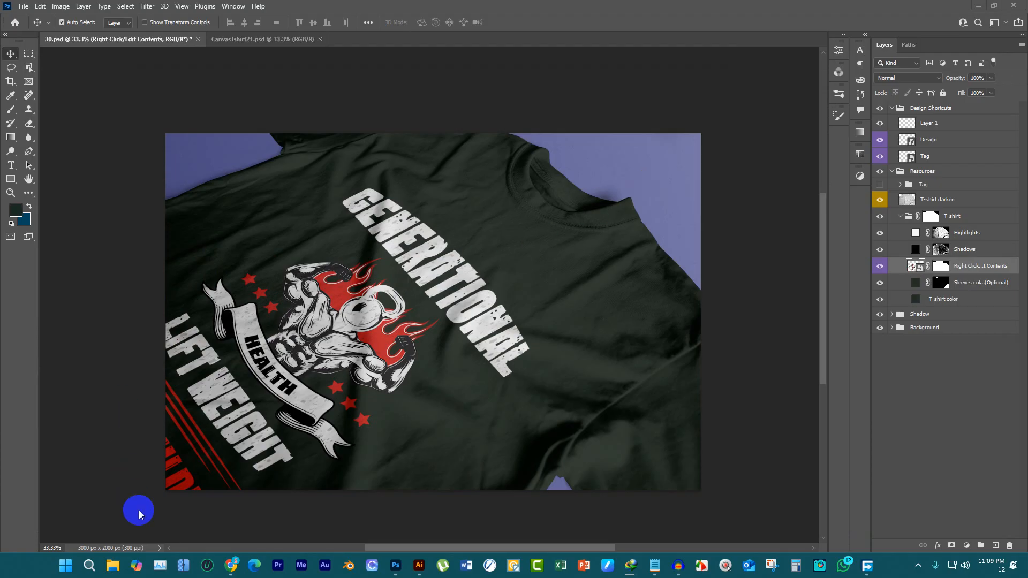
Switch to File Explorer and open the exported 30.jpg from the DOWNLOAD folder on drive D in the photo viewer
{"action": "left_click", "coordinate": [113, 567]}
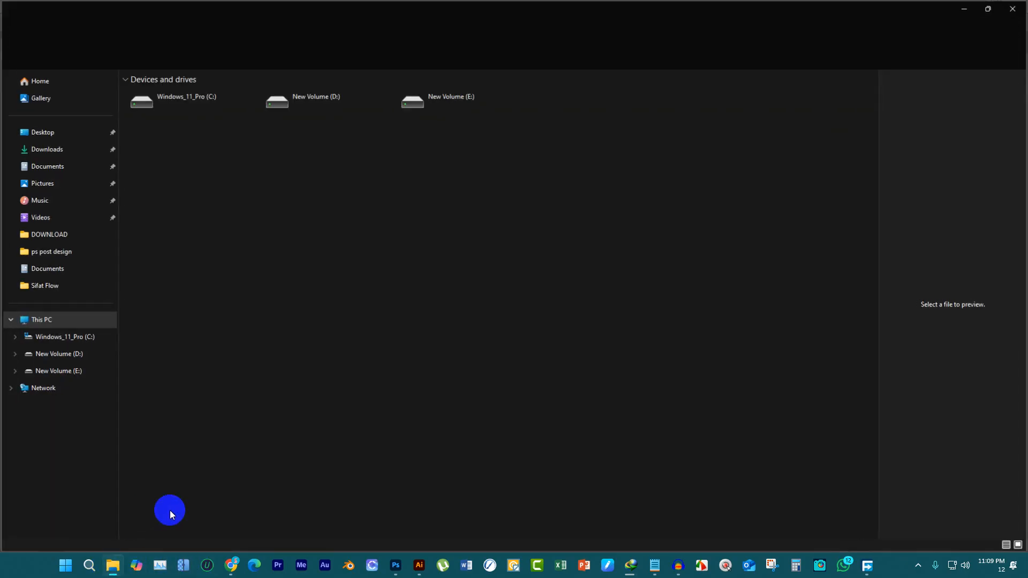
{"action": "double_click", "coordinate": [336, 92]}
{"action": "double_click", "coordinate": [175, 107]}
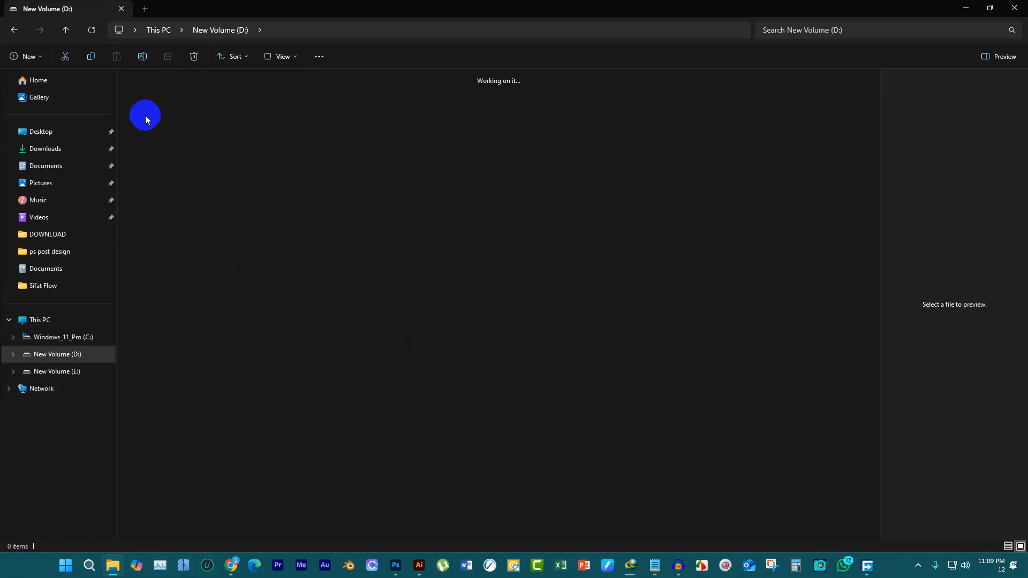
{"action": "left_click", "coordinate": [846, 104]}
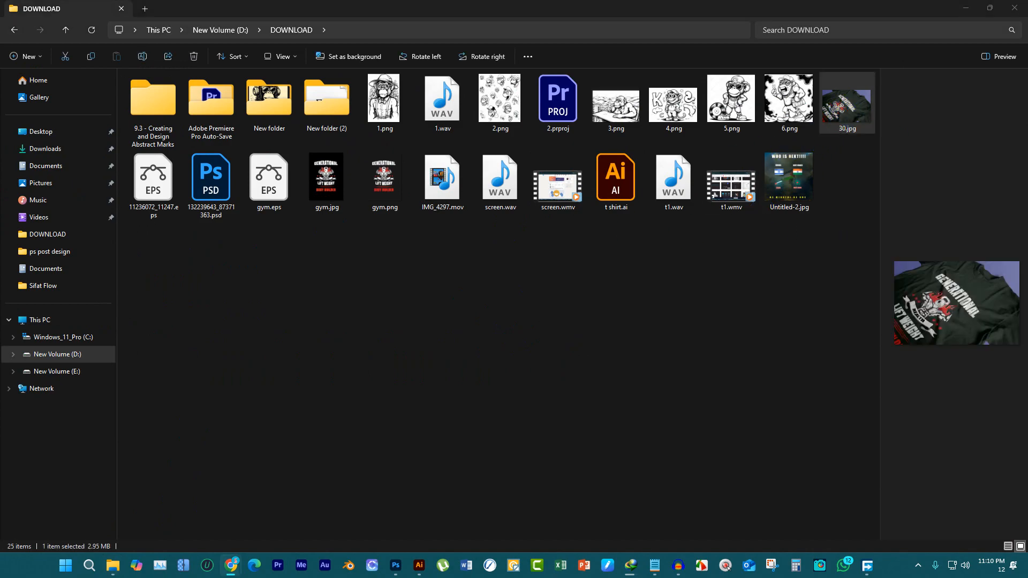
{"action": "left_click", "coordinate": [863, 94]}
{"action": "double_click", "coordinate": [863, 95]}
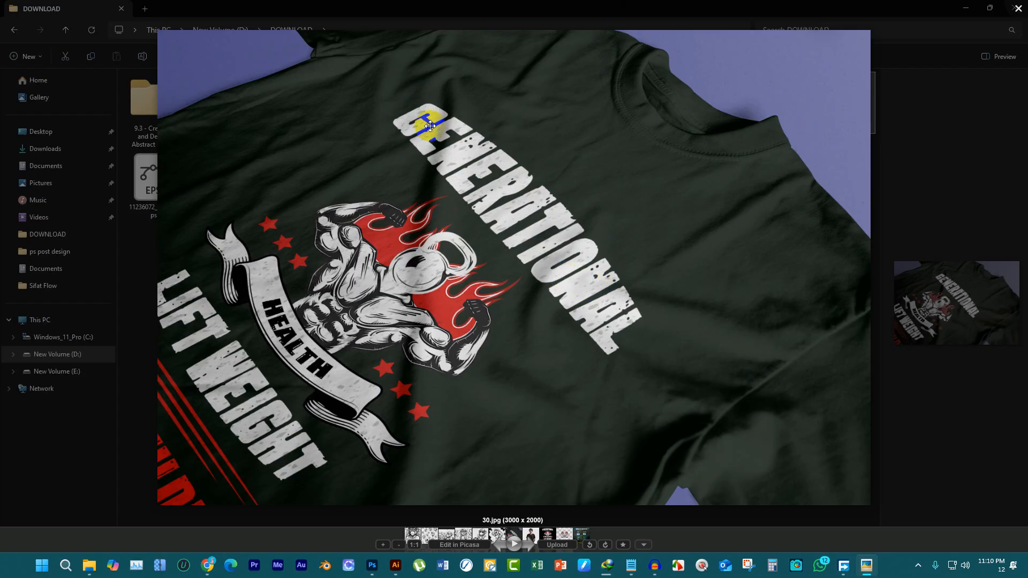
Switch to the Google Meet call in Chrome and end it for everyone
{"action": "left_click", "coordinate": [211, 566]}
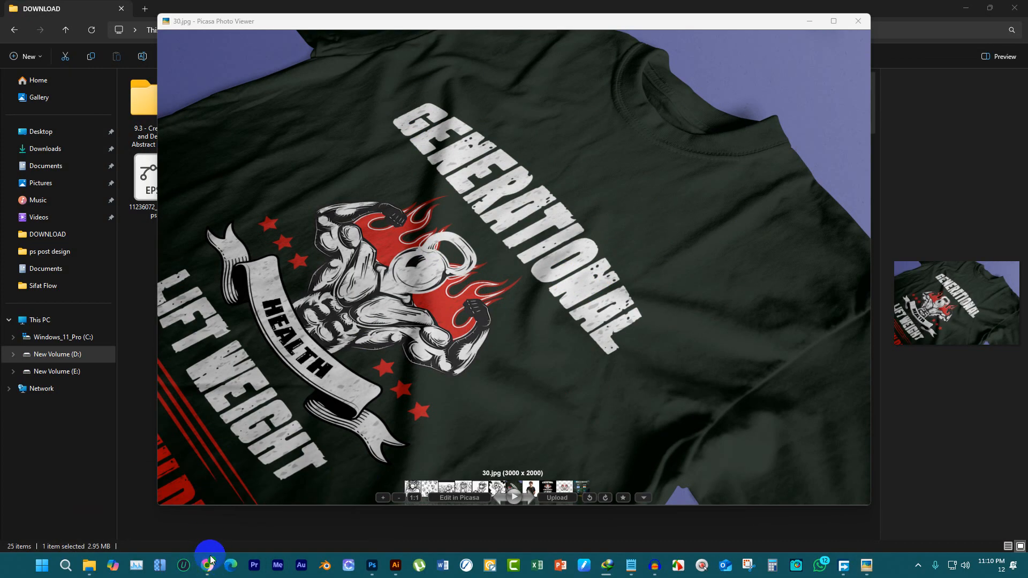
{"action": "mouse_move", "coordinate": [208, 562]}
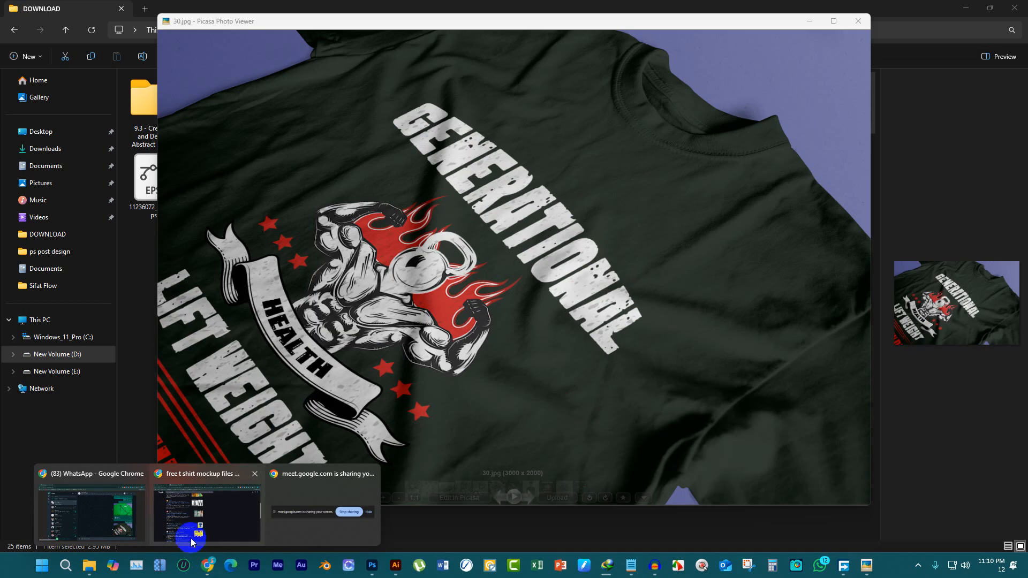
{"action": "left_click", "coordinate": [185, 509]}
{"action": "left_click", "coordinate": [99, 11]}
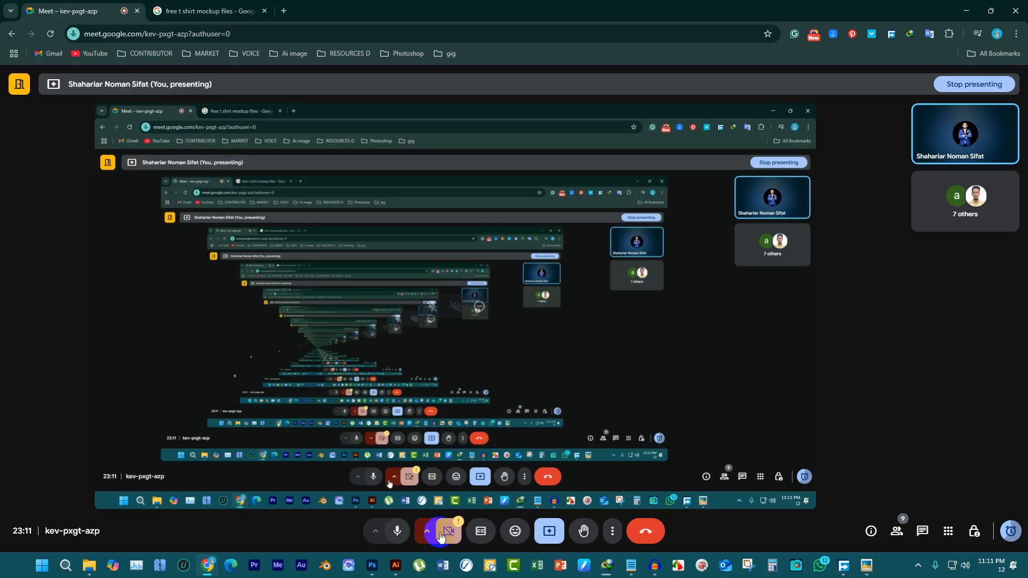
{"action": "left_click", "coordinate": [658, 536]}
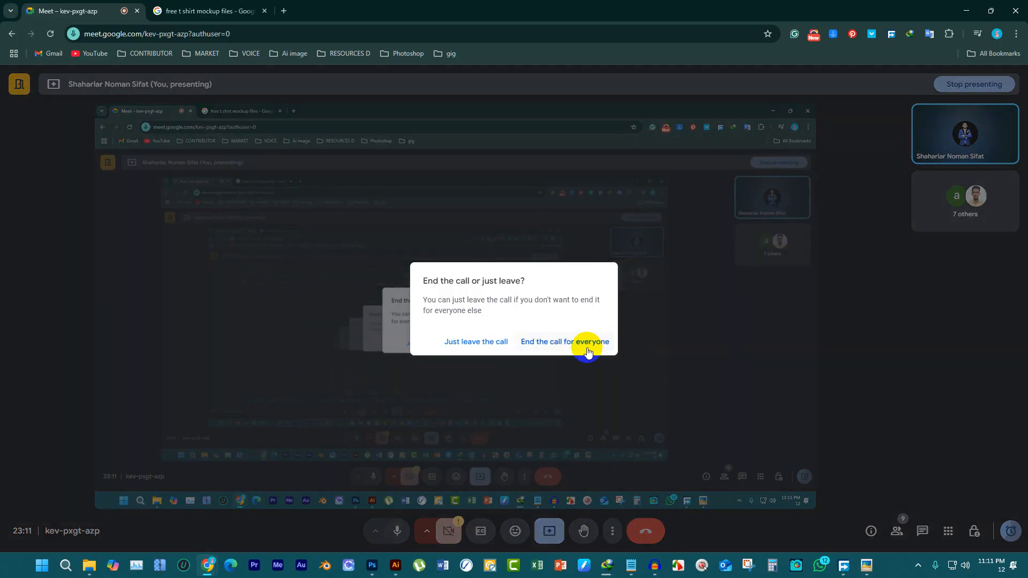
{"action": "left_click", "coordinate": [586, 348]}
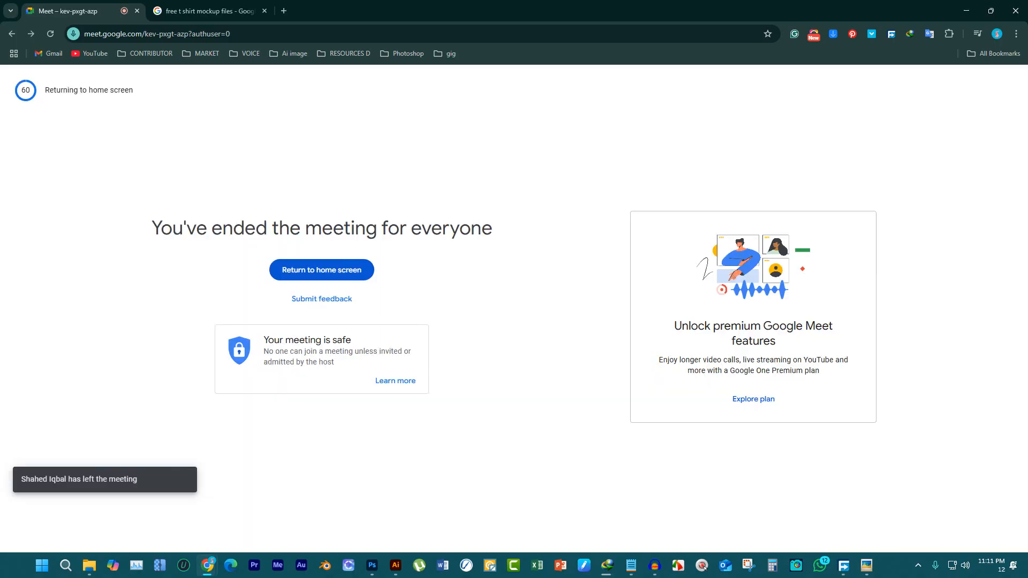